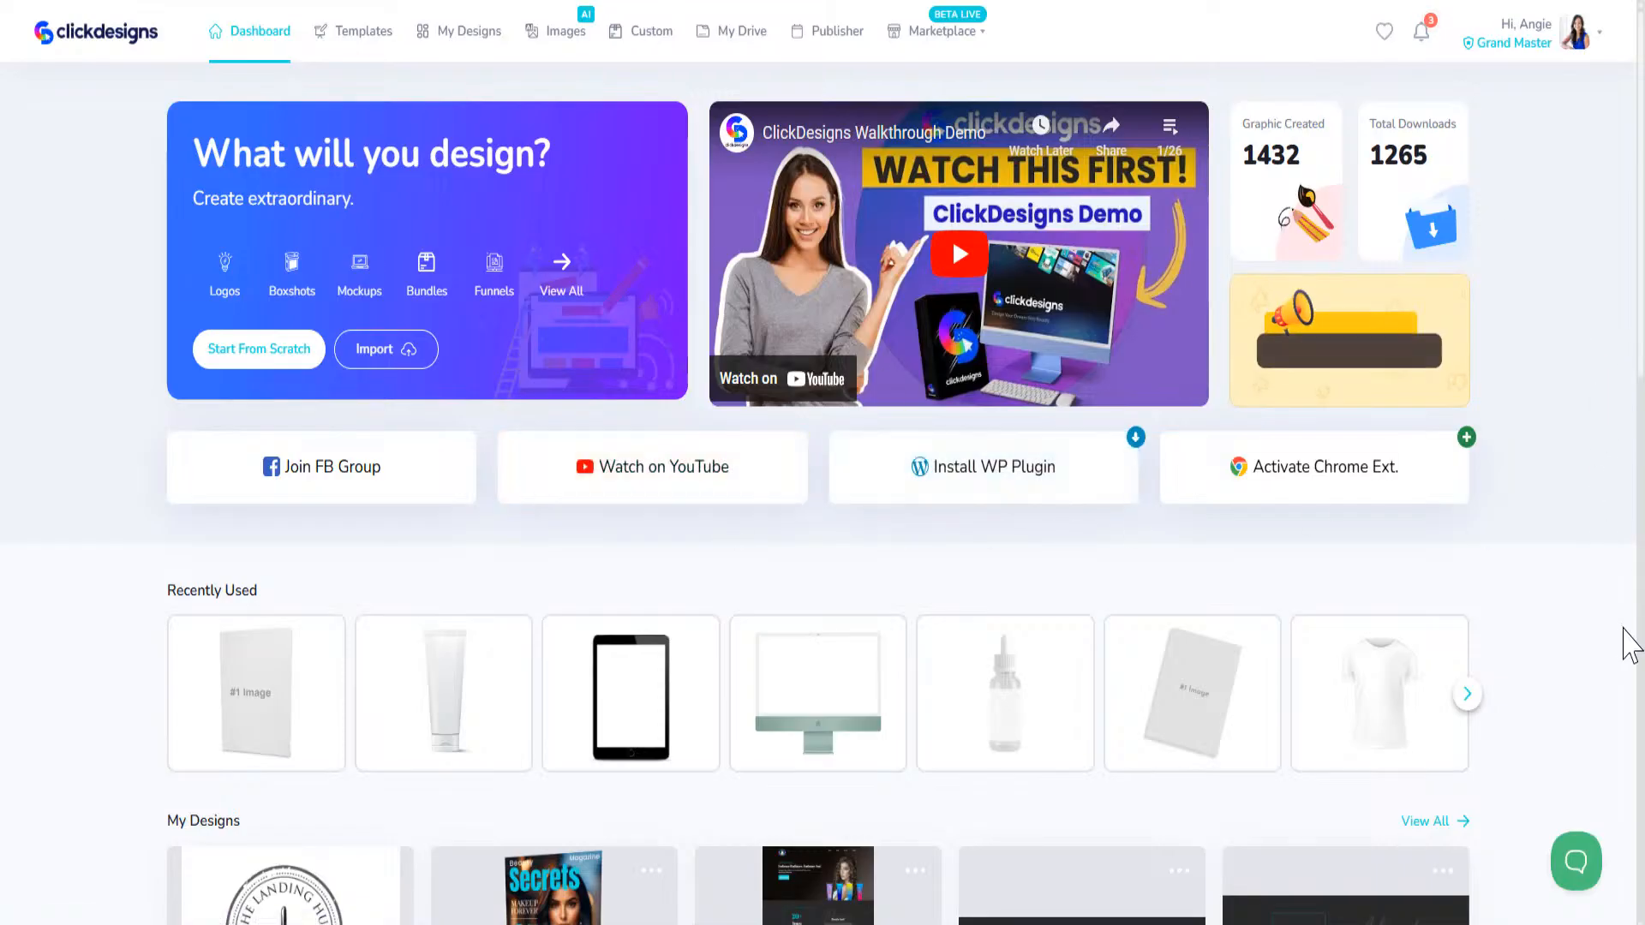
# Step: Open the template library from the dashboard and show the Packaging category
pyautogui.scroll(-7, 1642, 219)
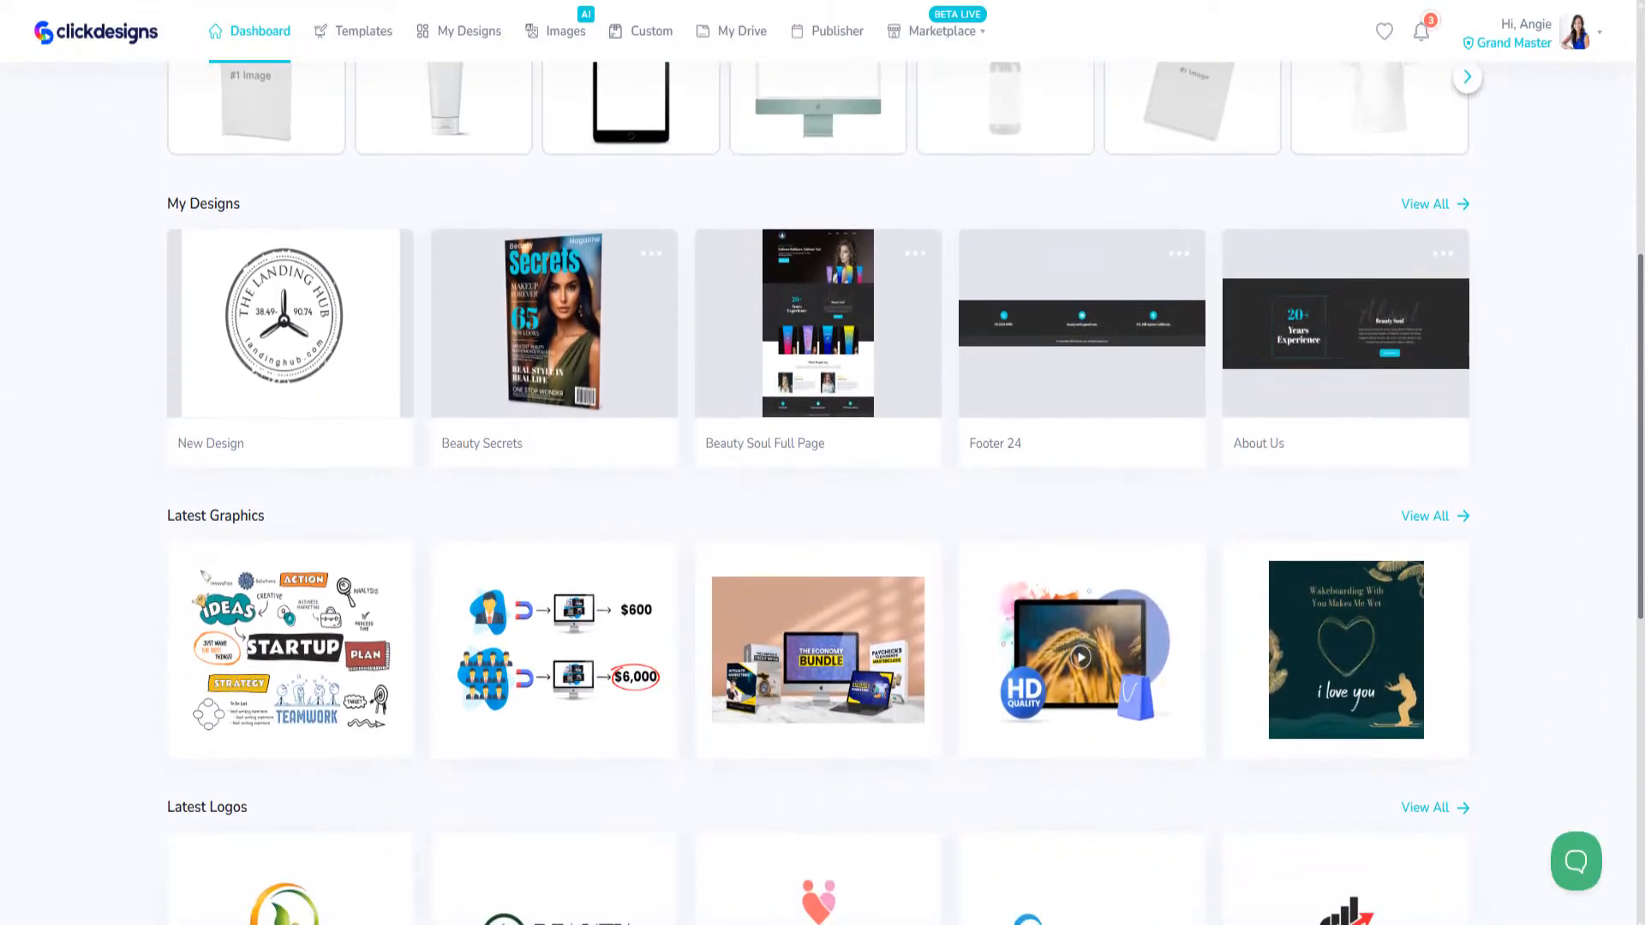
pyautogui.scroll(7, 1638, 90)
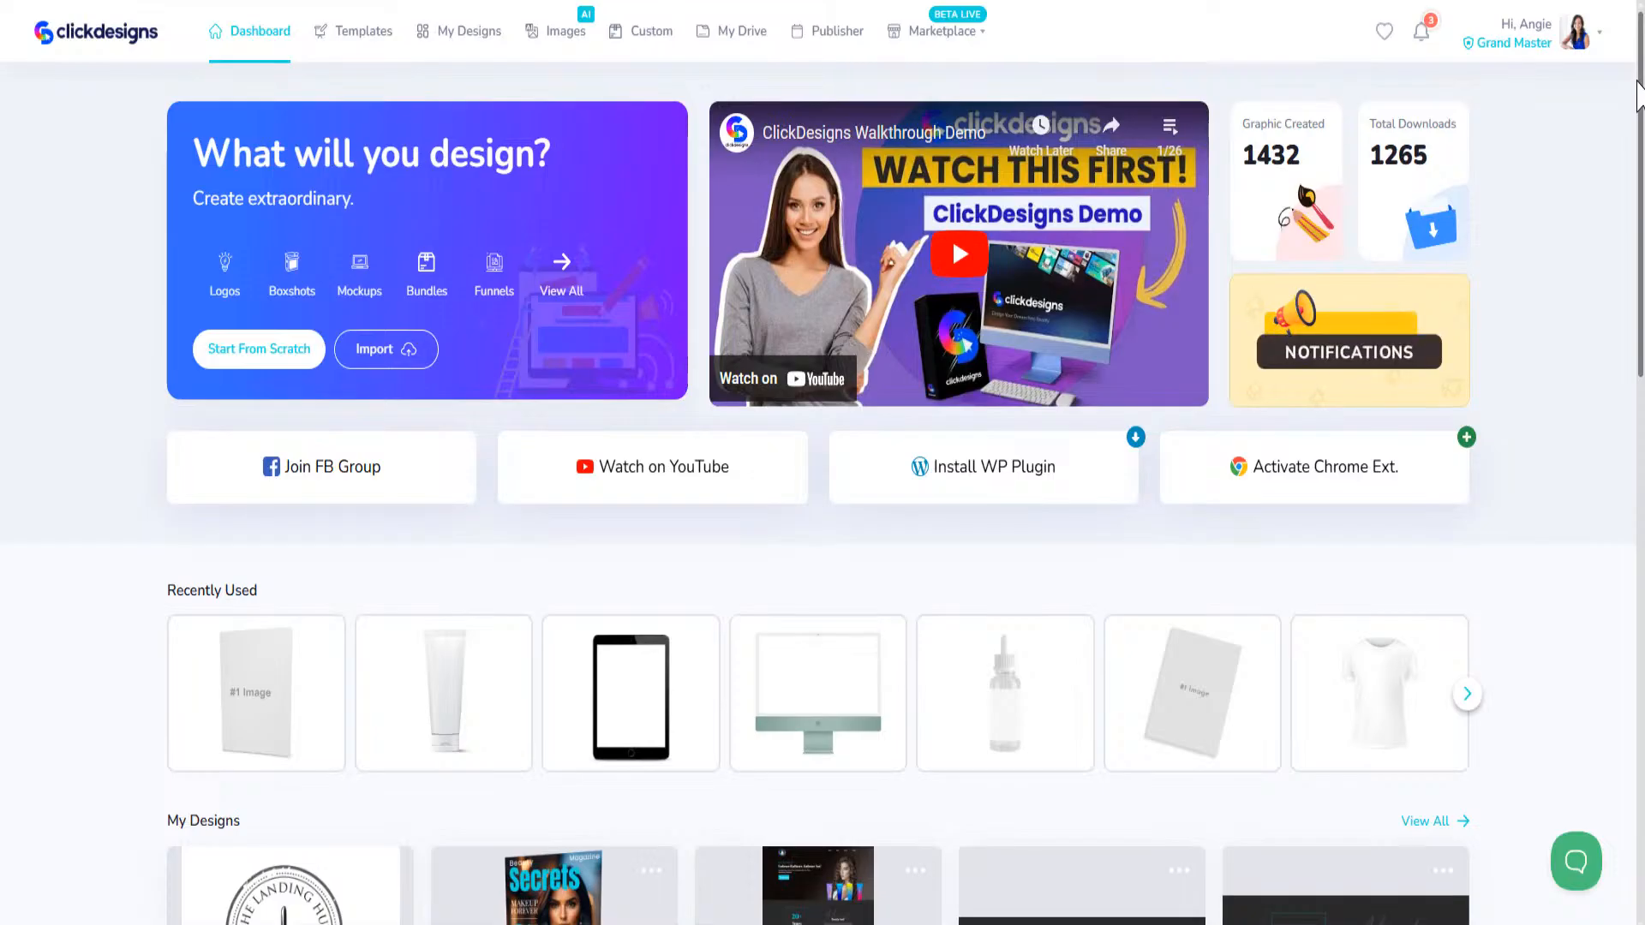
pyautogui.click(383, 43)
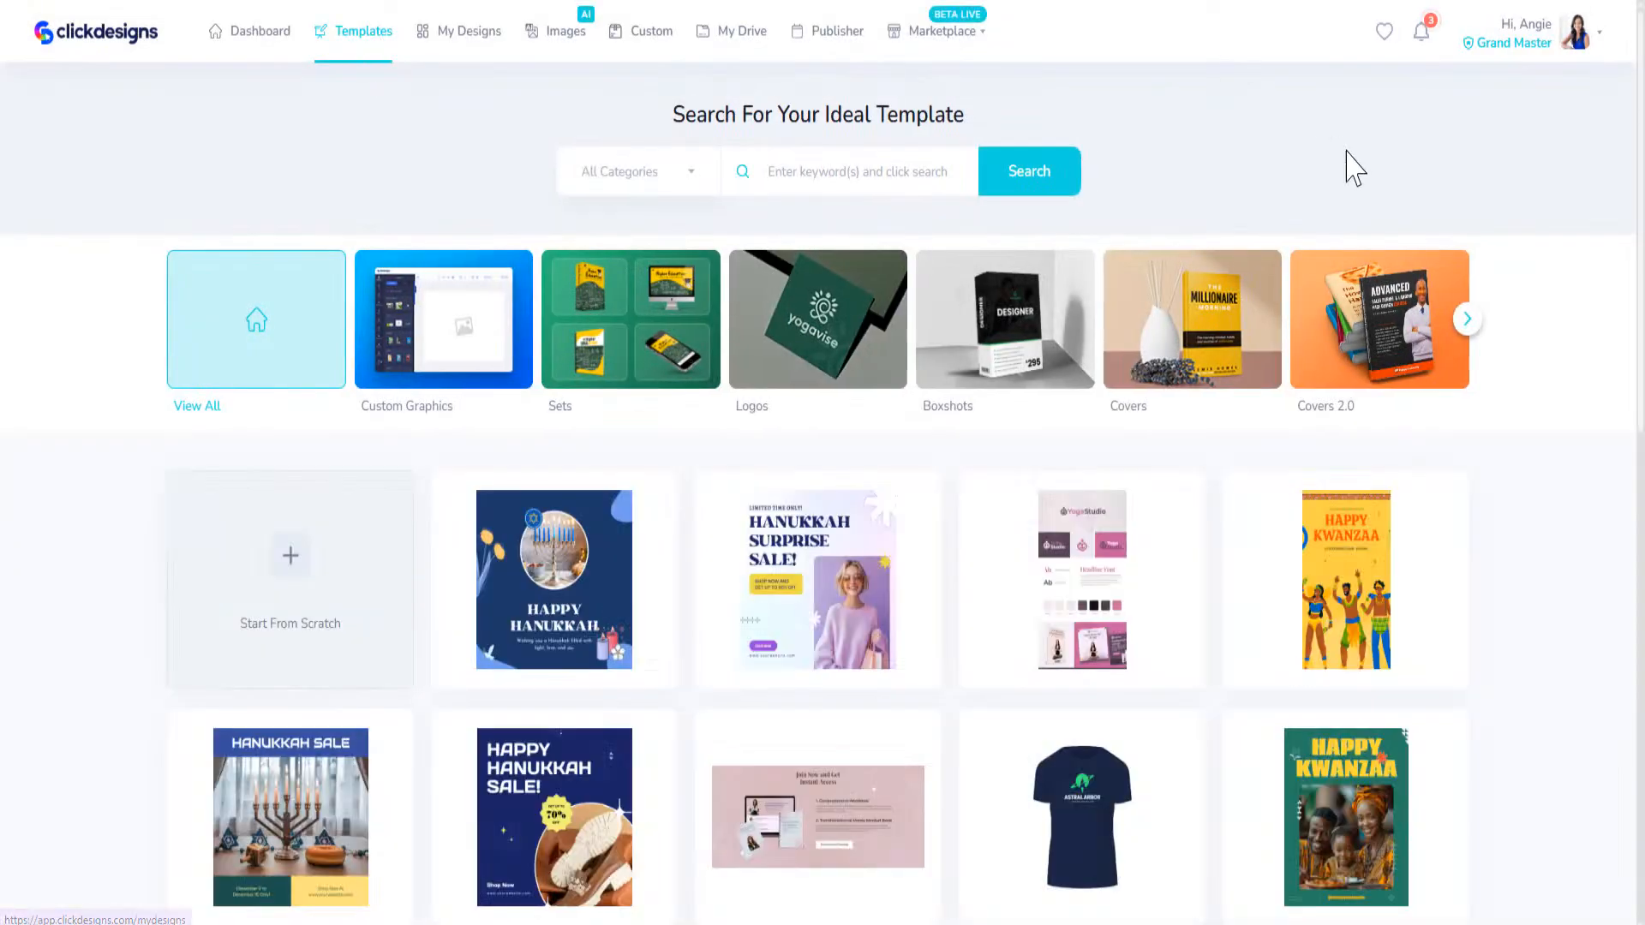
pyautogui.click(1465, 322)
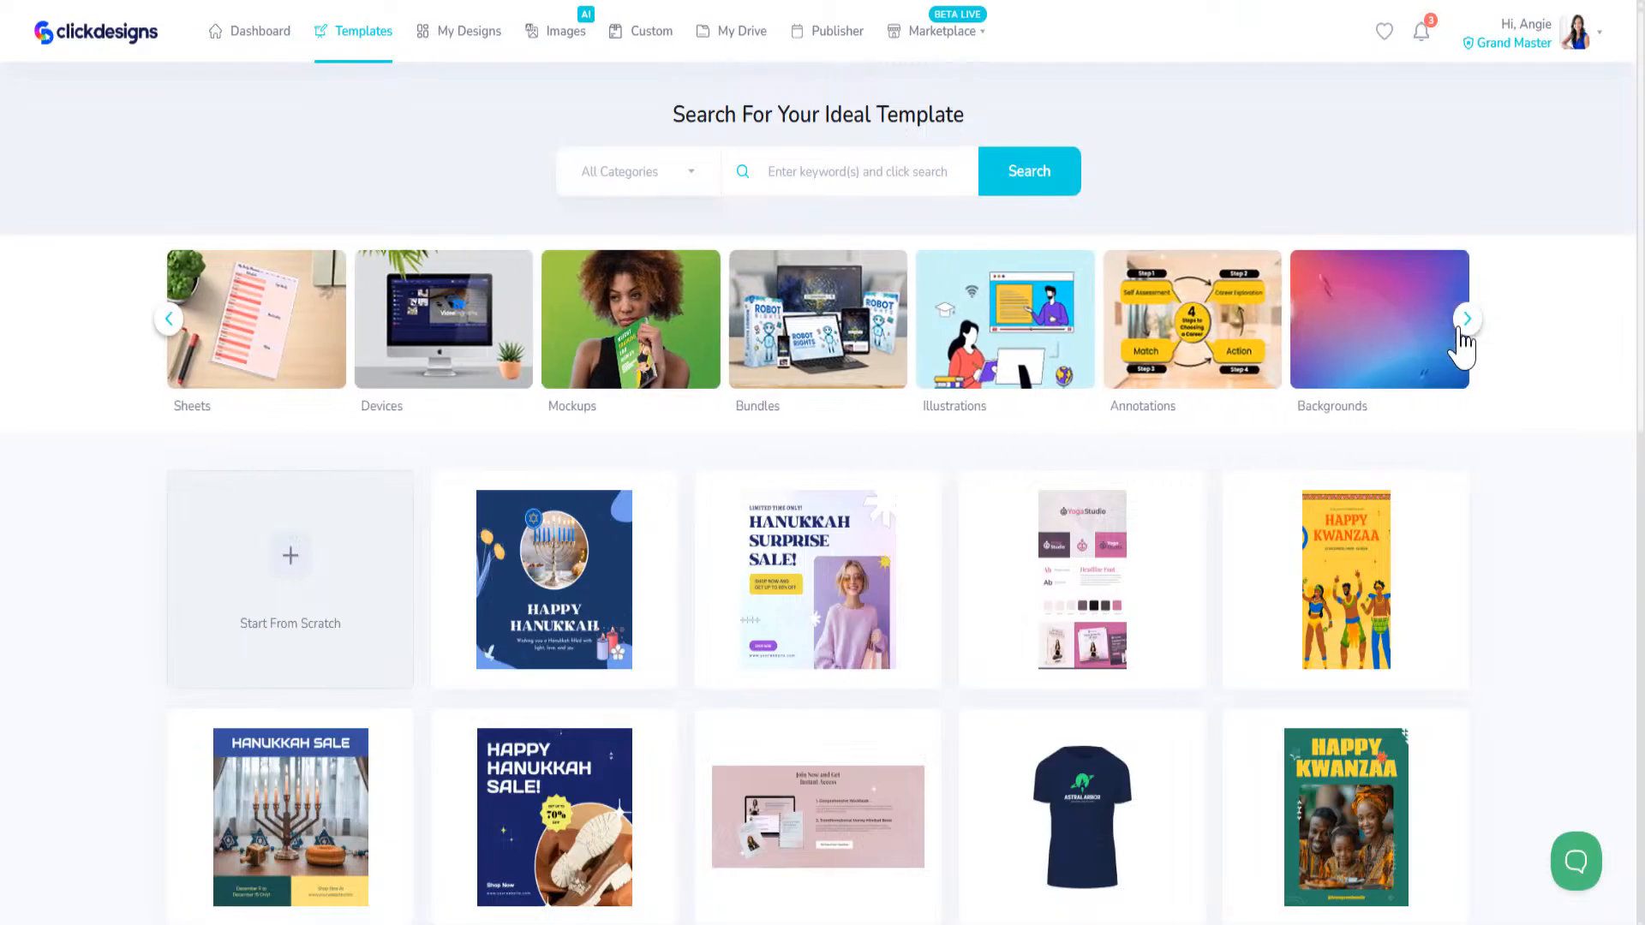
pyautogui.click(1463, 330)
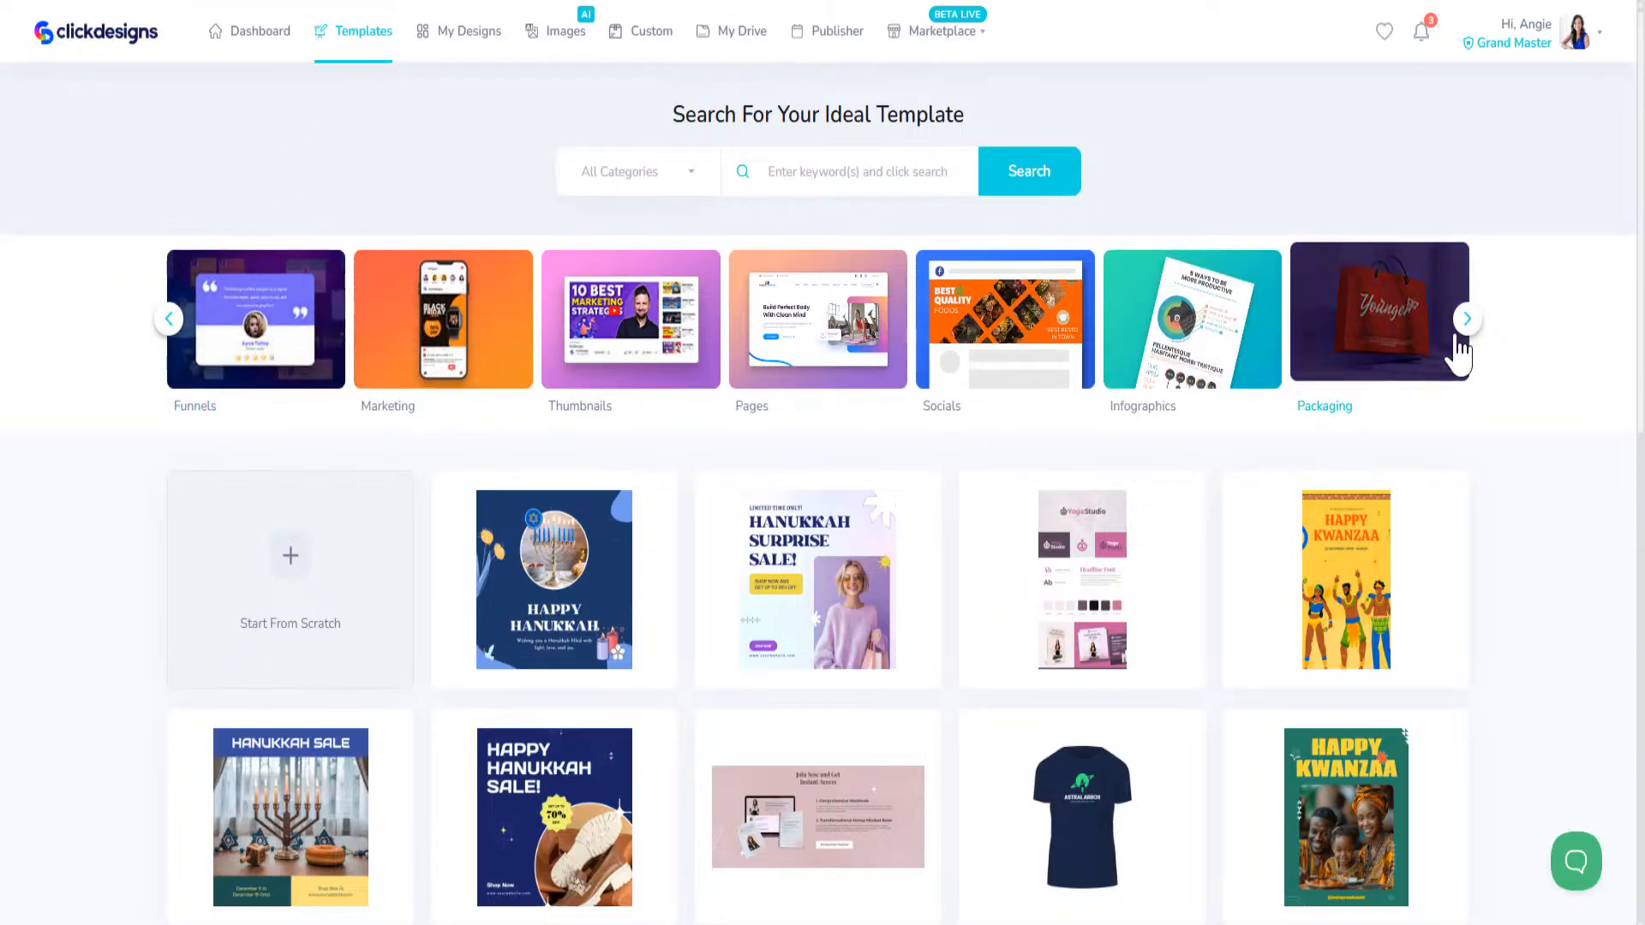
pyautogui.click(1387, 342)
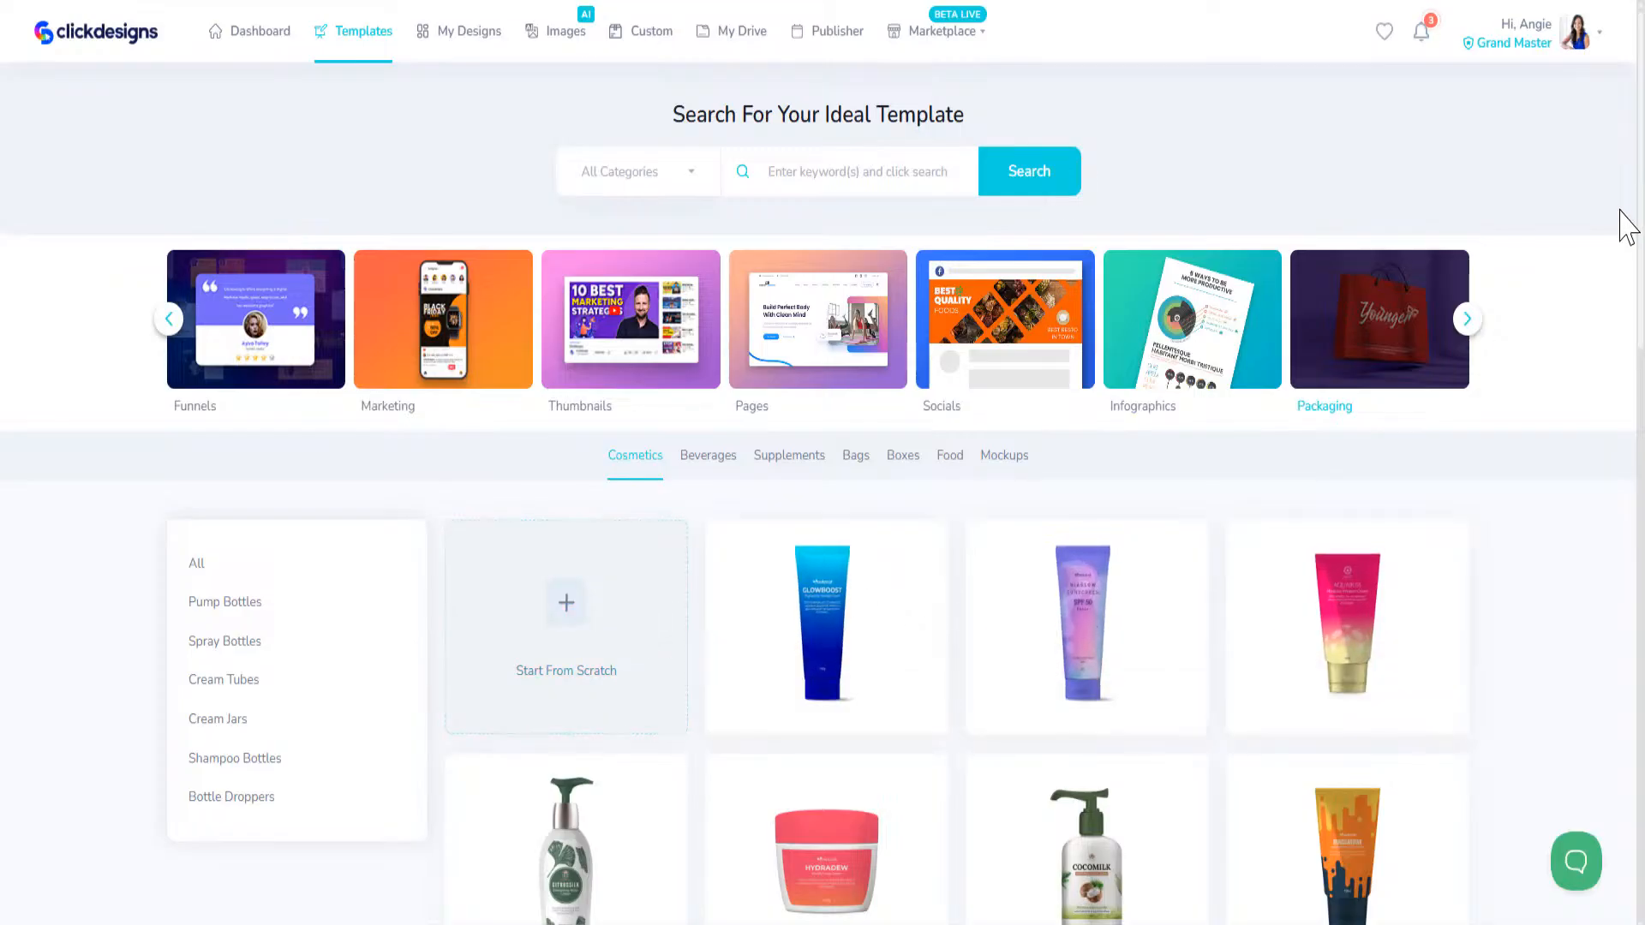
# Step: Browse the cosmetics packaging templates and load more of them
pyautogui.scroll(-5, 1628, 231)
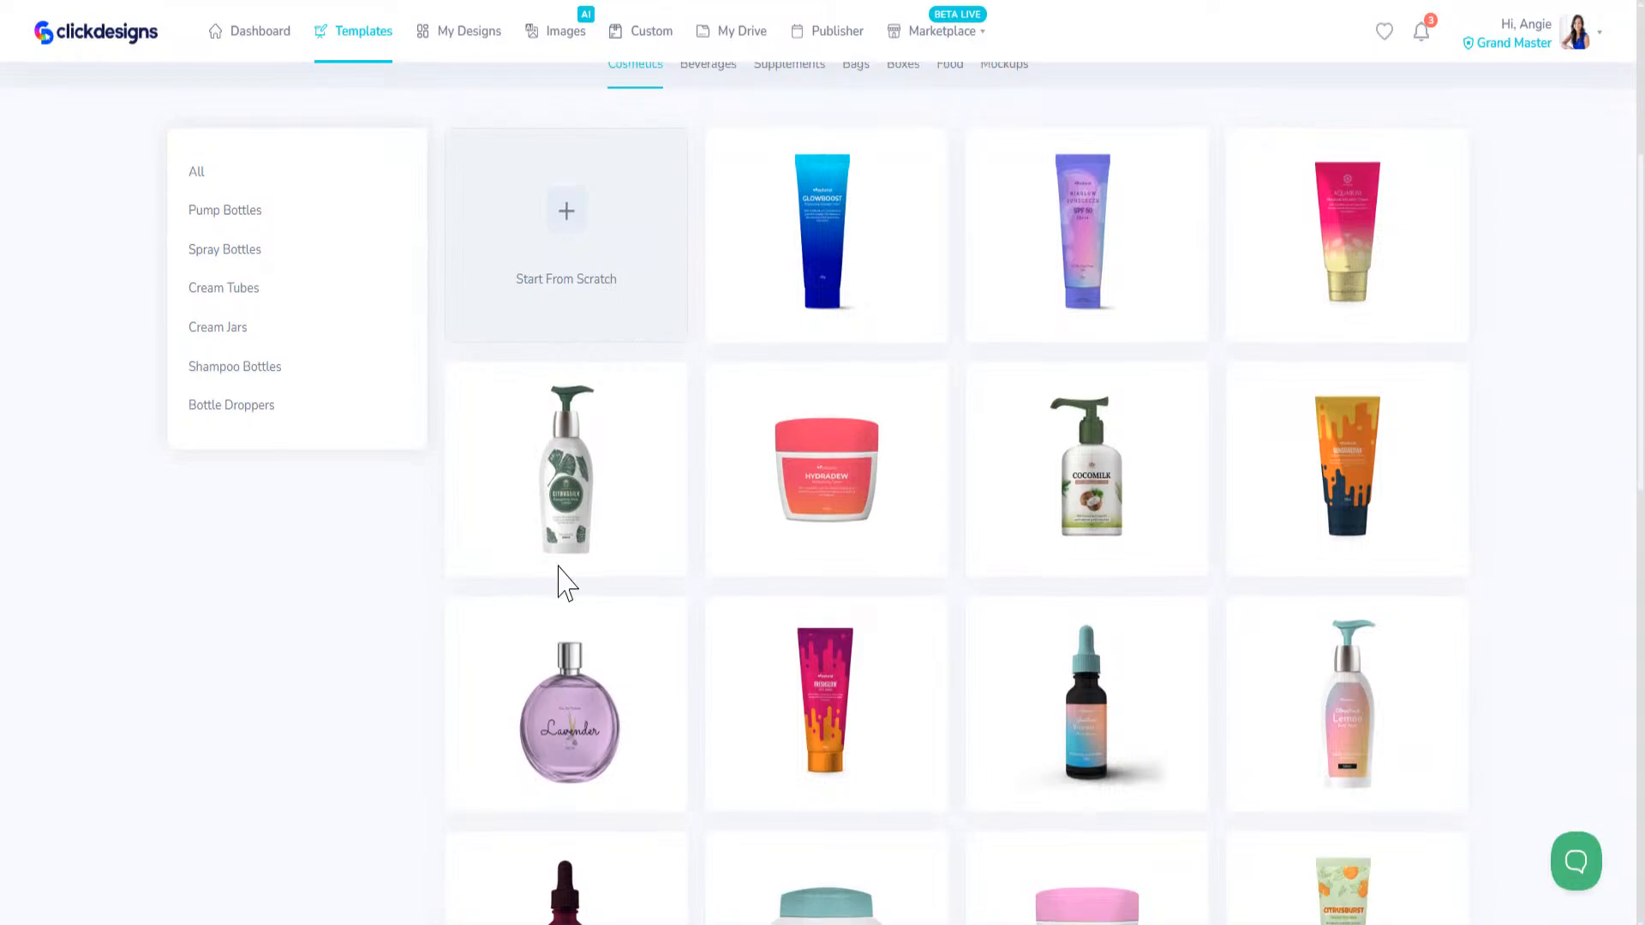
pyautogui.scroll(-6, 685, 806)
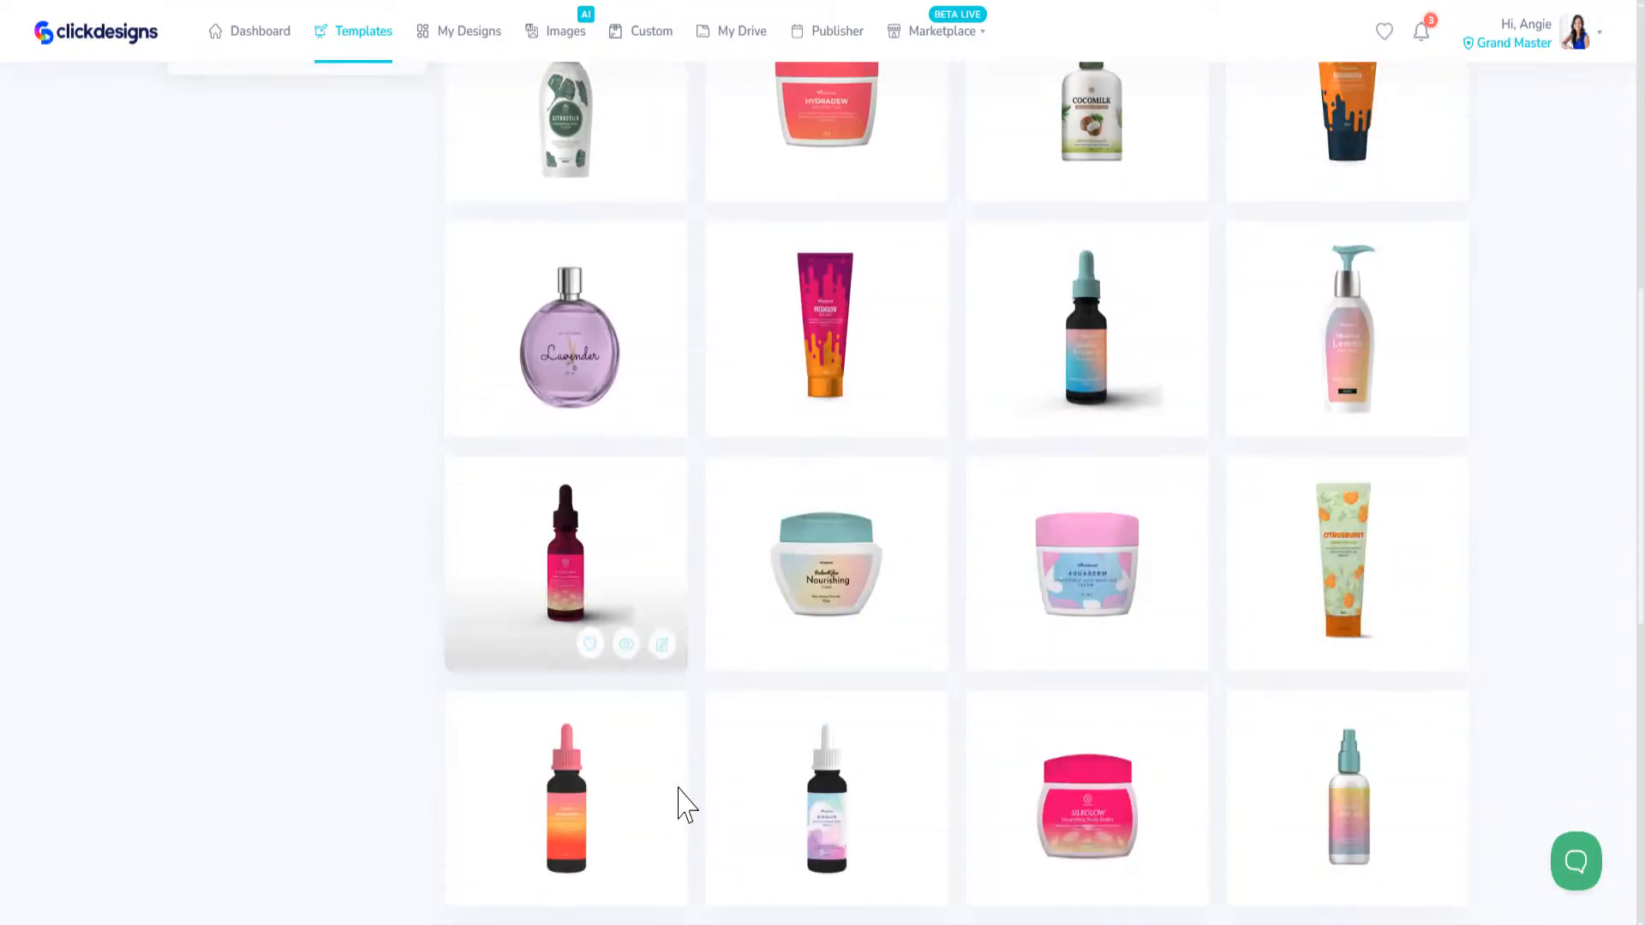
pyautogui.scroll(-8, 1018, 792)
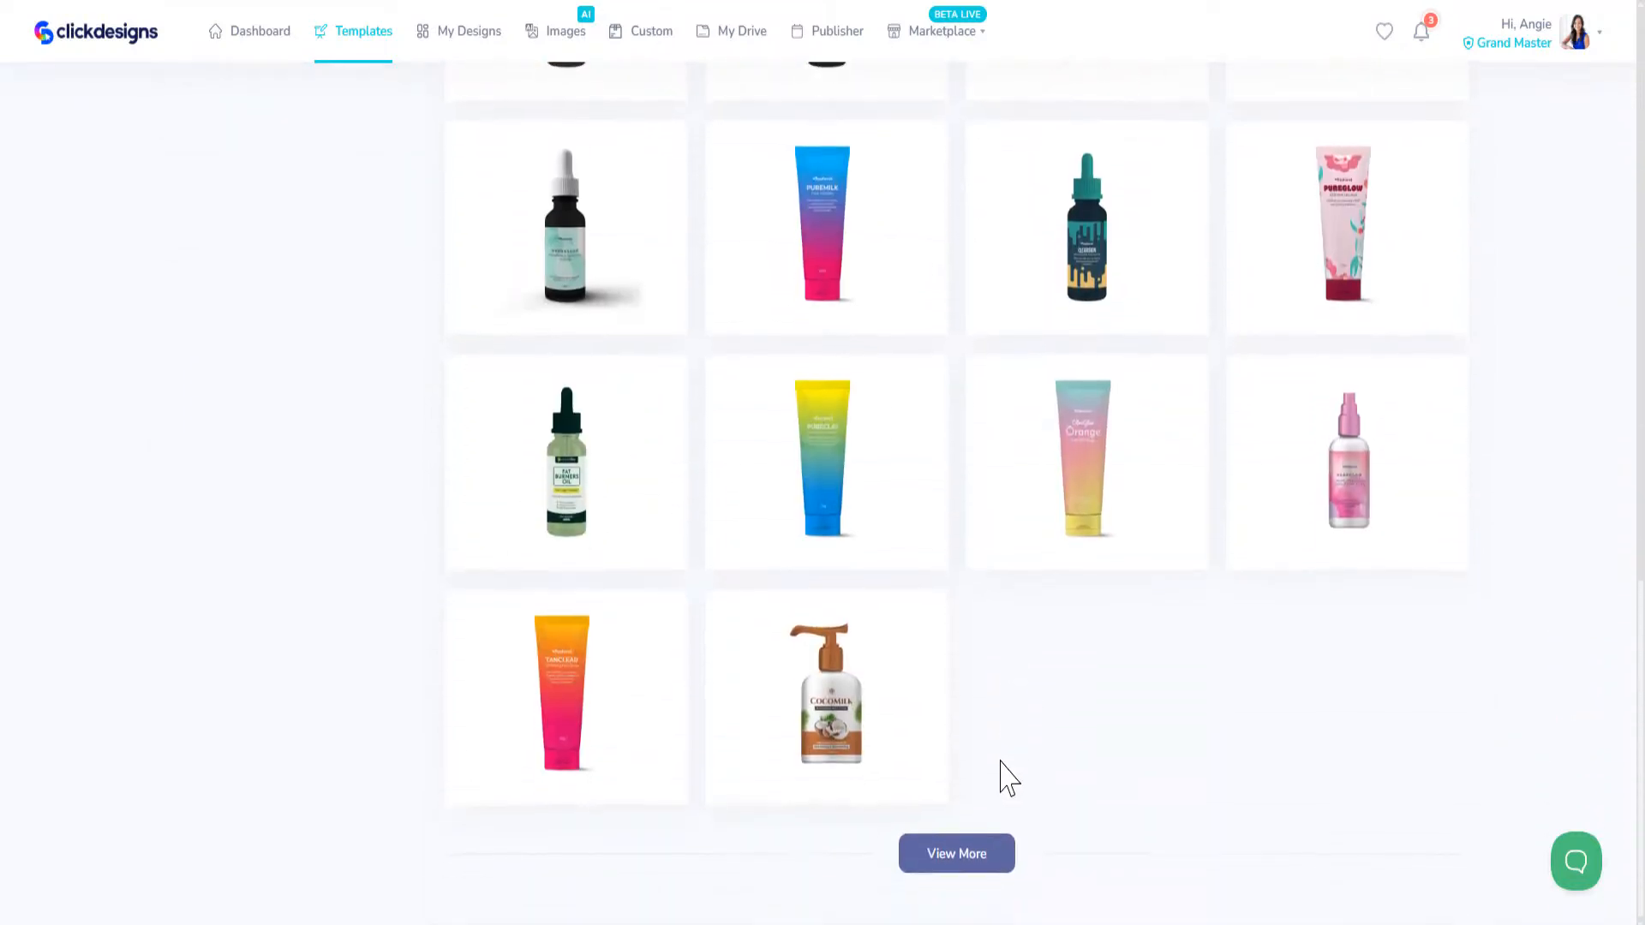
pyautogui.click(985, 874)
pyautogui.scroll(20, 1144, 642)
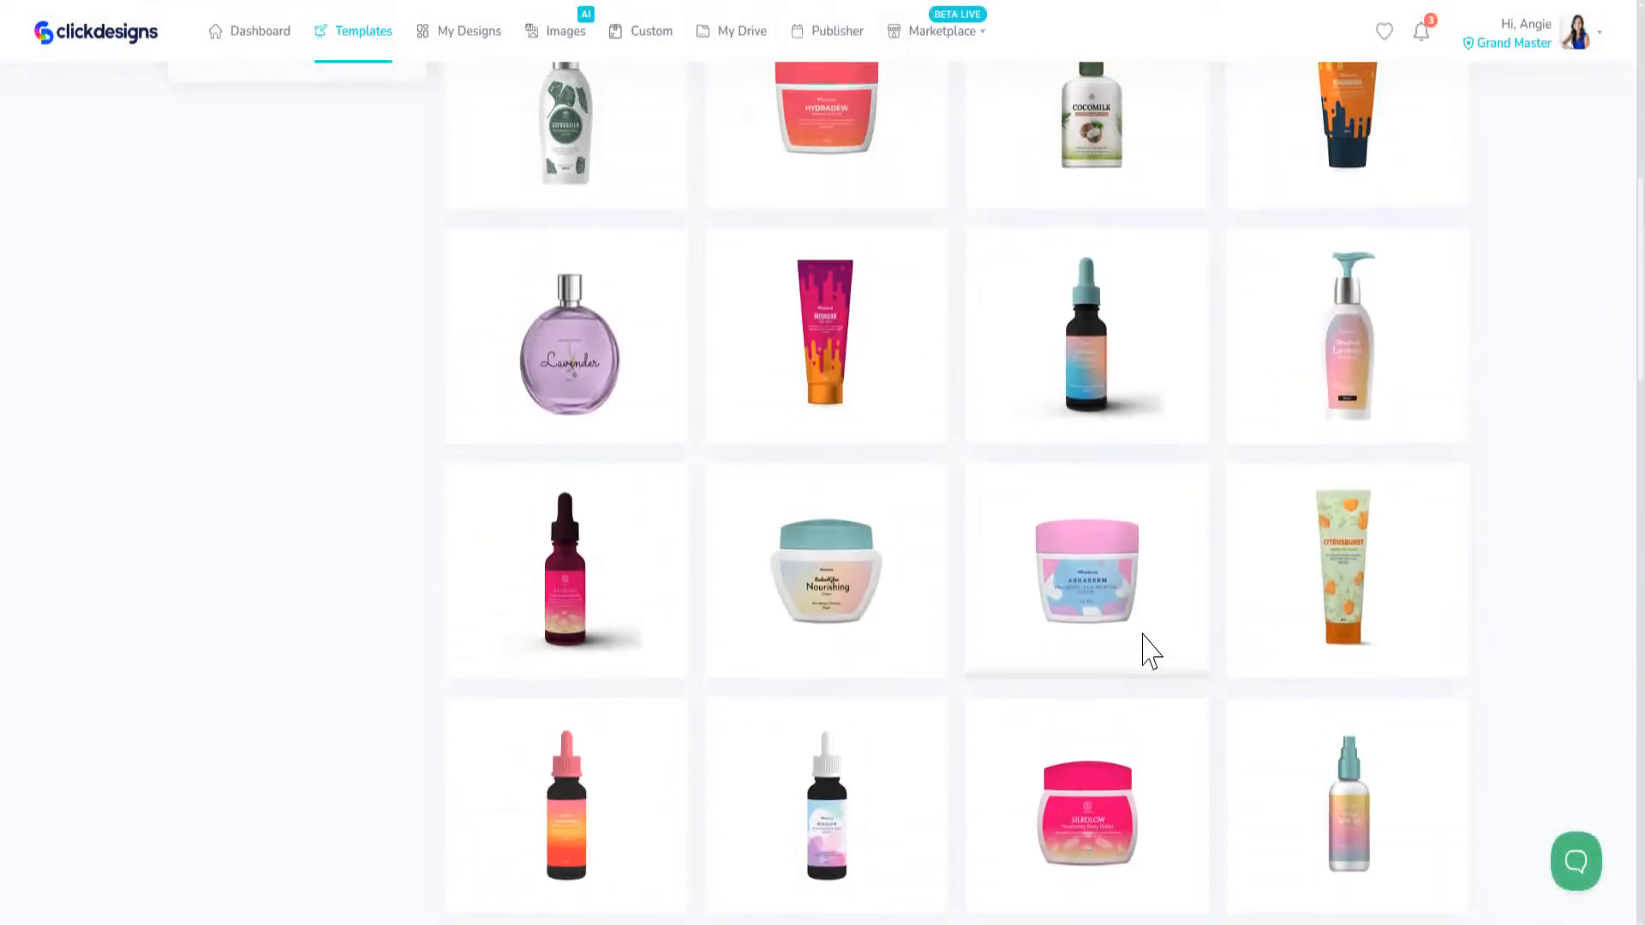
# Step: Filter the cosmetics packaging templates by Spray Bottles and by Pump Bottles, looking through the pump bottle designs
pyautogui.click(245, 656)
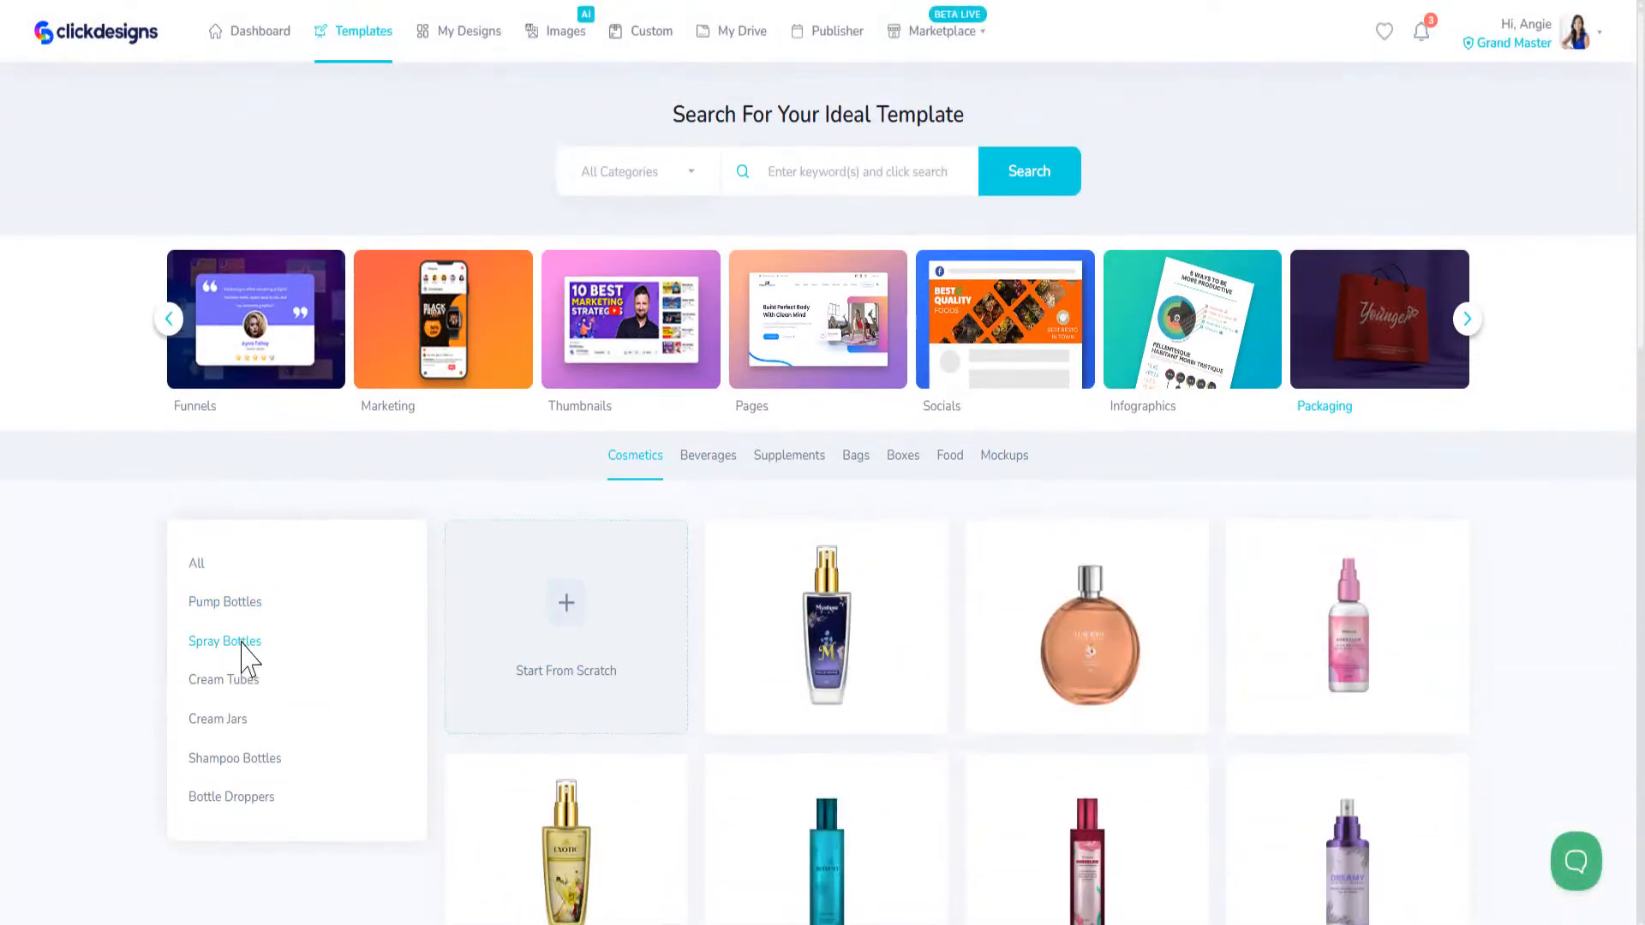
pyautogui.scroll(-5, 233, 639)
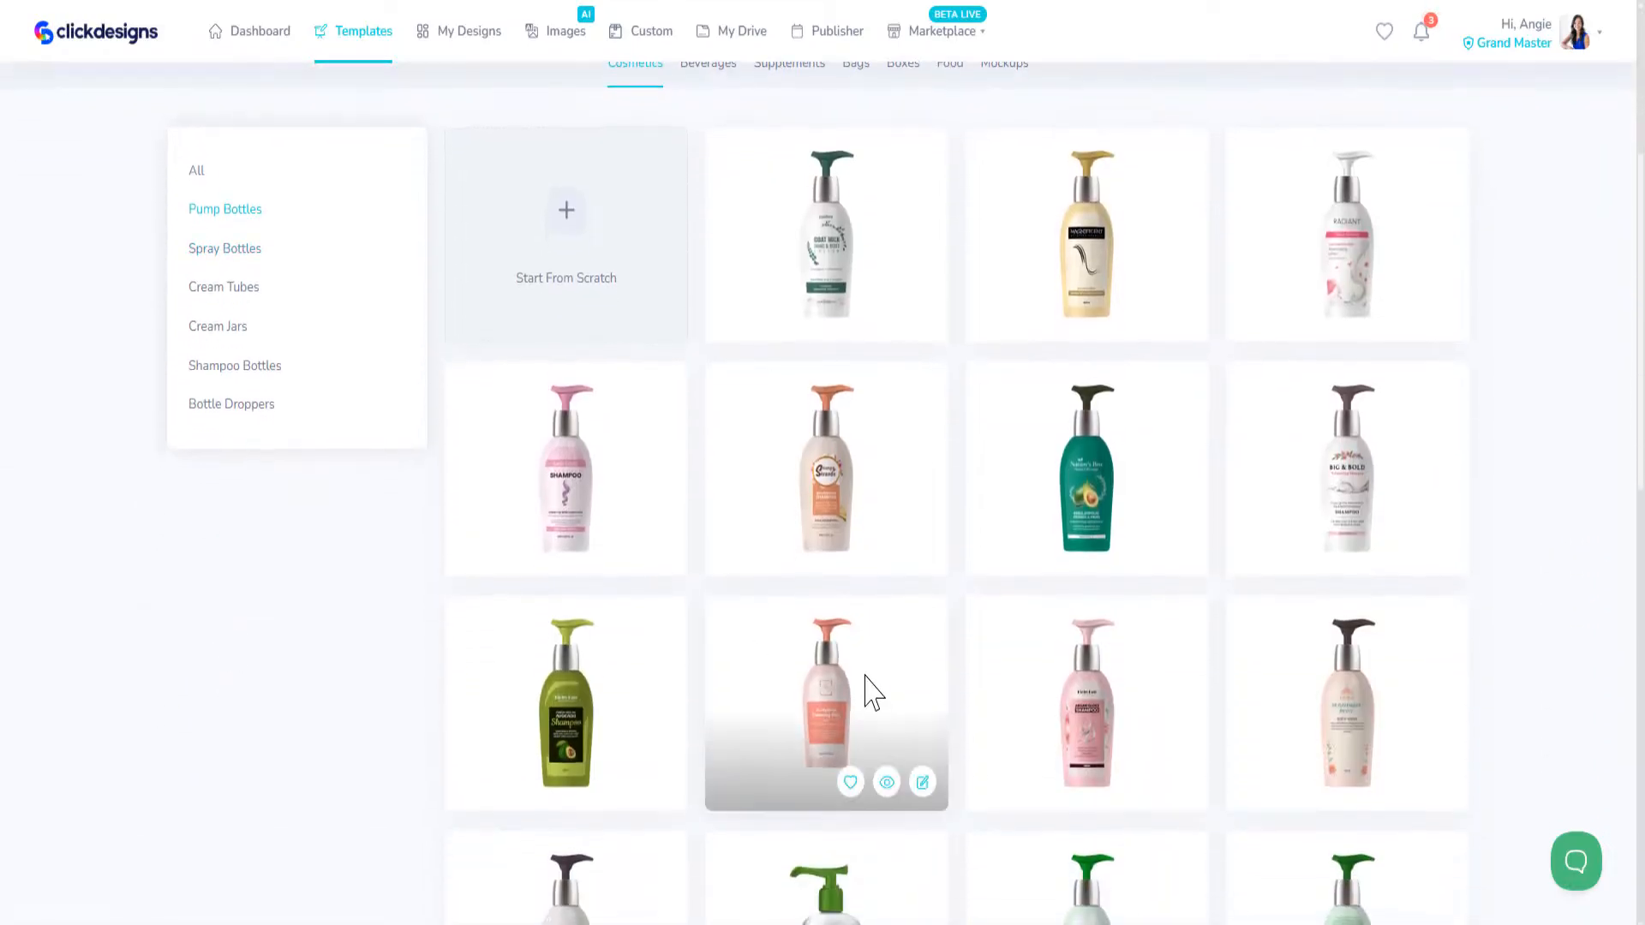
pyautogui.scroll(5, 870, 691)
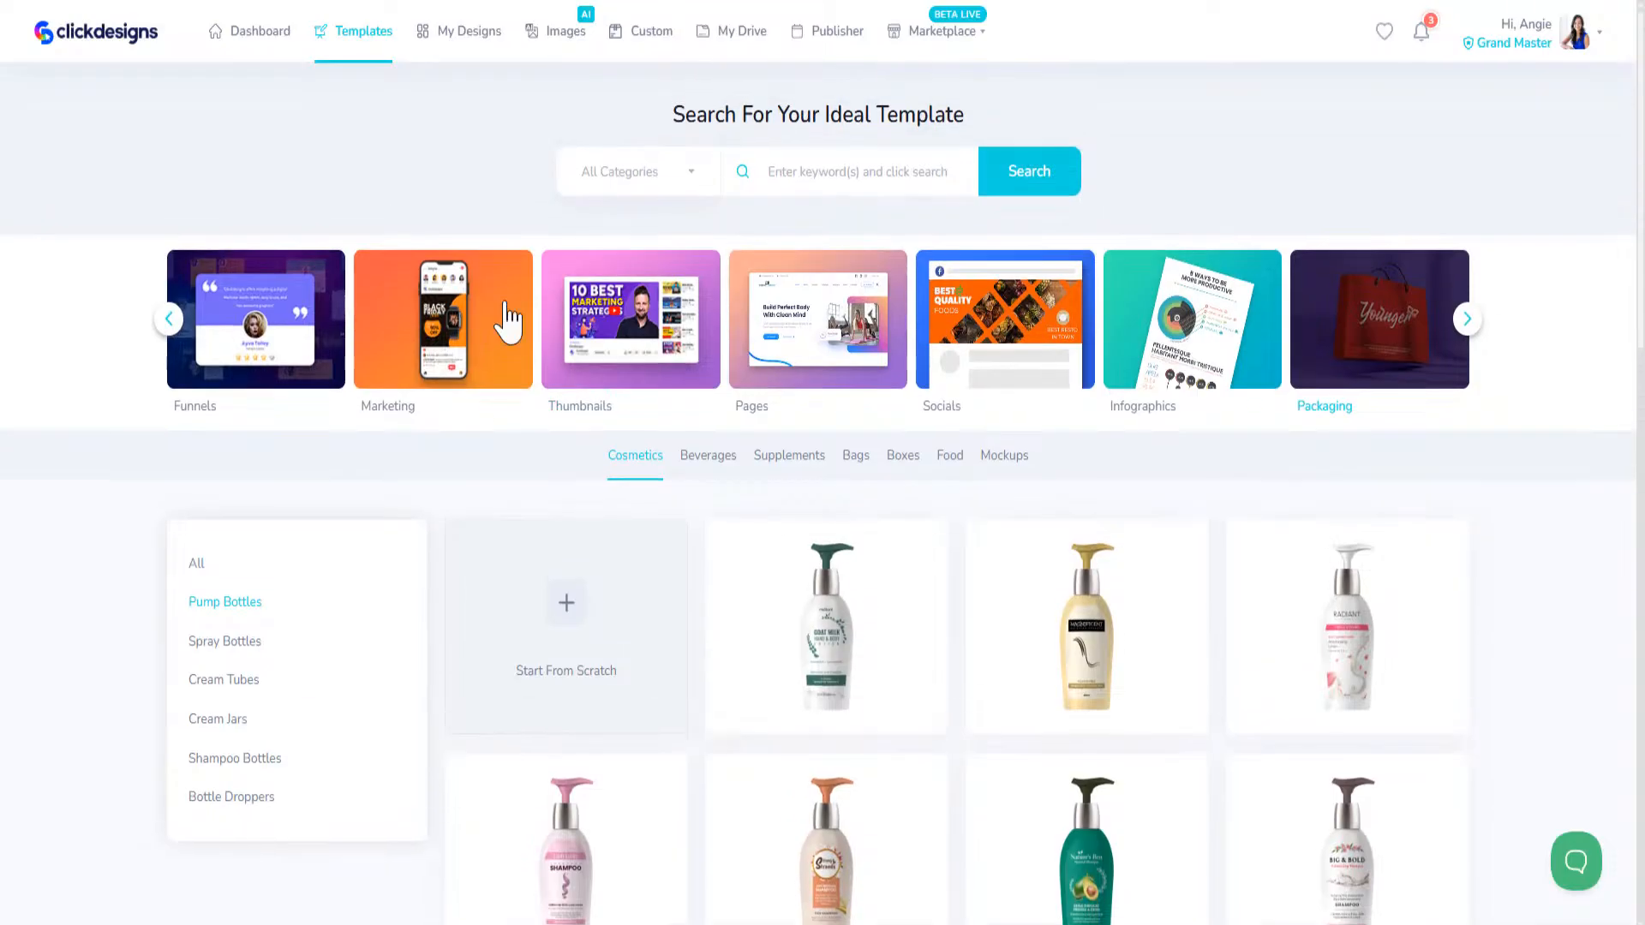
# Step: Filter the cosmetics packaging templates by Bottle Droppers and look through the designs
pyautogui.click(242, 808)
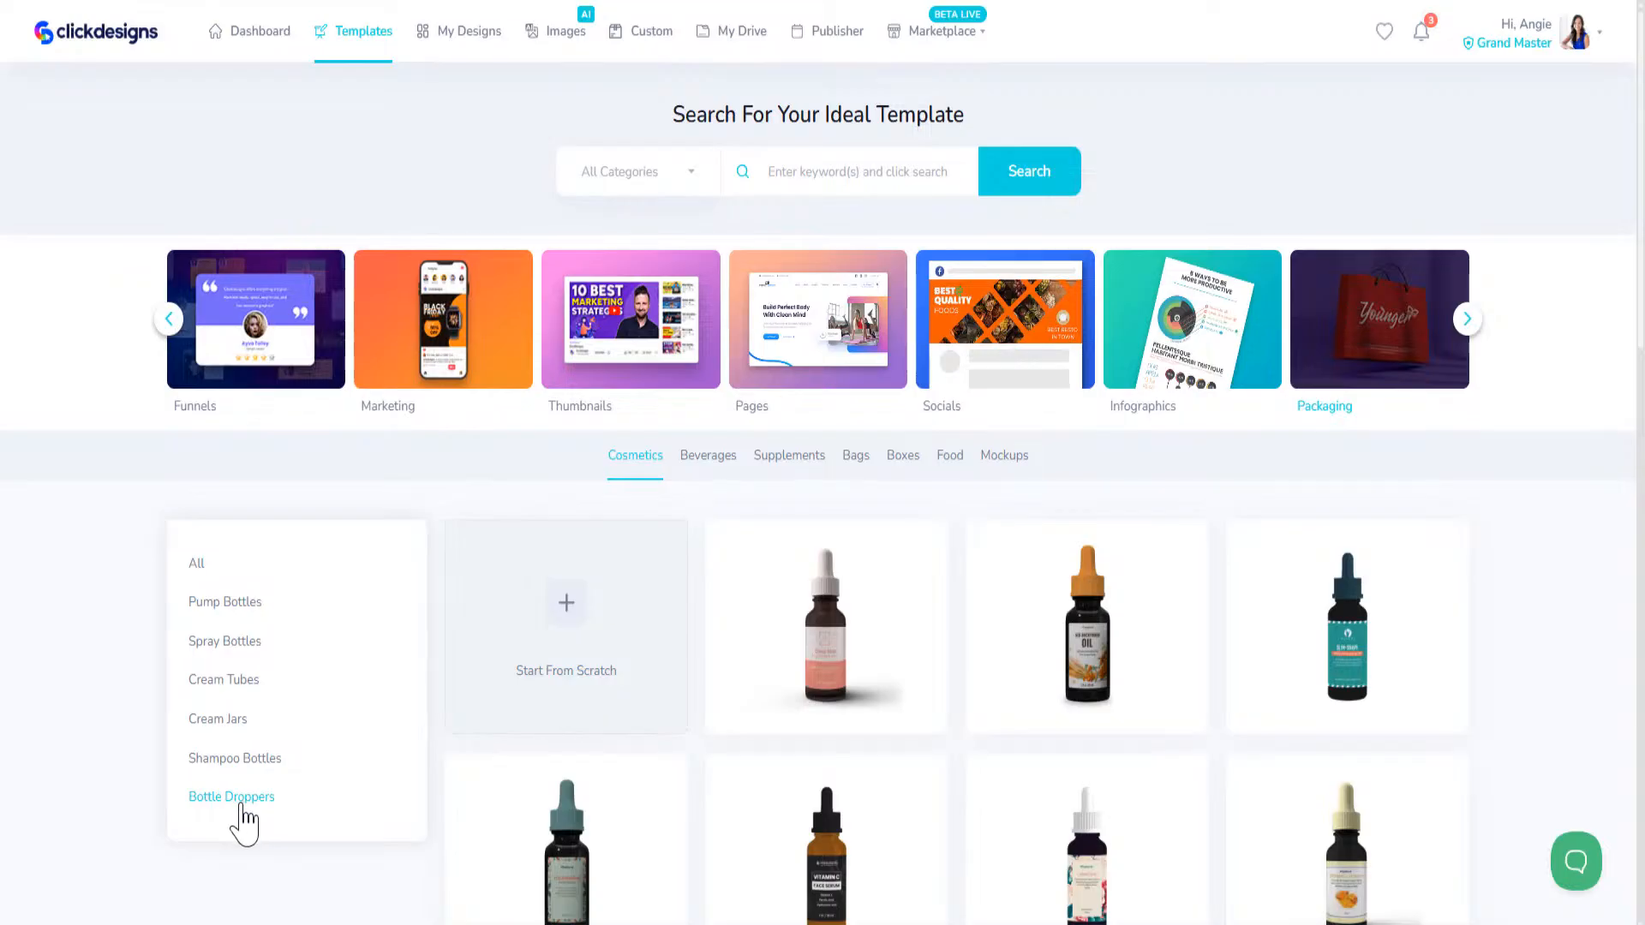
pyautogui.scroll(-8, 537, 741)
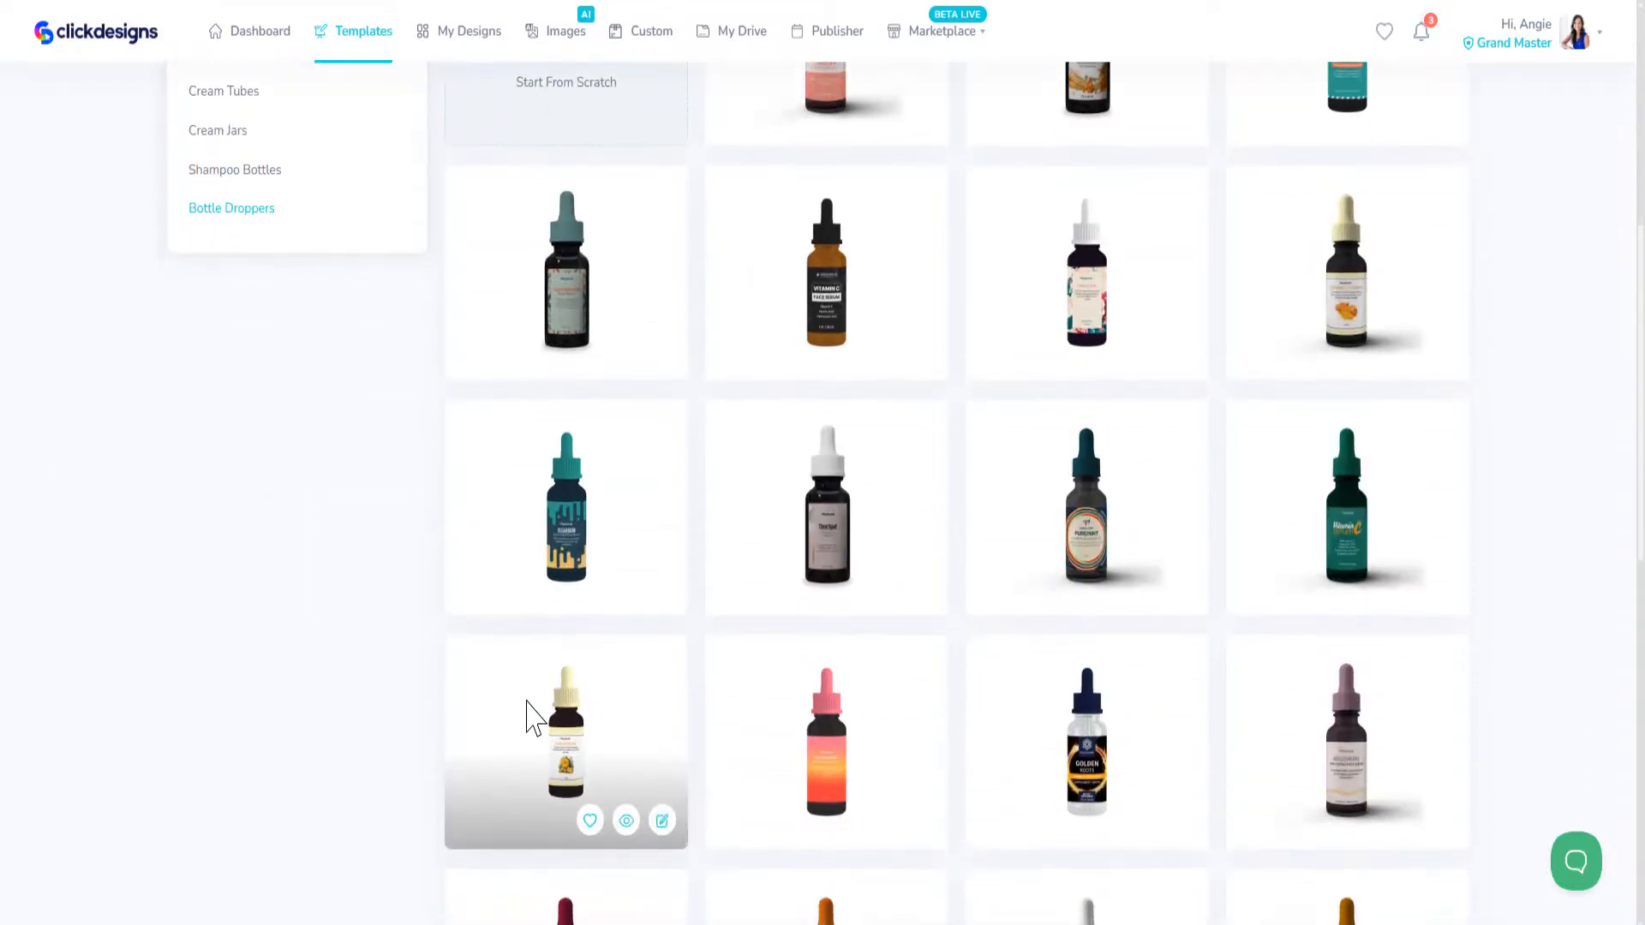
pyautogui.scroll(-1, 514, 685)
pyautogui.scroll(5, 331, 359)
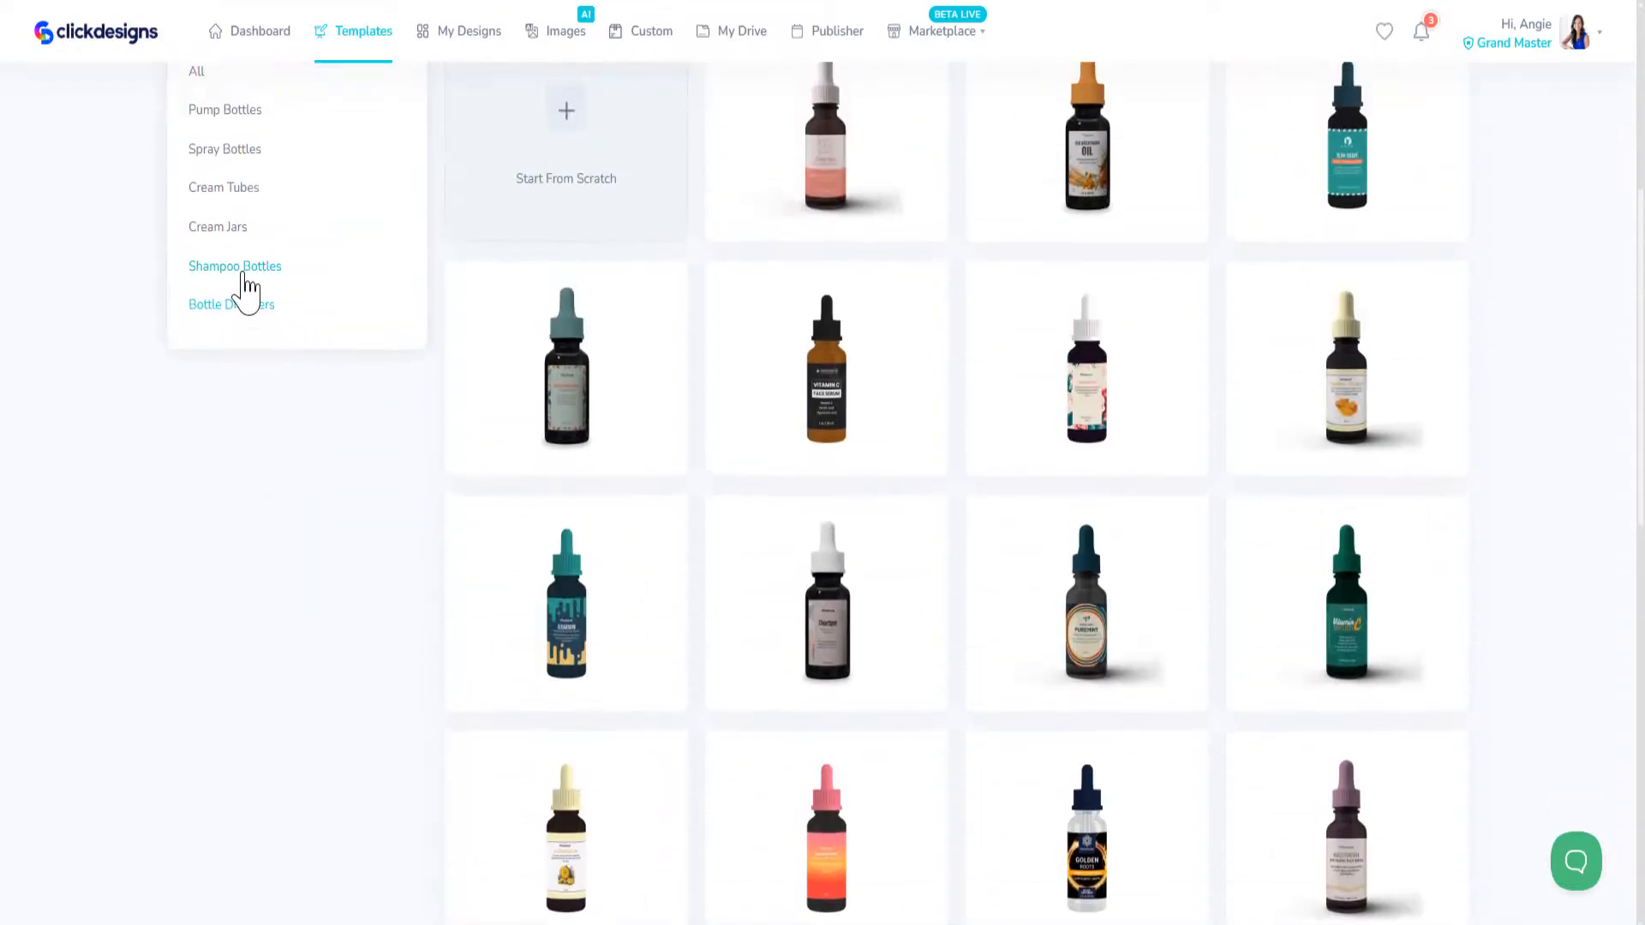
# Step: Filter the cosmetics packaging templates by Spray Bottles and browse the designs, loading more of them twice
pyautogui.click(225, 152)
pyautogui.scroll(-5, 922, 473)
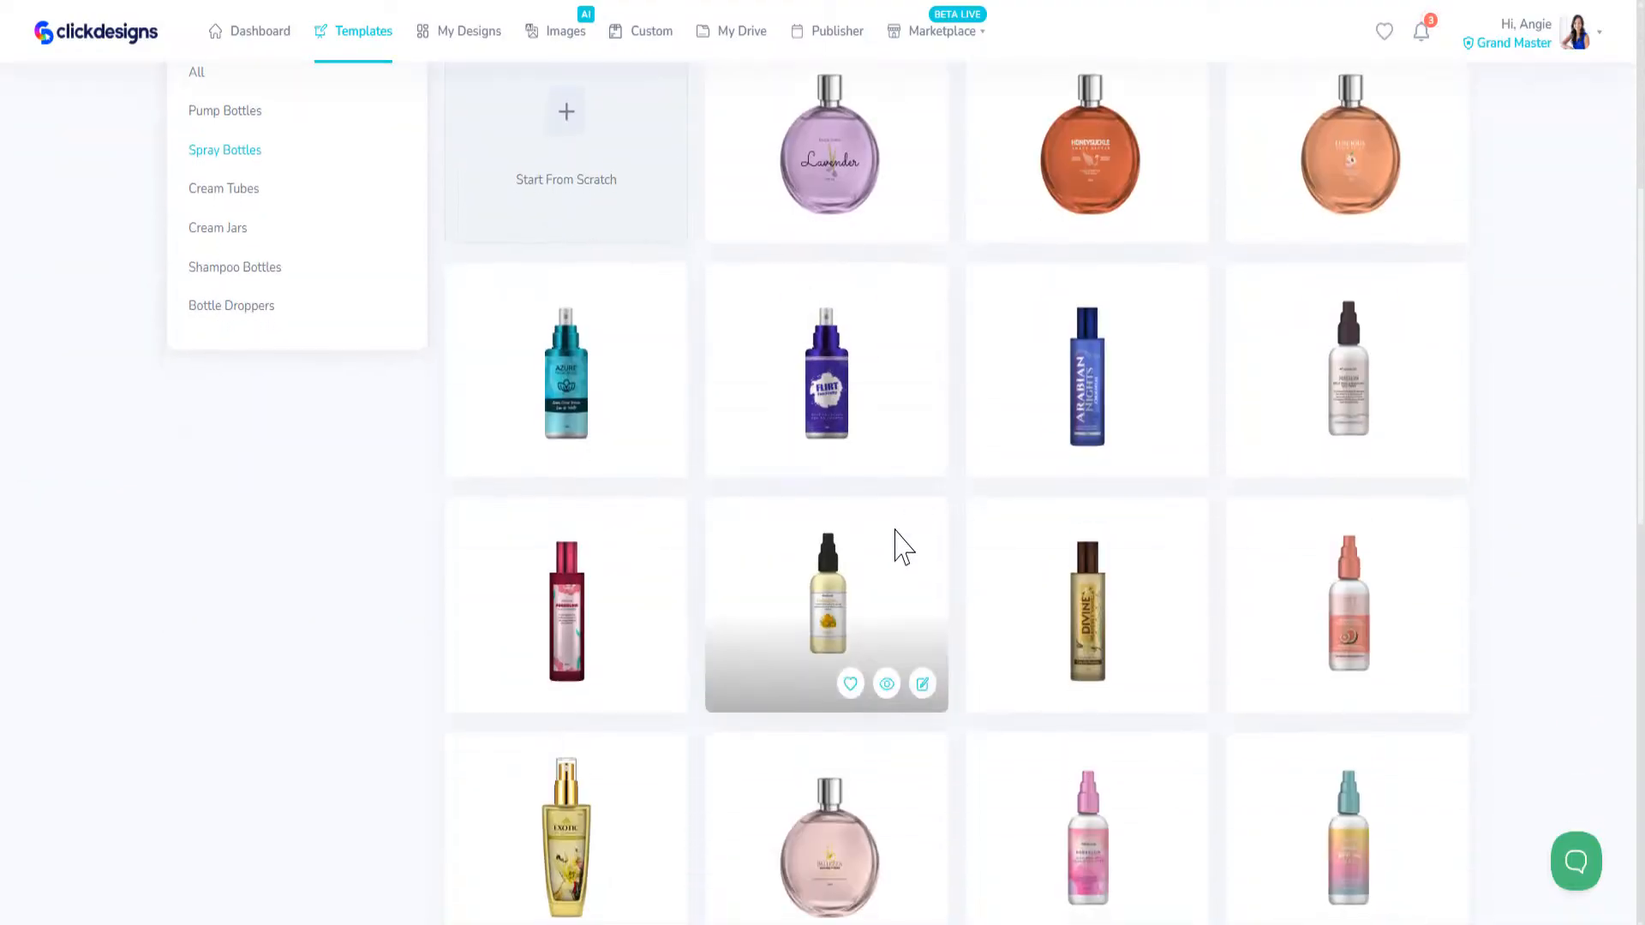
pyautogui.scroll(-4, 895, 553)
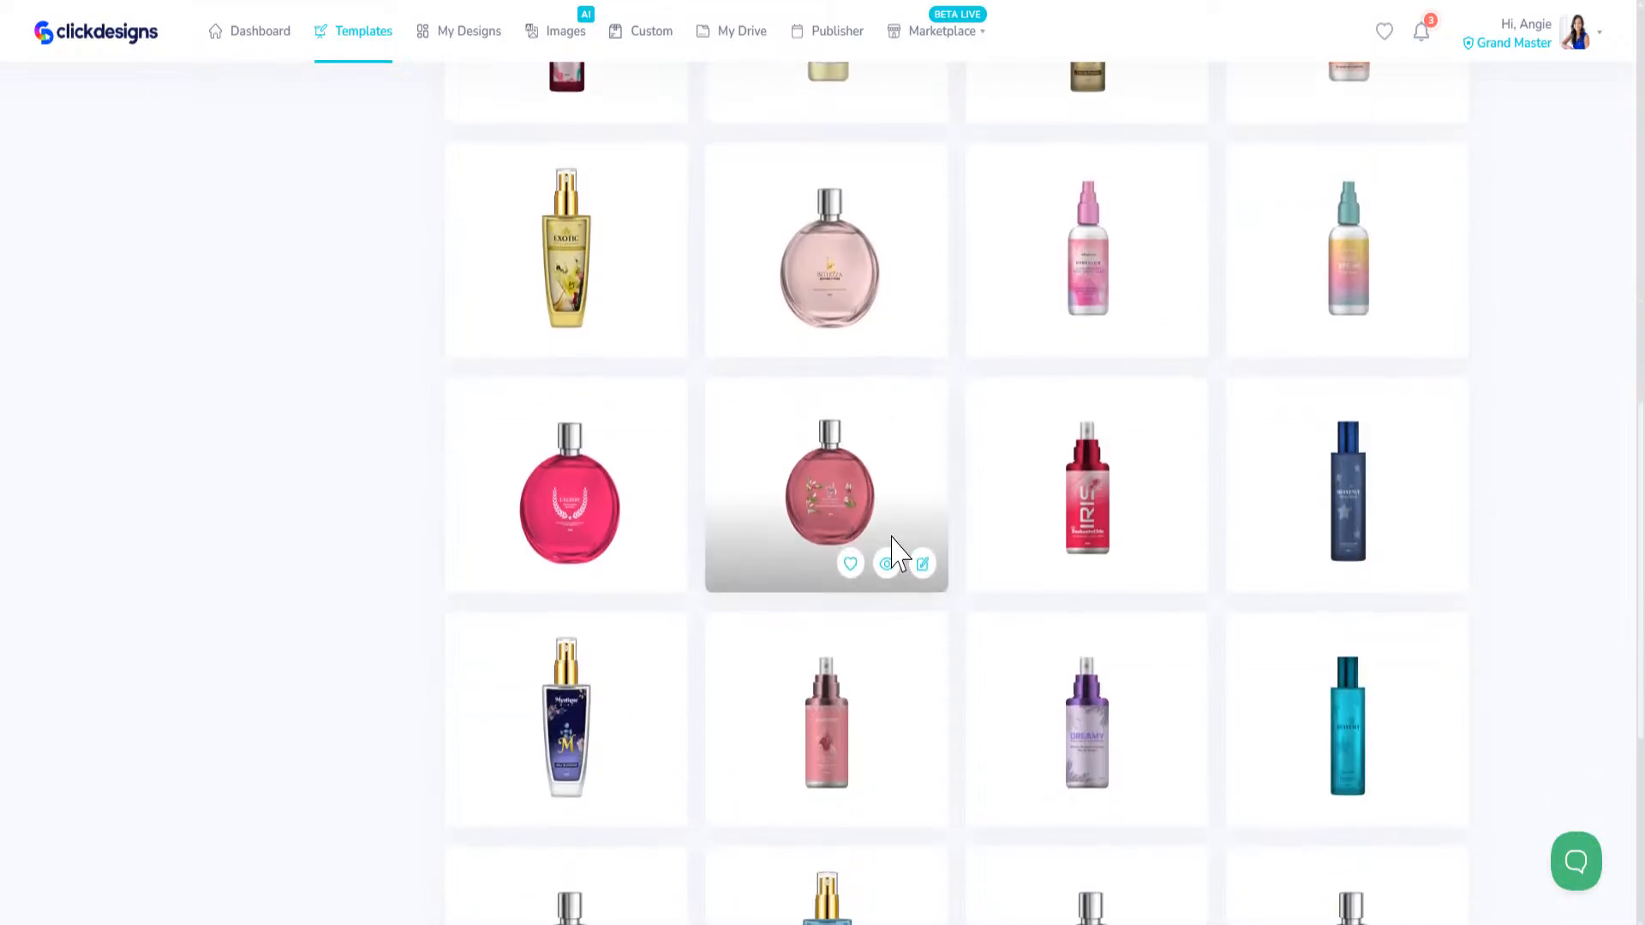
pyautogui.scroll(-5, 892, 554)
pyautogui.click(960, 856)
pyautogui.scroll(-5, 1113, 690)
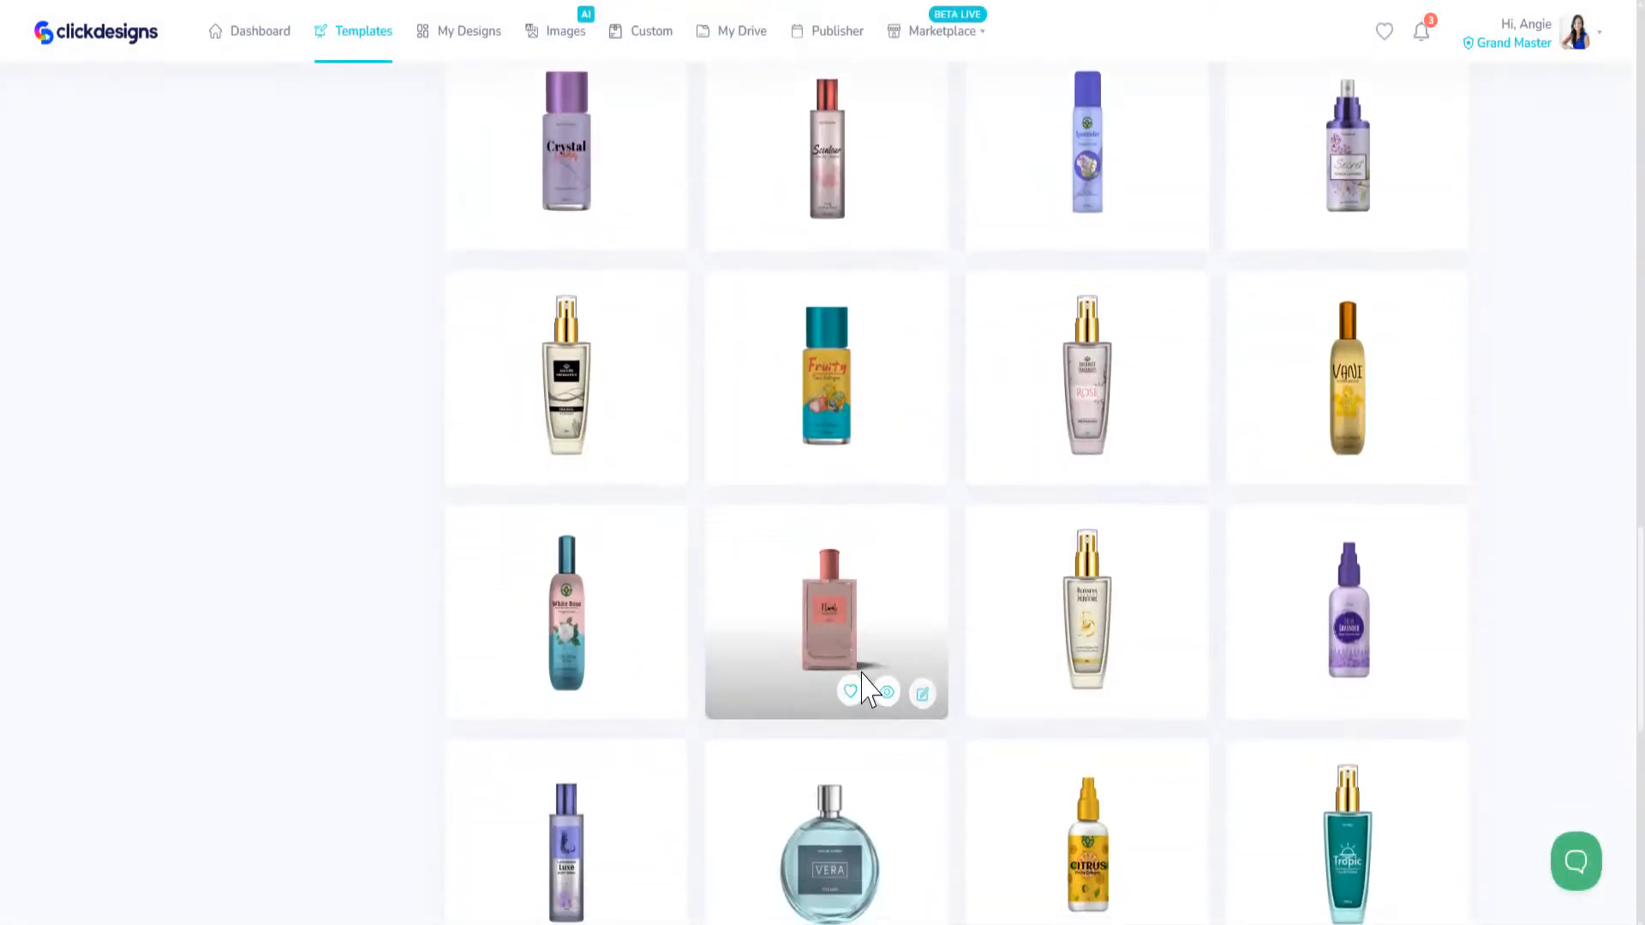
pyautogui.scroll(-5, 863, 690)
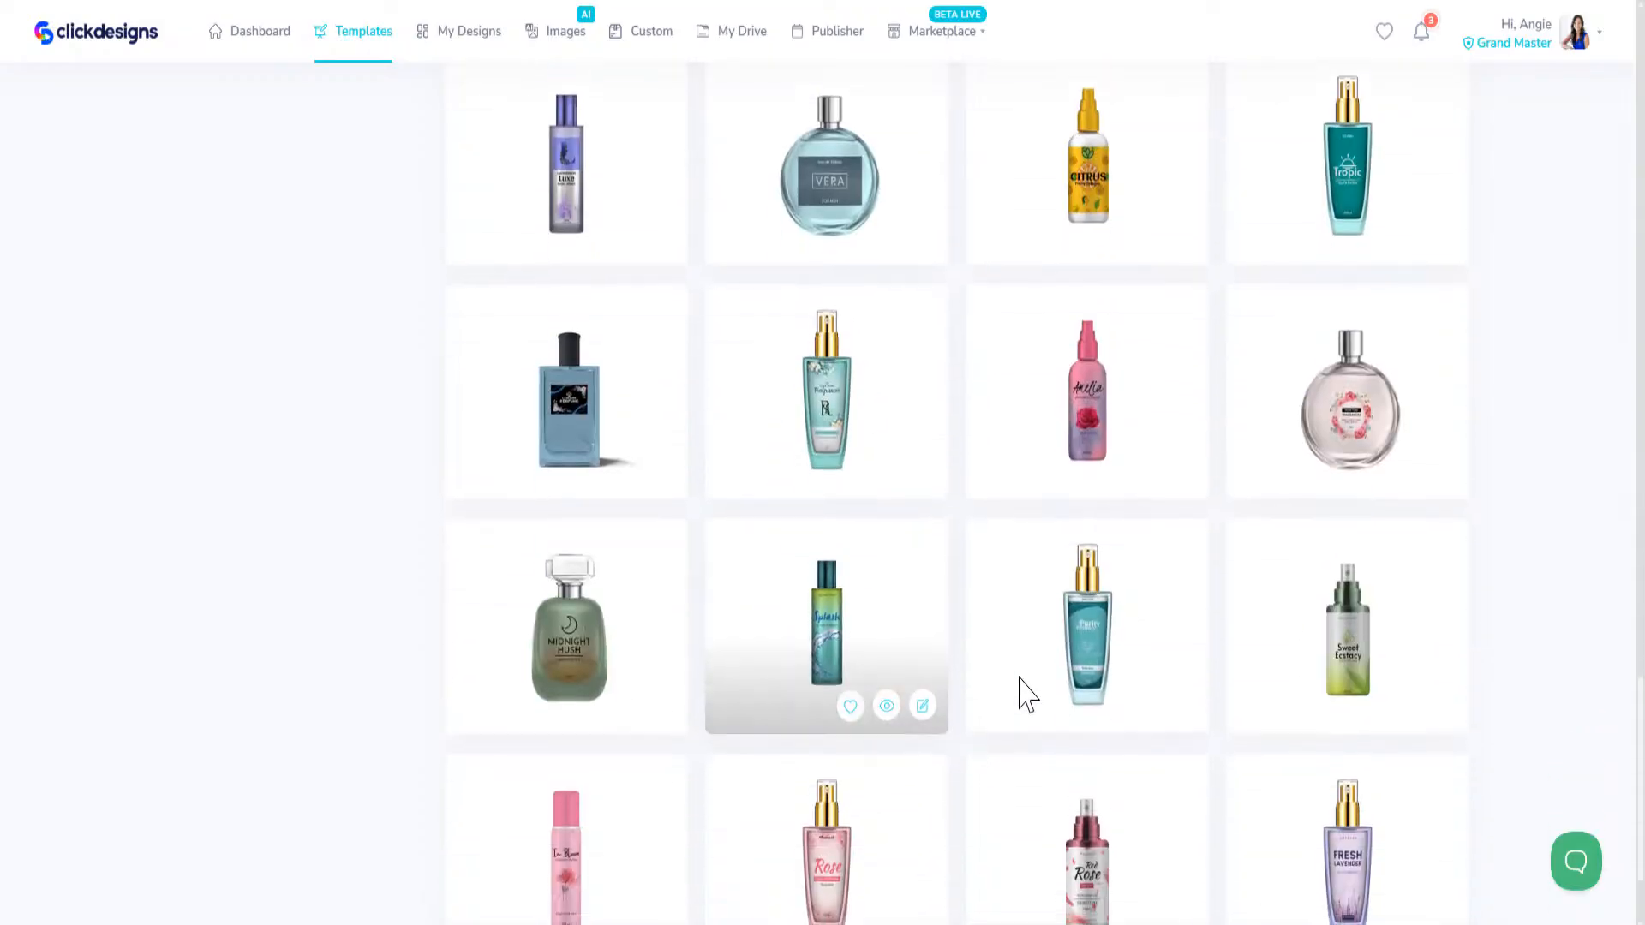
pyautogui.scroll(-2, 1030, 690)
pyautogui.click(958, 861)
pyautogui.scroll(-2, 973, 825)
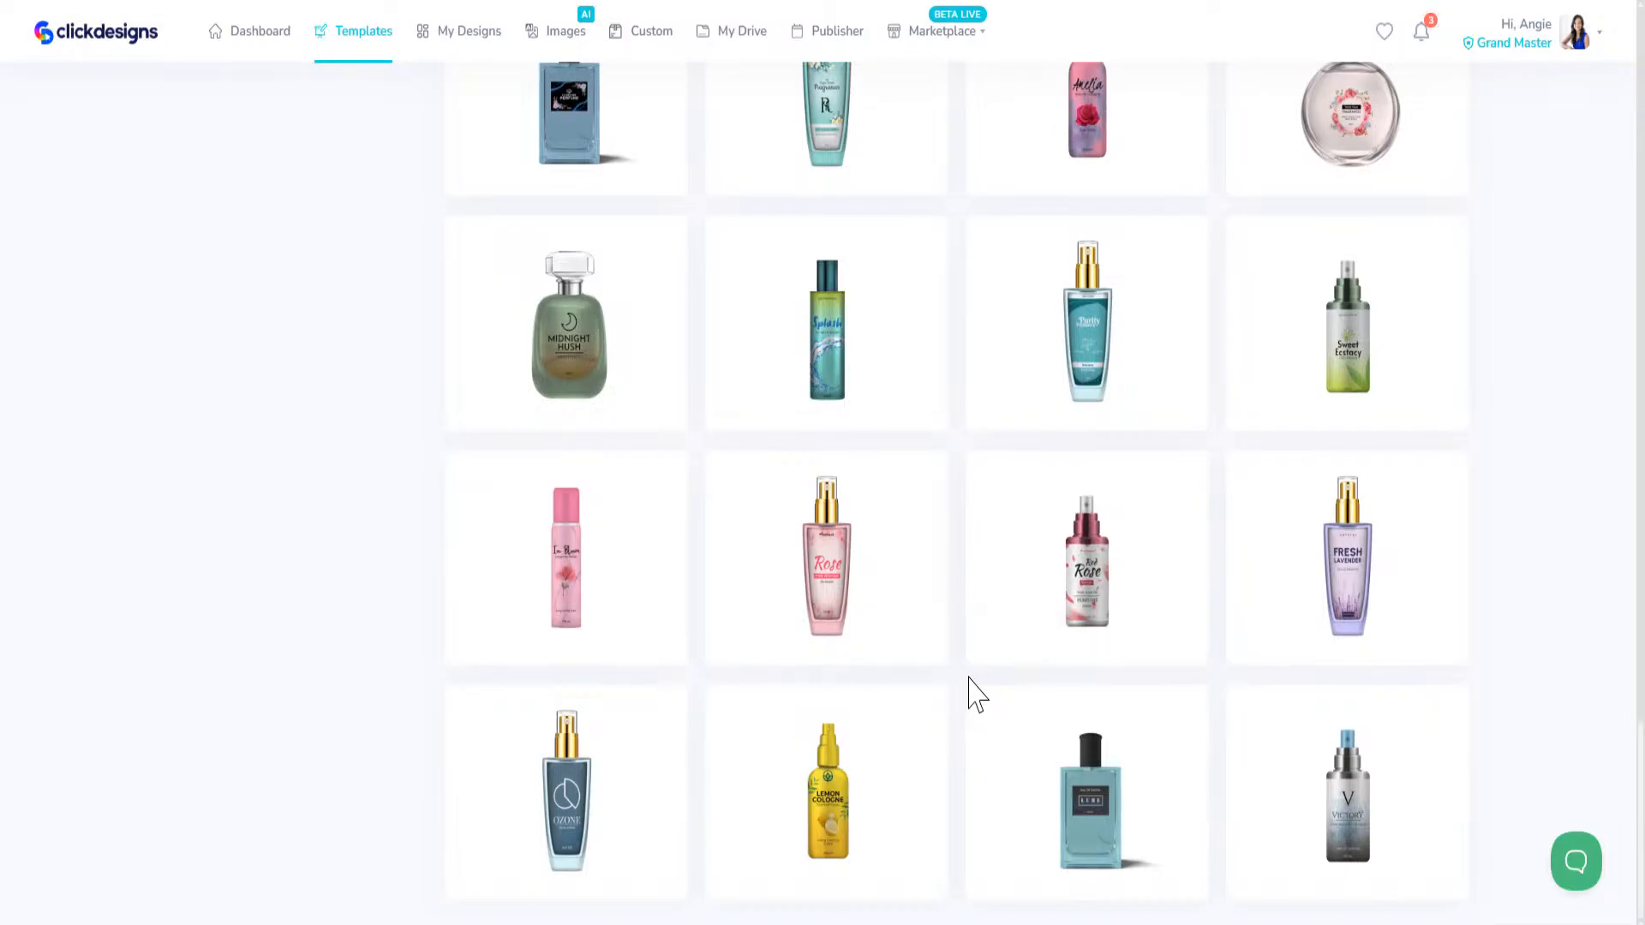
# Step: Switch the packaging templates to Beverages and filter them by Glass Bottles
pyautogui.scroll(6, 1028, 599)
pyautogui.scroll(15, 989, 713)
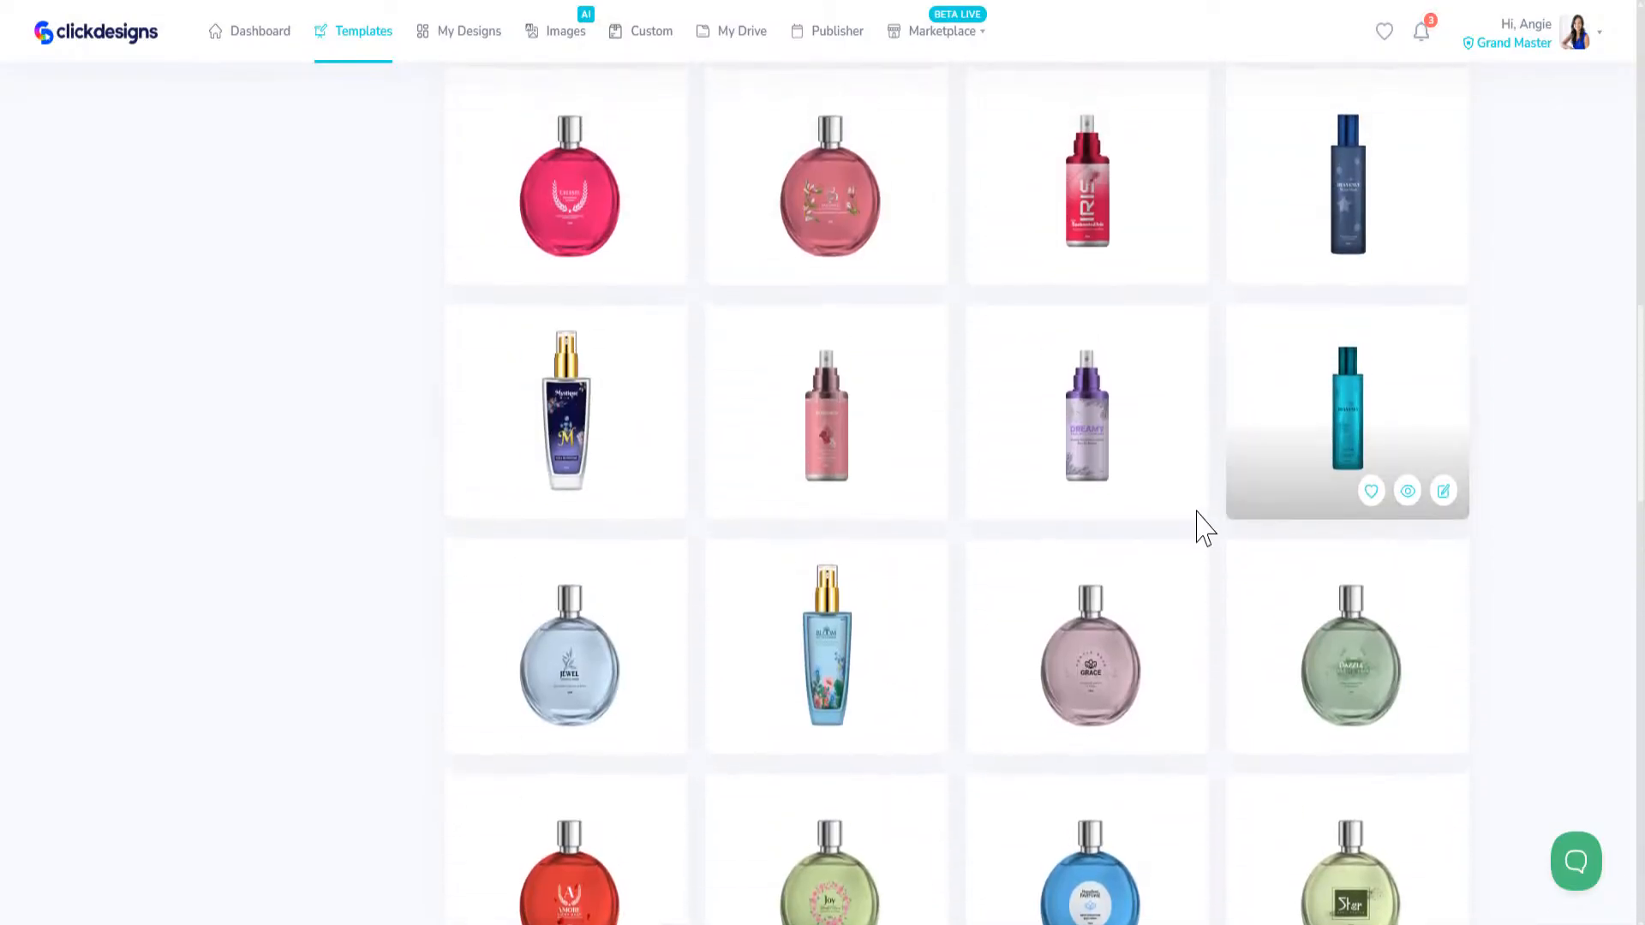
pyautogui.scroll(5, 1199, 514)
pyautogui.moveTo(1195, 525)
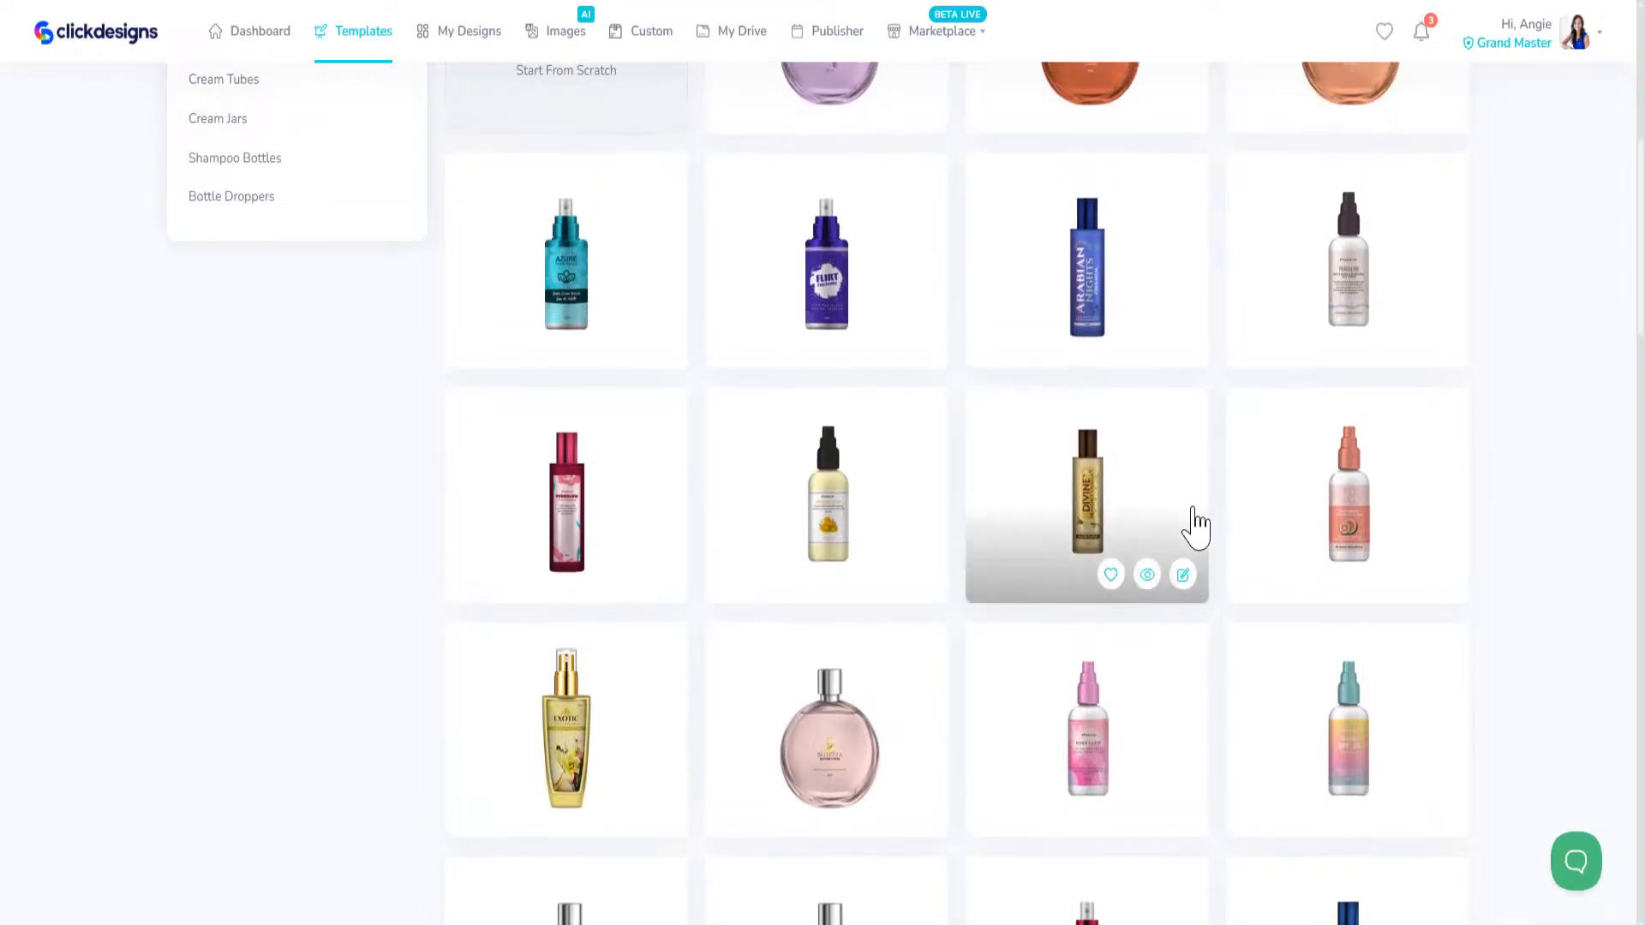
pyautogui.scroll(7, 1195, 525)
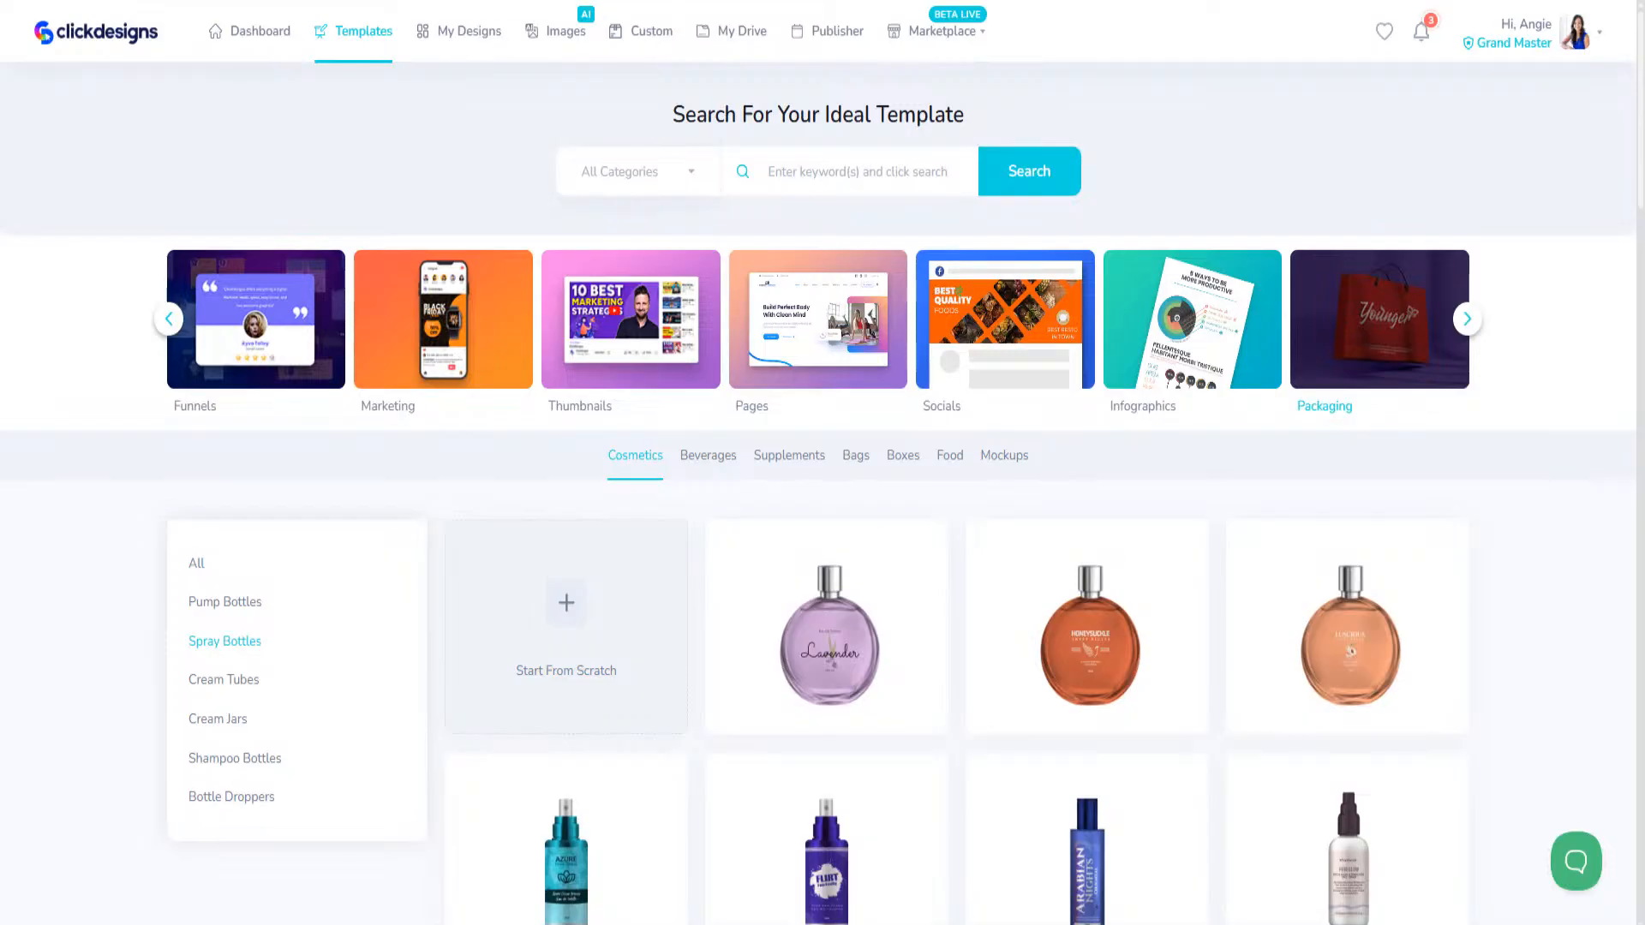
pyautogui.click(708, 462)
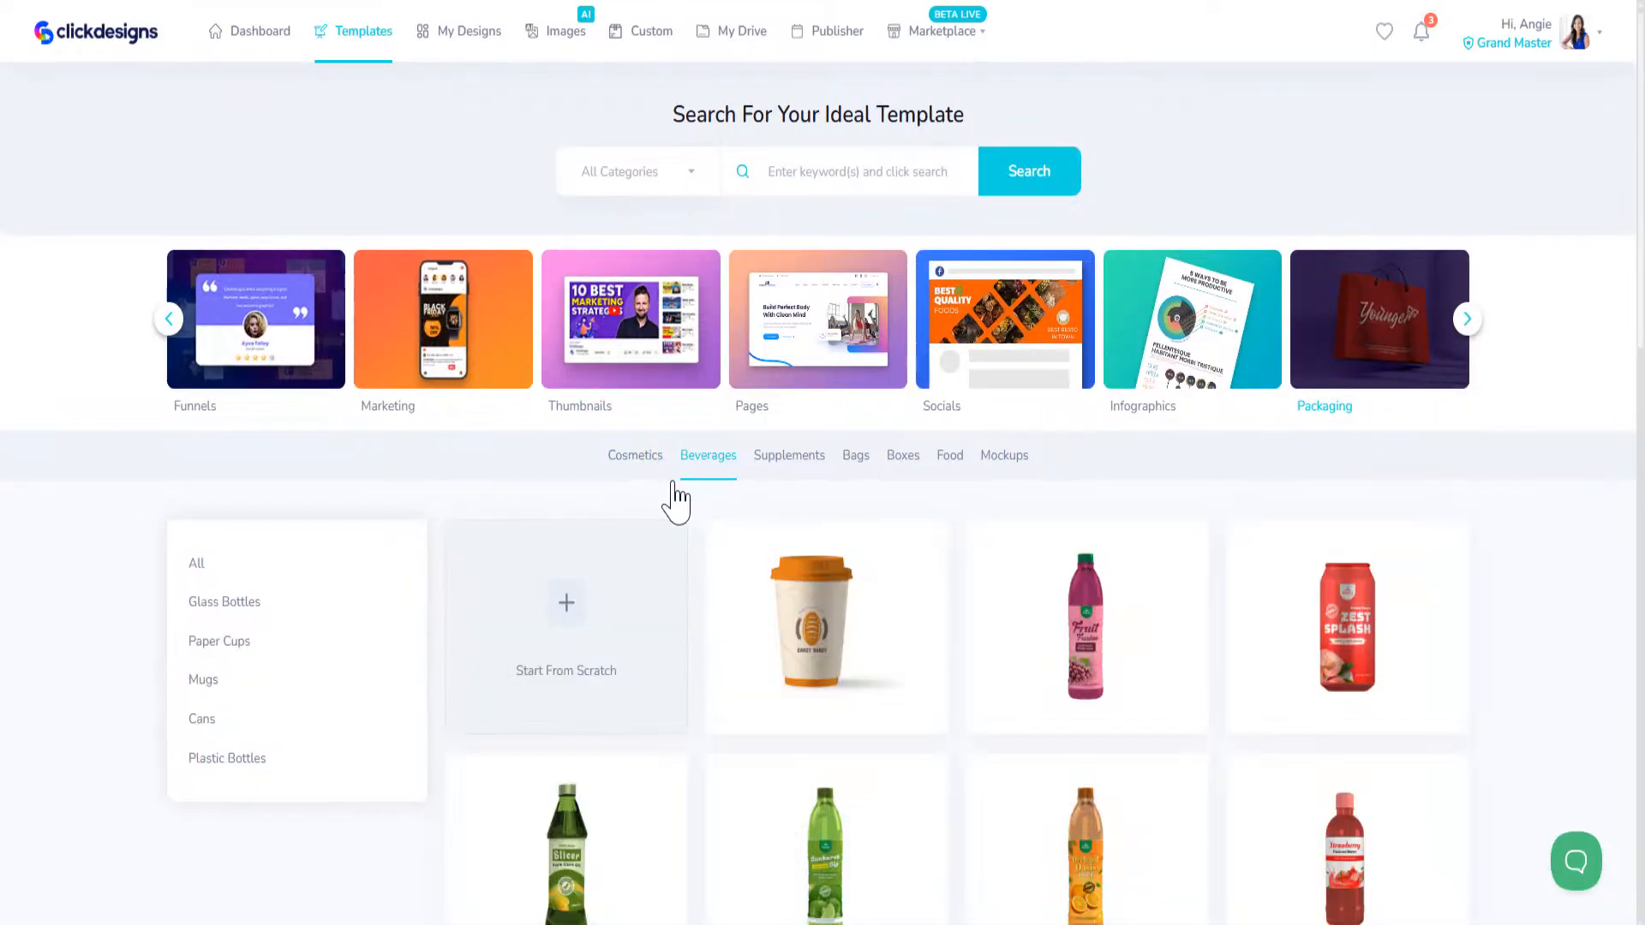
pyautogui.click(216, 605)
pyautogui.scroll(-3, 219, 610)
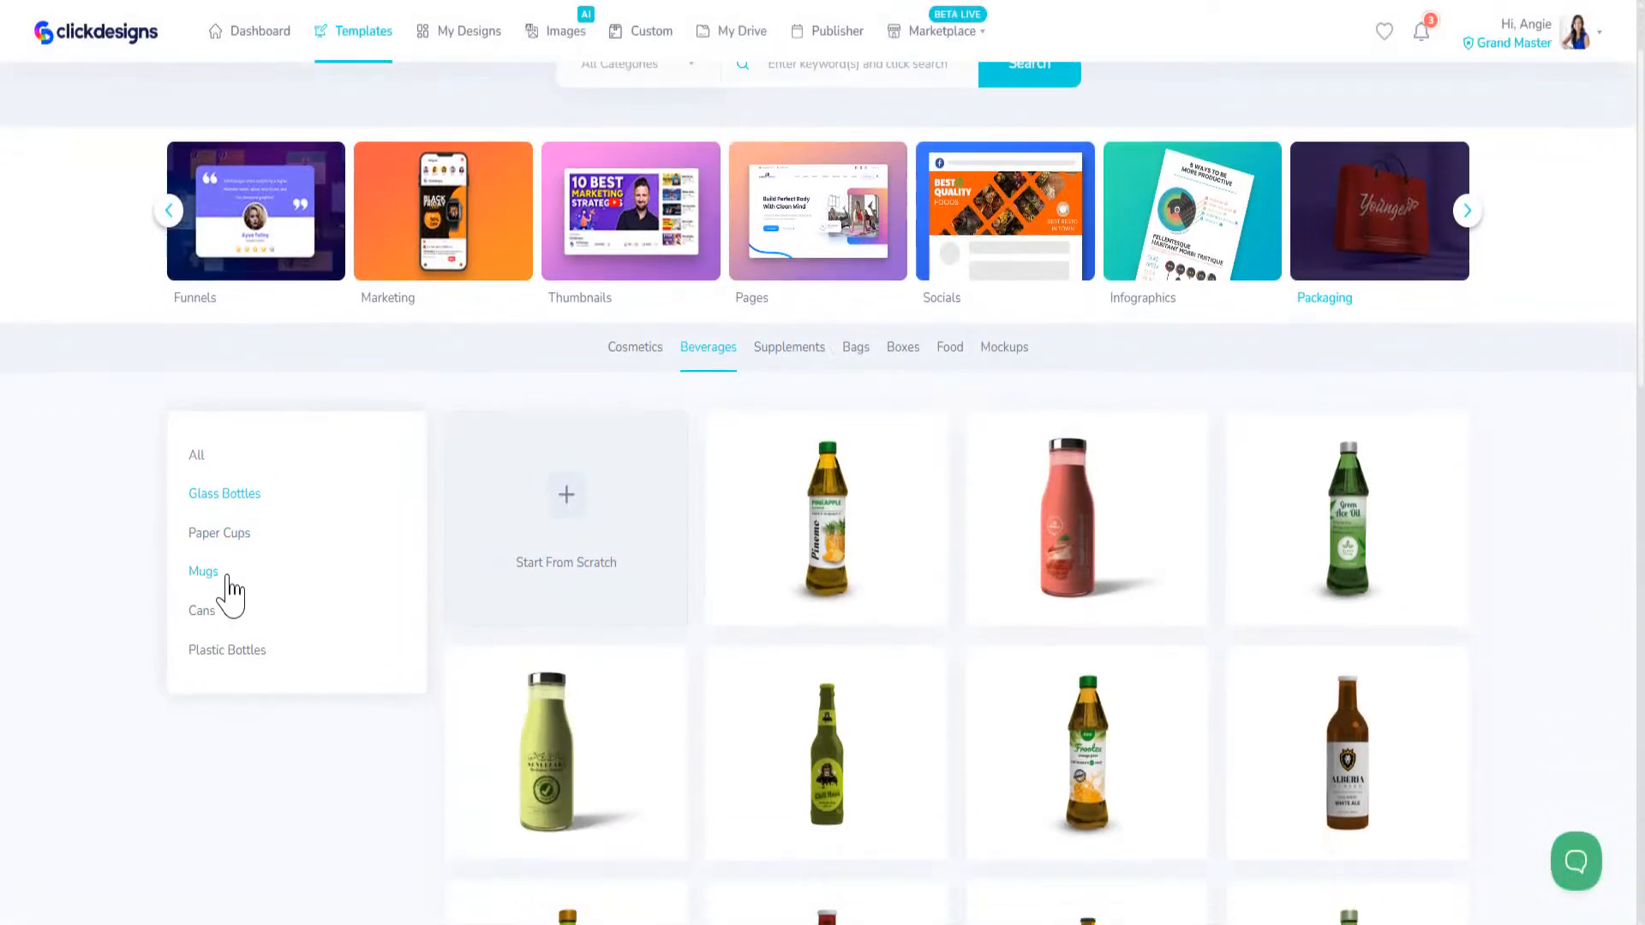
# Step: Filter the beverage packaging templates by Mugs and by Cans to compare the designs
pyautogui.click(220, 350)
pyautogui.click(203, 681)
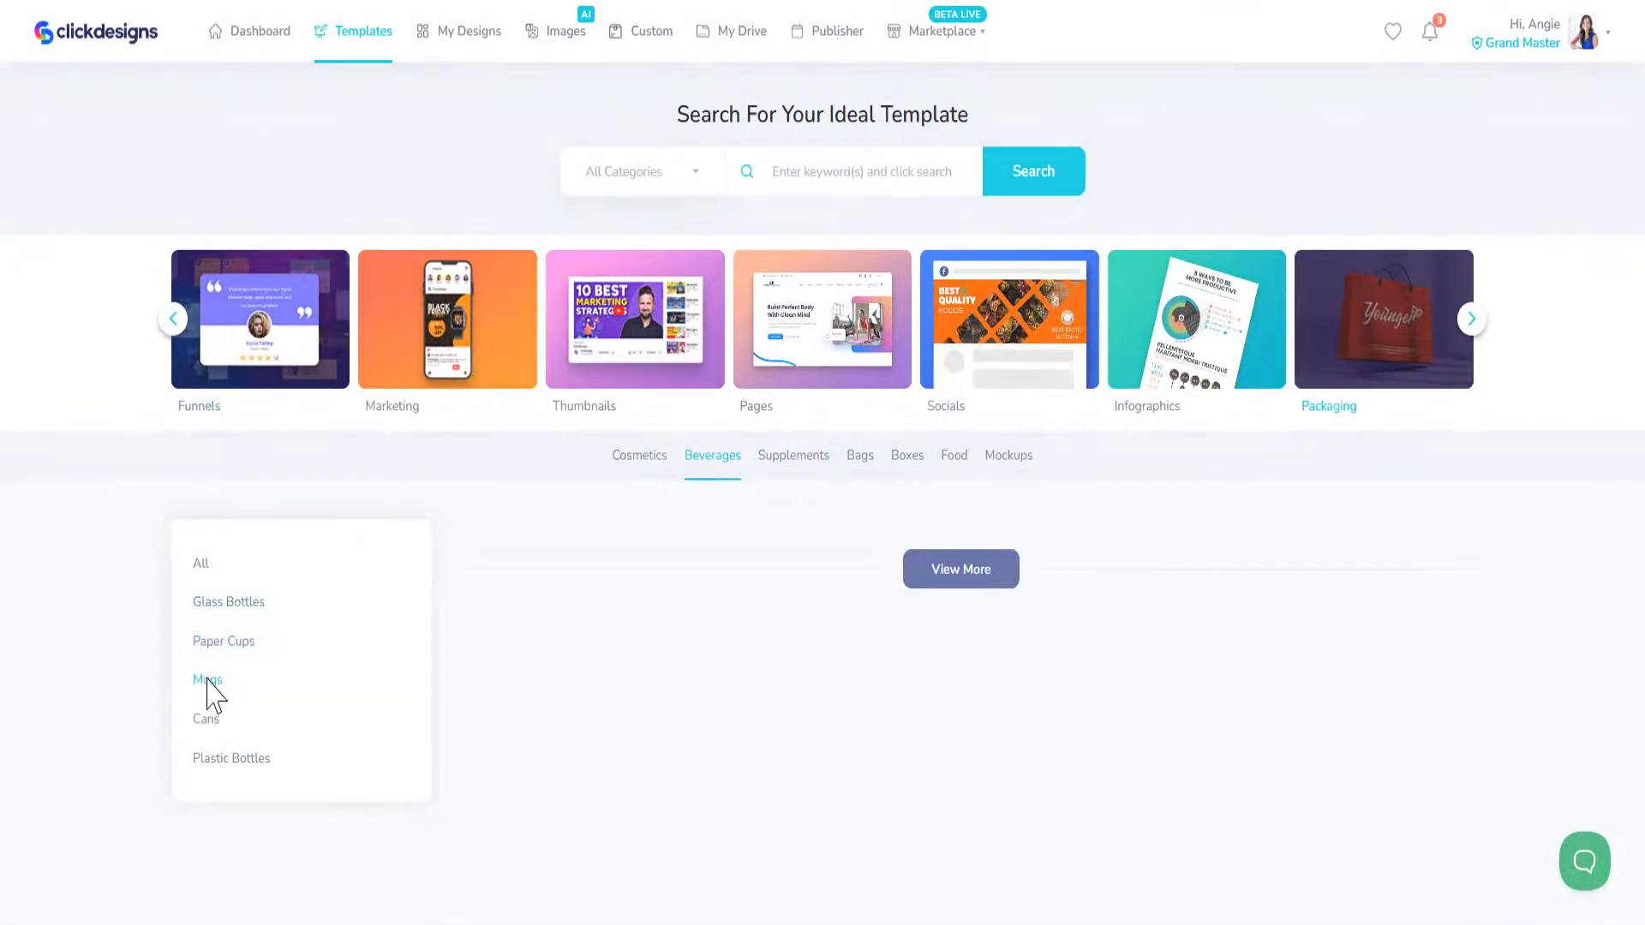
pyautogui.click(206, 722)
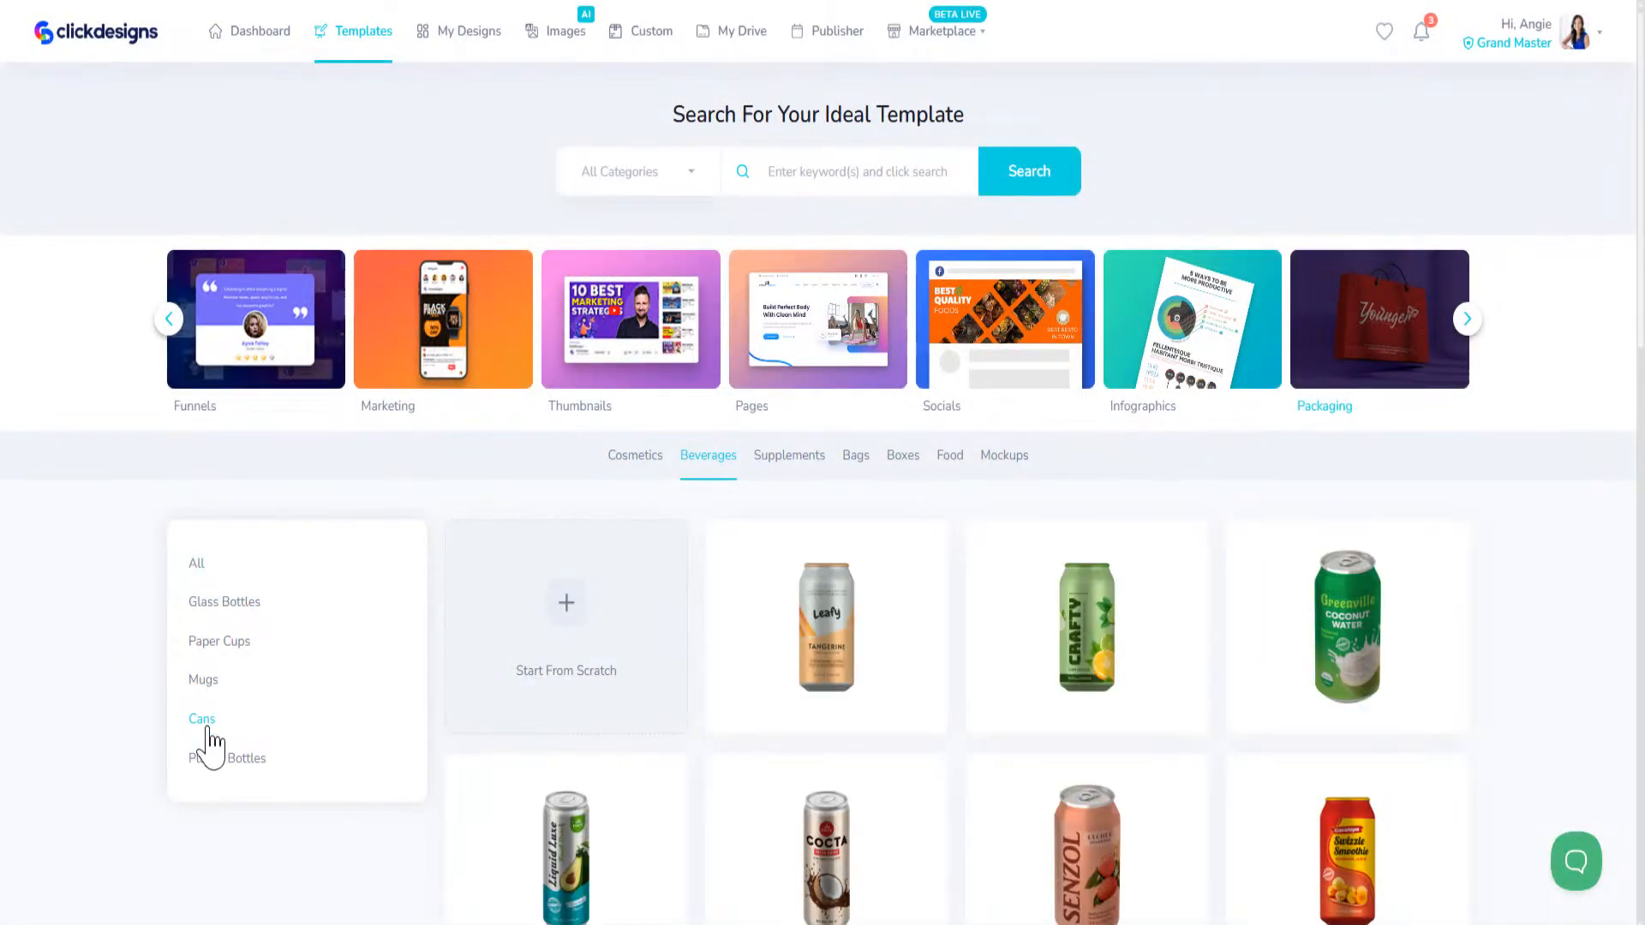
pyautogui.click(213, 762)
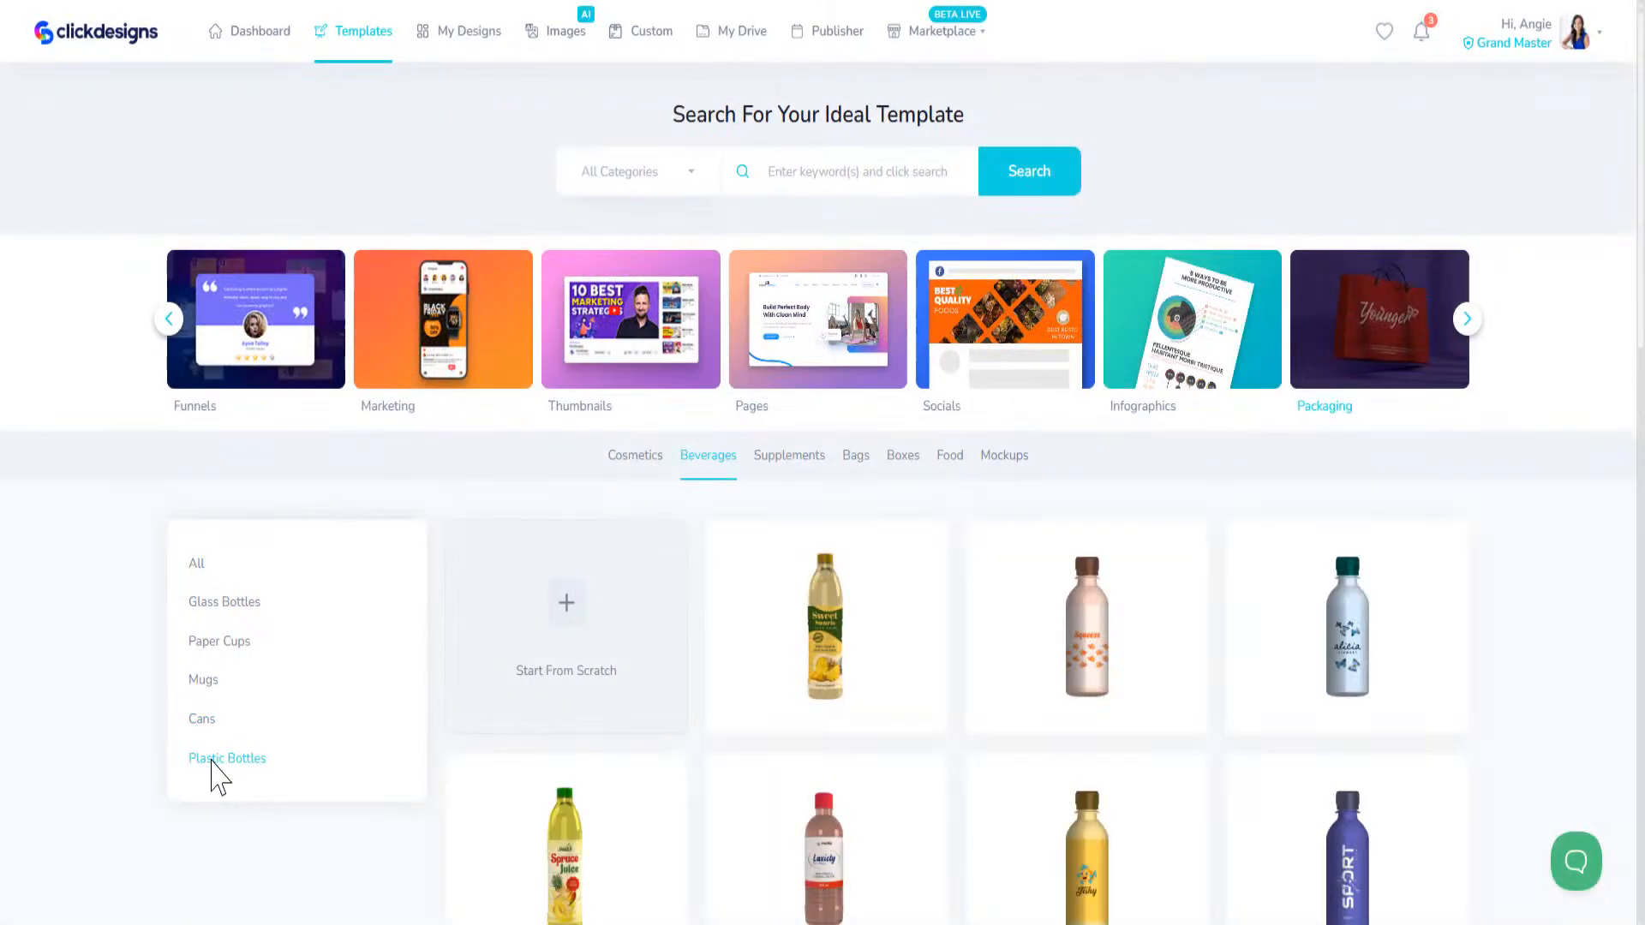
# Step: Return to the Mugs filter in the beverage templates and look through all the mug designs
pyautogui.click(203, 681)
pyautogui.scroll(-8, 1230, 698)
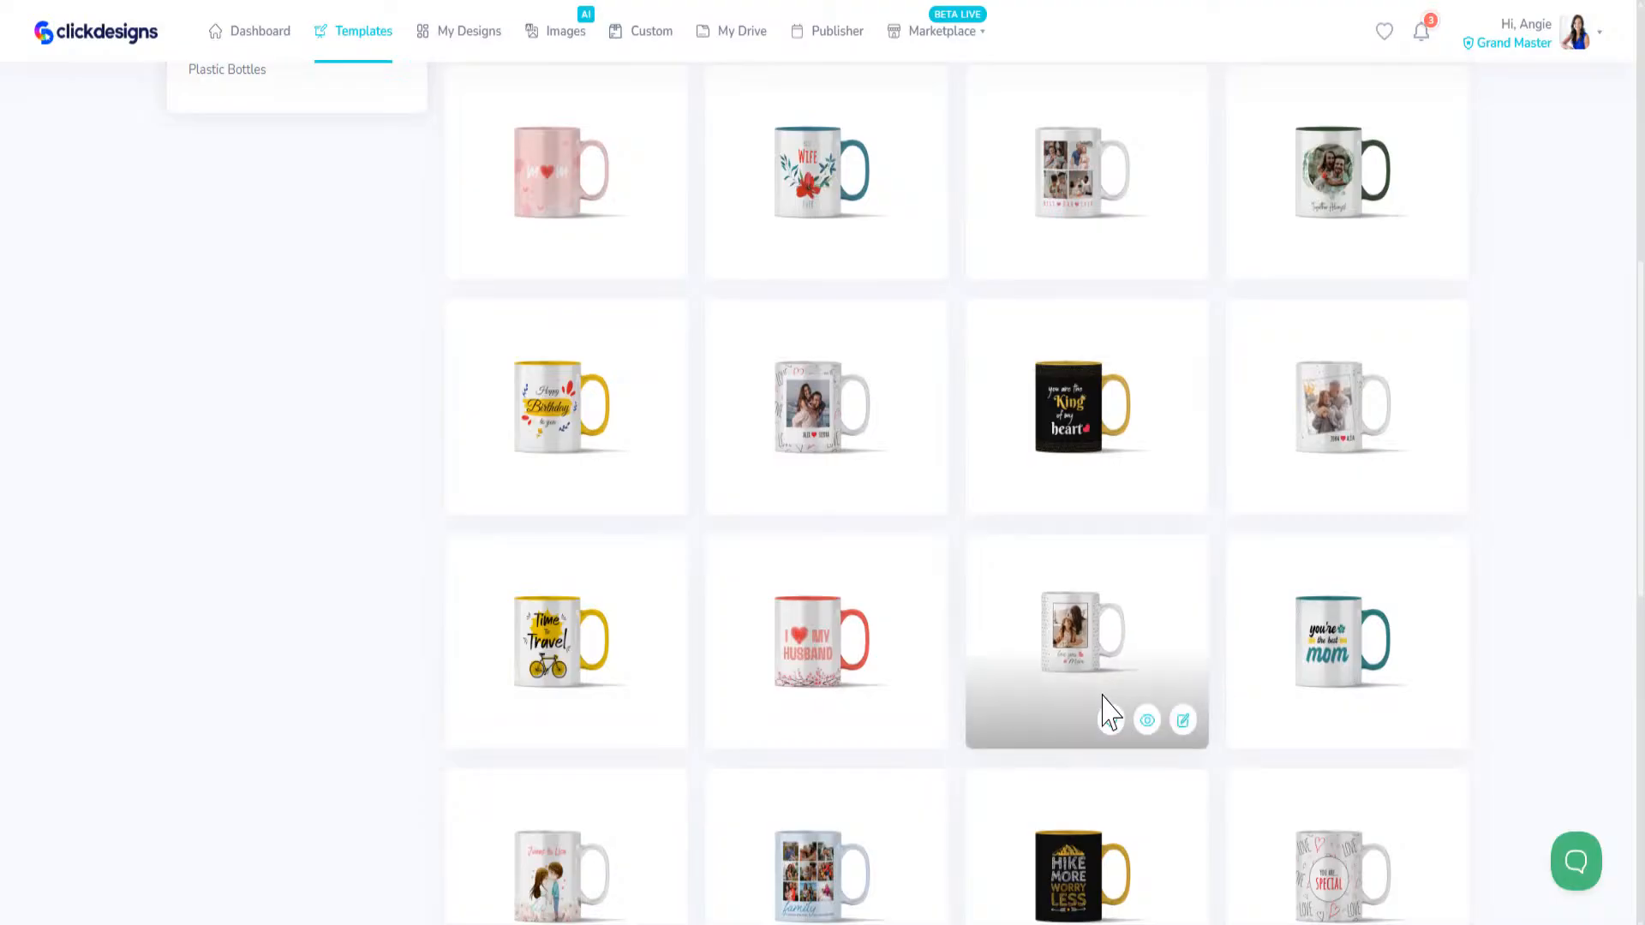
pyautogui.scroll(-8, 1102, 708)
pyautogui.scroll(-2, 814, 715)
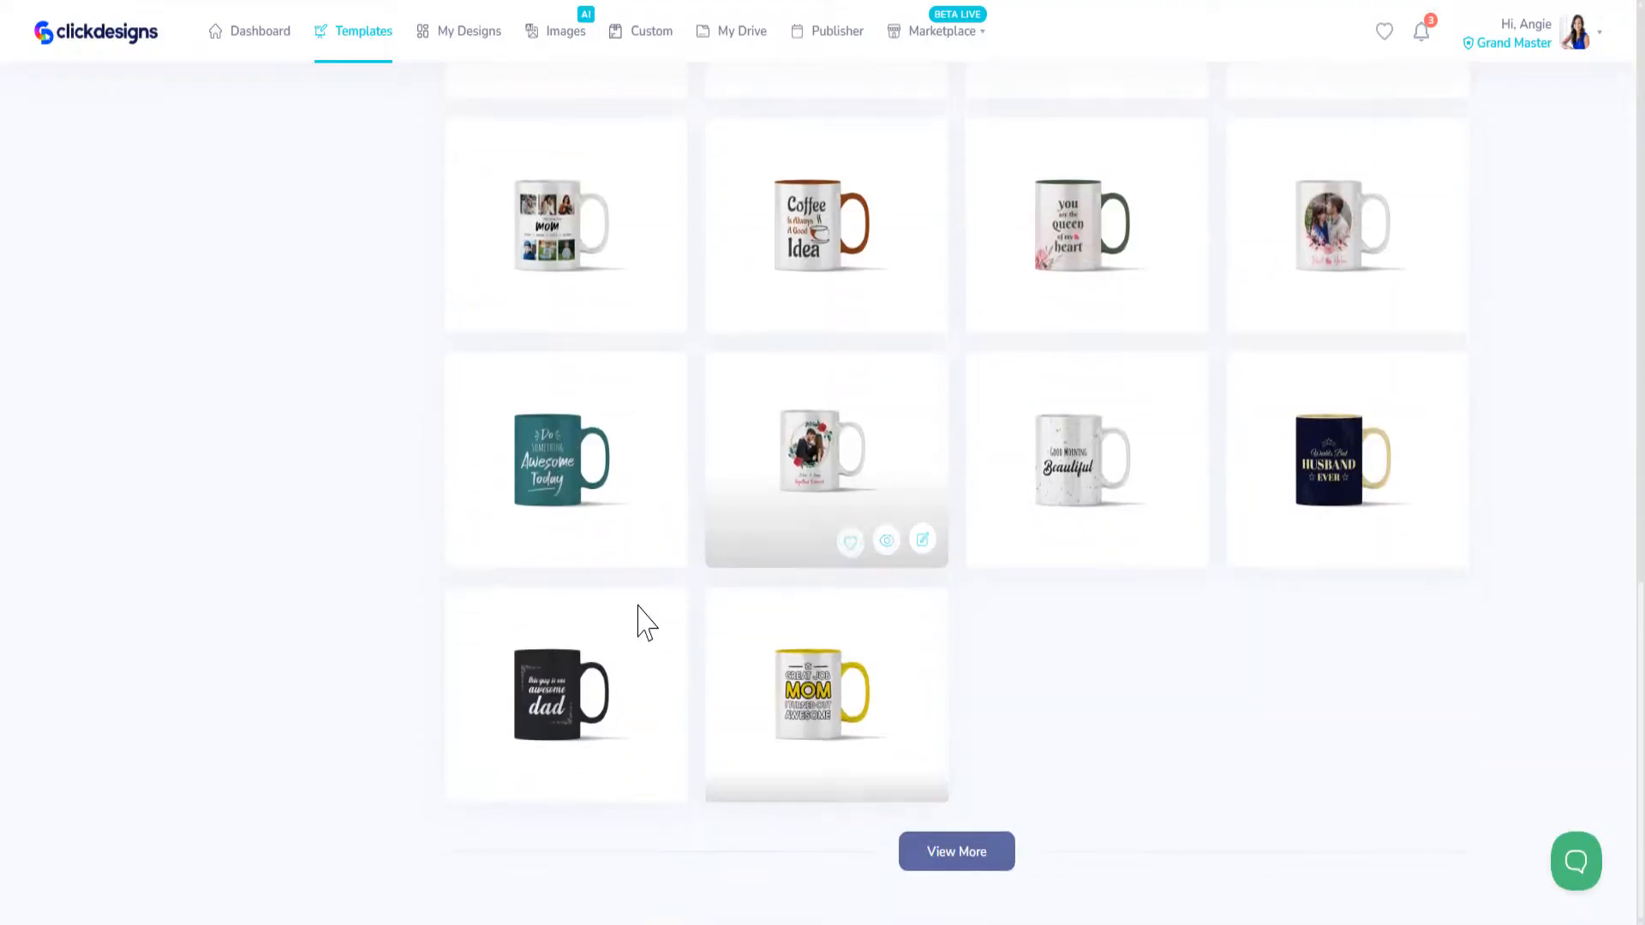
pyautogui.scroll(15, 948, 845)
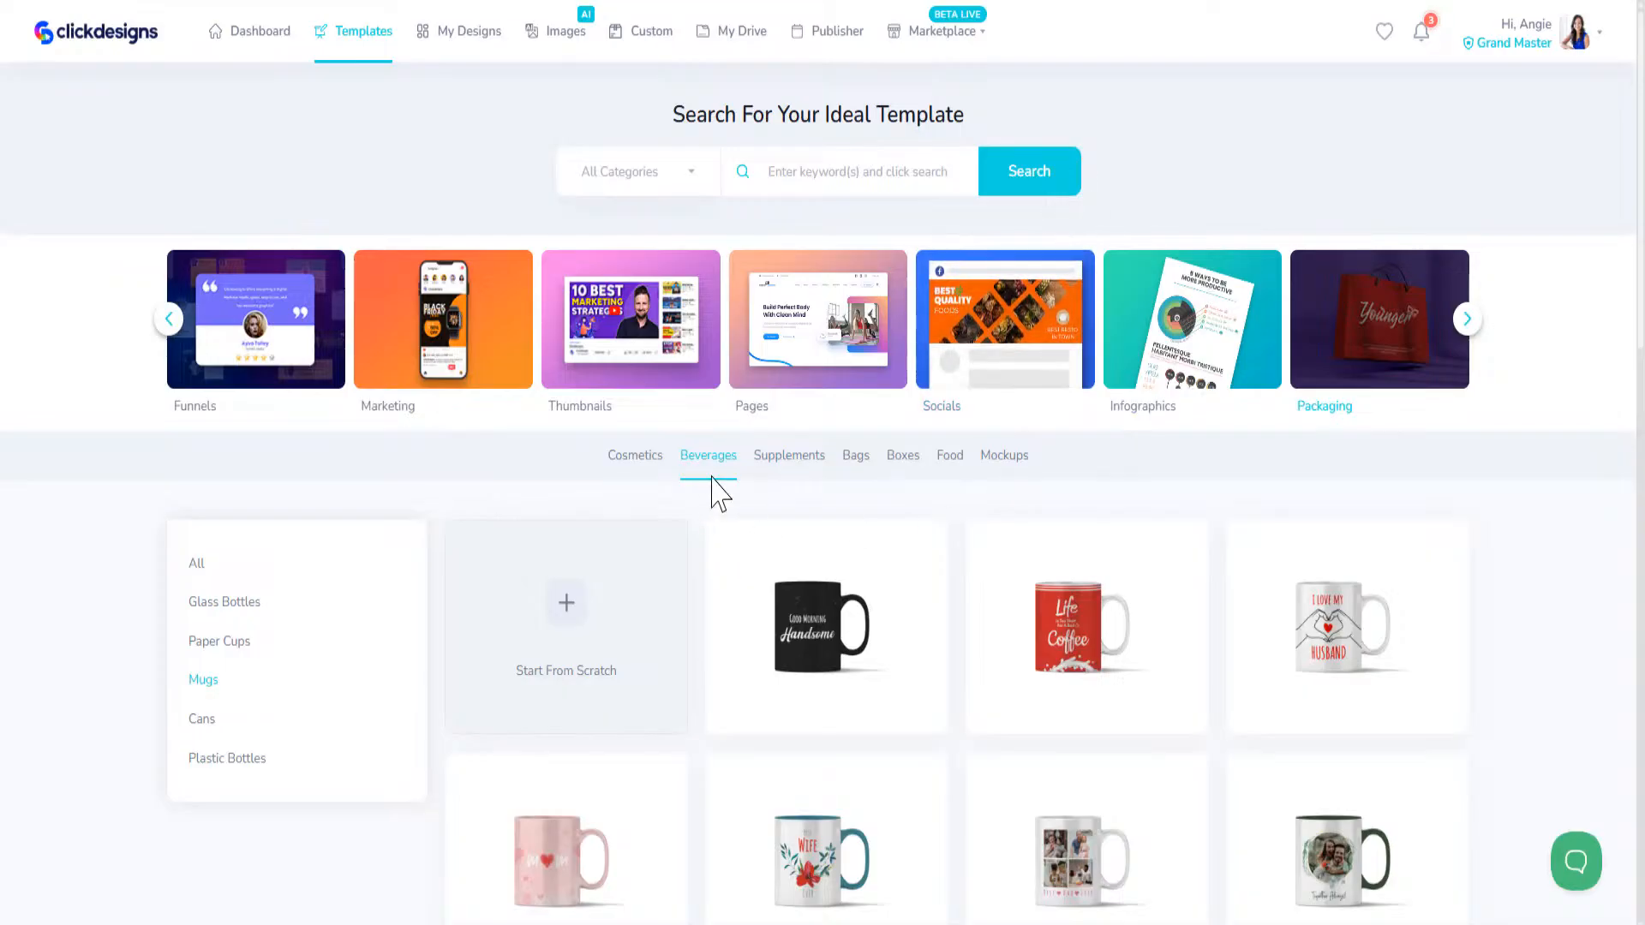
# Step: Switch the packaging templates to Supplements and look through the designs
pyautogui.click(791, 461)
pyautogui.scroll(-12, 677, 475)
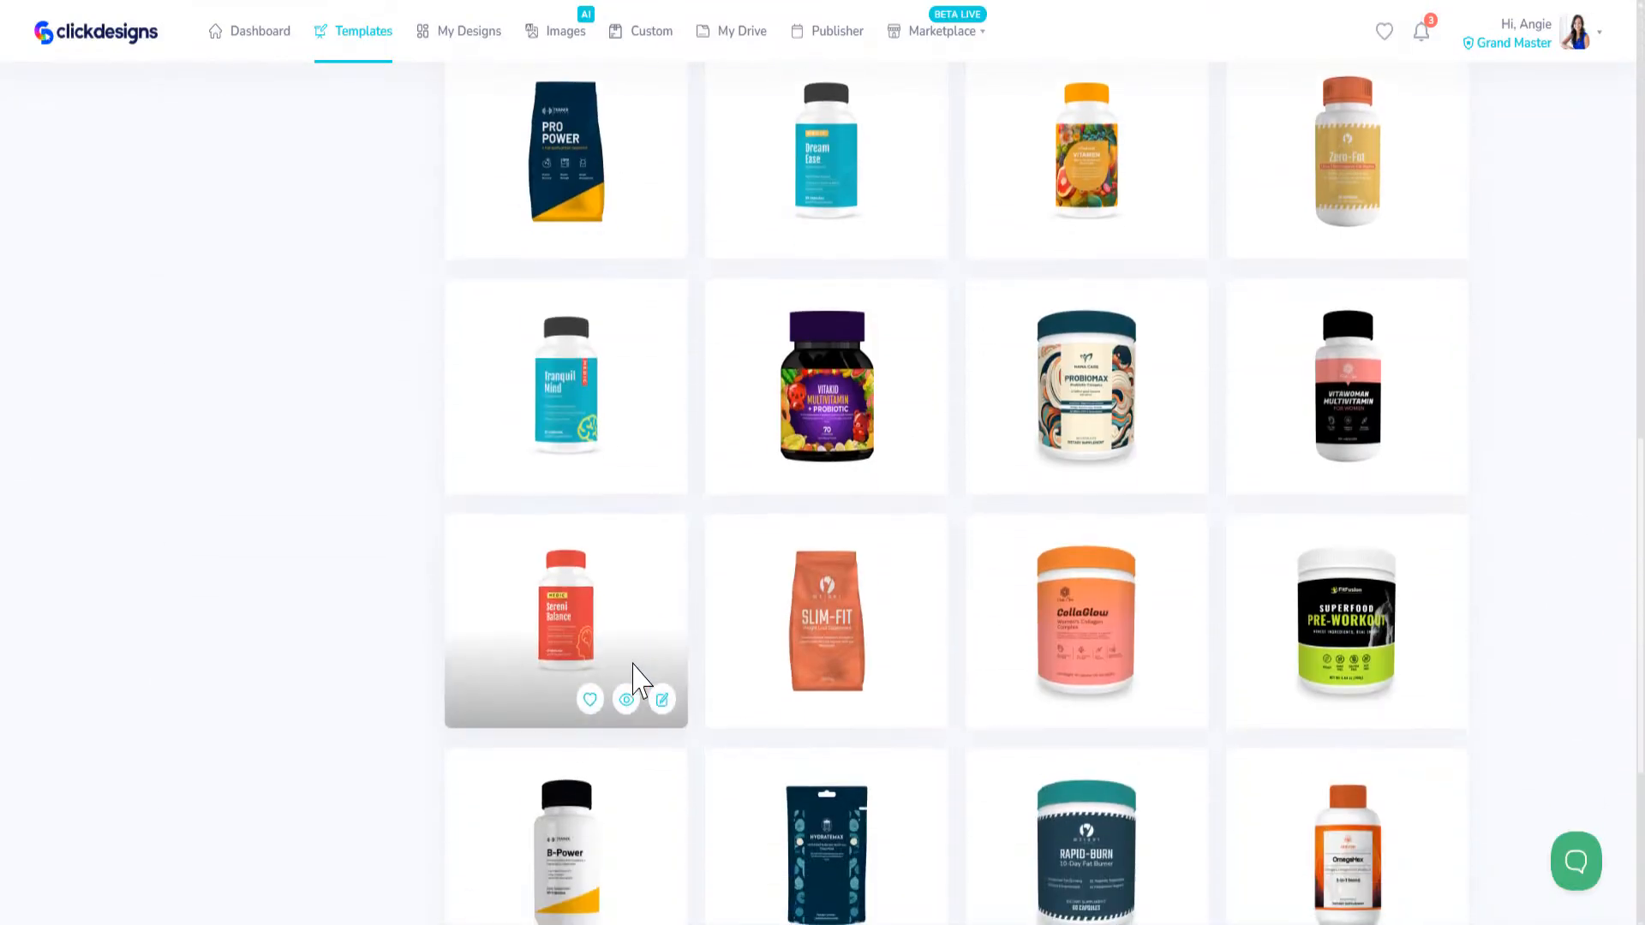
pyautogui.scroll(-5, 1071, 566)
# Step: Switch the packaging templates from Supplements to Bags
pyautogui.scroll(5, 1028, 591)
pyautogui.scroll(10, 1020, 591)
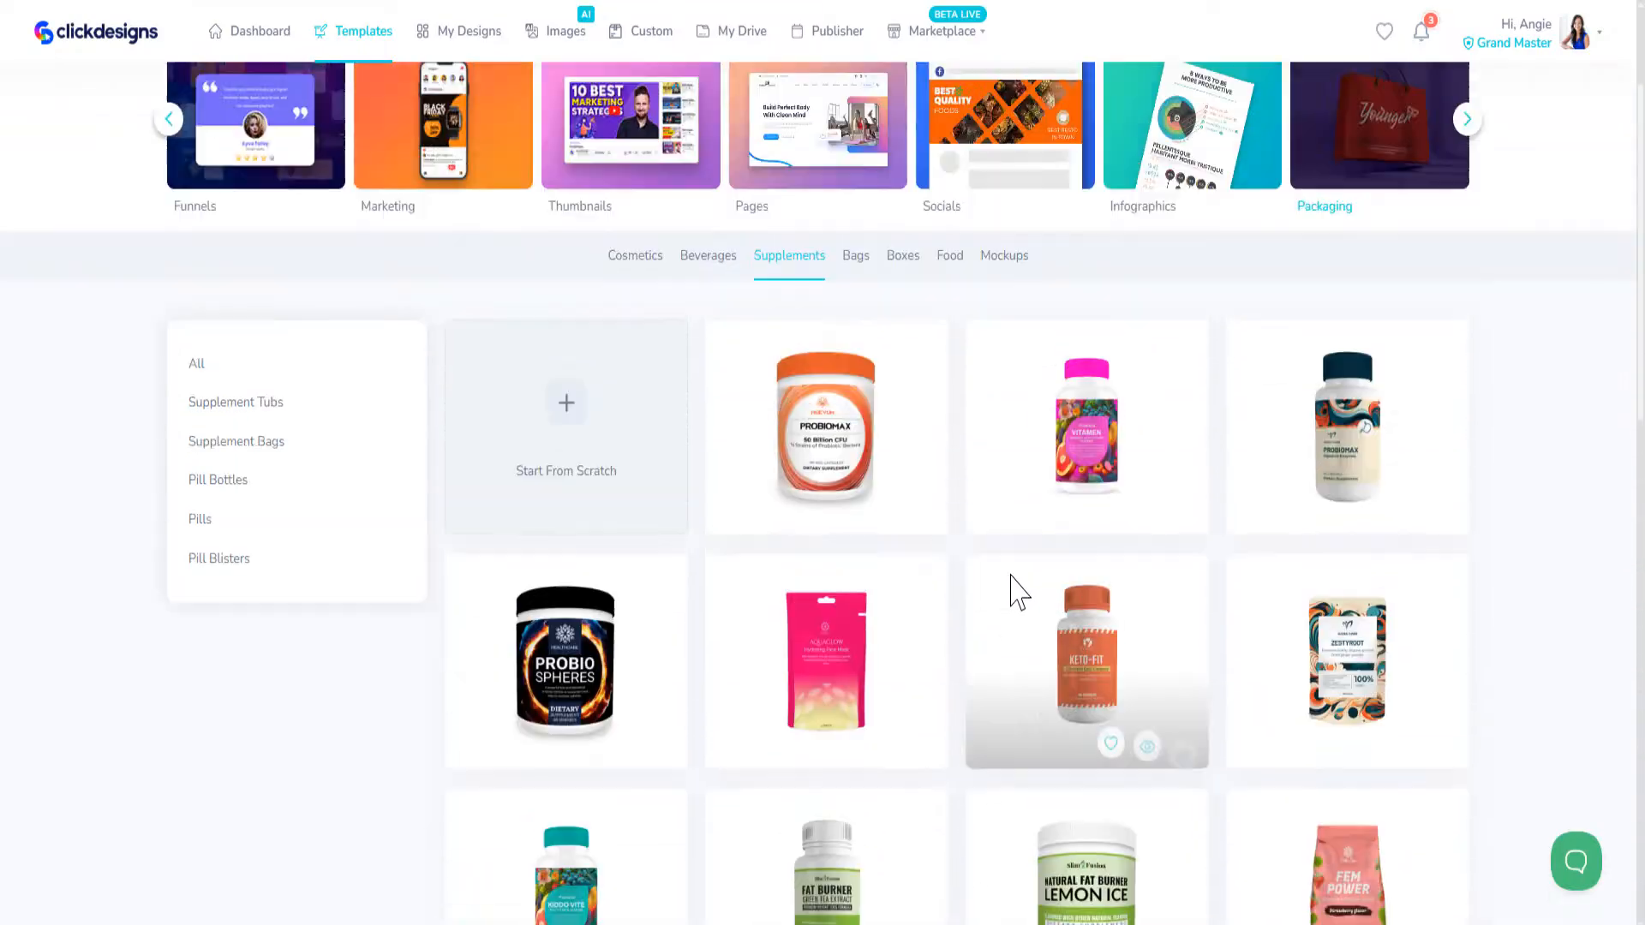
pyautogui.click(859, 460)
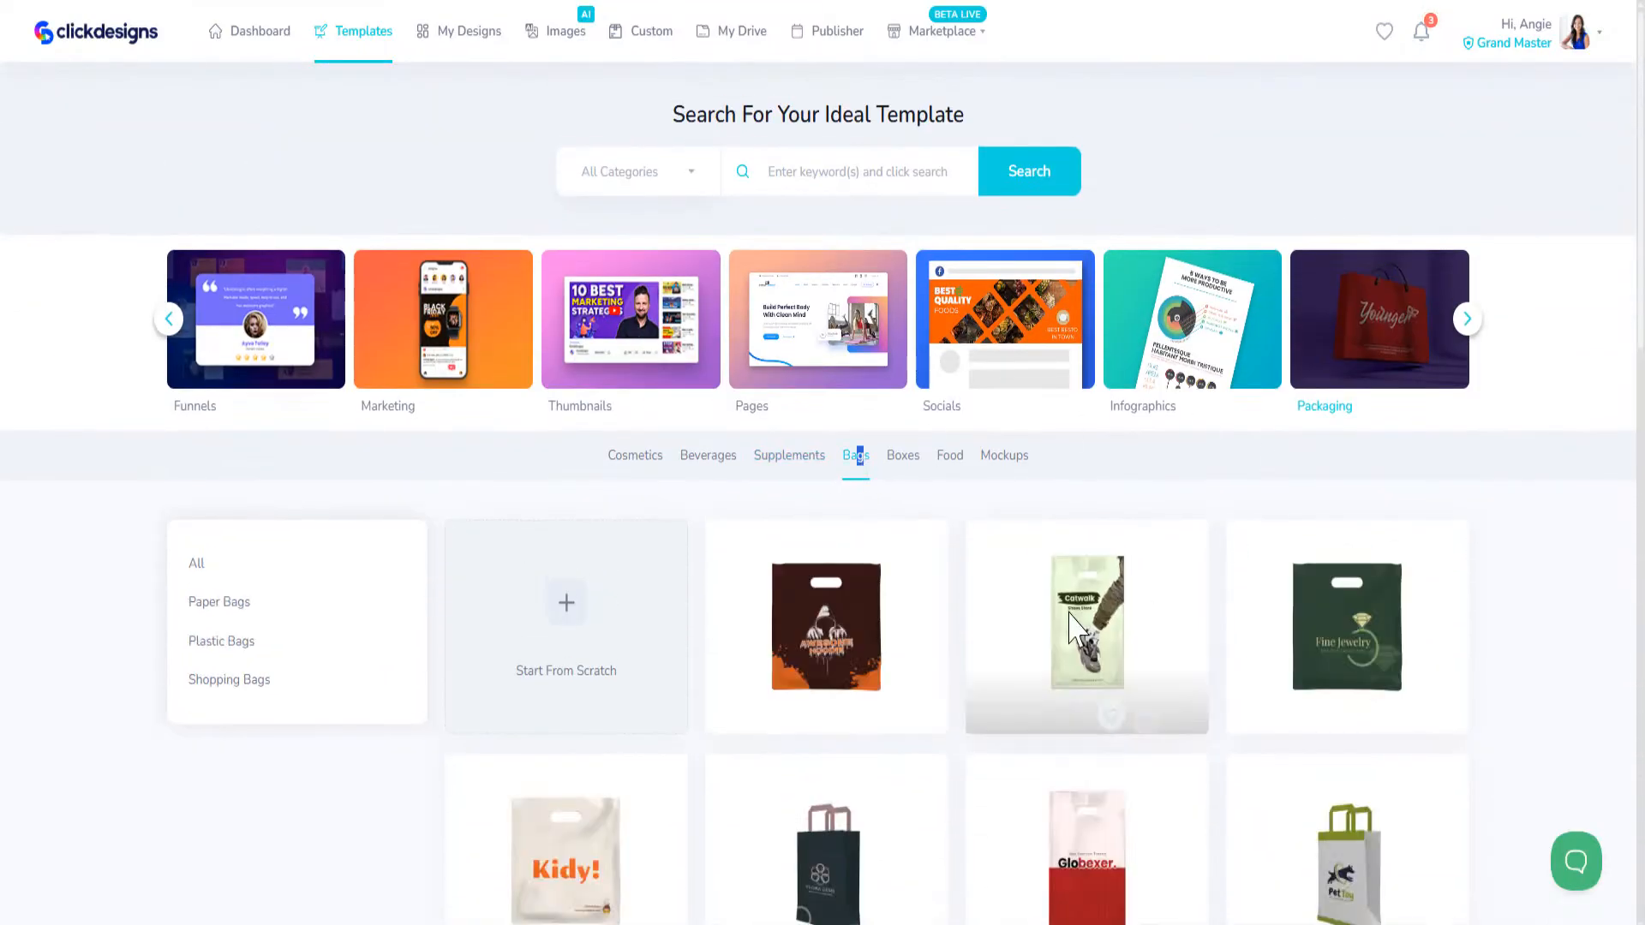
# Step: Look through the bag packaging templates down to the end of the list
pyautogui.scroll(-7, 1070, 621)
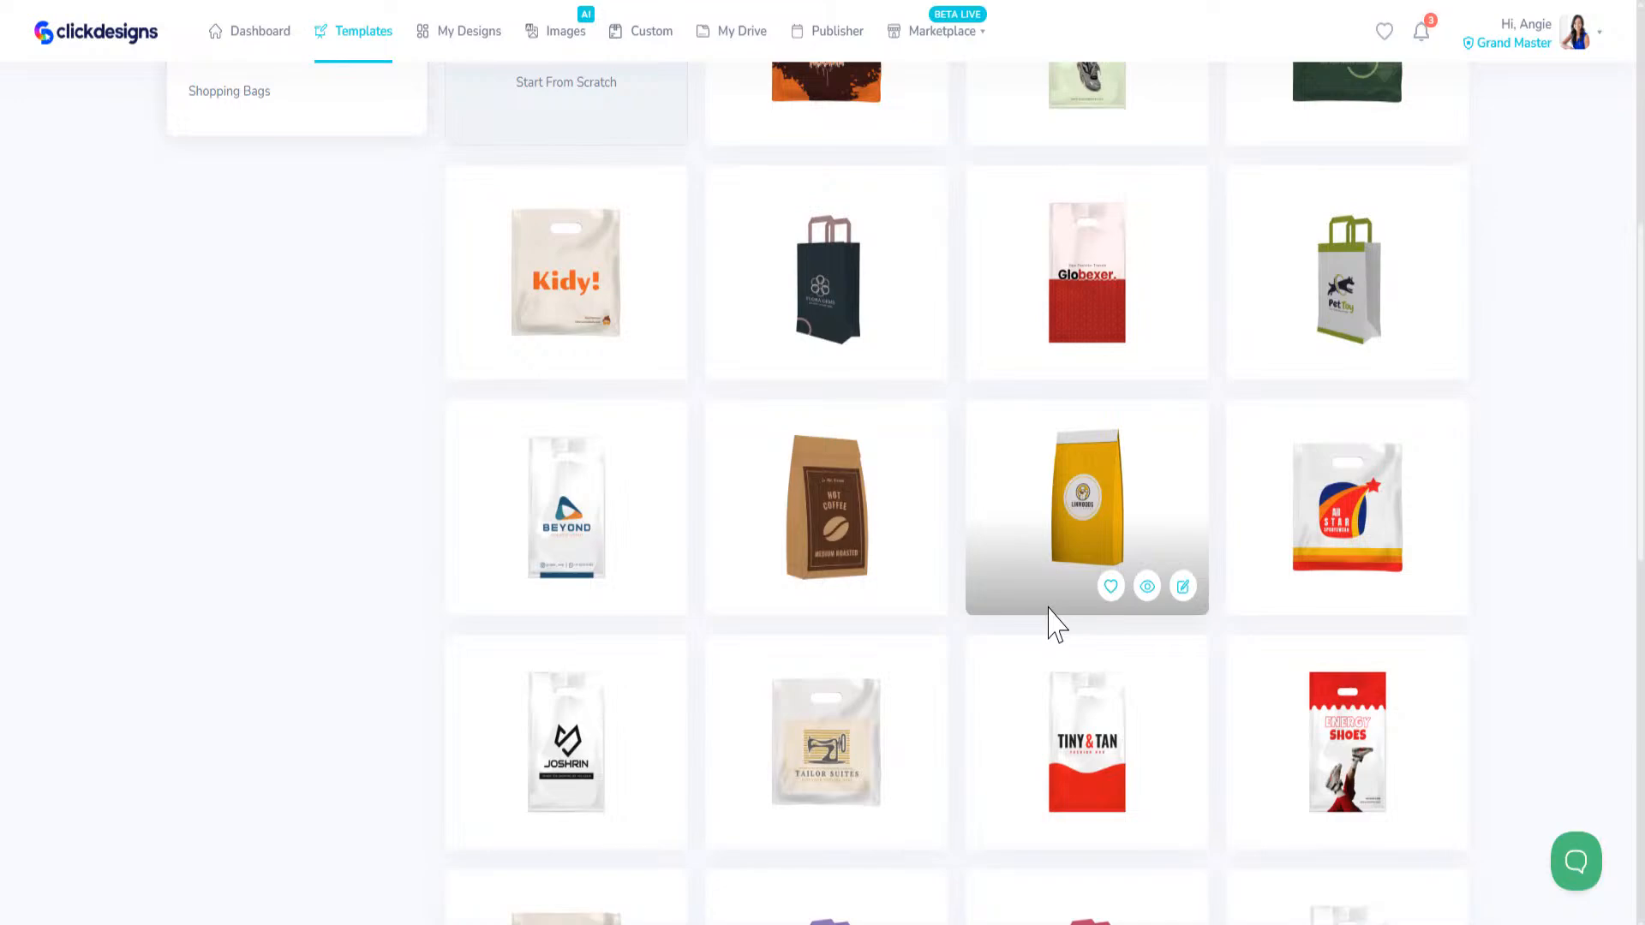
pyautogui.scroll(-8, 947, 707)
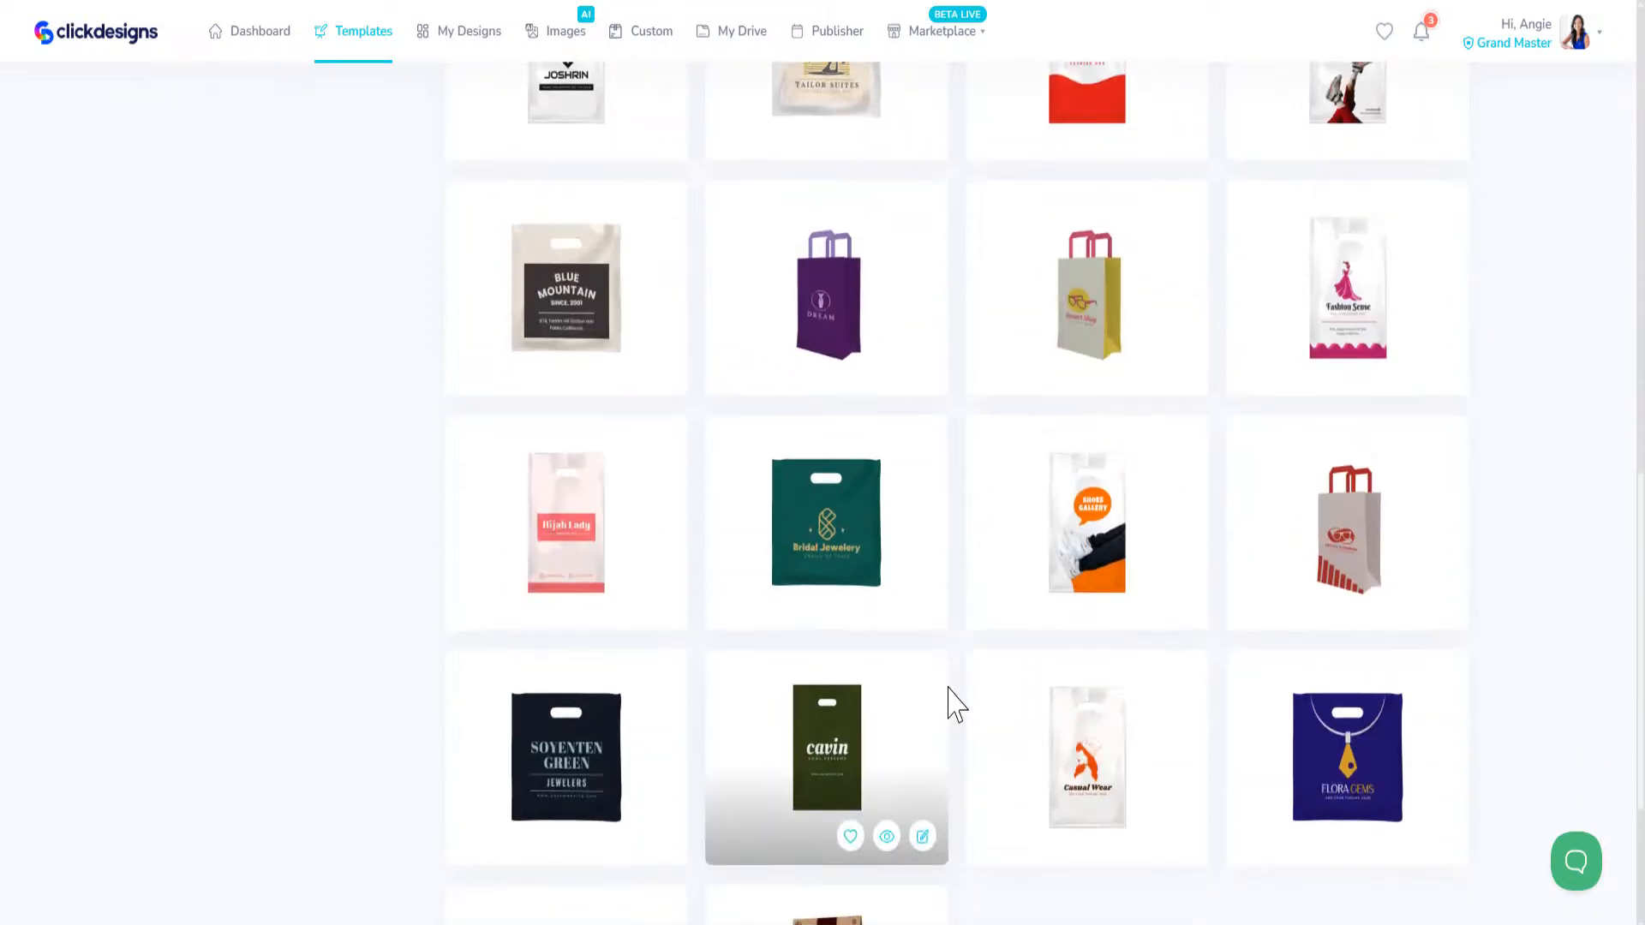
pyautogui.scroll(-3, 964, 690)
pyautogui.scroll(20, 975, 686)
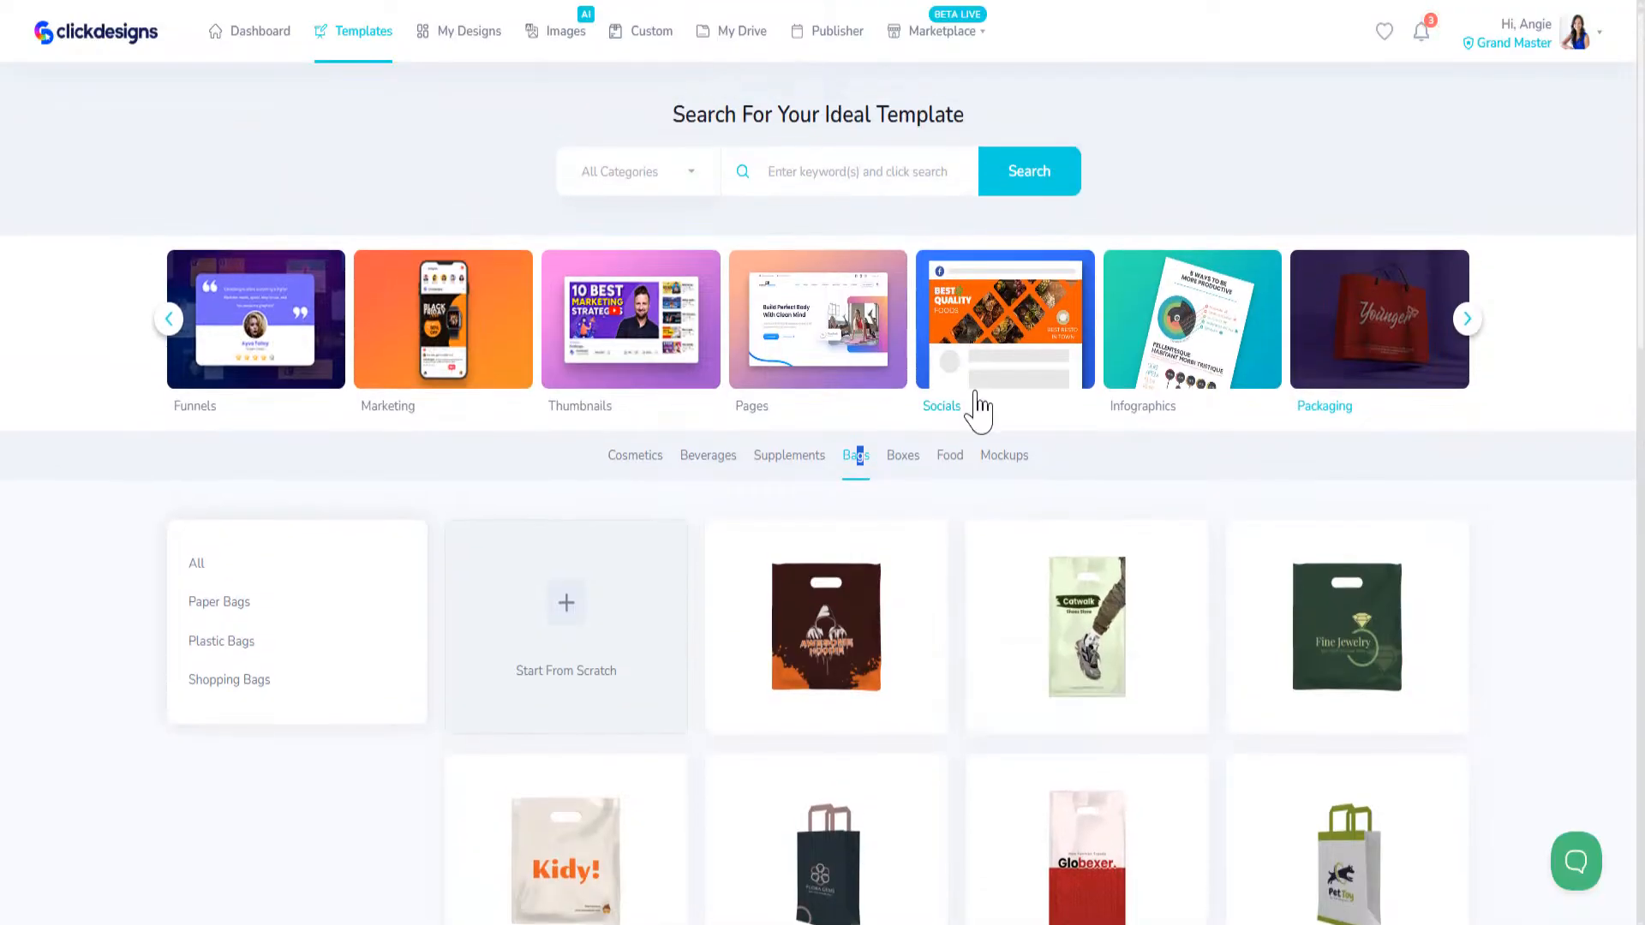
# Step: Switch the packaging templates to Boxes and look through the first set of designs
pyautogui.click(913, 454)
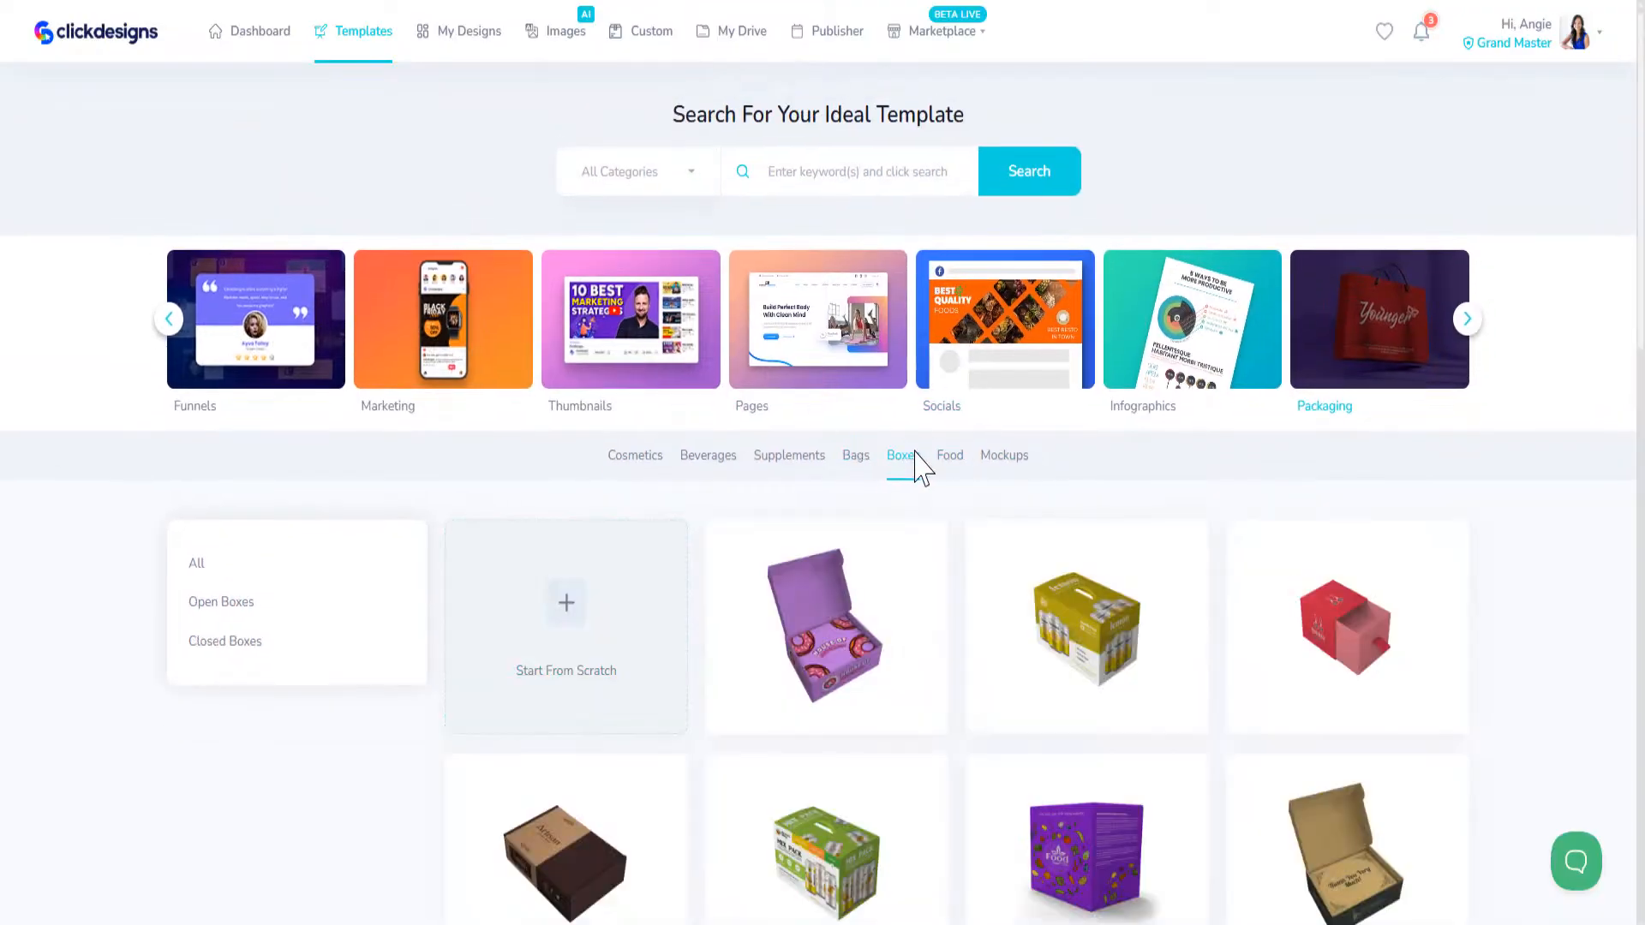
pyautogui.scroll(-6, 984, 514)
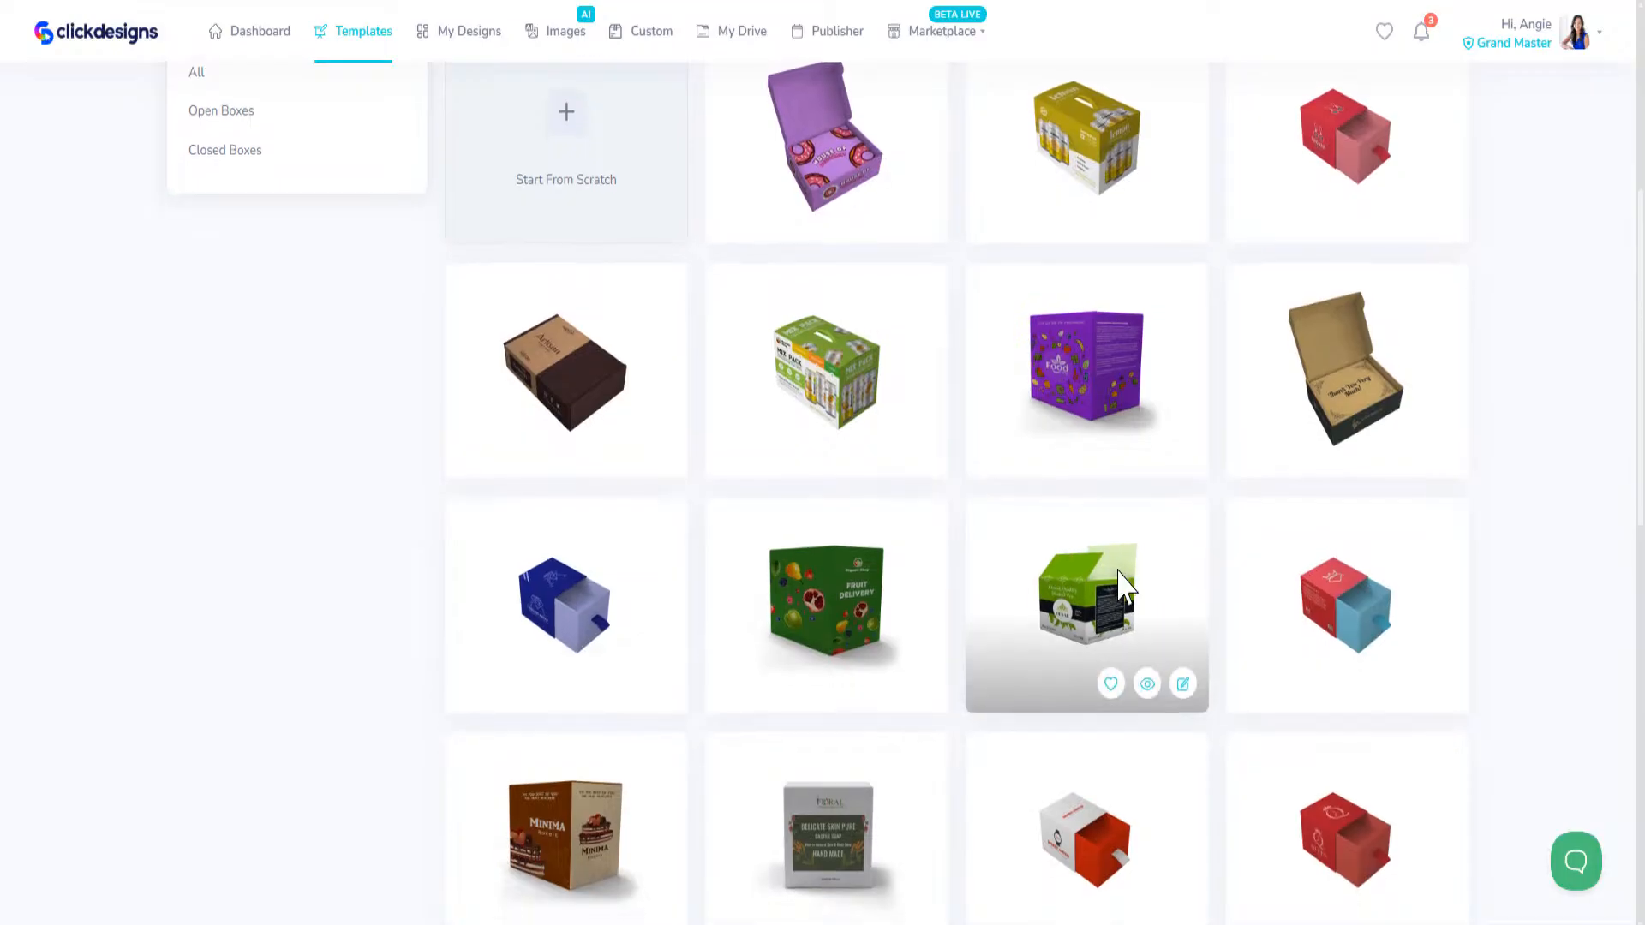
pyautogui.scroll(-6, 1130, 587)
pyautogui.scroll(-7, 1135, 591)
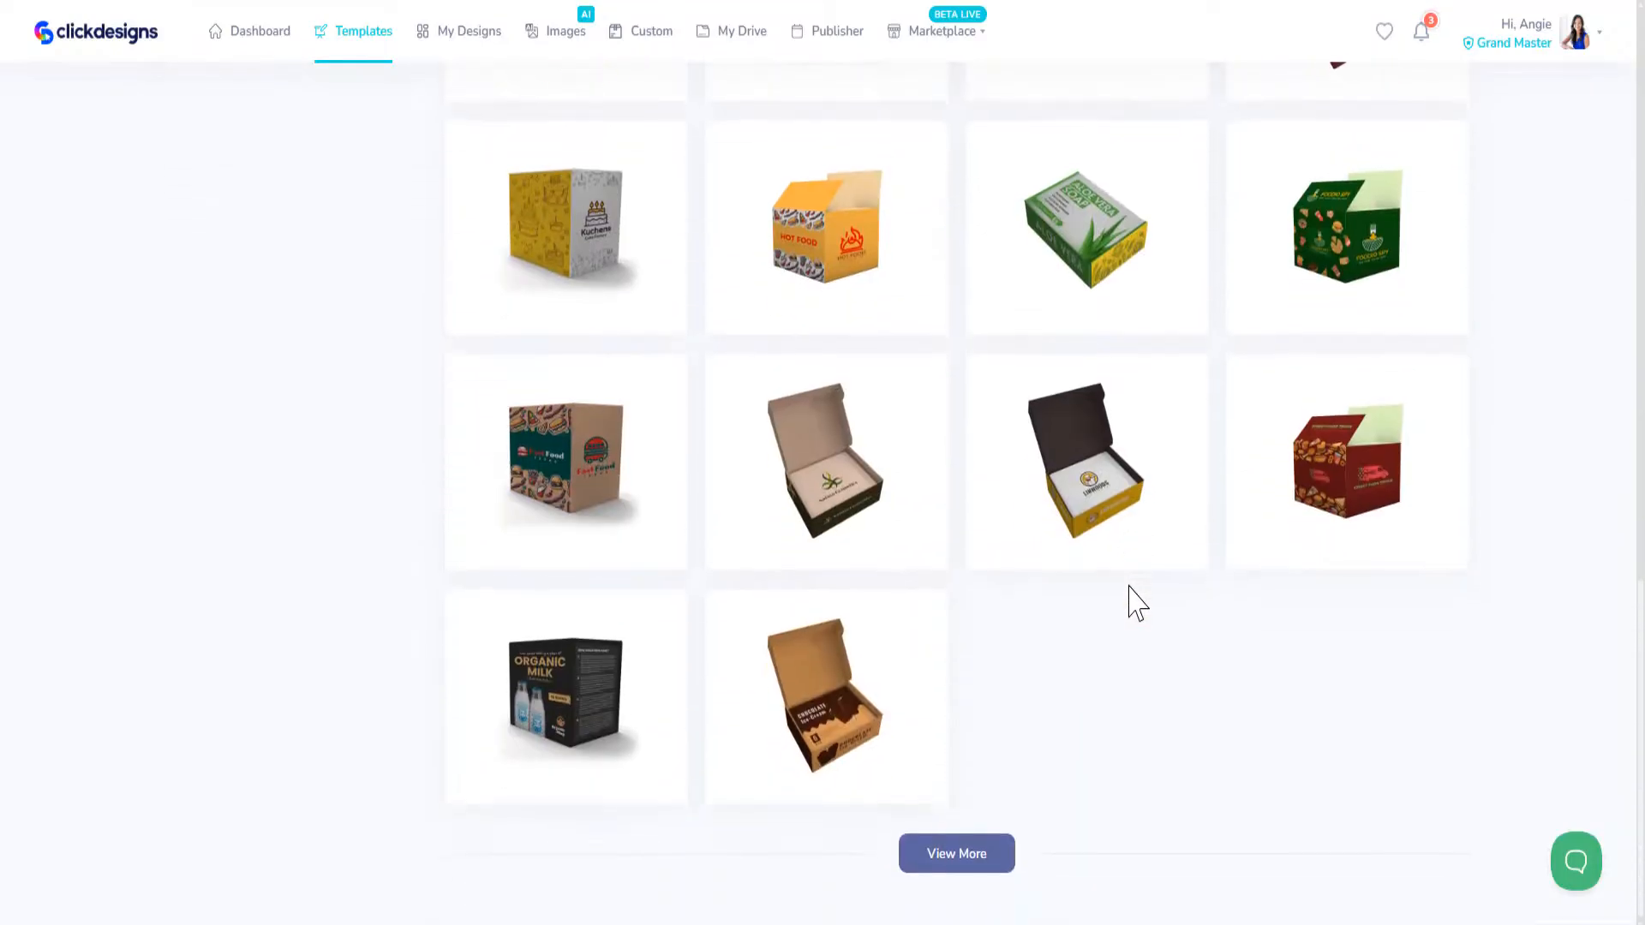
# Step: Load more box templates and look through the additional designs
pyautogui.click(999, 861)
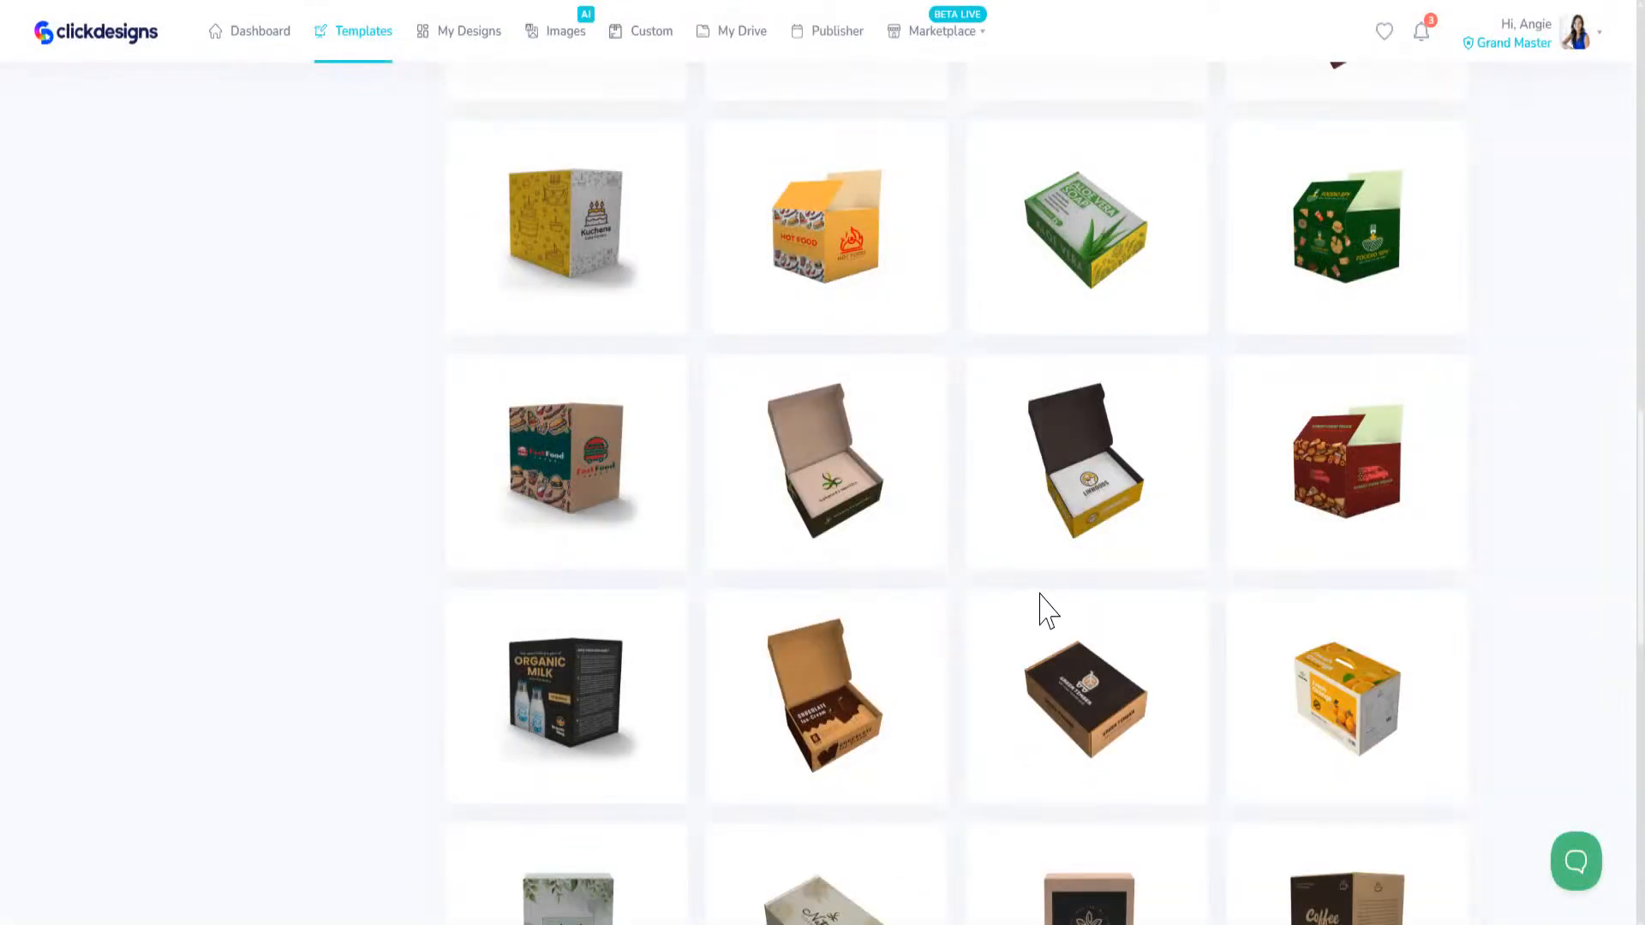
pyautogui.scroll(-1, 1055, 600)
pyautogui.scroll(-6, 1056, 600)
pyautogui.scroll(-5, 1059, 604)
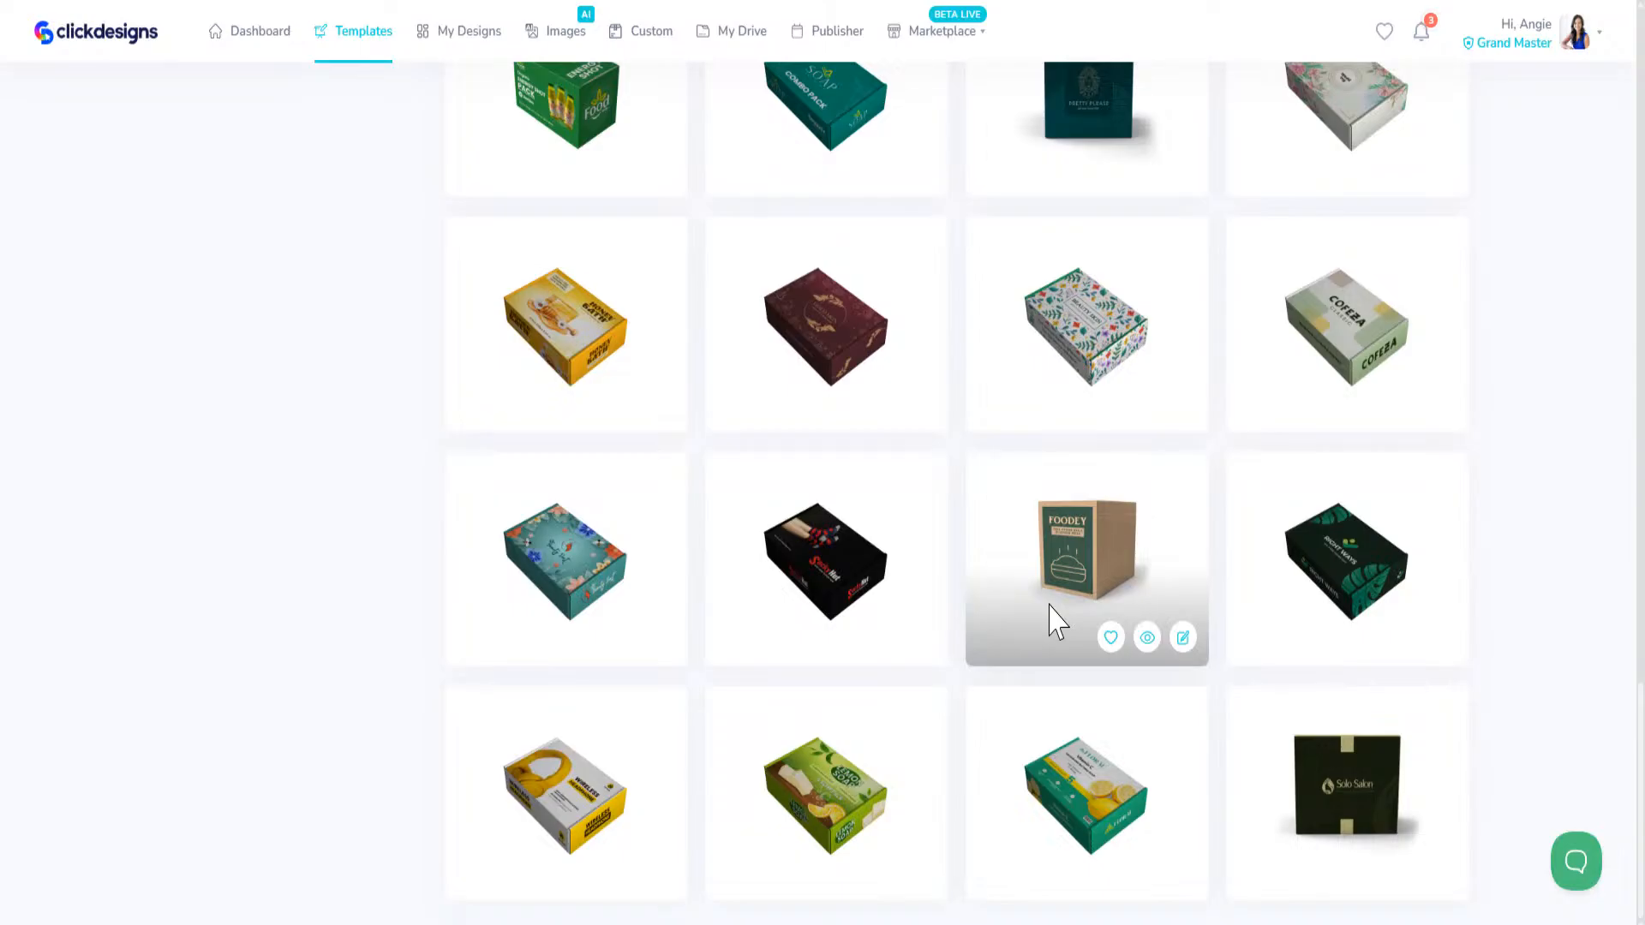
pyautogui.scroll(20, 1053, 617)
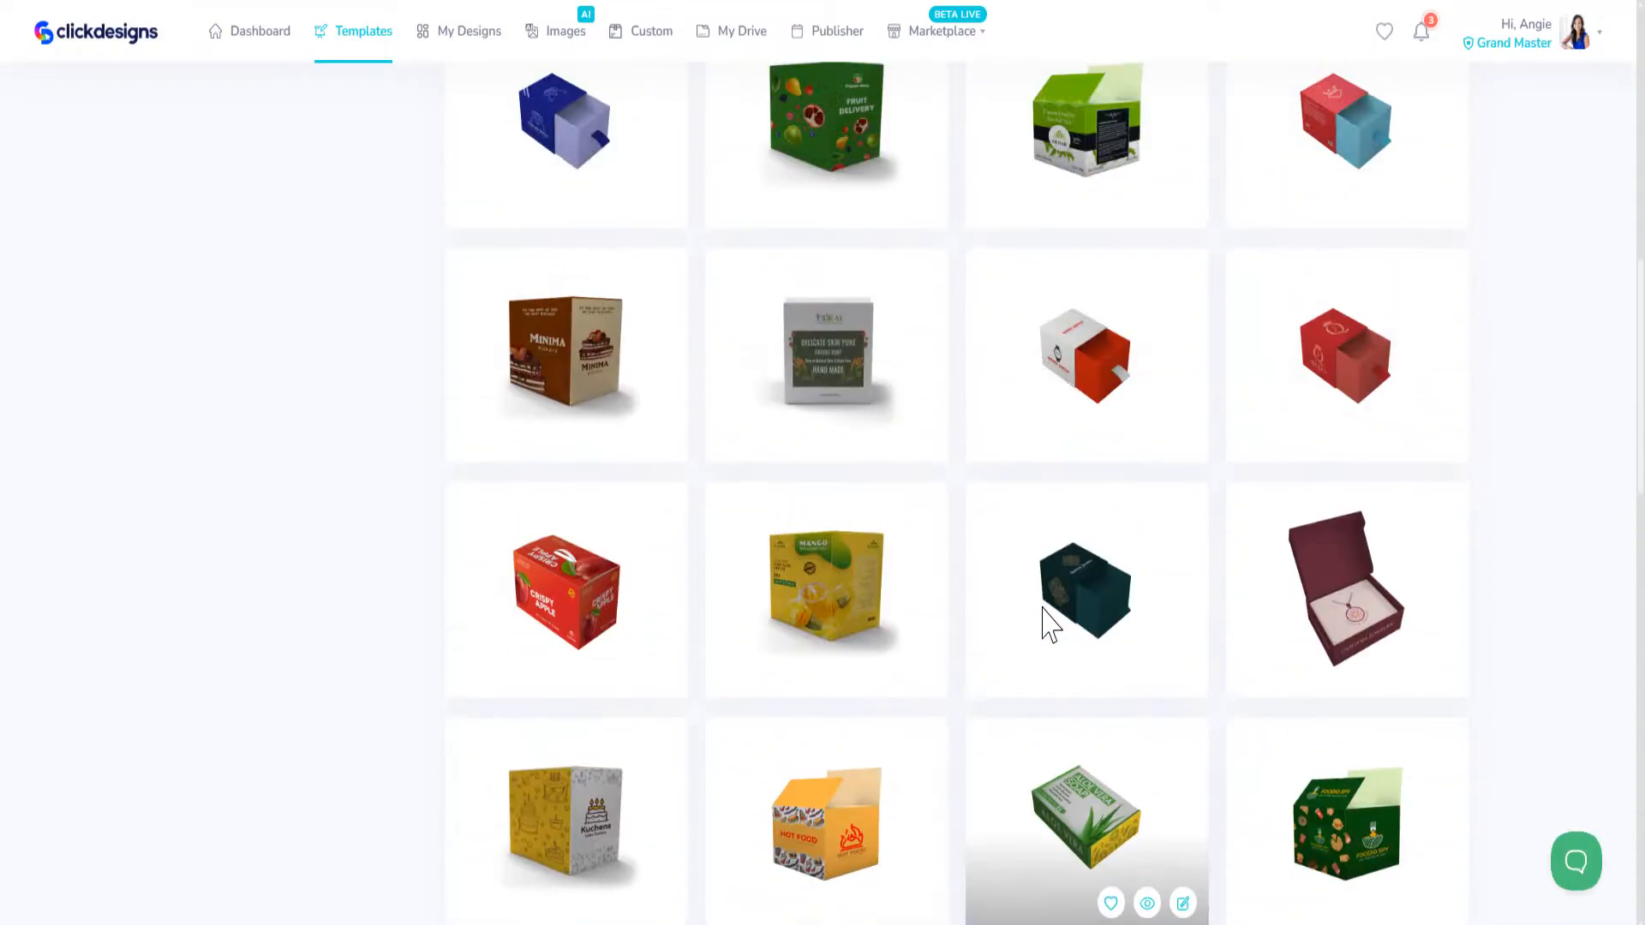
# Step: Switch the packaging templates to Food and look through the designs
pyautogui.scroll(5, 1041, 605)
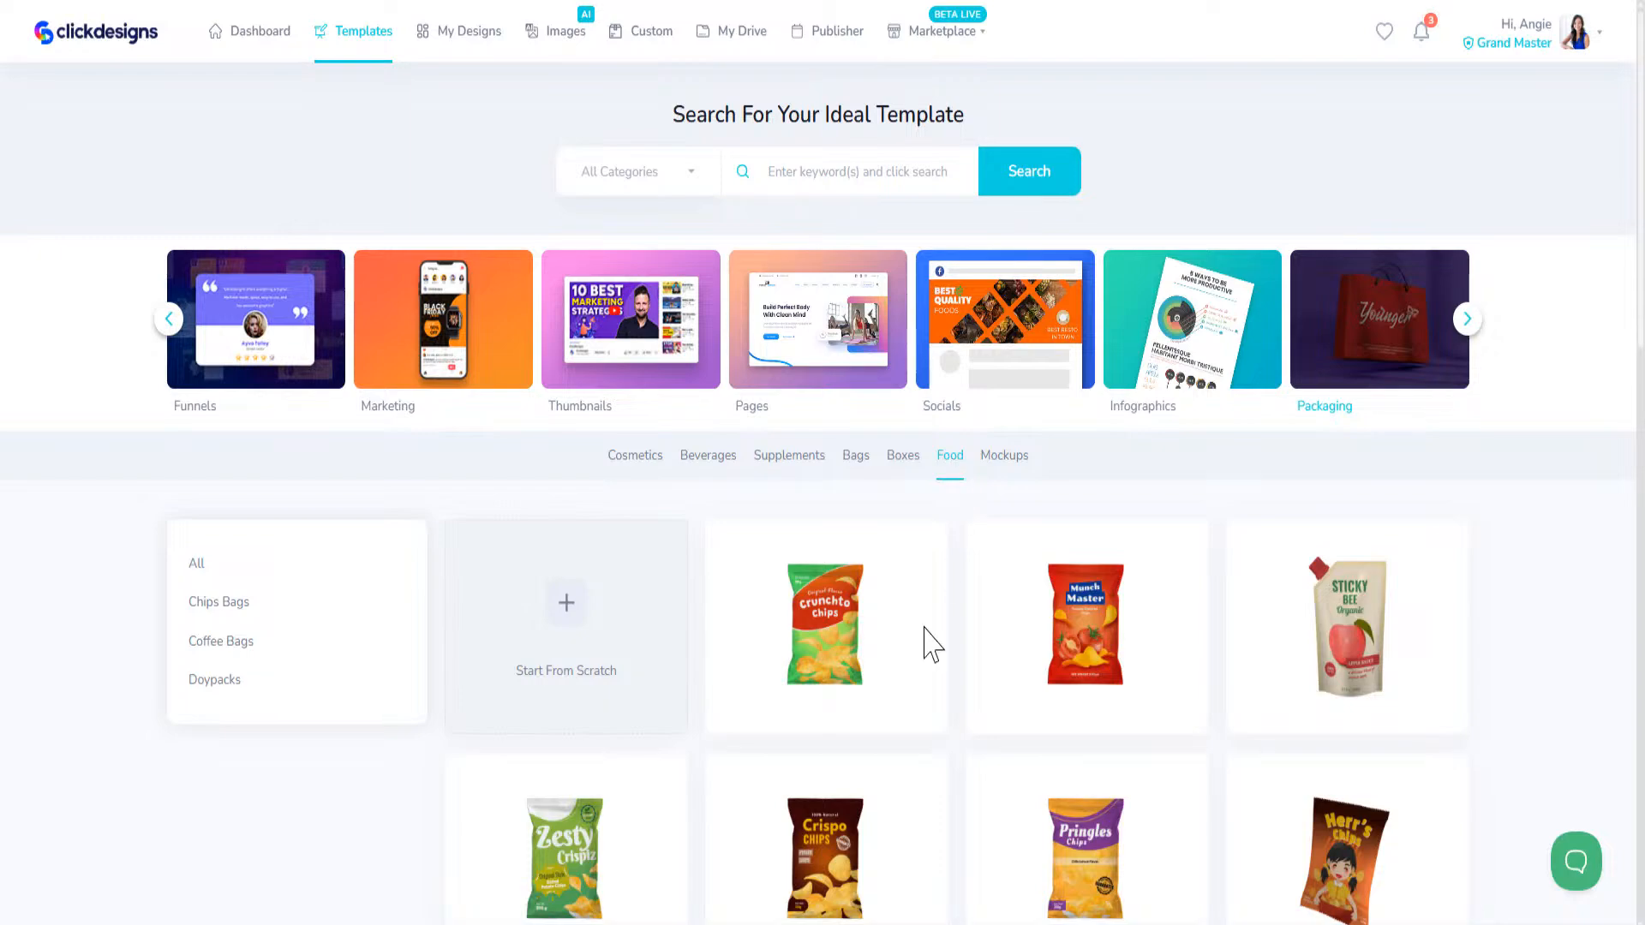
pyautogui.scroll(-6, 938, 616)
pyautogui.scroll(-7, 929, 656)
pyautogui.scroll(15, 934, 664)
# Step: Switch the packaging templates to Mockups and look through the designs and mockup subcategories
pyautogui.click(1006, 456)
pyautogui.scroll(-7, 985, 686)
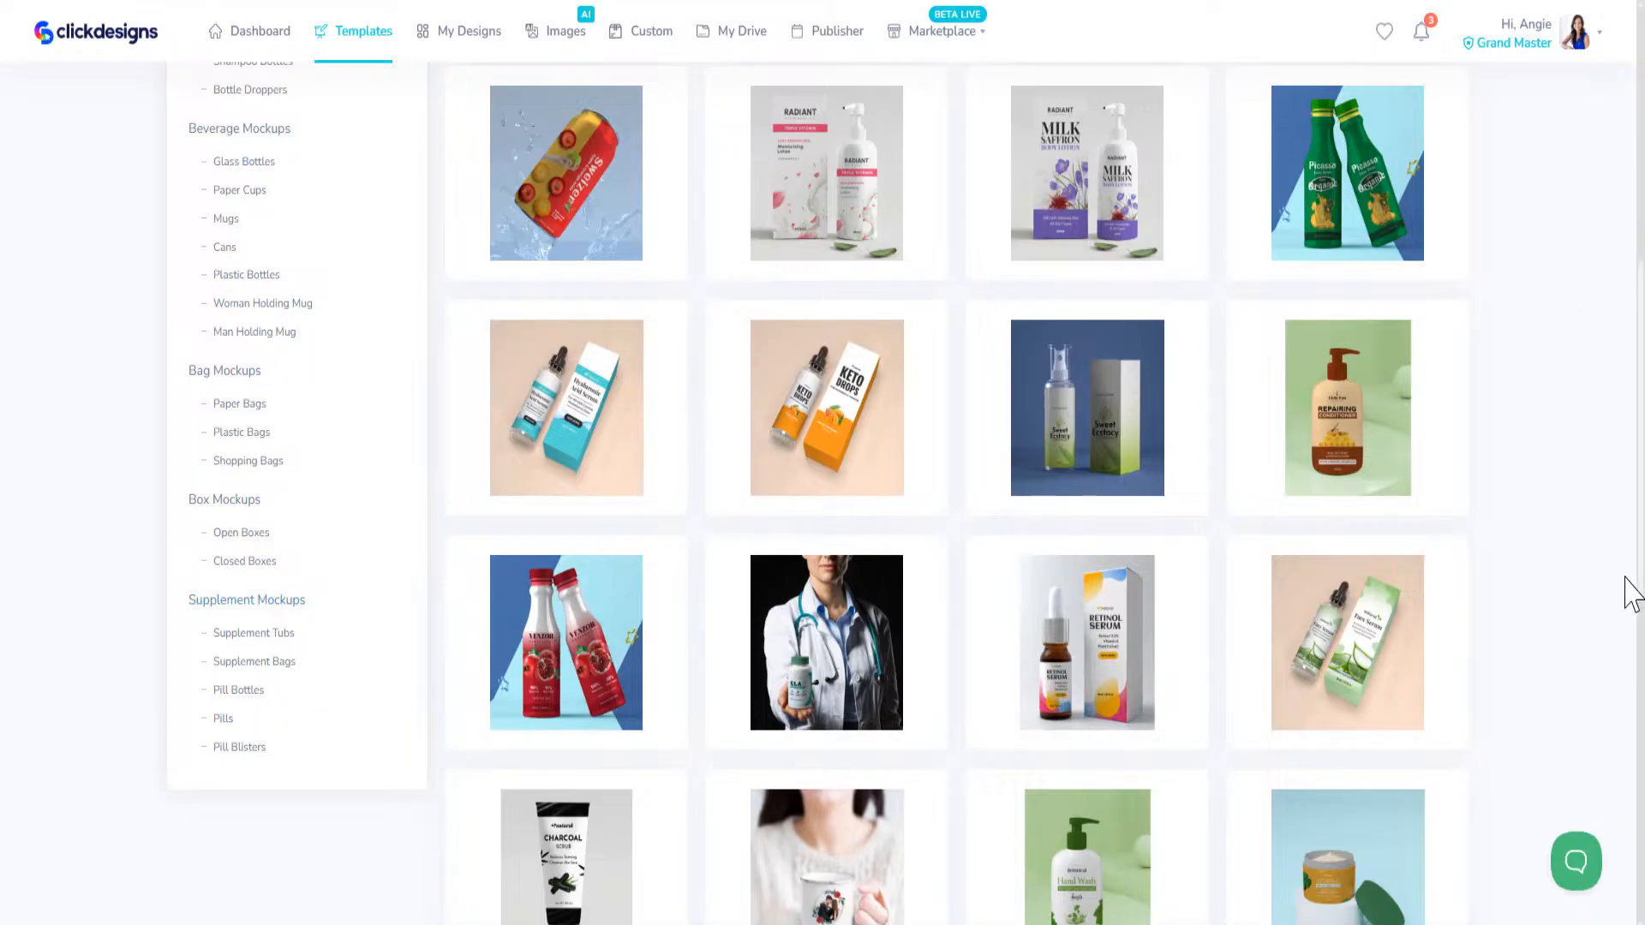
pyautogui.scroll(8, 1627, 556)
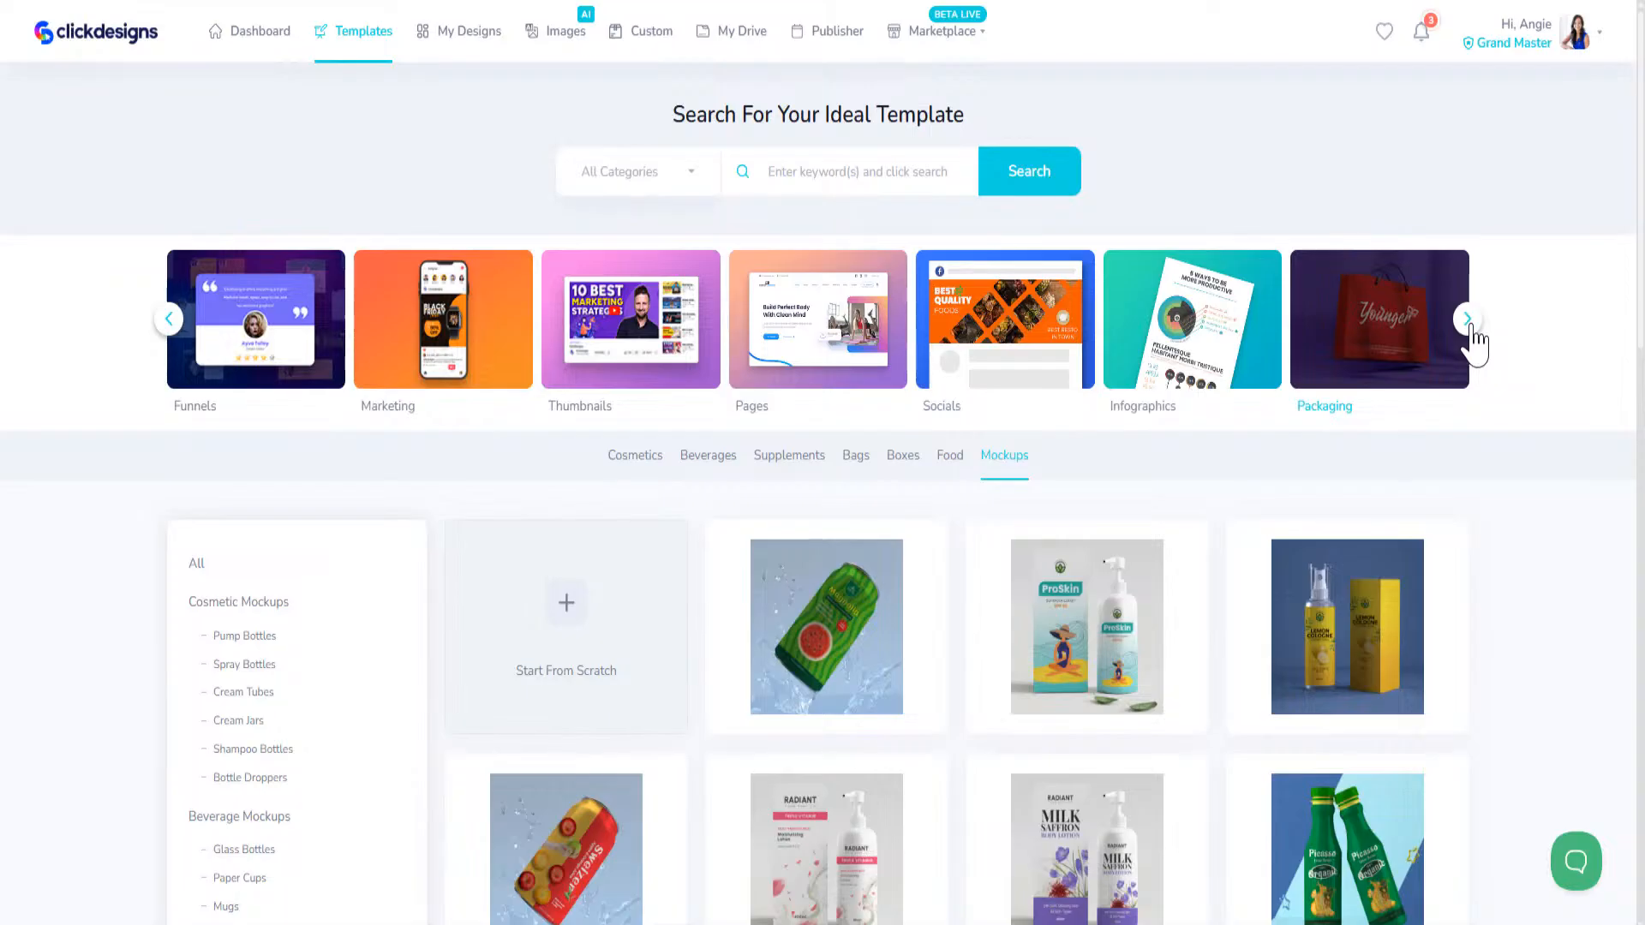
# Step: Open the Apparels template category and look through the sweatshirt designs
pyautogui.click(1468, 326)
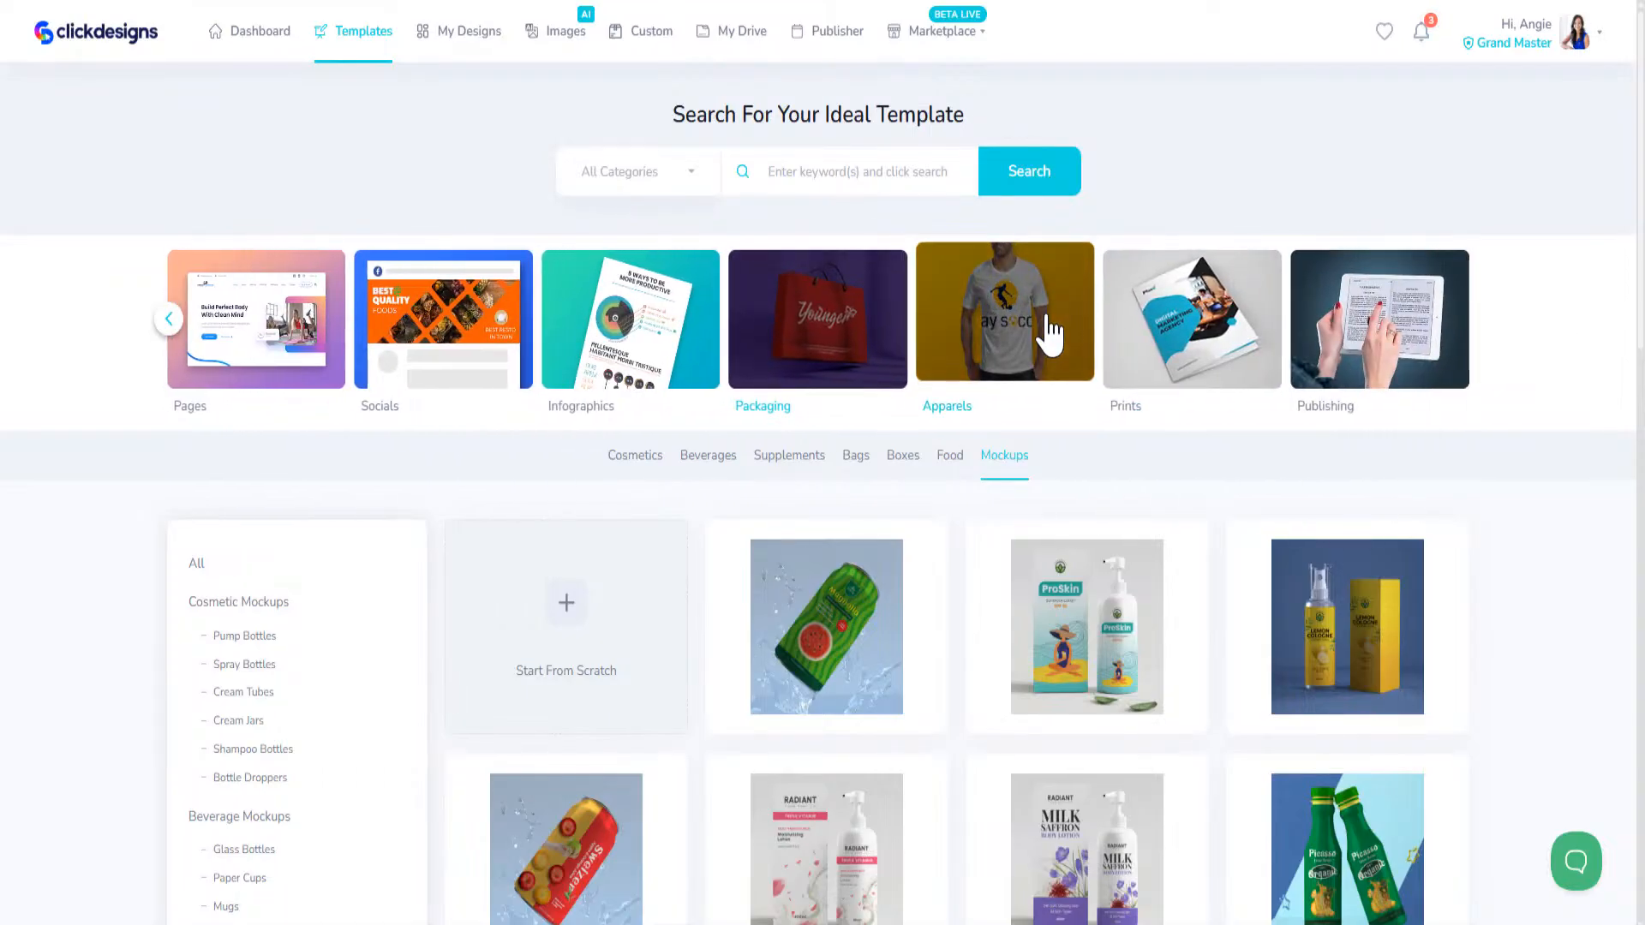
pyautogui.click(1052, 332)
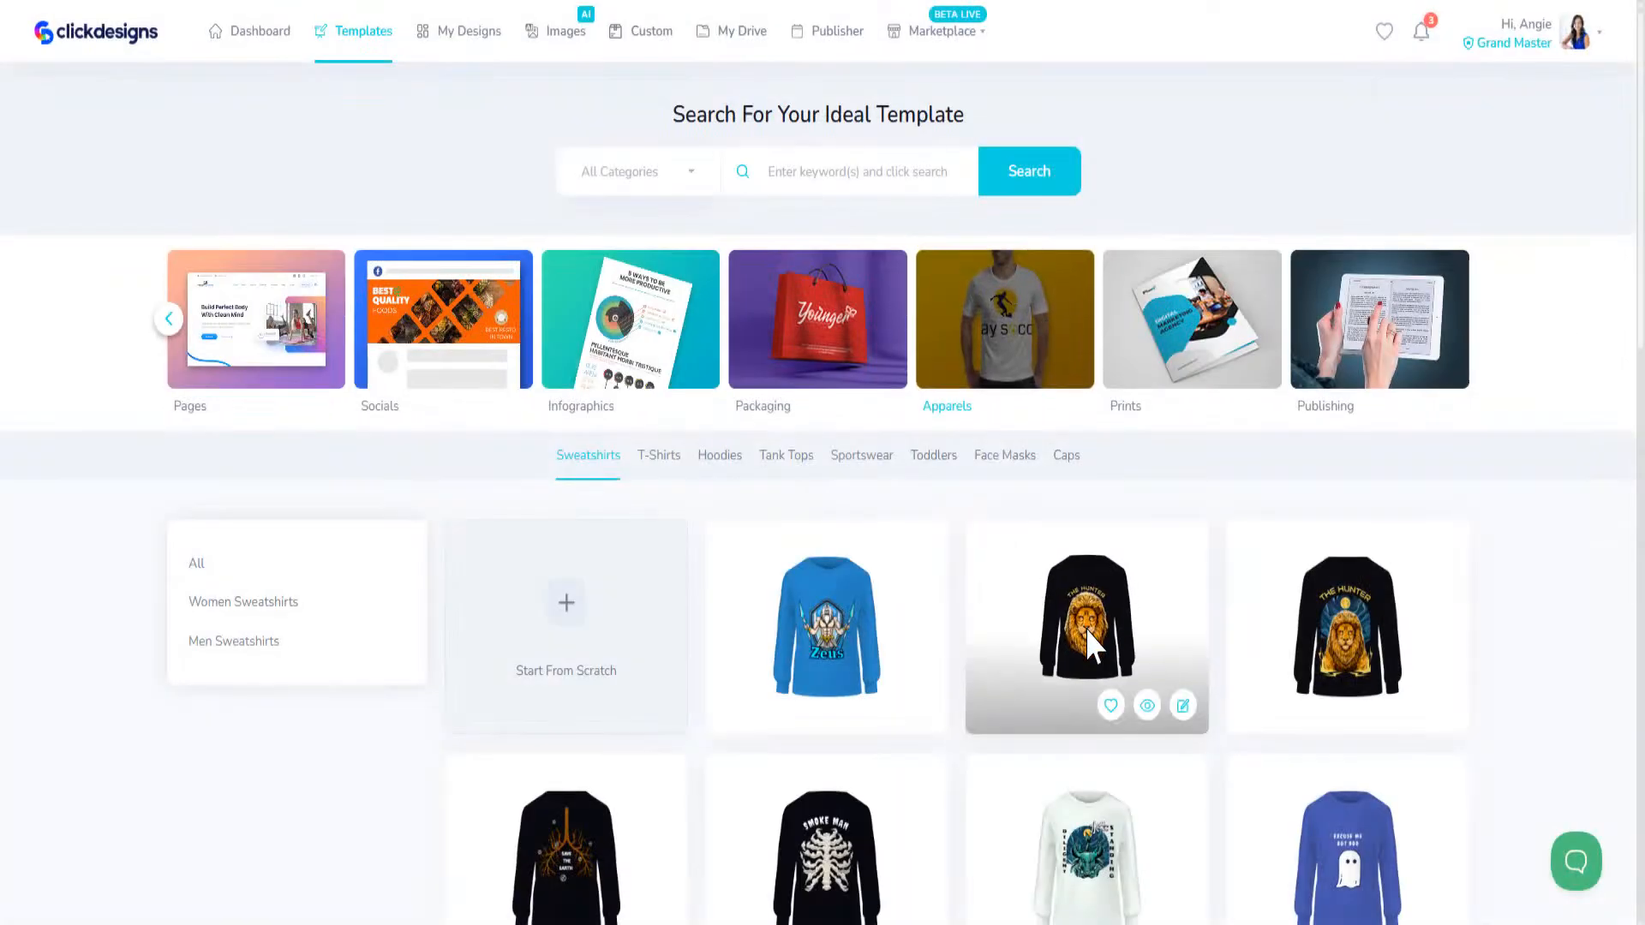
pyautogui.scroll(-5, 1002, 724)
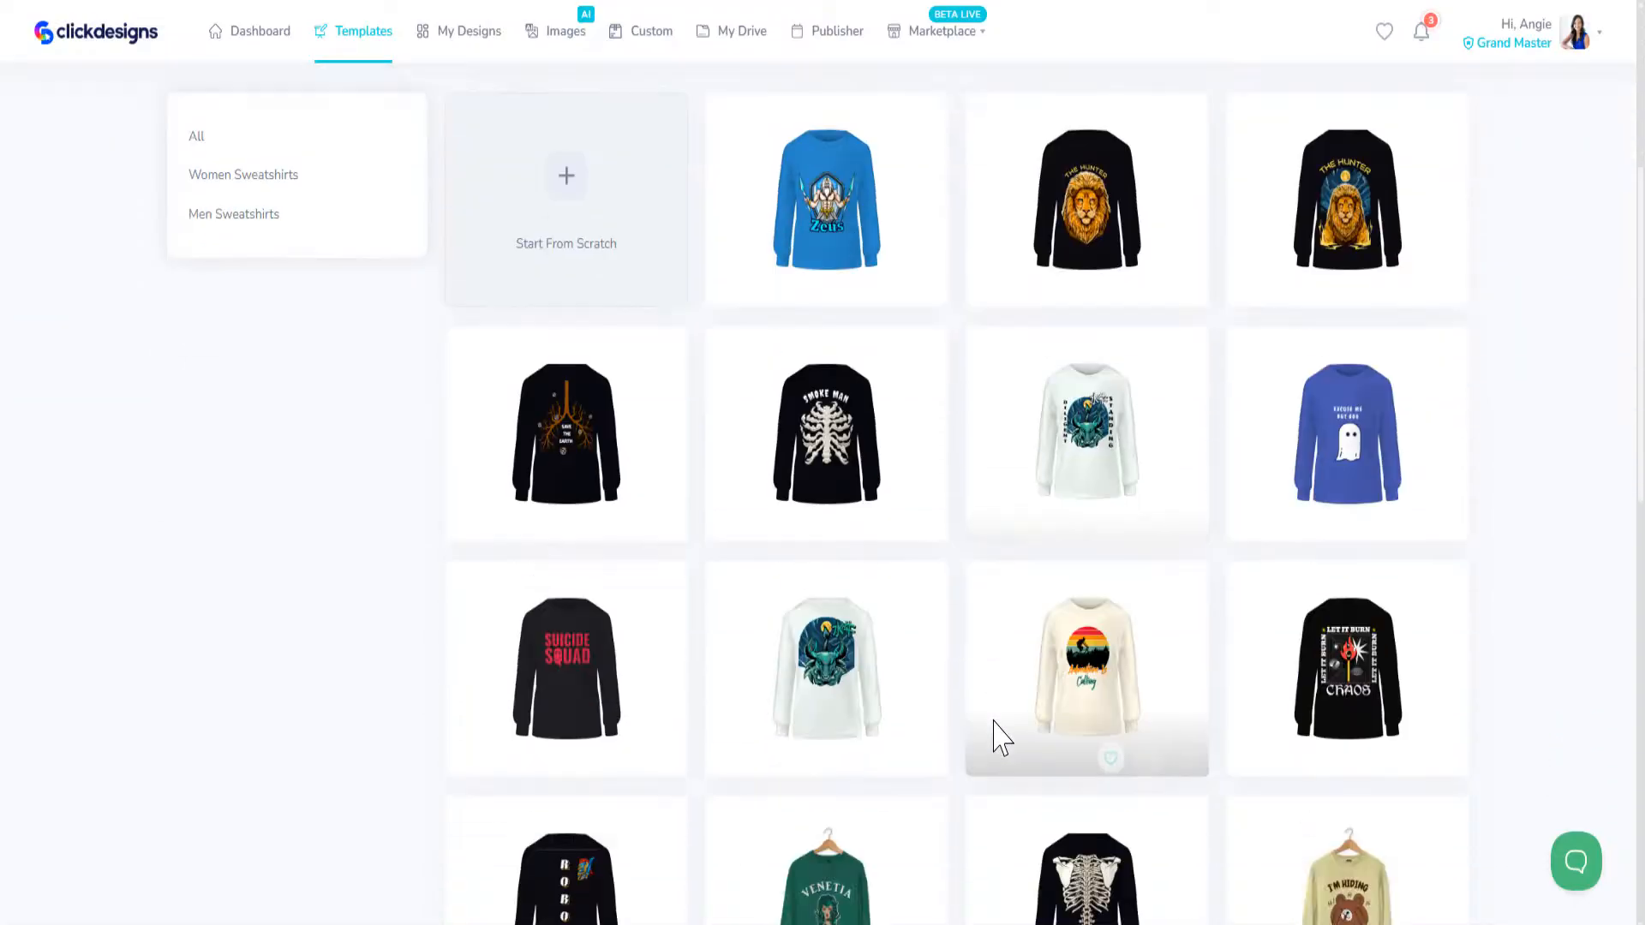
pyautogui.scroll(5, 1001, 734)
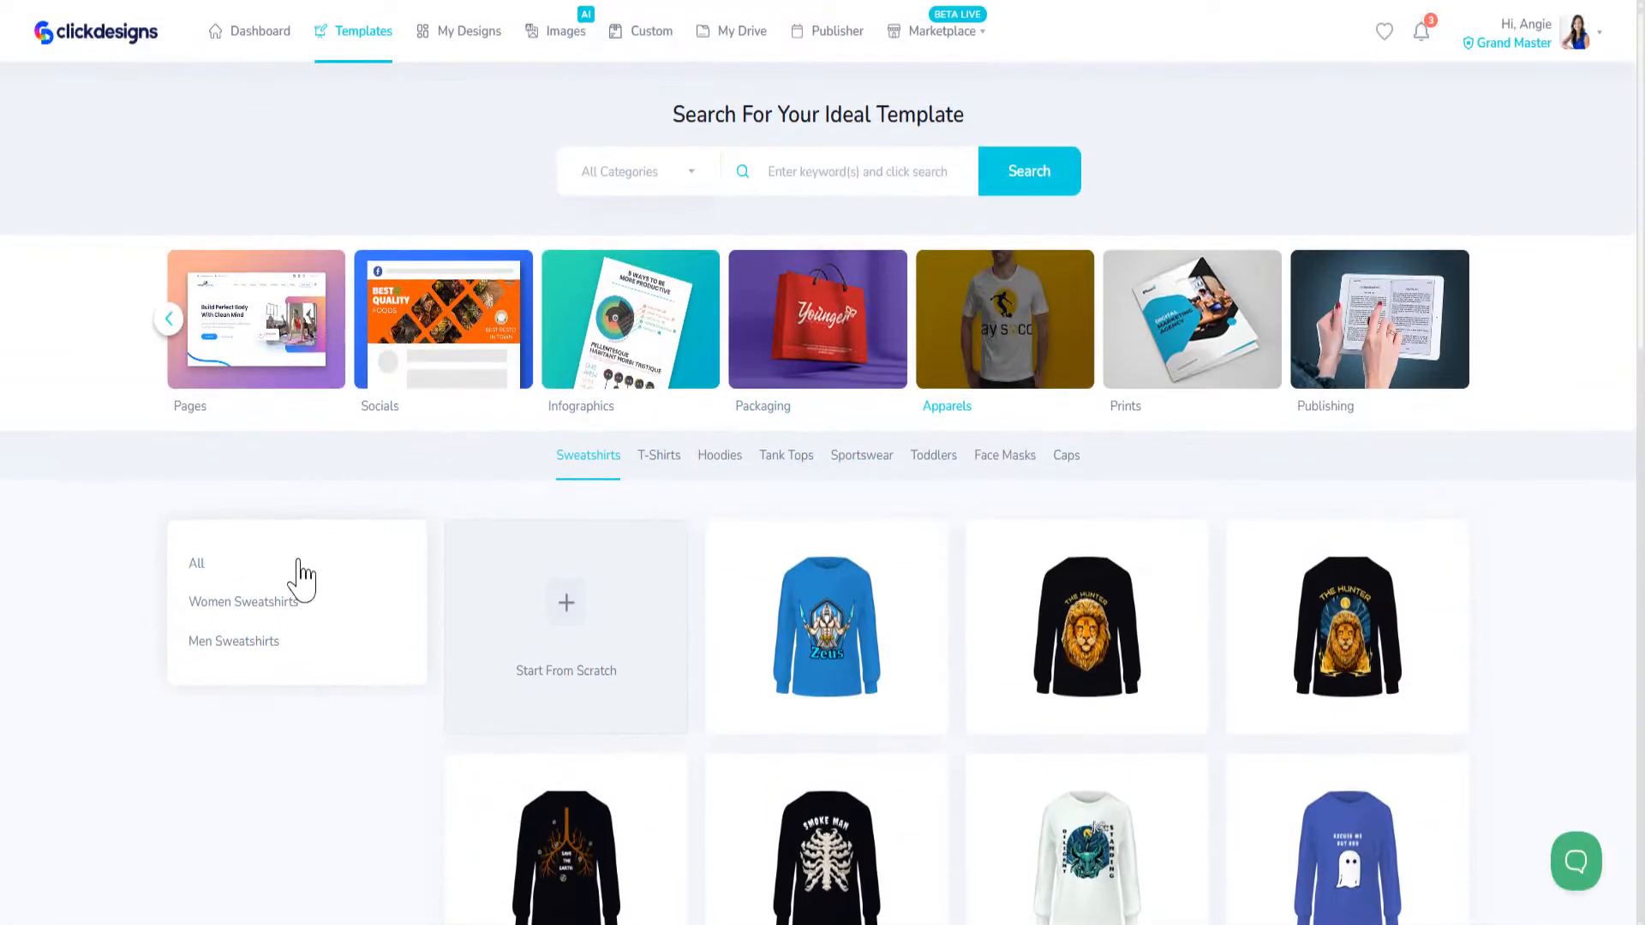
# Step: Browse the remaining apparel types in order: T-Shirts, Hoodies, Tank Tops, Sportswear, Toddlers, Face Masks and Caps
pyautogui.click(666, 464)
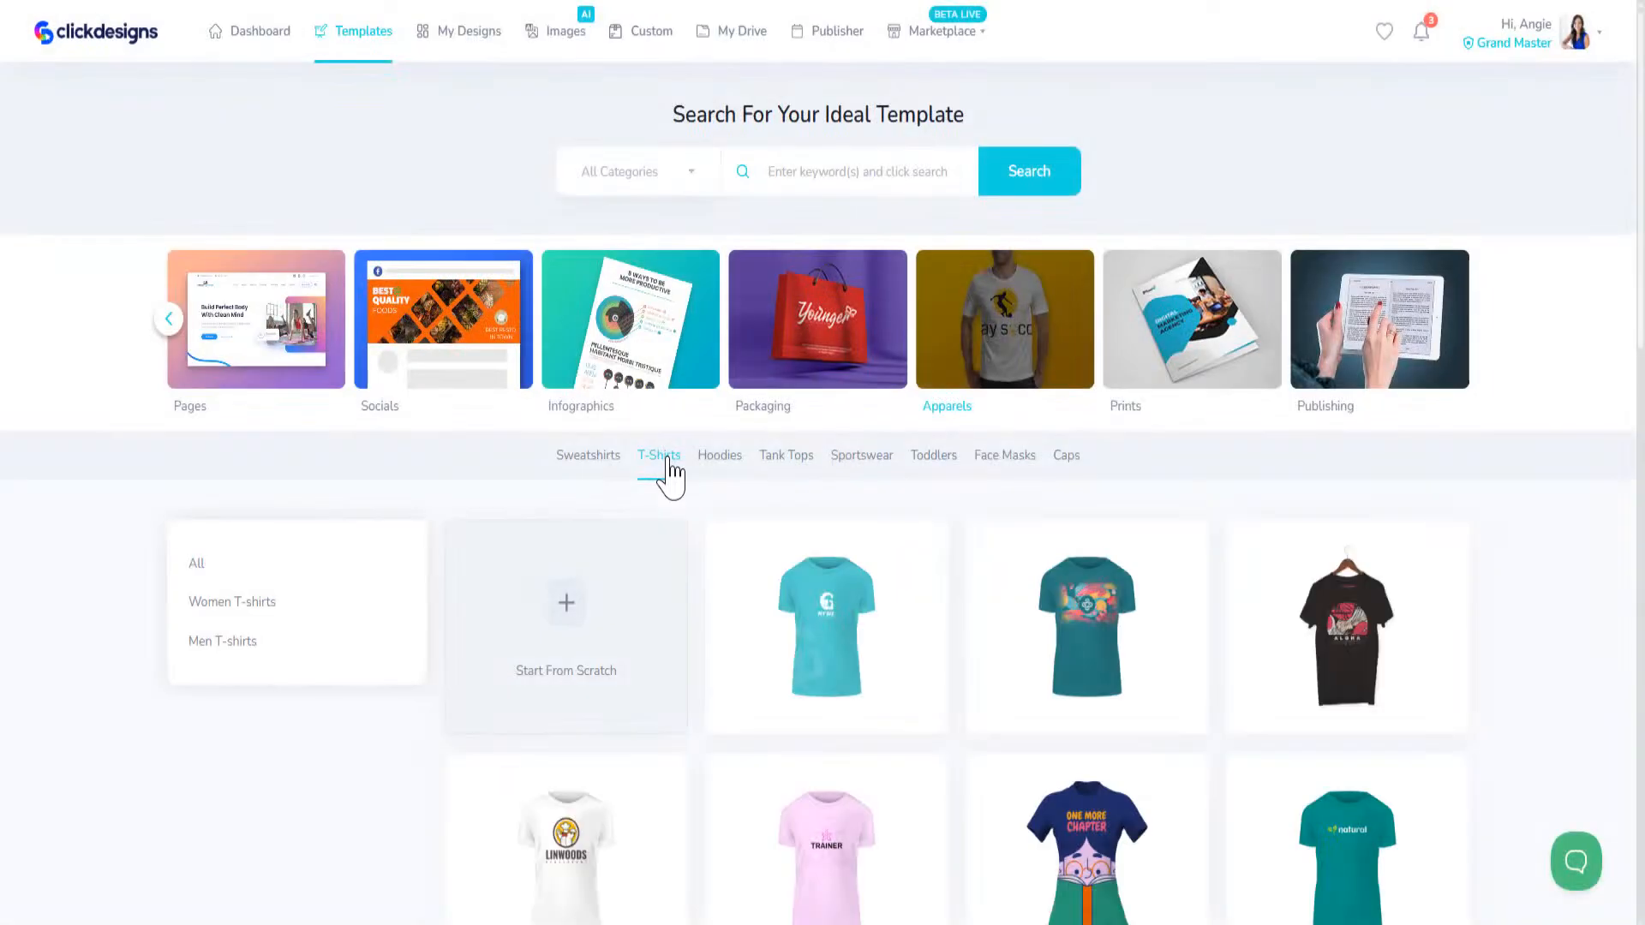
pyautogui.click(720, 464)
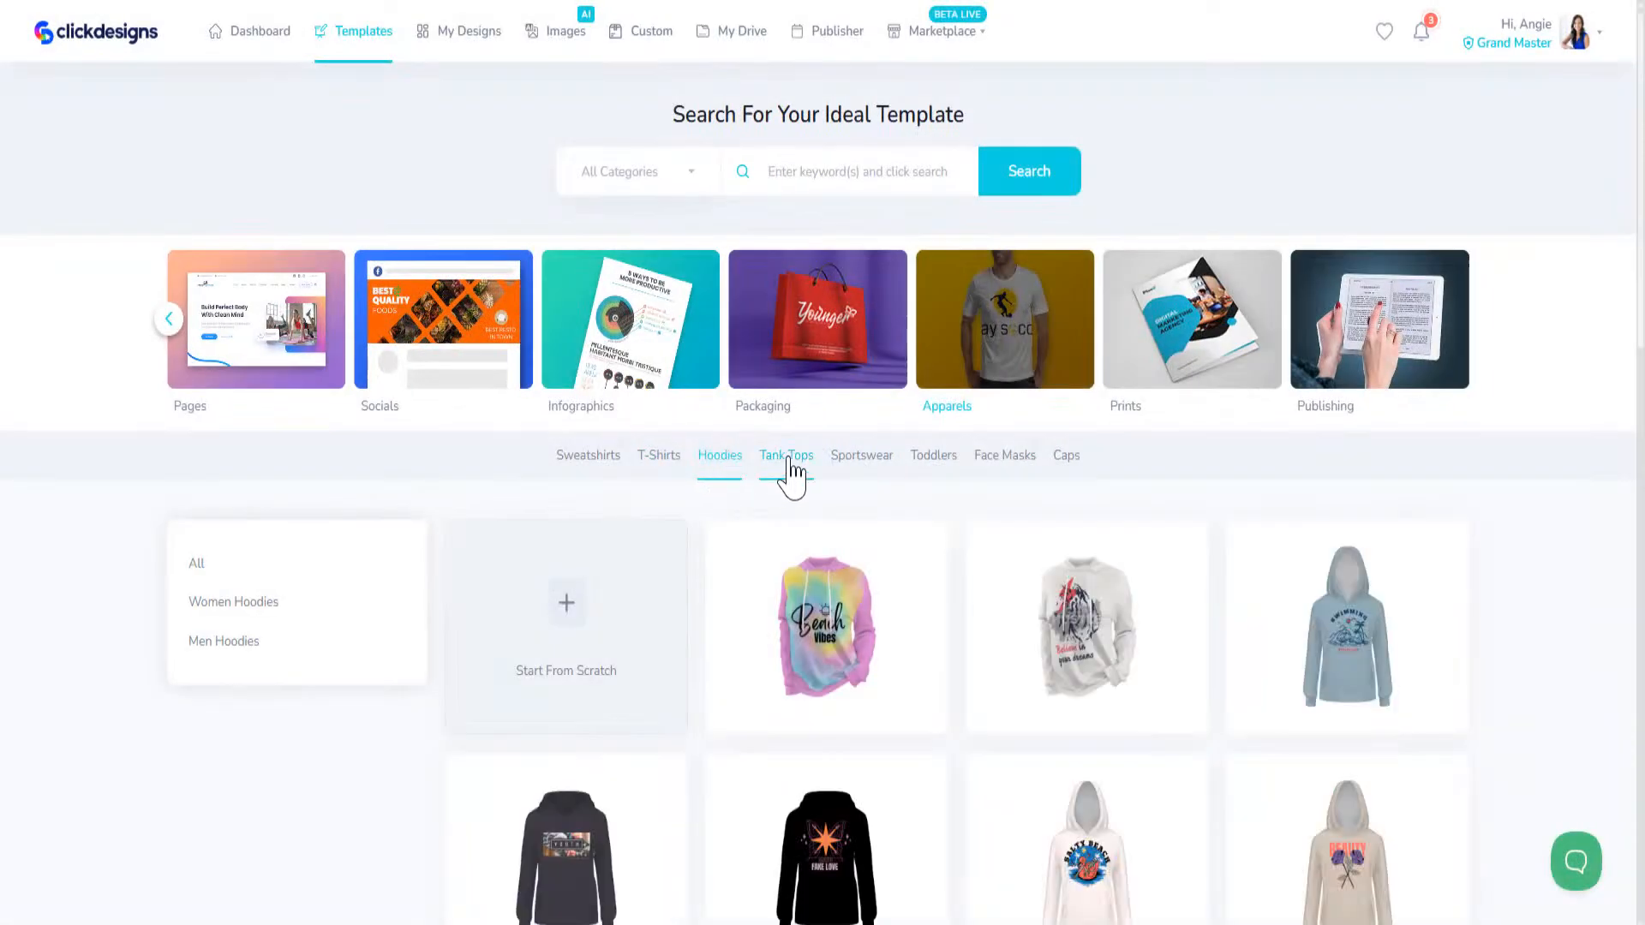
pyautogui.click(788, 463)
pyautogui.click(851, 462)
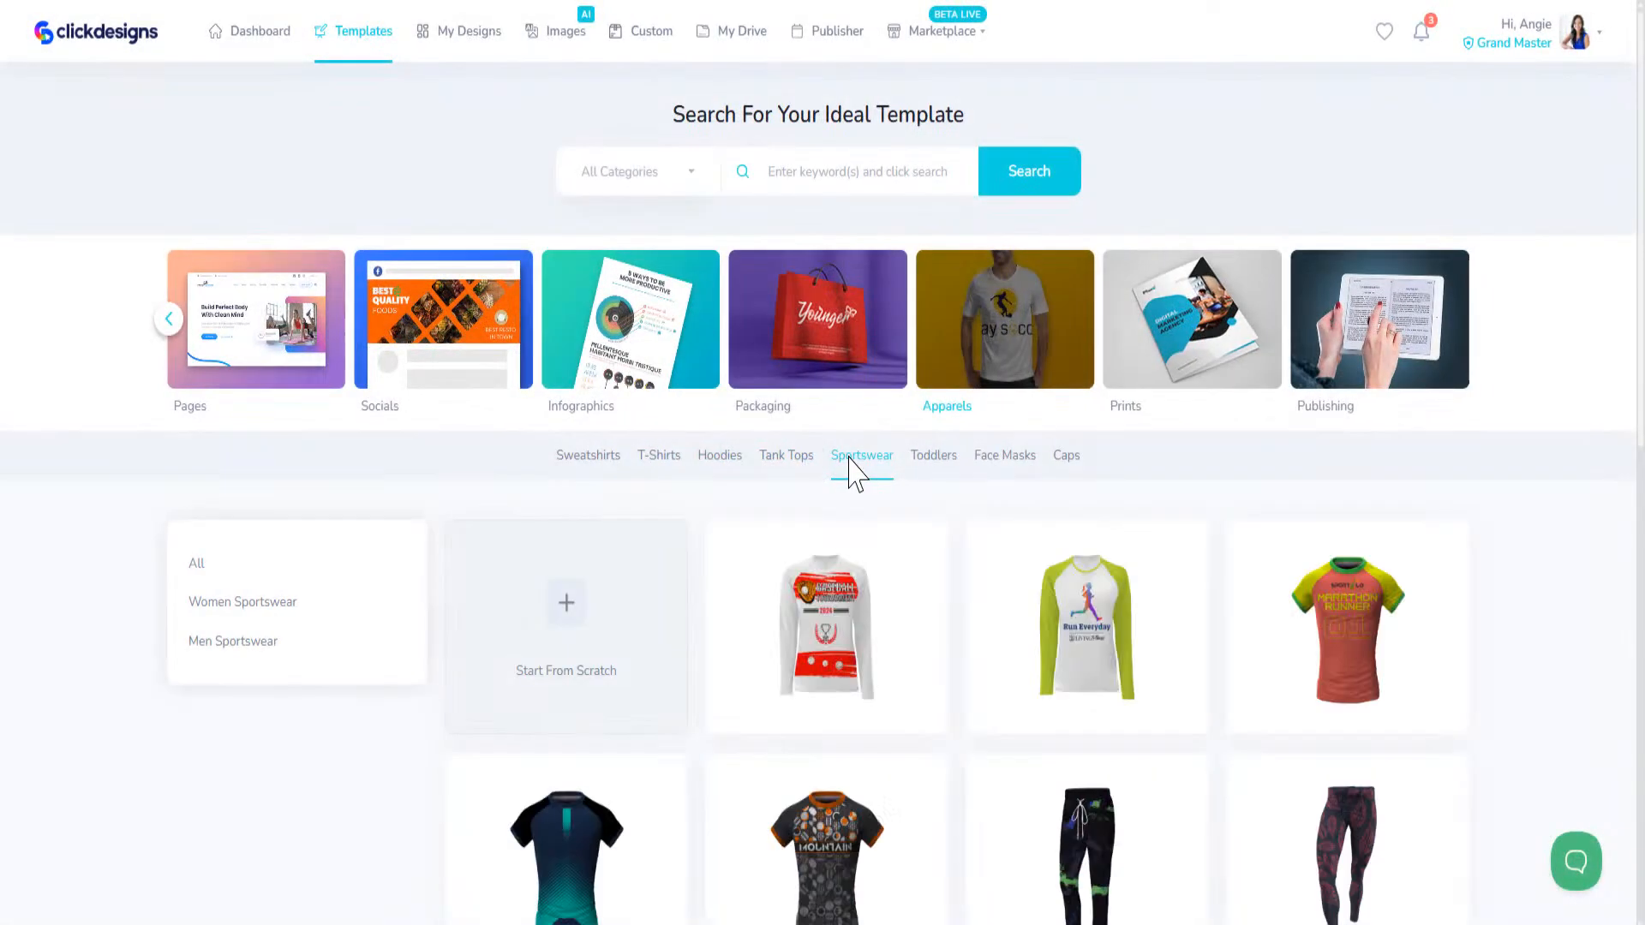
pyautogui.click(934, 462)
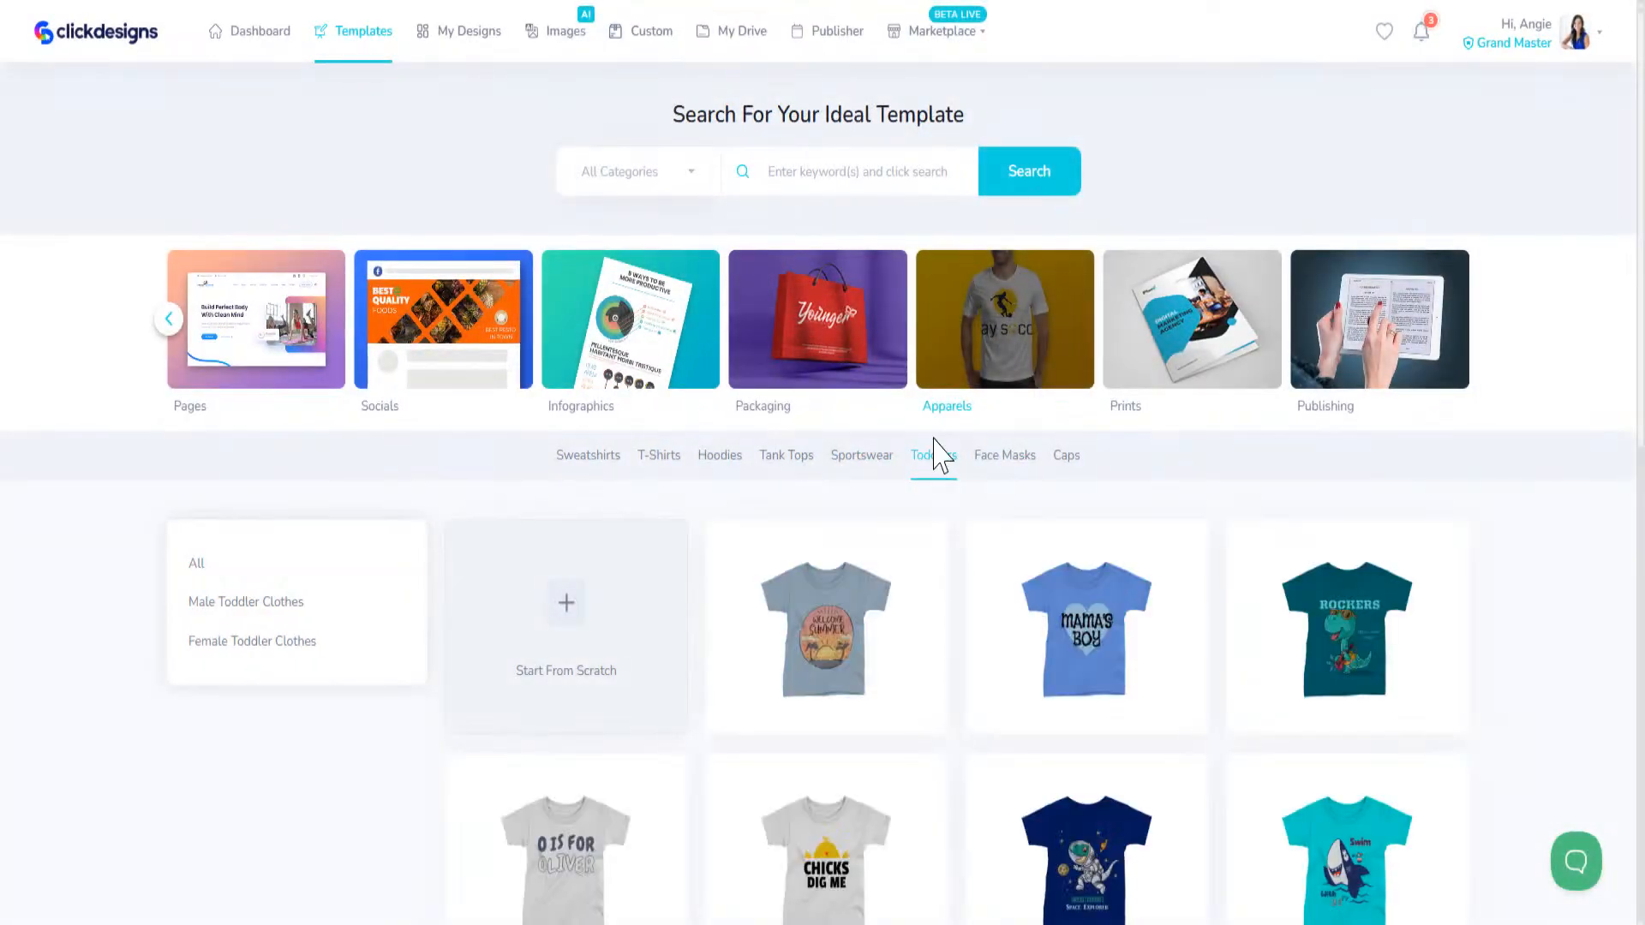
pyautogui.click(1014, 464)
pyautogui.click(1066, 458)
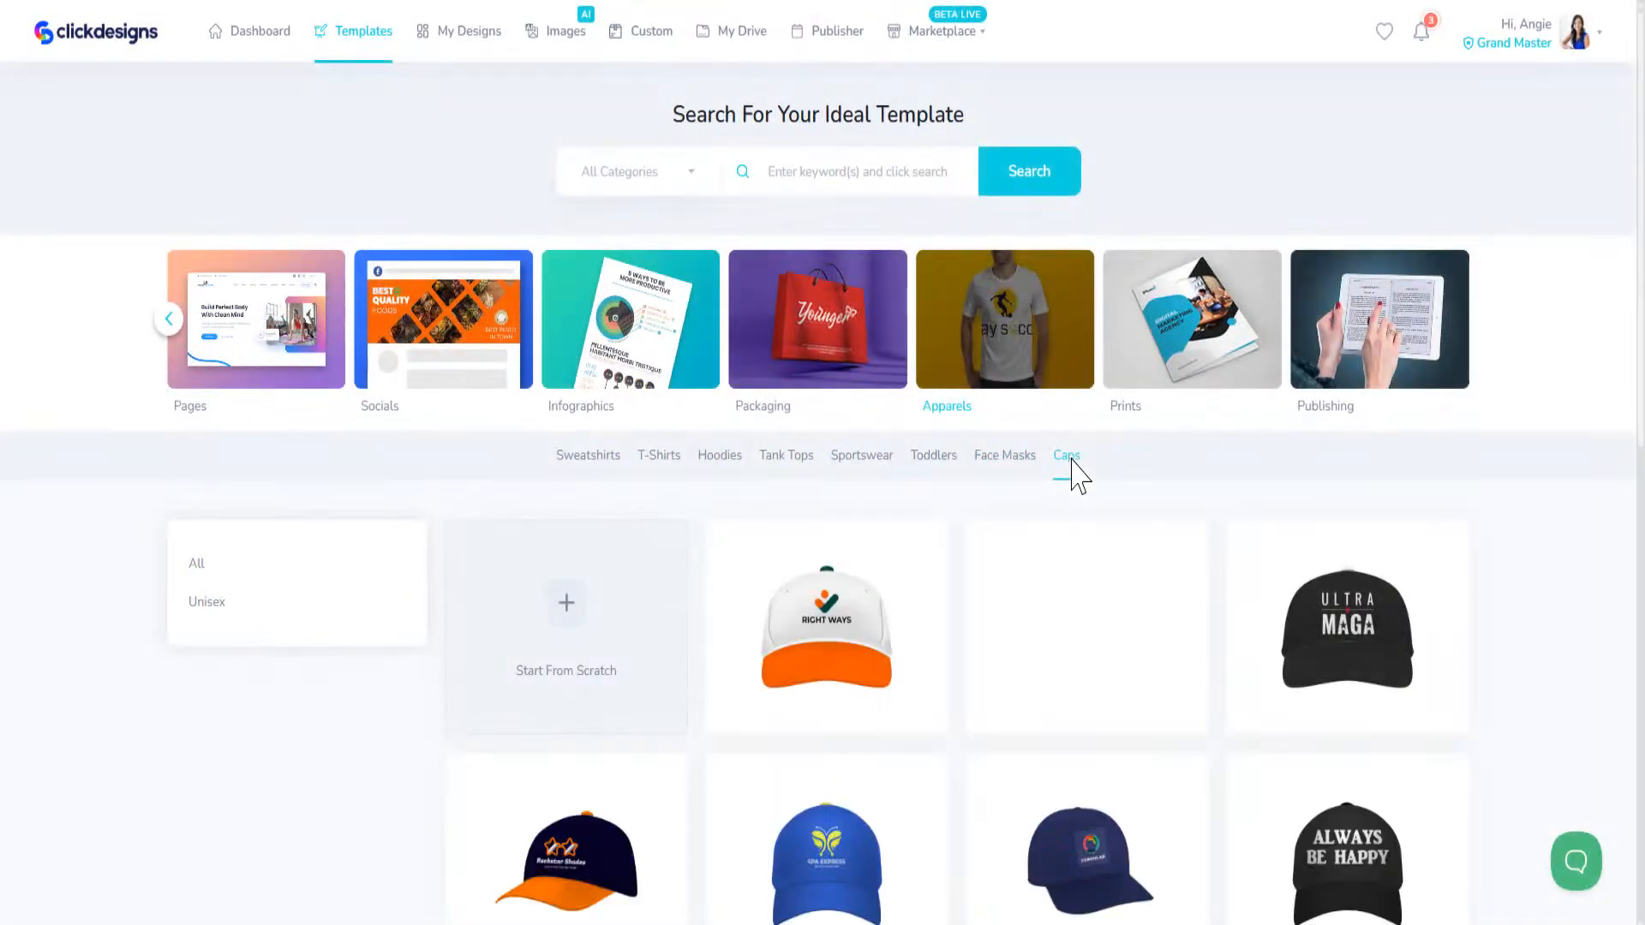
pyautogui.scroll(-5, 835, 694)
pyautogui.scroll(5, 826, 690)
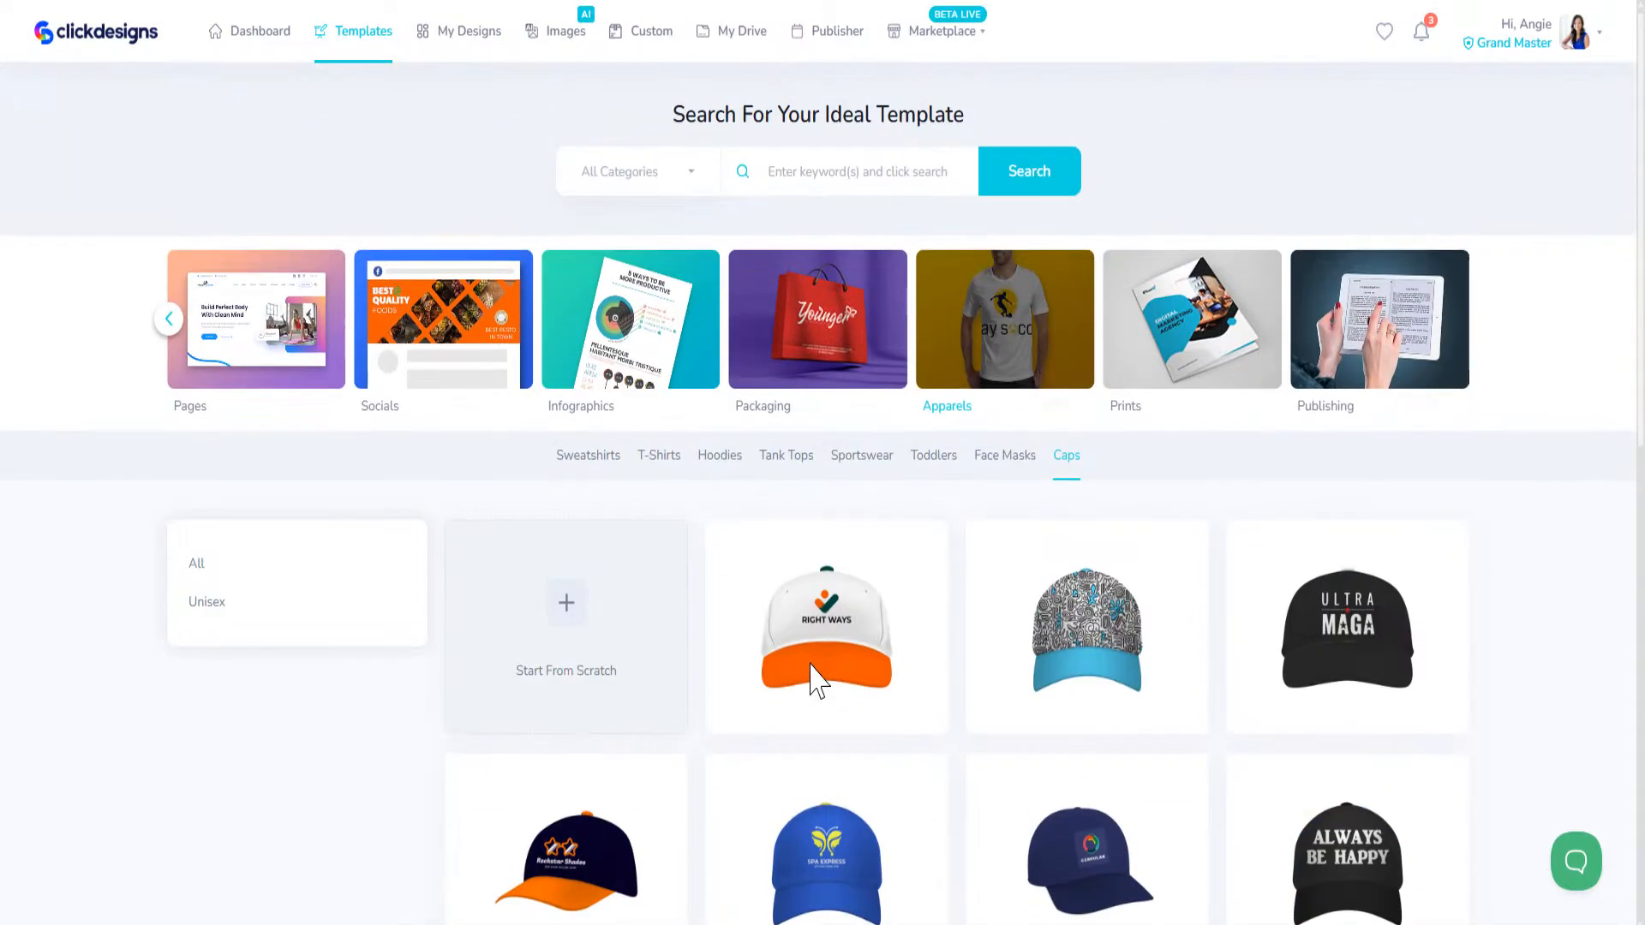
# Step: Return to the T-Shirts templates, preview the black Adventure T-shirt design and close the preview
pyautogui.click(661, 461)
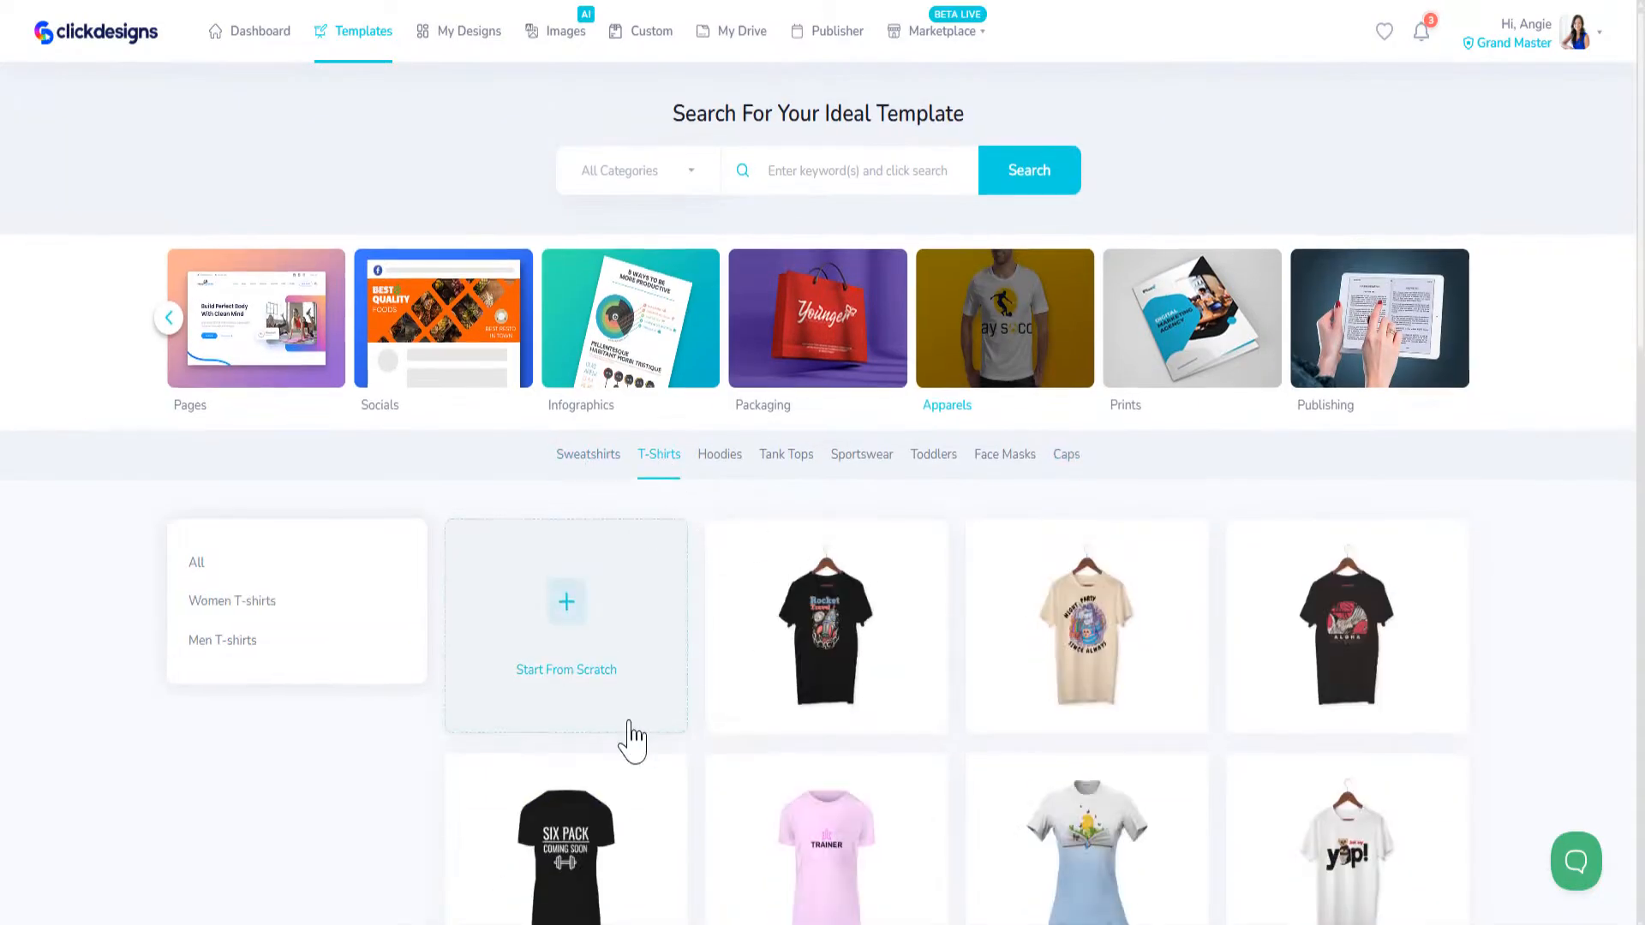
pyautogui.scroll(-5, 633, 737)
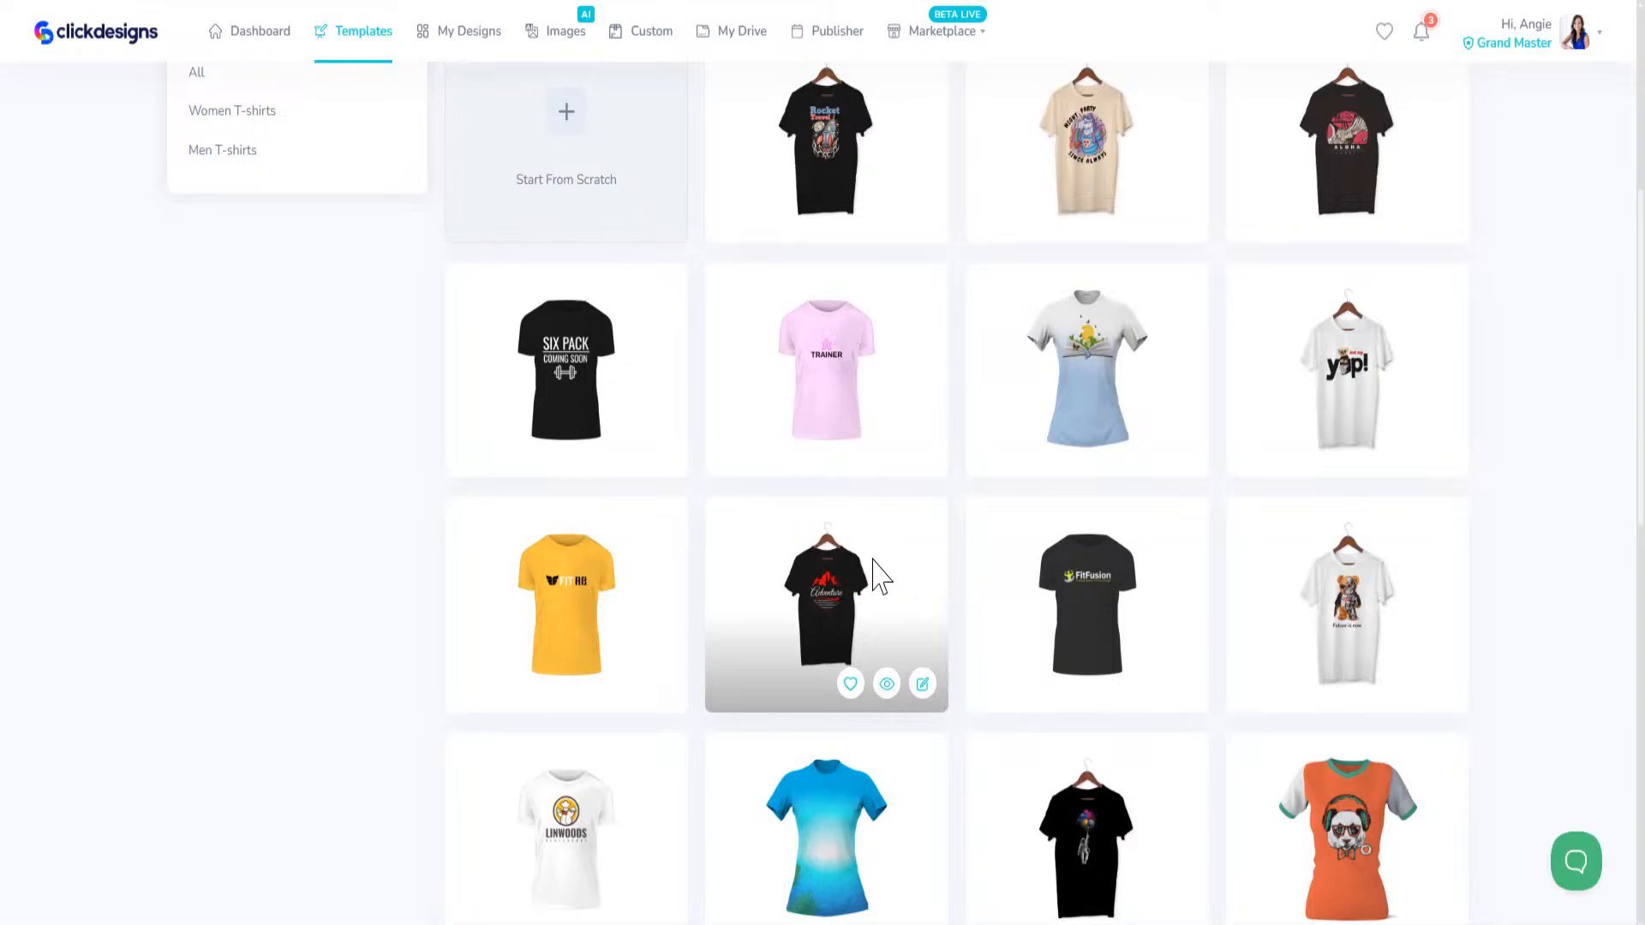
pyautogui.click(888, 686)
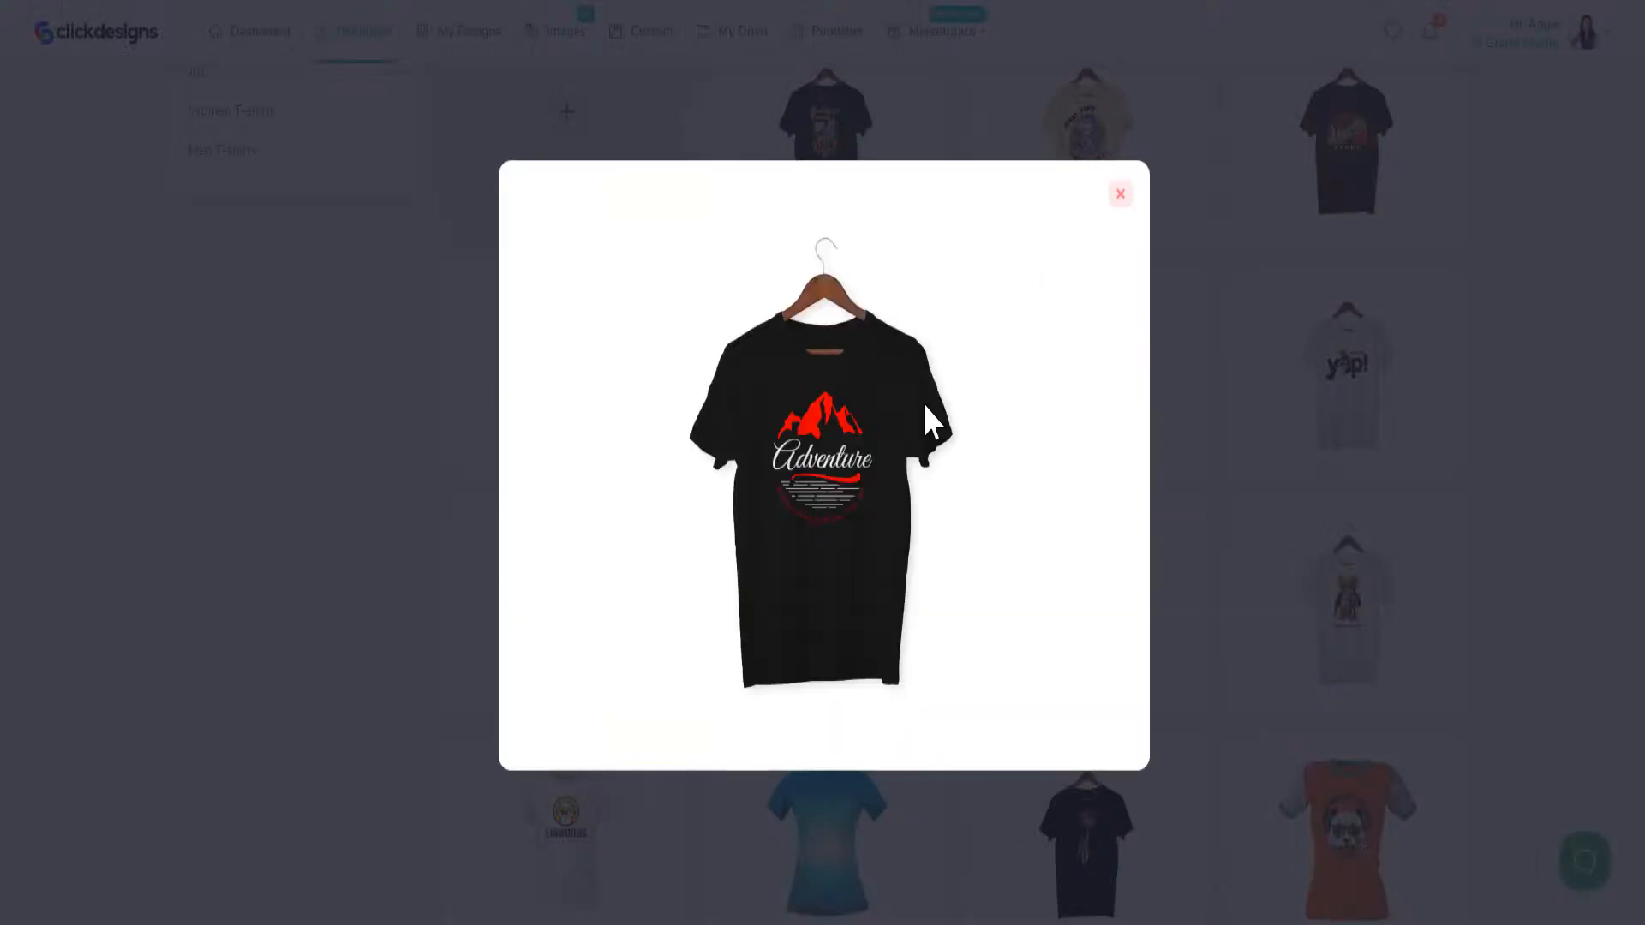
pyautogui.click(1119, 194)
# Step: Switch from the apparel templates to the View All category and look through the mixed designs
pyautogui.scroll(5, 992, 549)
pyautogui.moveTo(999, 592)
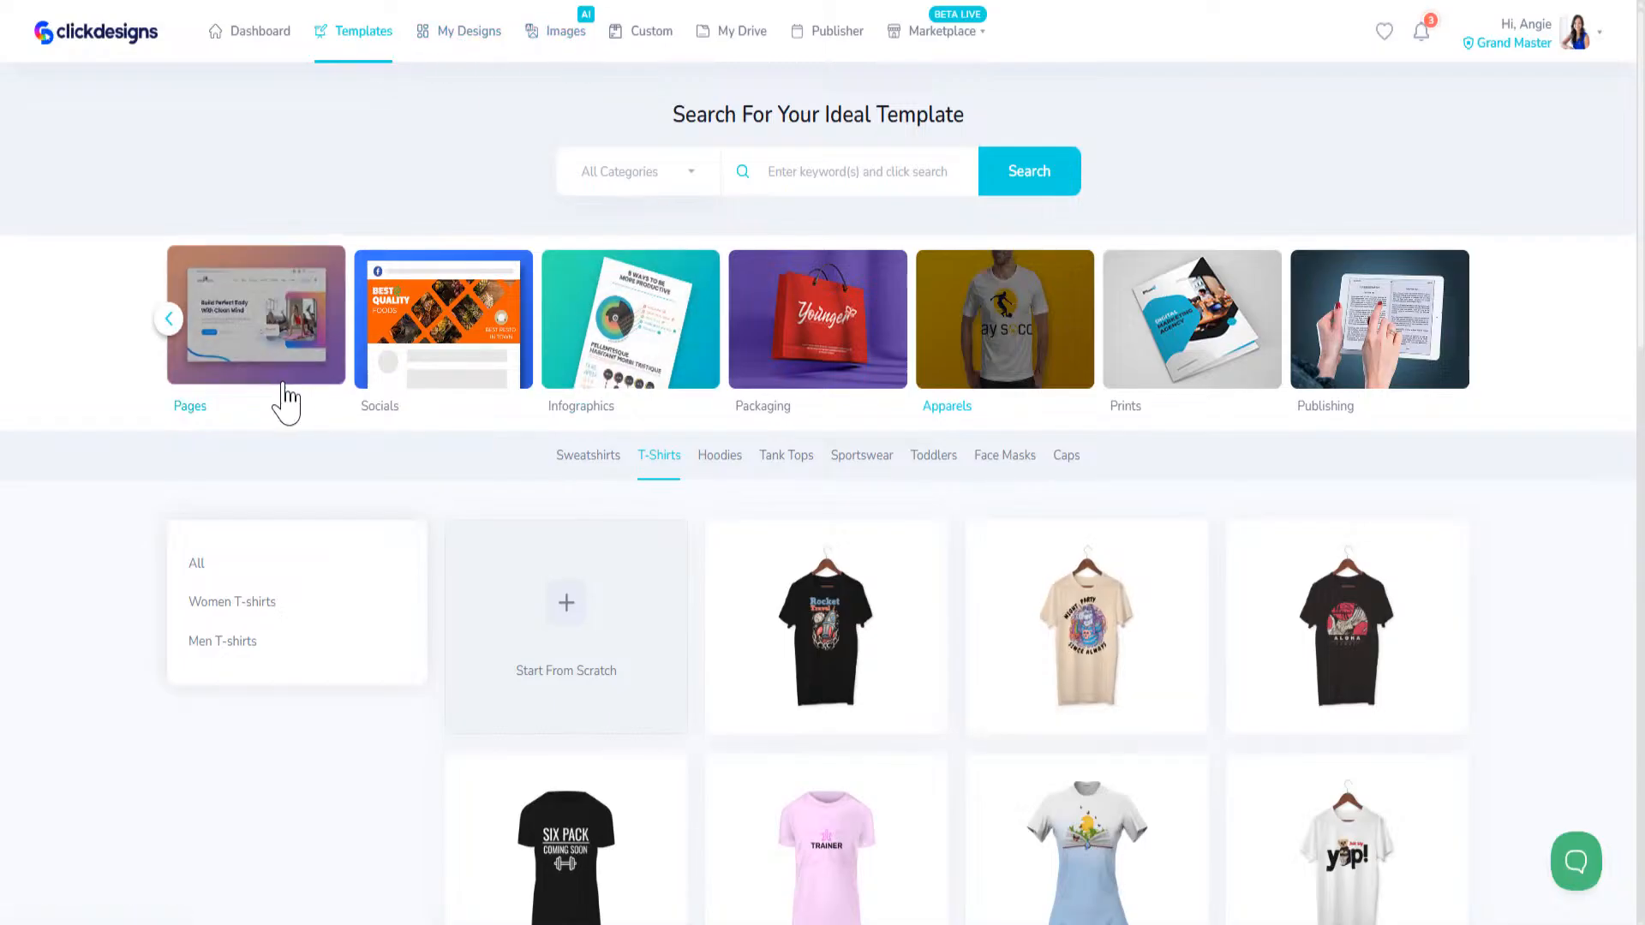
pyautogui.click(230, 348)
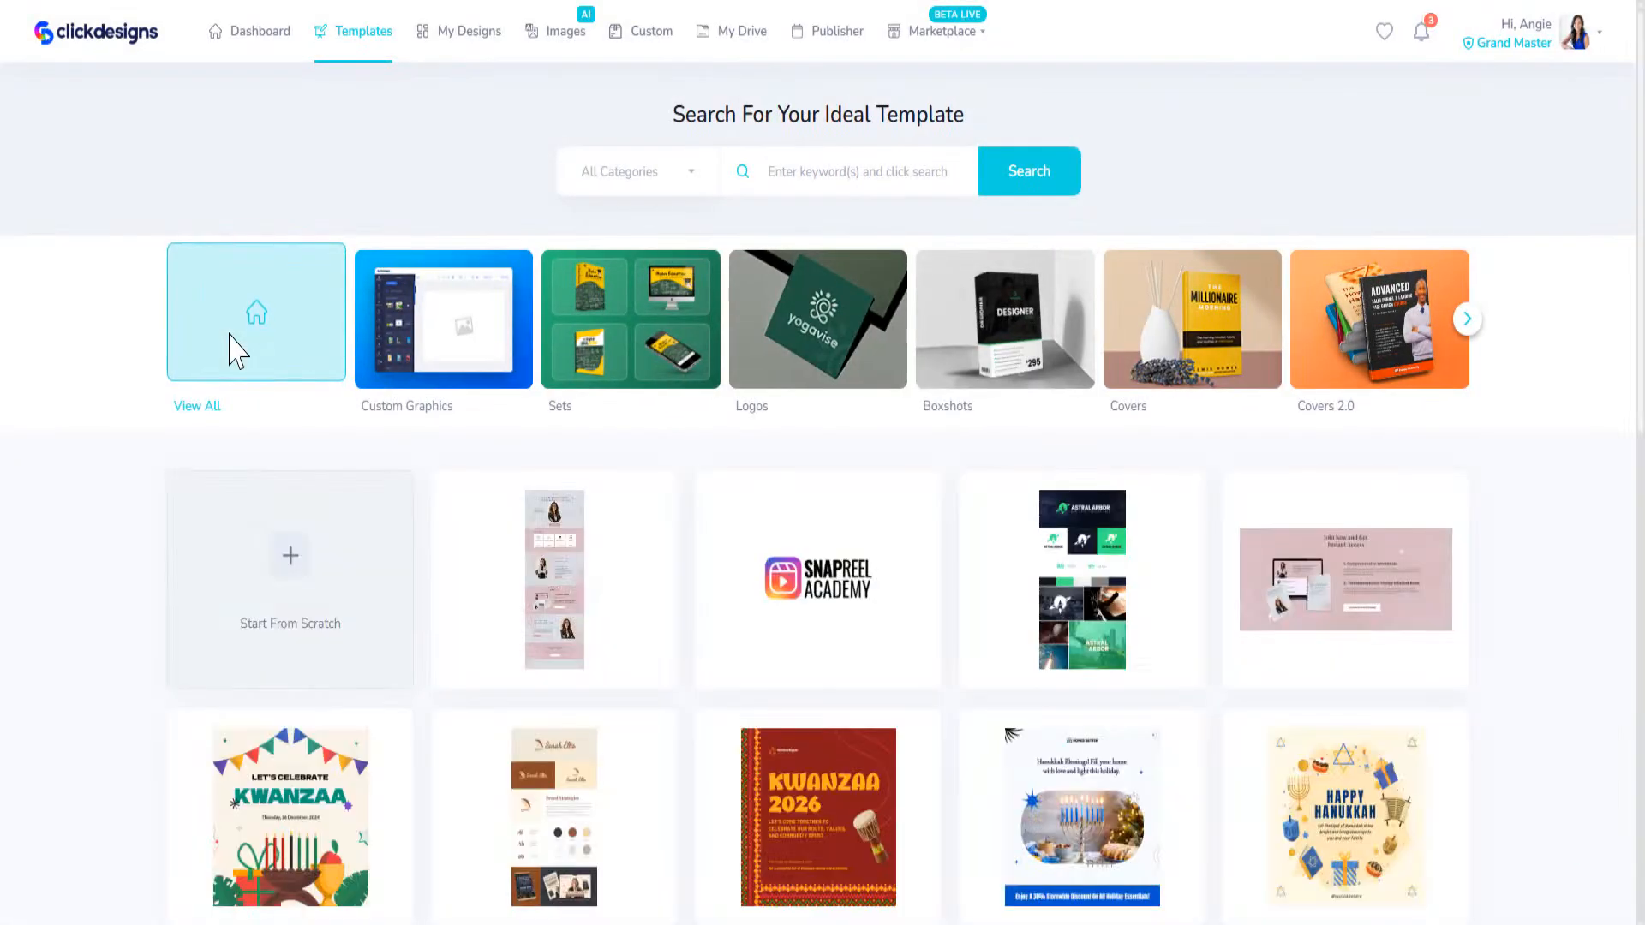
pyautogui.scroll(-4, 948, 625)
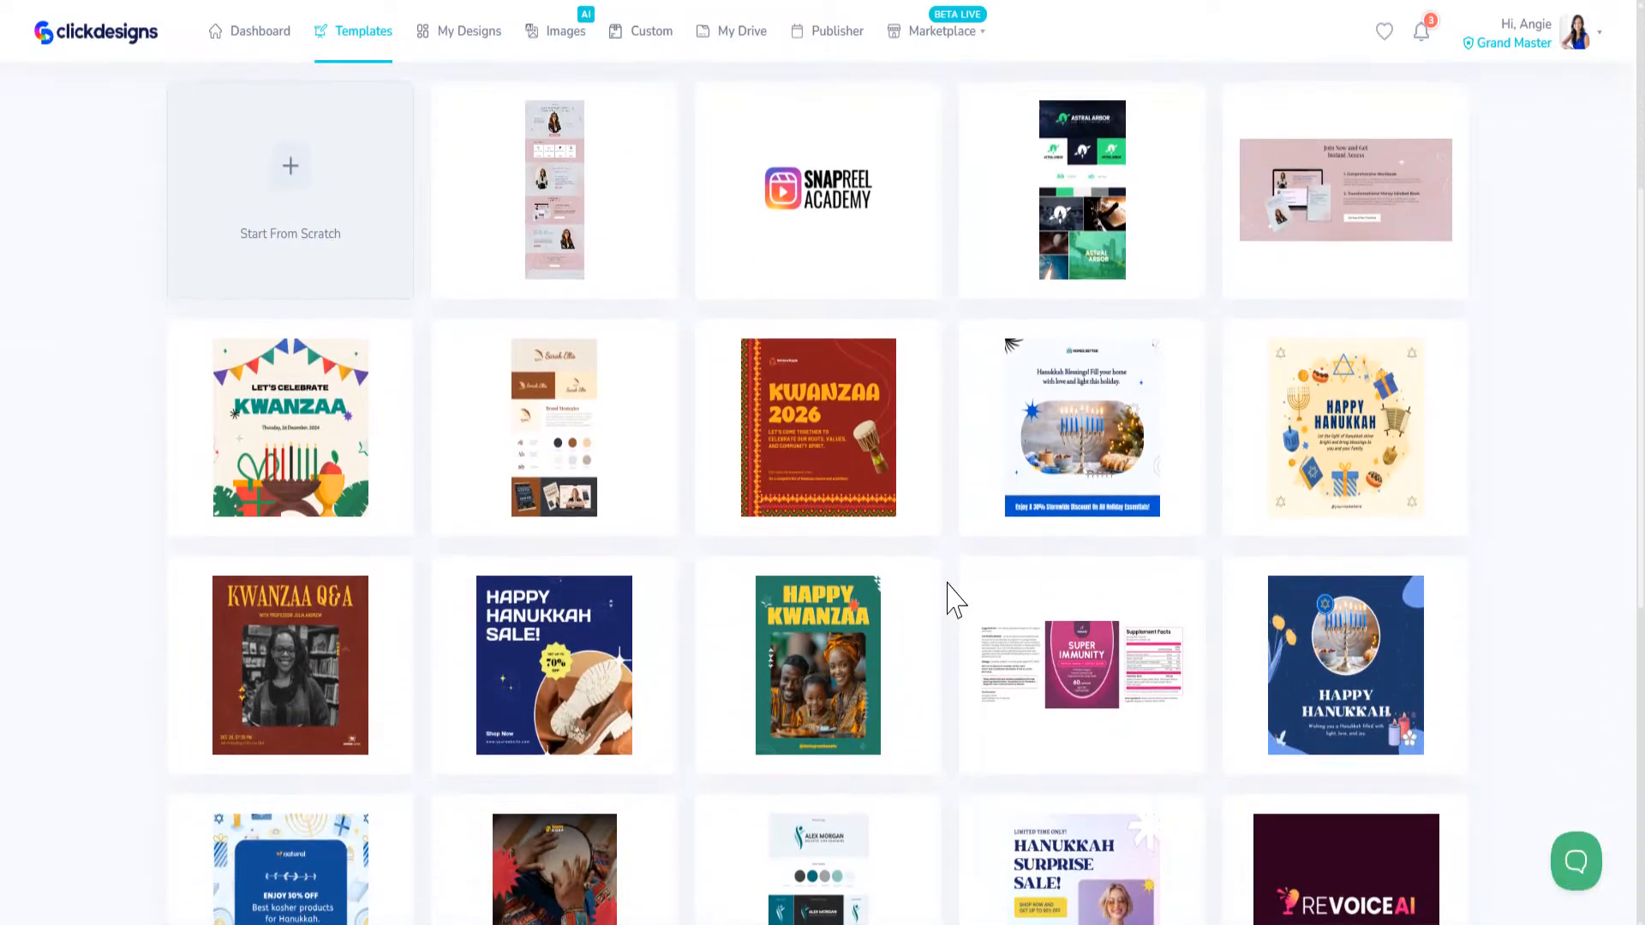
pyautogui.scroll(-8, 950, 604)
pyautogui.scroll(9, 951, 592)
pyautogui.scroll(3, 951, 591)
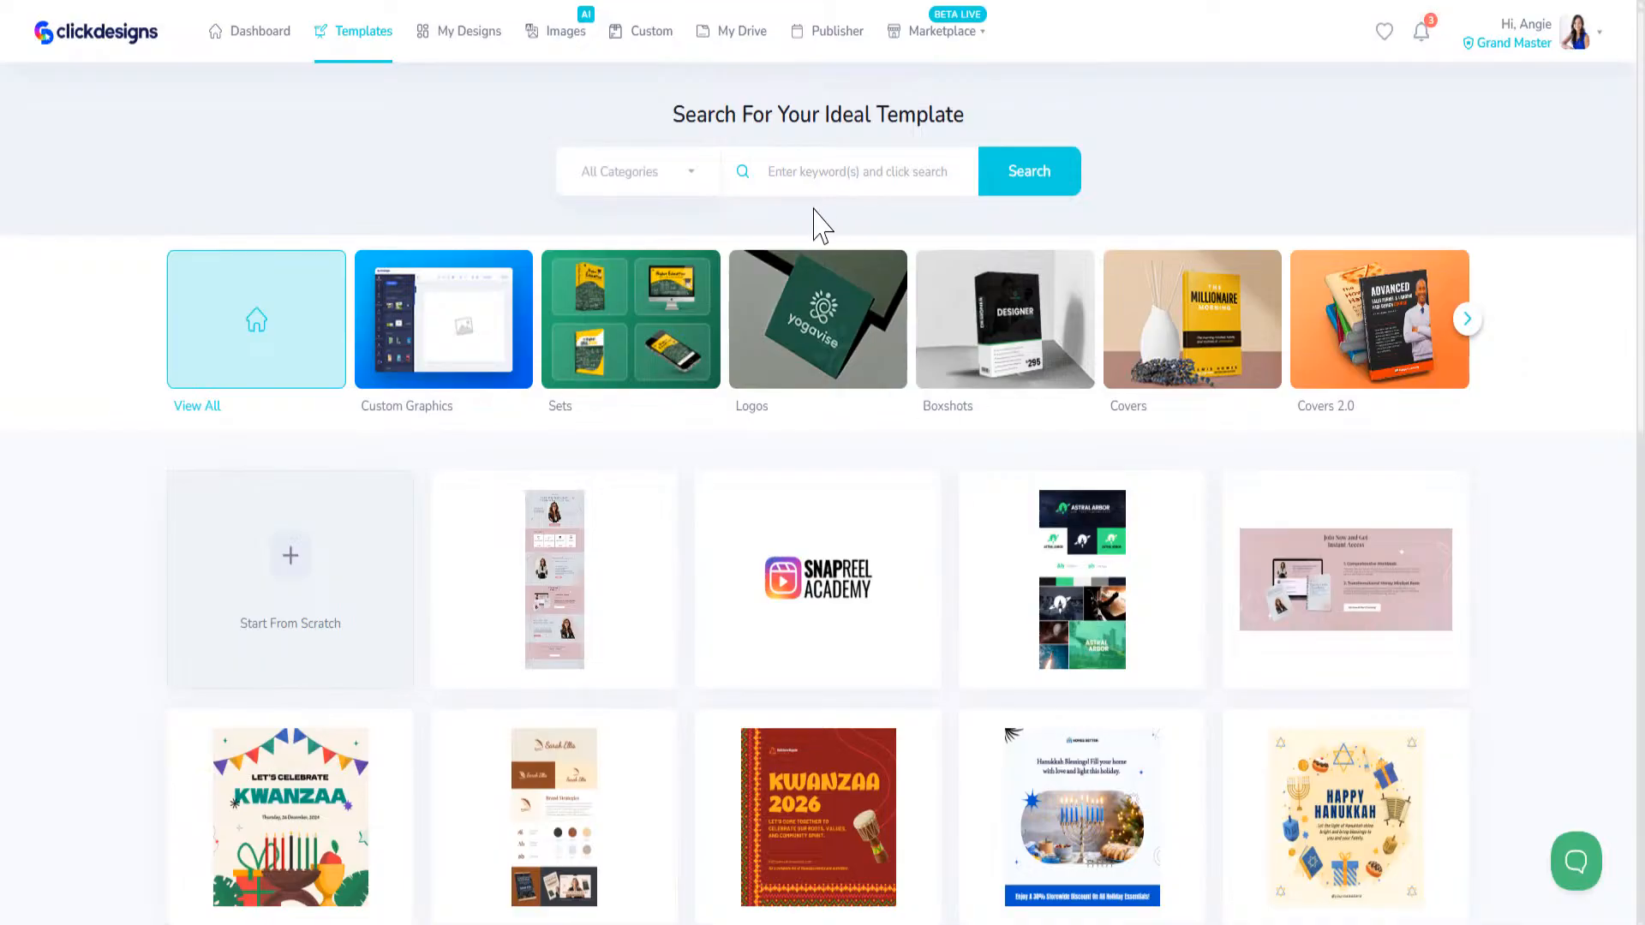
# Step: Open the Pages template category and filter it by Product Launch Page
pyautogui.click(1466, 319)
pyautogui.click(1466, 318)
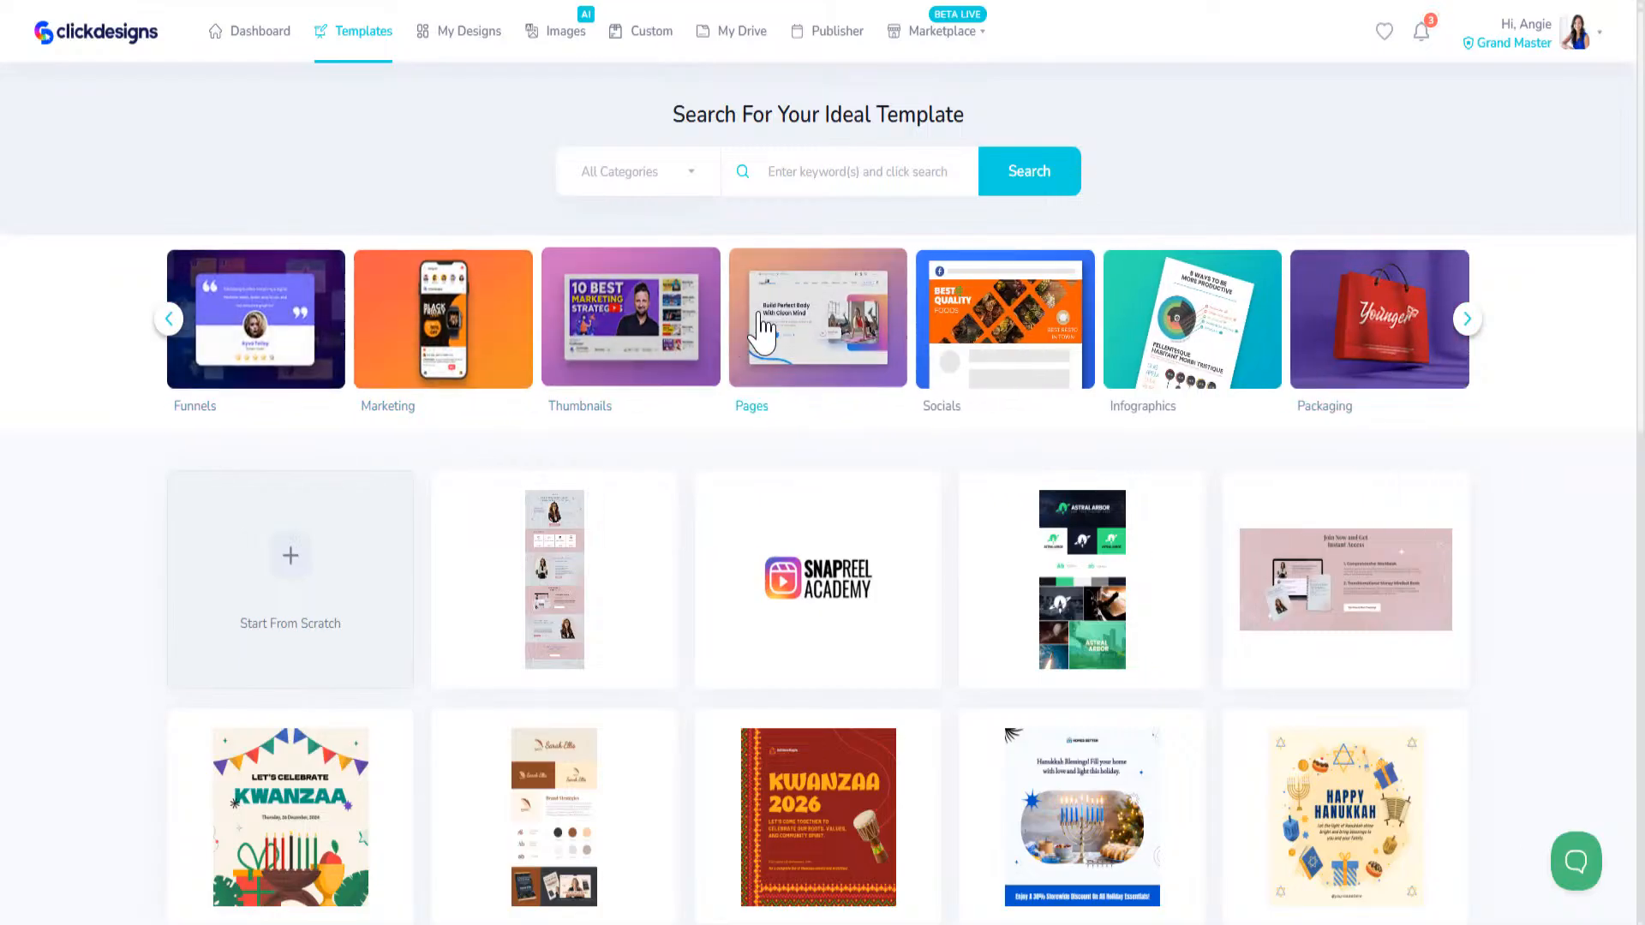
pyautogui.click(758, 330)
pyautogui.scroll(-5, 935, 600)
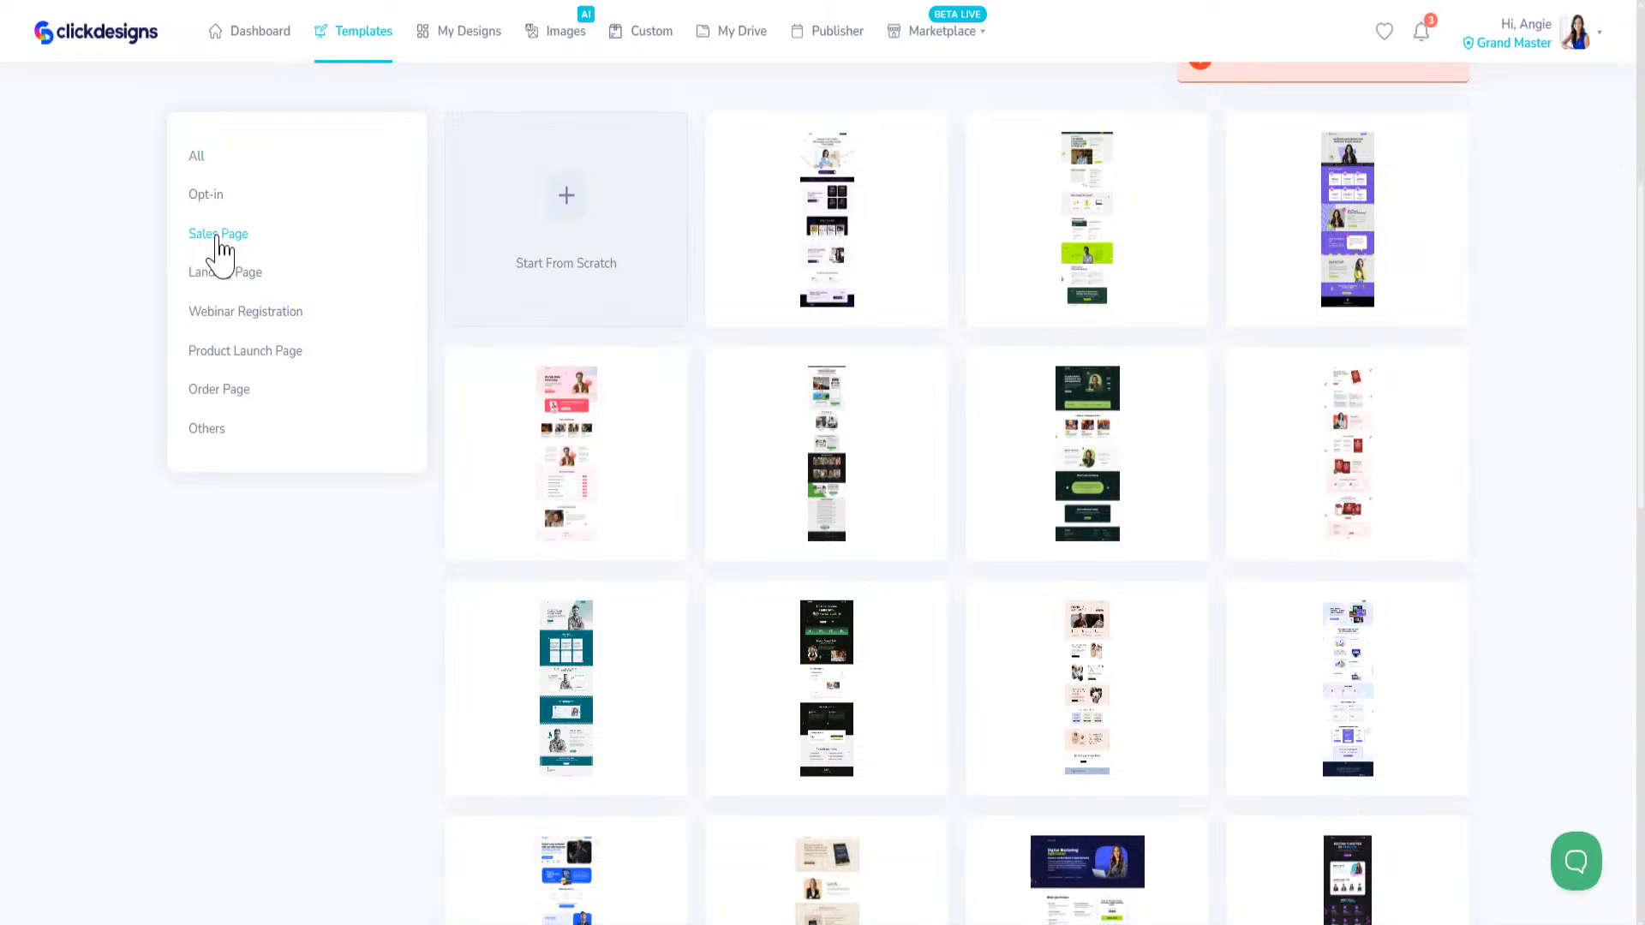
pyautogui.click(210, 353)
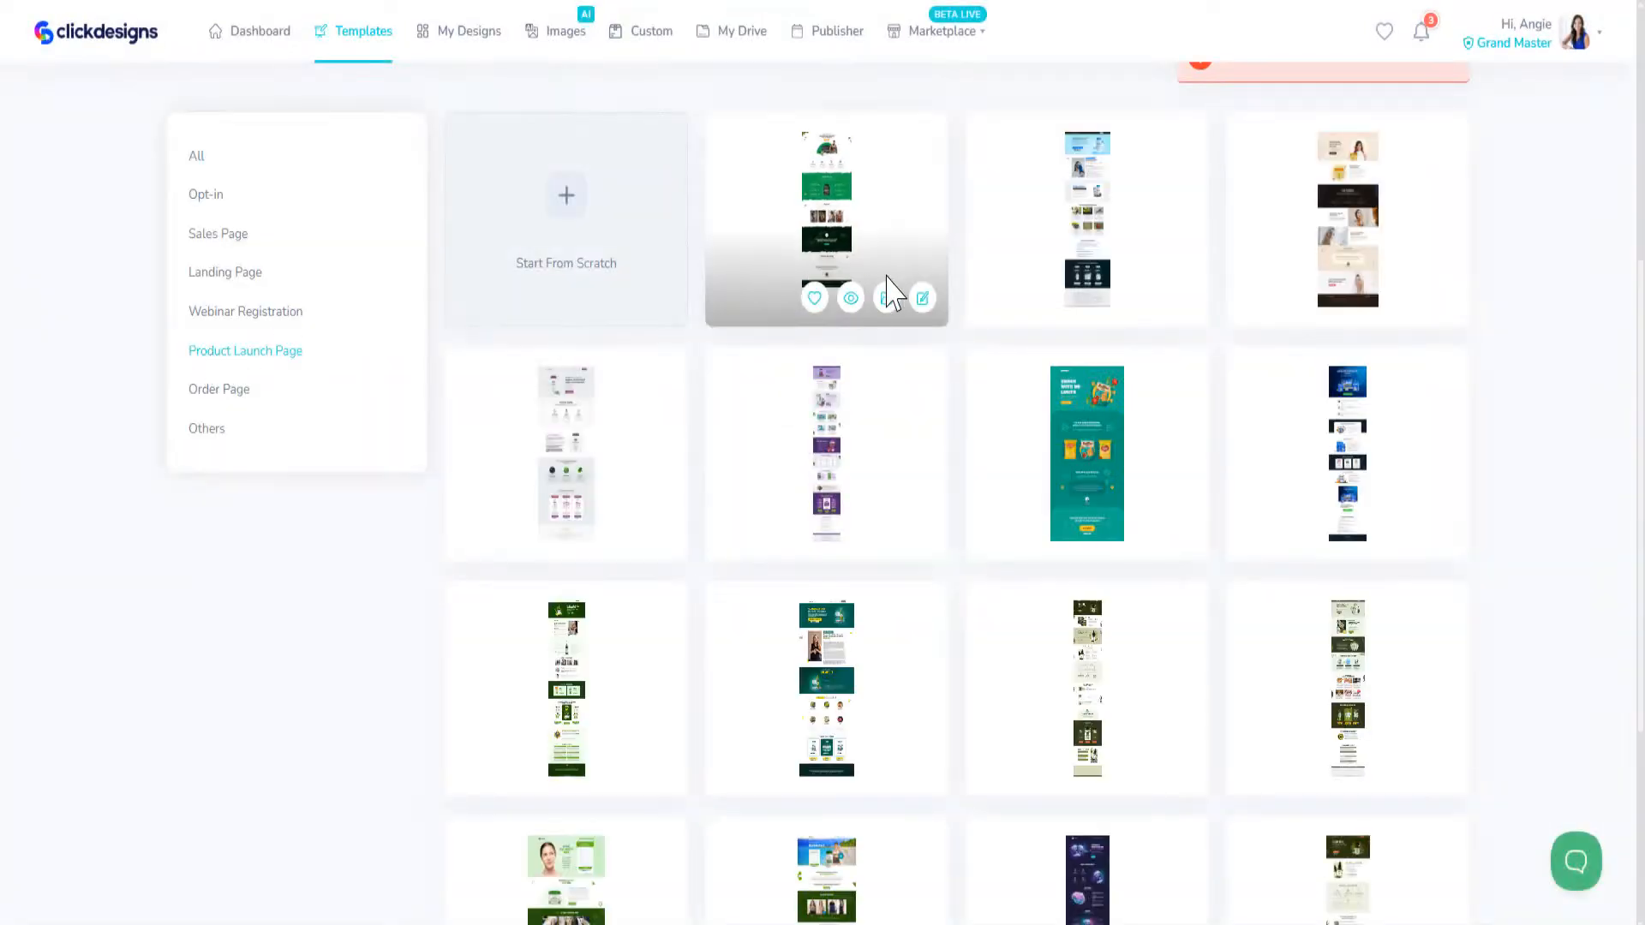
# Step: Preview the first product launch page template, the whey protein design, and look through it down to the footer
pyautogui.click(848, 300)
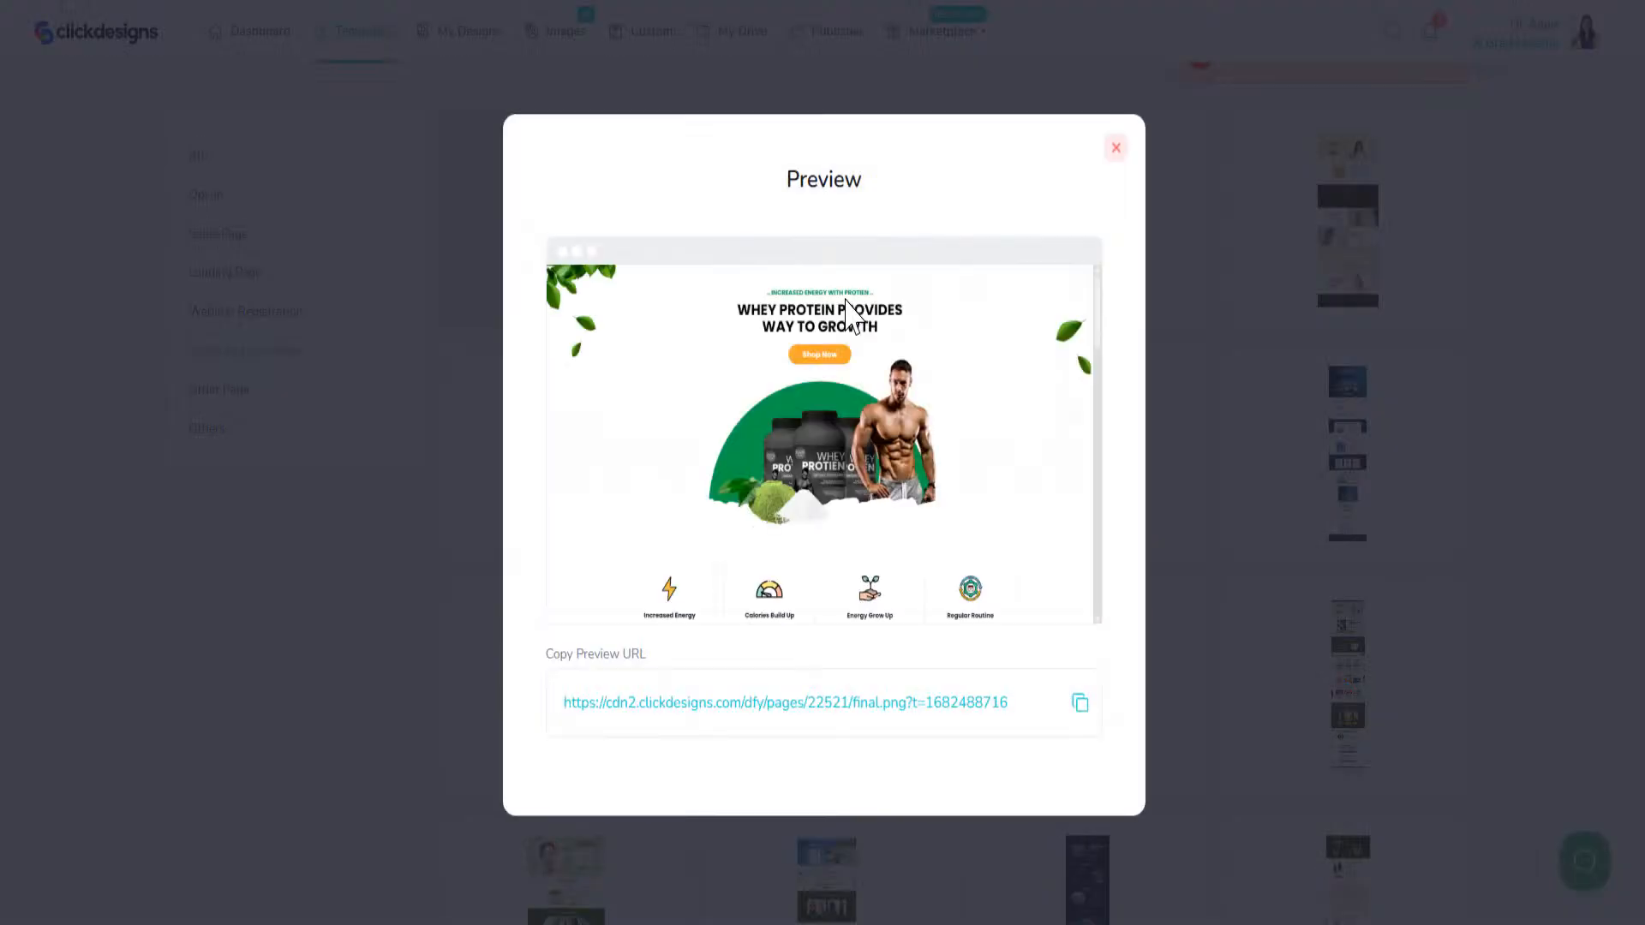
pyautogui.scroll(-10, 977, 466)
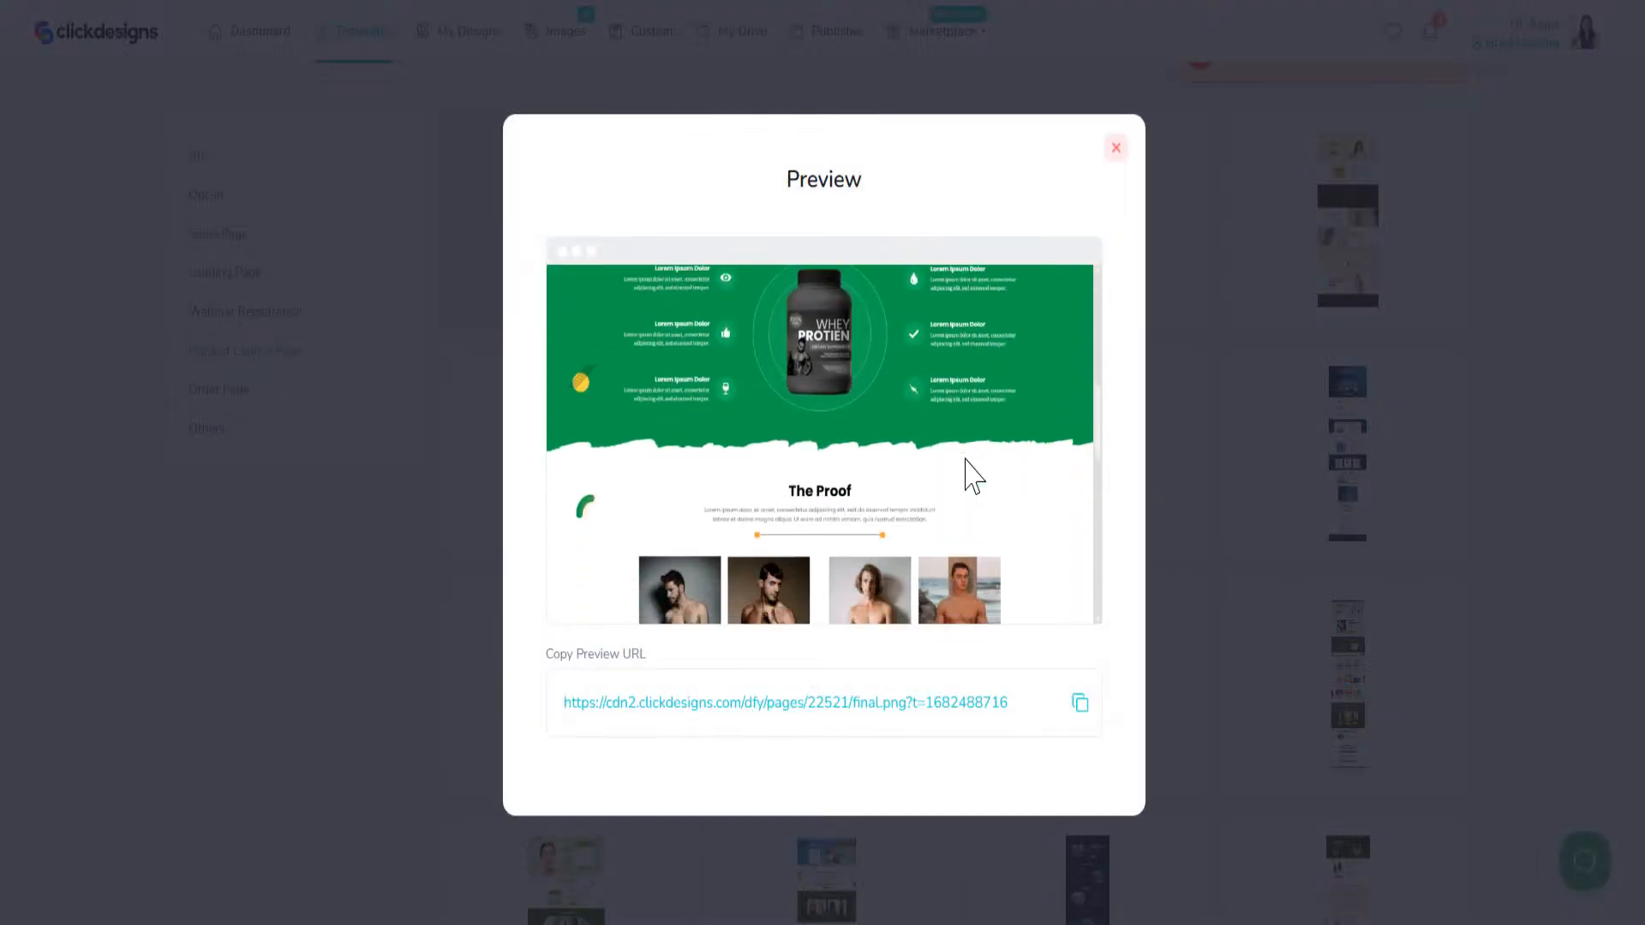
pyautogui.scroll(-8, 964, 462)
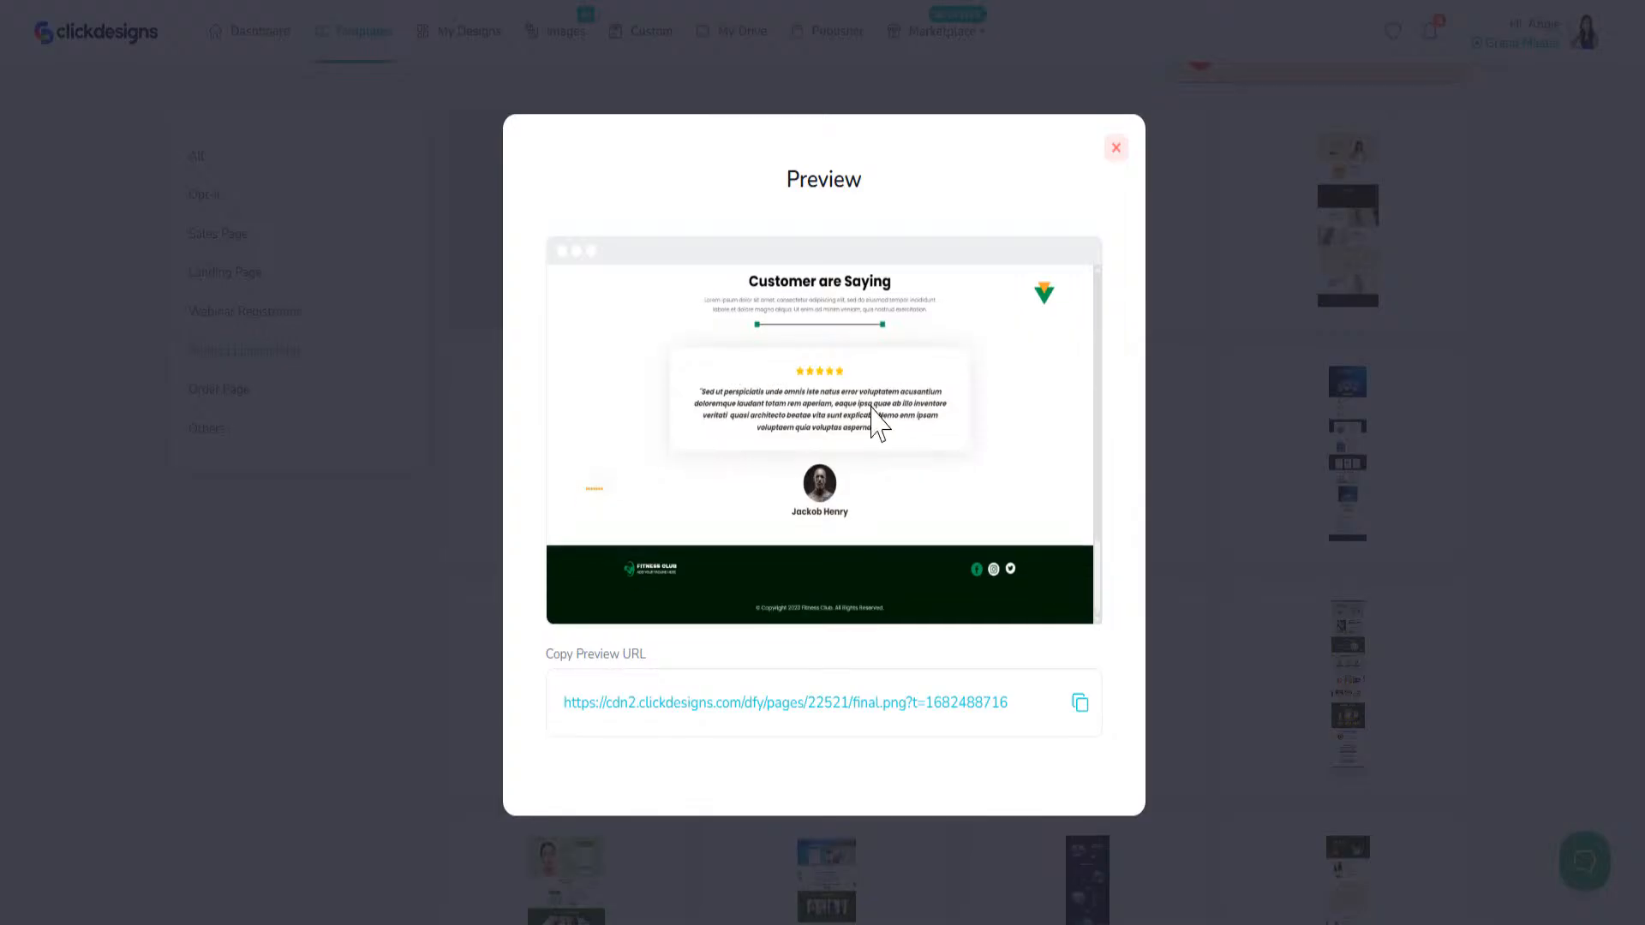
# Step: Look through the whey protein page preview again from its header to the proof section, and close the preview
pyautogui.scroll(15, 960, 512)
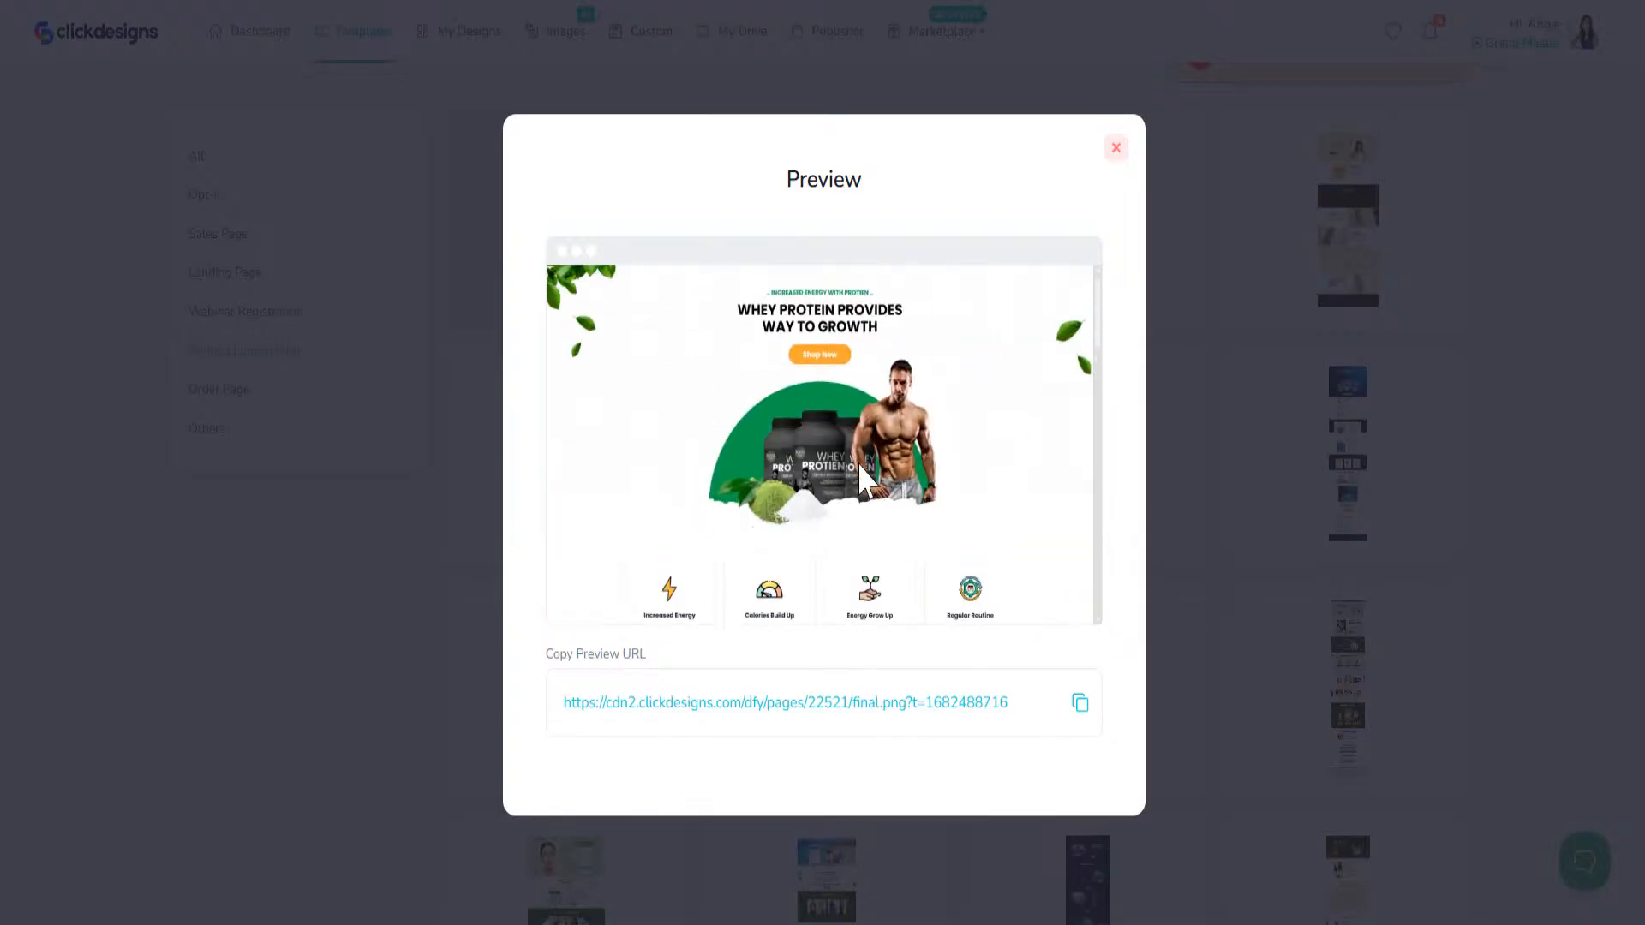
pyautogui.scroll(-15, 860, 463)
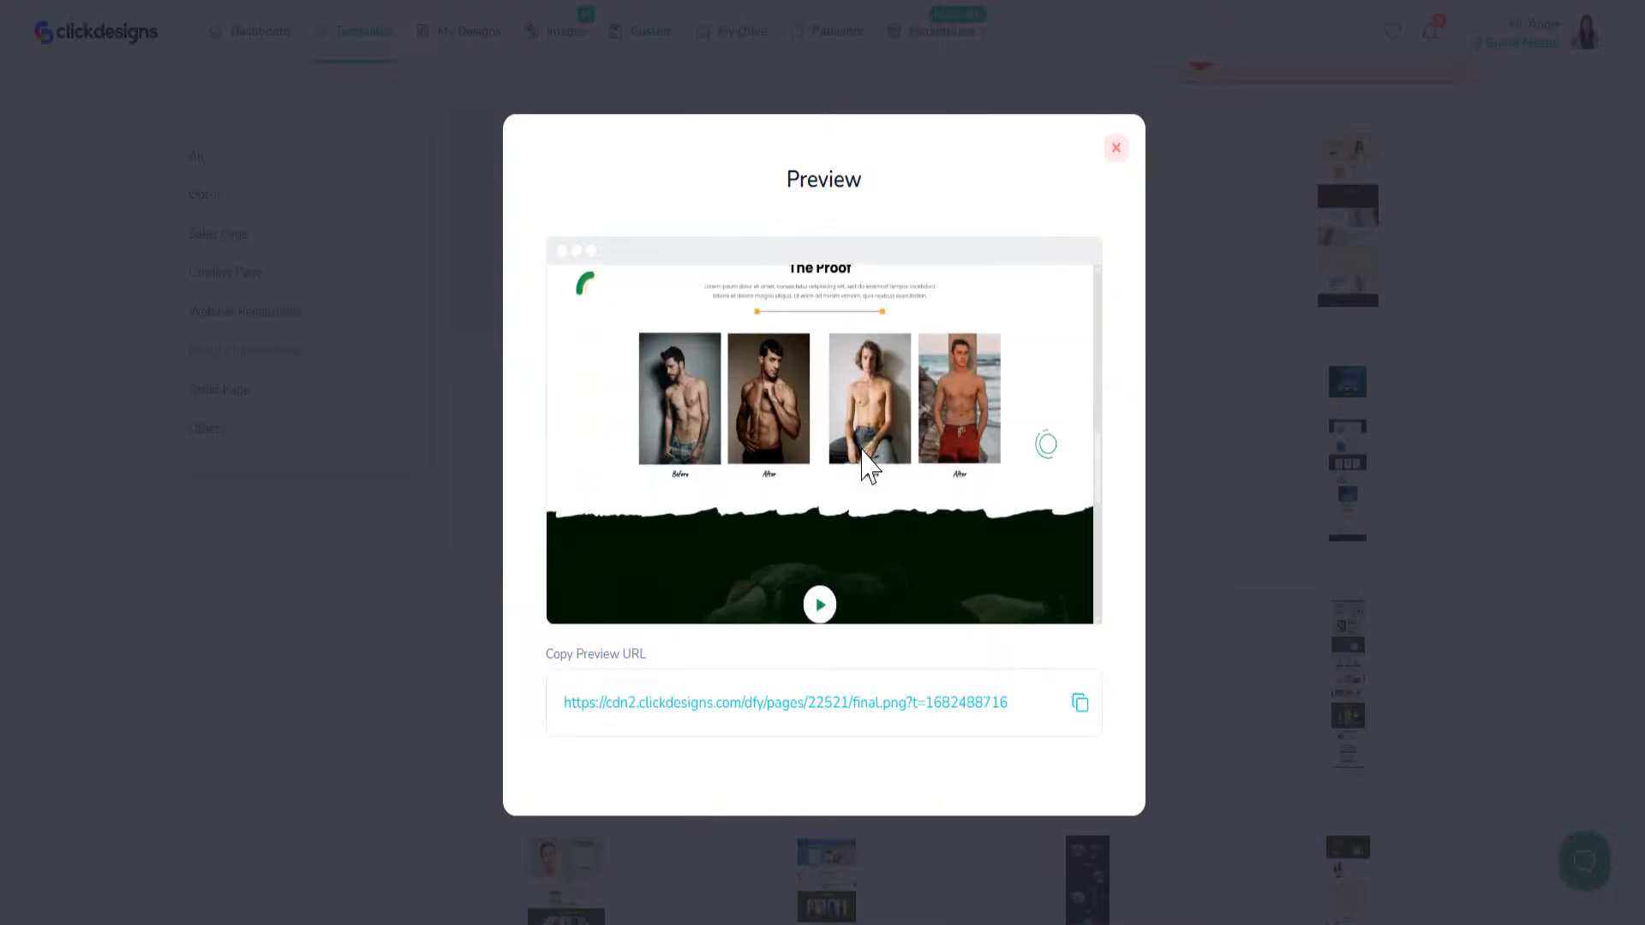
pyautogui.scroll(15, 864, 467)
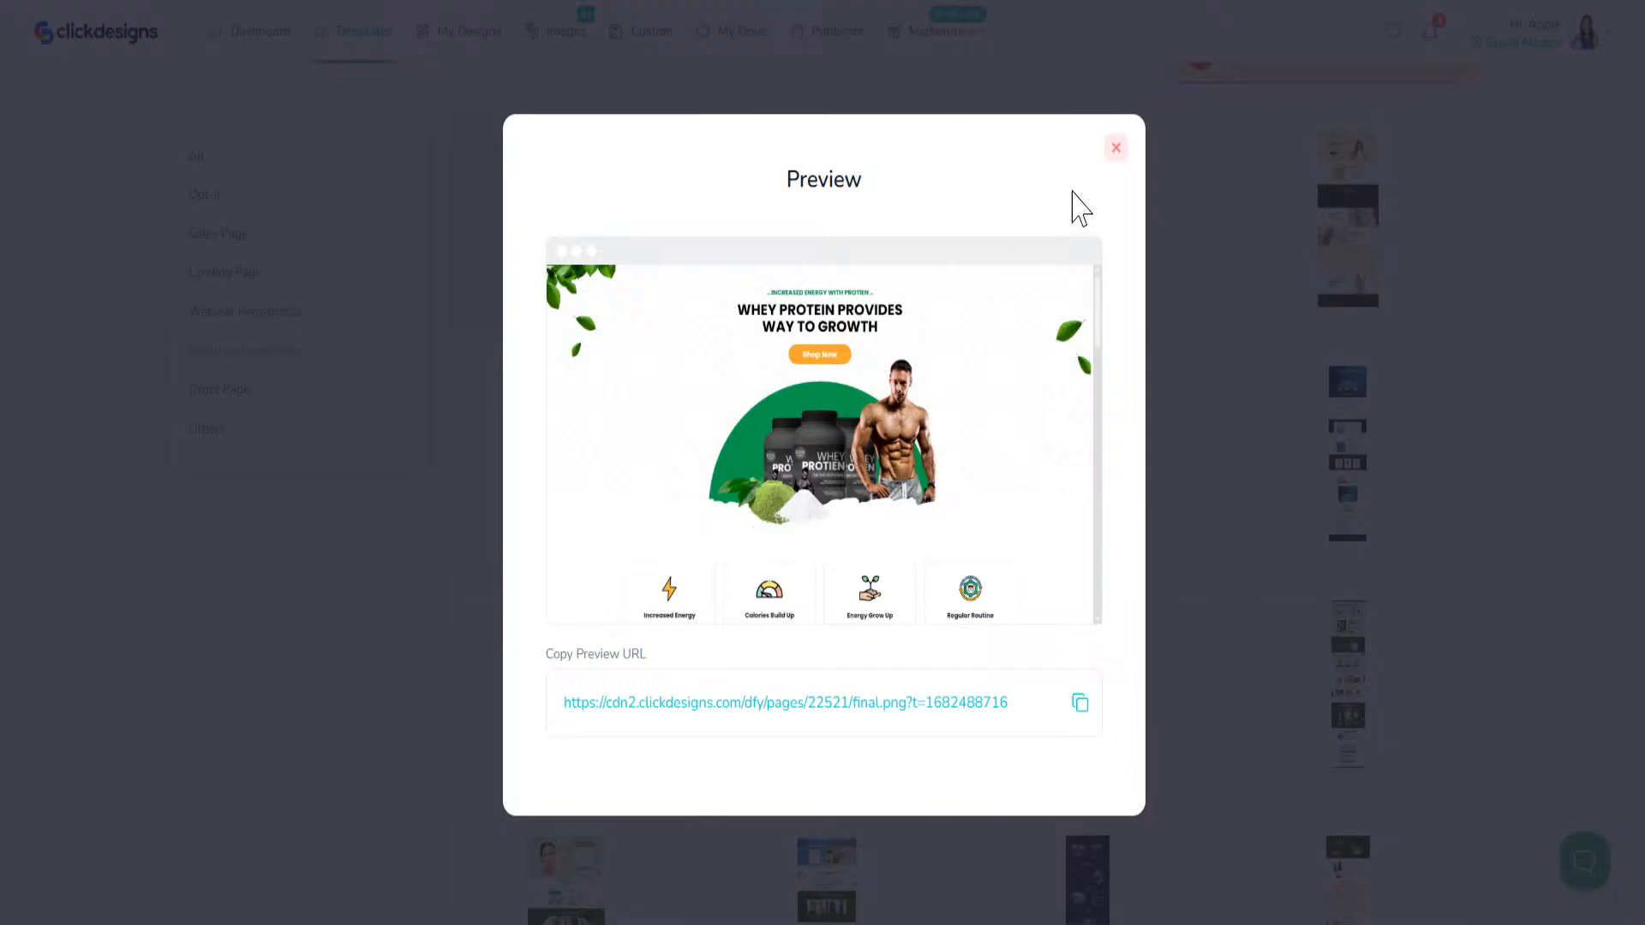
pyautogui.click(1116, 149)
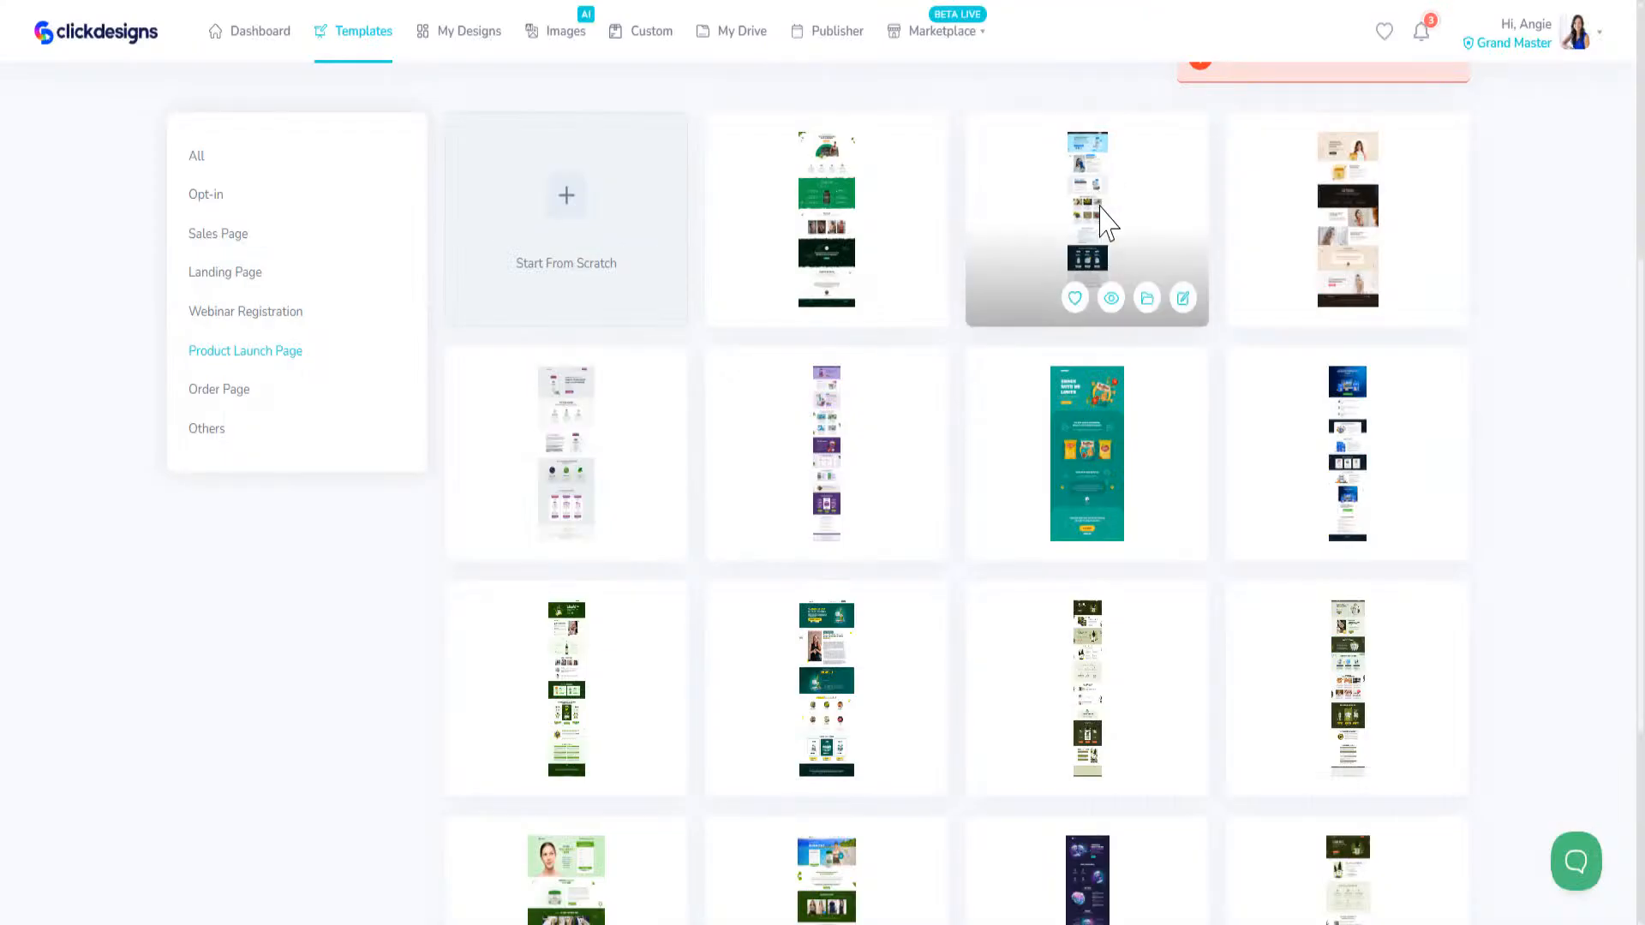
# Step: Preview the blue Orga Grace product launch page, look through it down to the pricing section and close the preview
pyautogui.click(1111, 299)
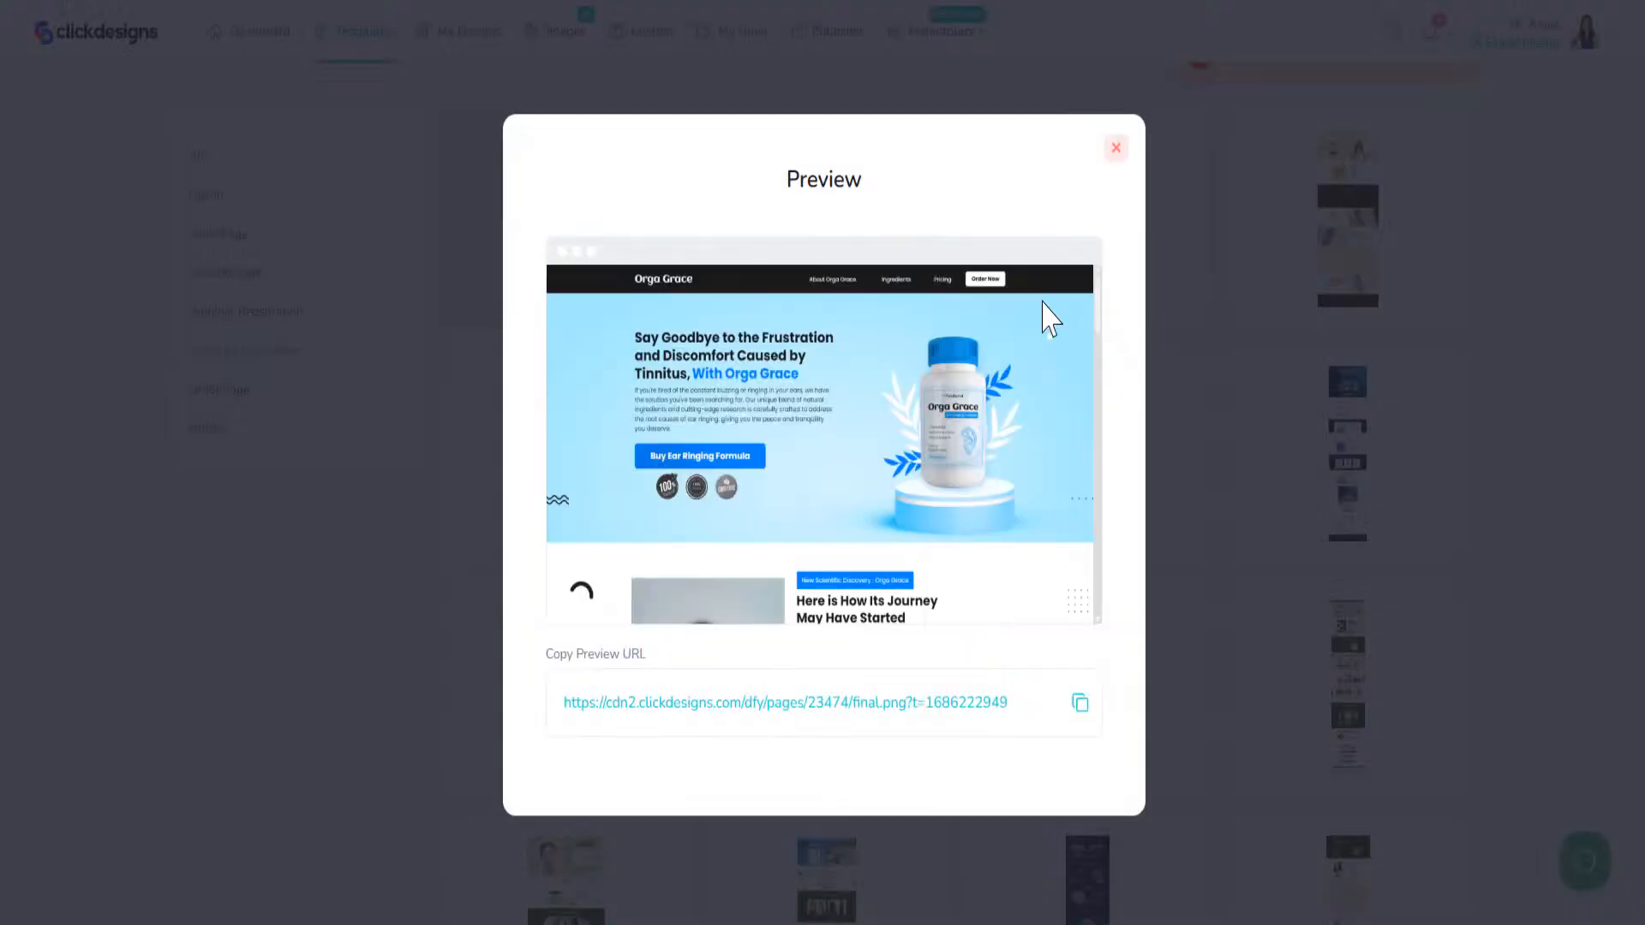
pyautogui.scroll(-15, 990, 441)
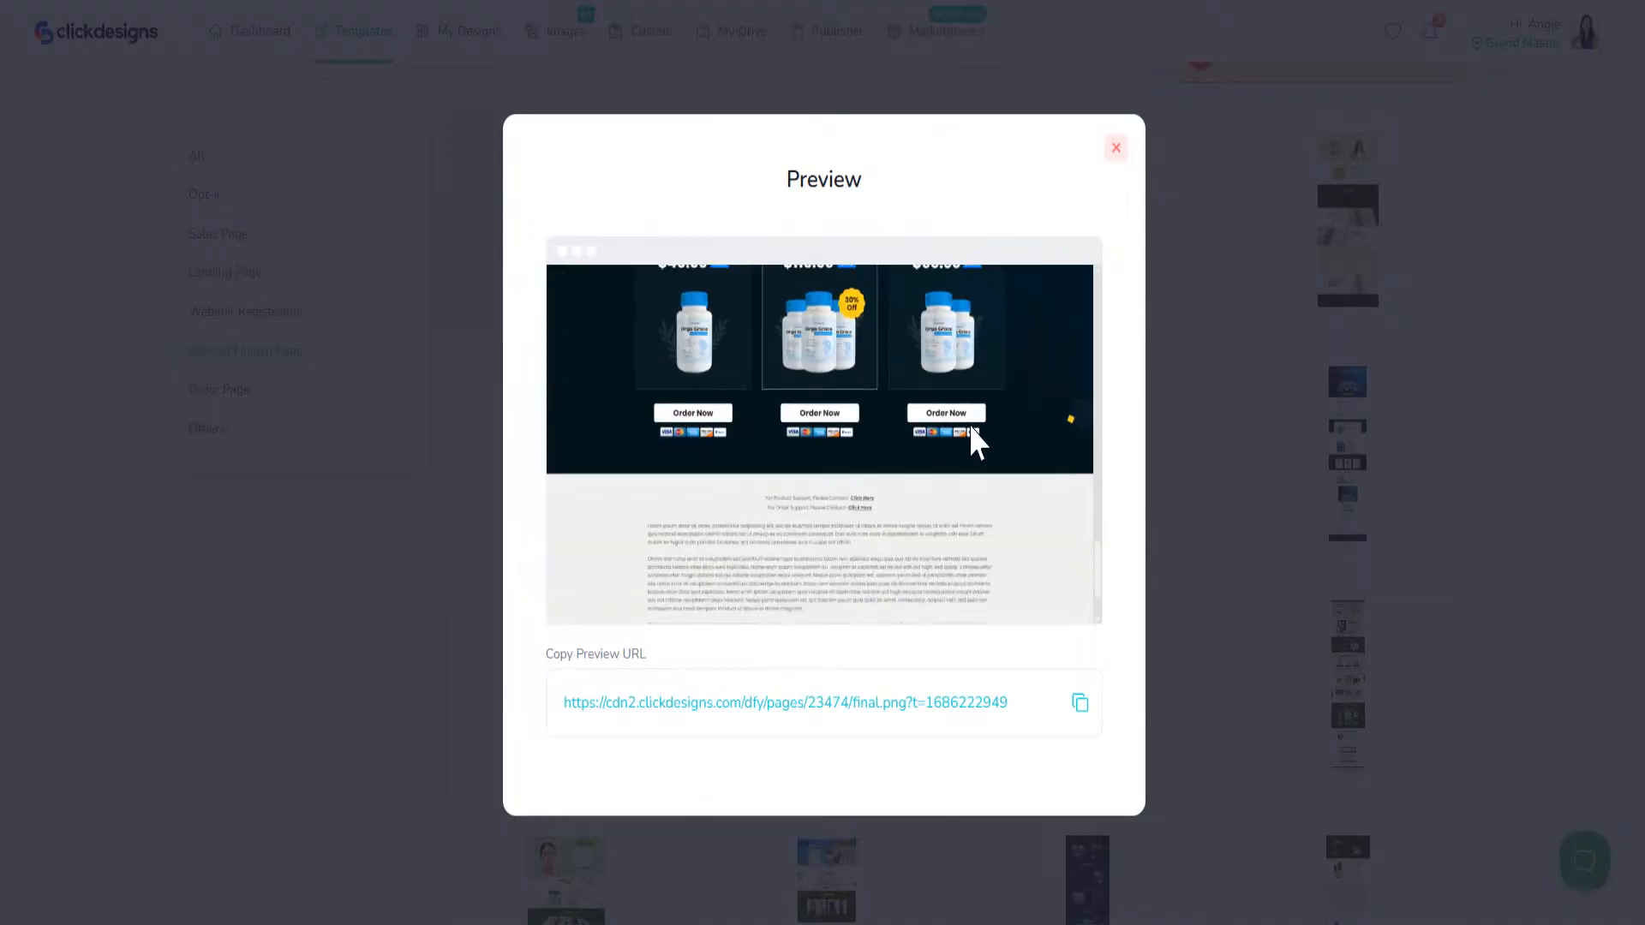
pyautogui.scroll(15, 968, 427)
pyautogui.click(1116, 148)
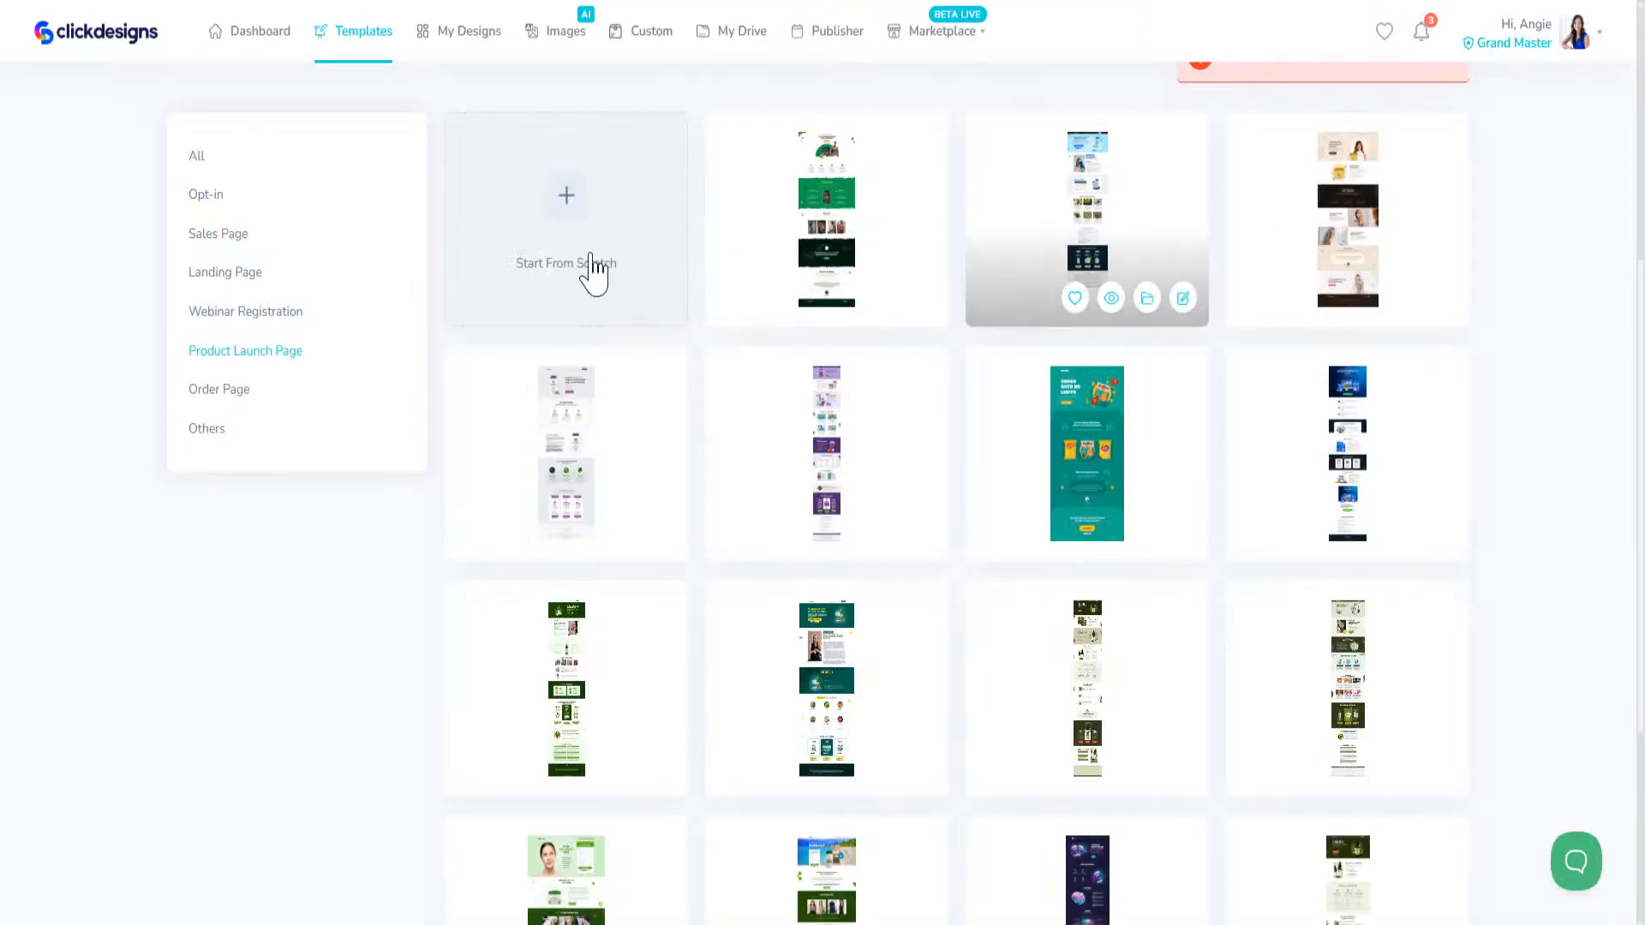
# Step: Preview the GlucoBalance dietary supplement launch page, look through its sections and close the preview
pyautogui.click(590, 533)
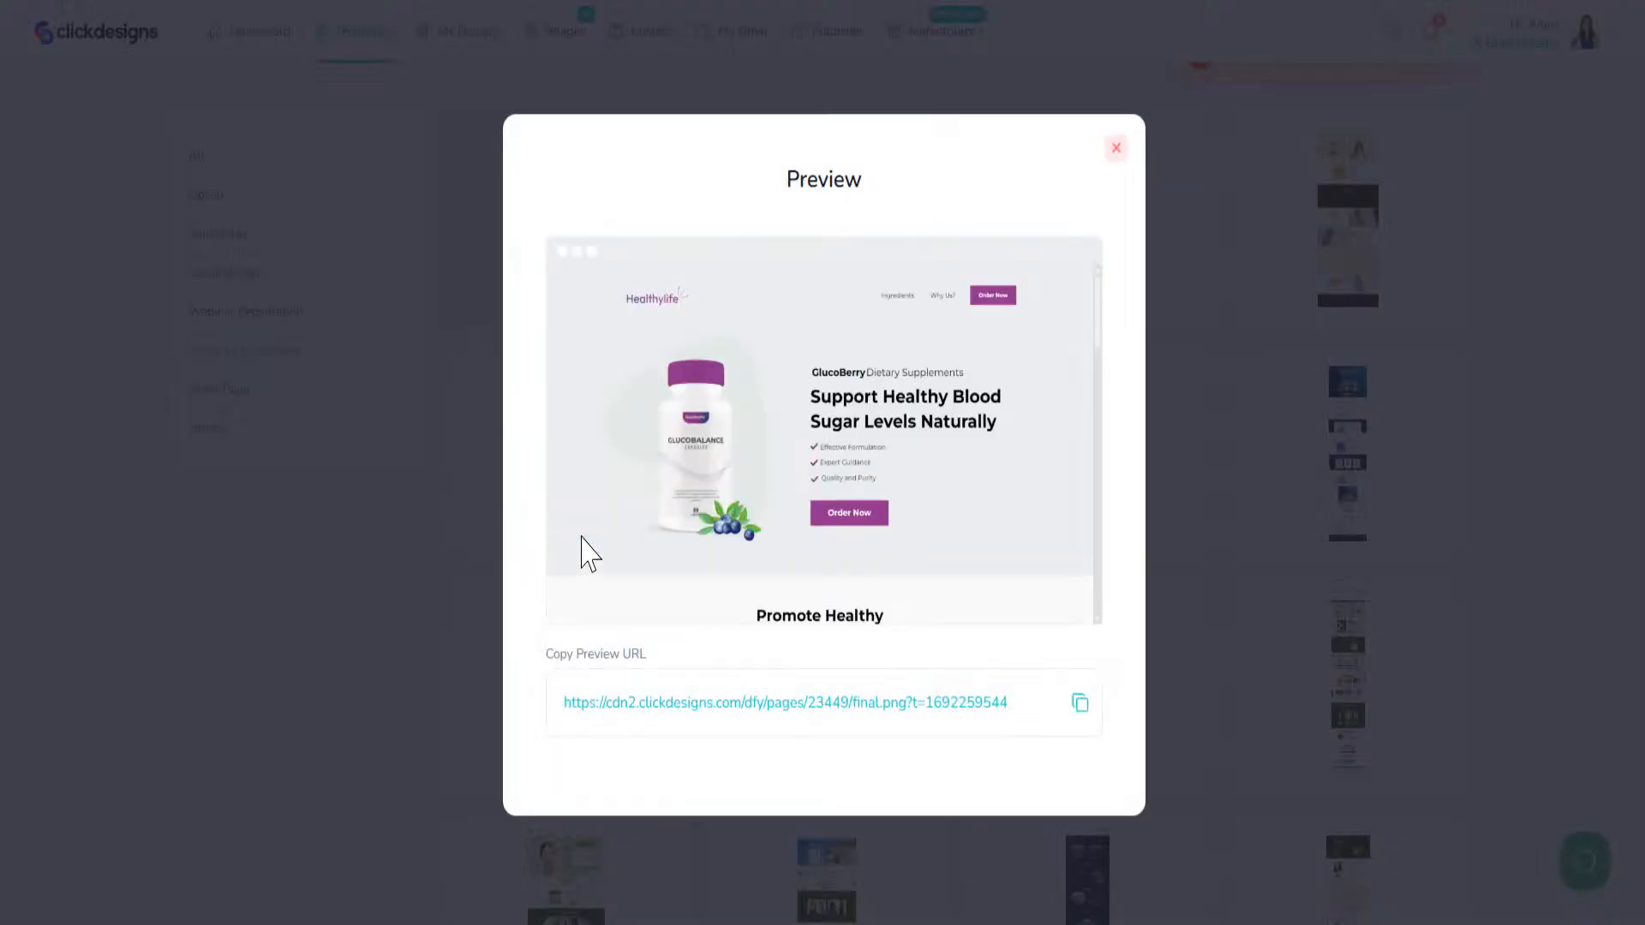
pyautogui.scroll(-10, 1002, 458)
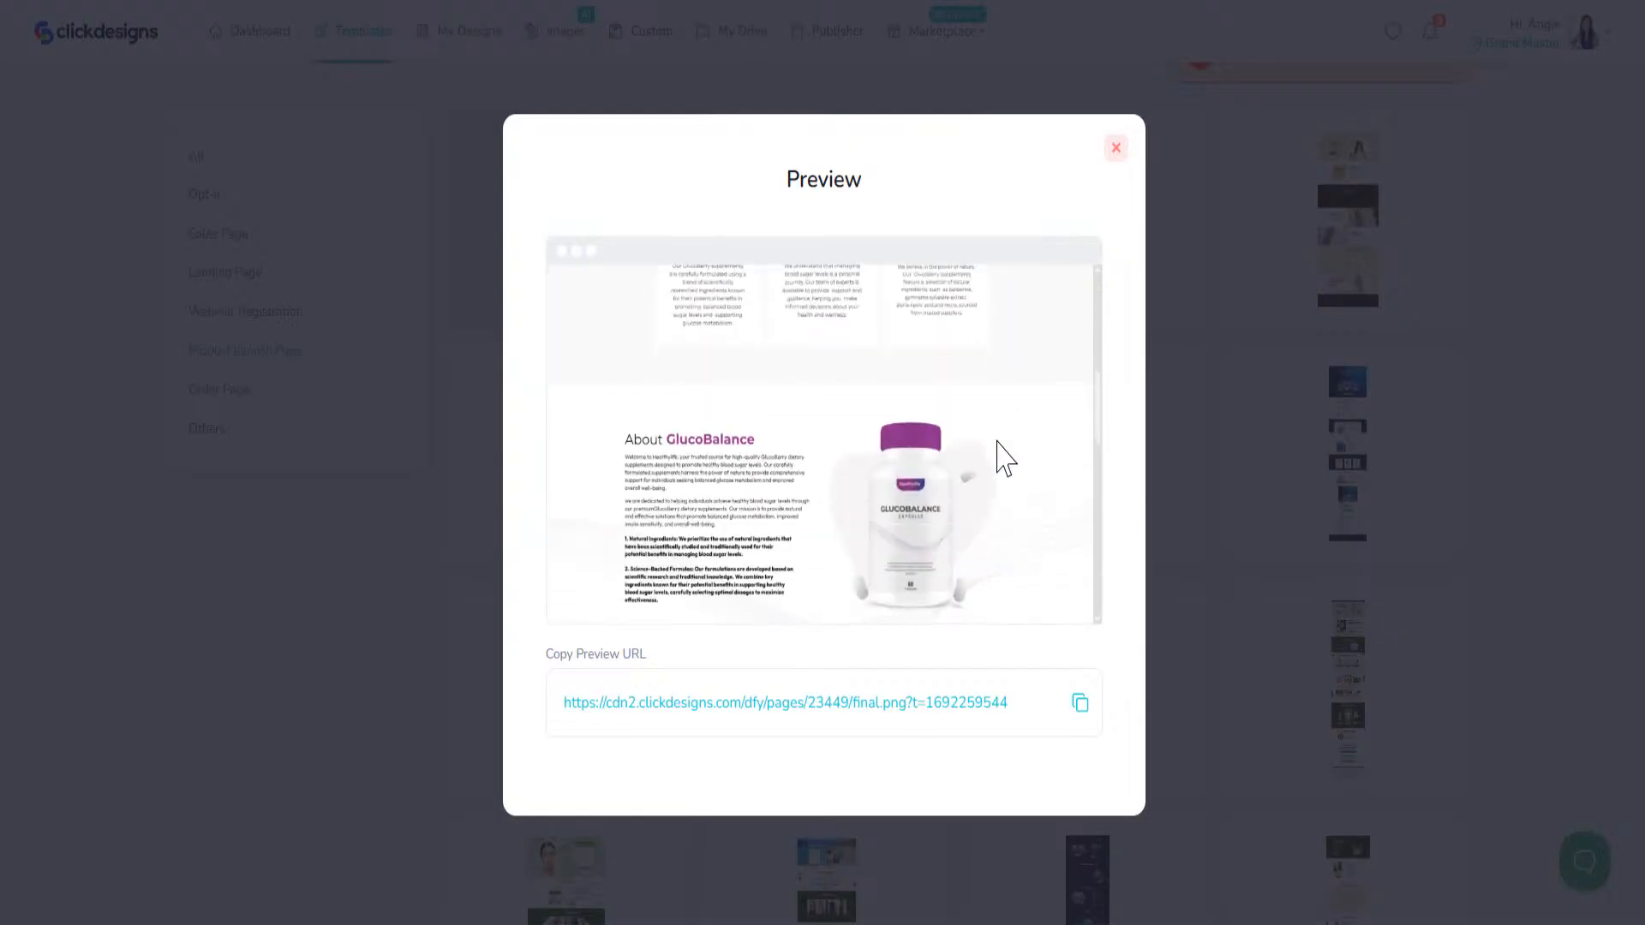
pyautogui.scroll(4, 999, 459)
pyautogui.click(1115, 148)
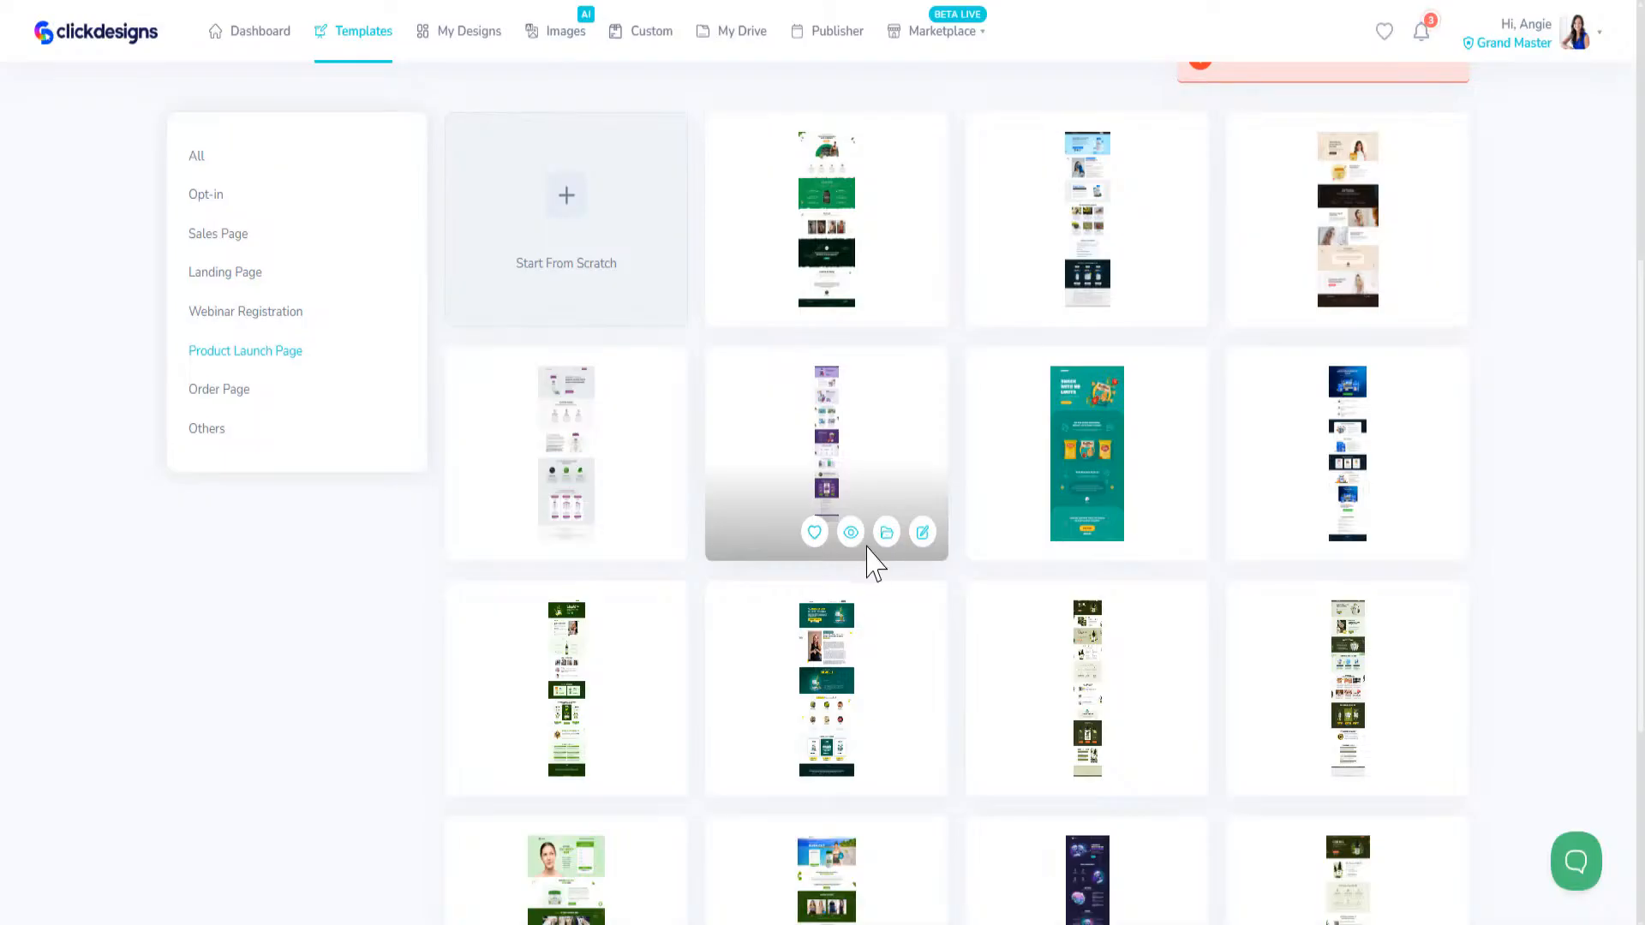
# Step: Preview the purple Zinc Gummies product launch page, look through its sections and close the preview
pyautogui.click(851, 532)
pyautogui.scroll(-5, 852, 551)
pyautogui.scroll(5, 864, 510)
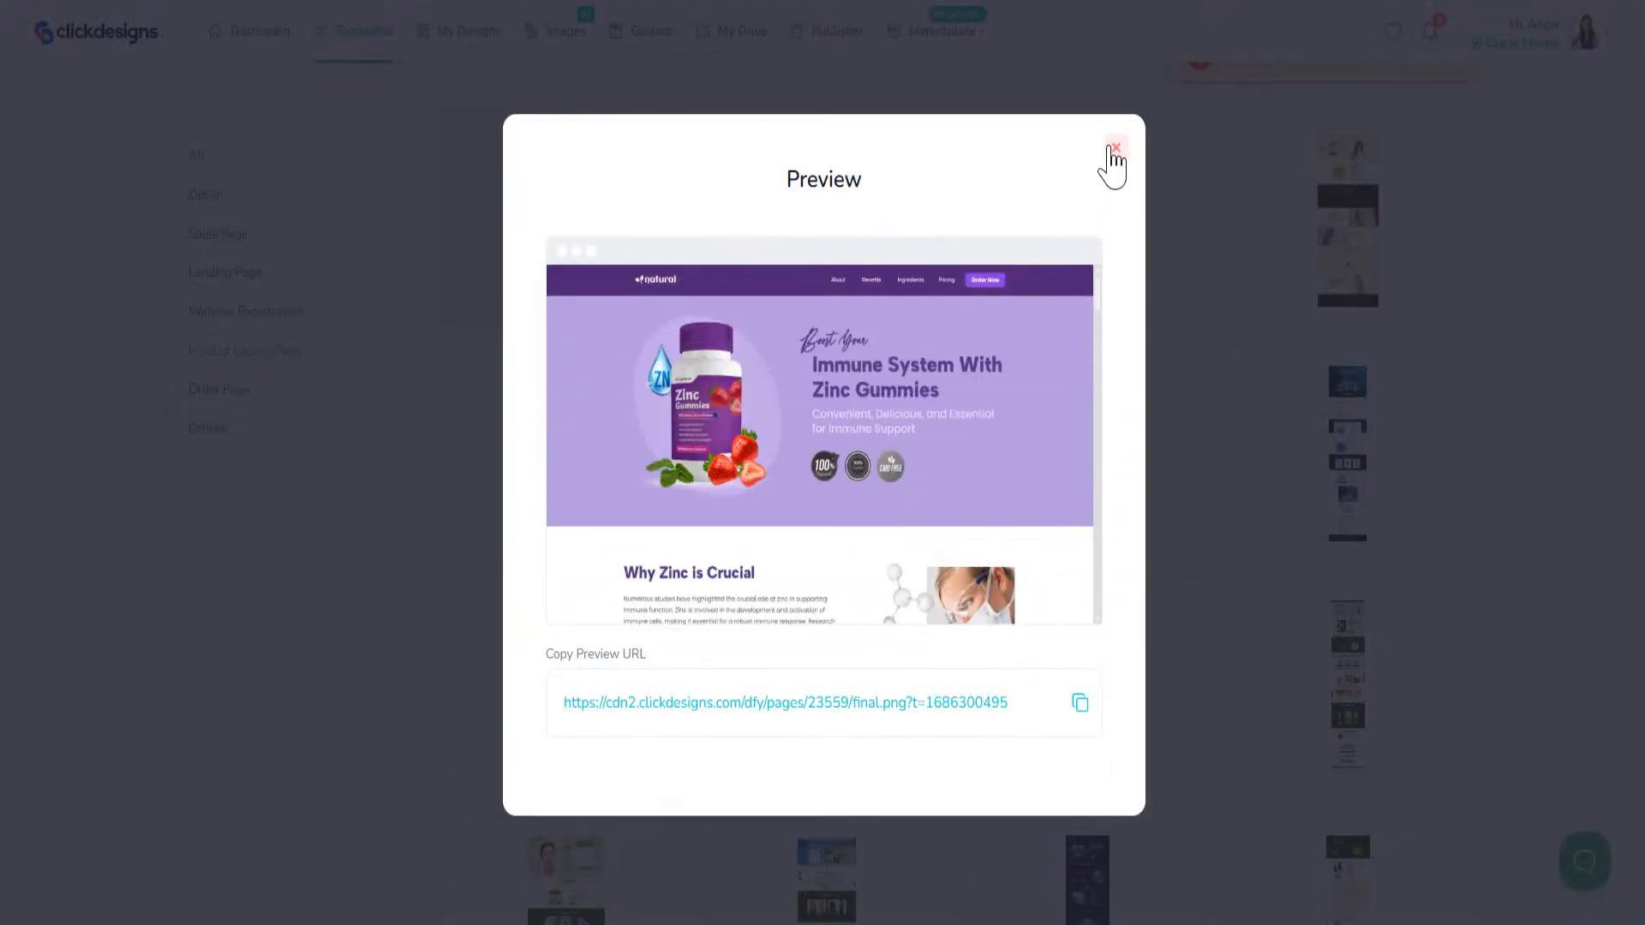
pyautogui.click(1116, 148)
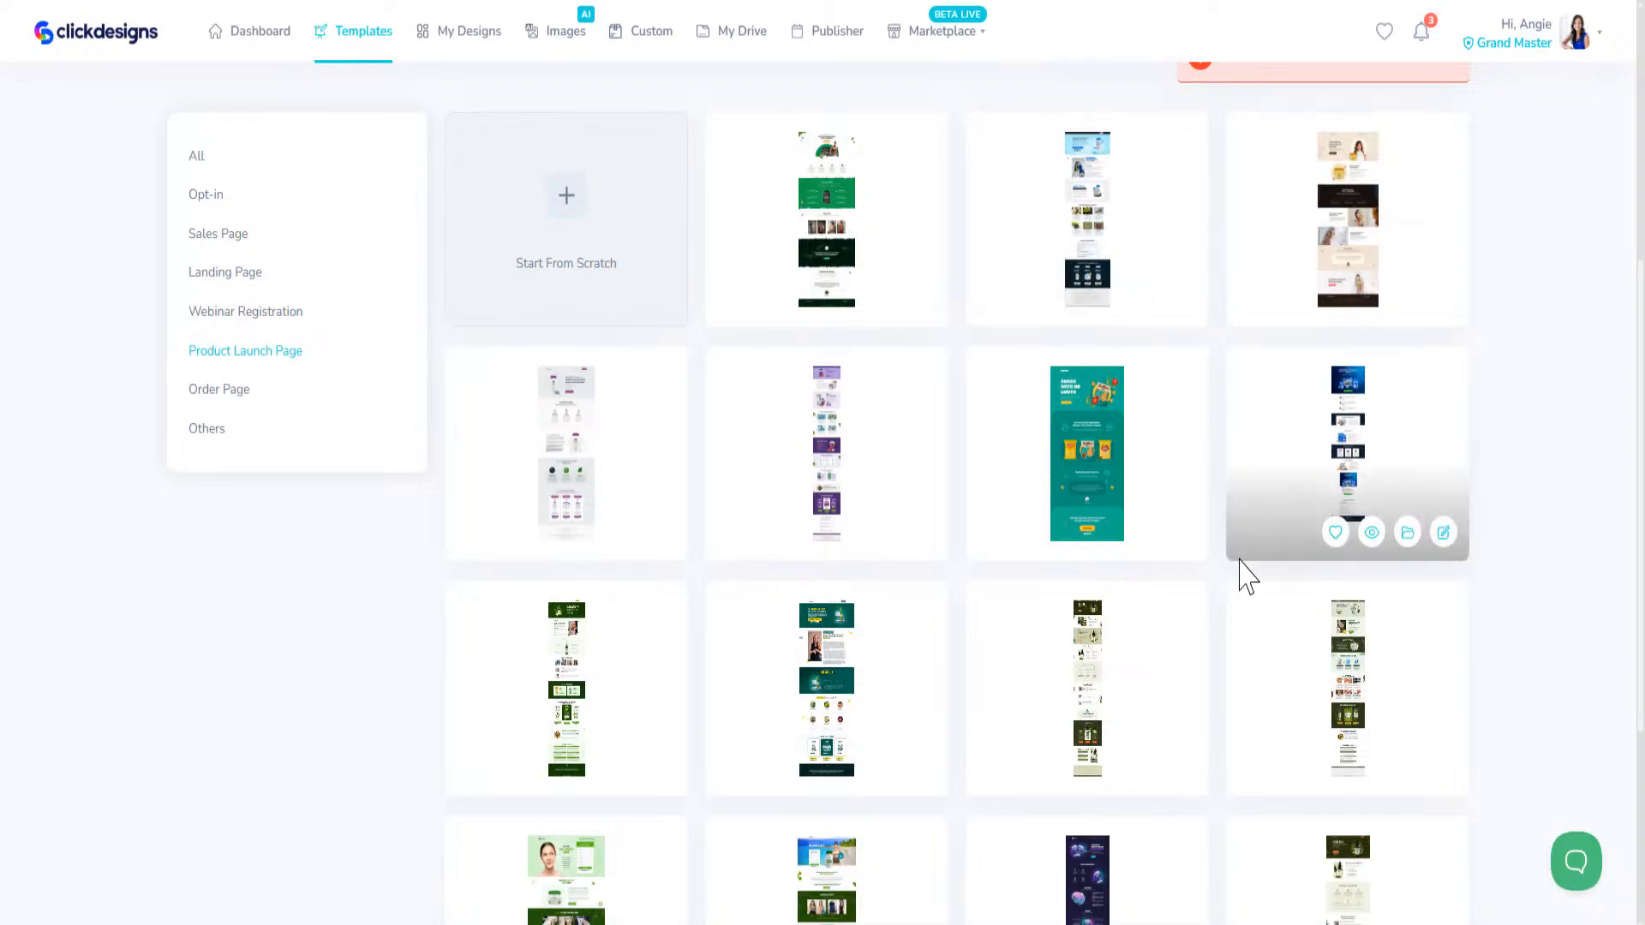
# Step: Preview the teal Ruffles chips launch page, look through it to its final call to action and close the preview
pyautogui.moveTo(1140, 540)
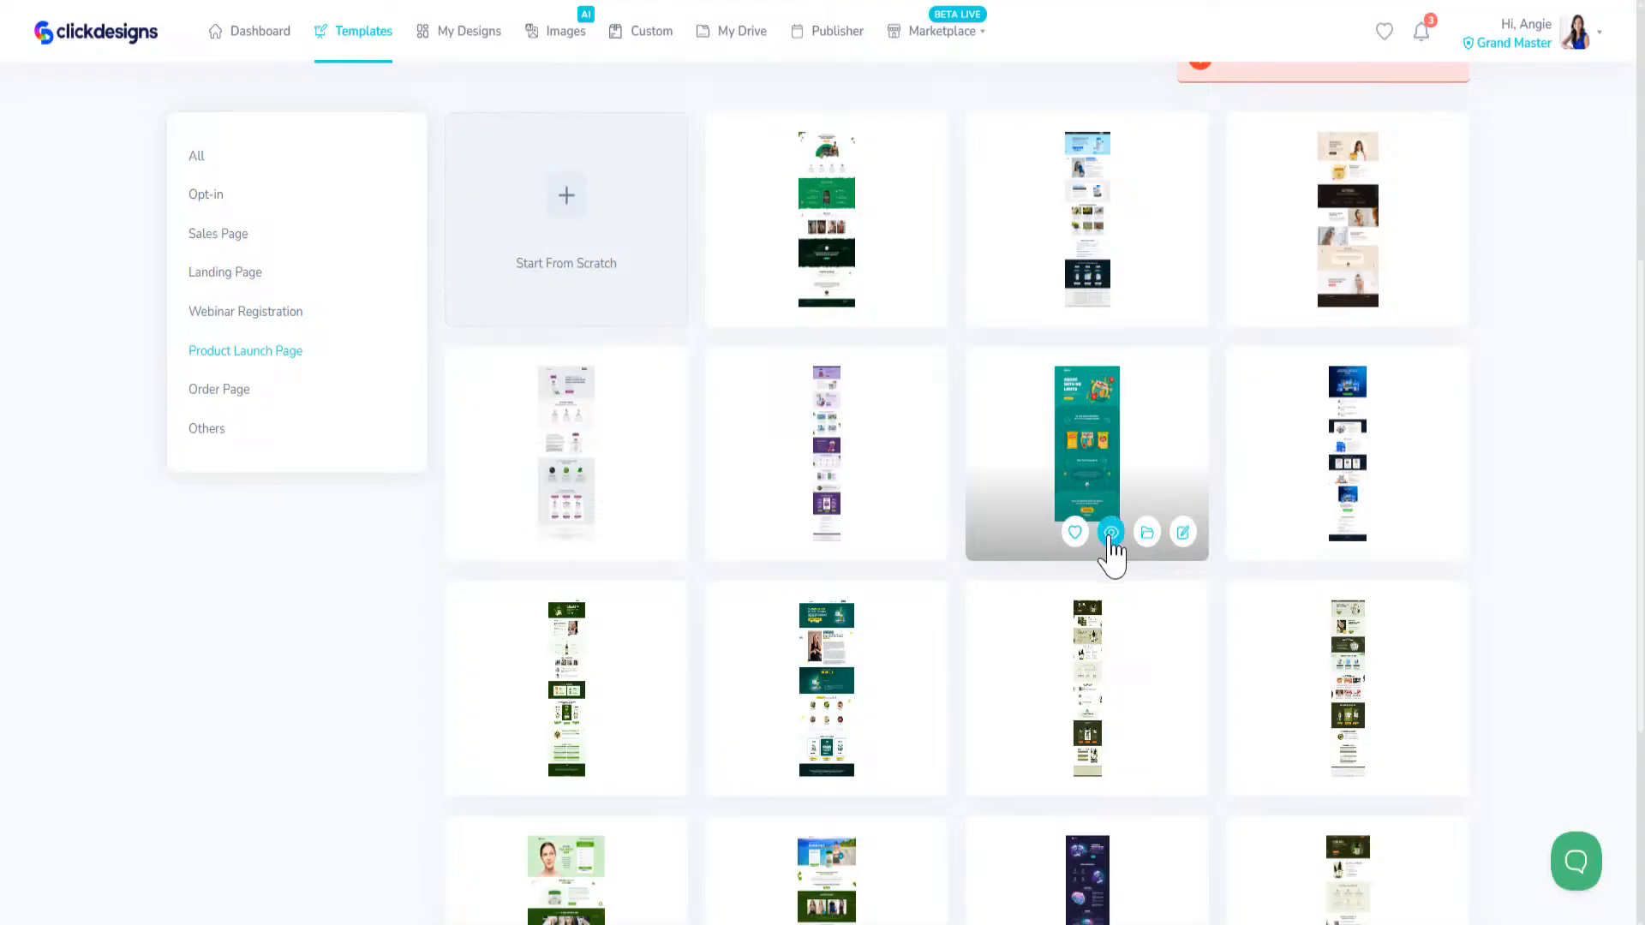
pyautogui.click(1111, 533)
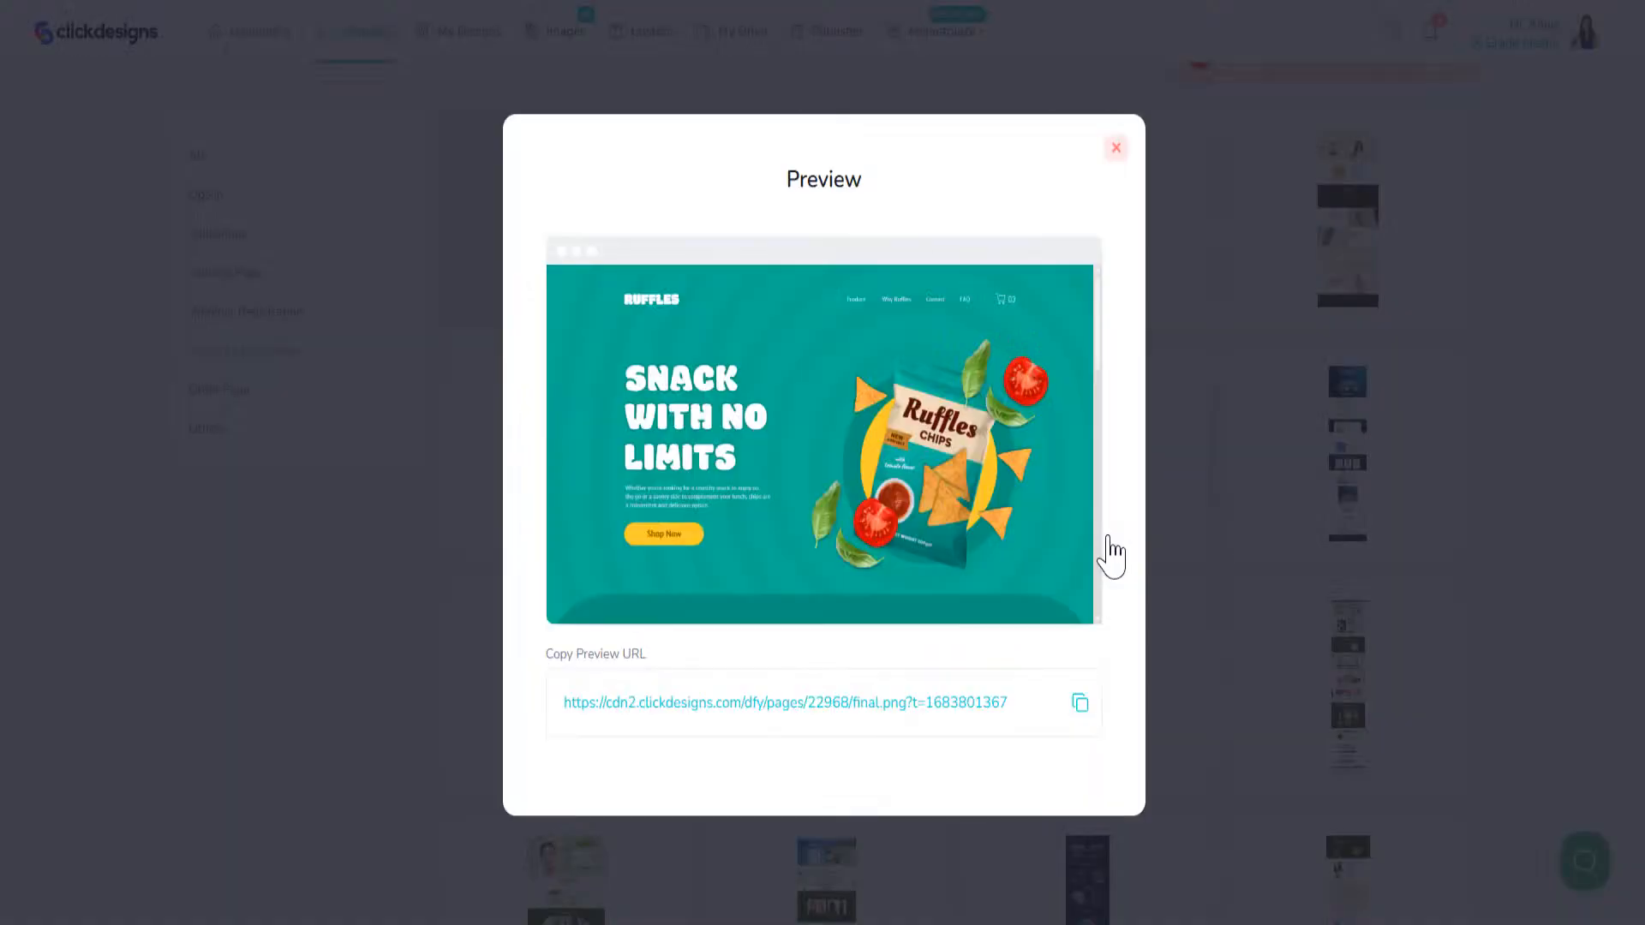
pyautogui.scroll(-10, 936, 512)
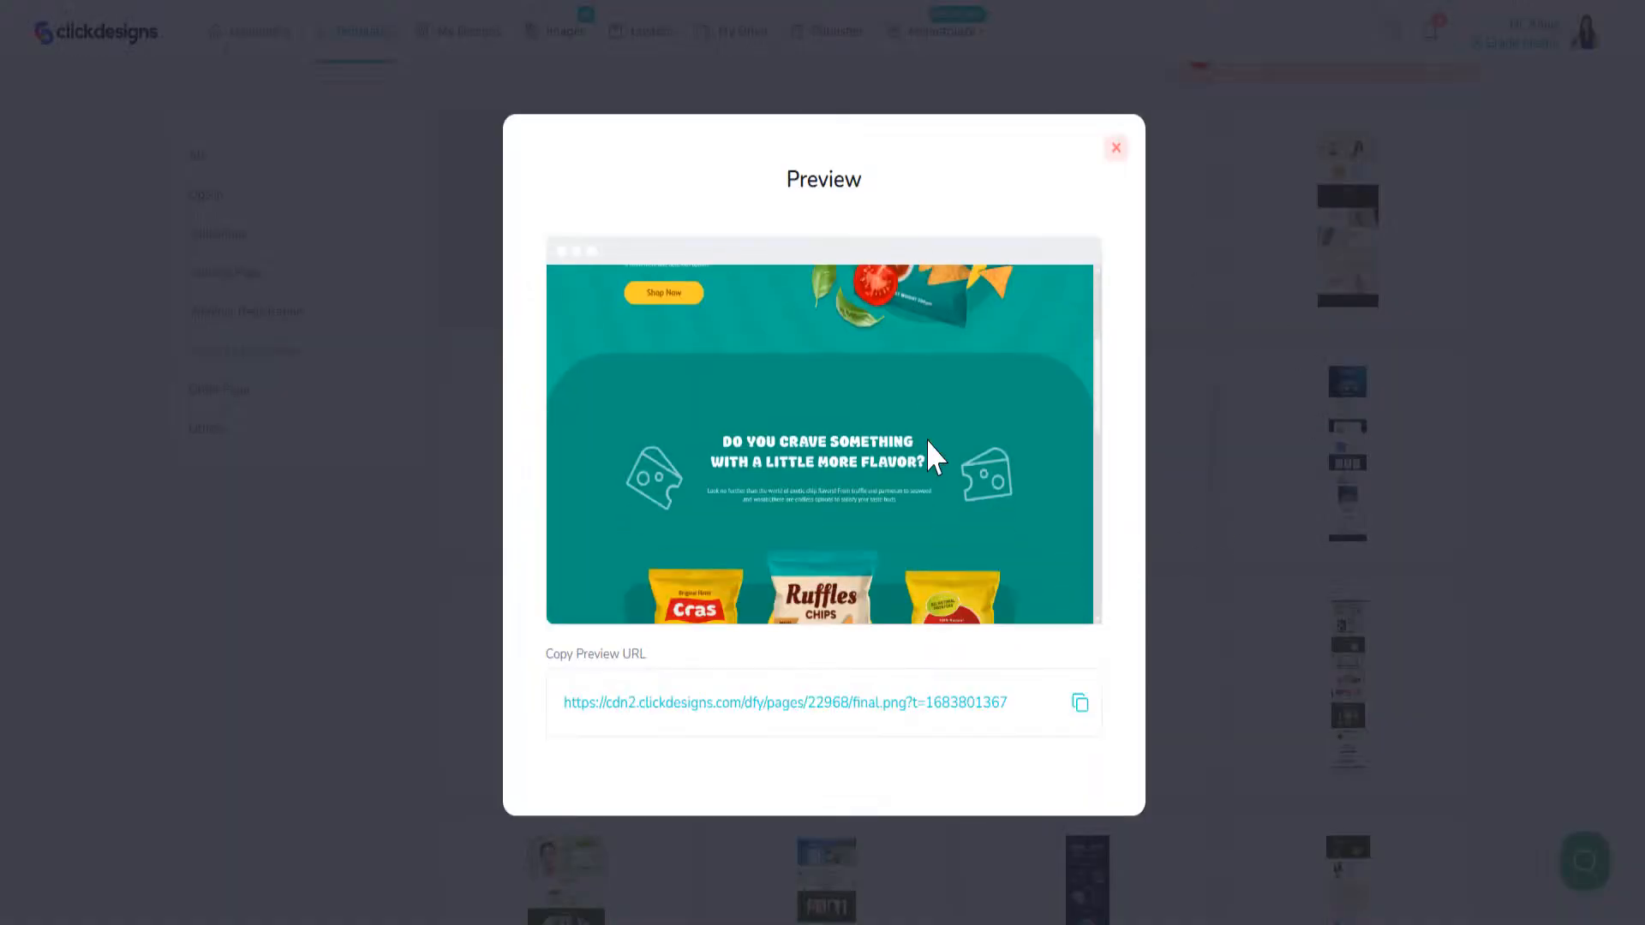
pyautogui.scroll(10, 934, 459)
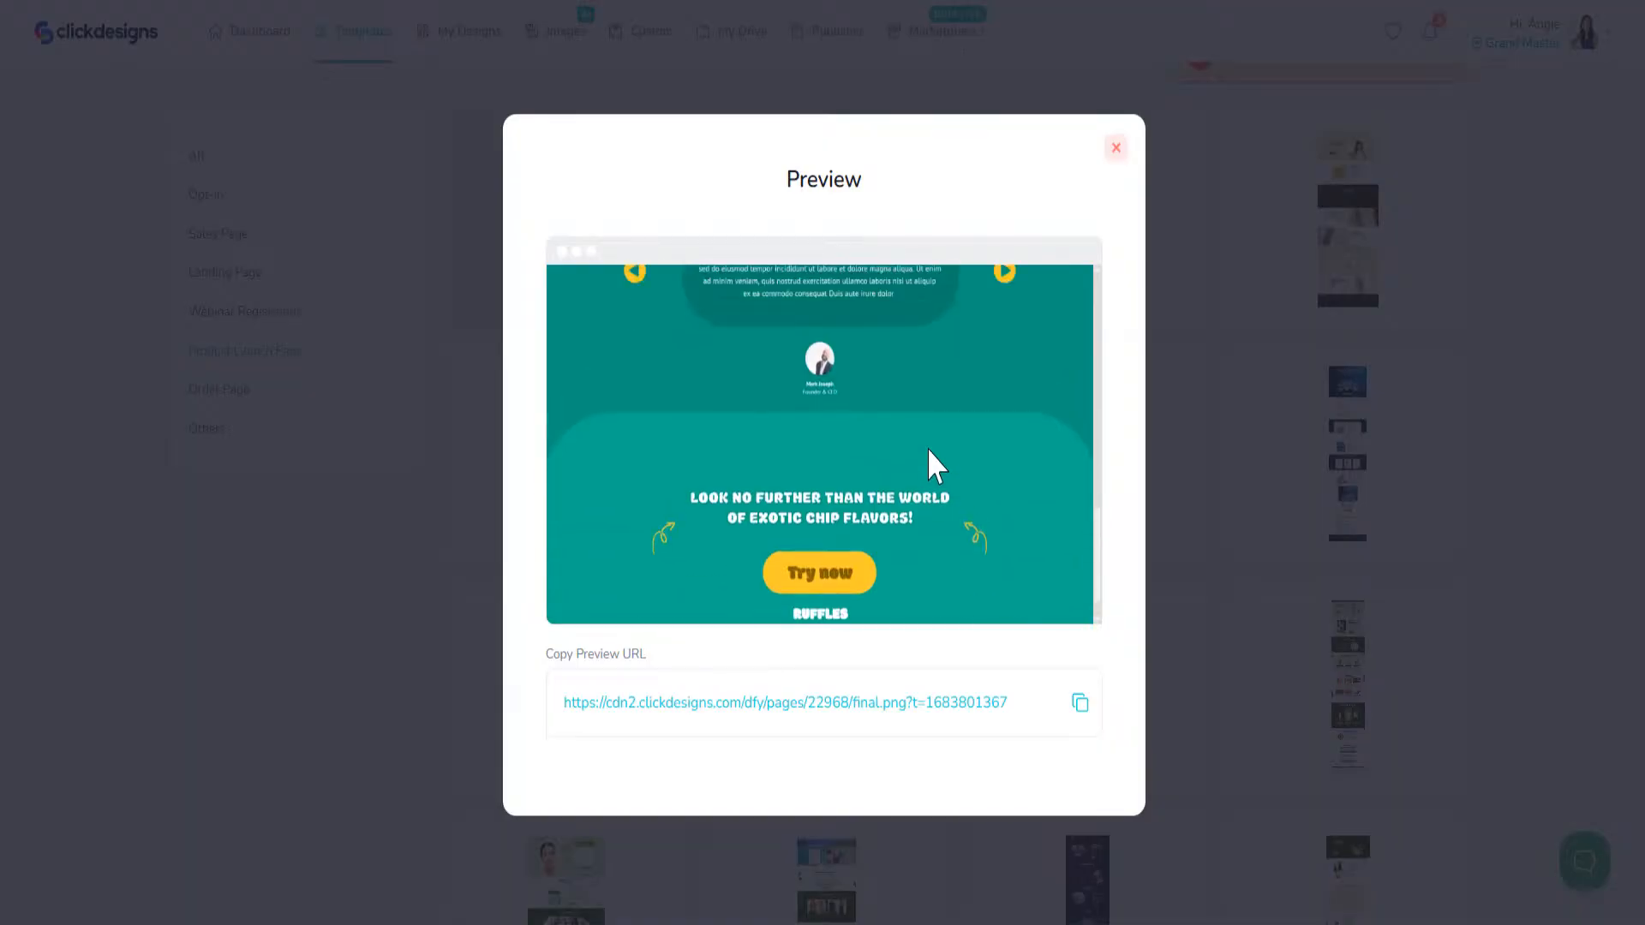
pyautogui.click(1117, 150)
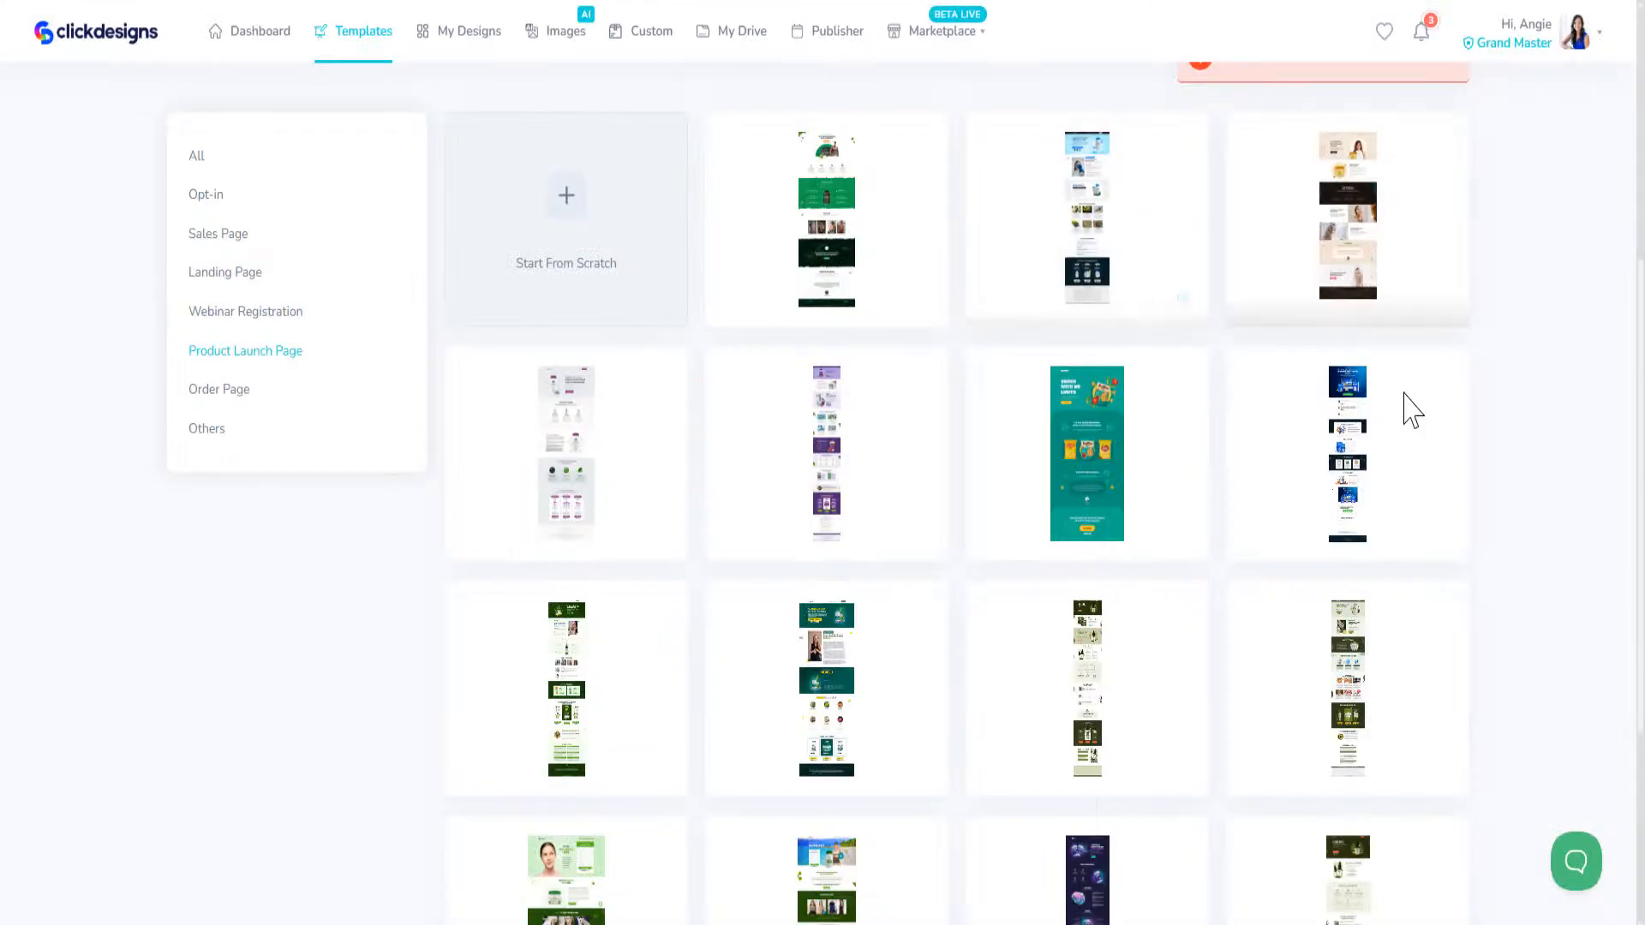
# Step: Preview the blue Social Media Mastery launch page, look over its hero and testimonial sections and close the preview
pyautogui.click(1368, 537)
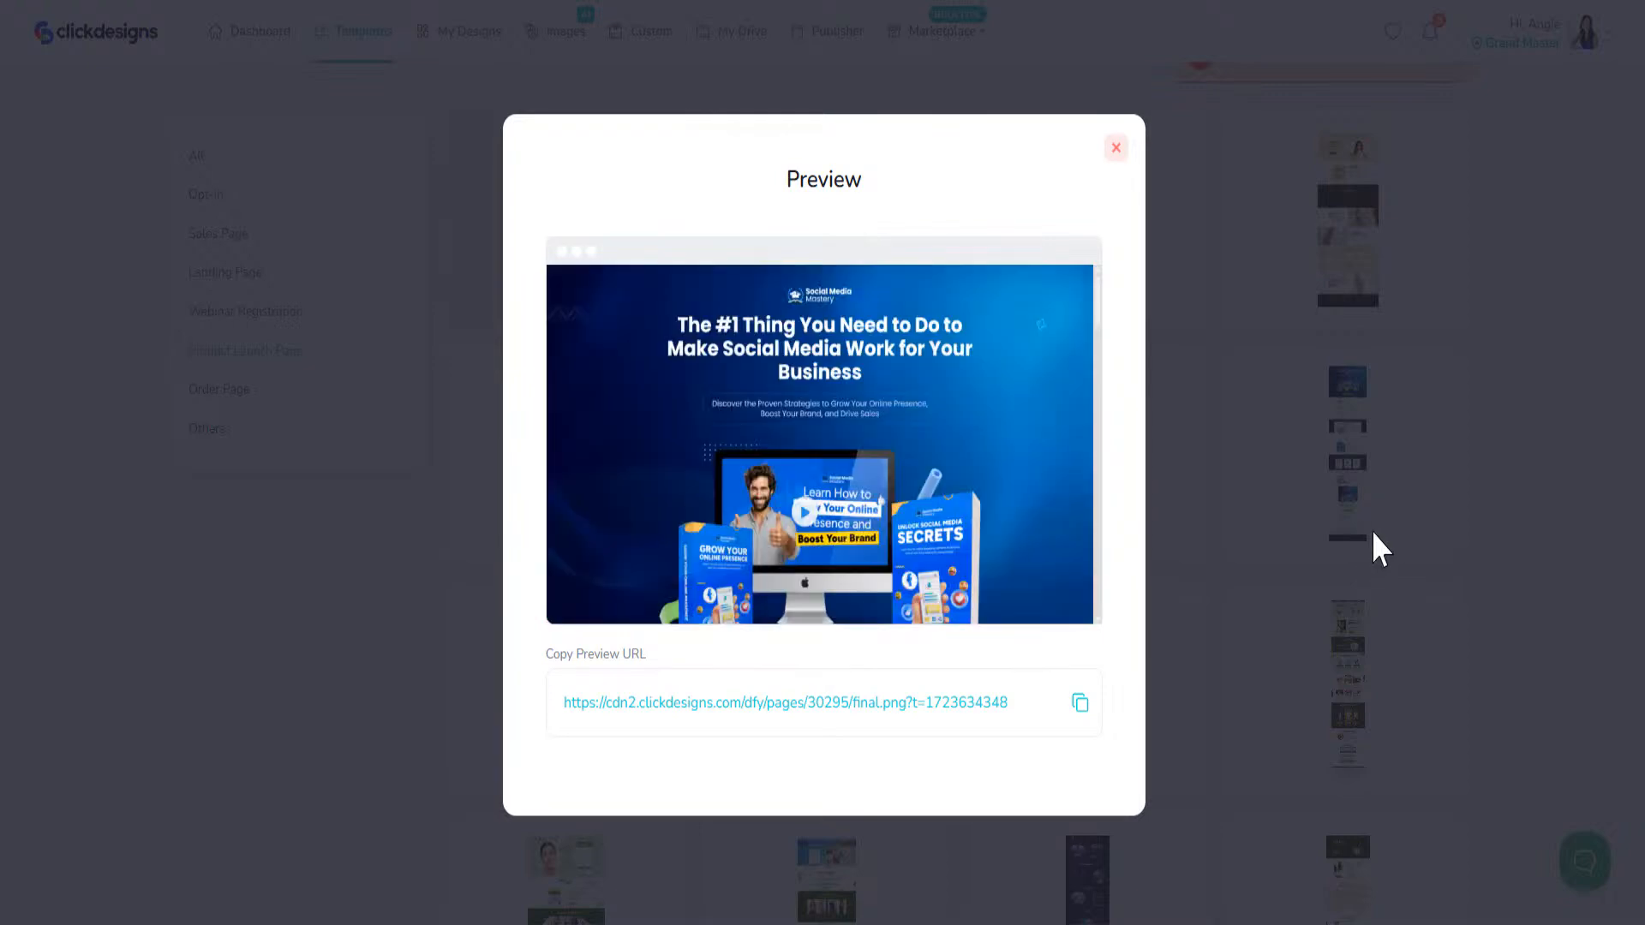
pyautogui.scroll(-5, 956, 361)
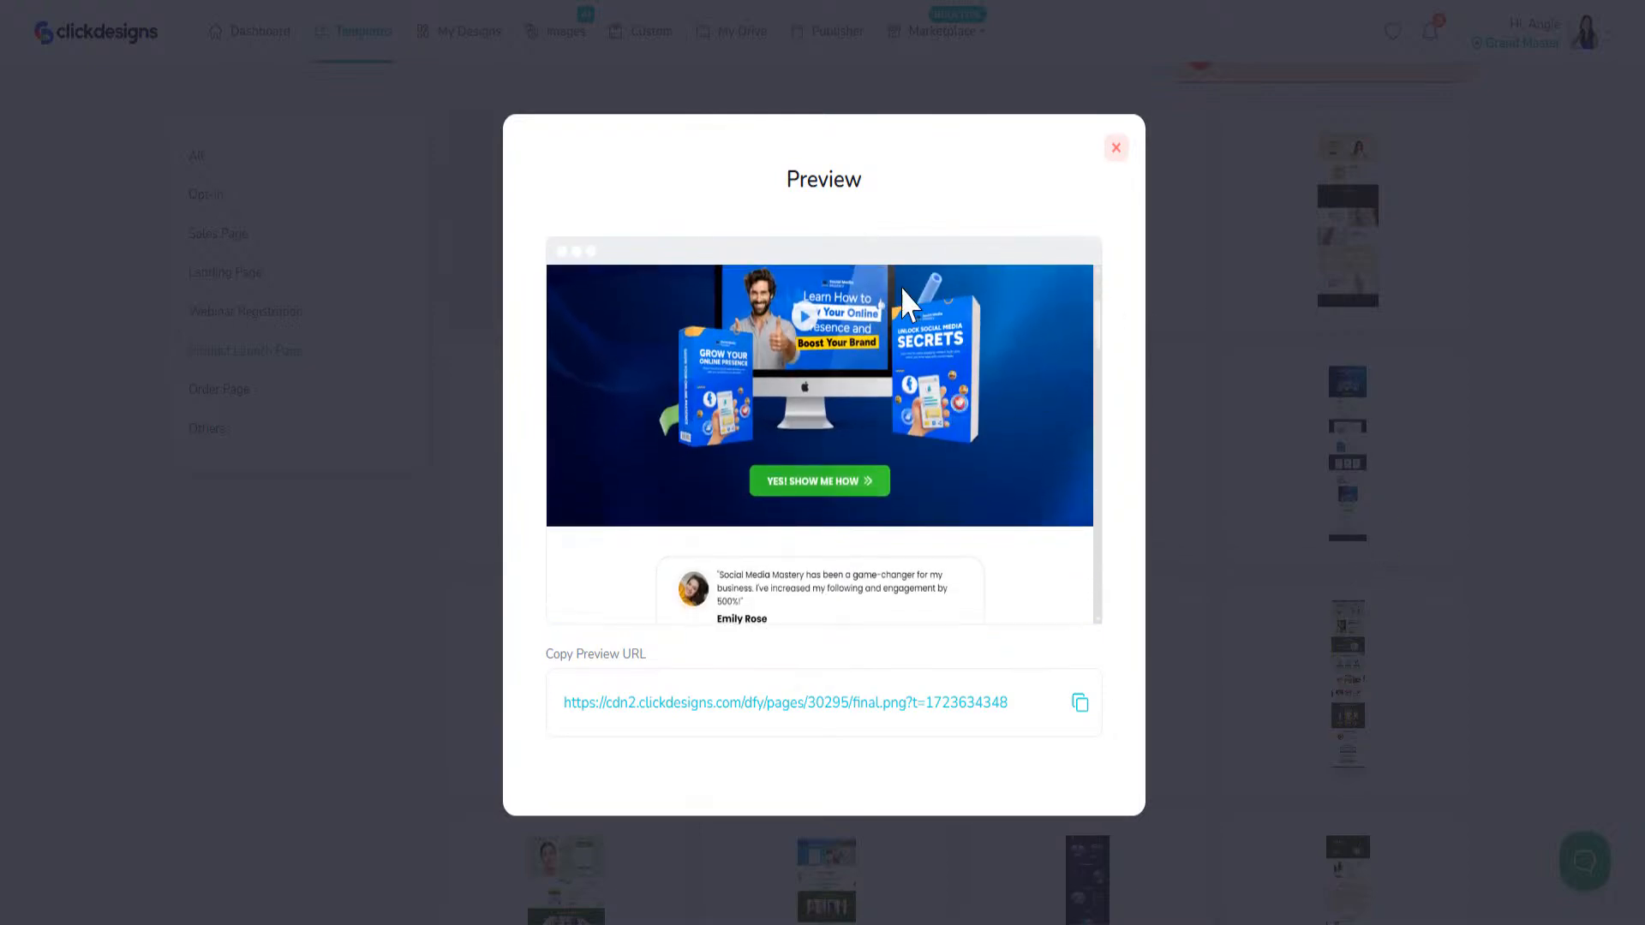
pyautogui.scroll(5, 910, 390)
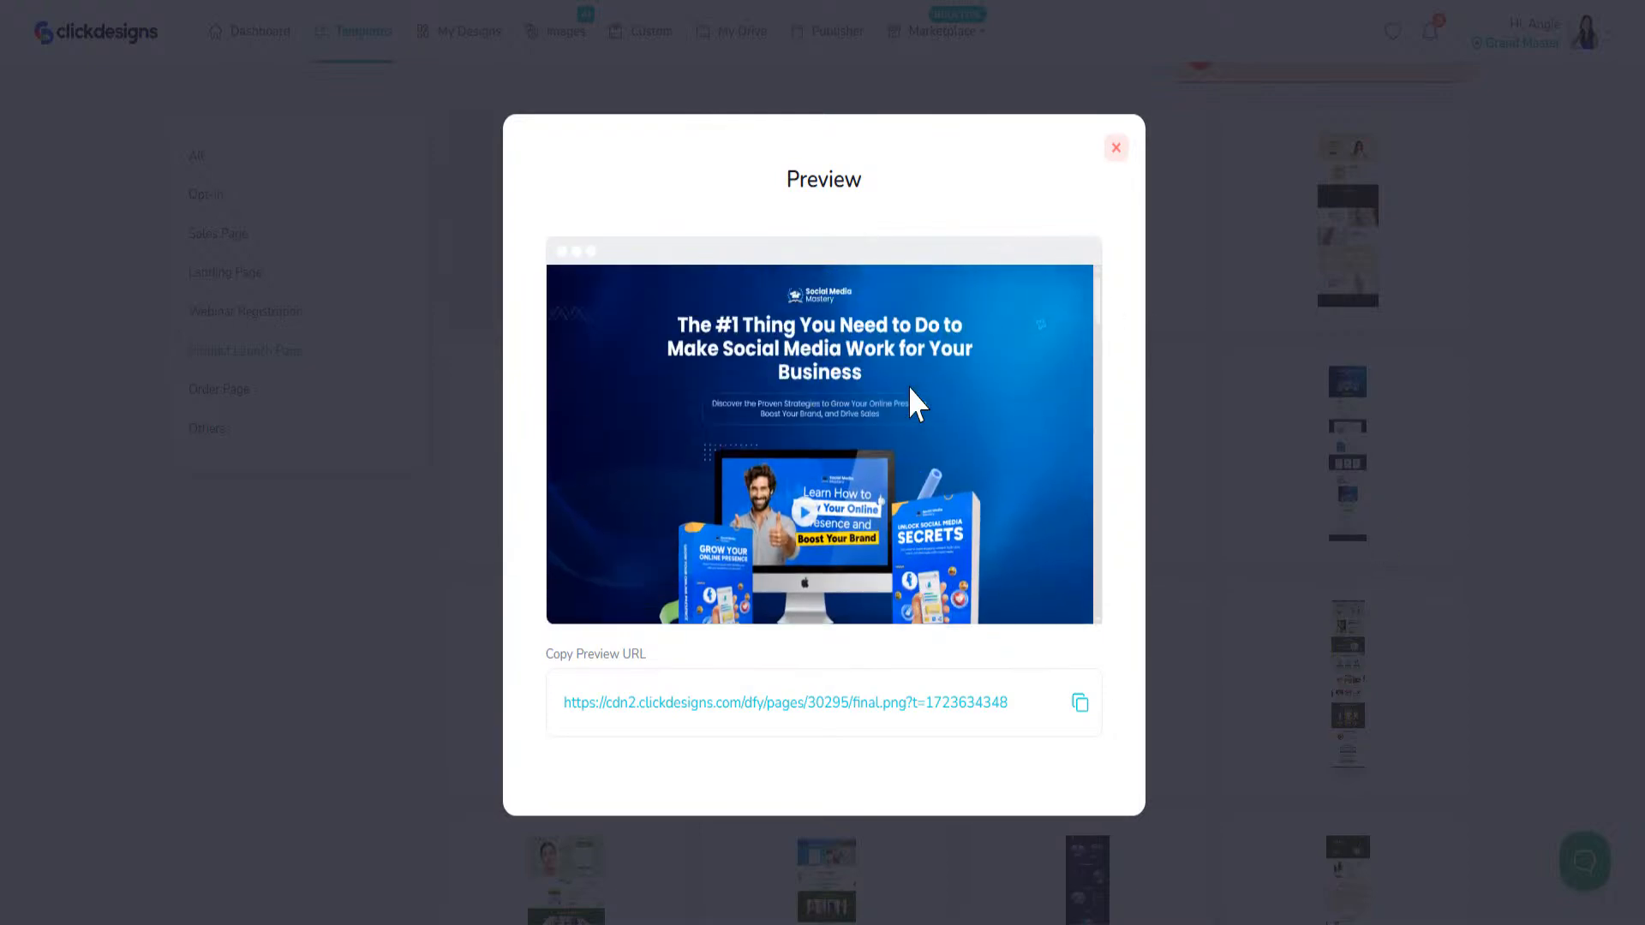
pyautogui.click(1114, 148)
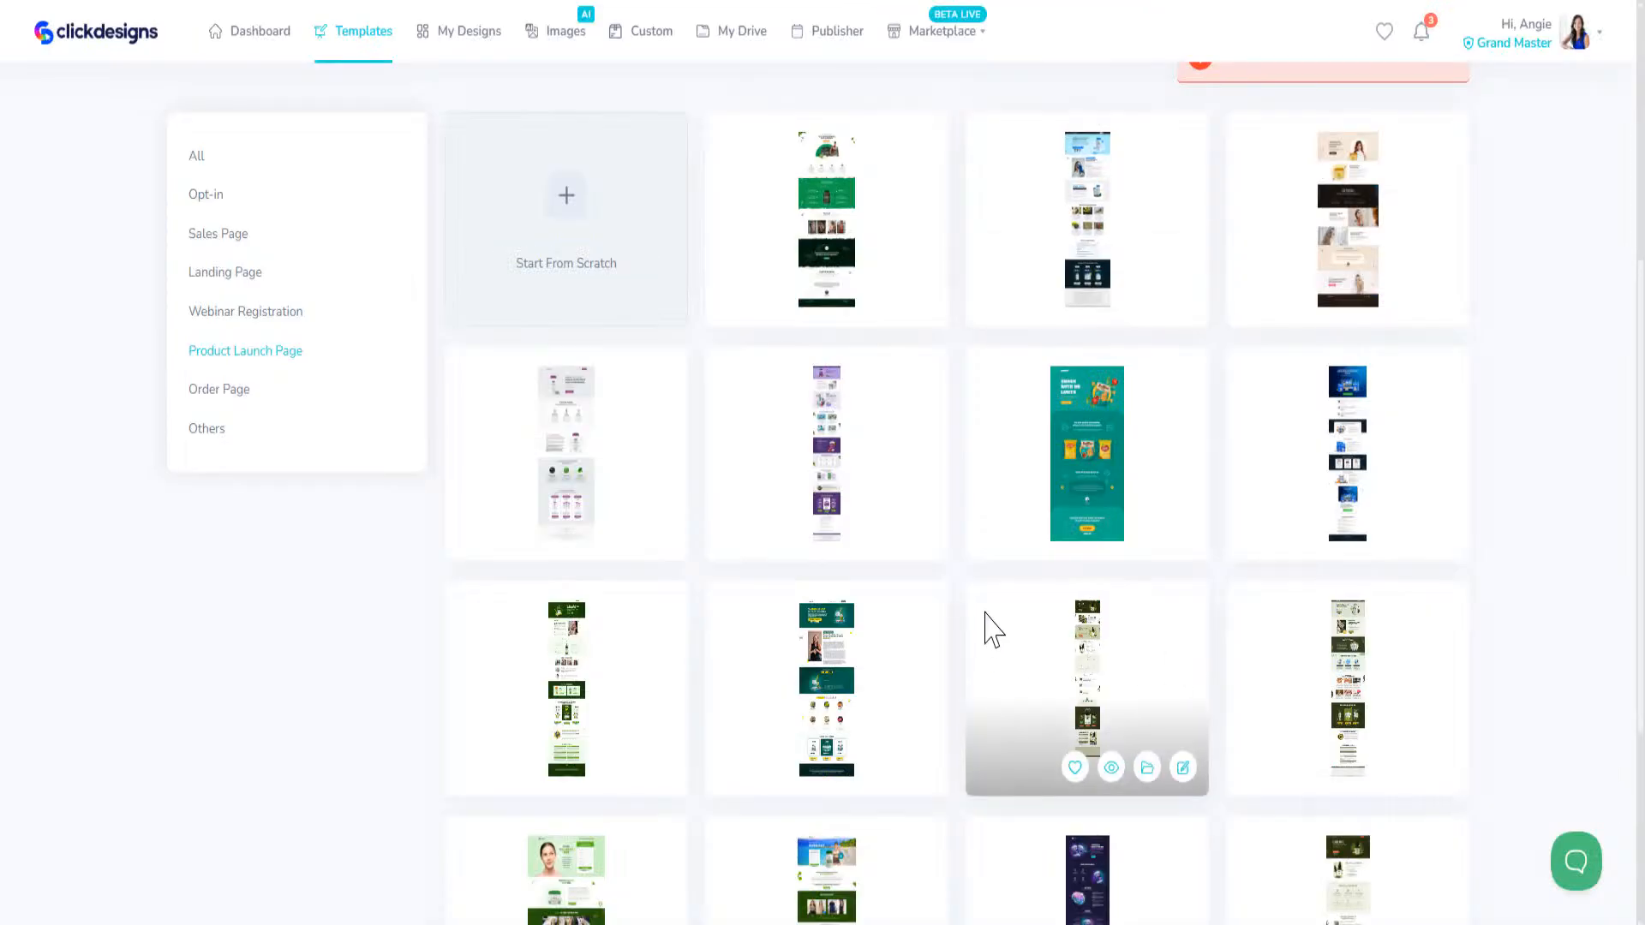
# Step: Preview the green youthful skin product launch page further down the template list, look through it and close the preview
pyautogui.scroll(-4, 992, 629)
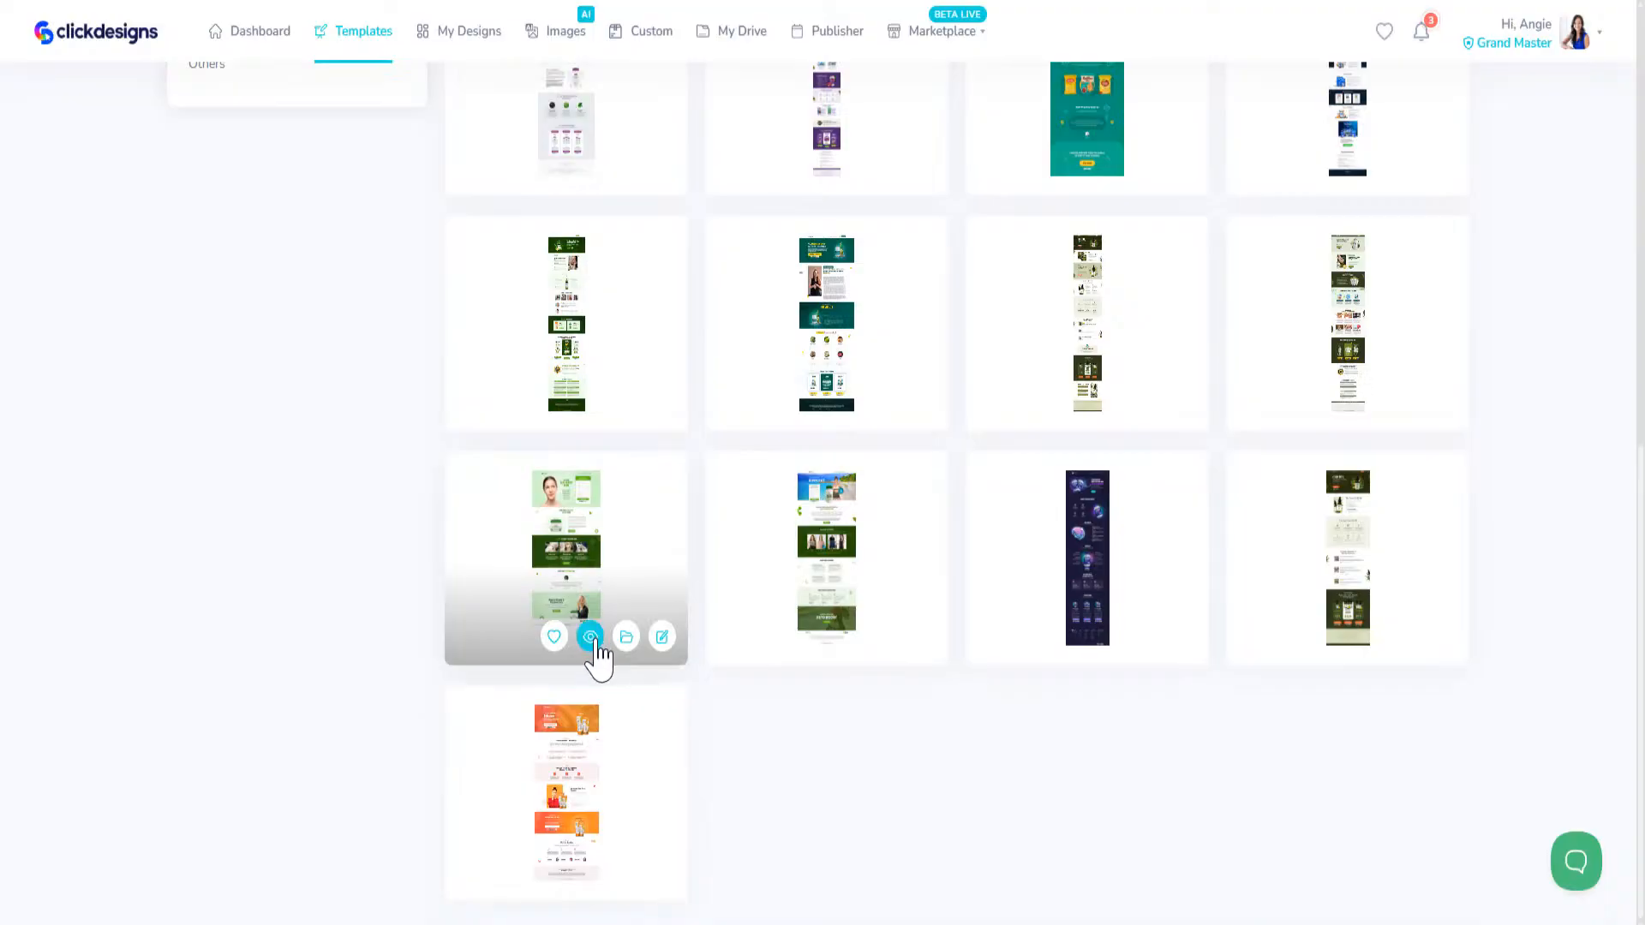
pyautogui.click(591, 638)
pyautogui.scroll(-5, 723, 513)
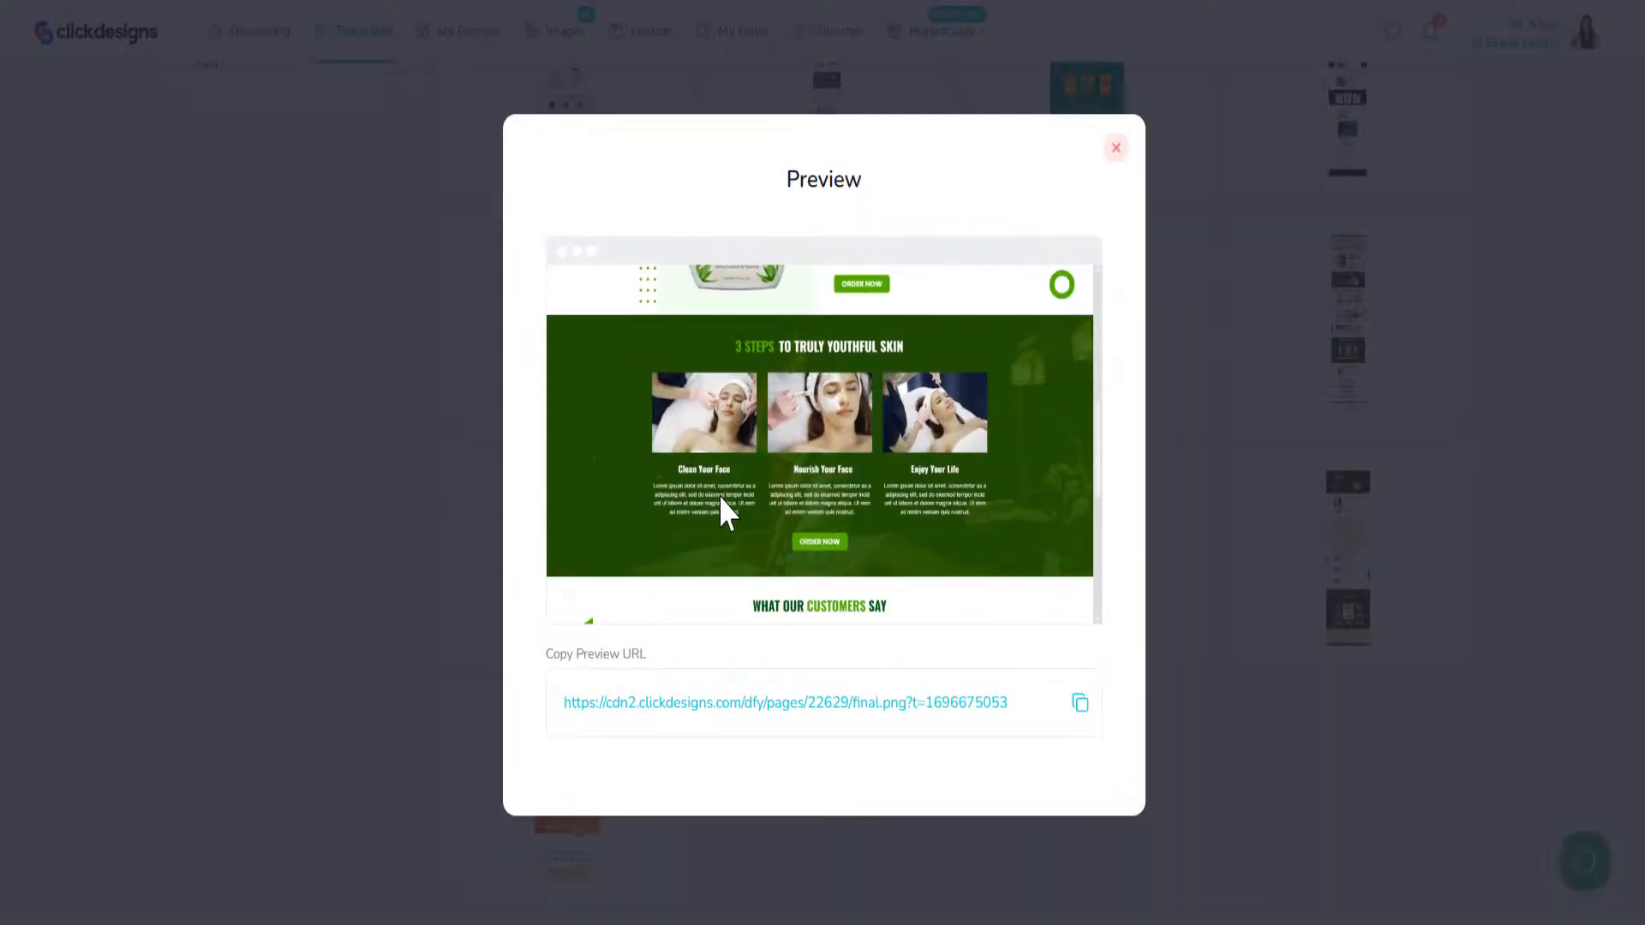
pyautogui.scroll(3, 709, 487)
pyautogui.click(1113, 149)
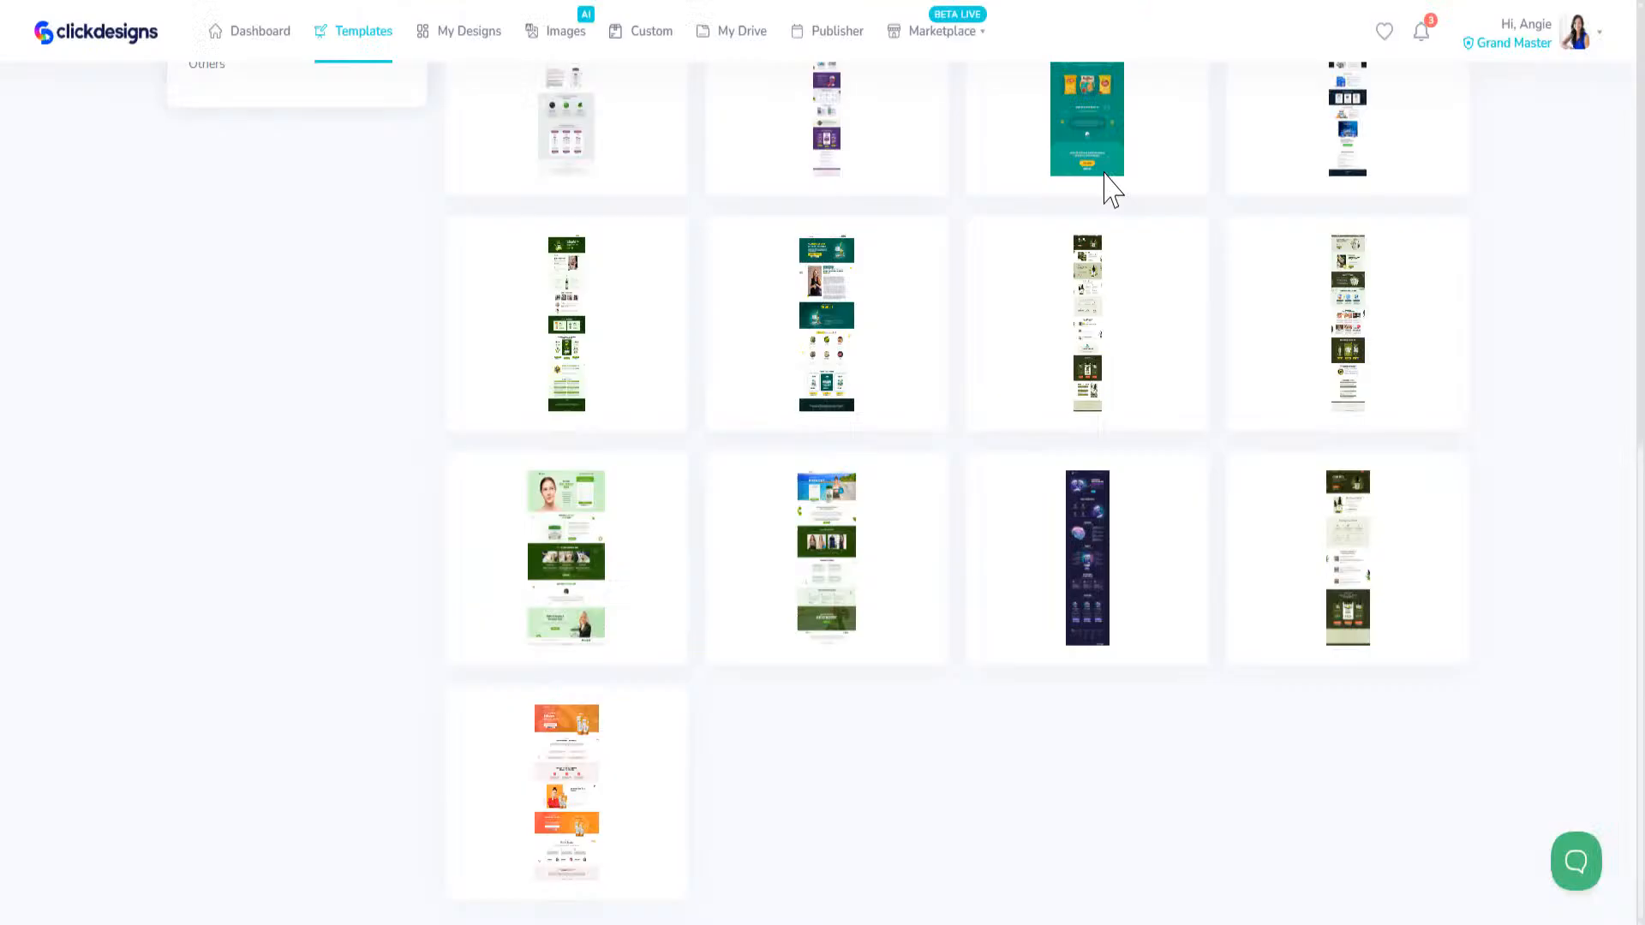
# Step: Preview the Keto Boost product launch page, look through its opening sections and close the preview
pyautogui.click(848, 636)
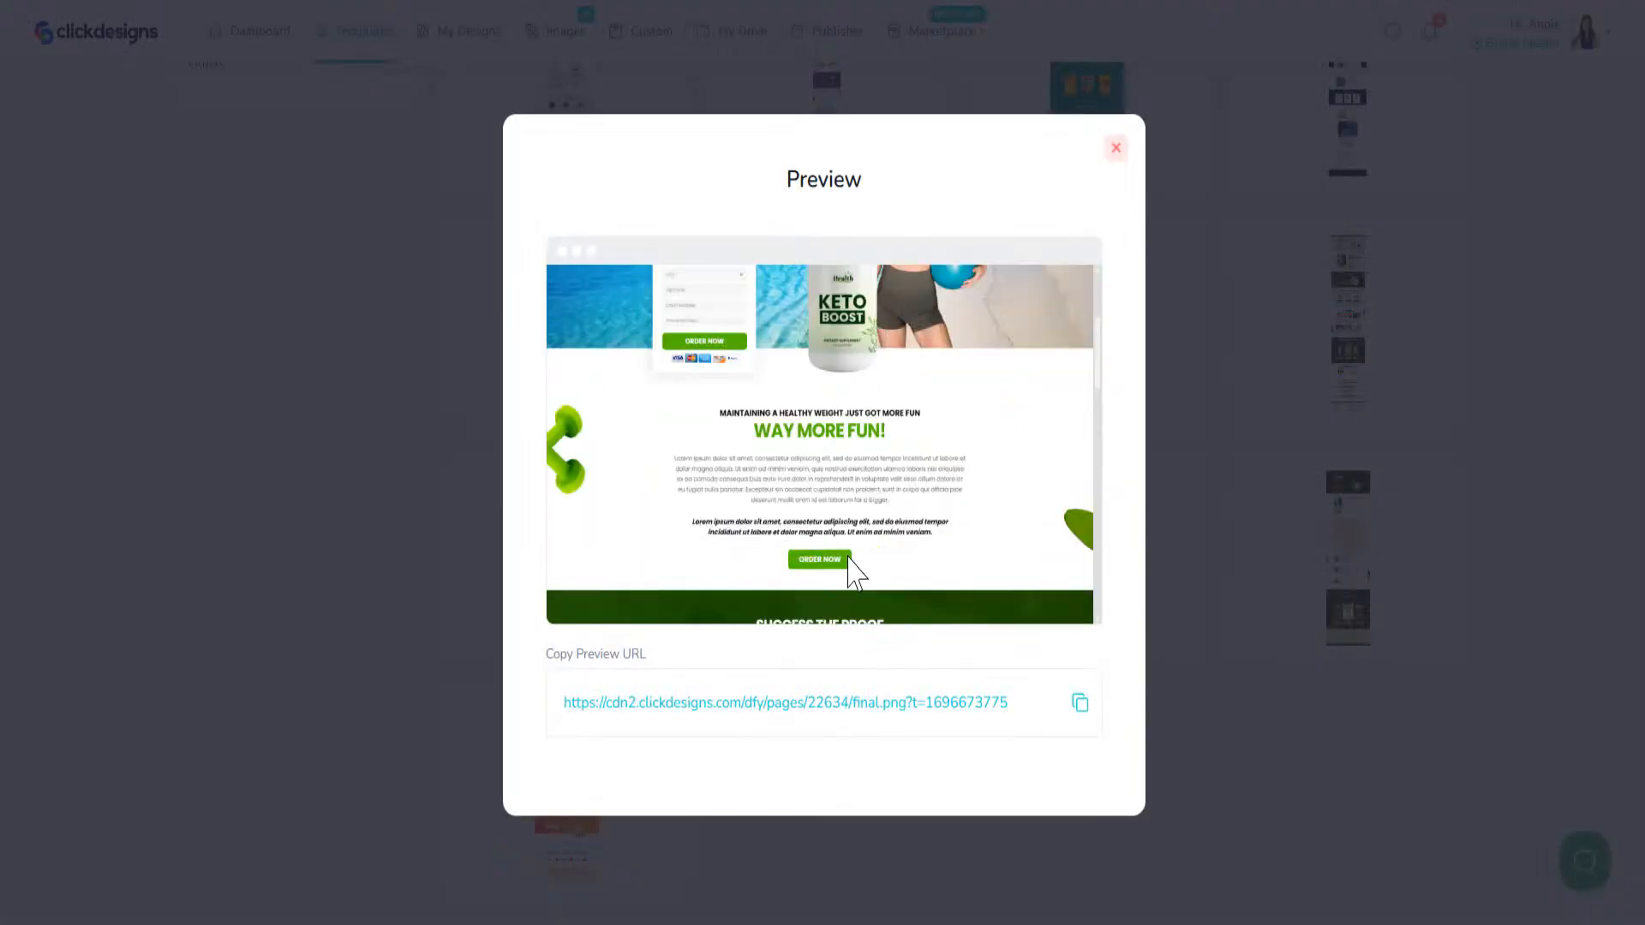
pyautogui.scroll(3, 856, 565)
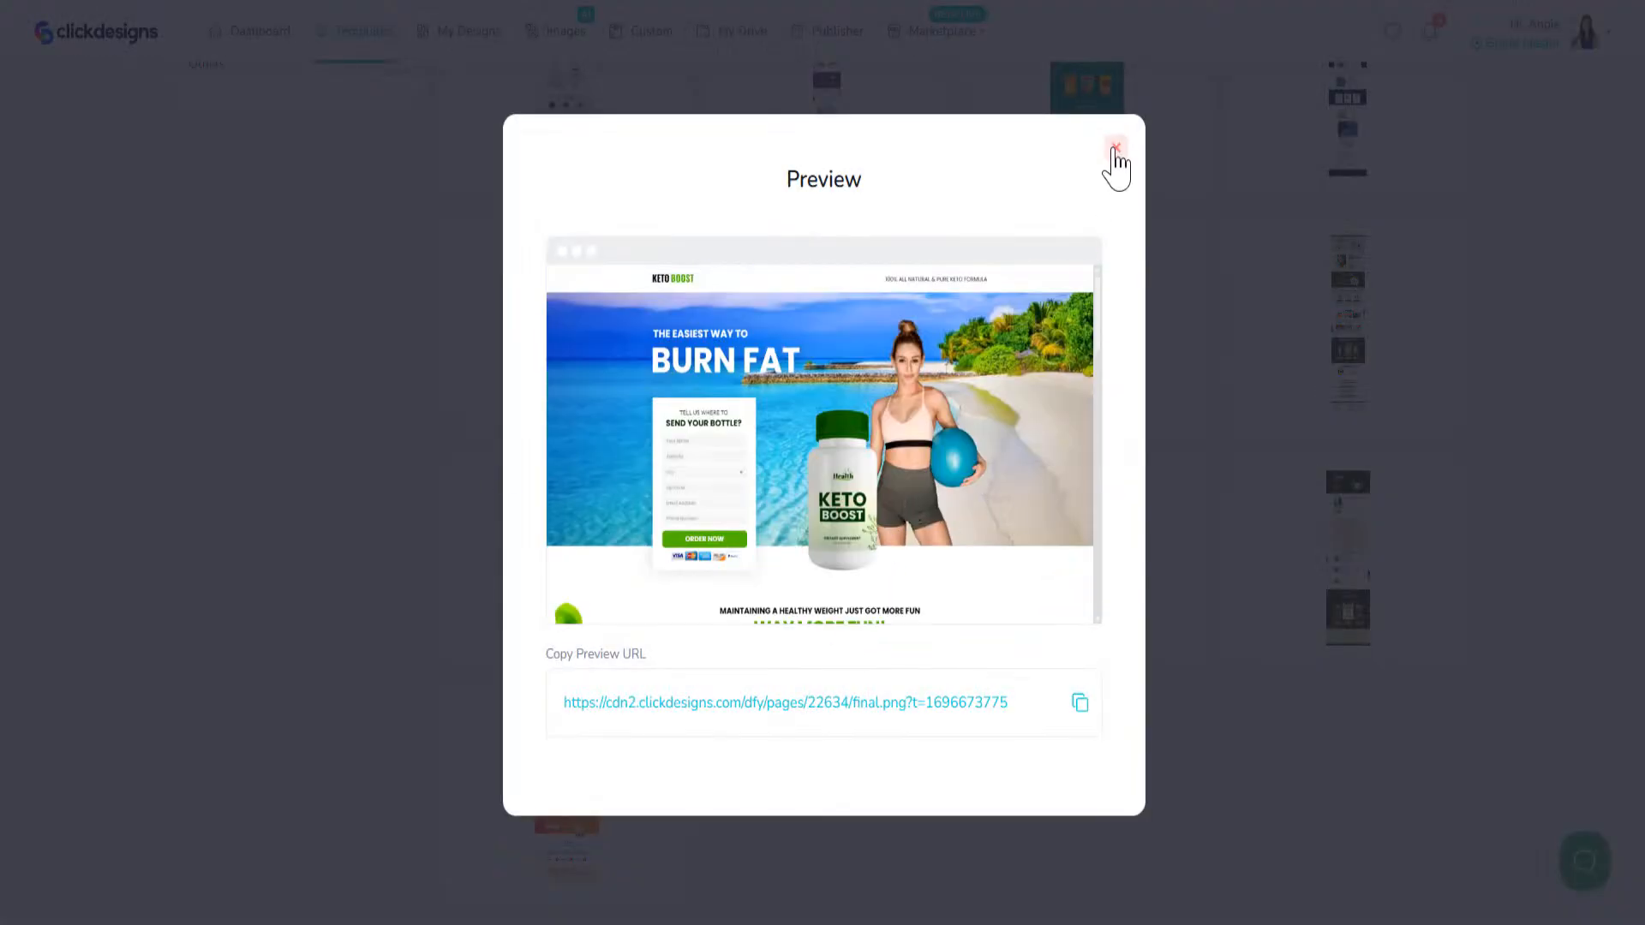
pyautogui.click(1115, 151)
# Step: Preview the launch page featuring The Power of CBD Oil section, look through it and close the preview
pyautogui.click(1371, 638)
pyautogui.scroll(-5, 943, 480)
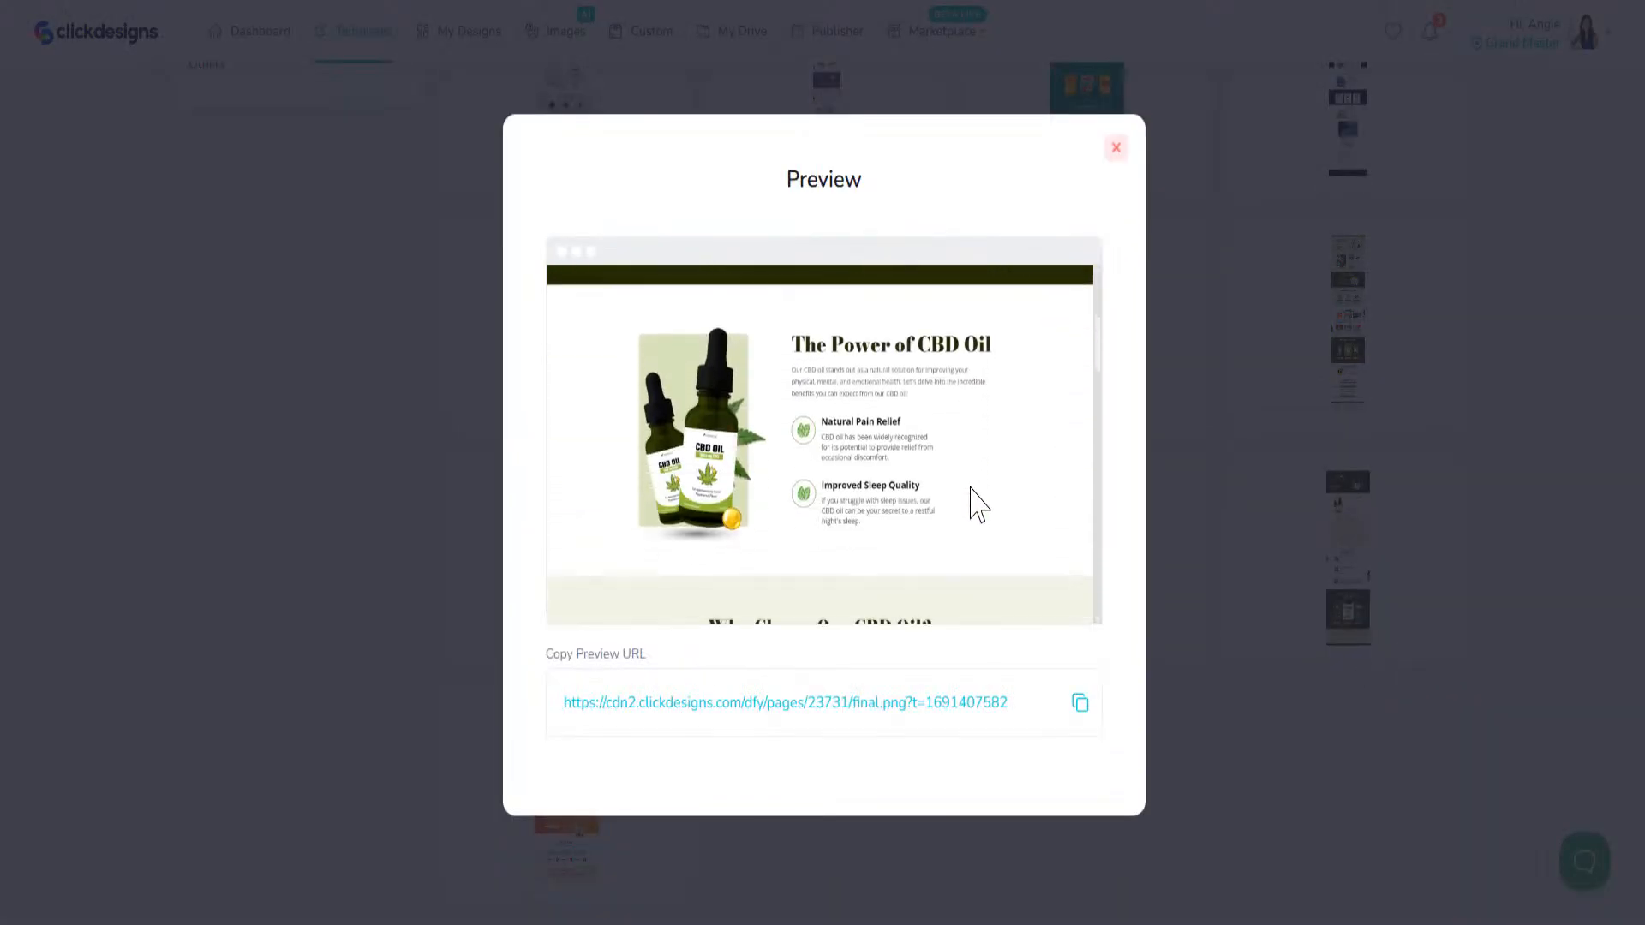
pyautogui.scroll(5, 998, 481)
pyautogui.click(1116, 151)
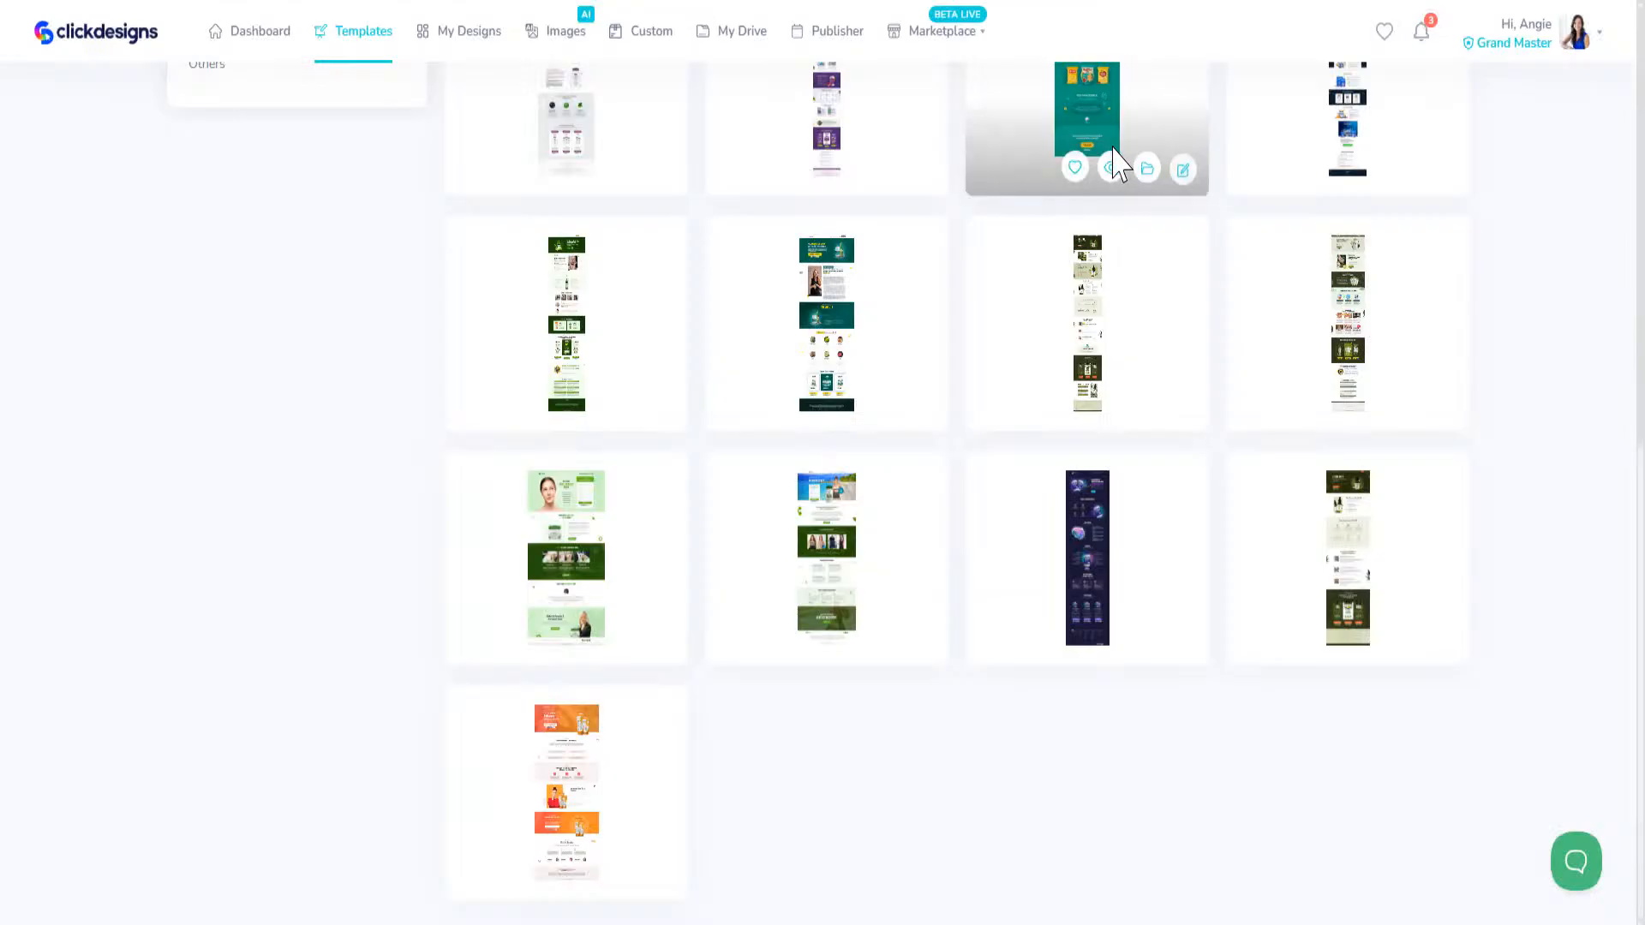
# Step: Preview the Apple Cider Vinegar Gummies page and the dark green CBD Oil page, closing each preview
pyautogui.click(1370, 403)
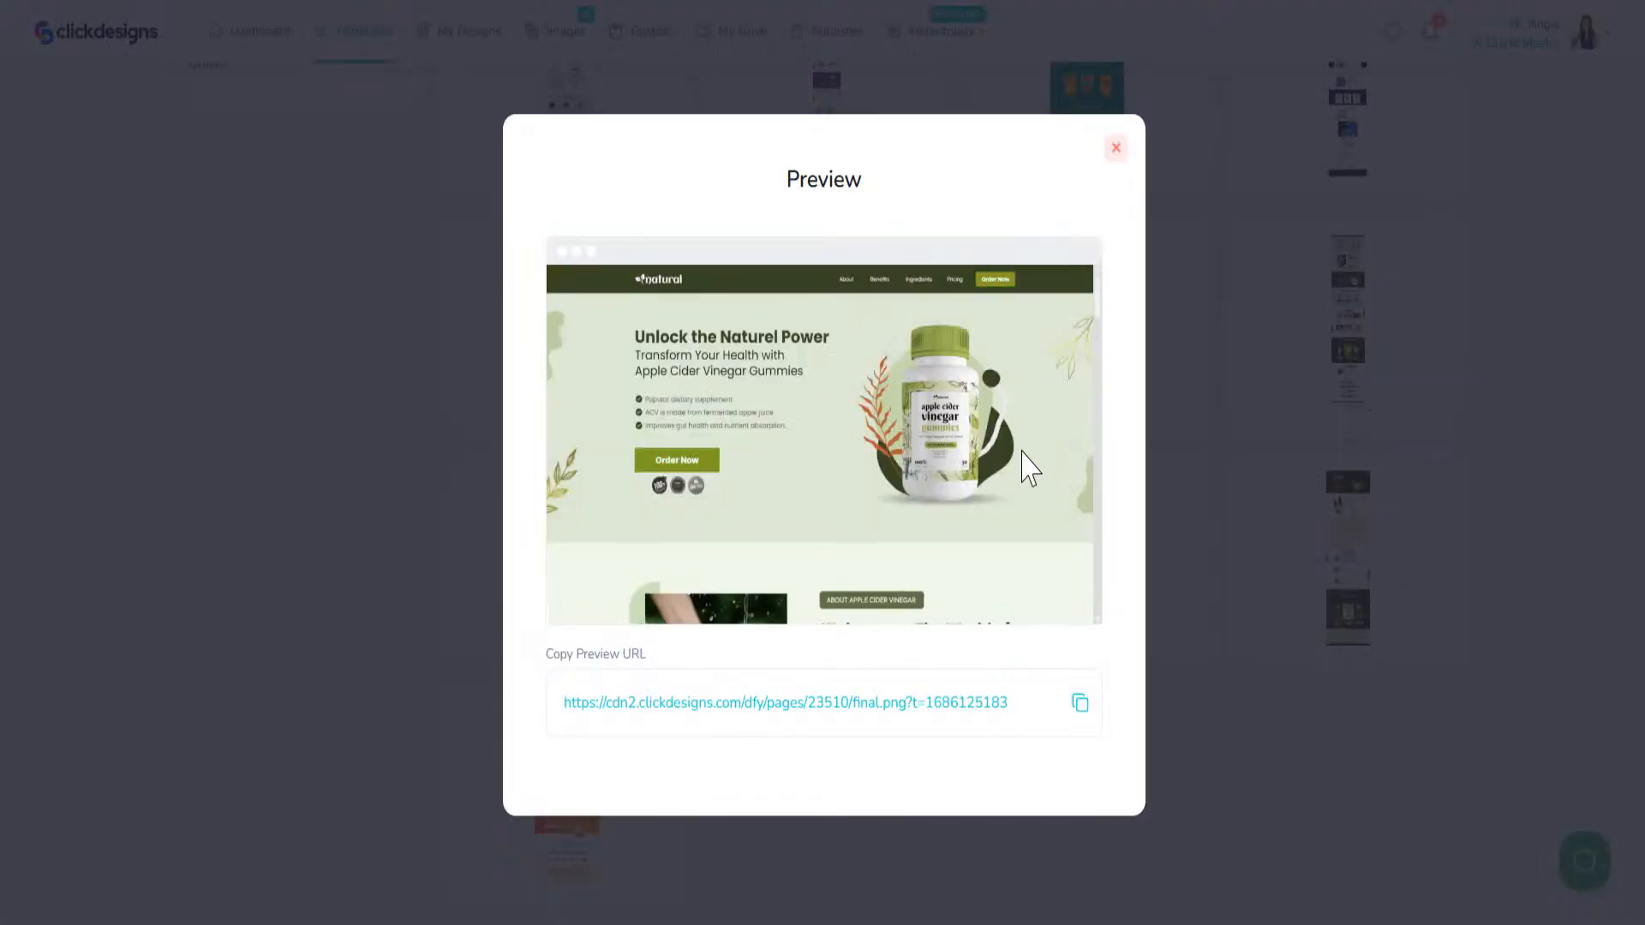
pyautogui.scroll(-10, 1009, 433)
pyautogui.scroll(8, 994, 403)
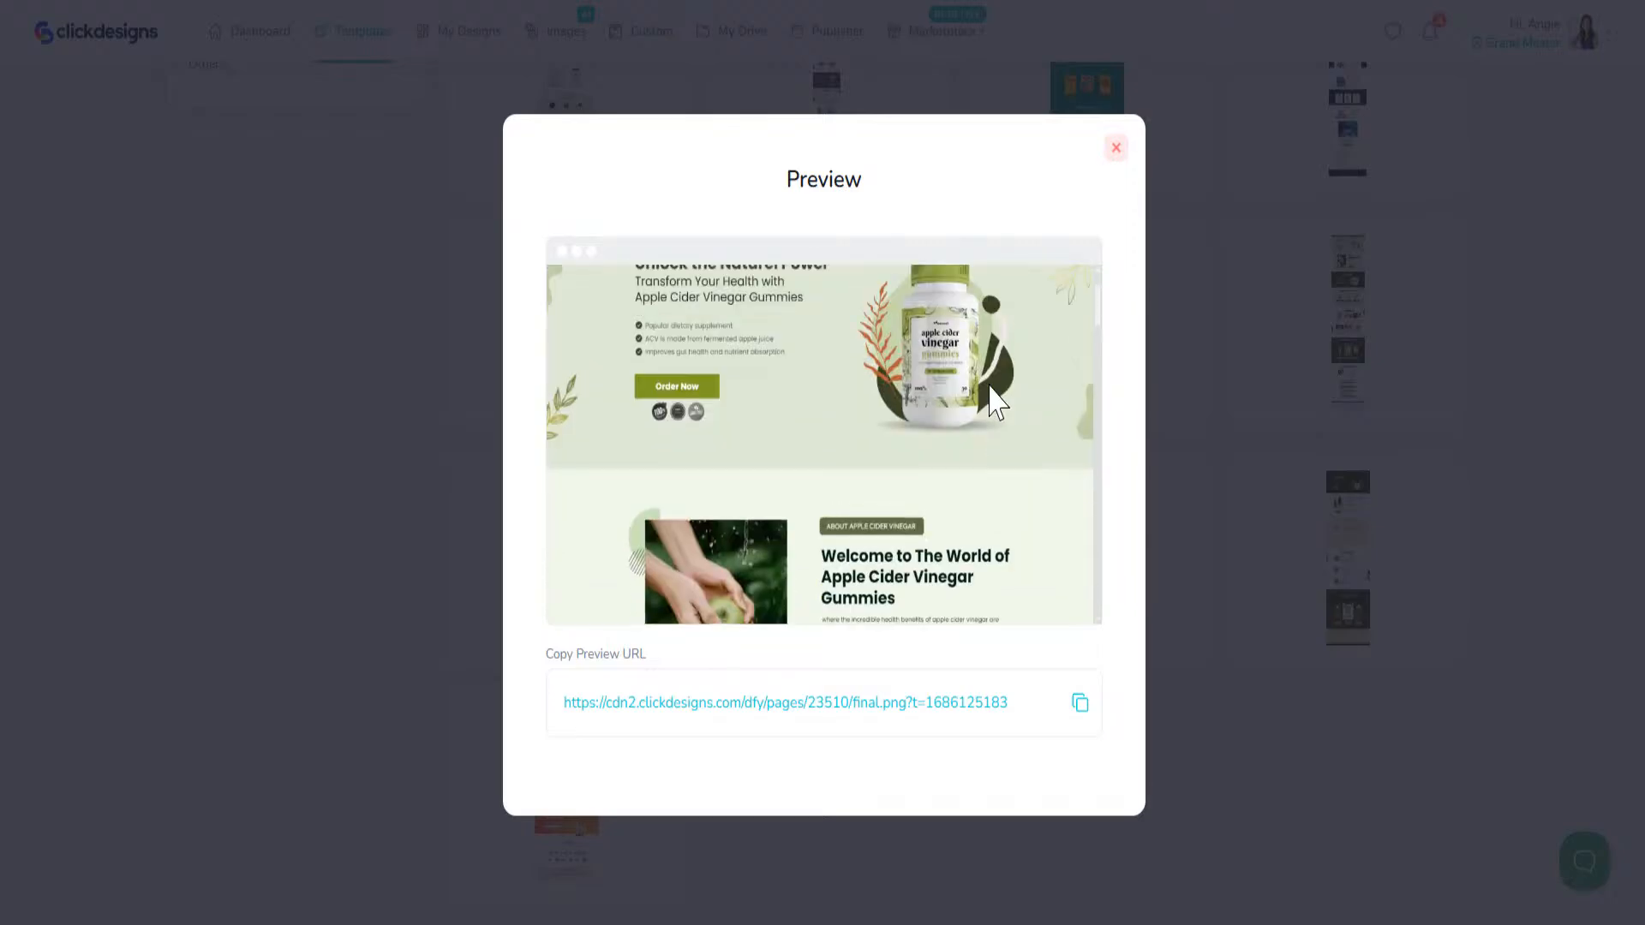
pyautogui.click(1115, 149)
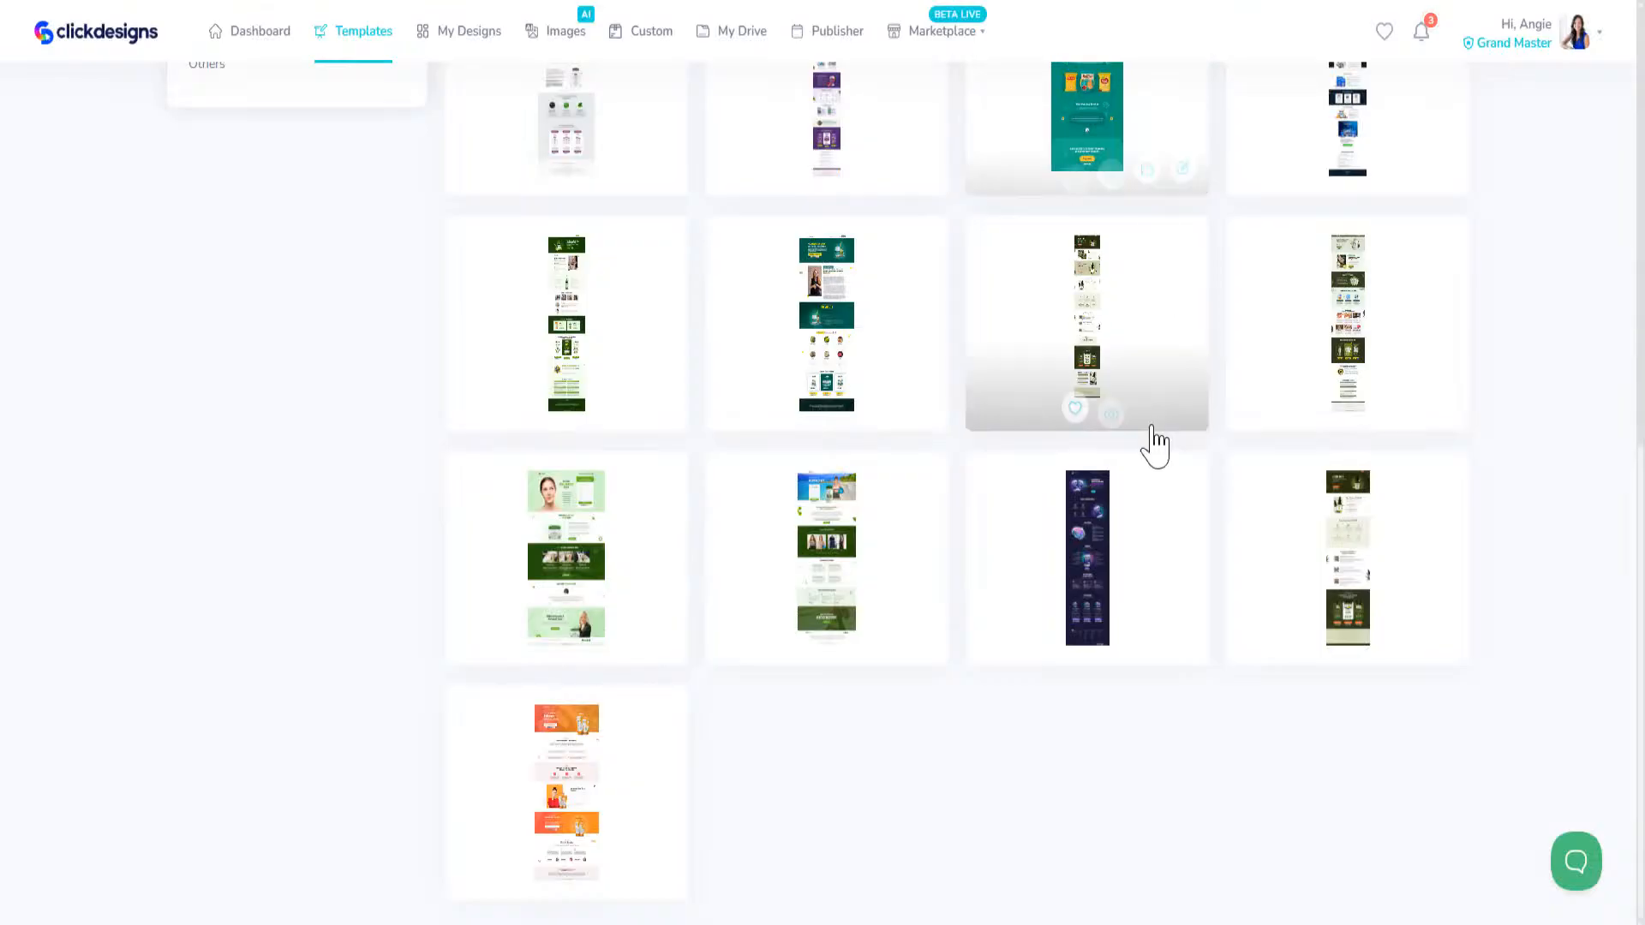
pyautogui.click(1111, 403)
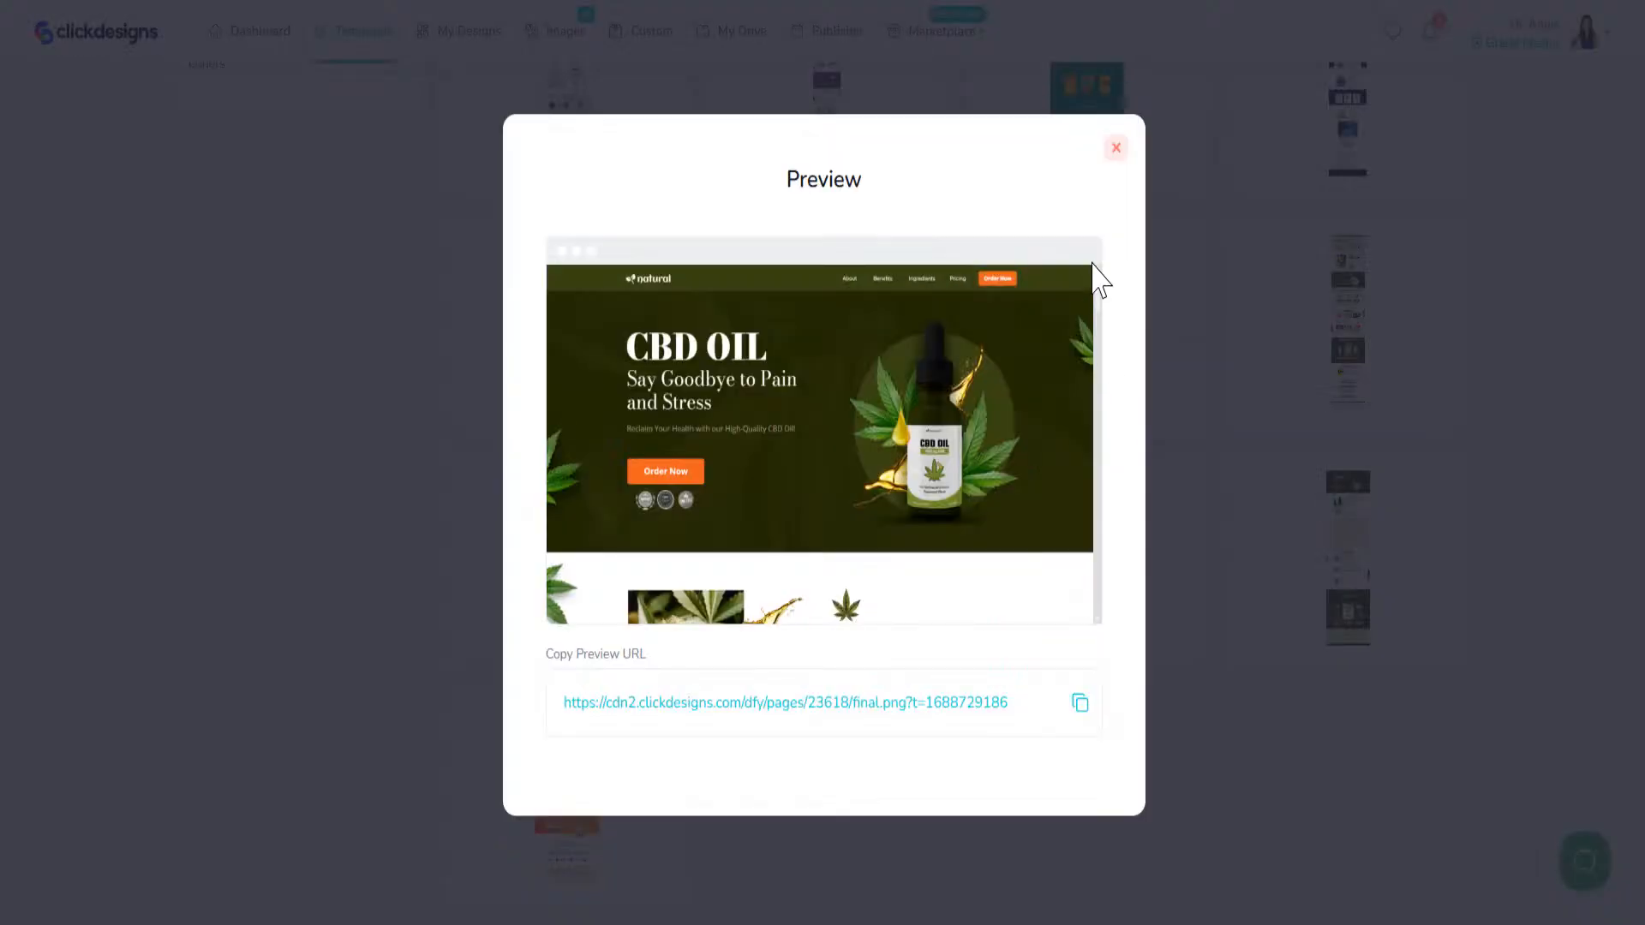
pyautogui.click(1115, 147)
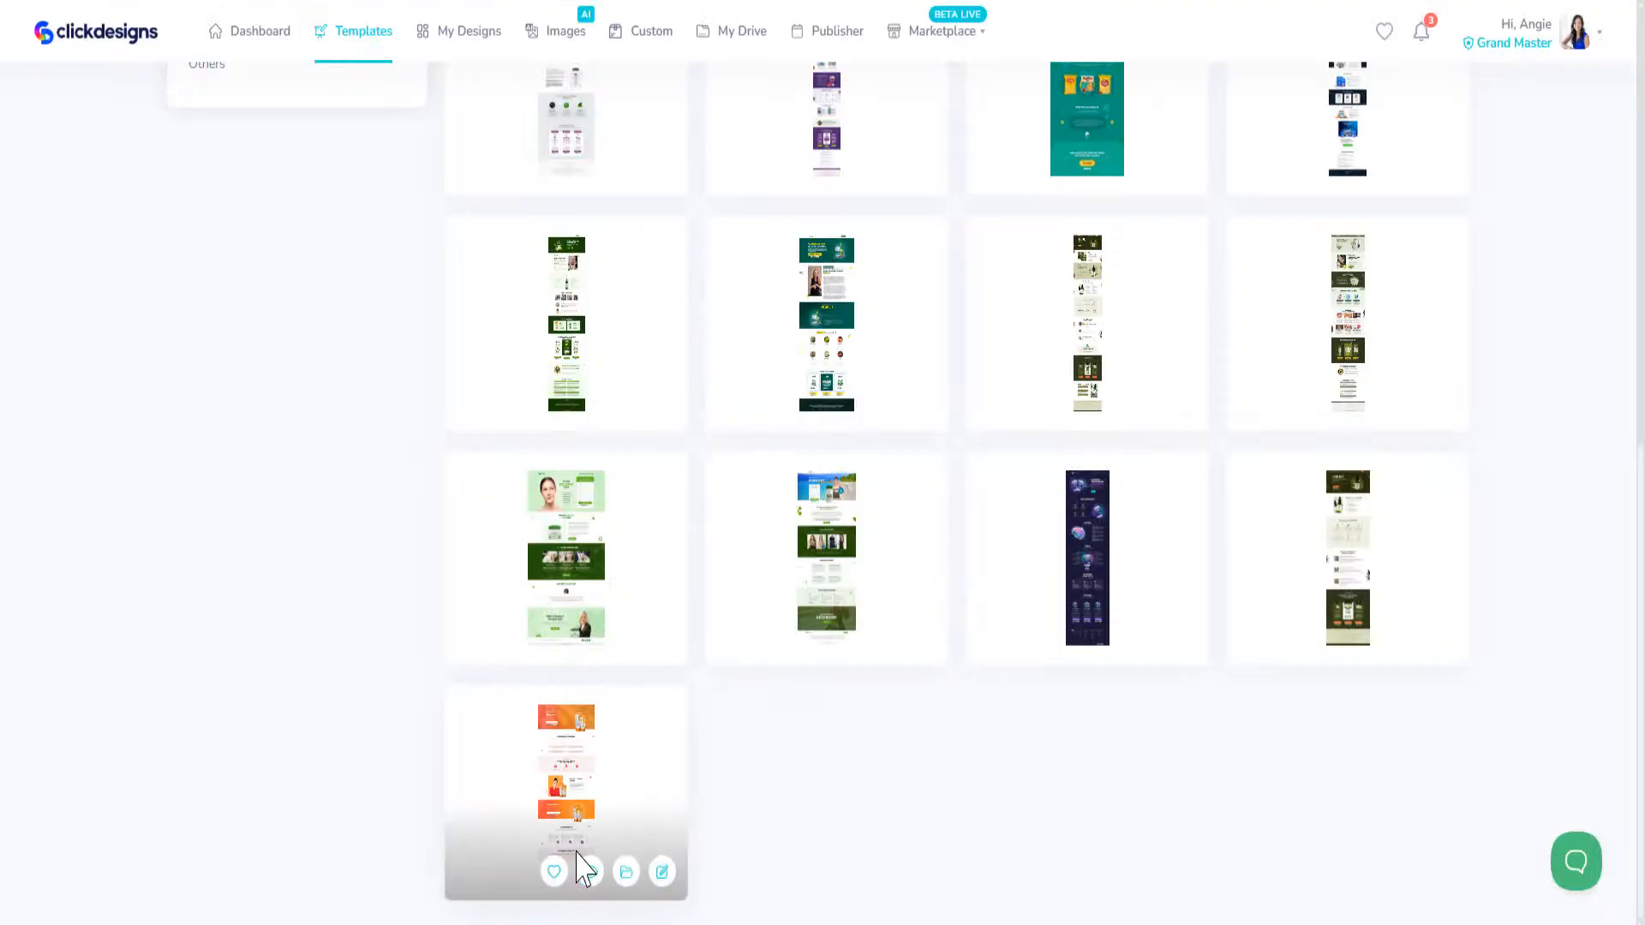
# Step: Preview the orange Natural Glow skincare launch page, the last template in the list, and look through its opening sections
pyautogui.click(590, 872)
pyautogui.scroll(-5, 933, 496)
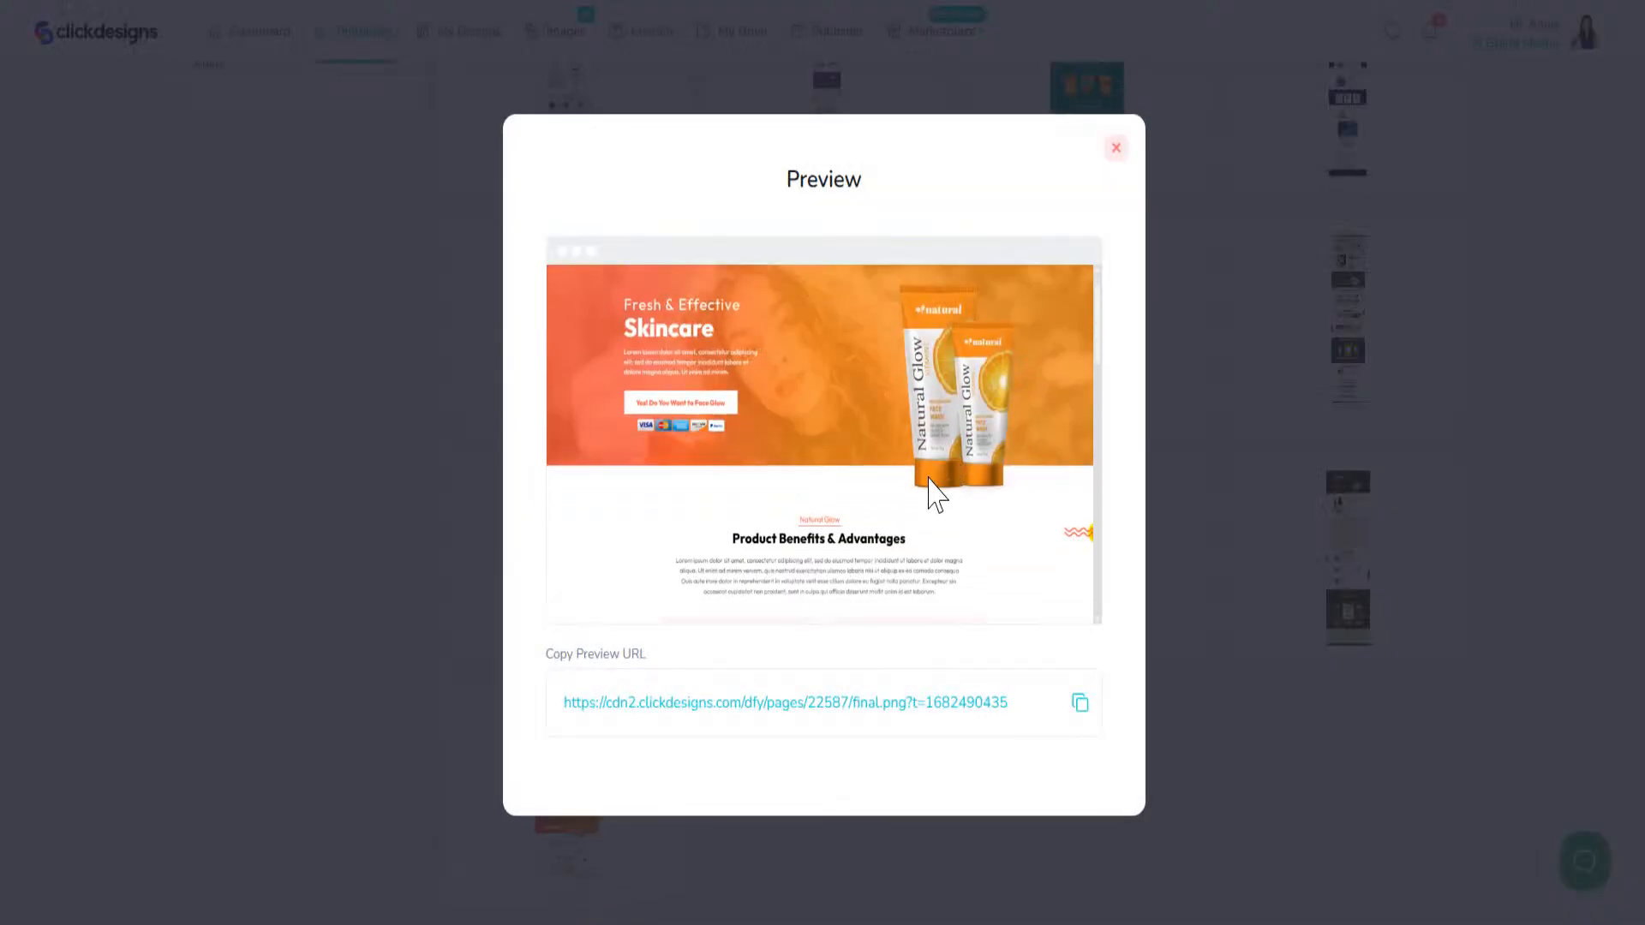
pyautogui.scroll(6, 929, 493)
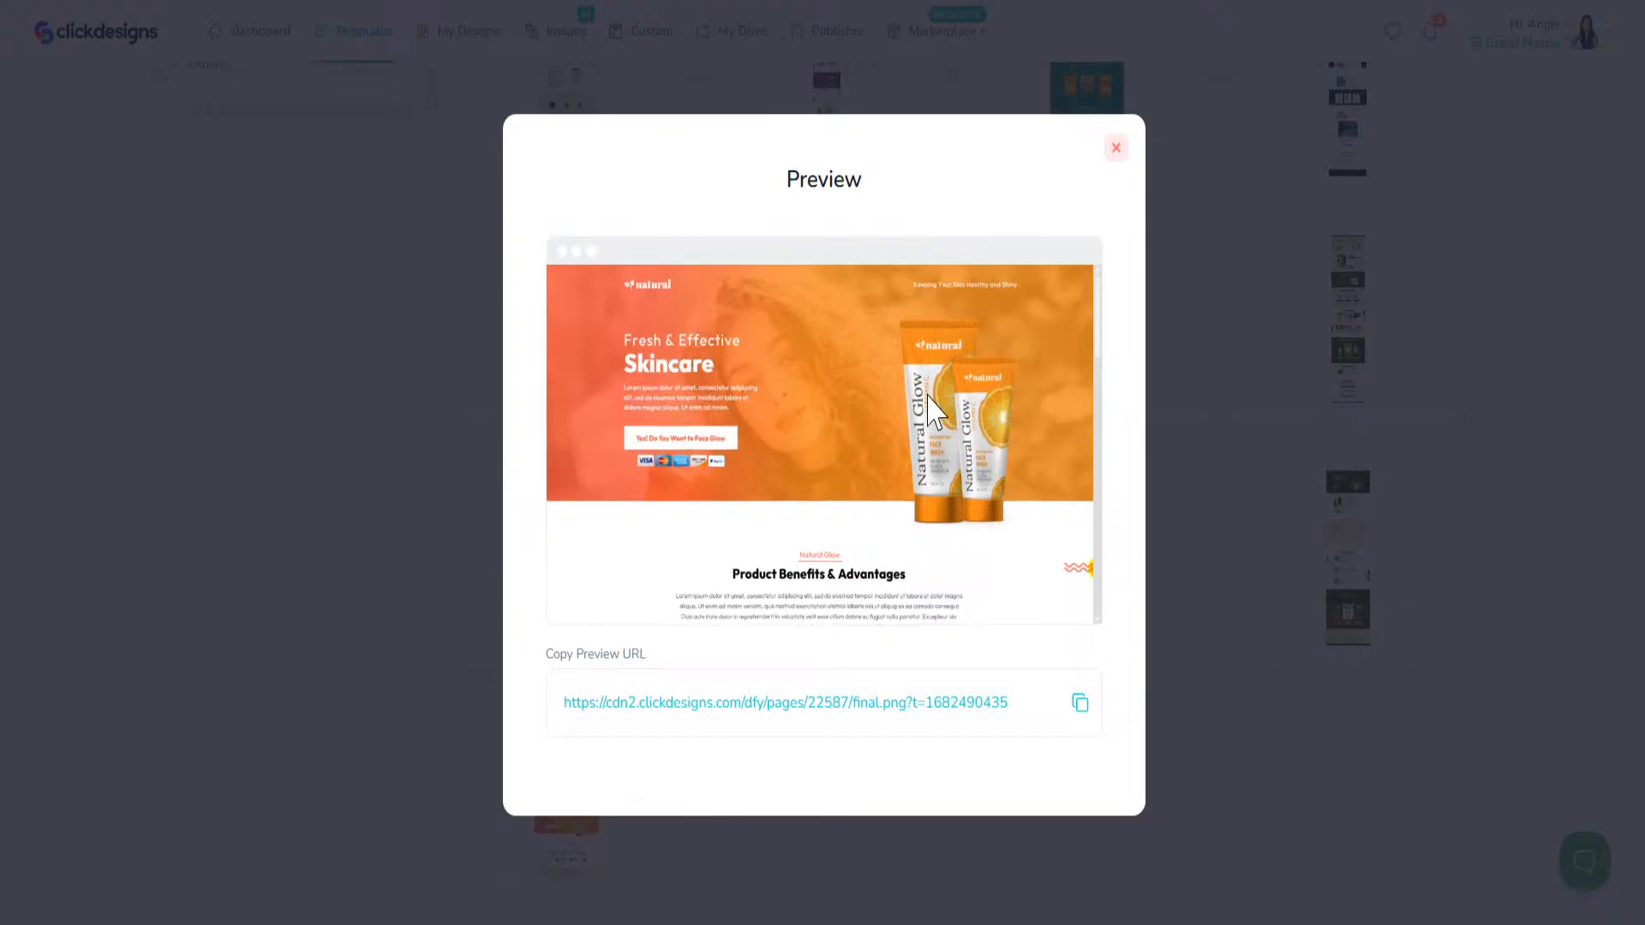
# Step: Look through the lower sections of the Natural Glow page, close the preview and go back to the template categories
pyautogui.scroll(-5, 793, 505)
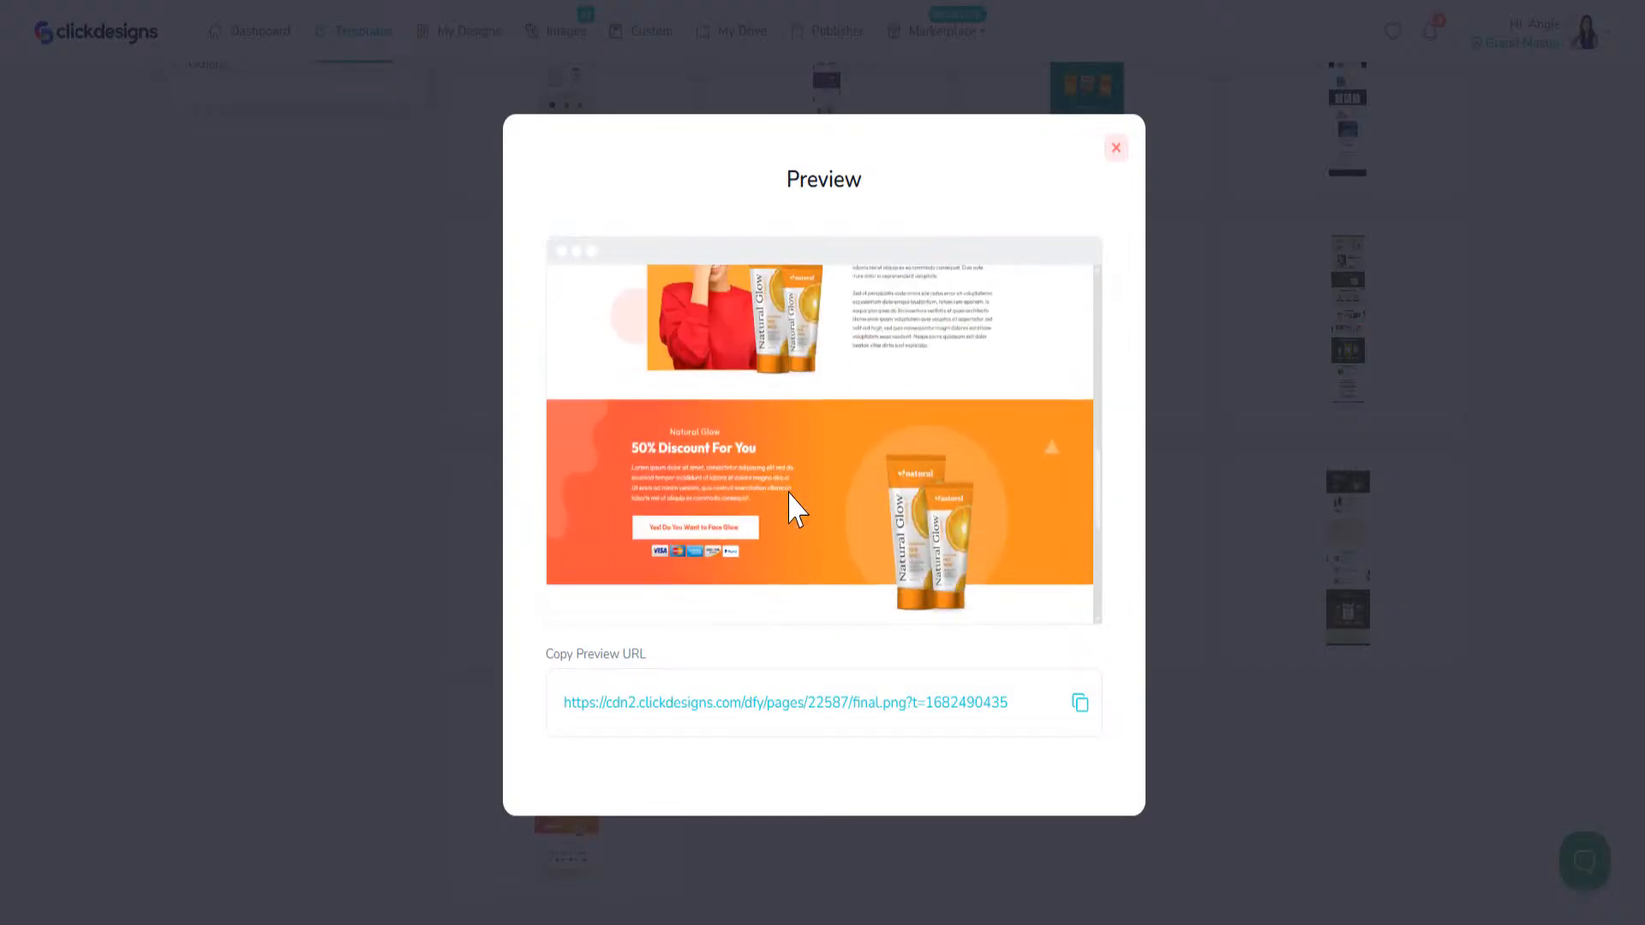
pyautogui.click(1115, 148)
pyautogui.scroll(8, 951, 484)
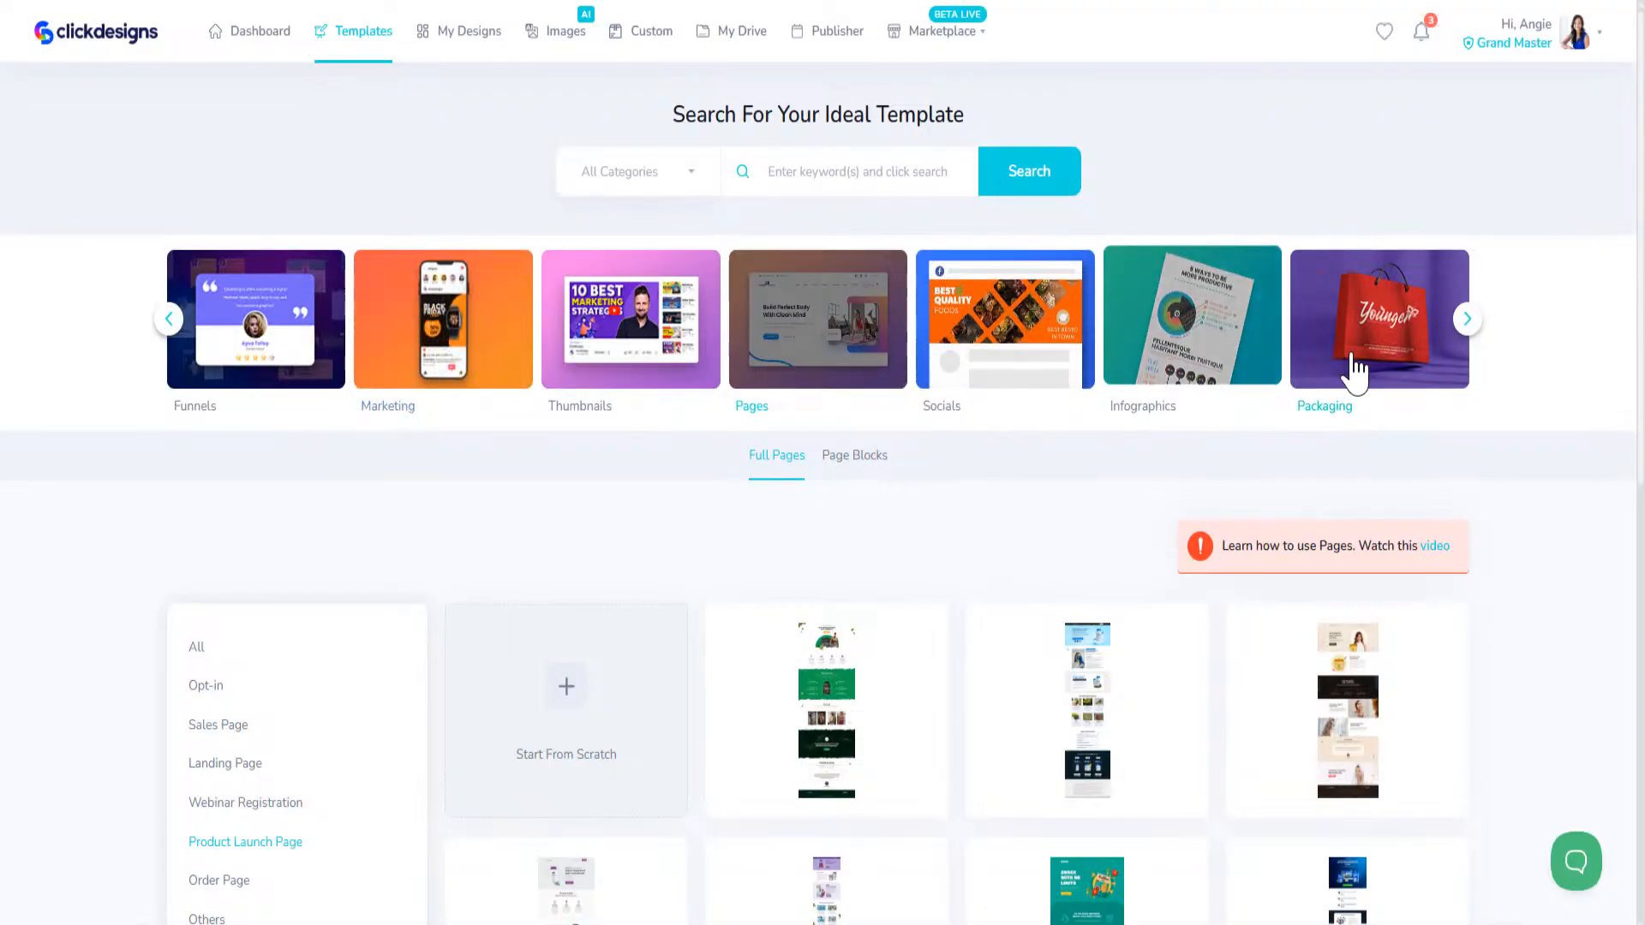
# Step: Open the Packaging category and look through its Cosmetics templates
pyautogui.click(1456, 338)
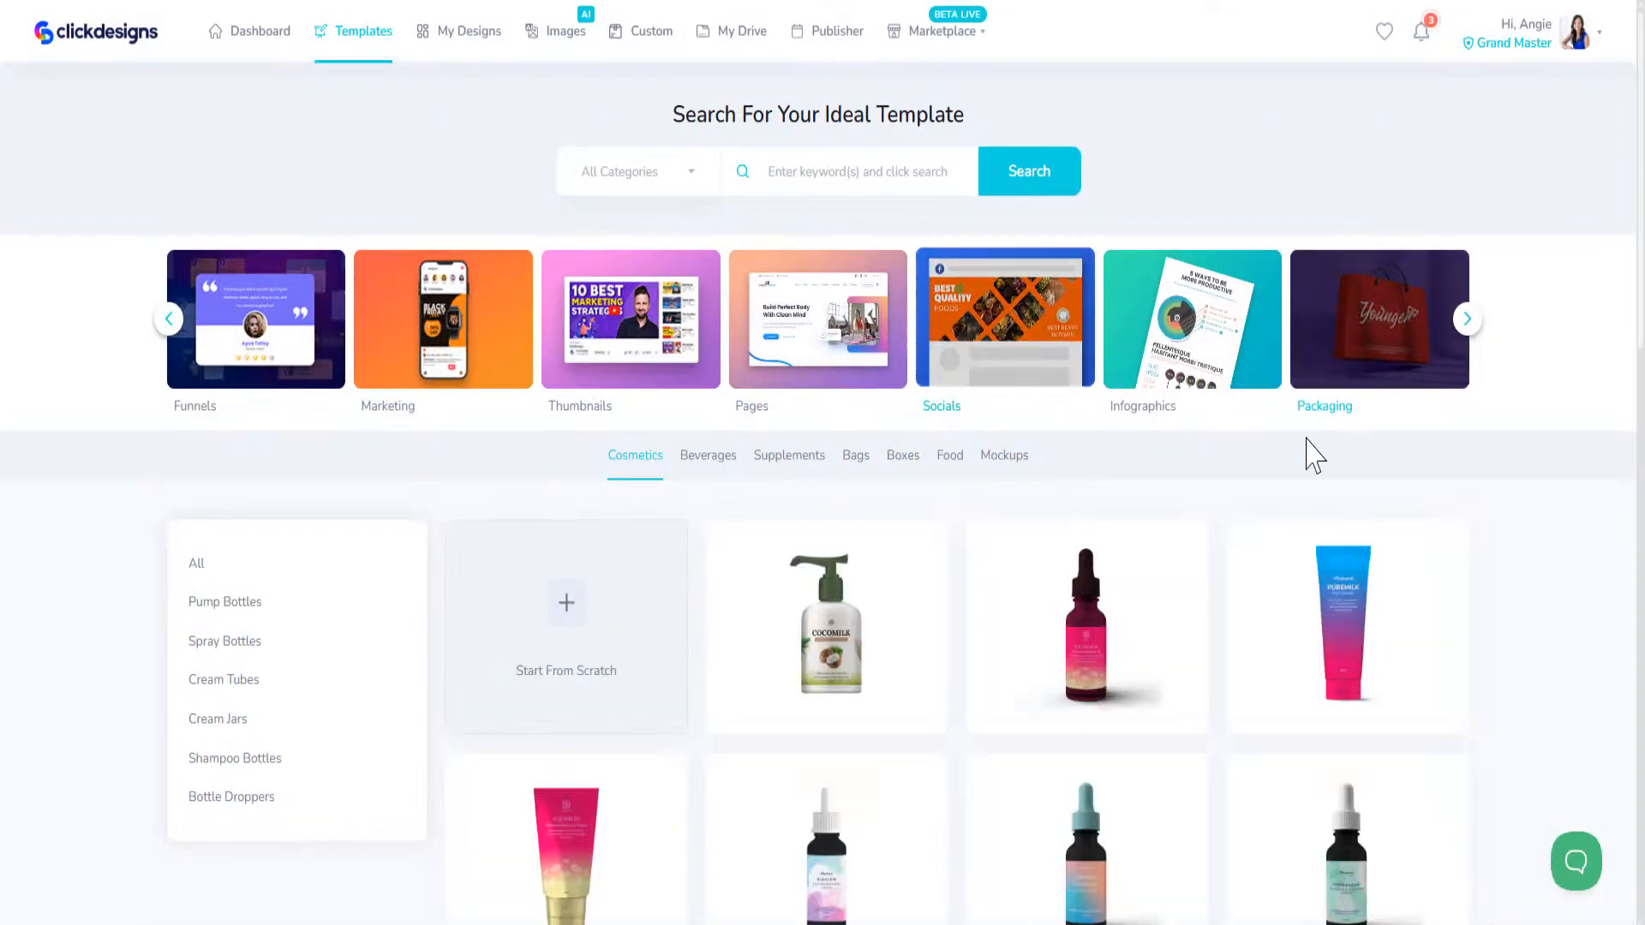
pyautogui.scroll(-7, 857, 557)
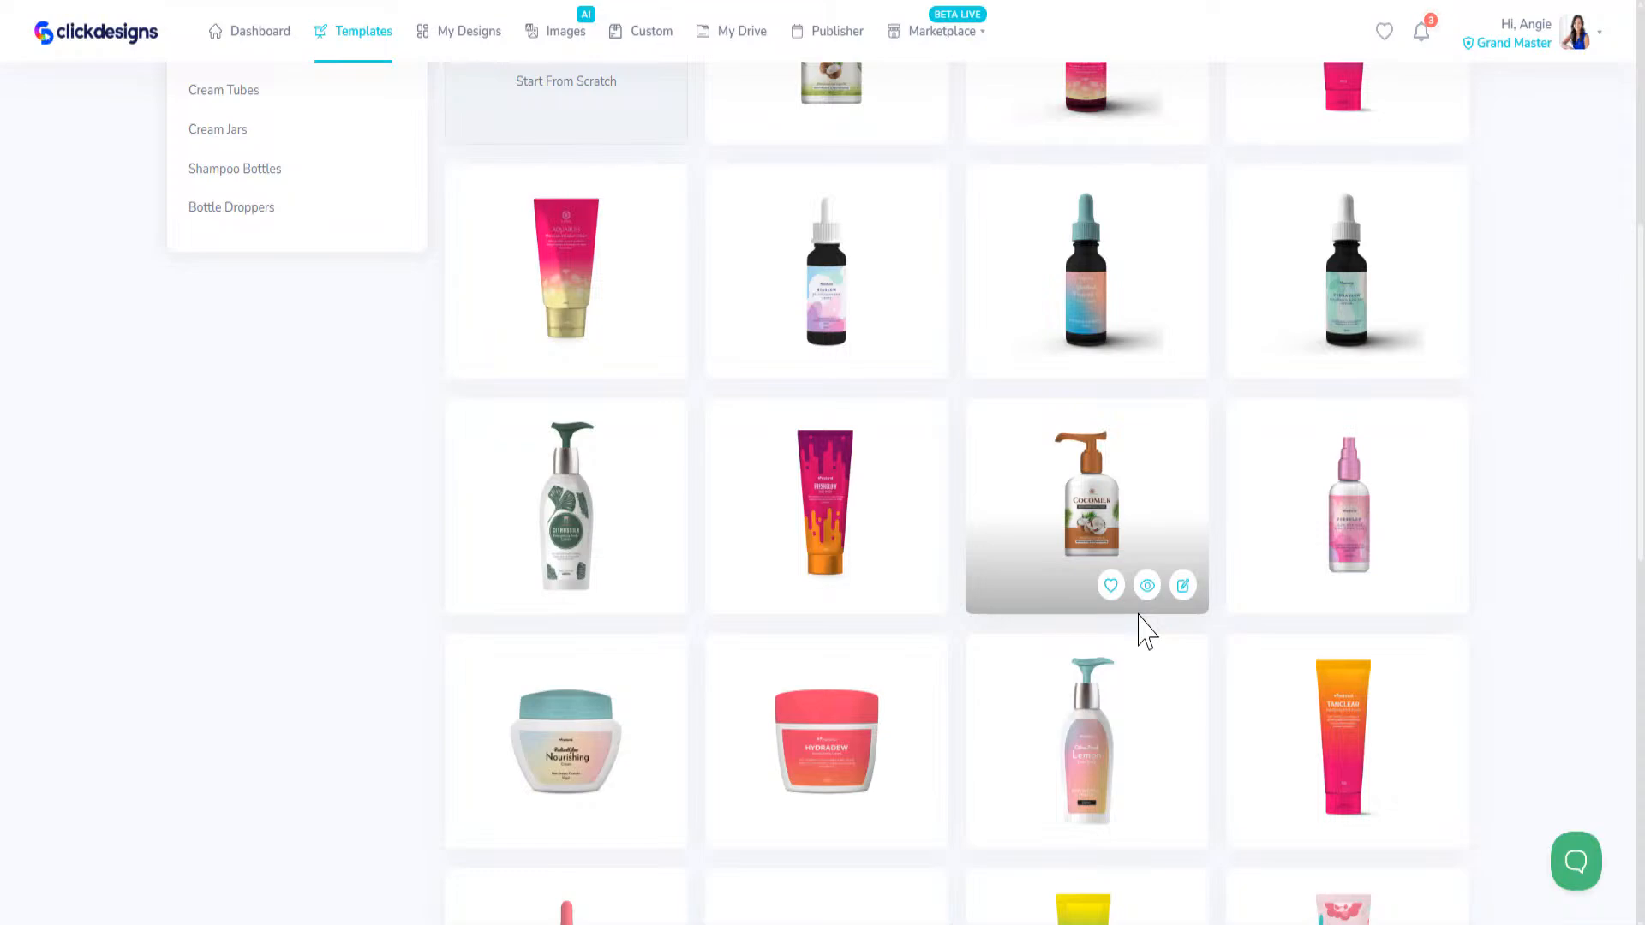
pyautogui.scroll(7, 1148, 634)
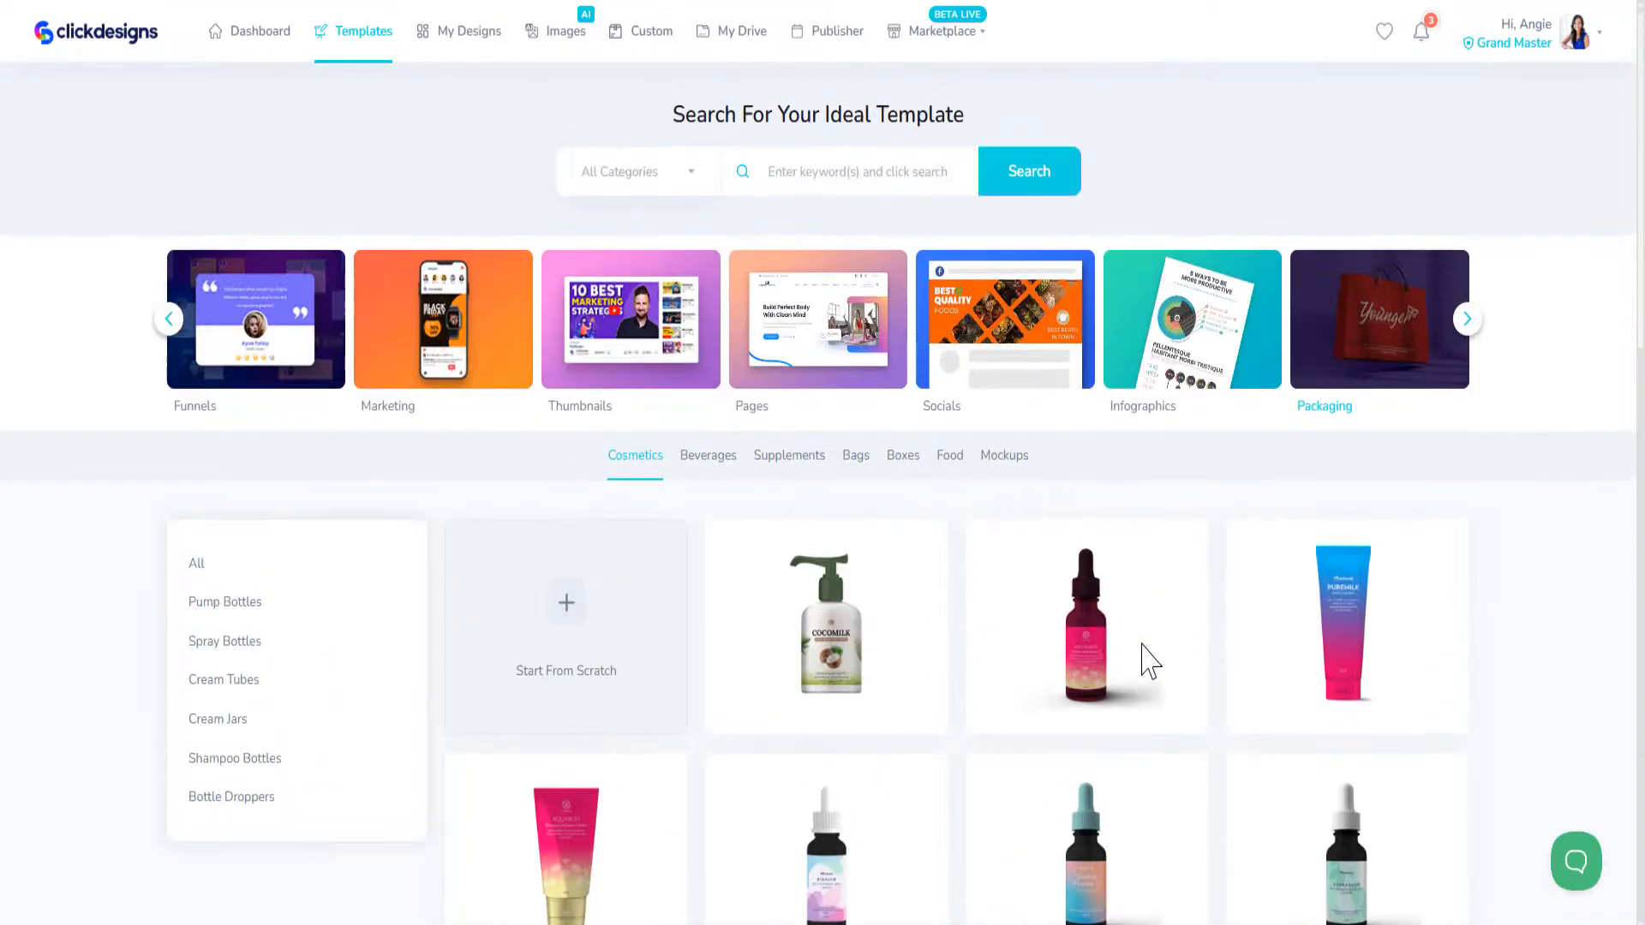
pyautogui.moveTo(1148, 659)
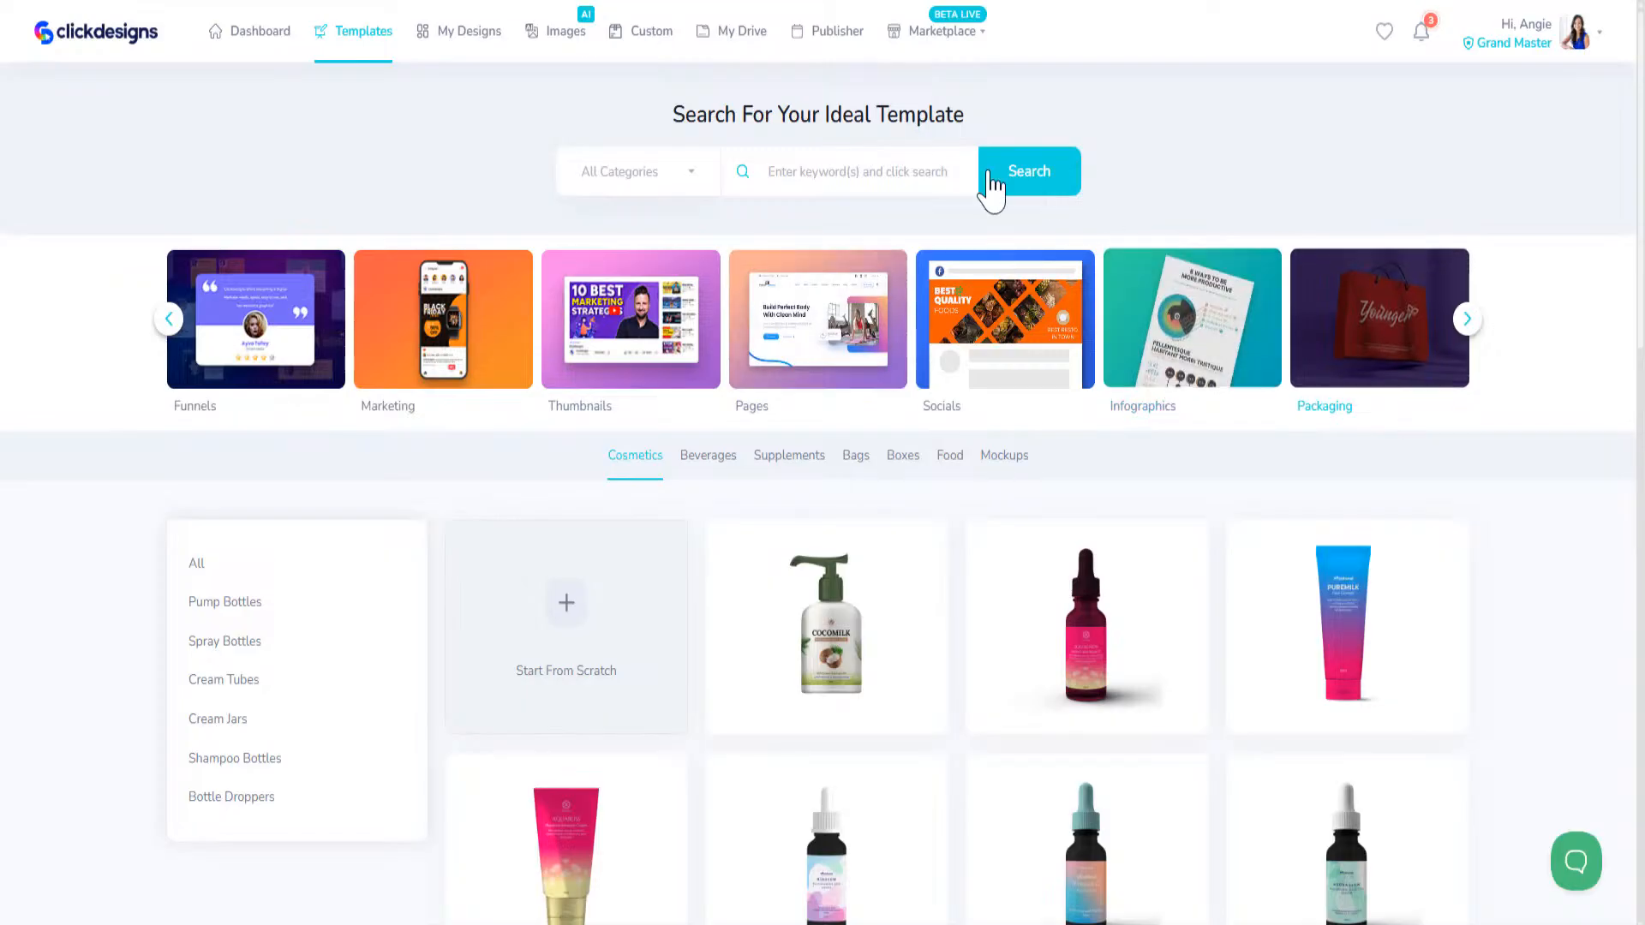
pyautogui.click(811, 169)
pyautogui.write('product')
# Step: Return to the full template library and search all categories for "product"
pyautogui.click(355, 34)
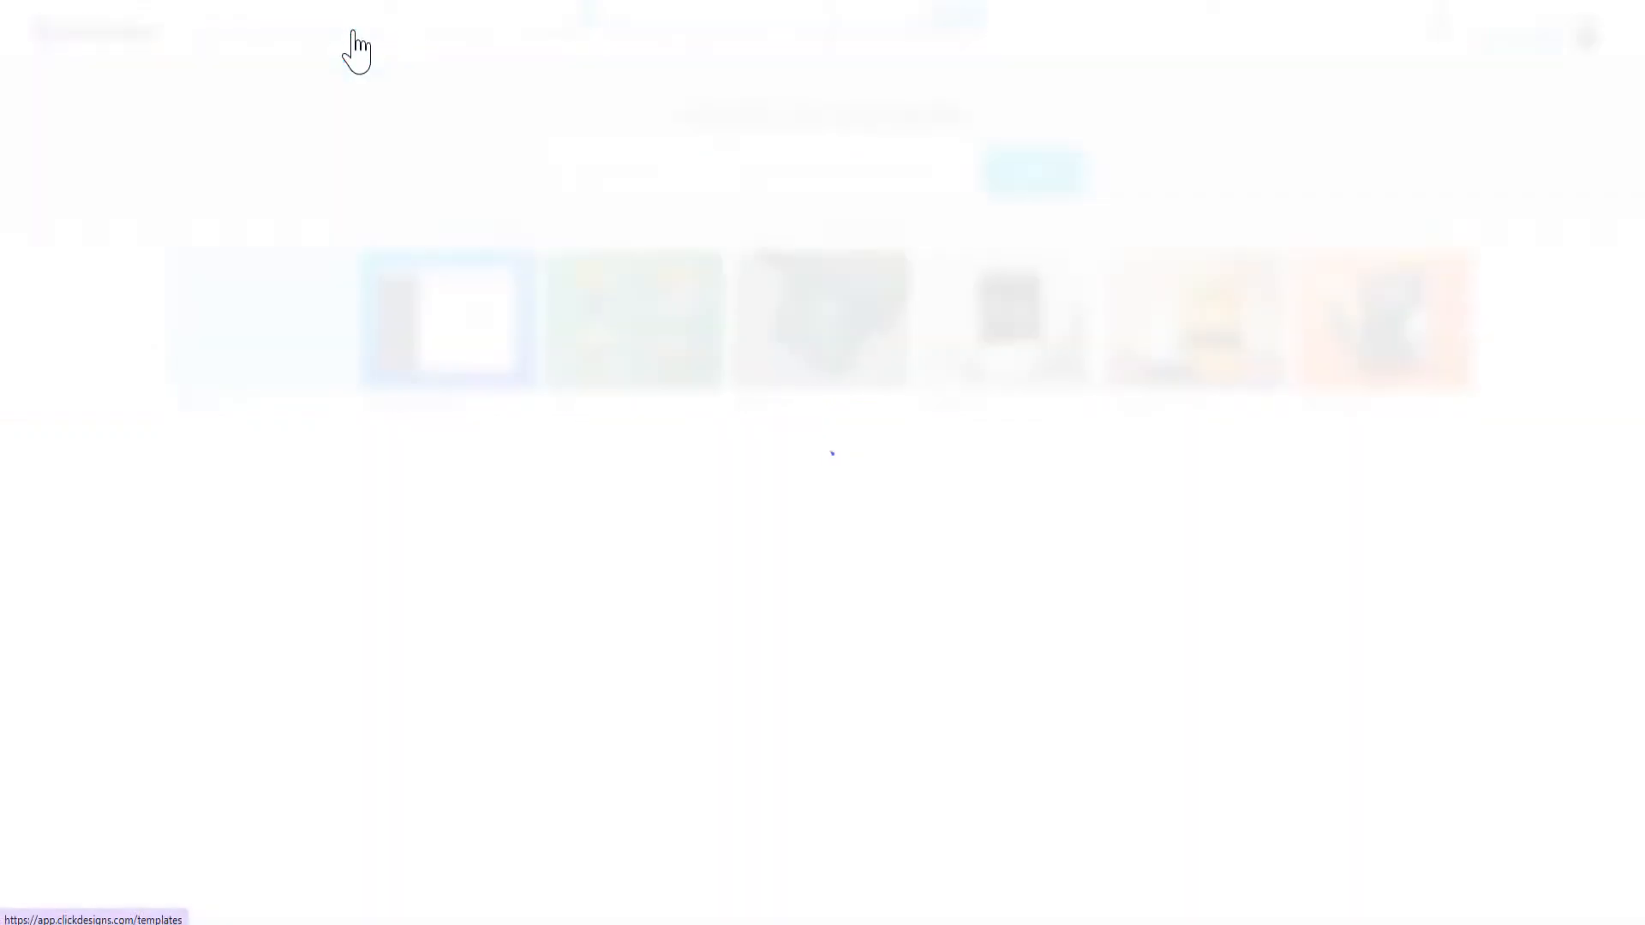
pyautogui.click(865, 167)
pyautogui.write('product')
pyautogui.press('Return')
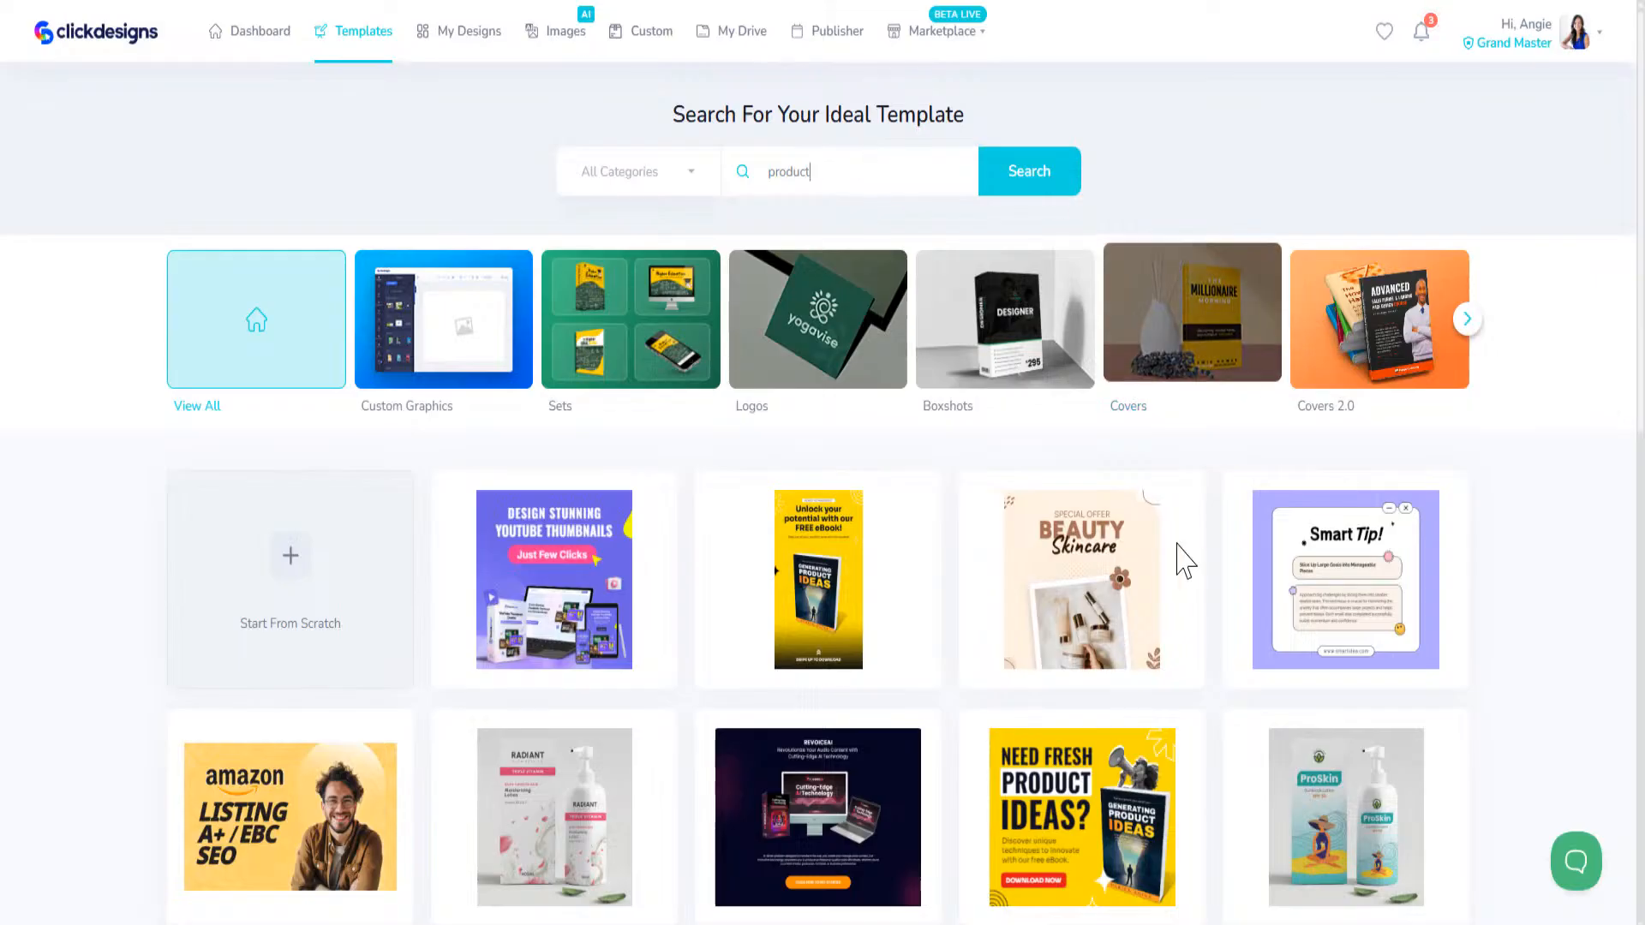
# Step: Look through the product search results as far as the end of the loaded list
pyautogui.scroll(-3, 1182, 522)
pyautogui.scroll(-5, 937, 790)
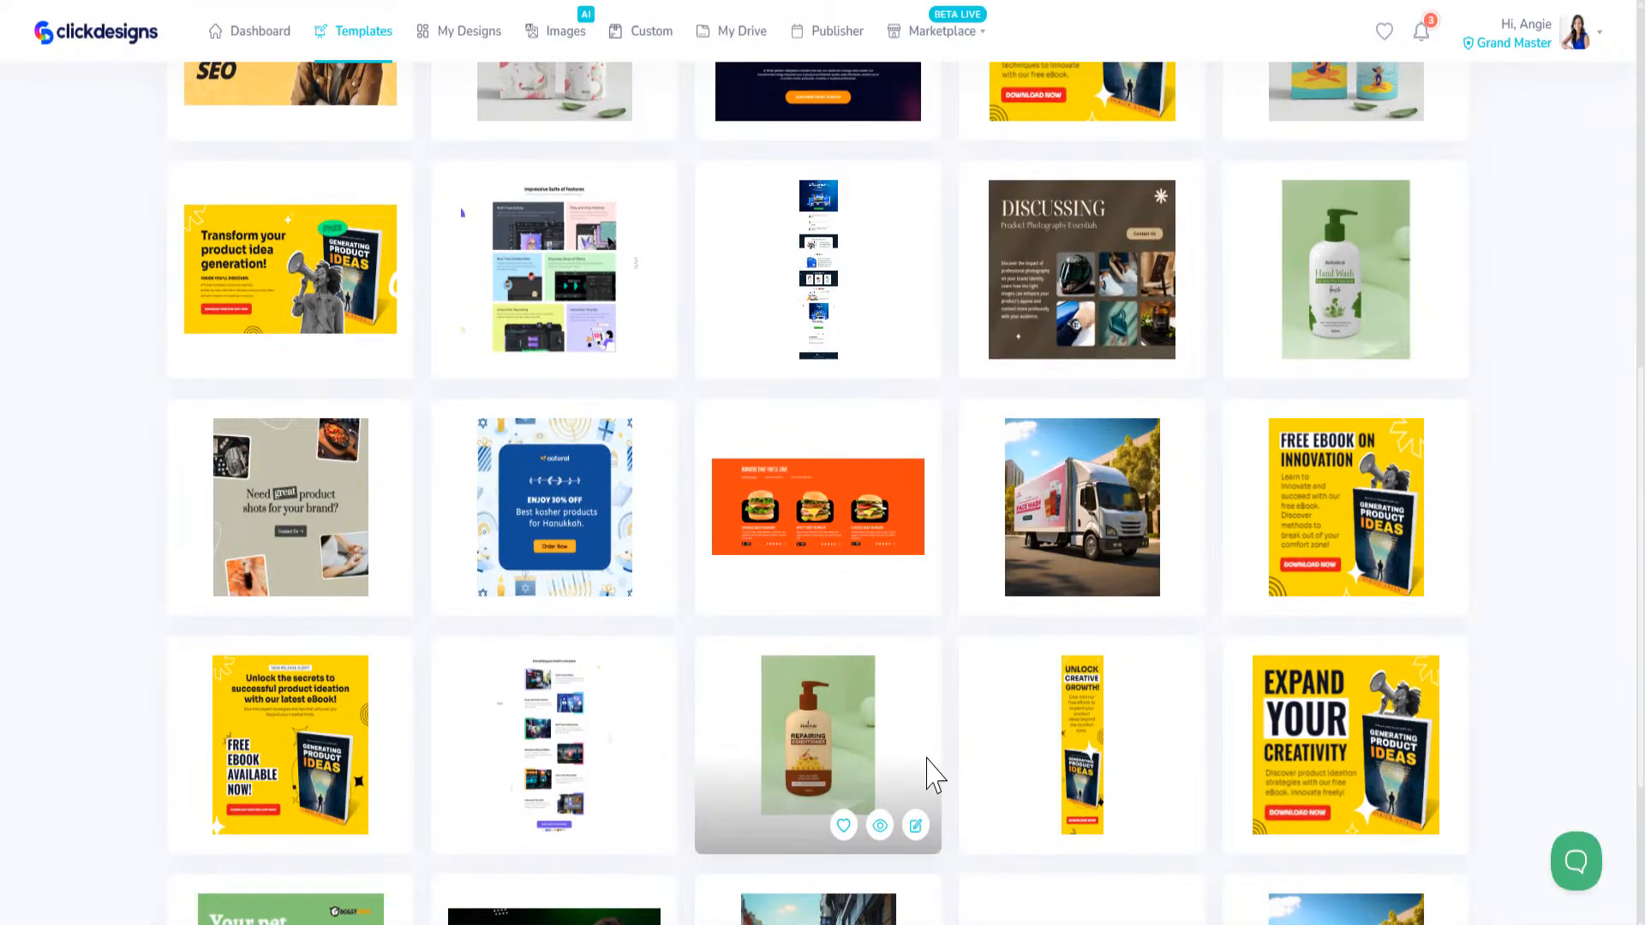
pyautogui.scroll(-3, 936, 775)
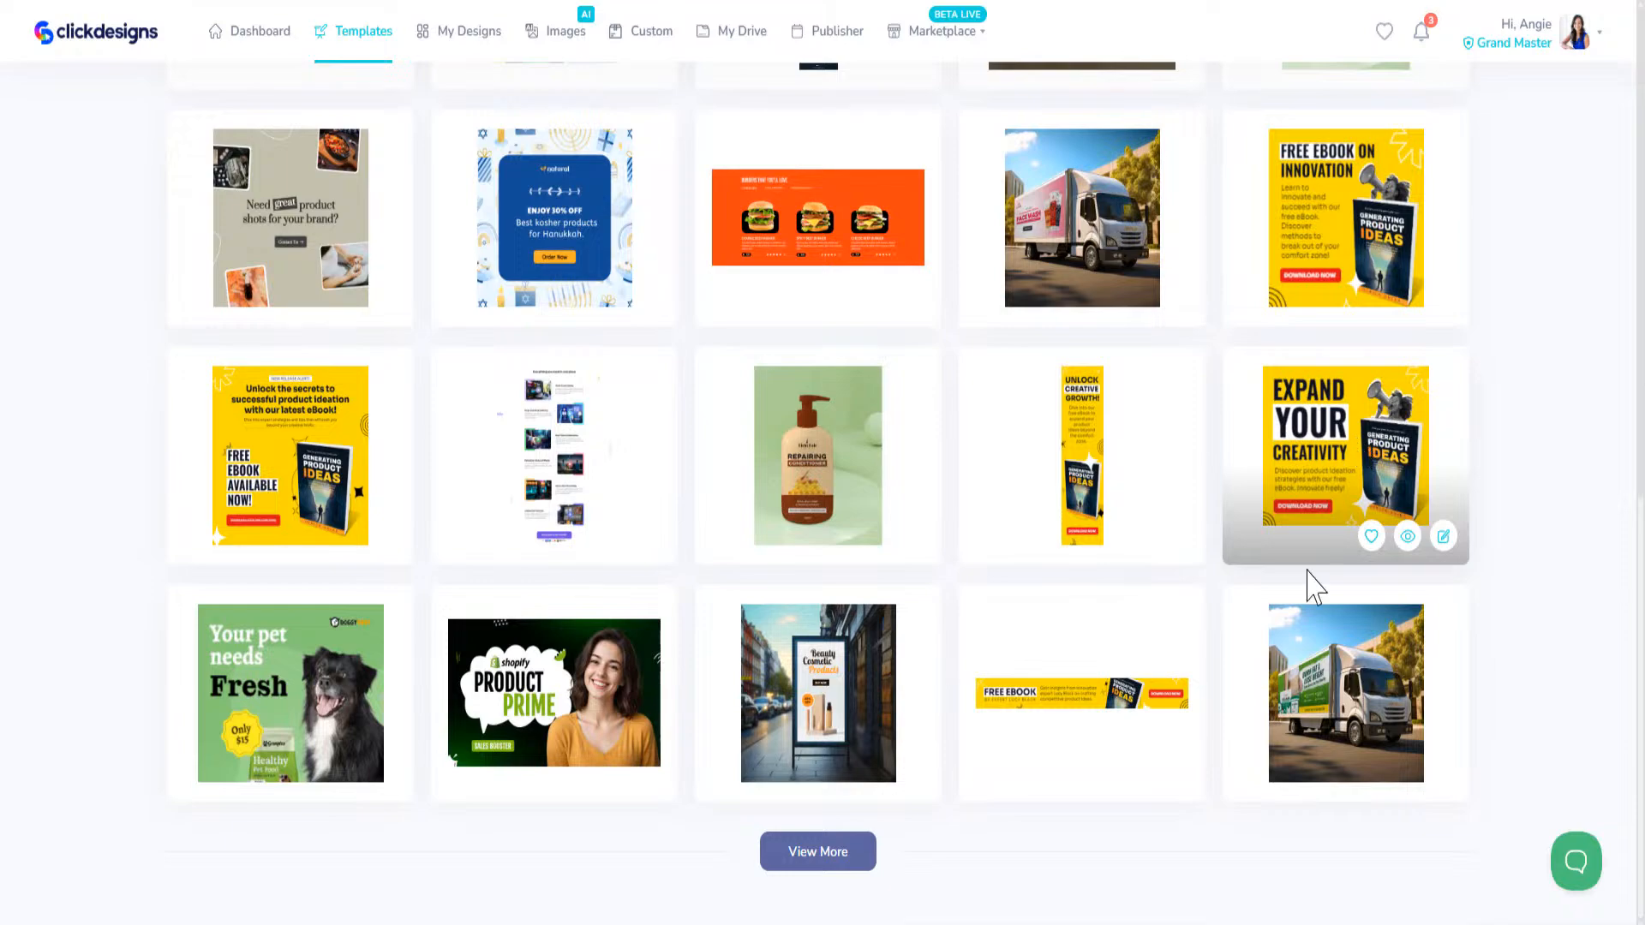
pyautogui.scroll(6, 1303, 606)
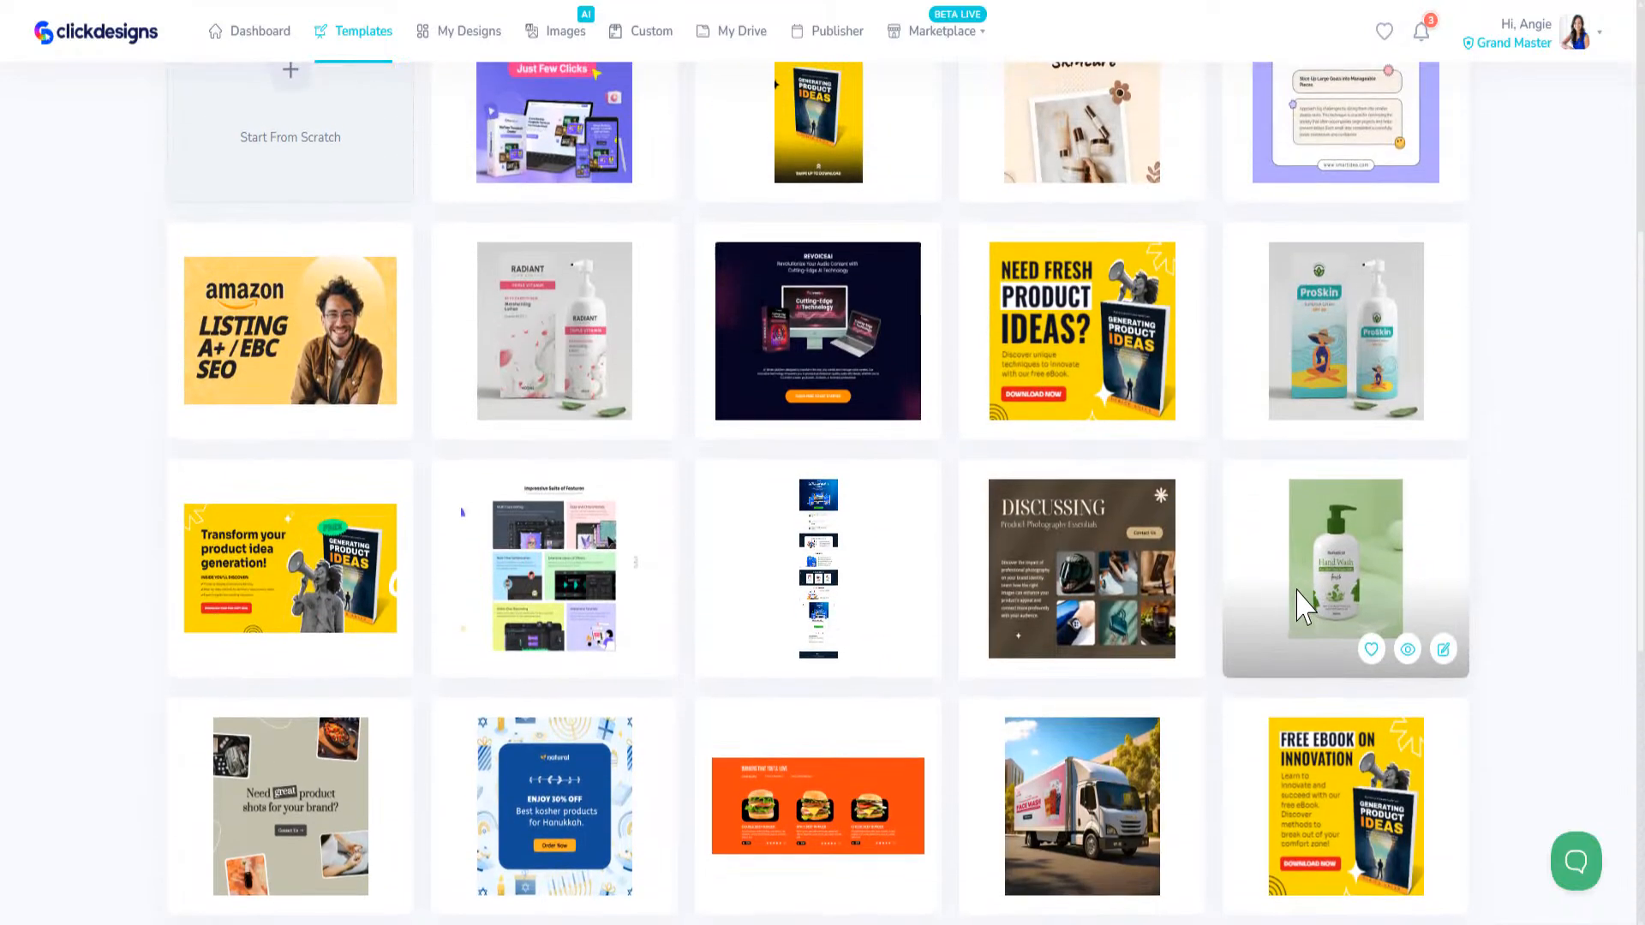
pyautogui.scroll(5, 1303, 606)
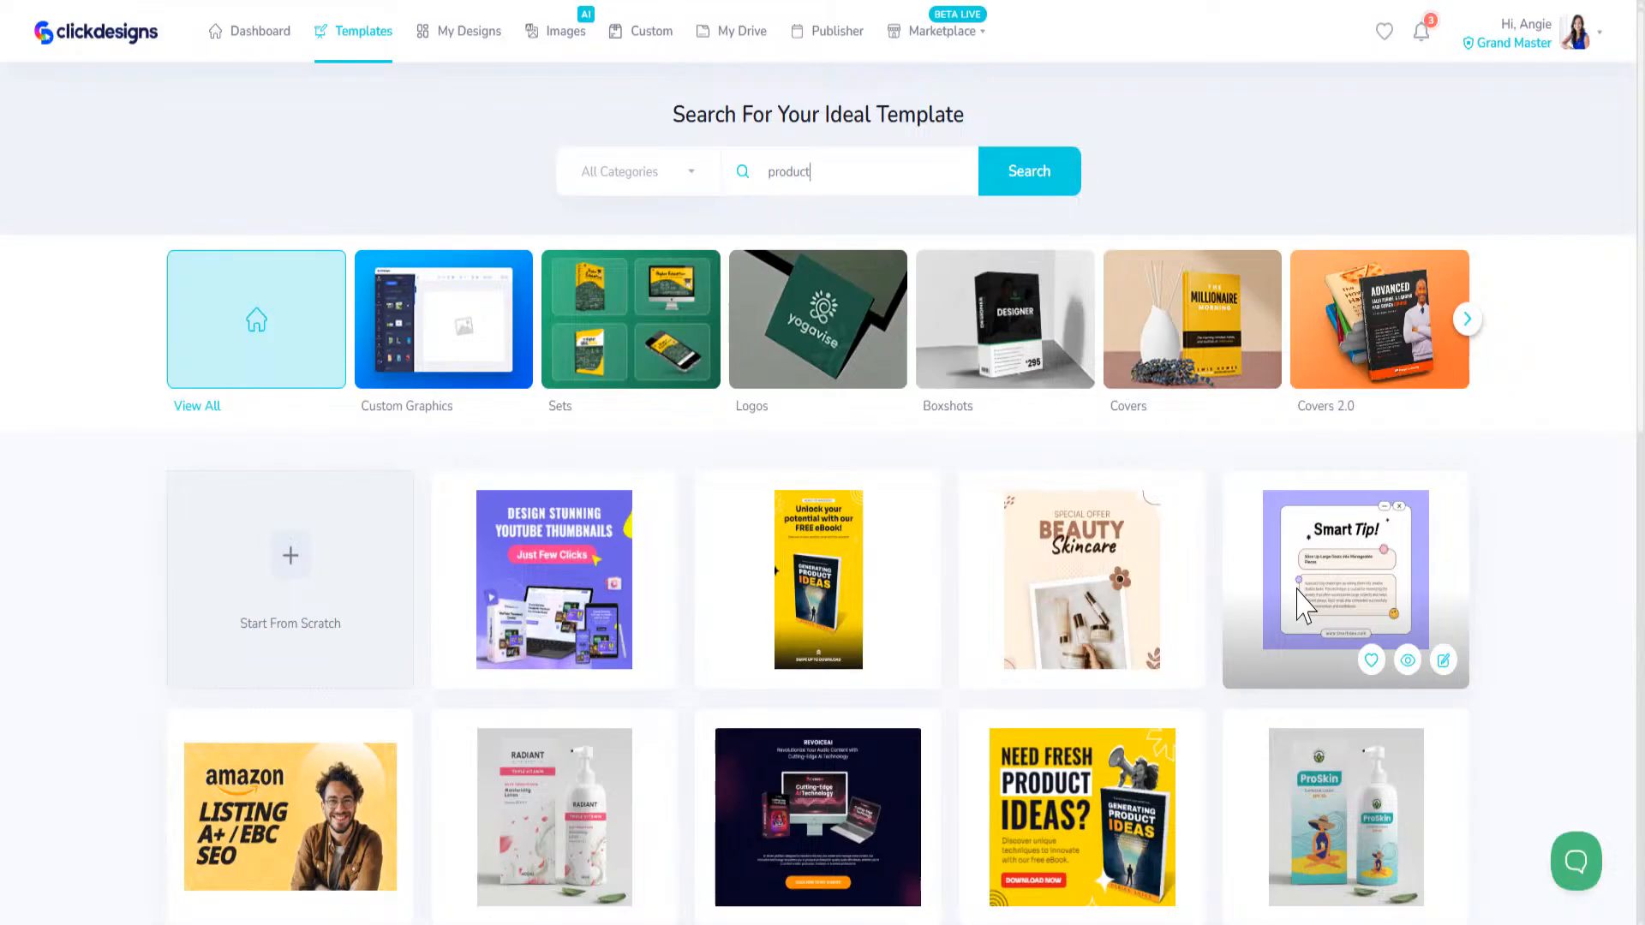
pyautogui.scroll(-4, 1248, 625)
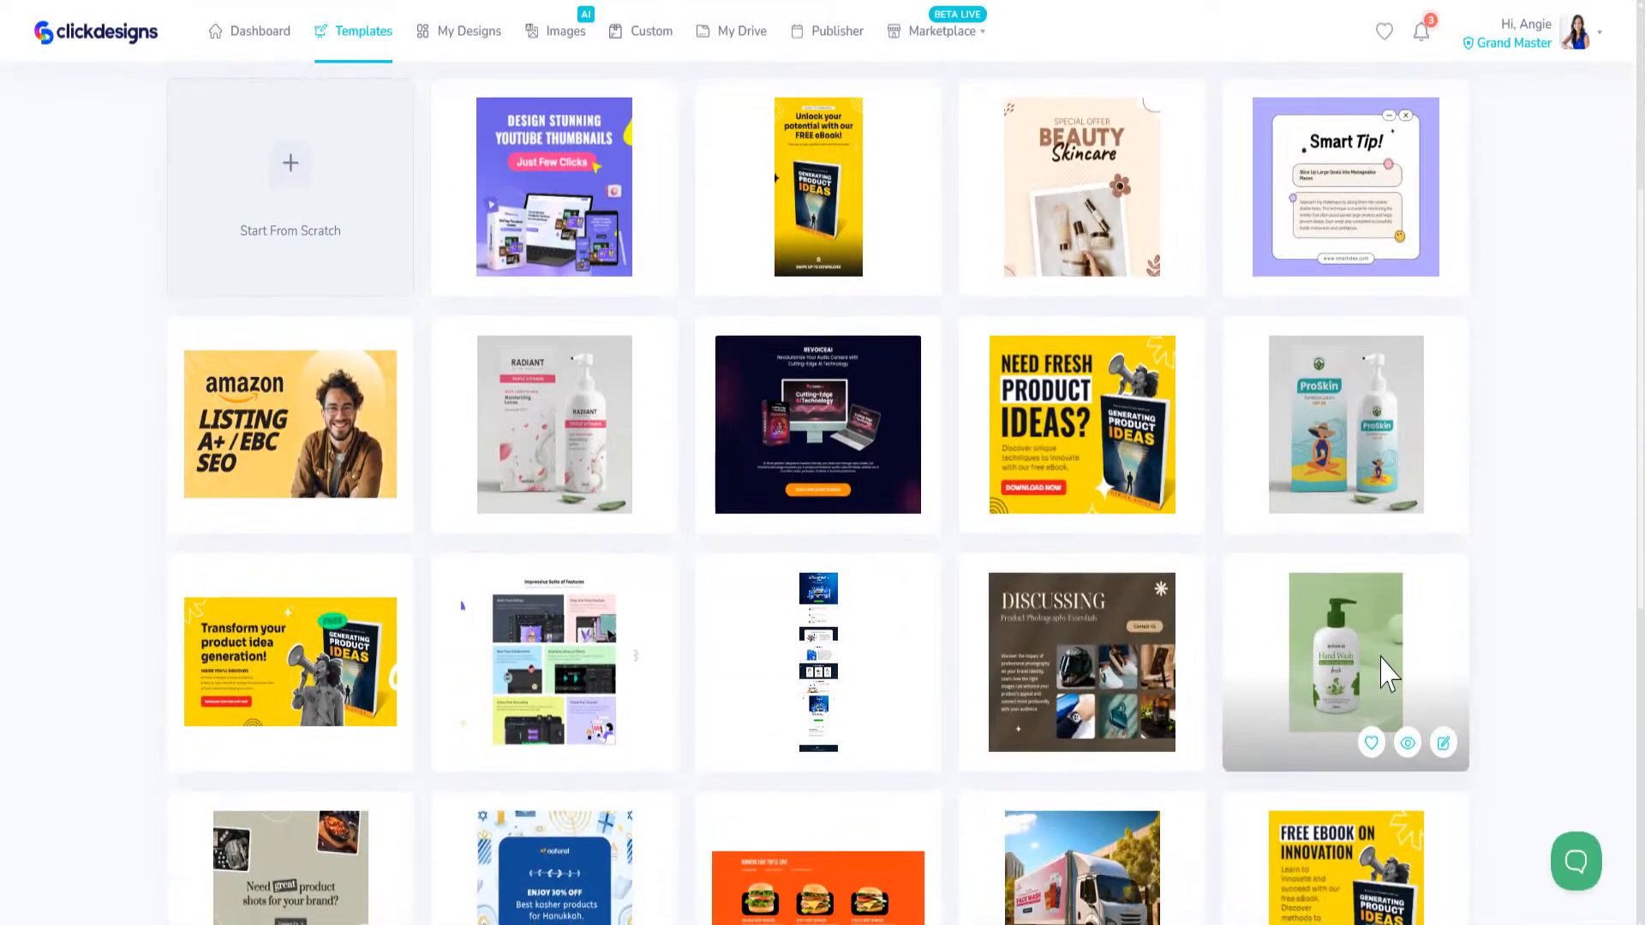
pyautogui.scroll(4, 715, 525)
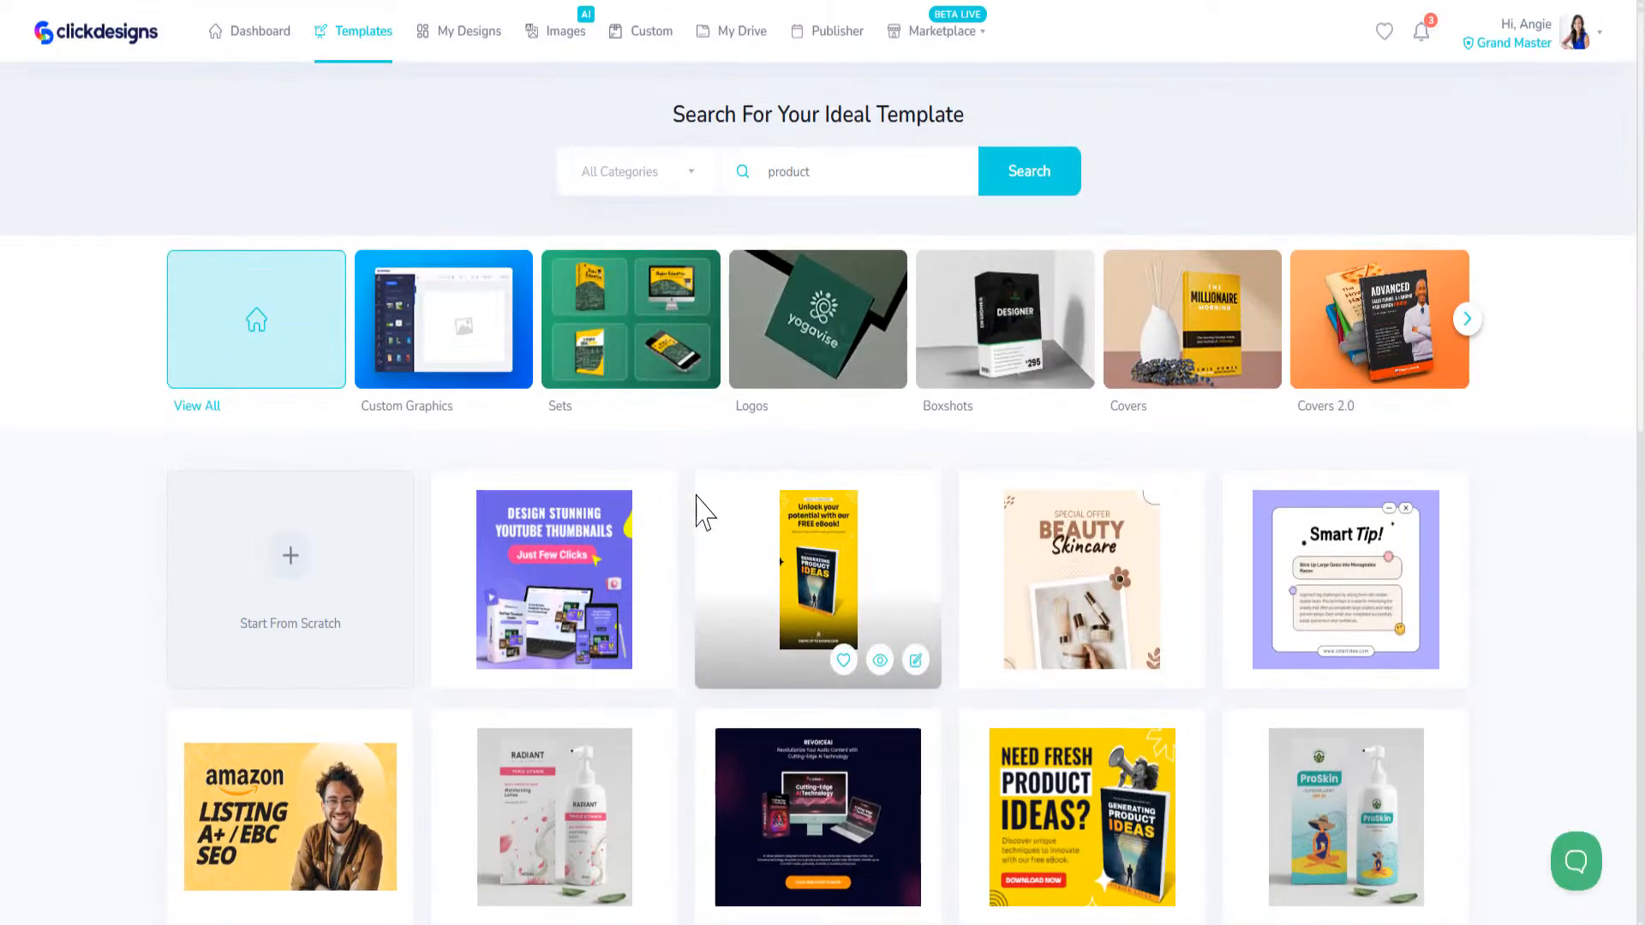
# Step: Clear the "product" search term and reload the unfiltered template library
pyautogui.moveTo(847, 168); pyautogui.dragTo(723, 163)
pyautogui.press('BackSpace')
pyautogui.click(1024, 189)
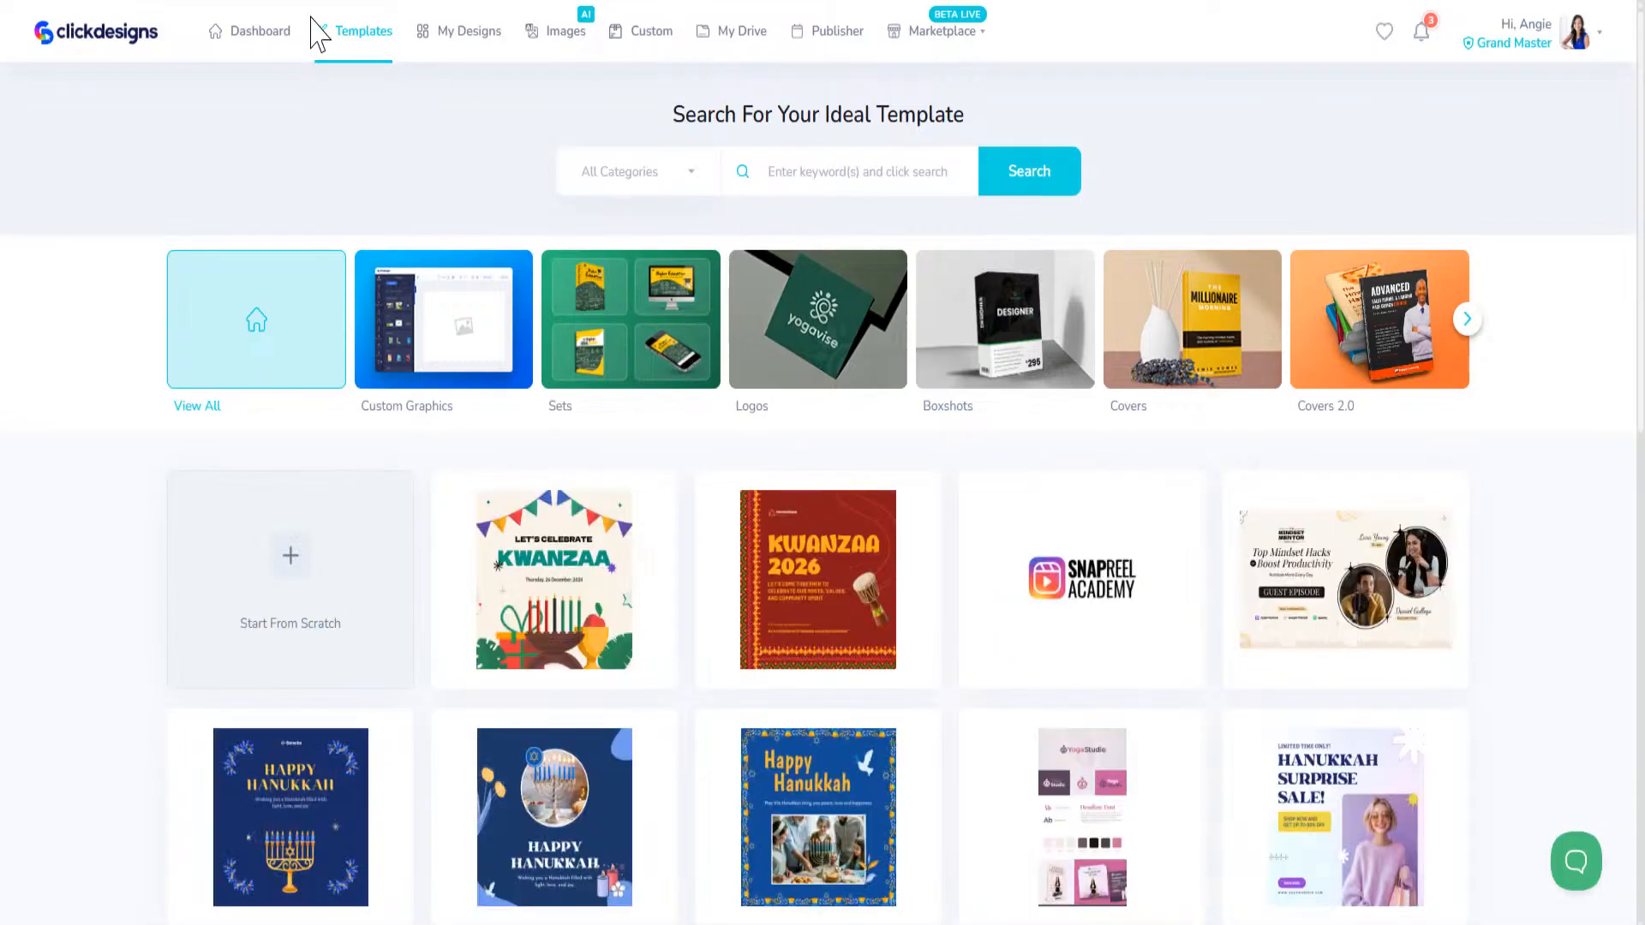
pyautogui.click(356, 36)
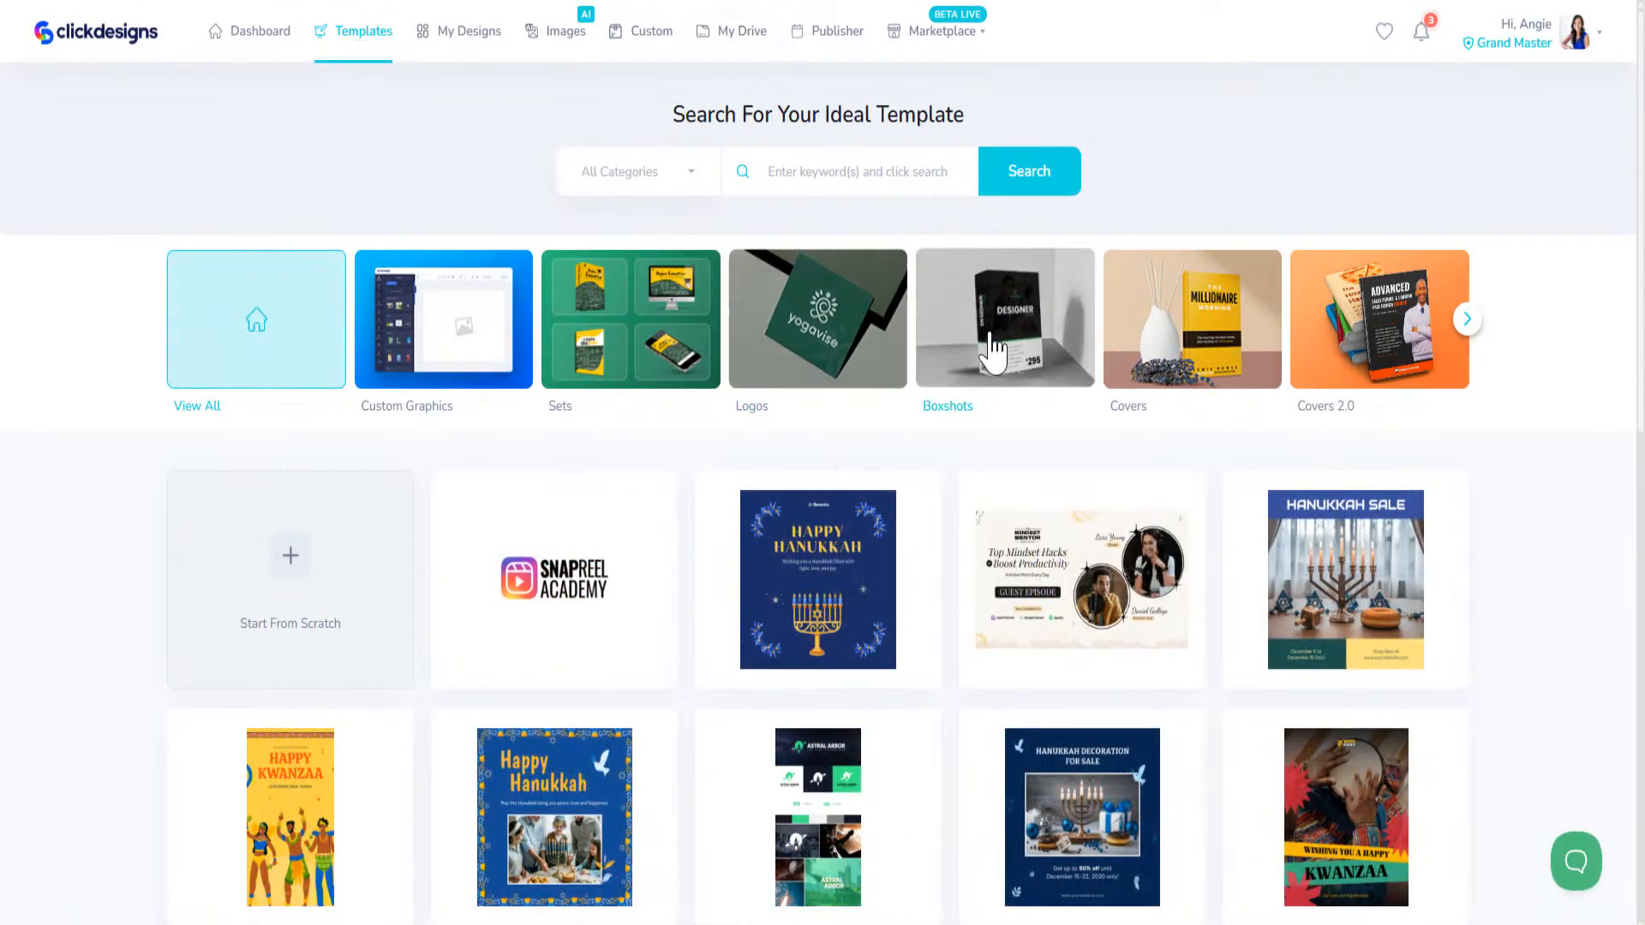
# Step: Open the Boxshots category and look through its box templates
pyautogui.click(1031, 338)
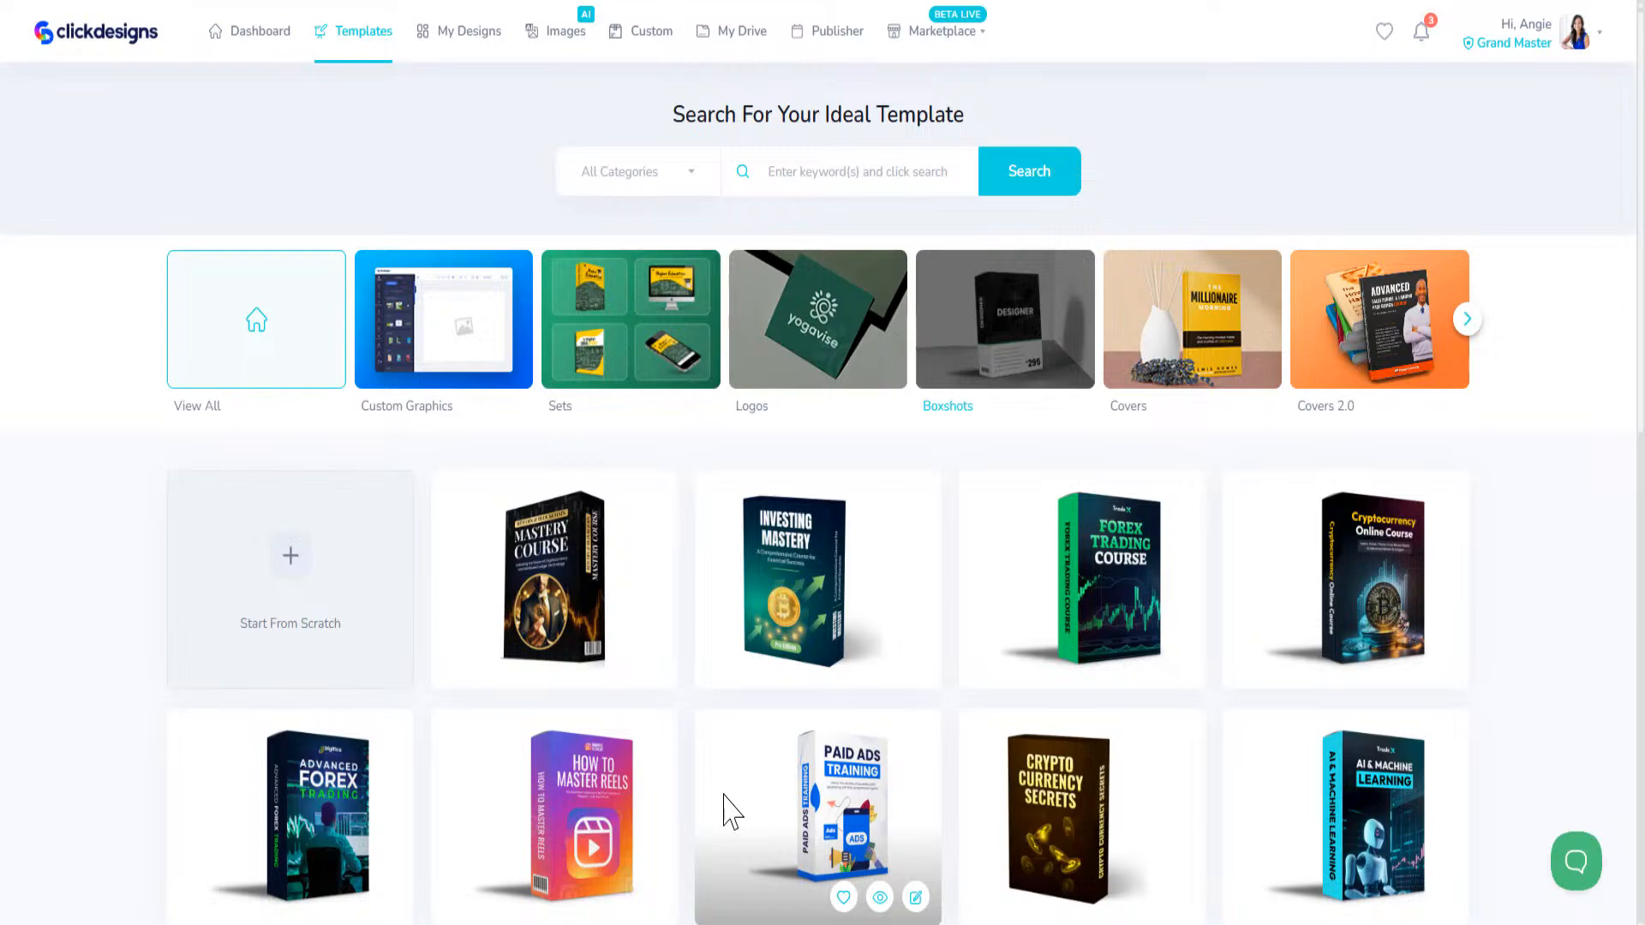
pyautogui.scroll(-12, 723, 818)
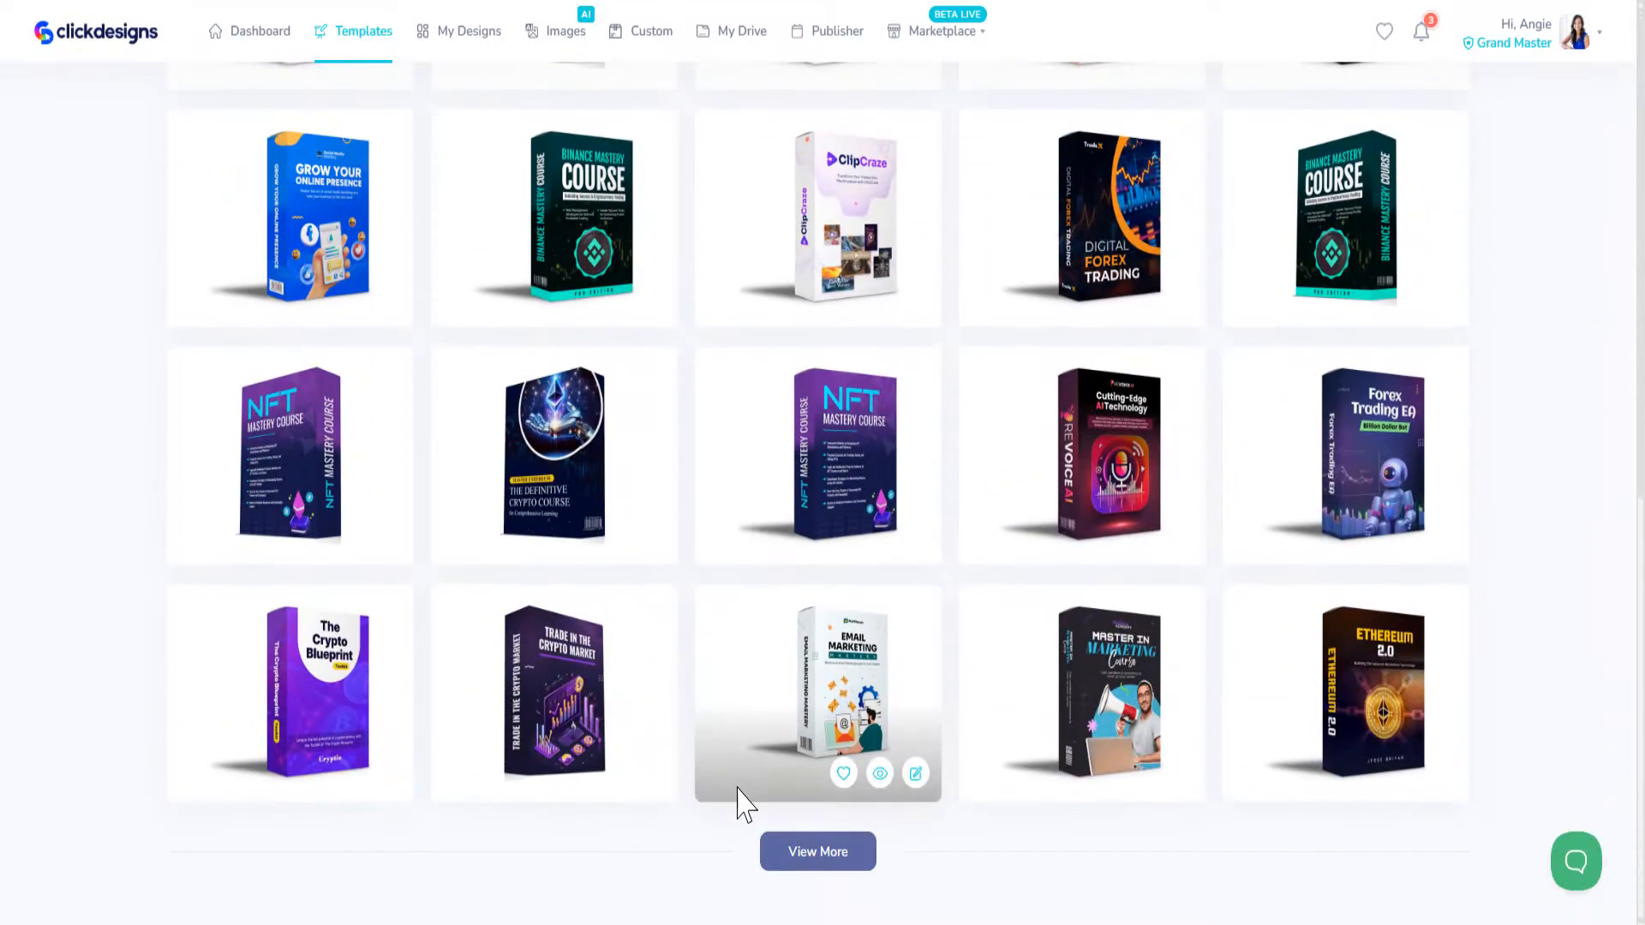
pyautogui.scroll(15, 728, 857)
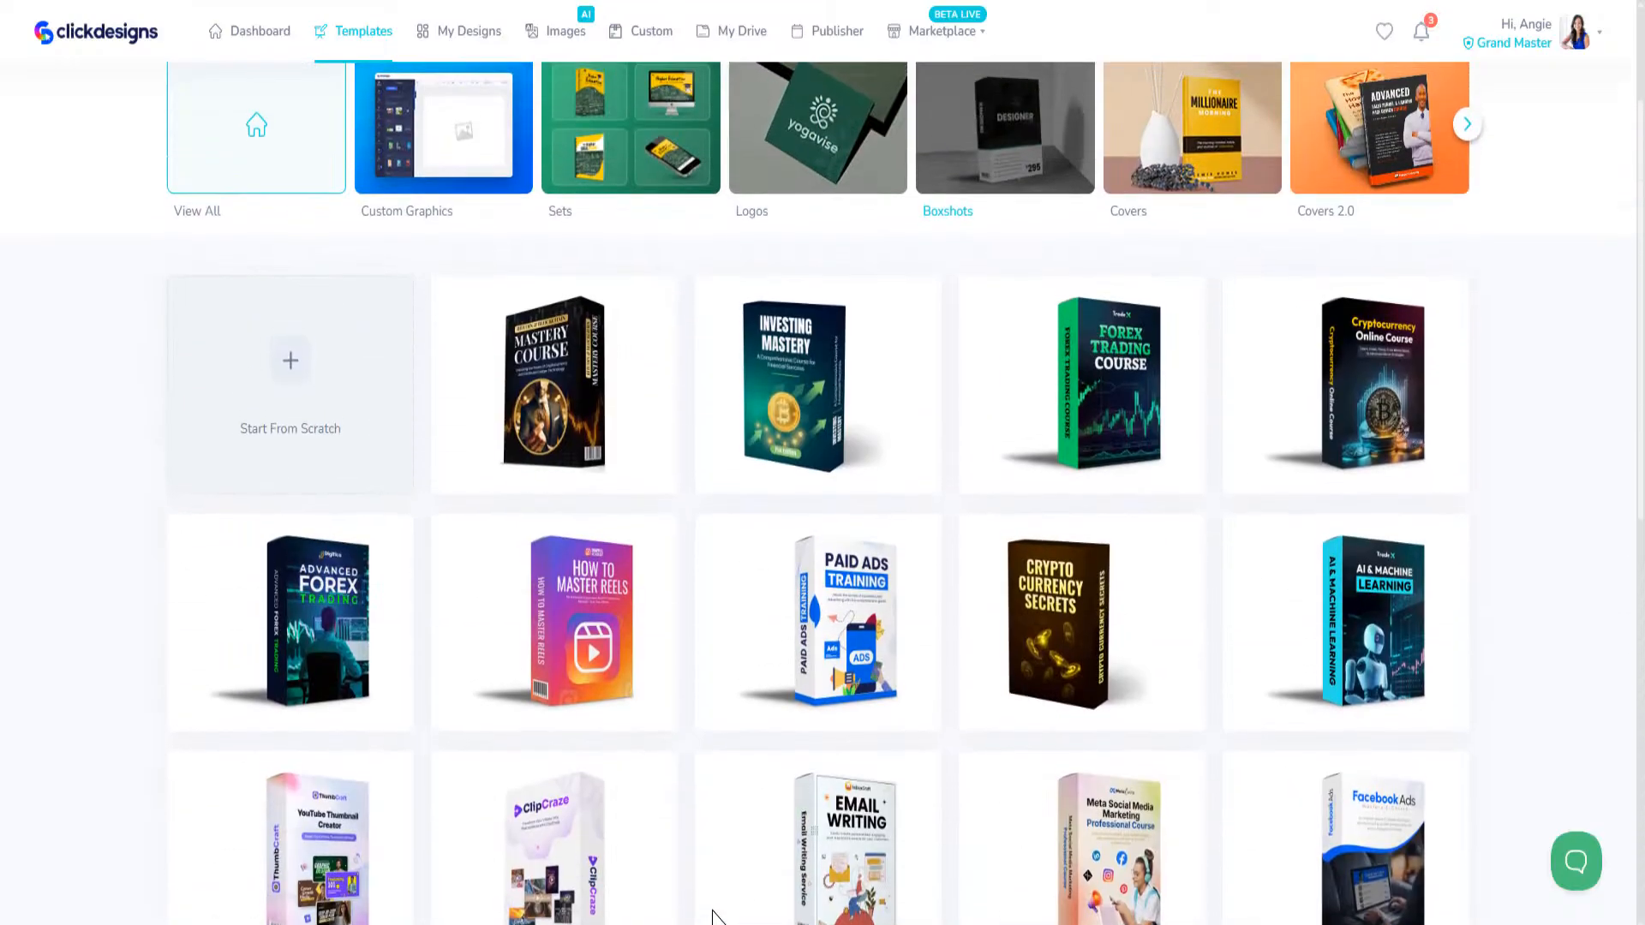
pyautogui.scroll(2, 1096, 495)
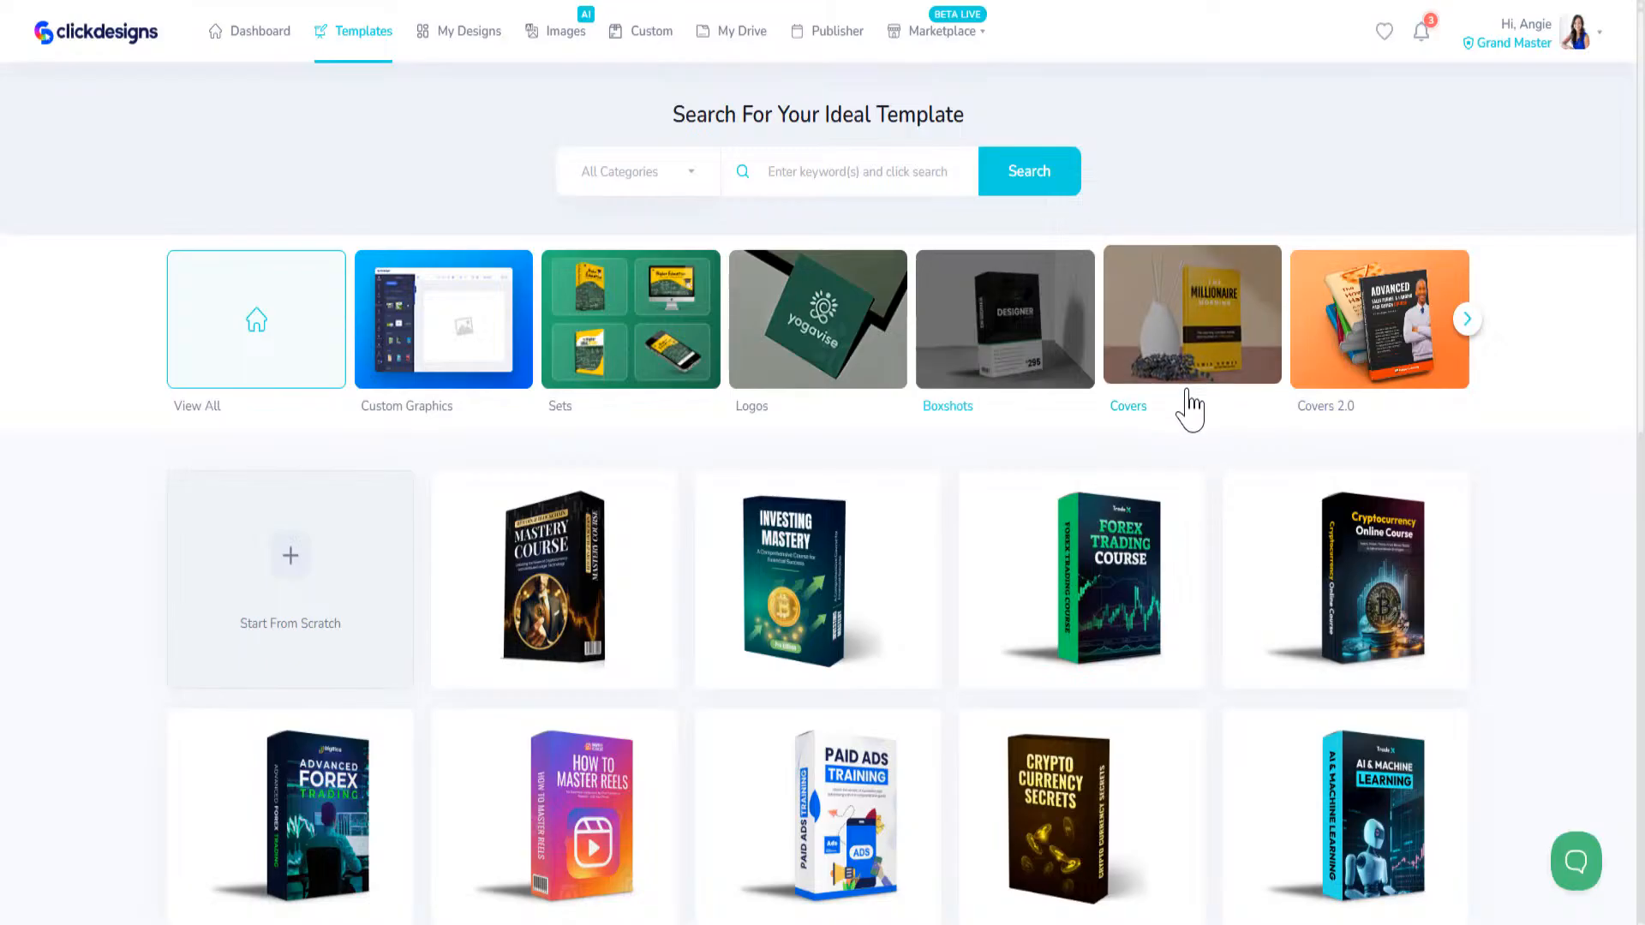
# Step: Open the Covers category, switch from Books to Reports and look through the report cover templates
pyautogui.click(1222, 339)
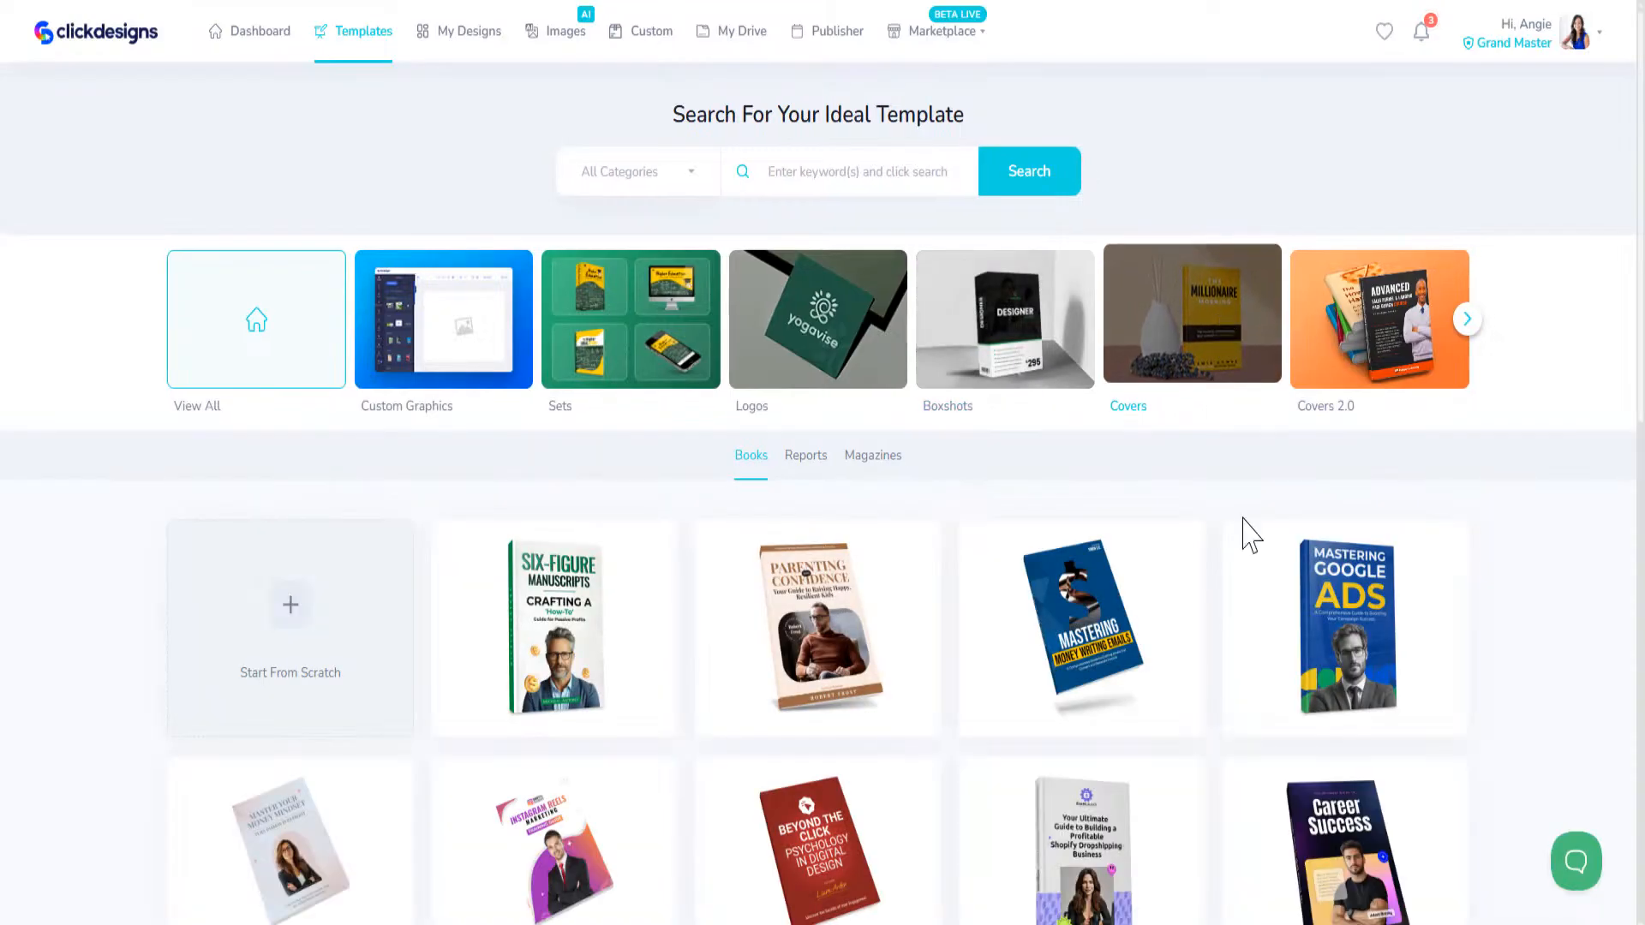
pyautogui.click(824, 457)
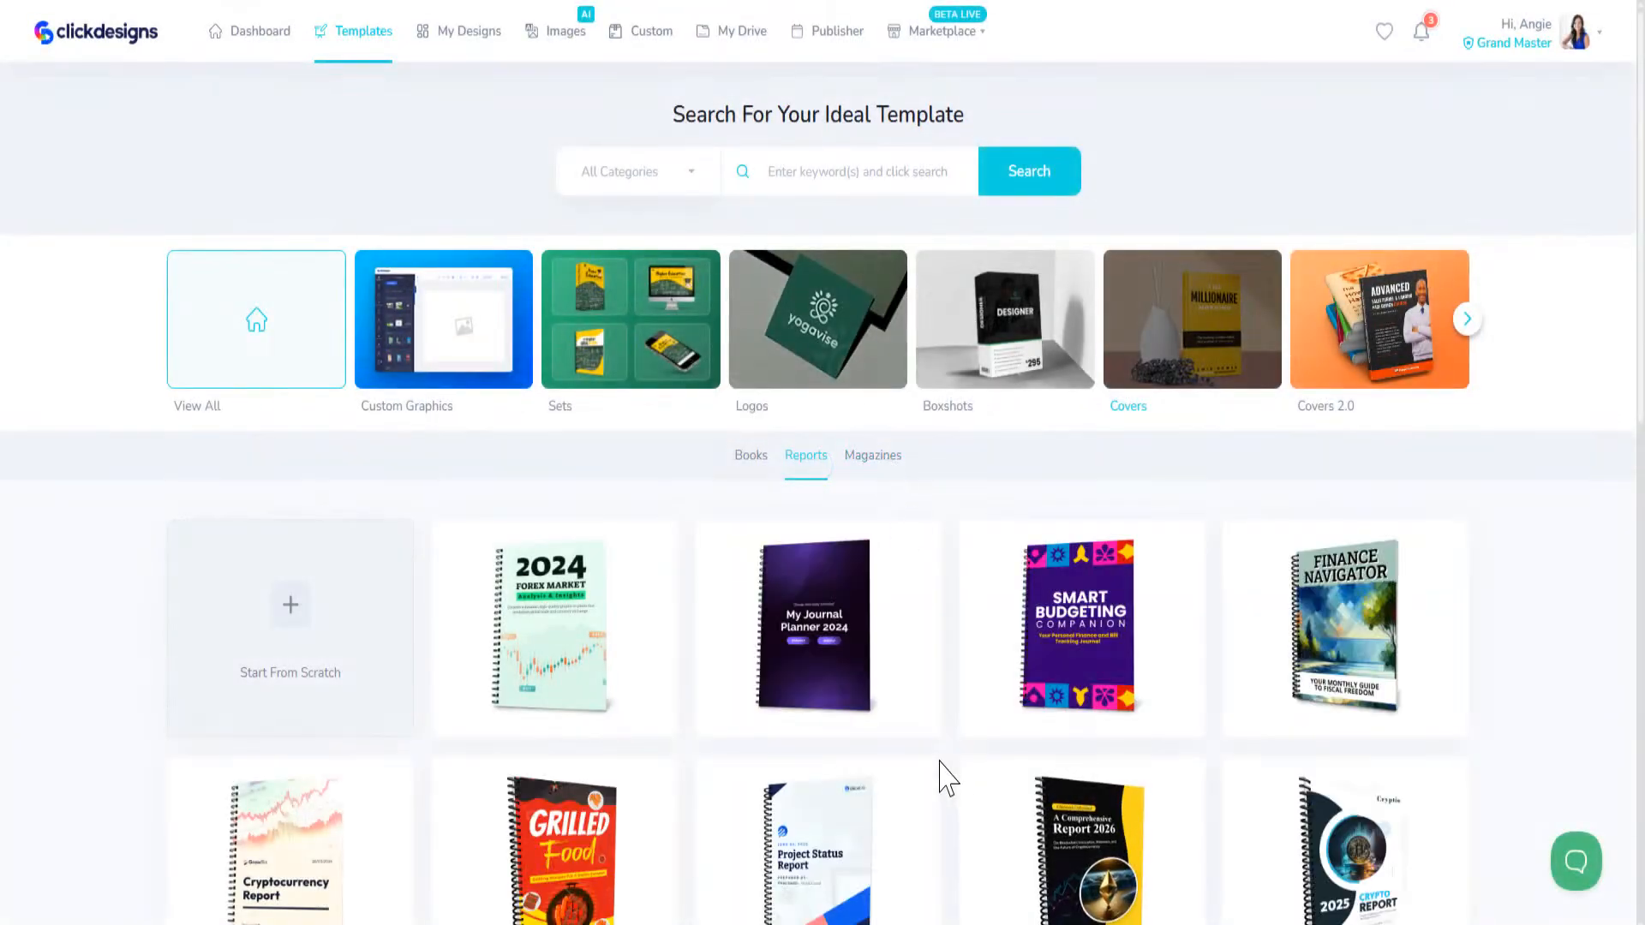
pyautogui.scroll(-5, 939, 771)
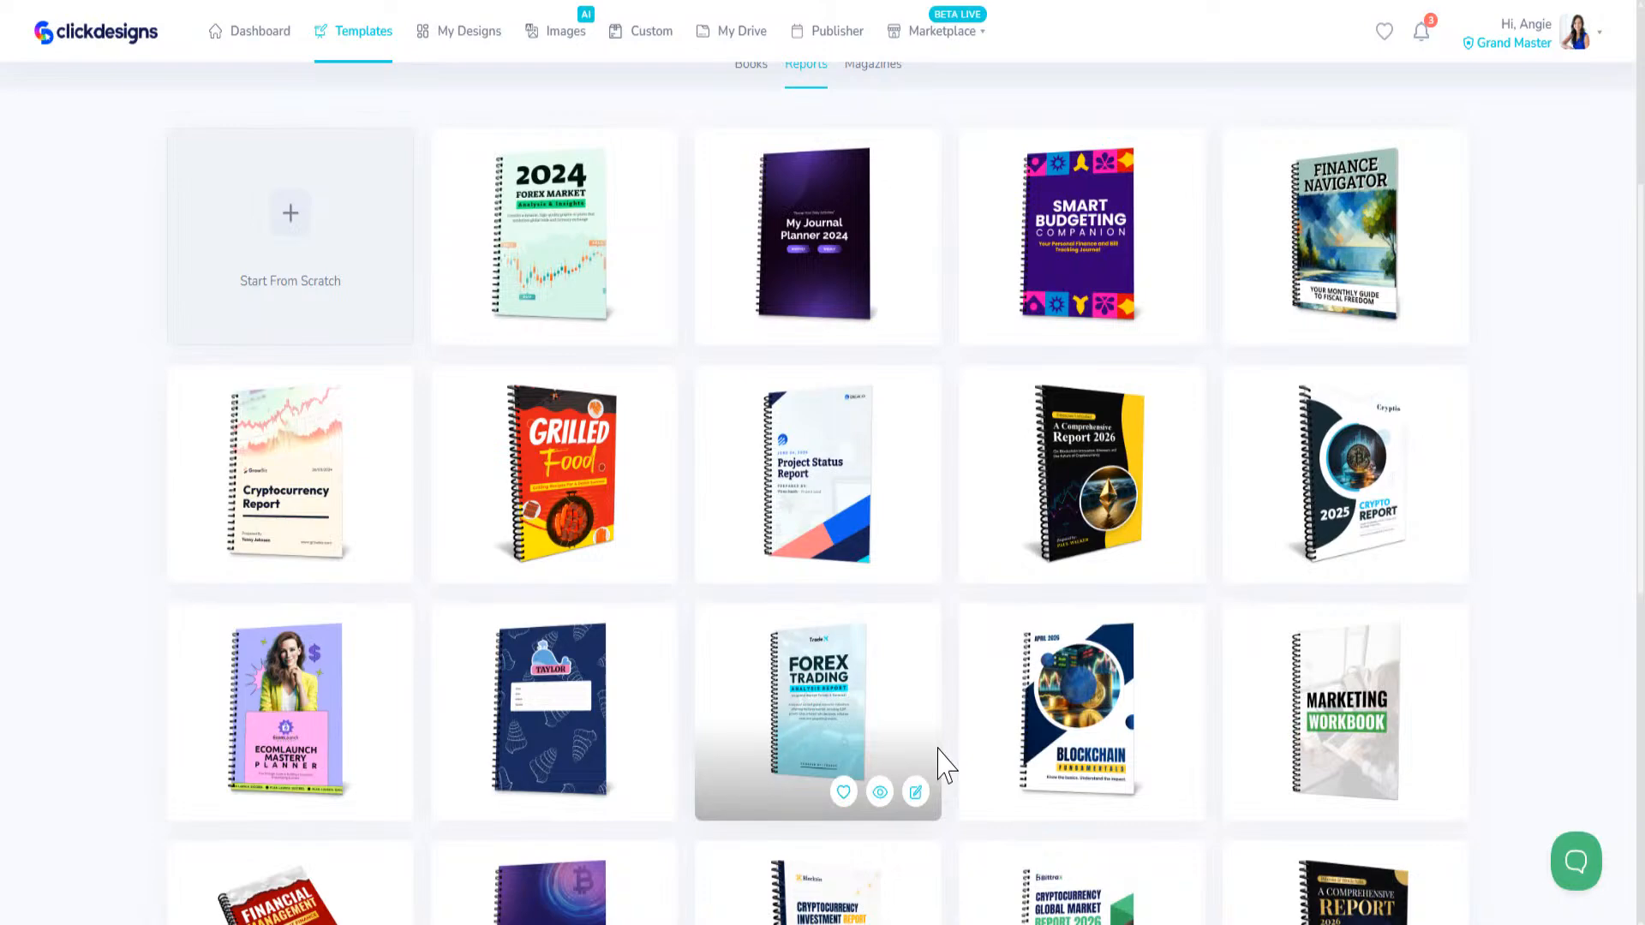
pyautogui.scroll(-8, 940, 762)
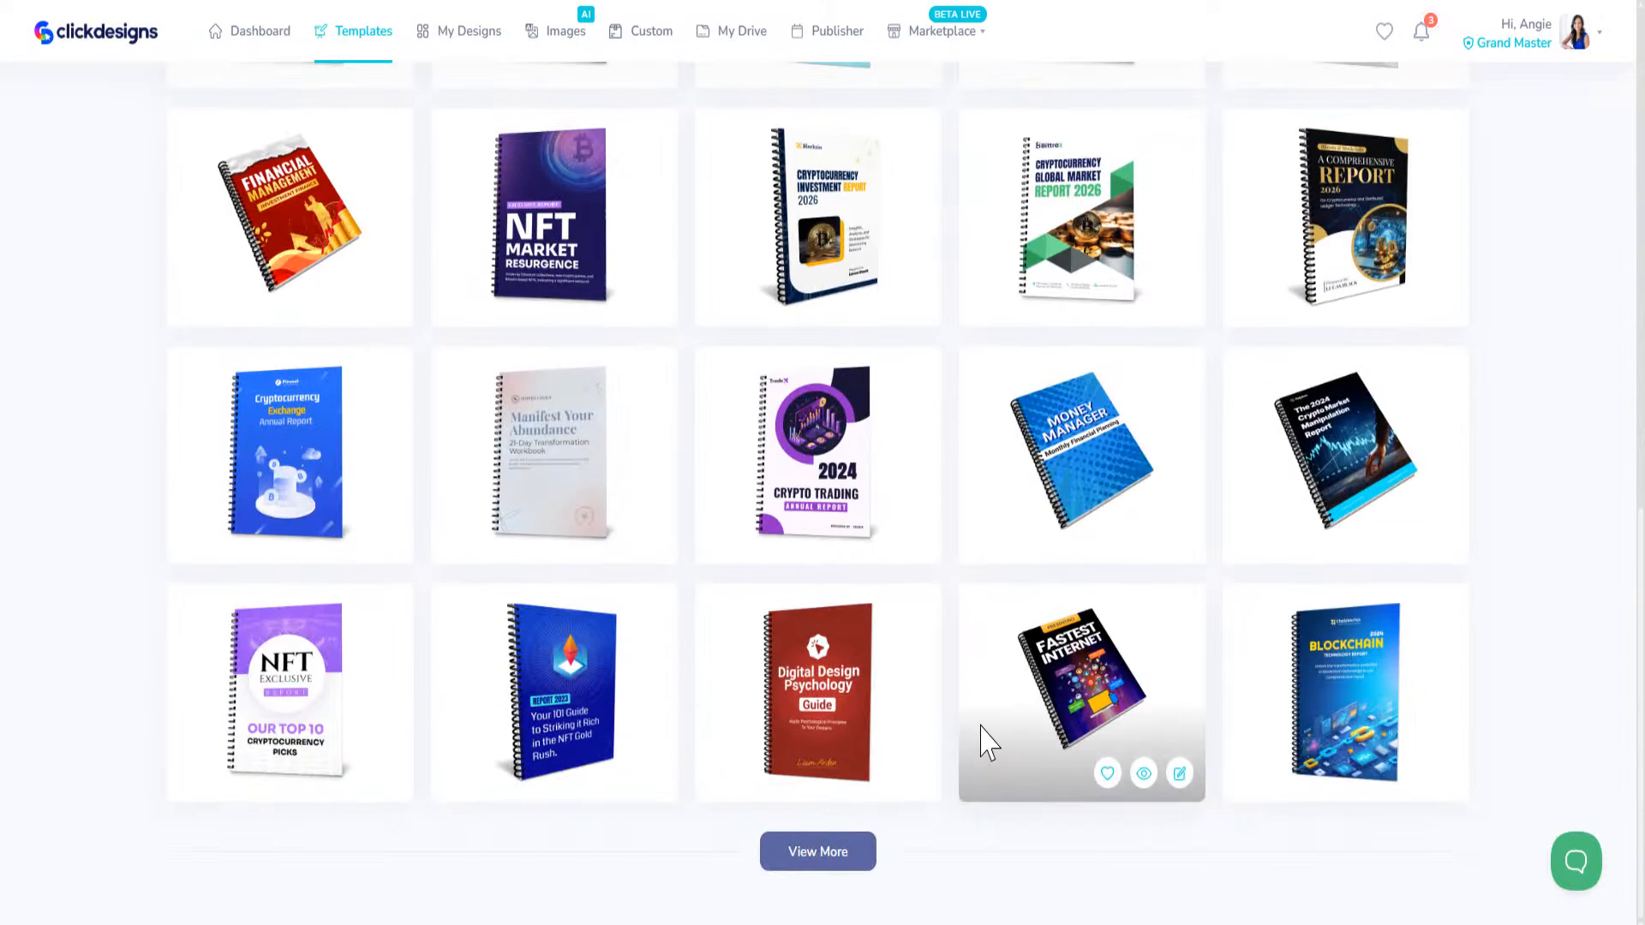
pyautogui.scroll(8, 984, 746)
pyautogui.scroll(4, 993, 726)
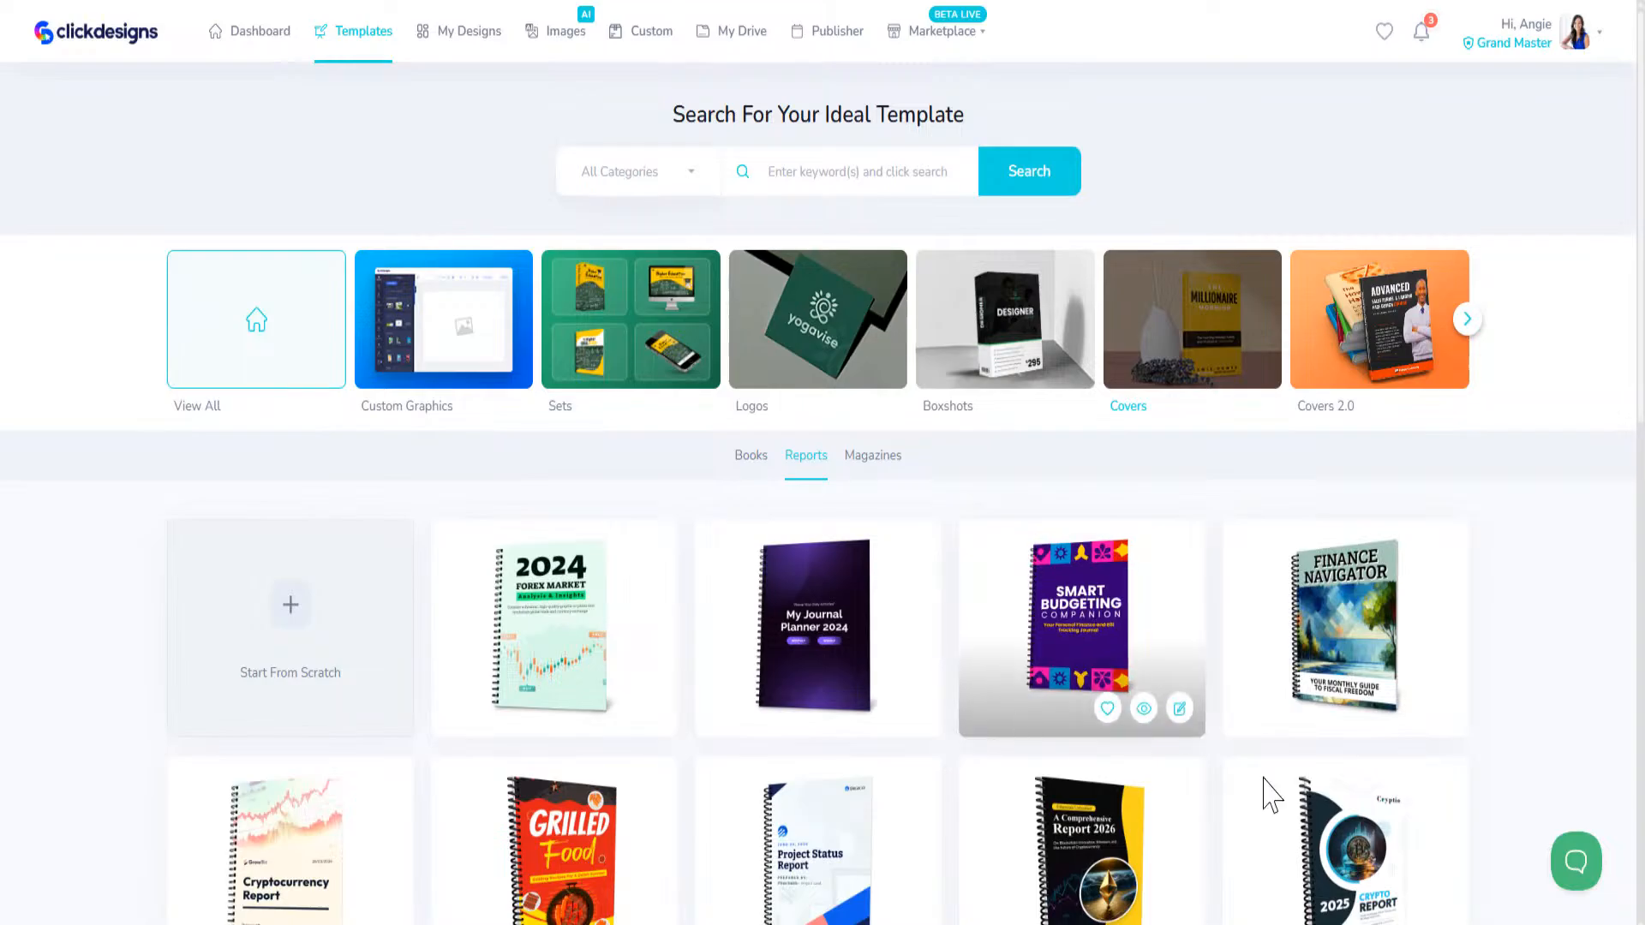
pyautogui.scroll(-6, 948, 697)
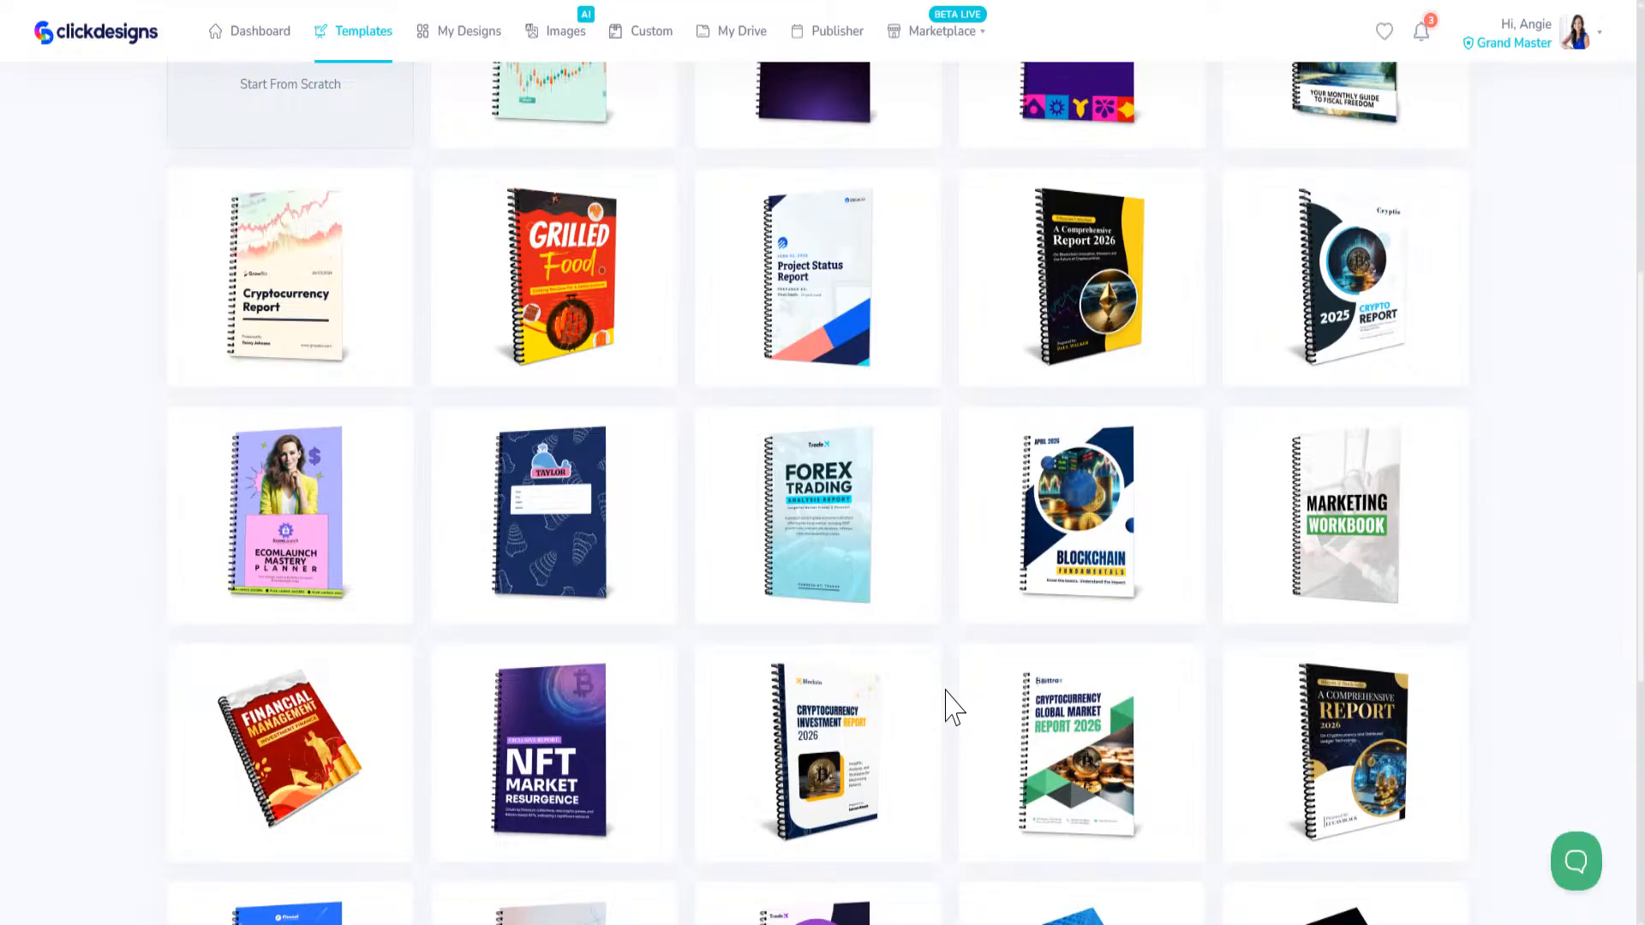
pyautogui.scroll(6, 951, 728)
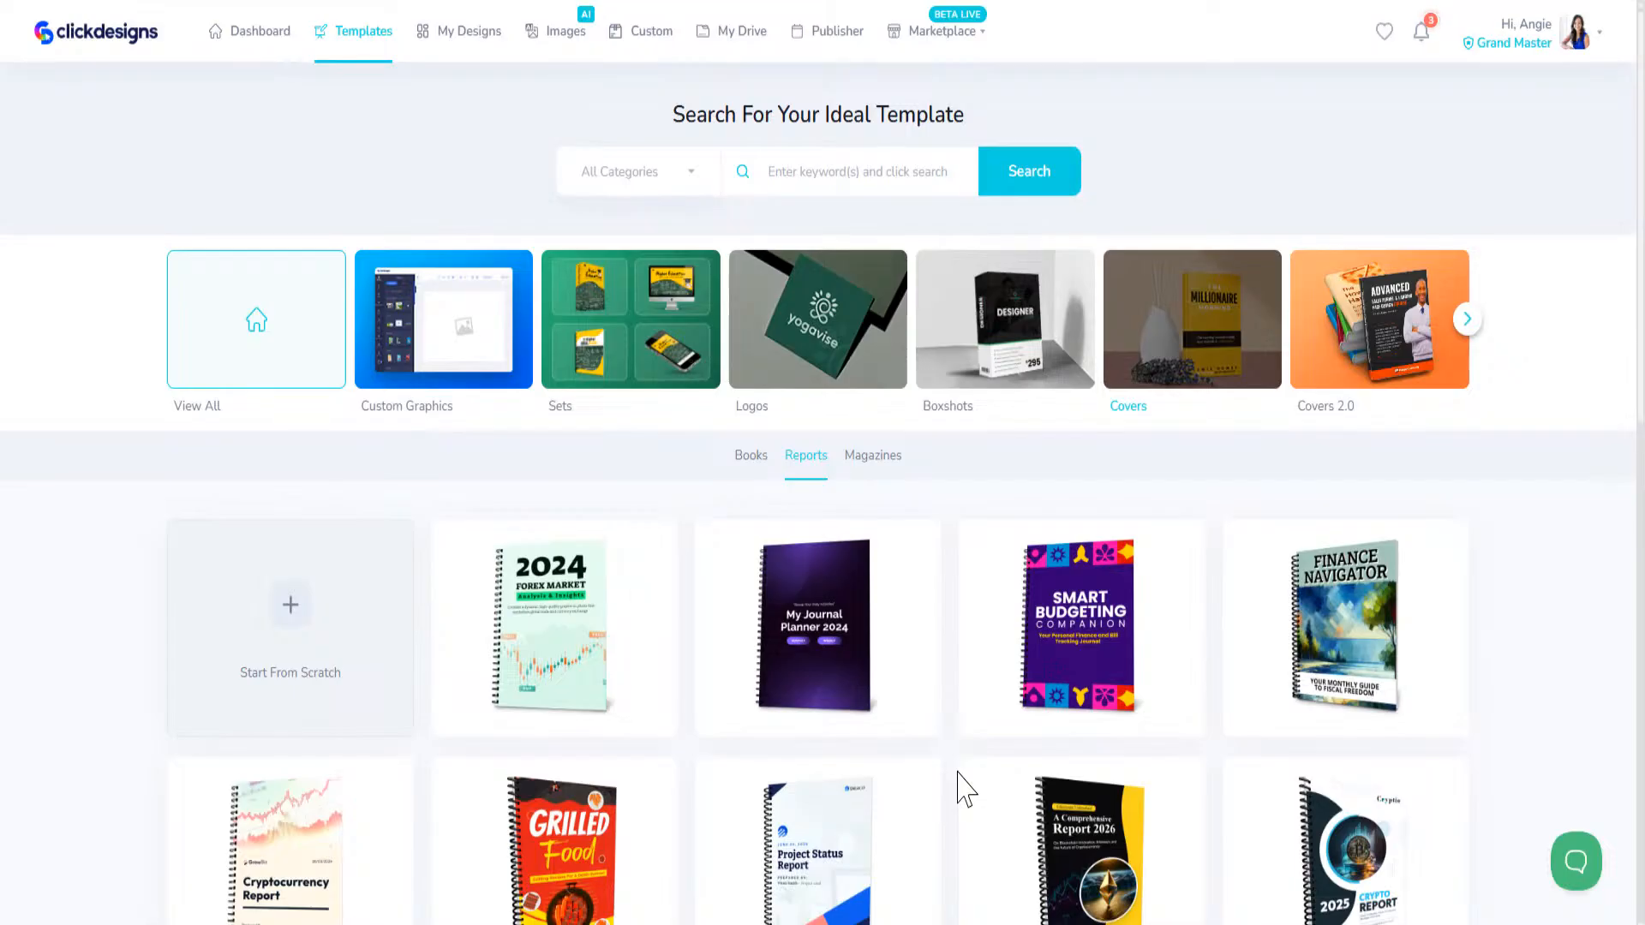
pyautogui.scroll(-5, 985, 754)
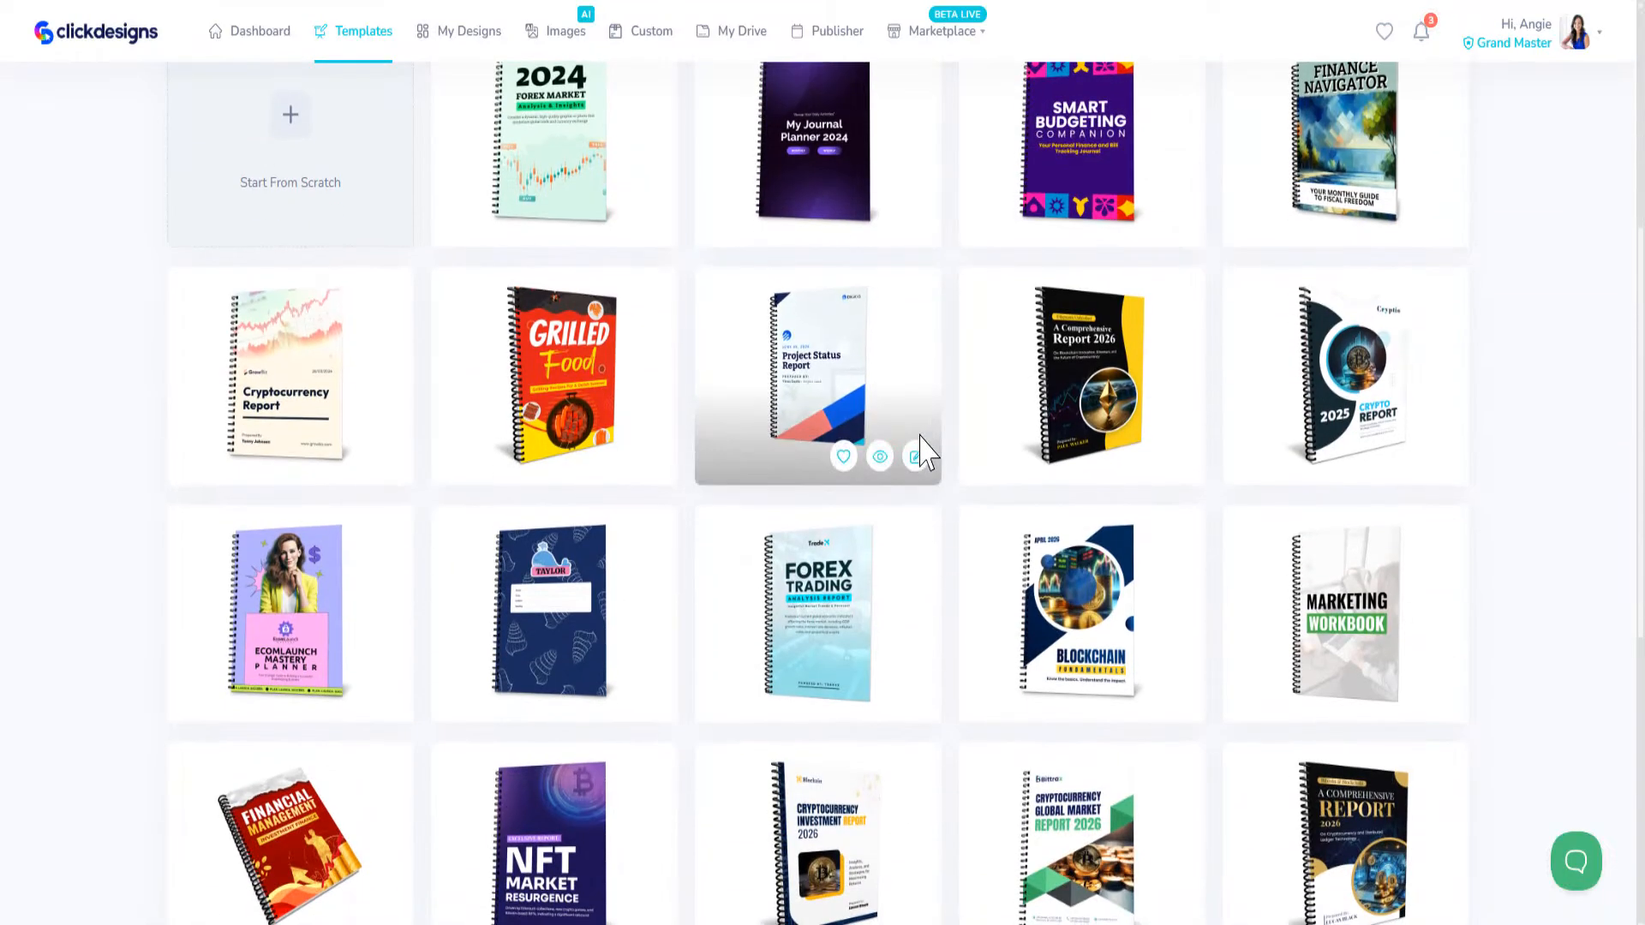
pyautogui.scroll(5, 925, 454)
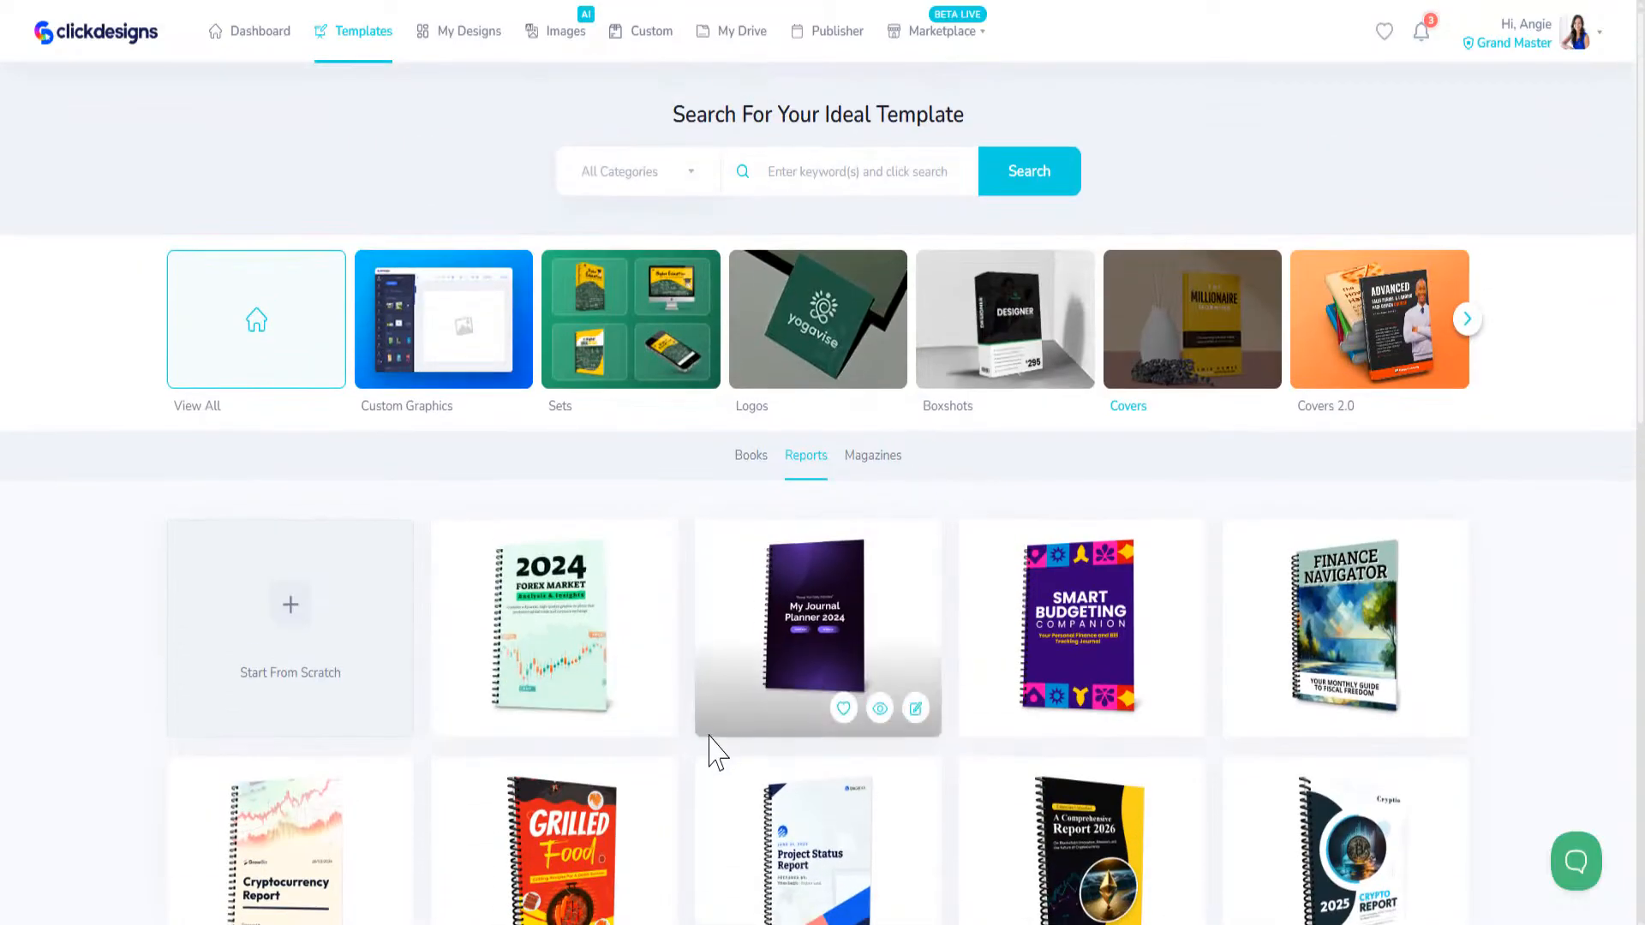
# Step: Switch the Covers category to Magazines and look through the magazine cover templates
pyautogui.click(878, 484)
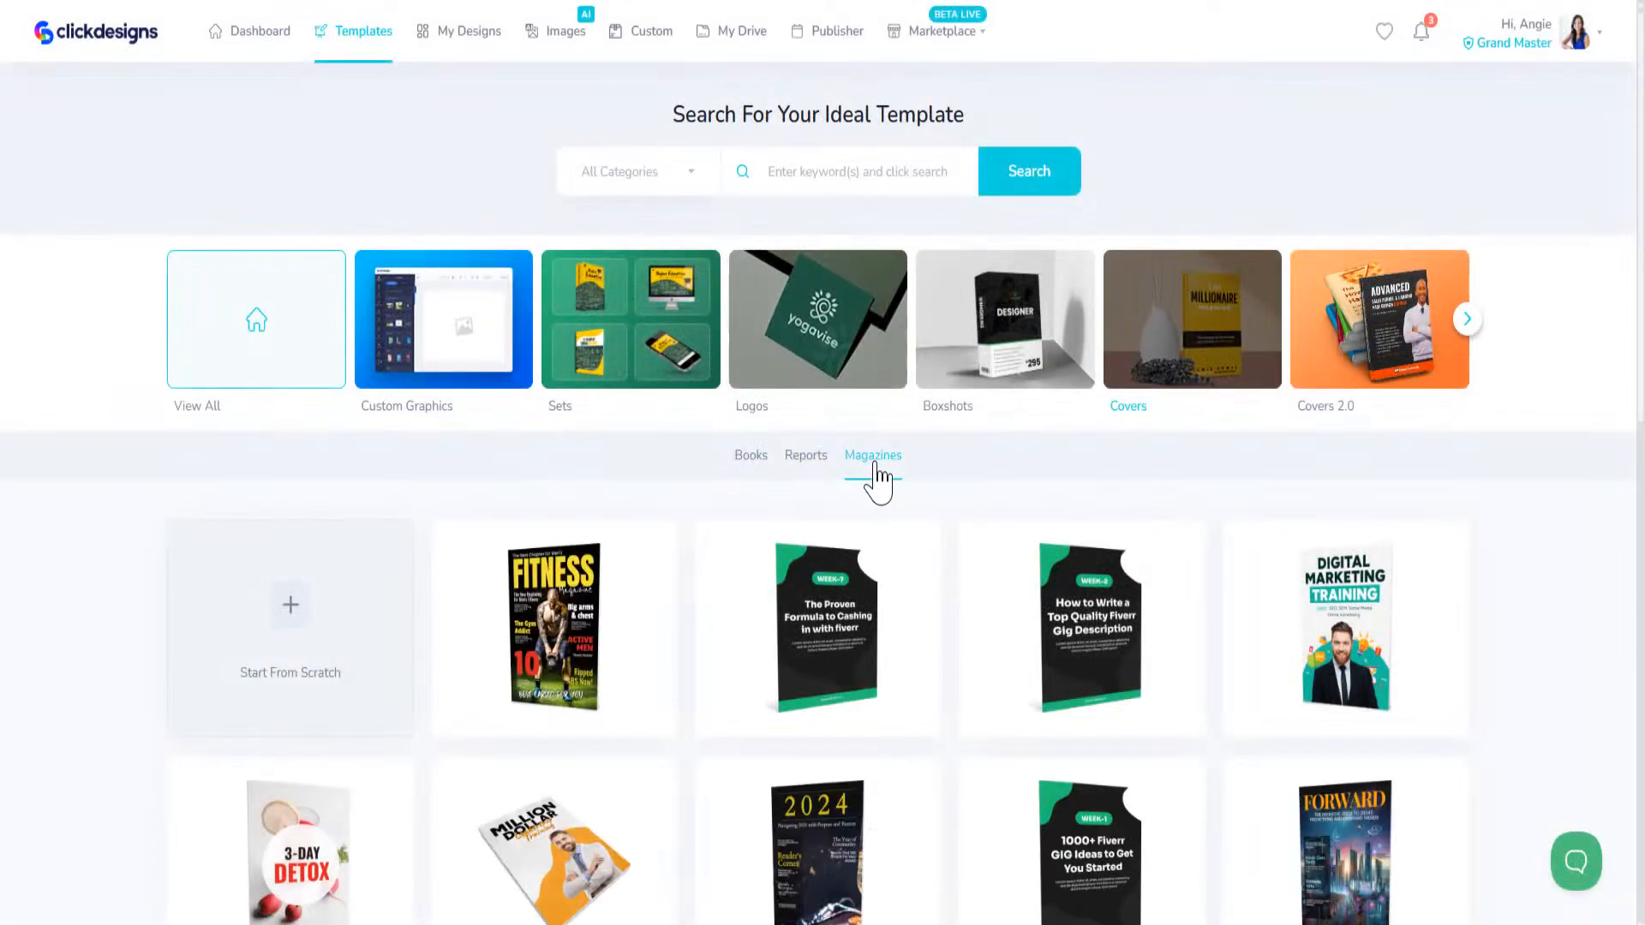
pyautogui.scroll(-5, 874, 505)
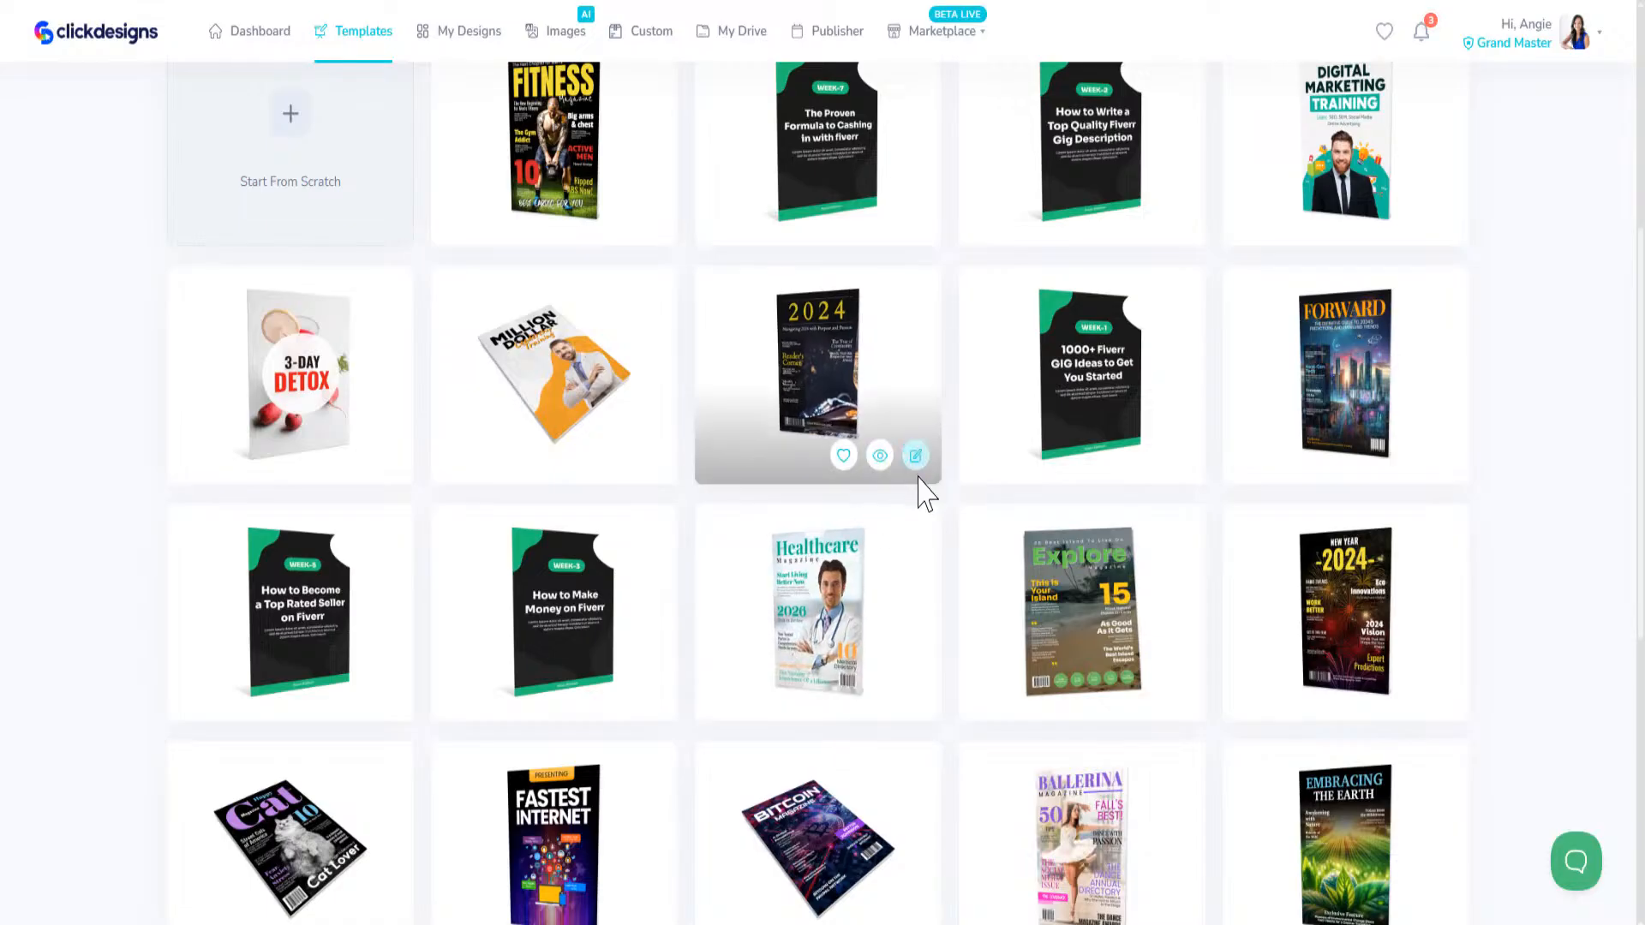
pyautogui.scroll(-5, 918, 489)
pyautogui.scroll(-2, 929, 548)
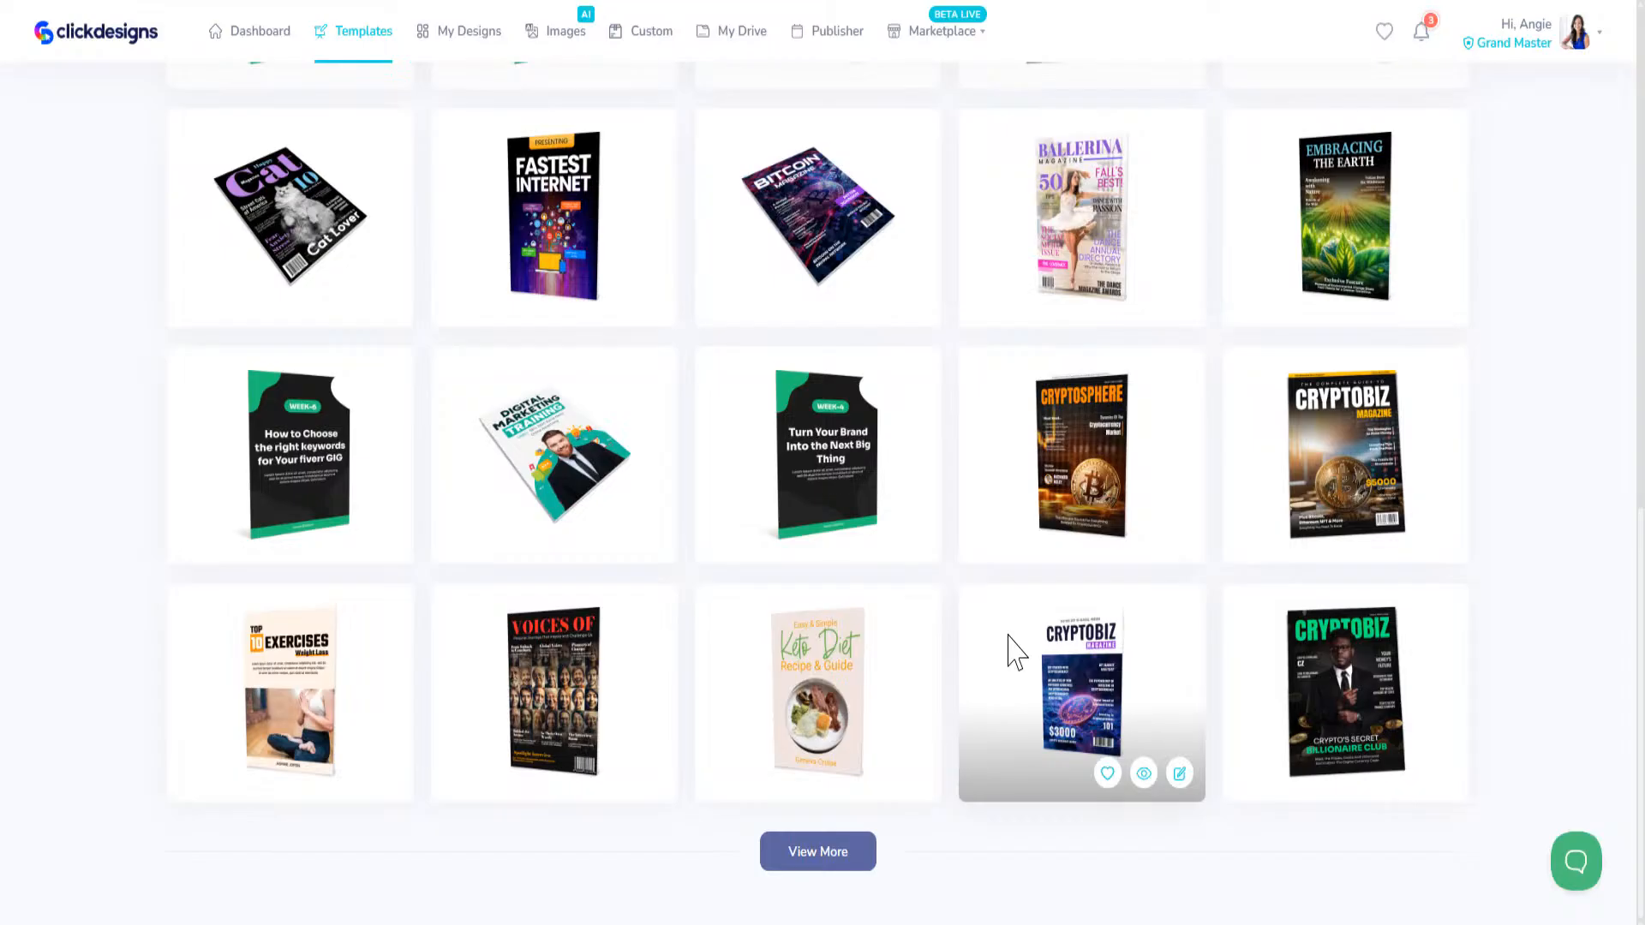
pyautogui.scroll(12, 1016, 655)
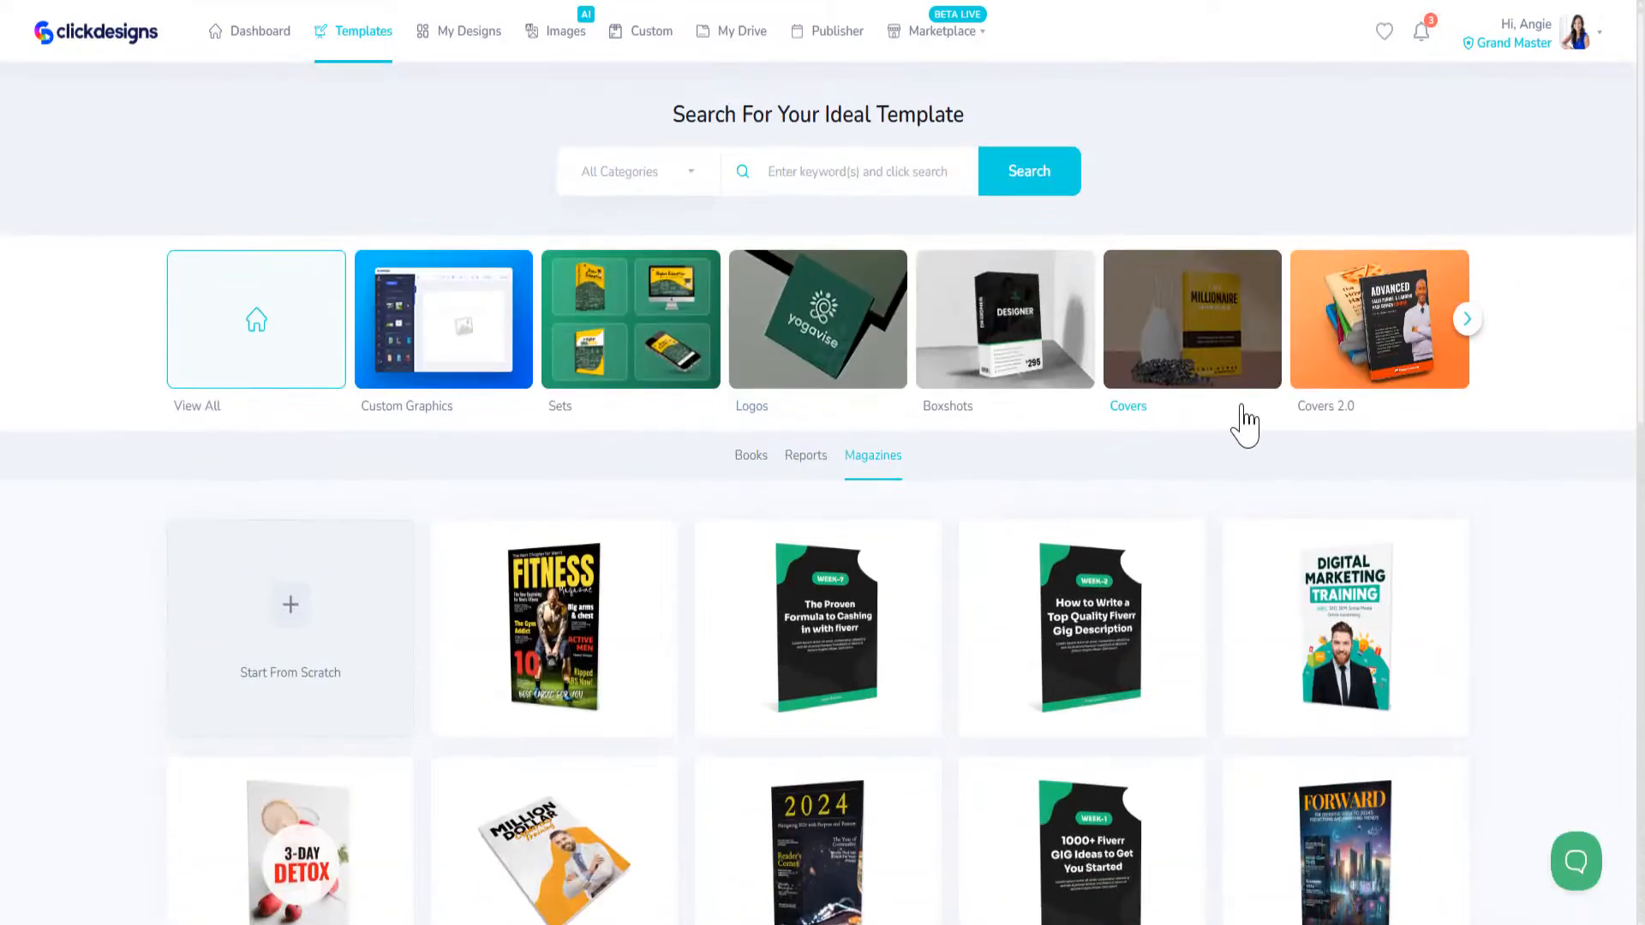
# Step: Open the Covers 2.0 category and look through its Magazines, Books and CD/DVDs templates
pyautogui.click(1406, 344)
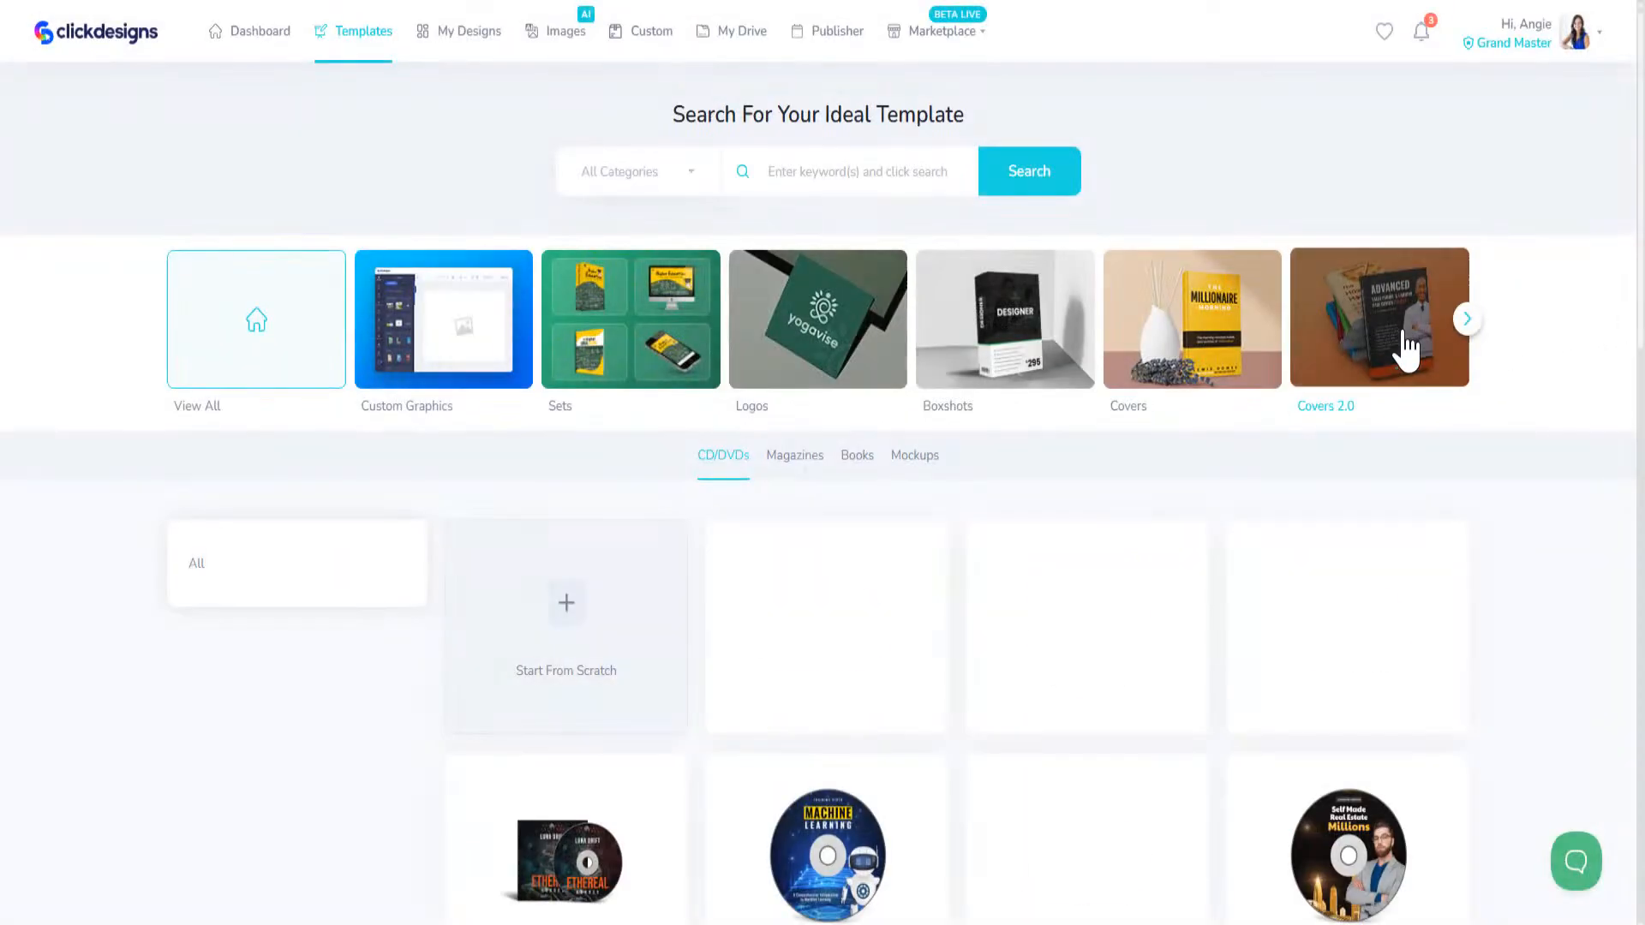
pyautogui.click(792, 458)
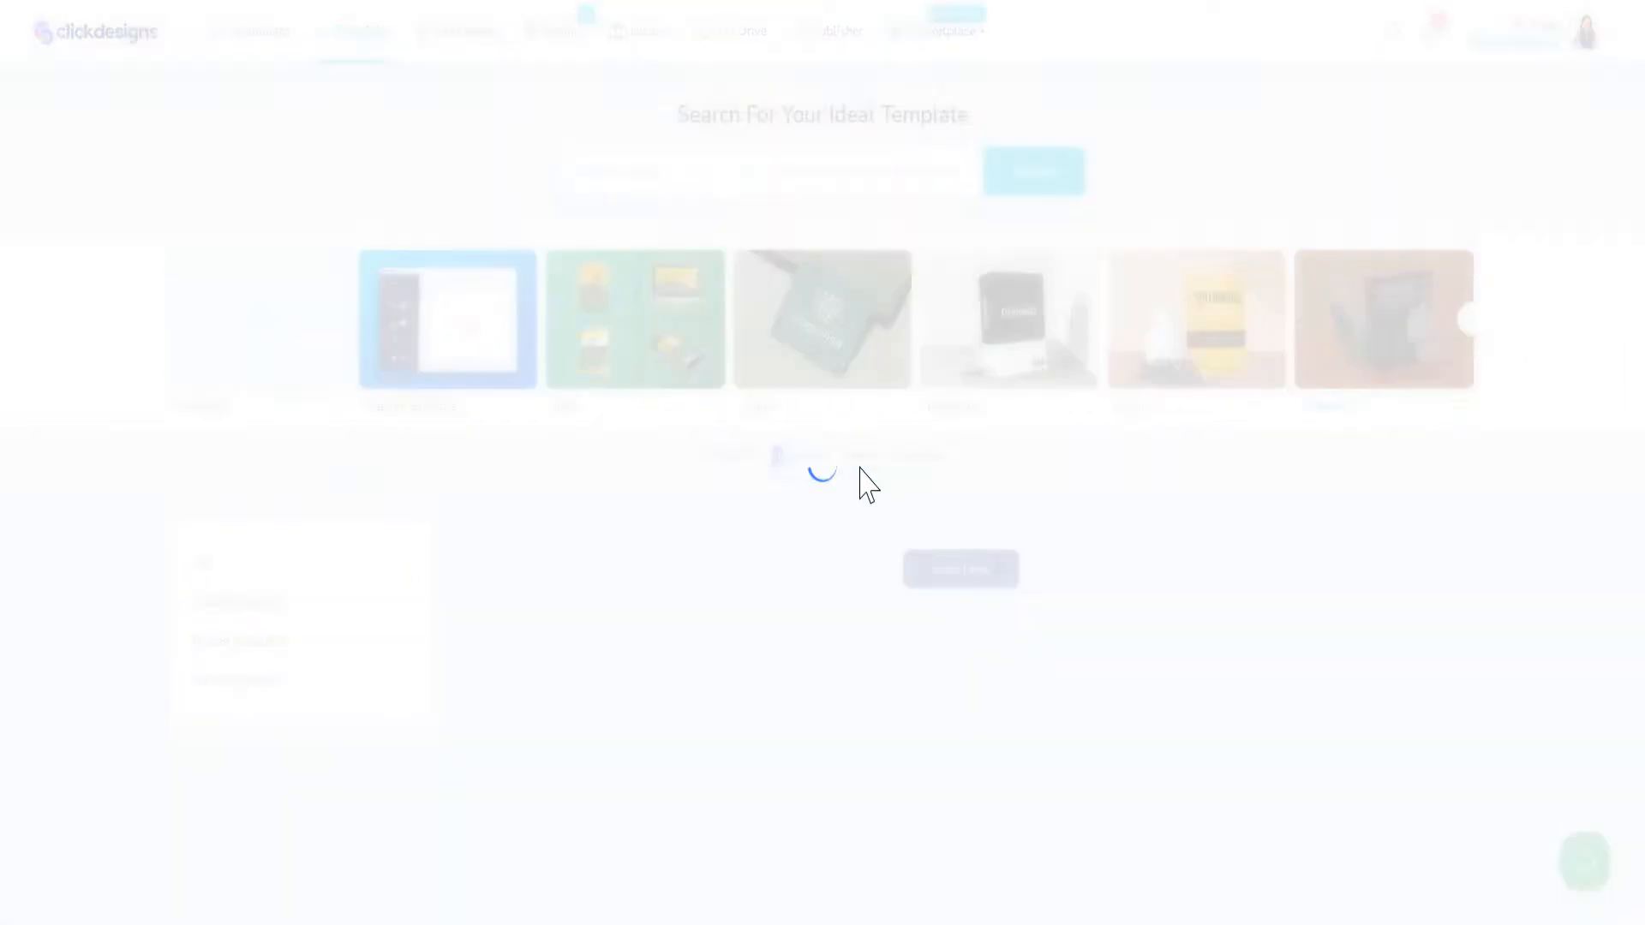
pyautogui.click(867, 465)
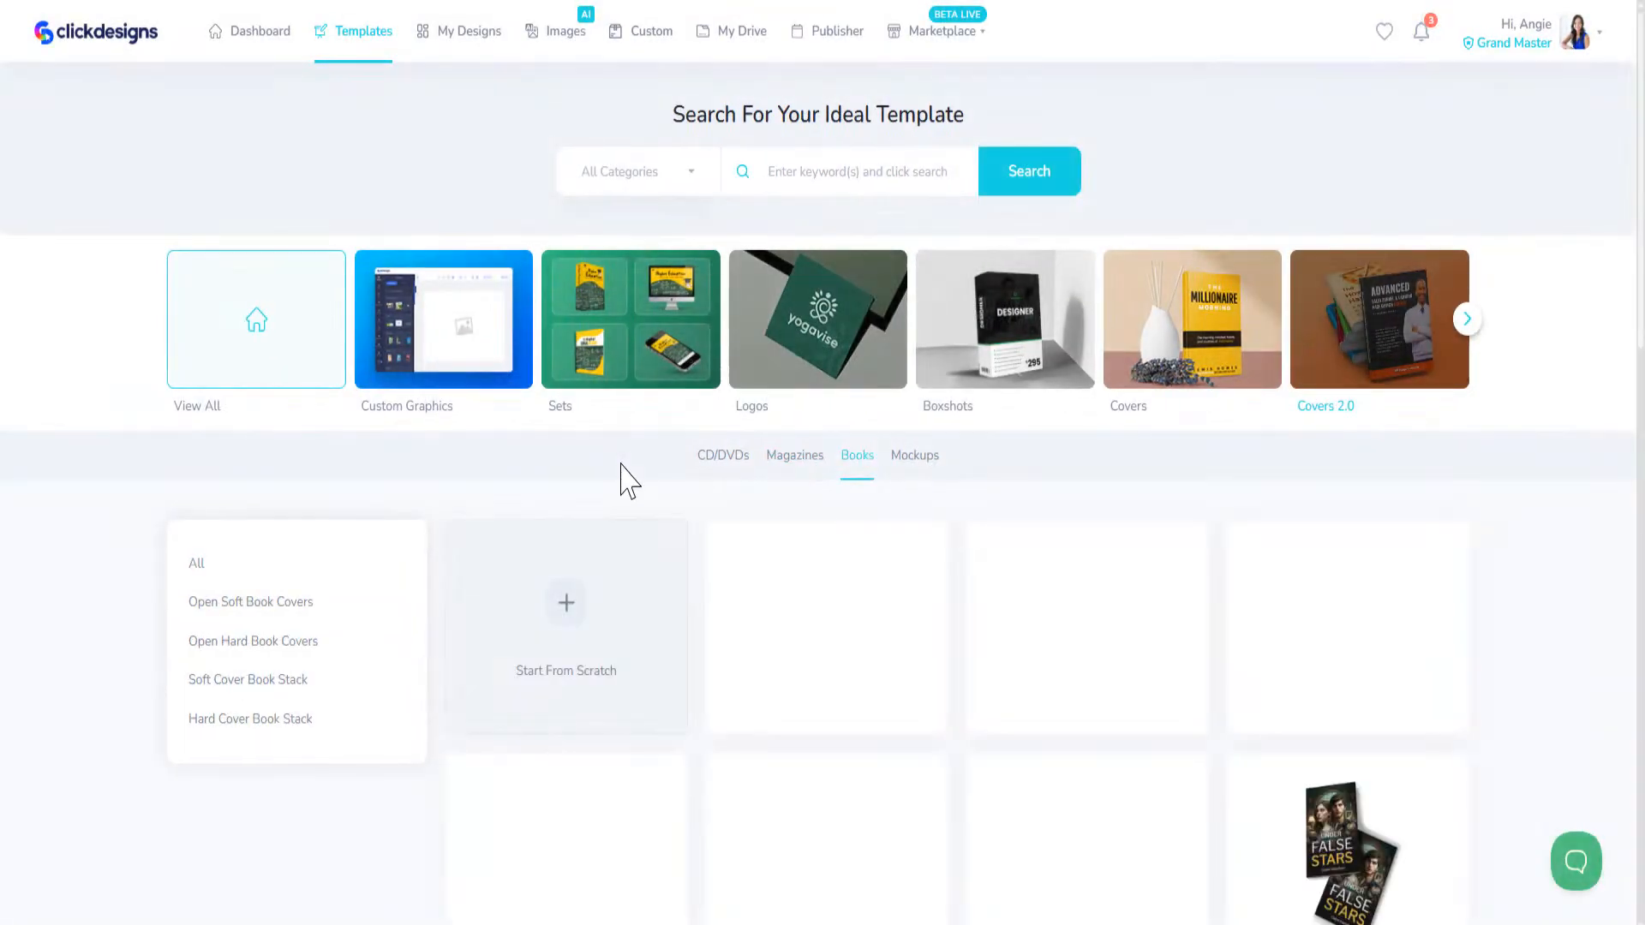
pyautogui.click(709, 466)
# Step: Open the Sheets category, look through the worksheet templates and switch to Checklists
pyautogui.click(1466, 321)
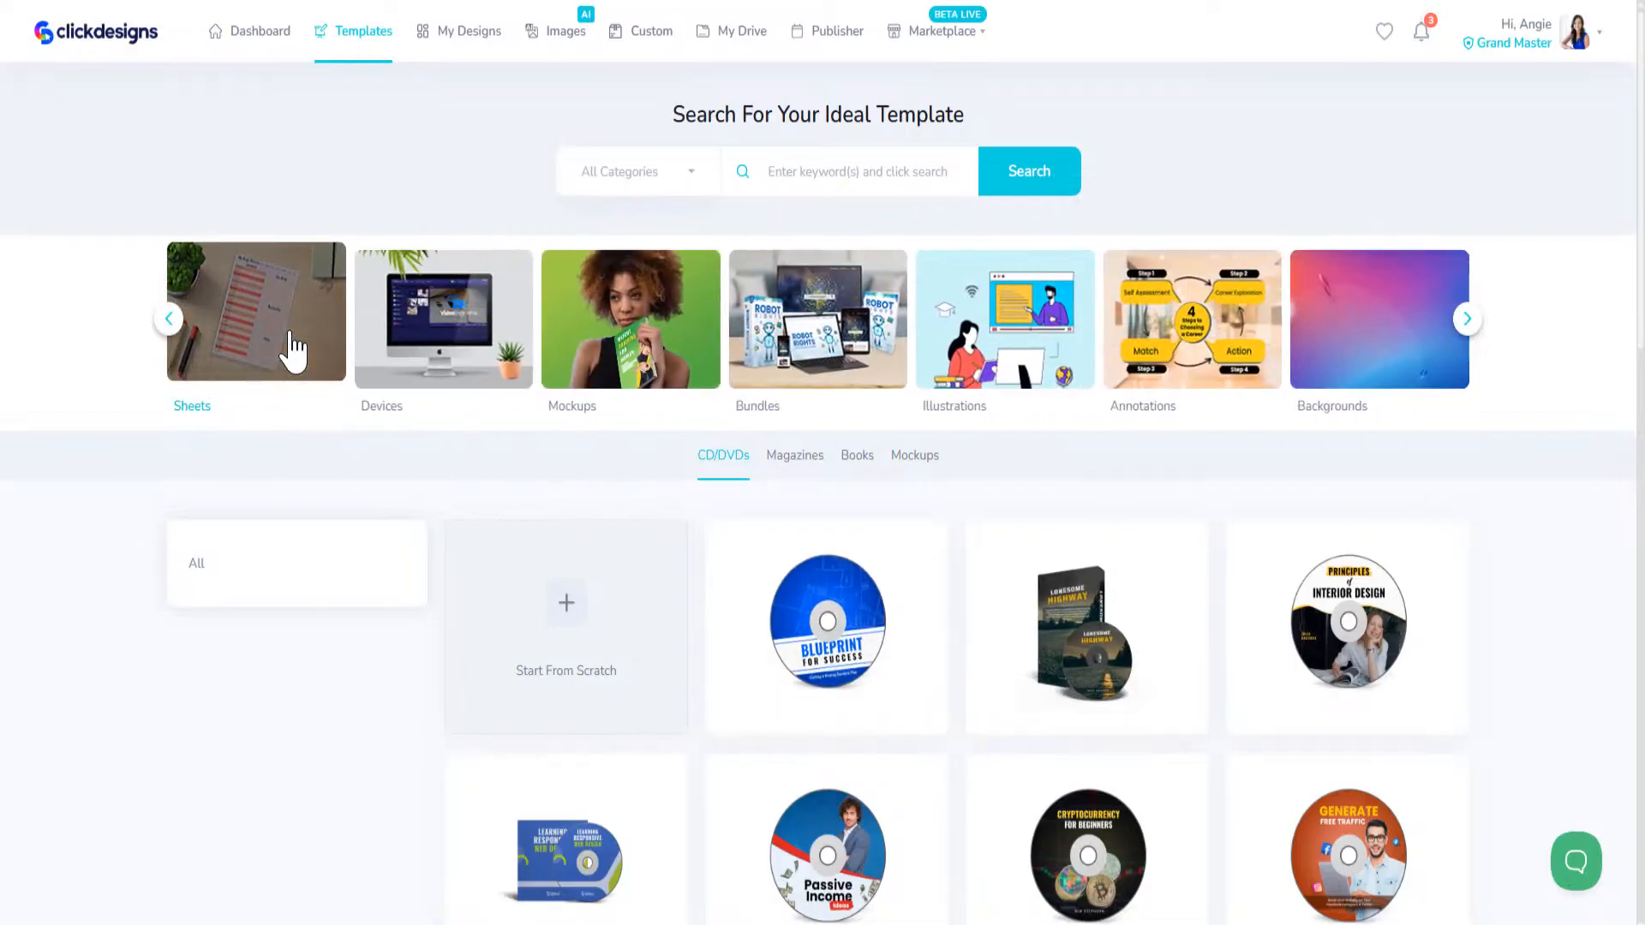
pyautogui.click(291, 348)
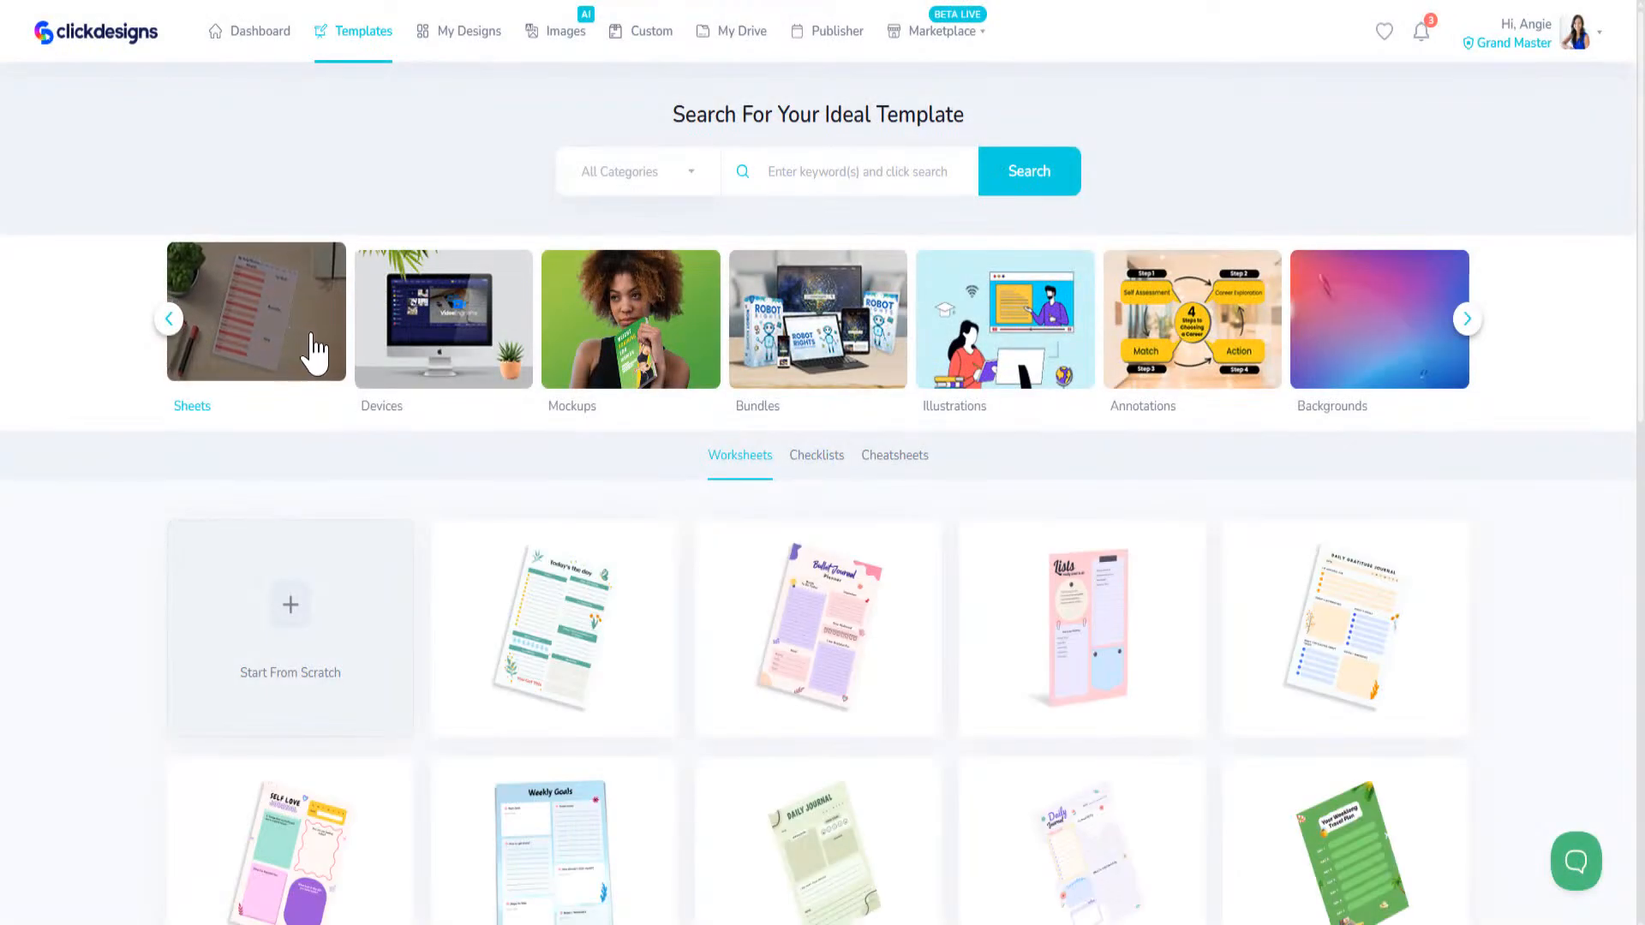
pyautogui.moveTo(821, 731)
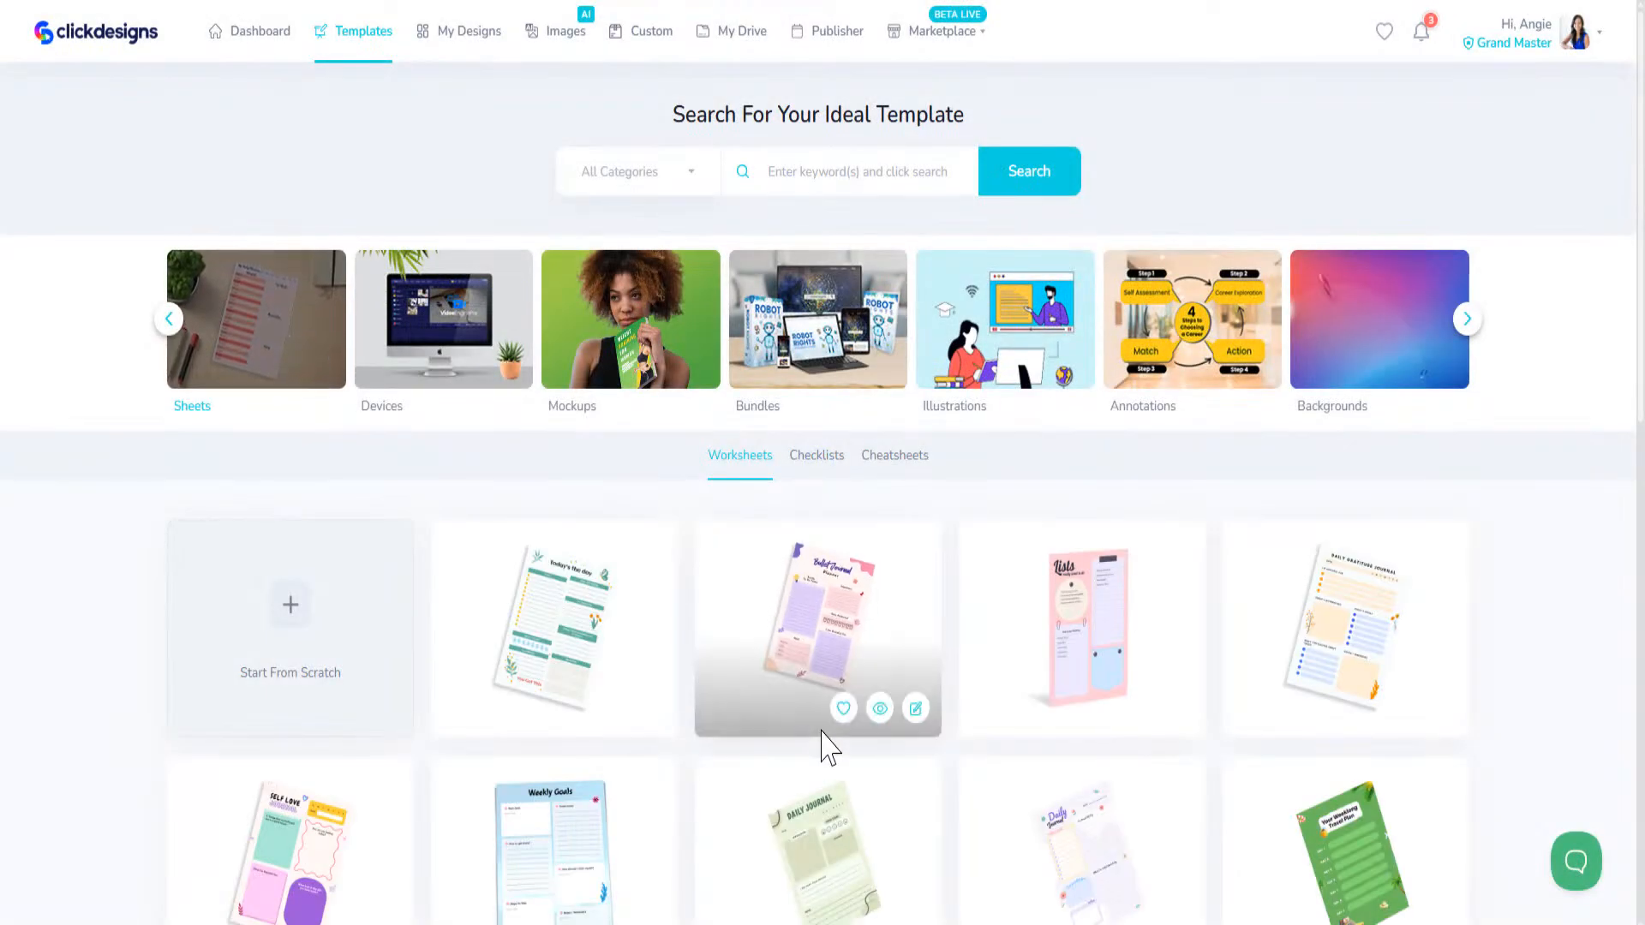
pyautogui.scroll(-5, 811, 653)
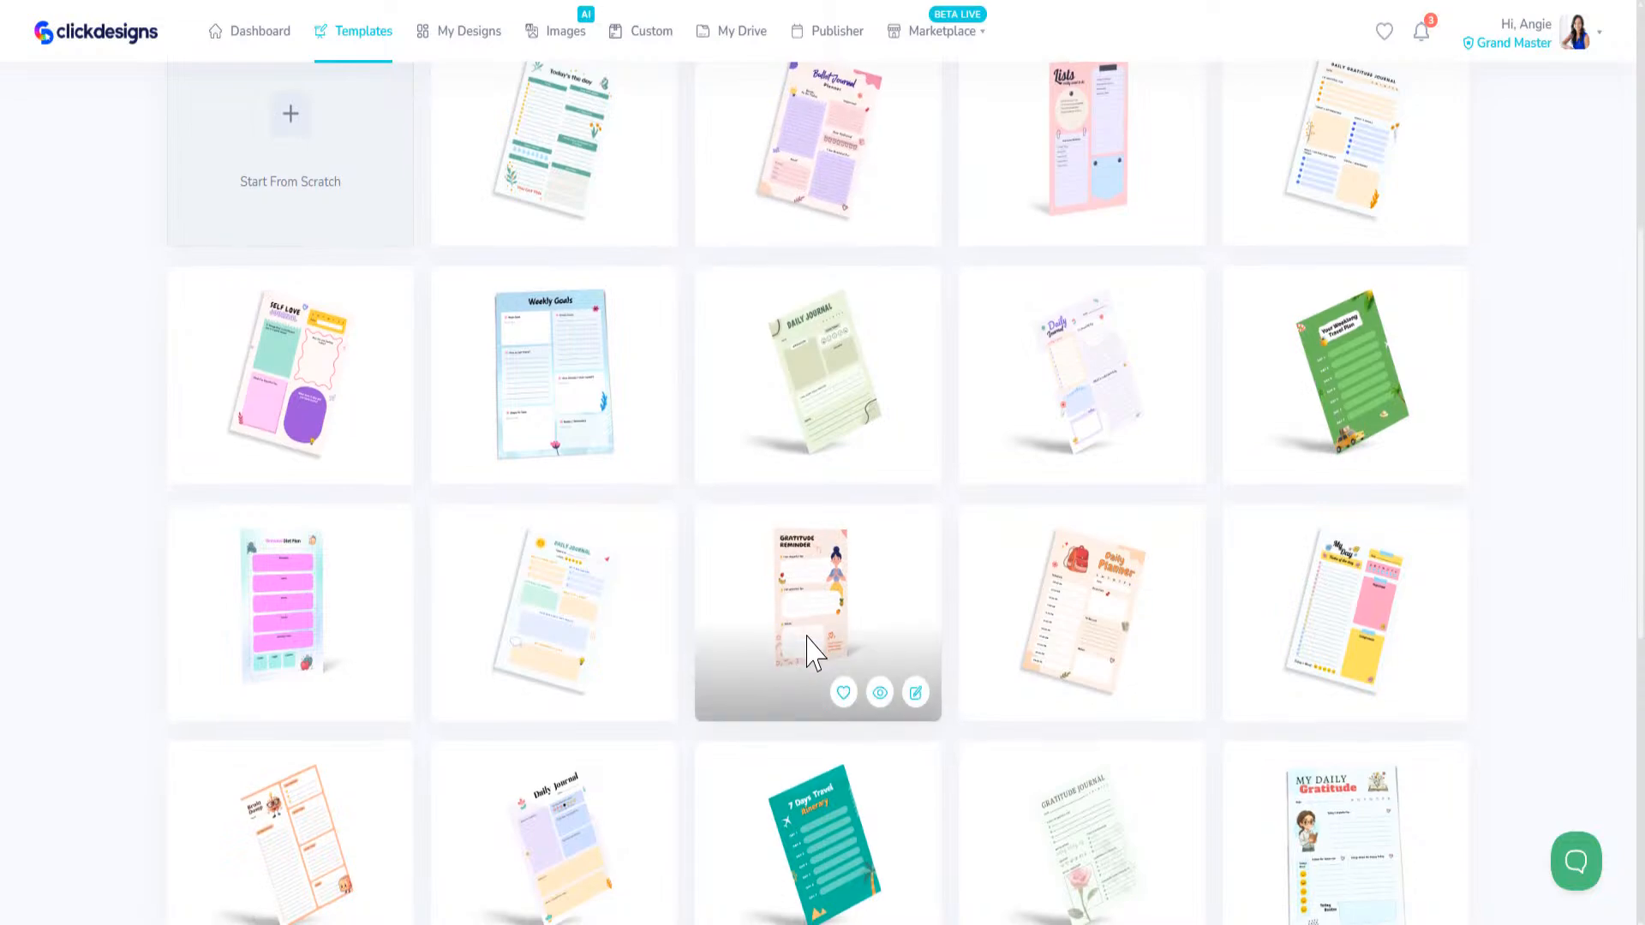
pyautogui.scroll(5, 811, 653)
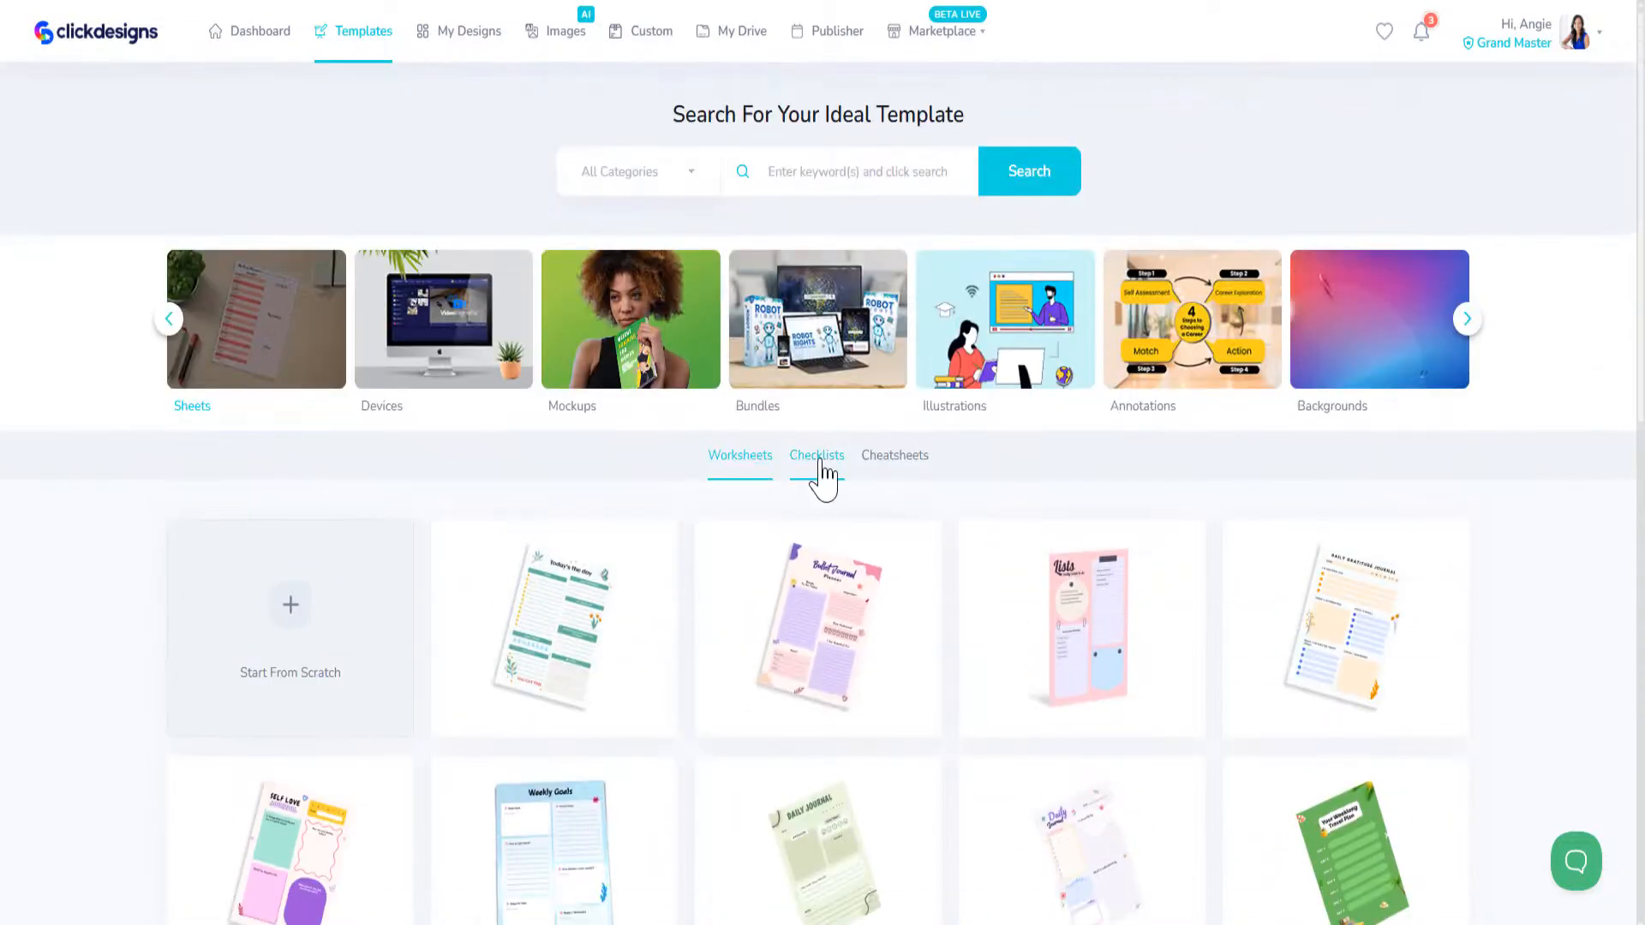
pyautogui.click(821, 470)
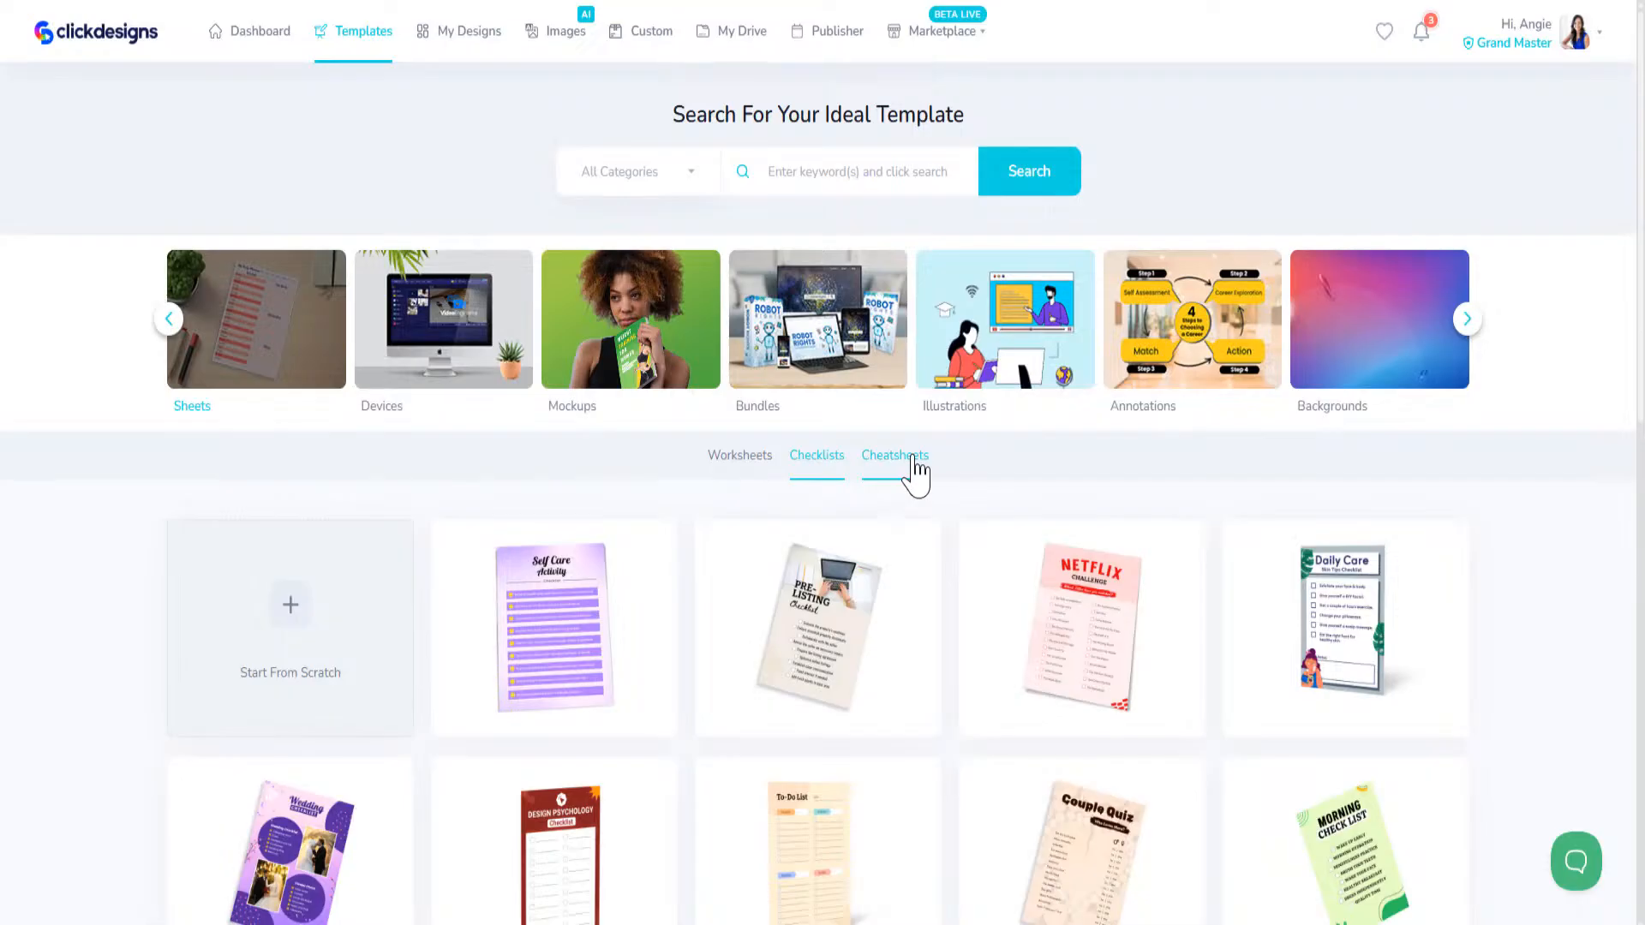
# Step: Open the Illustrations category and look through its templates
pyautogui.click(1018, 325)
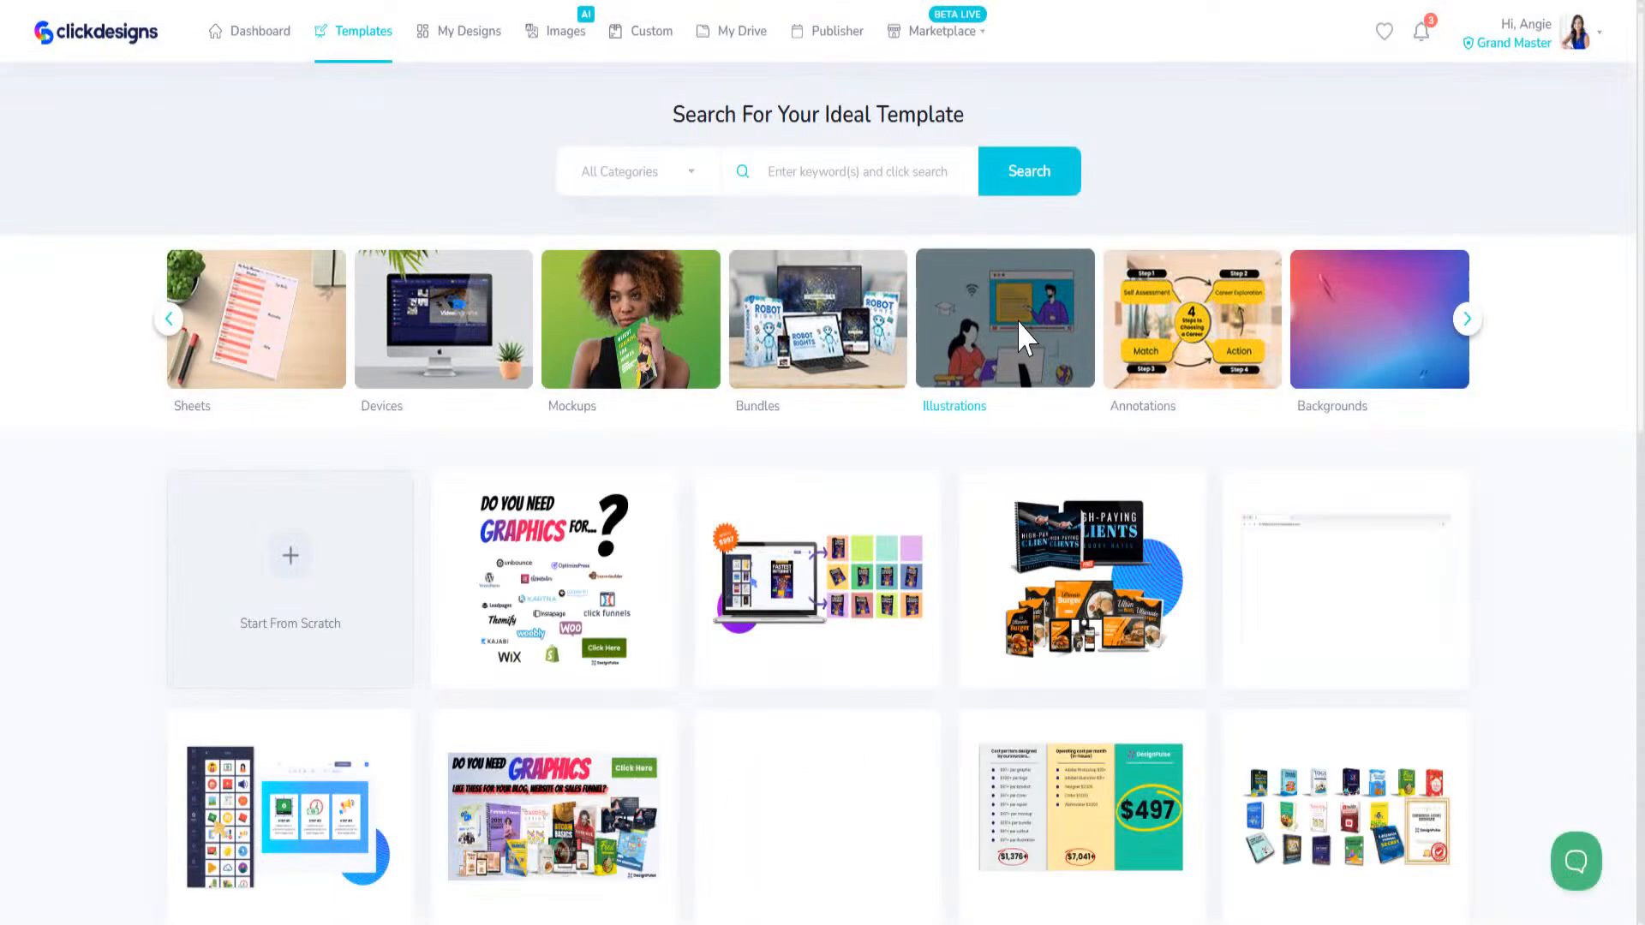
pyautogui.scroll(-6, 511, 769)
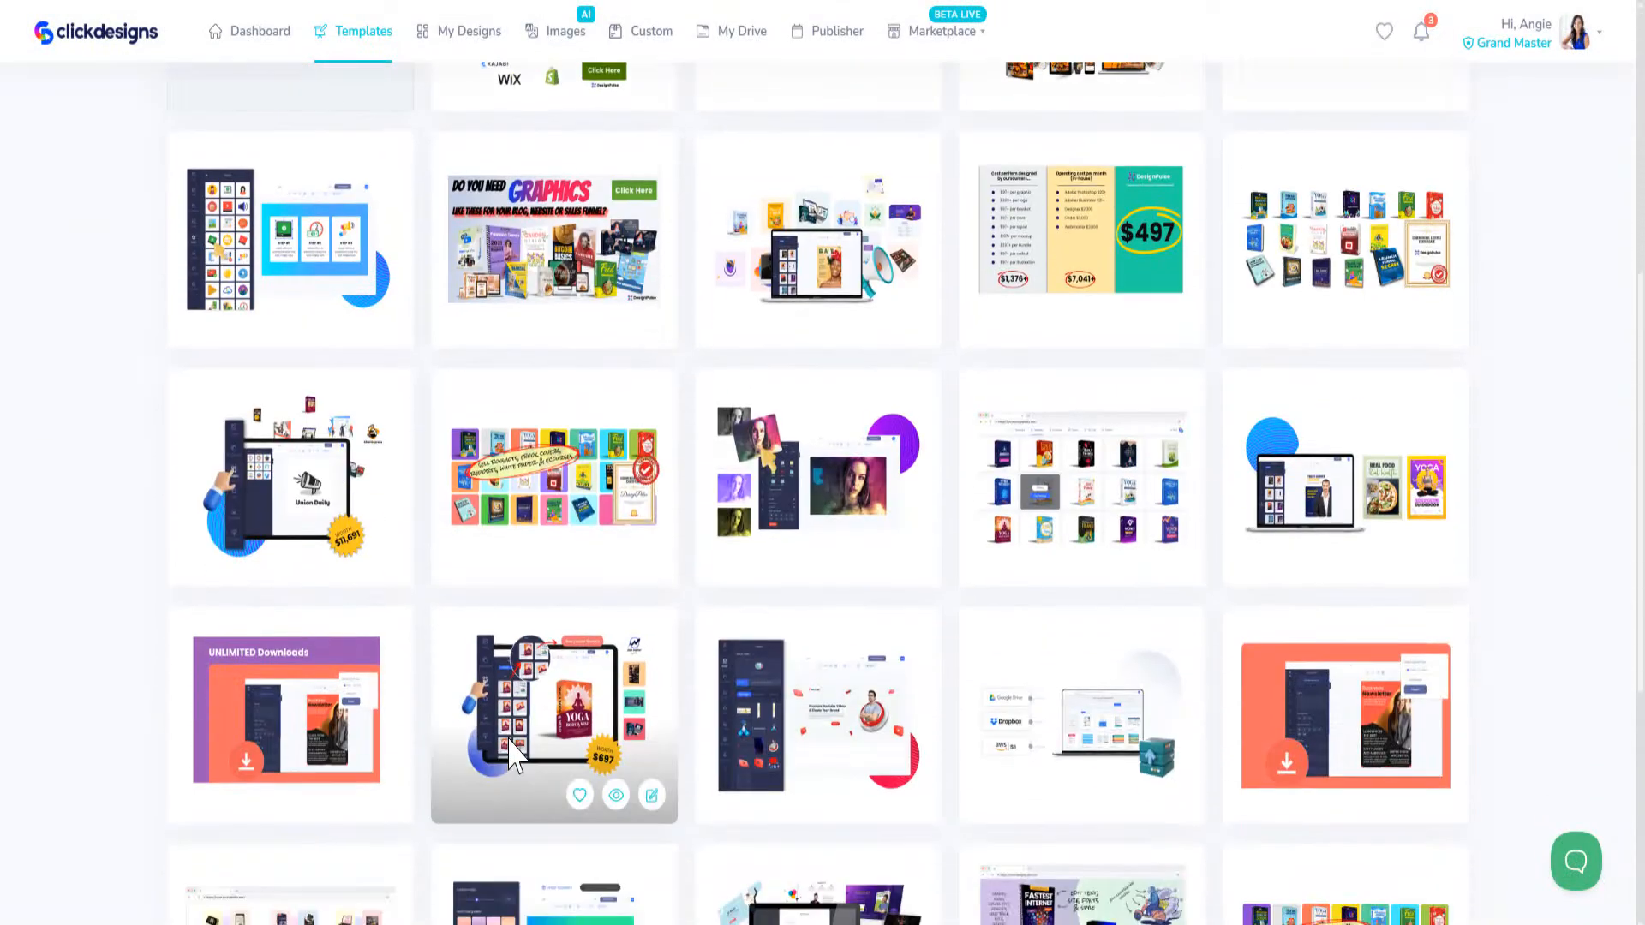
pyautogui.scroll(-5, 1333, 745)
pyautogui.scroll(12, 360, 514)
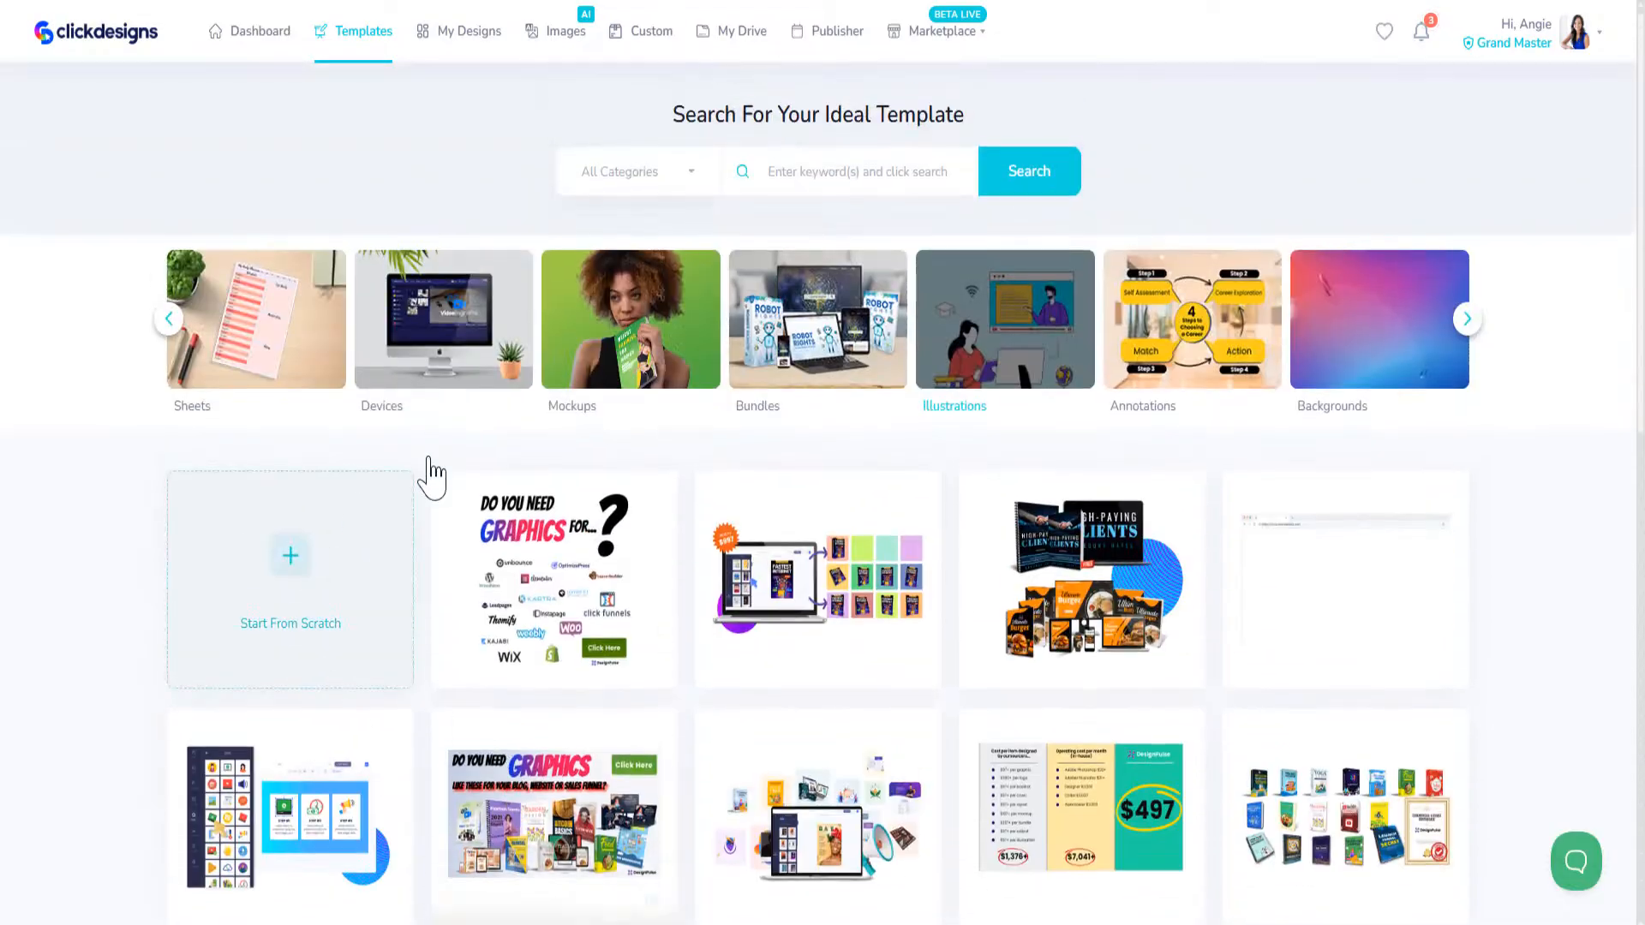
# Step: Open the Annotations category and look through its diagram and annotated screenshot templates down to the end of the list
pyautogui.click(1145, 310)
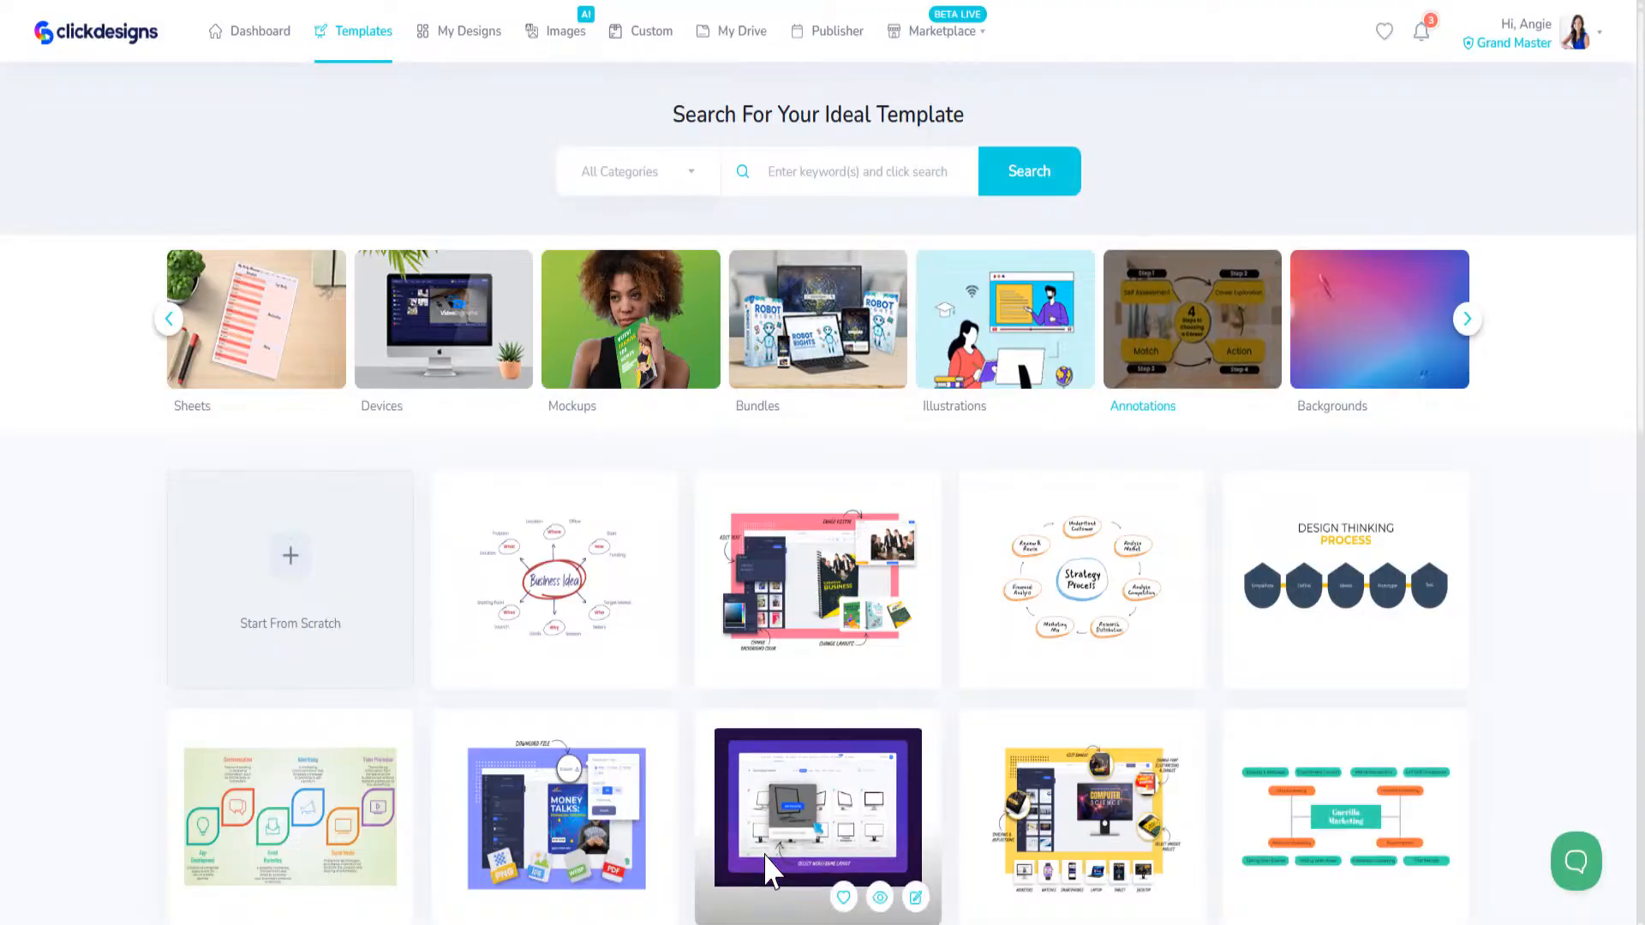
pyautogui.scroll(-5, 985, 723)
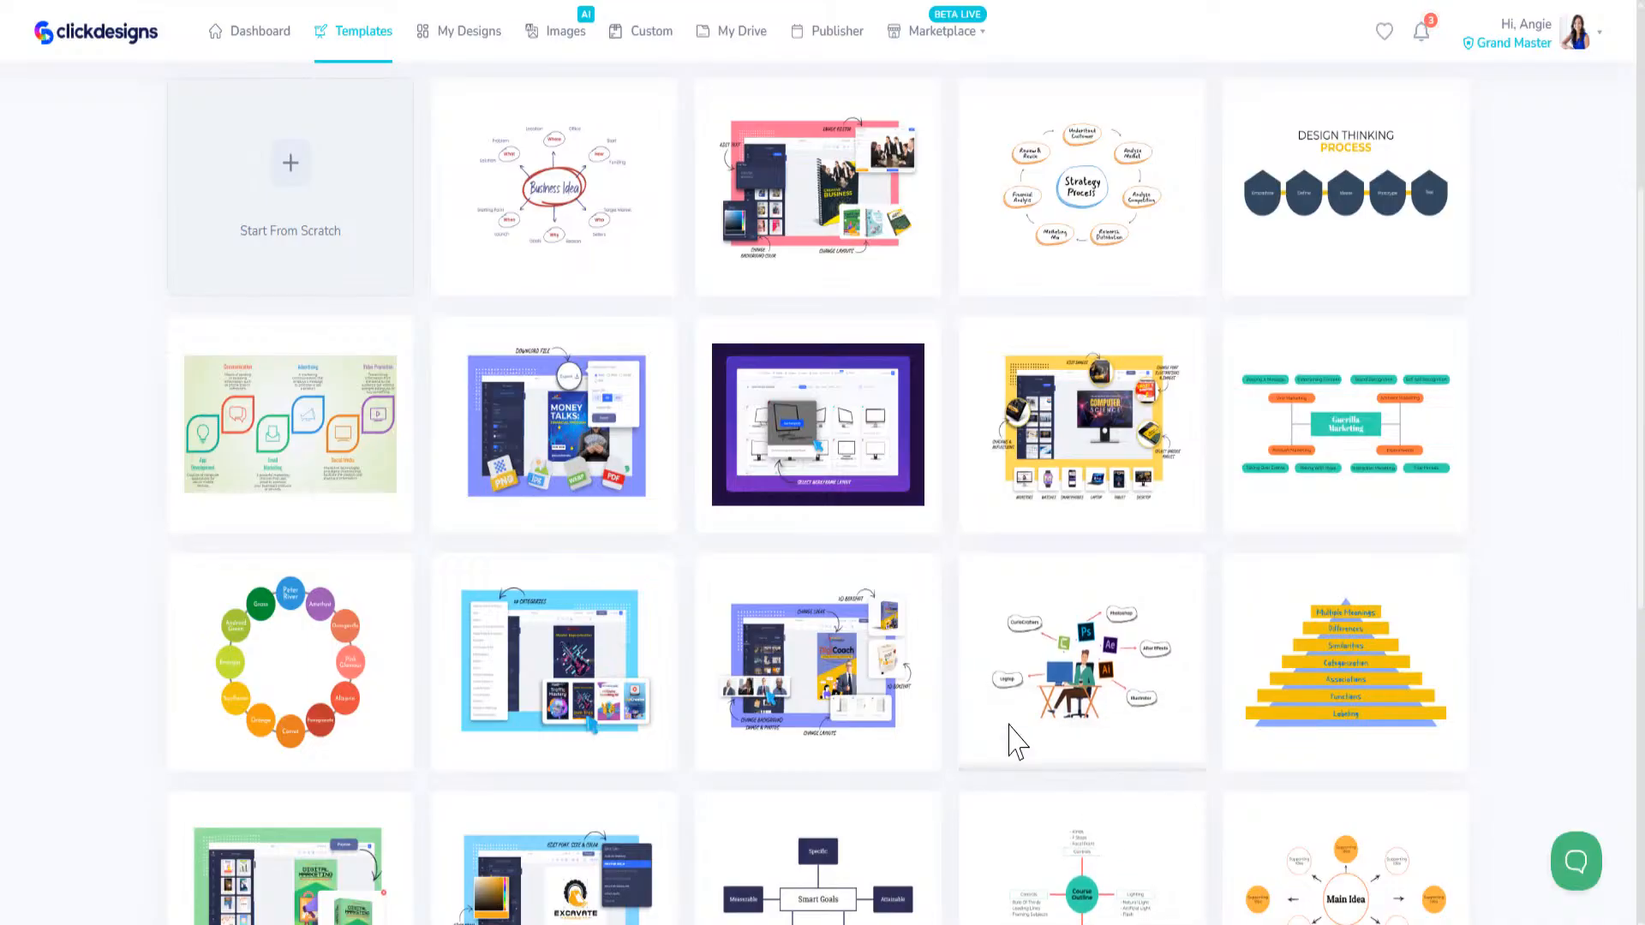
pyautogui.scroll(4, 984, 723)
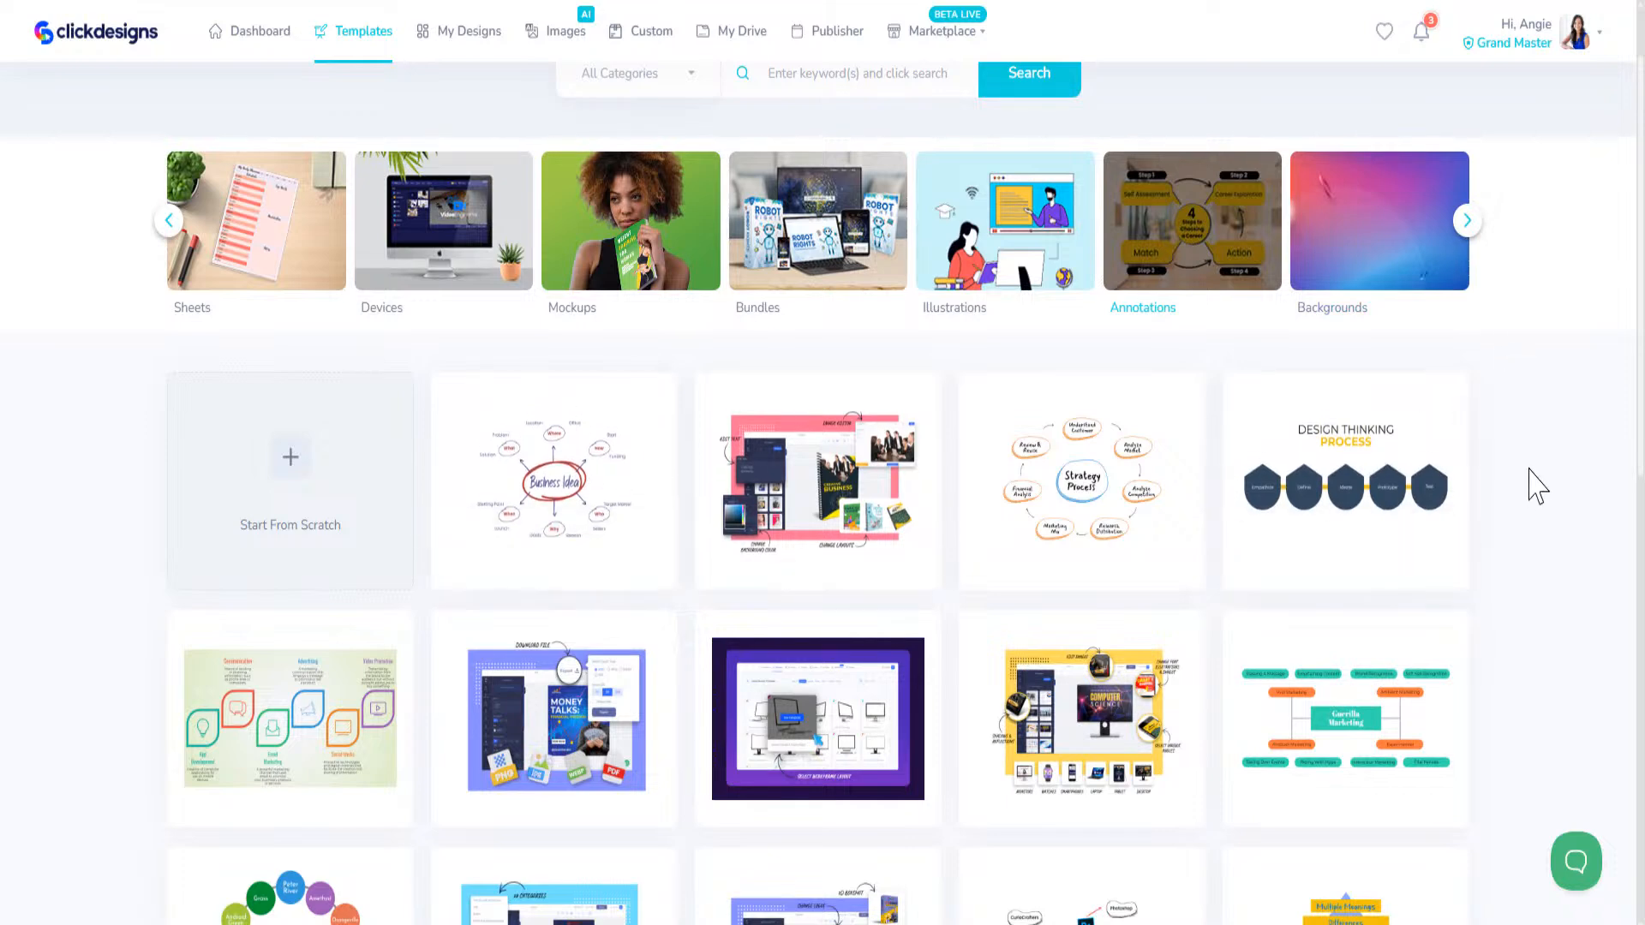
pyautogui.moveTo(1332, 475)
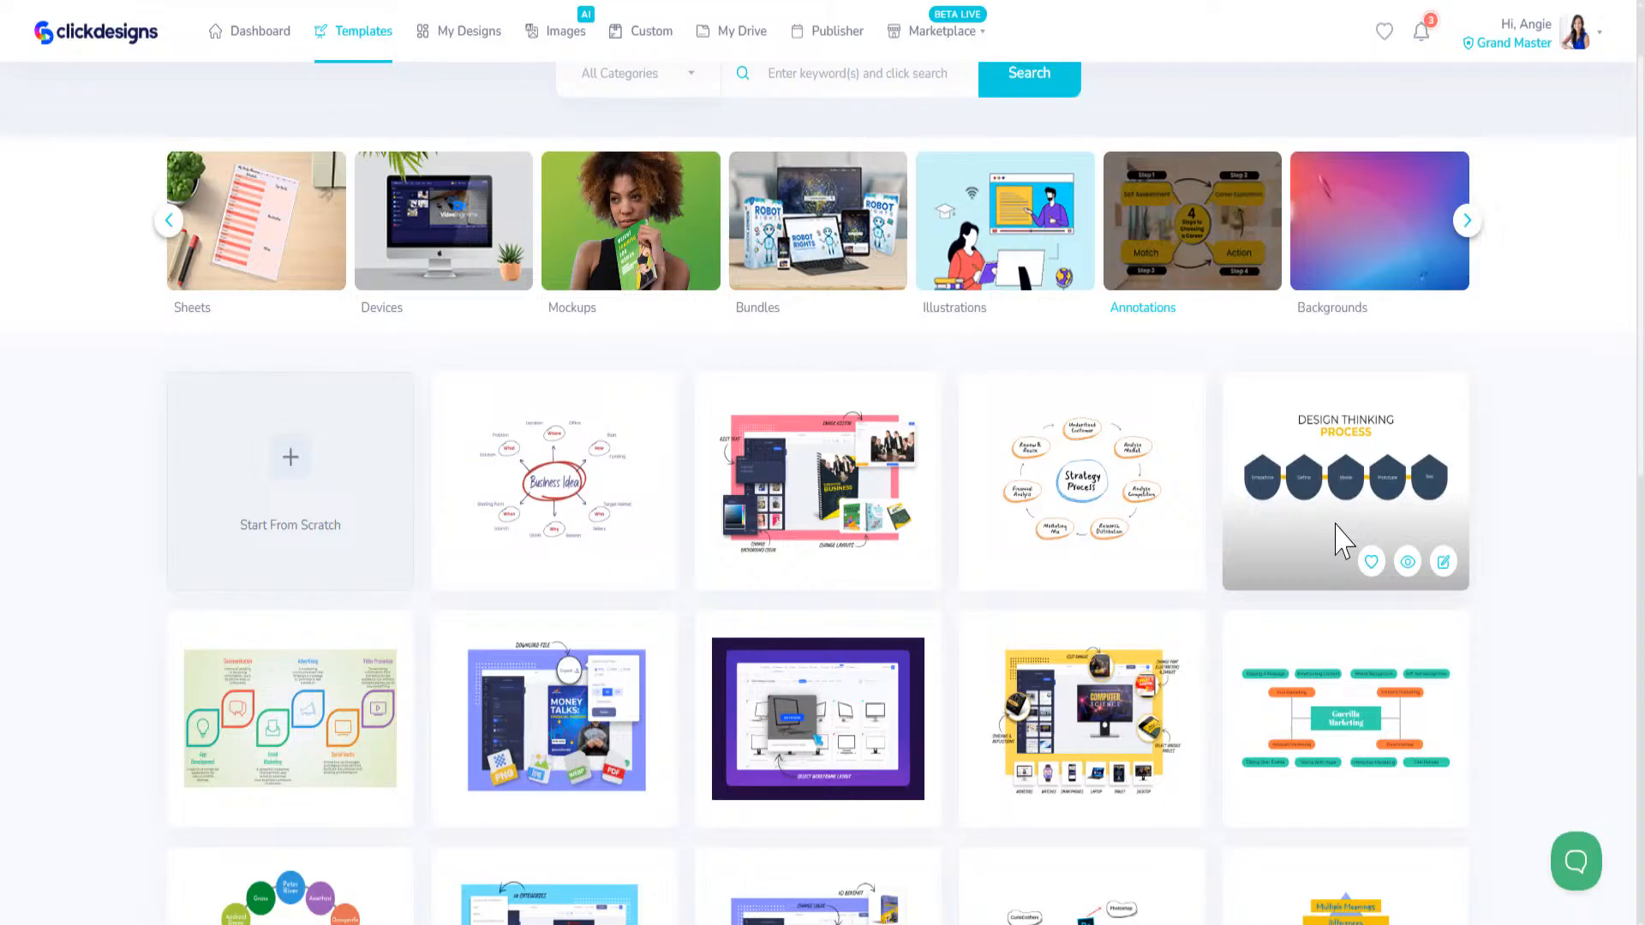
pyautogui.scroll(-6, 1335, 524)
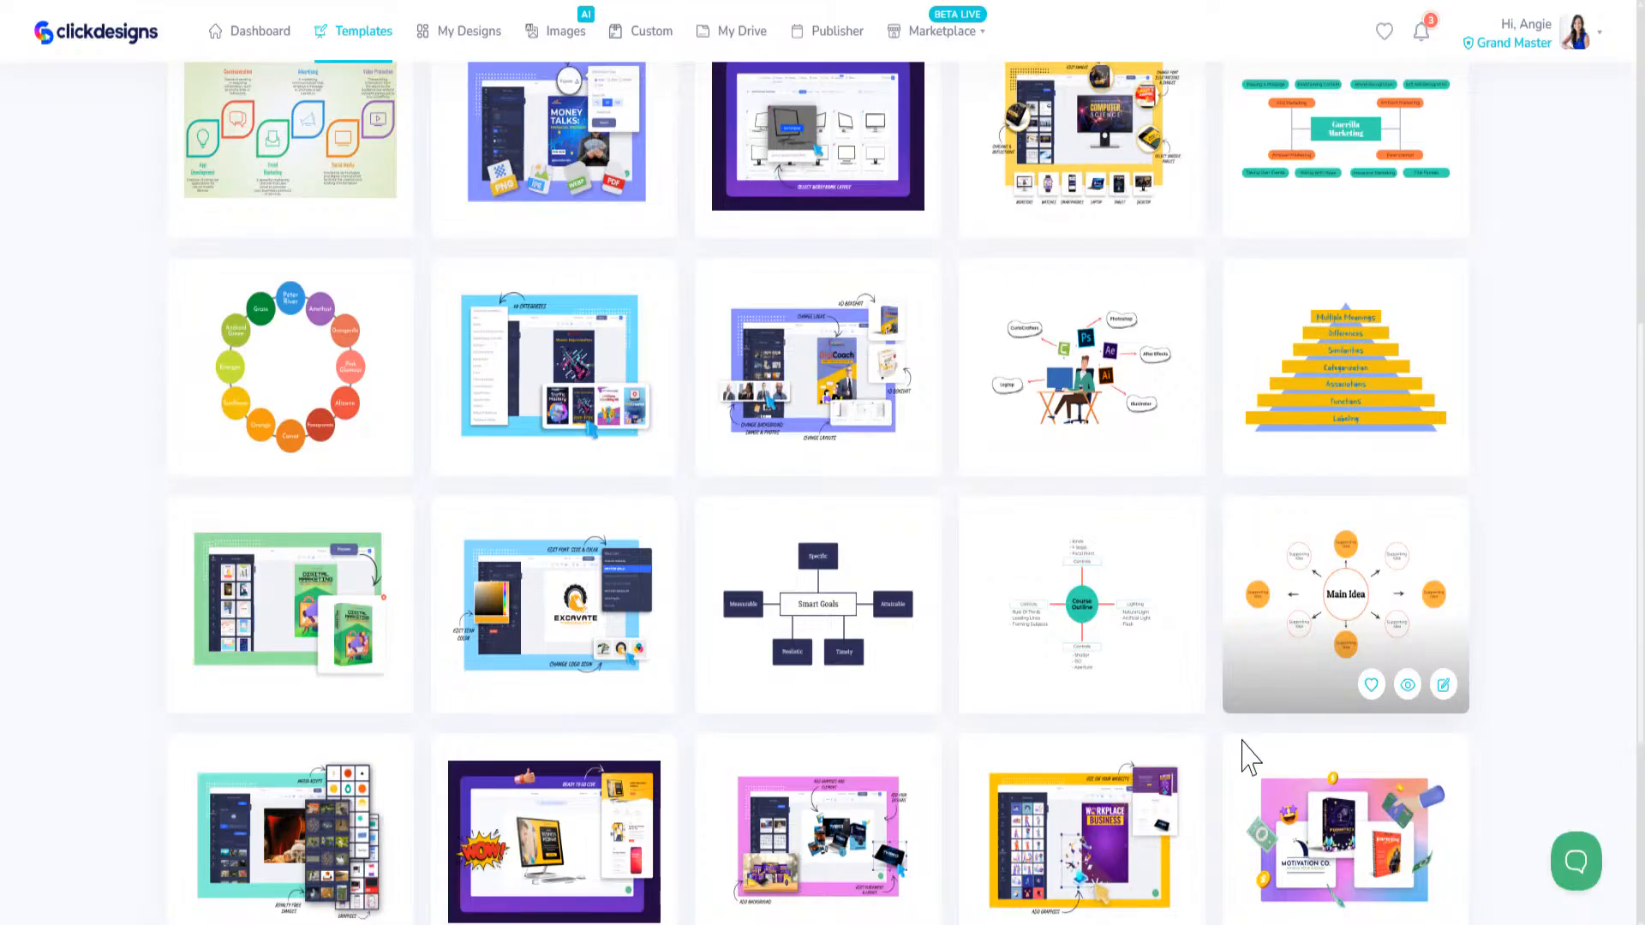
pyautogui.scroll(-1, 964, 681)
pyautogui.scroll(-4, 968, 683)
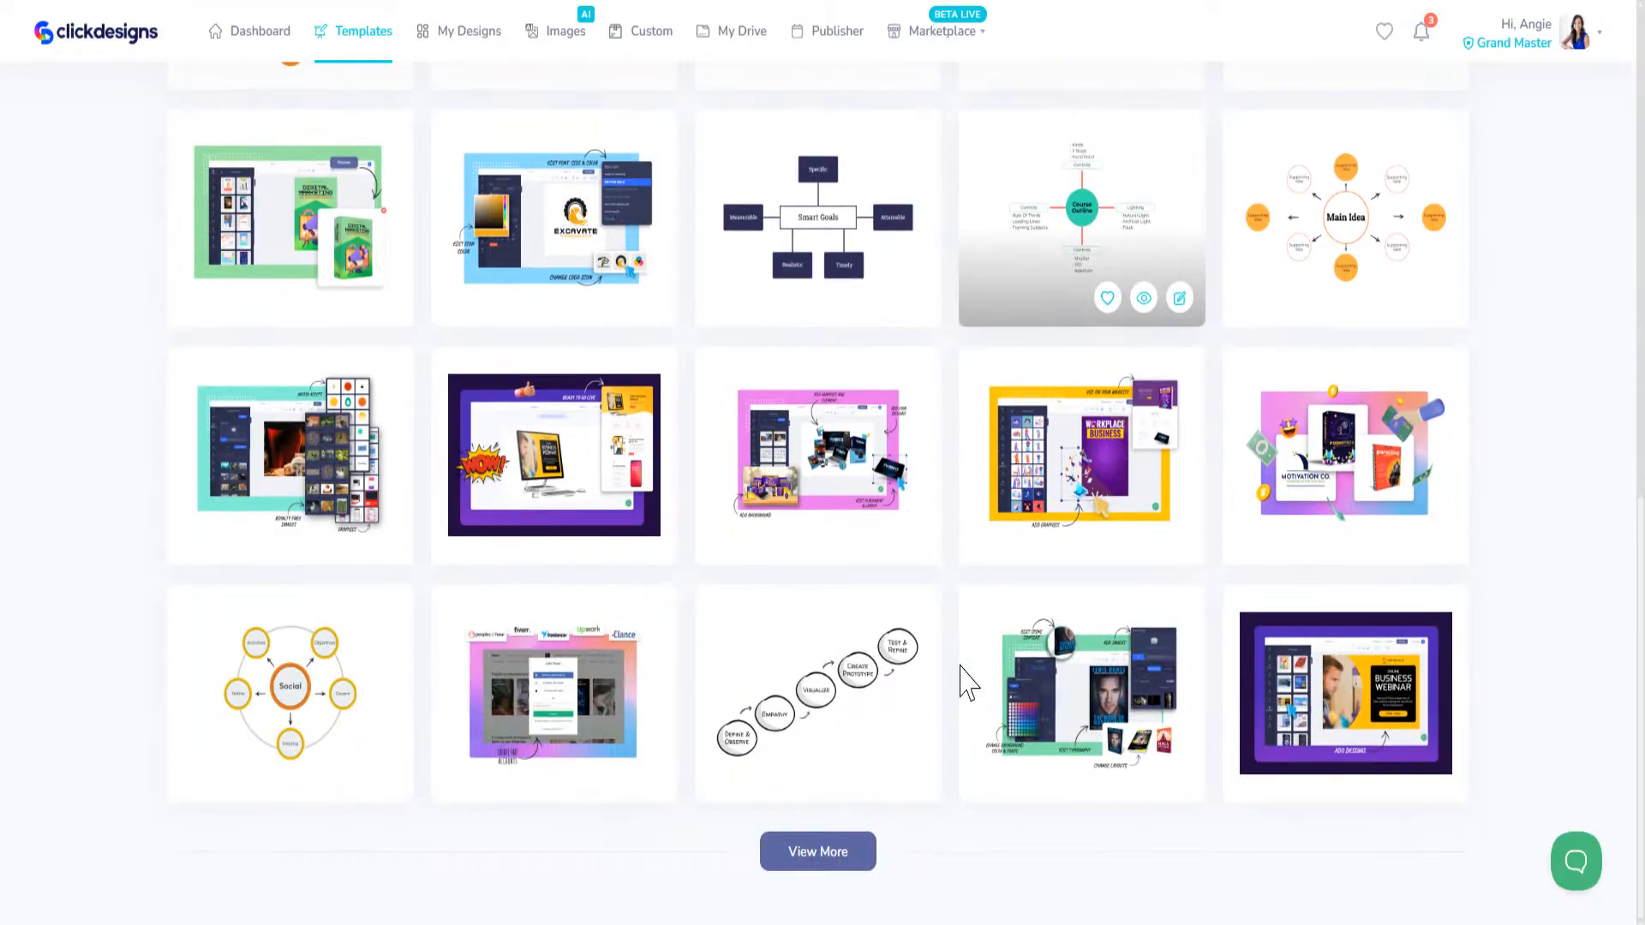
pyautogui.scroll(15, 964, 683)
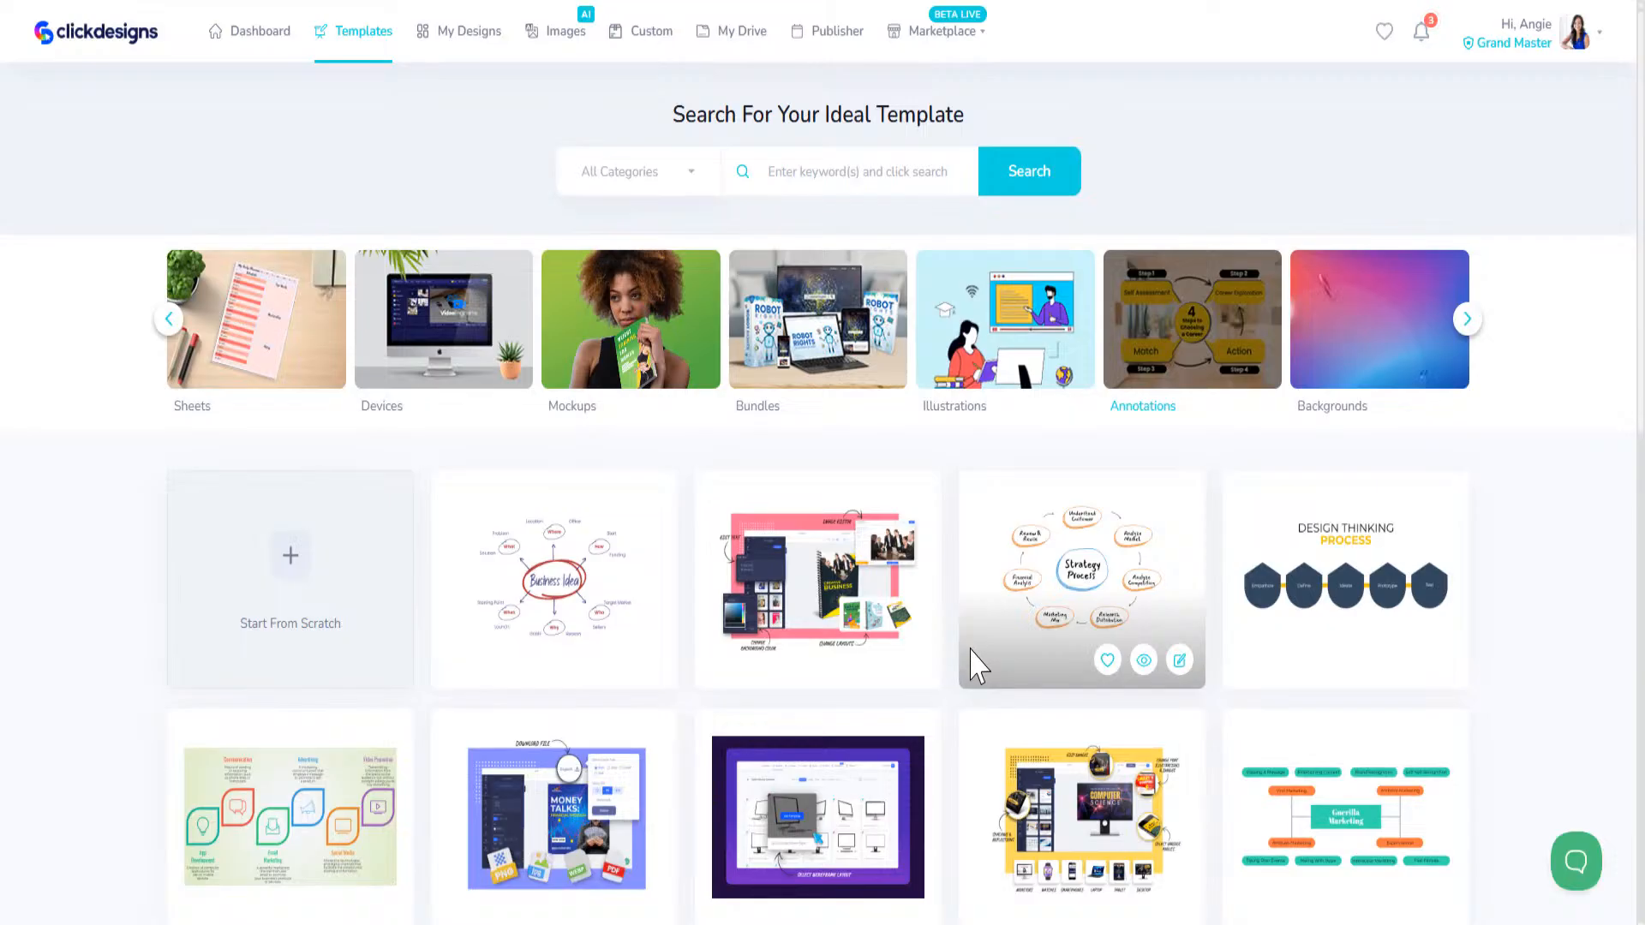
# Step: Open the Packaging category, narrow its Beverages templates to Mugs and look through the mug designs
pyautogui.click(1468, 327)
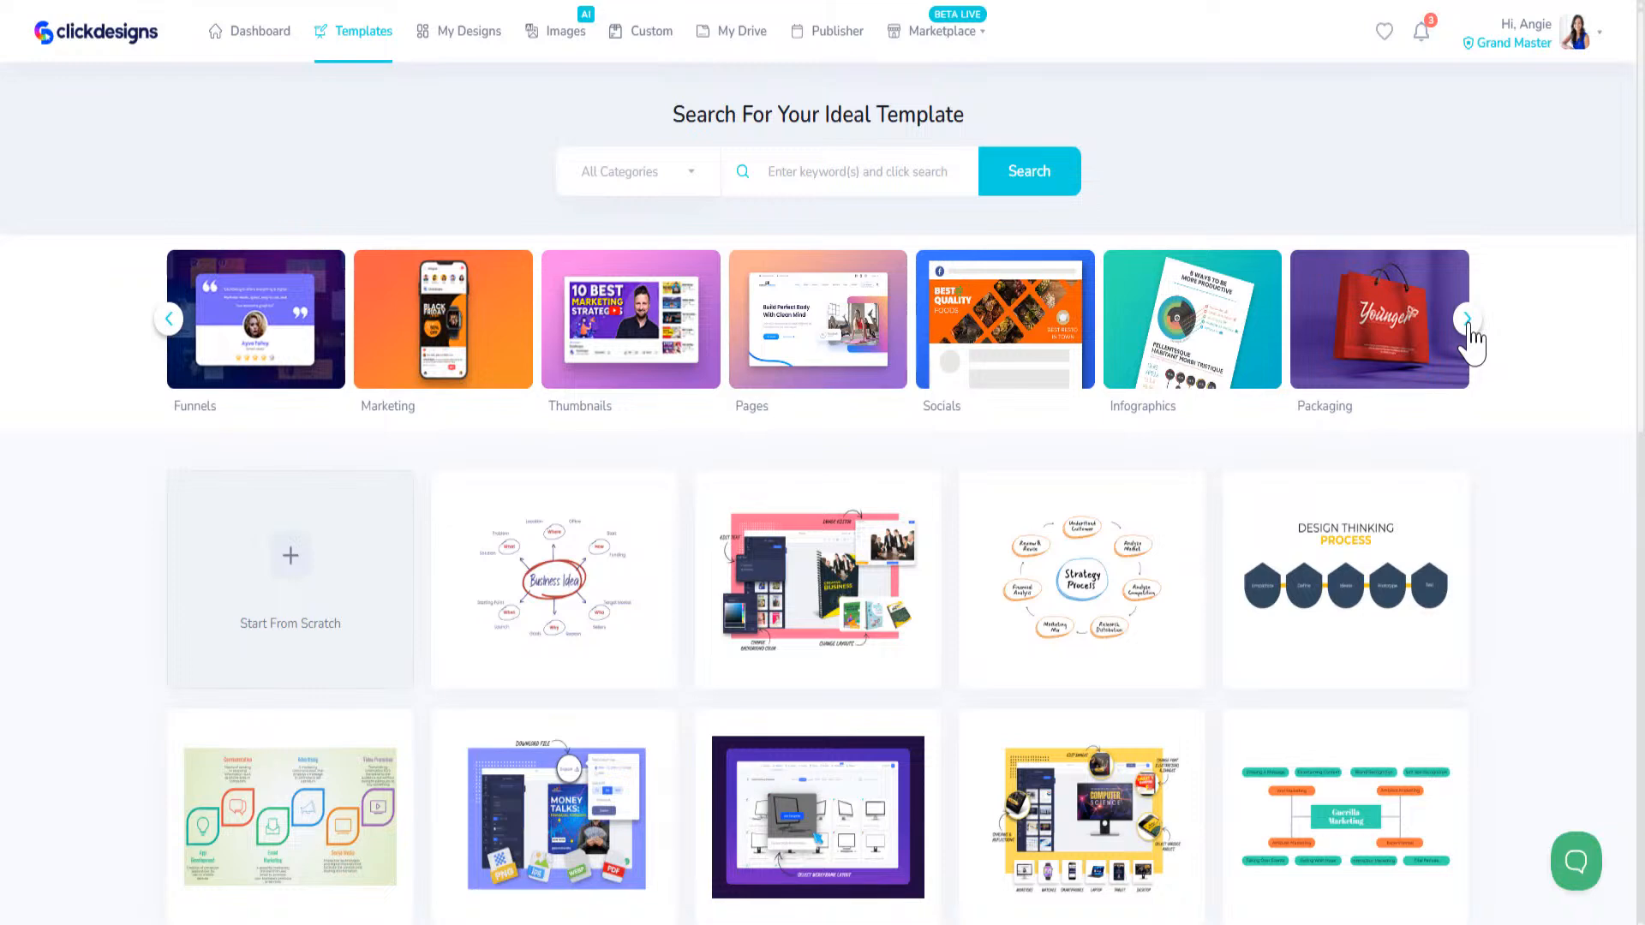
pyautogui.click(1468, 324)
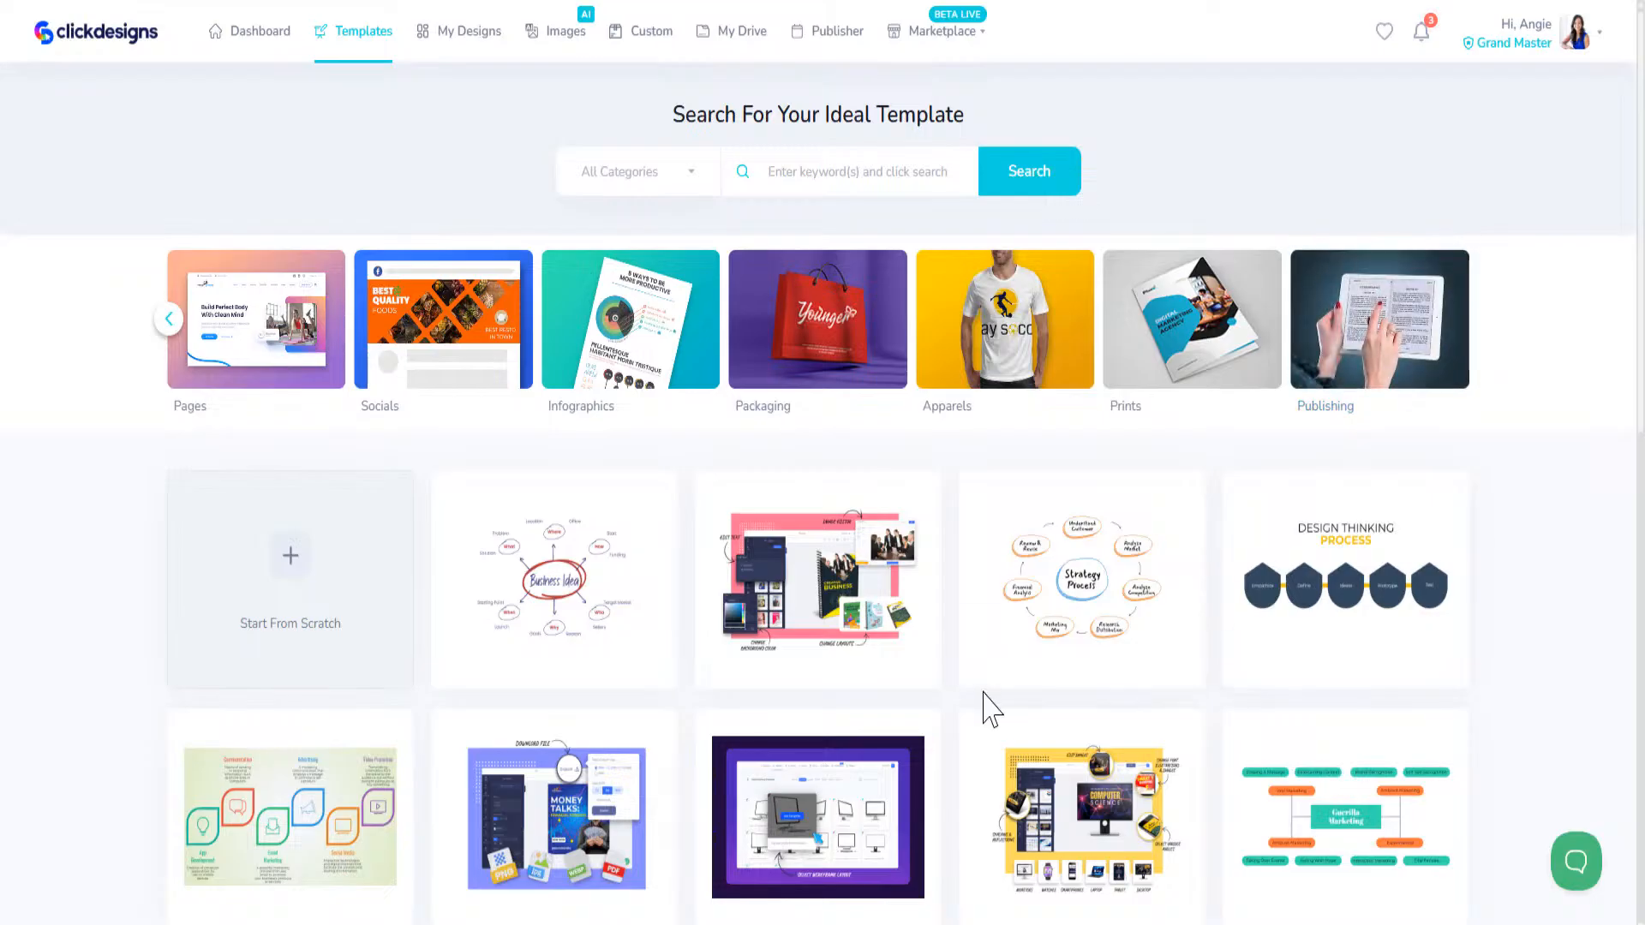
pyautogui.click(853, 330)
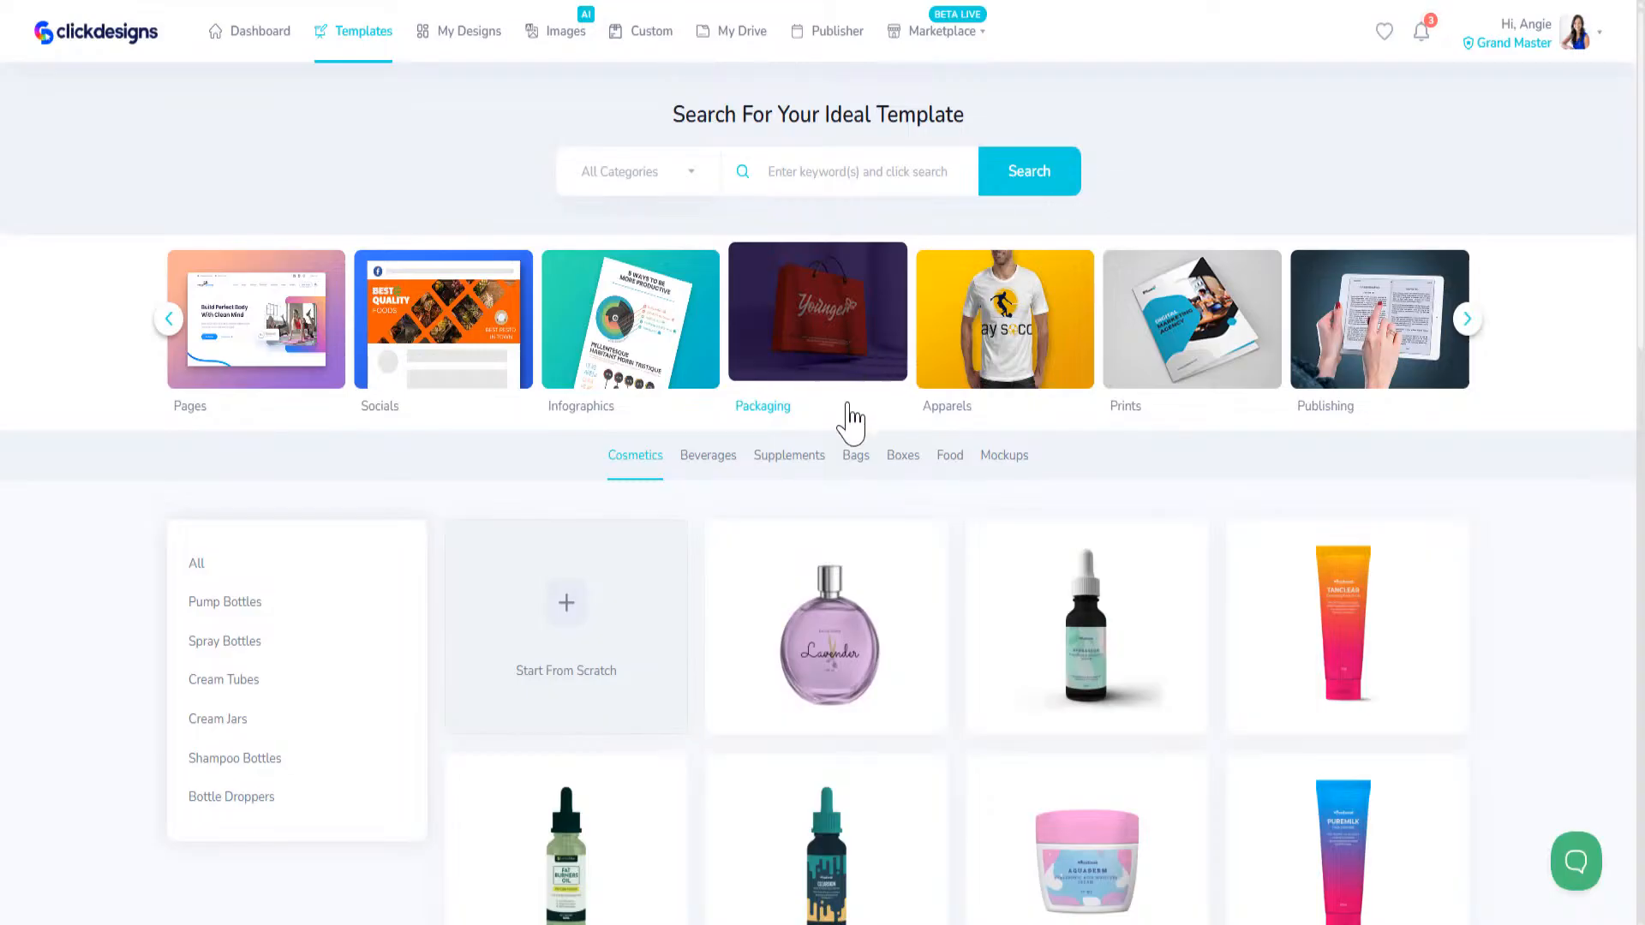
pyautogui.click(717, 463)
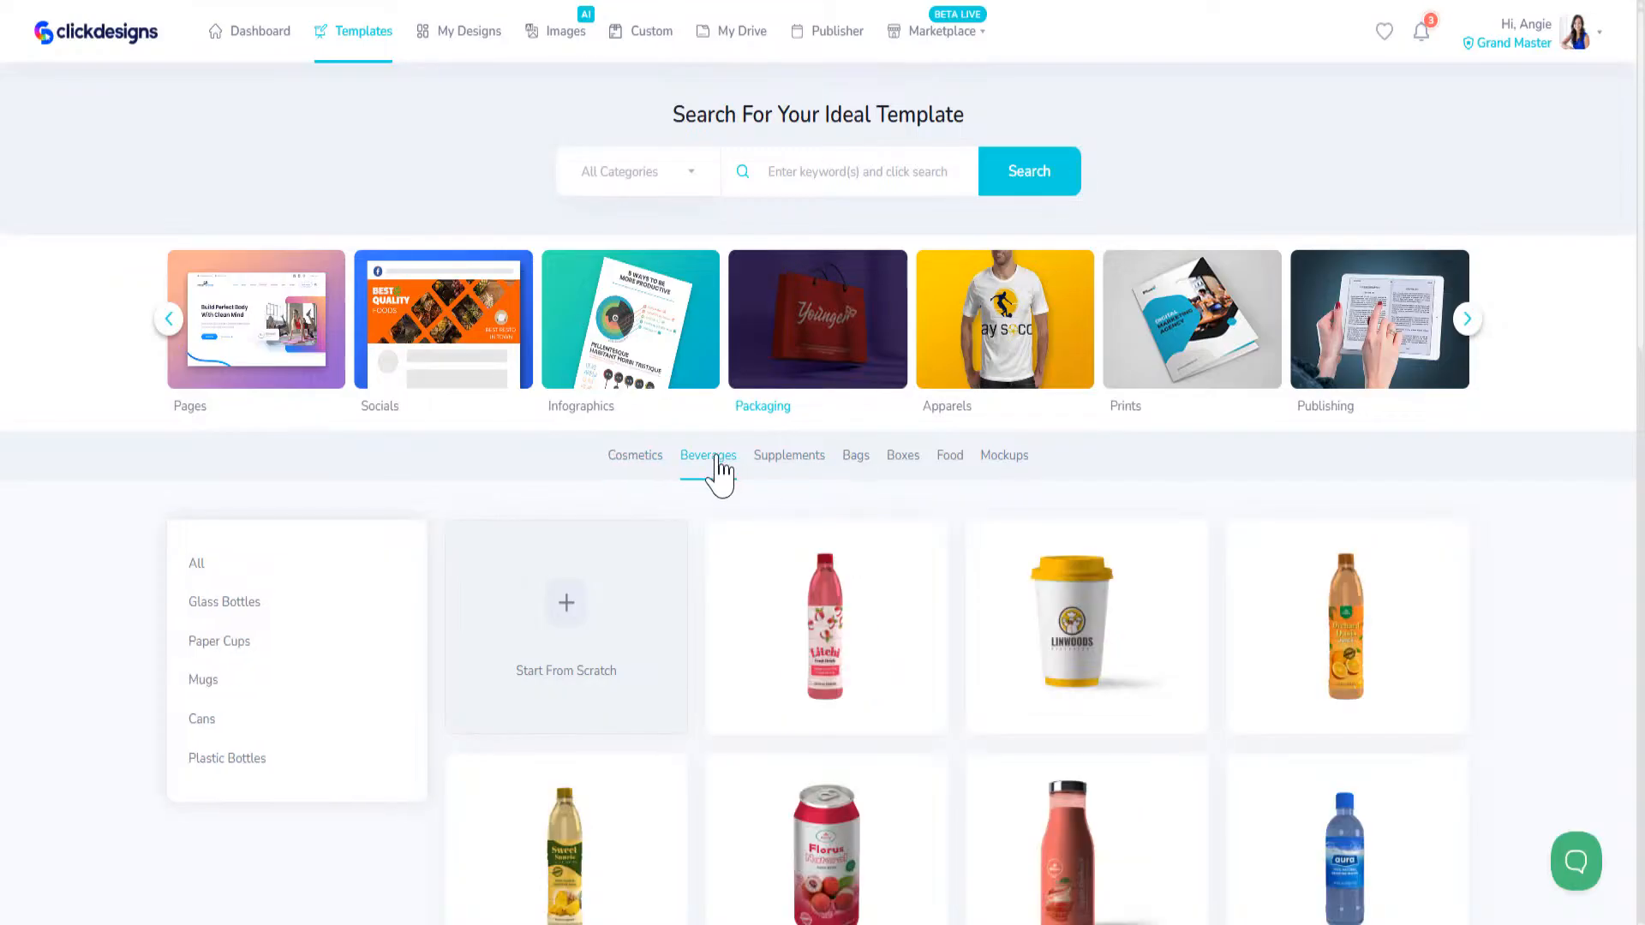
pyautogui.click(203, 681)
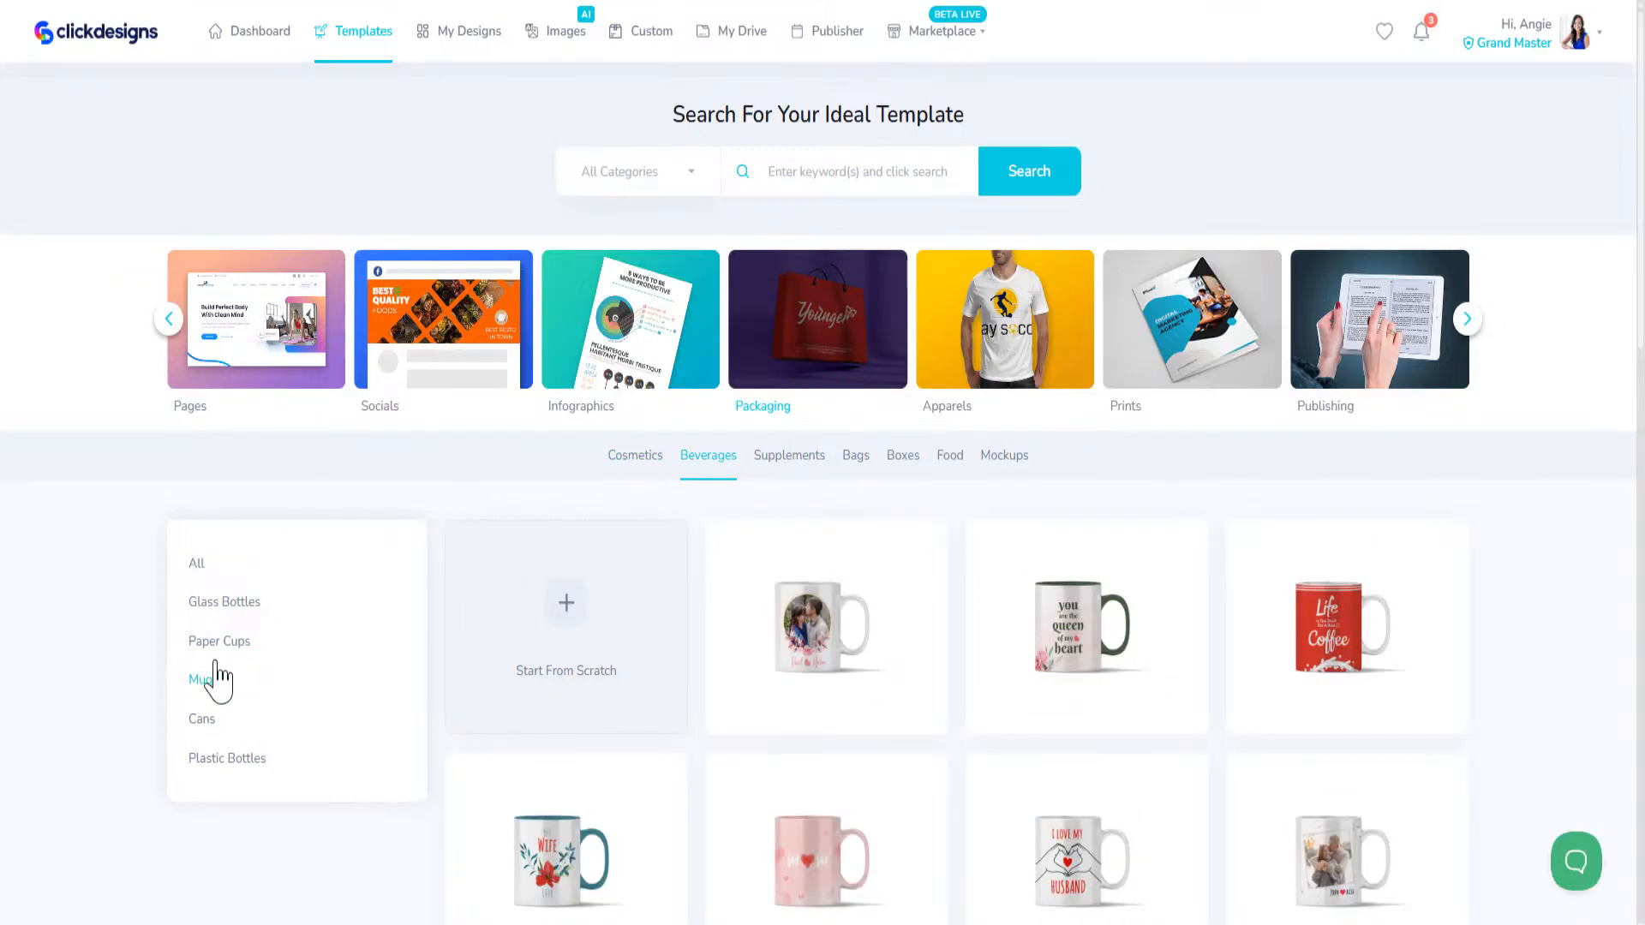
pyautogui.scroll(-5, 1148, 722)
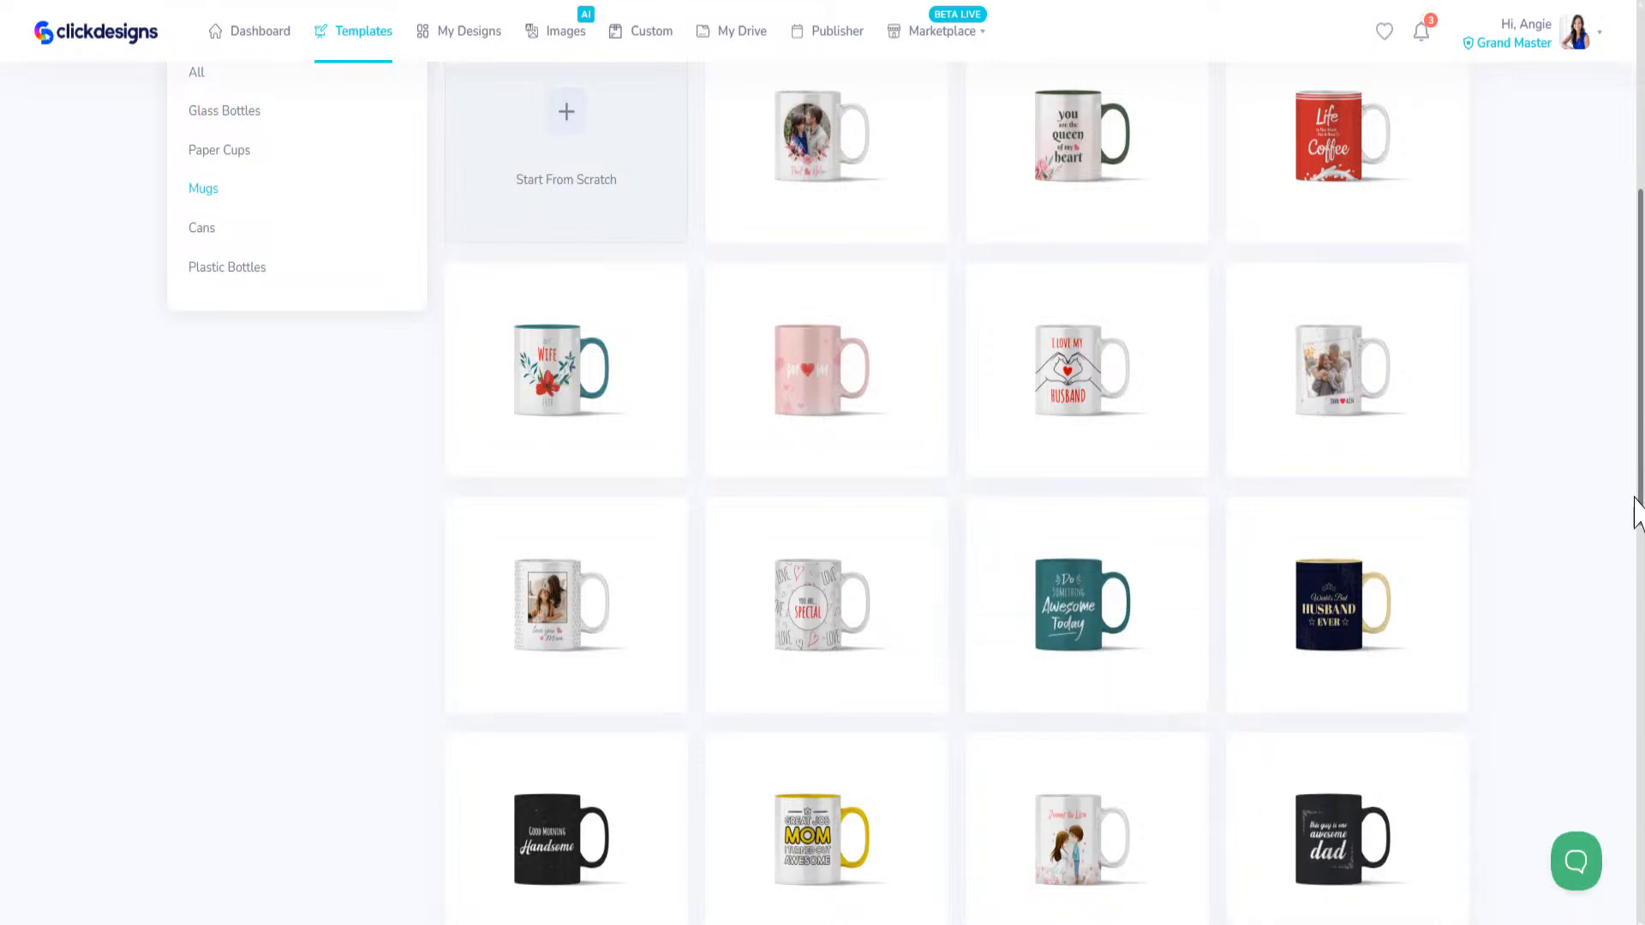
pyautogui.moveTo(1640, 464); pyautogui.dragTo(1643, 857)
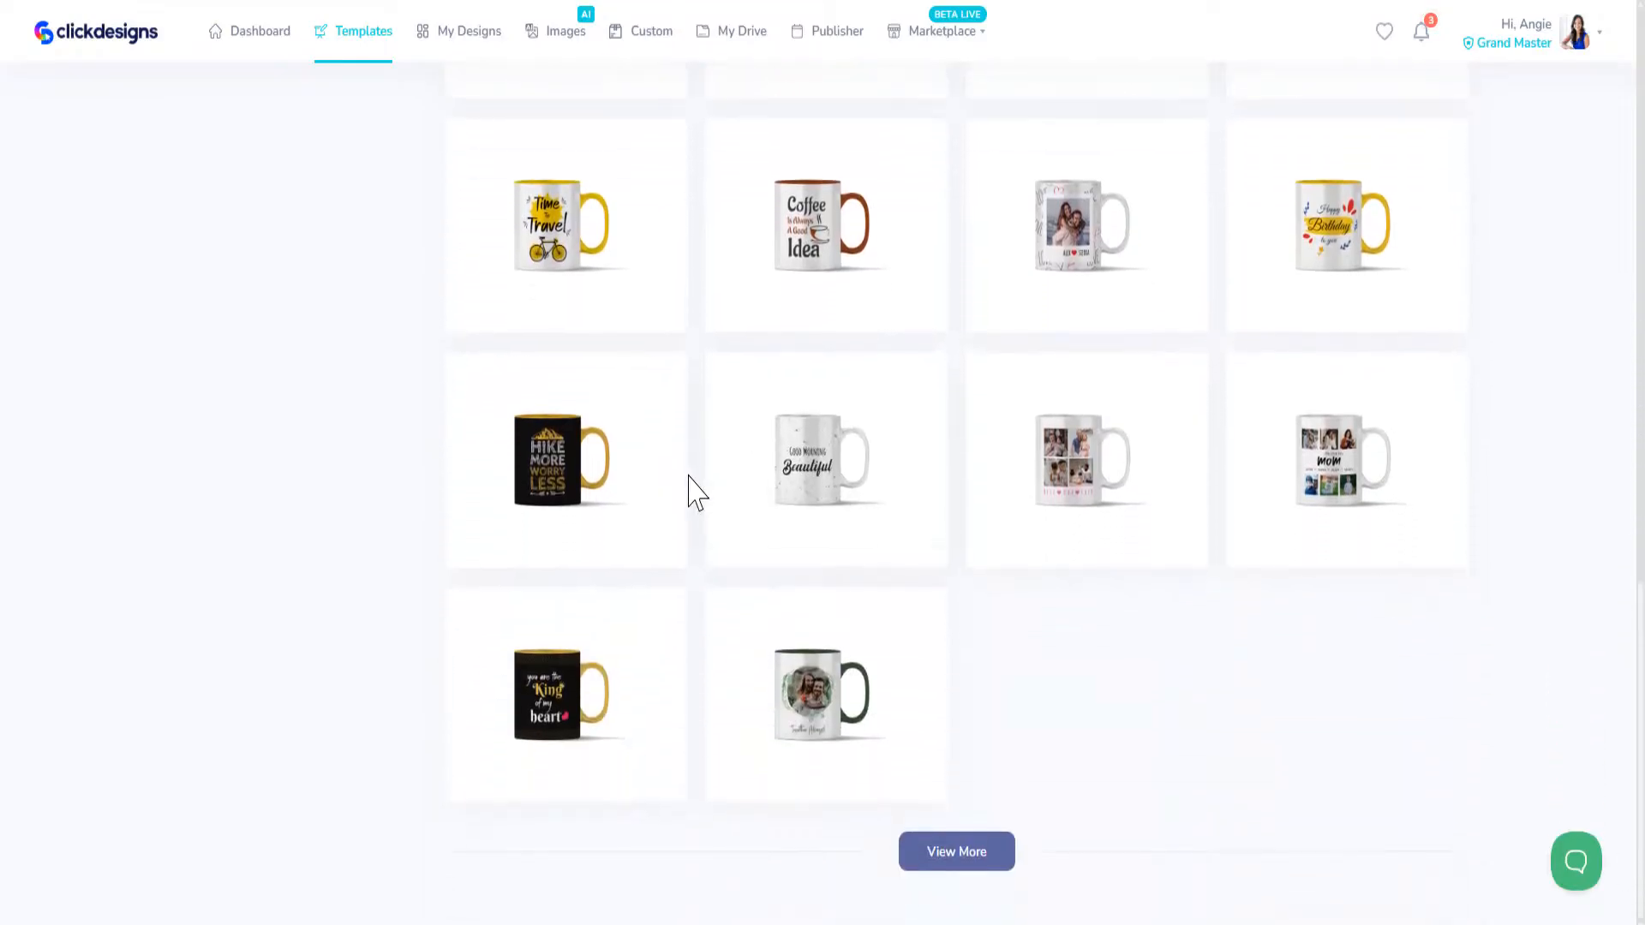
# Step: Open the "Hike More Worry Less" mug template for editing
pyautogui.moveTo(595, 483)
pyautogui.click(662, 540)
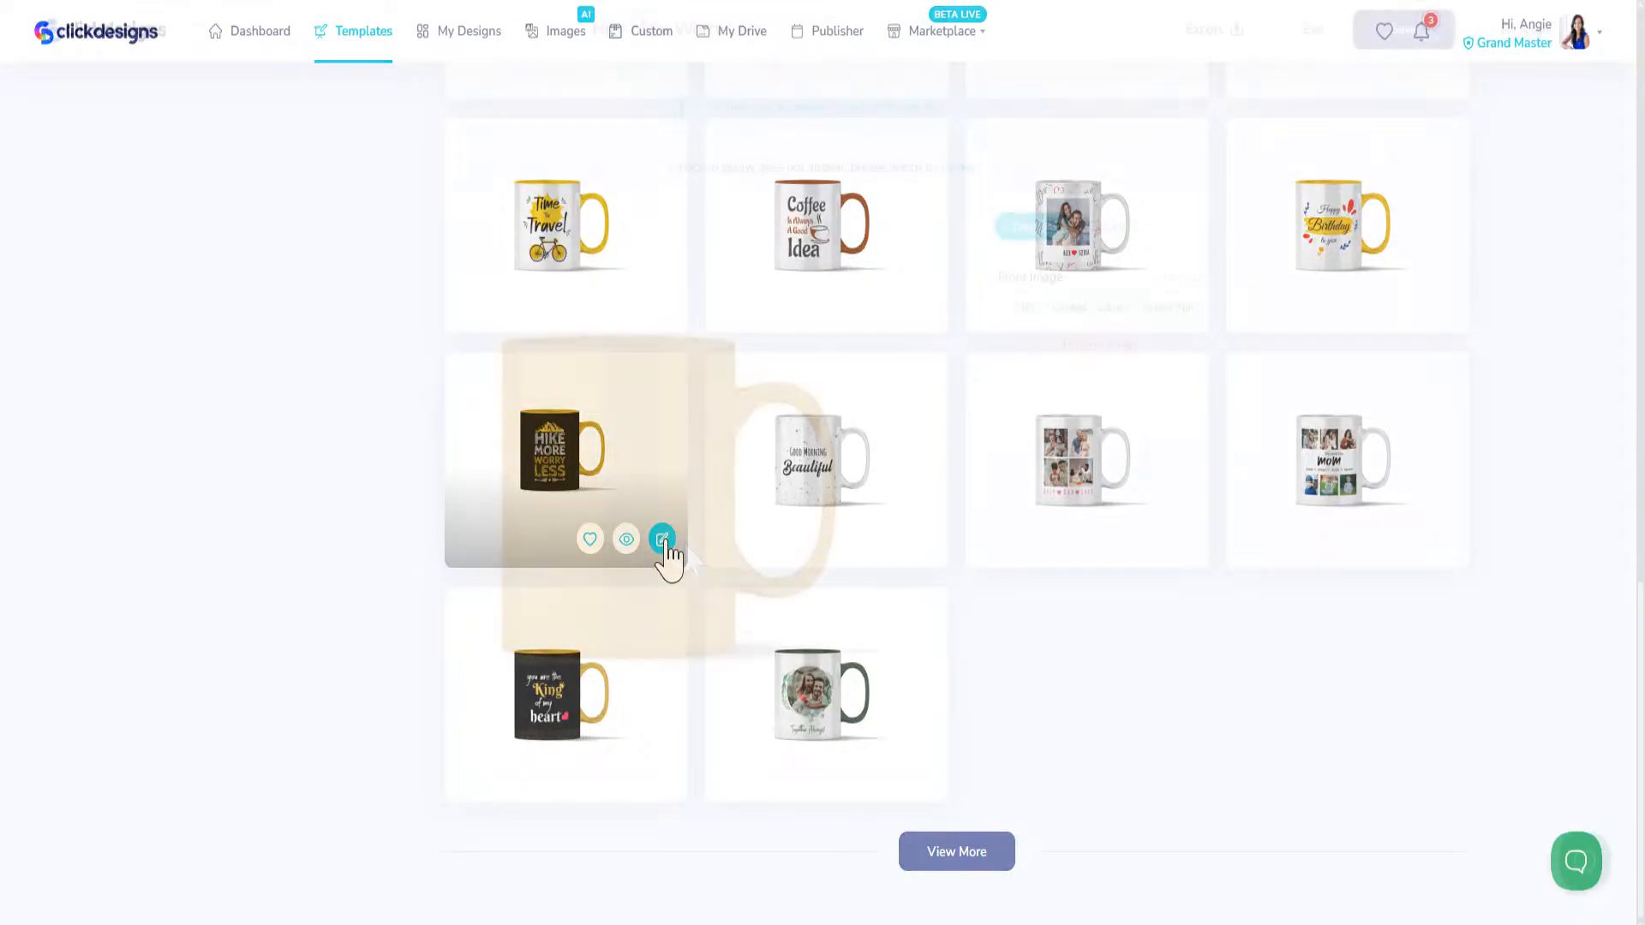
pyautogui.click(1018, 342)
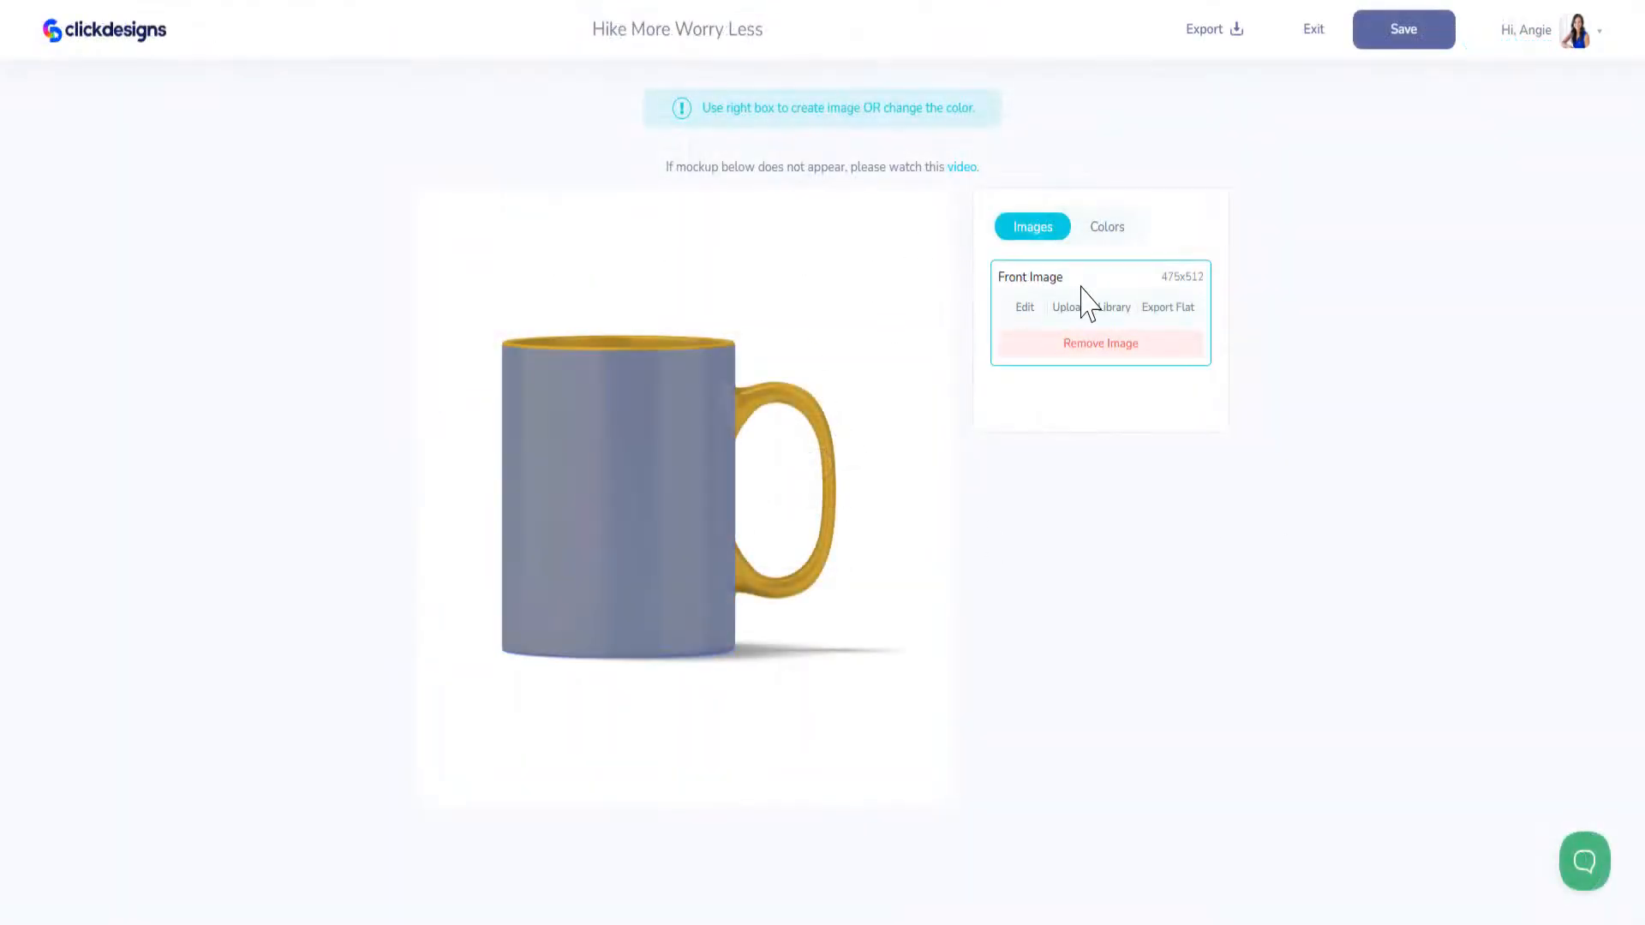
# Step: Set the mug's base color to dark gray #4C4C4A
pyautogui.click(1106, 229)
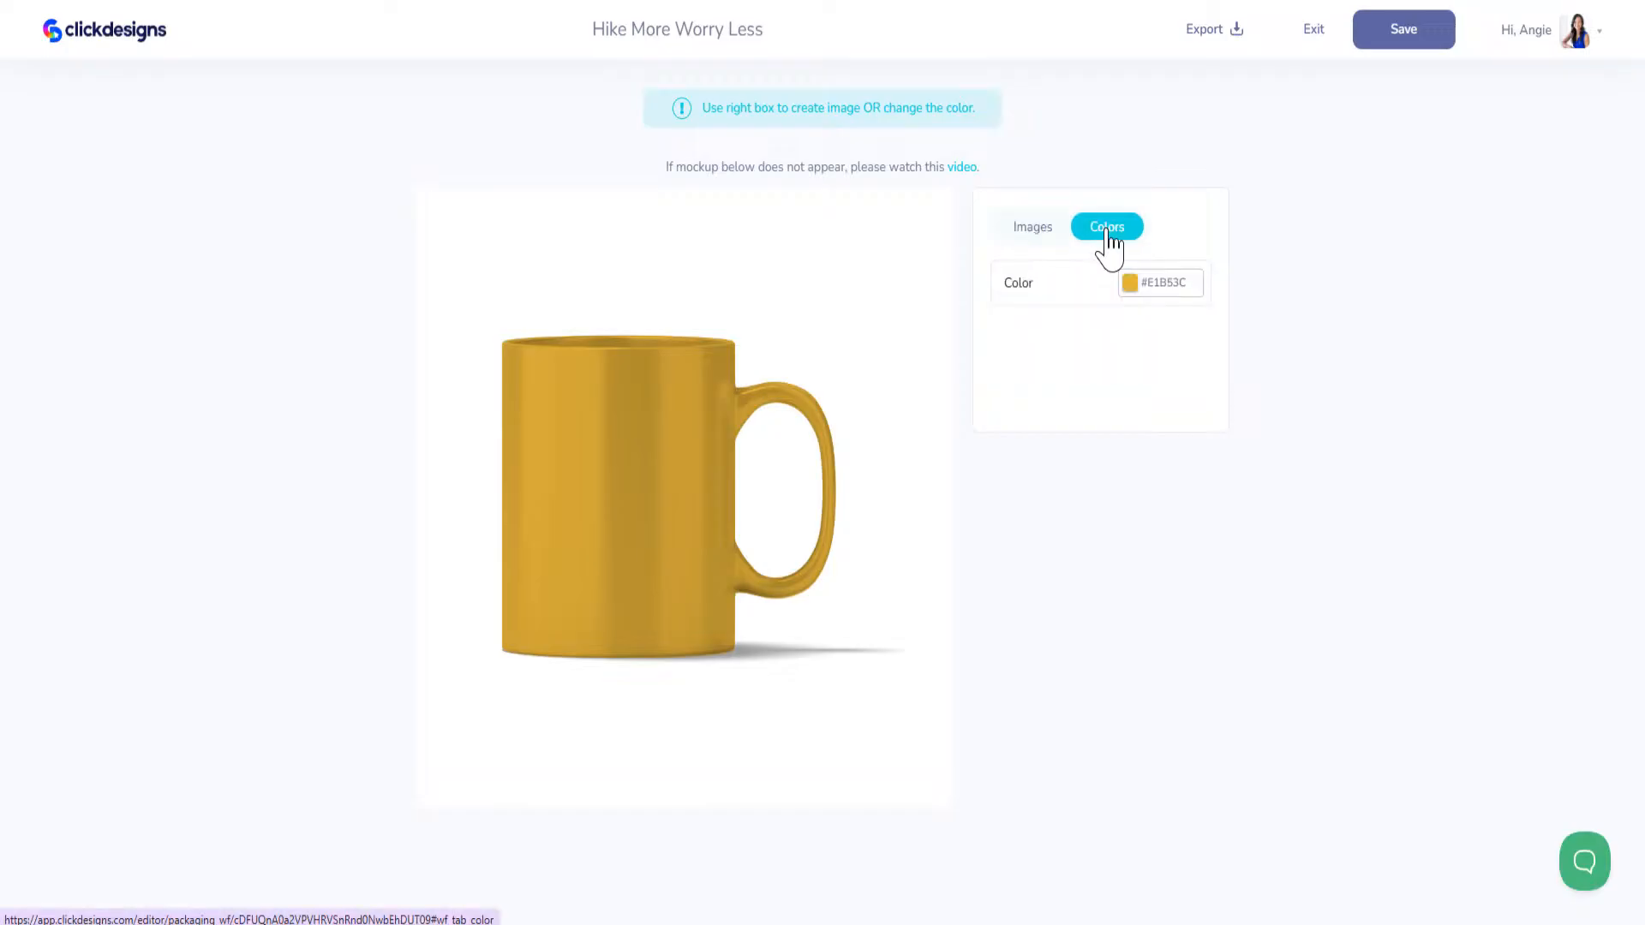
pyautogui.click(1140, 287)
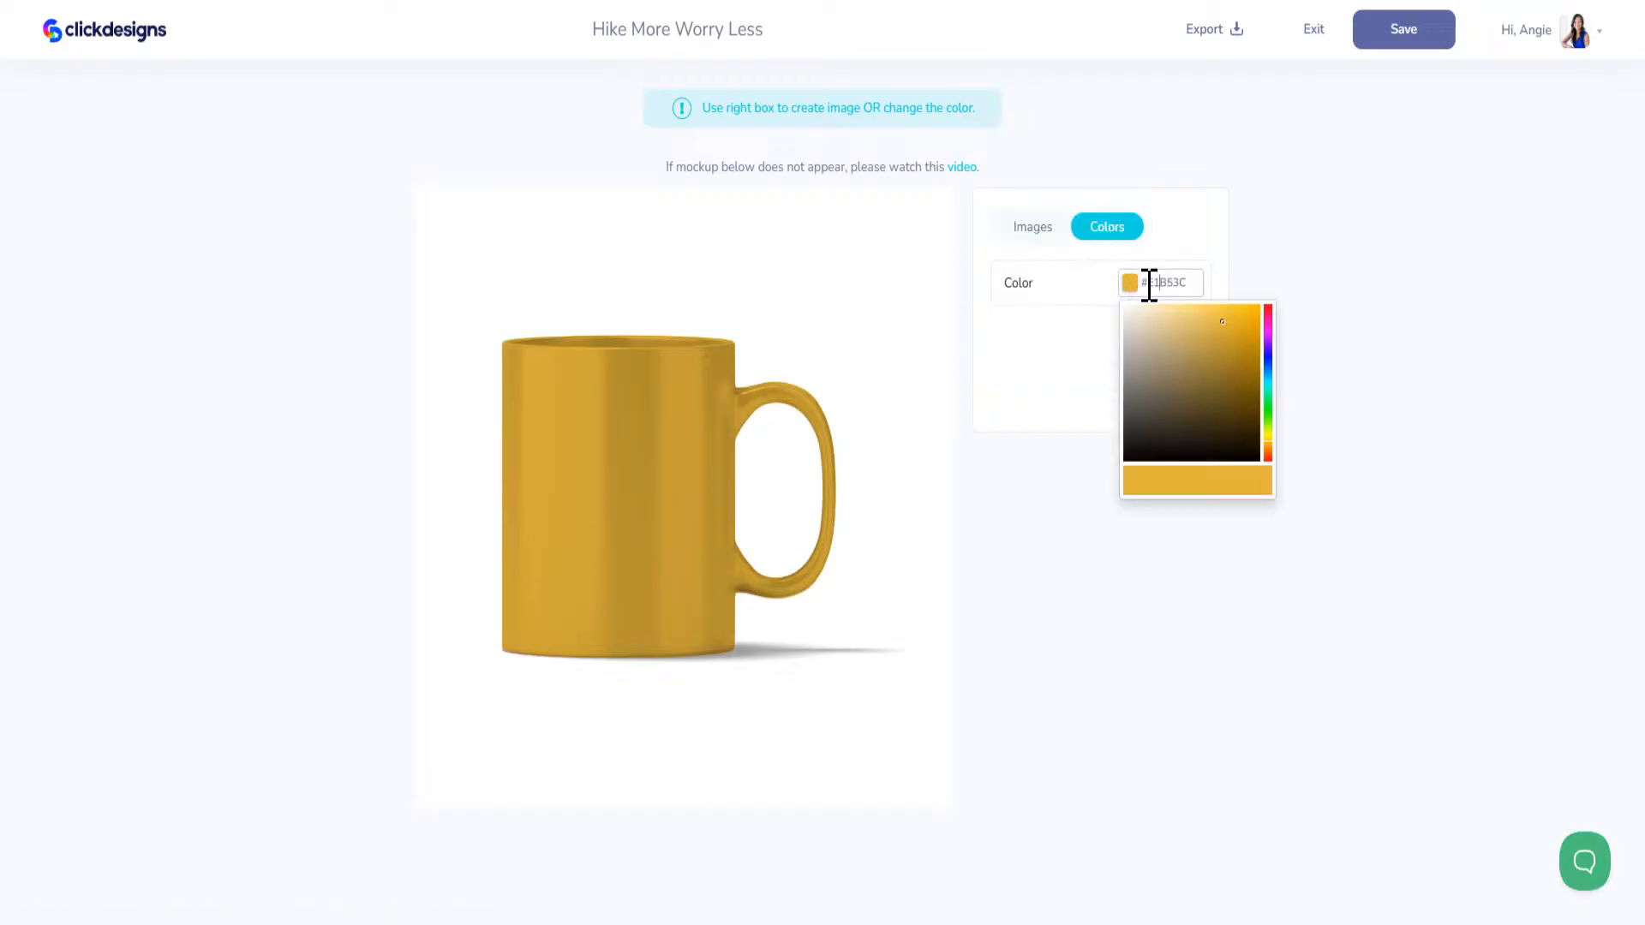
pyautogui.moveTo(1165, 364); pyautogui.dragTo(1128, 417)
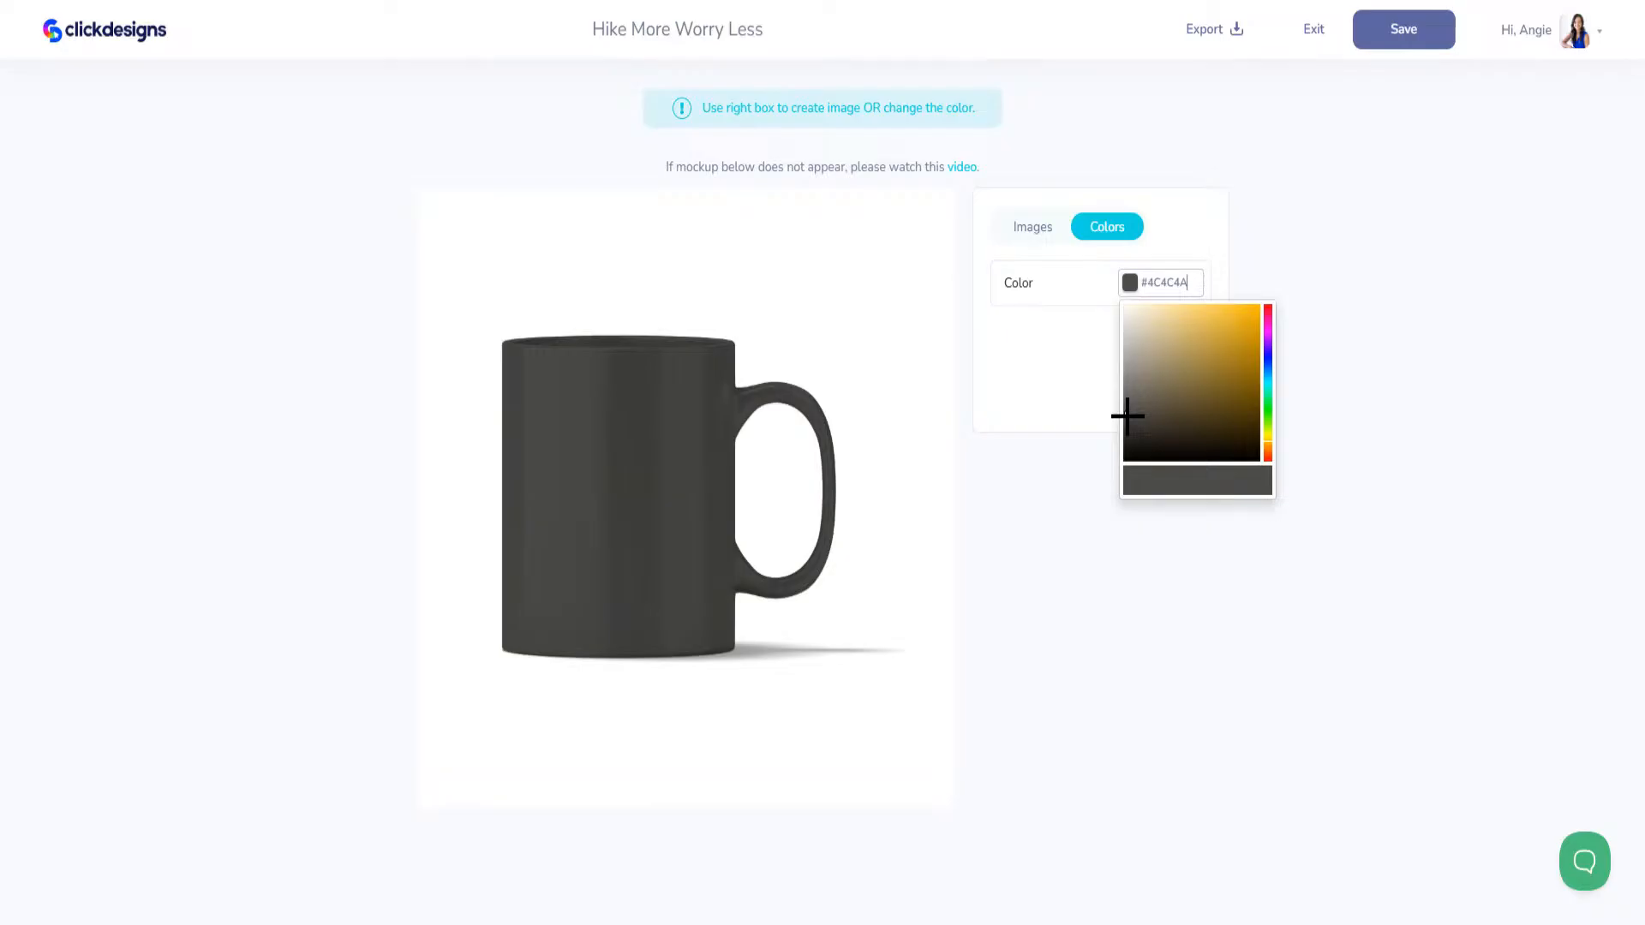
pyautogui.click(1042, 364)
# Step: Open the mug's front image for editing and set its background to solid white #FFFFFF
pyautogui.click(1032, 227)
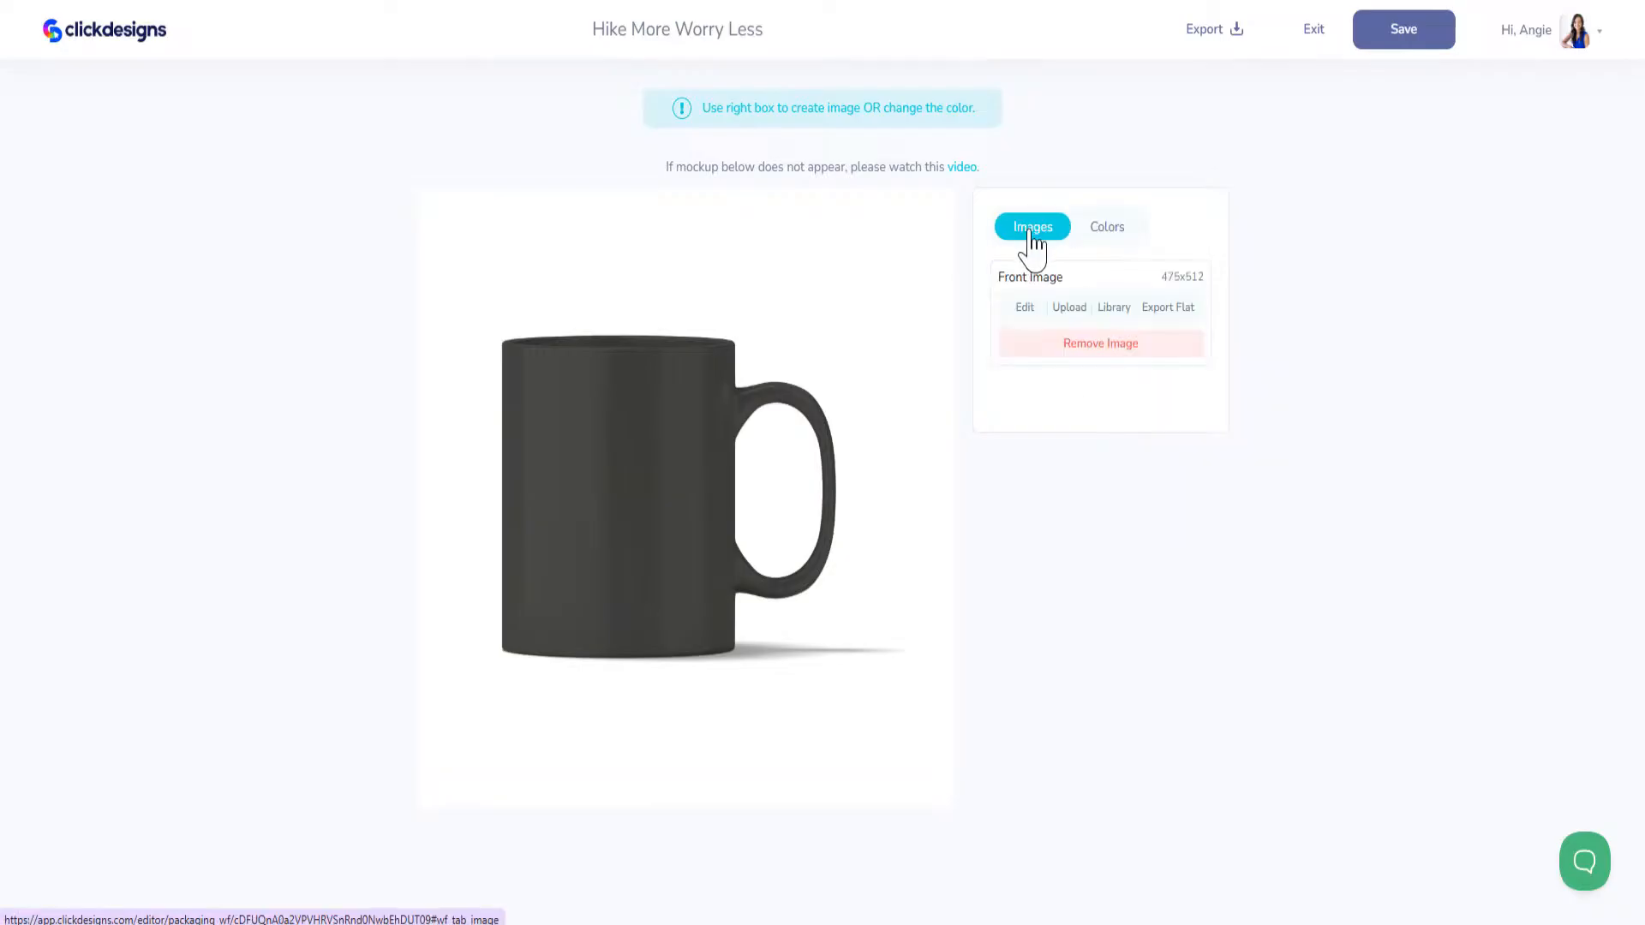
pyautogui.click(1023, 308)
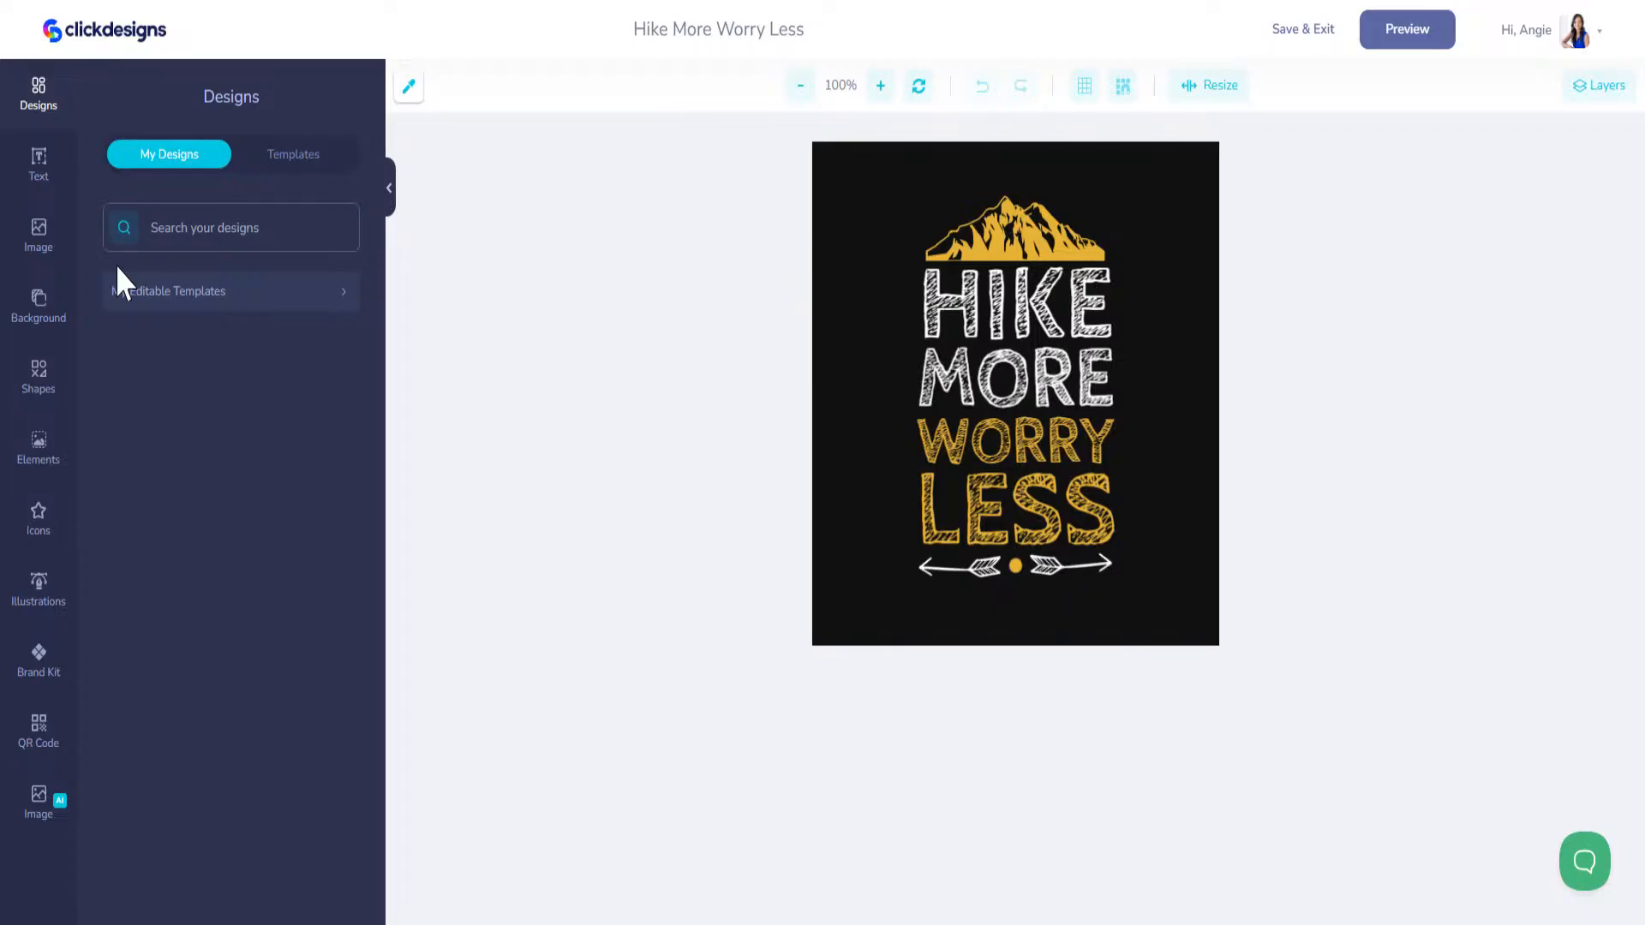
pyautogui.click(37, 308)
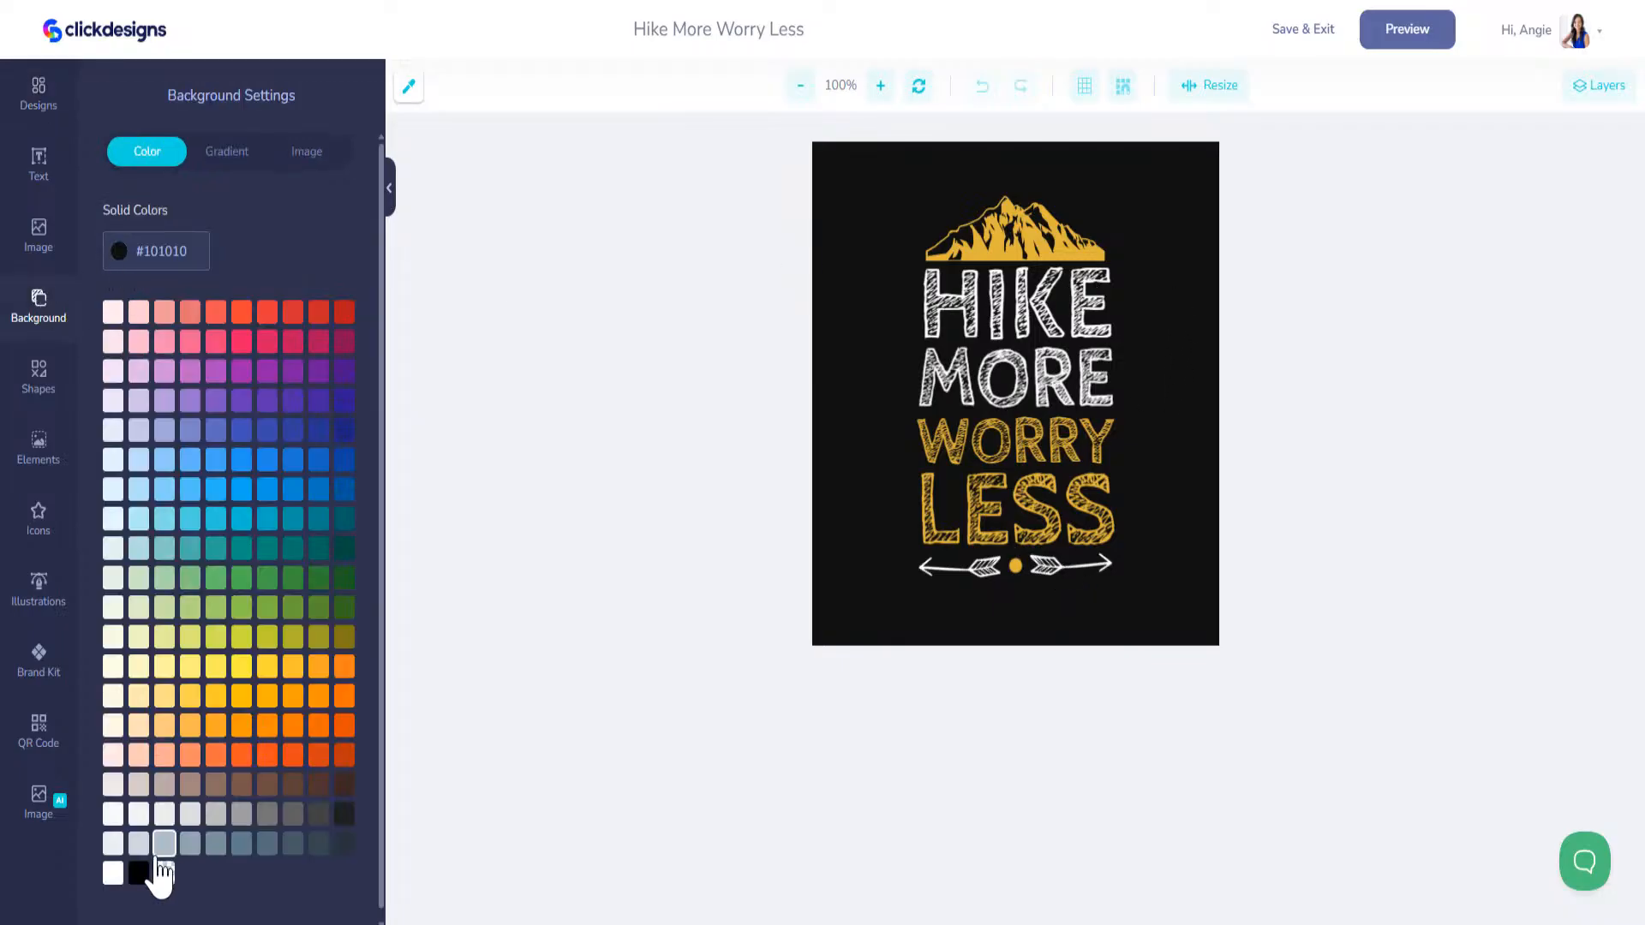
pyautogui.click(162, 870)
pyautogui.click(115, 881)
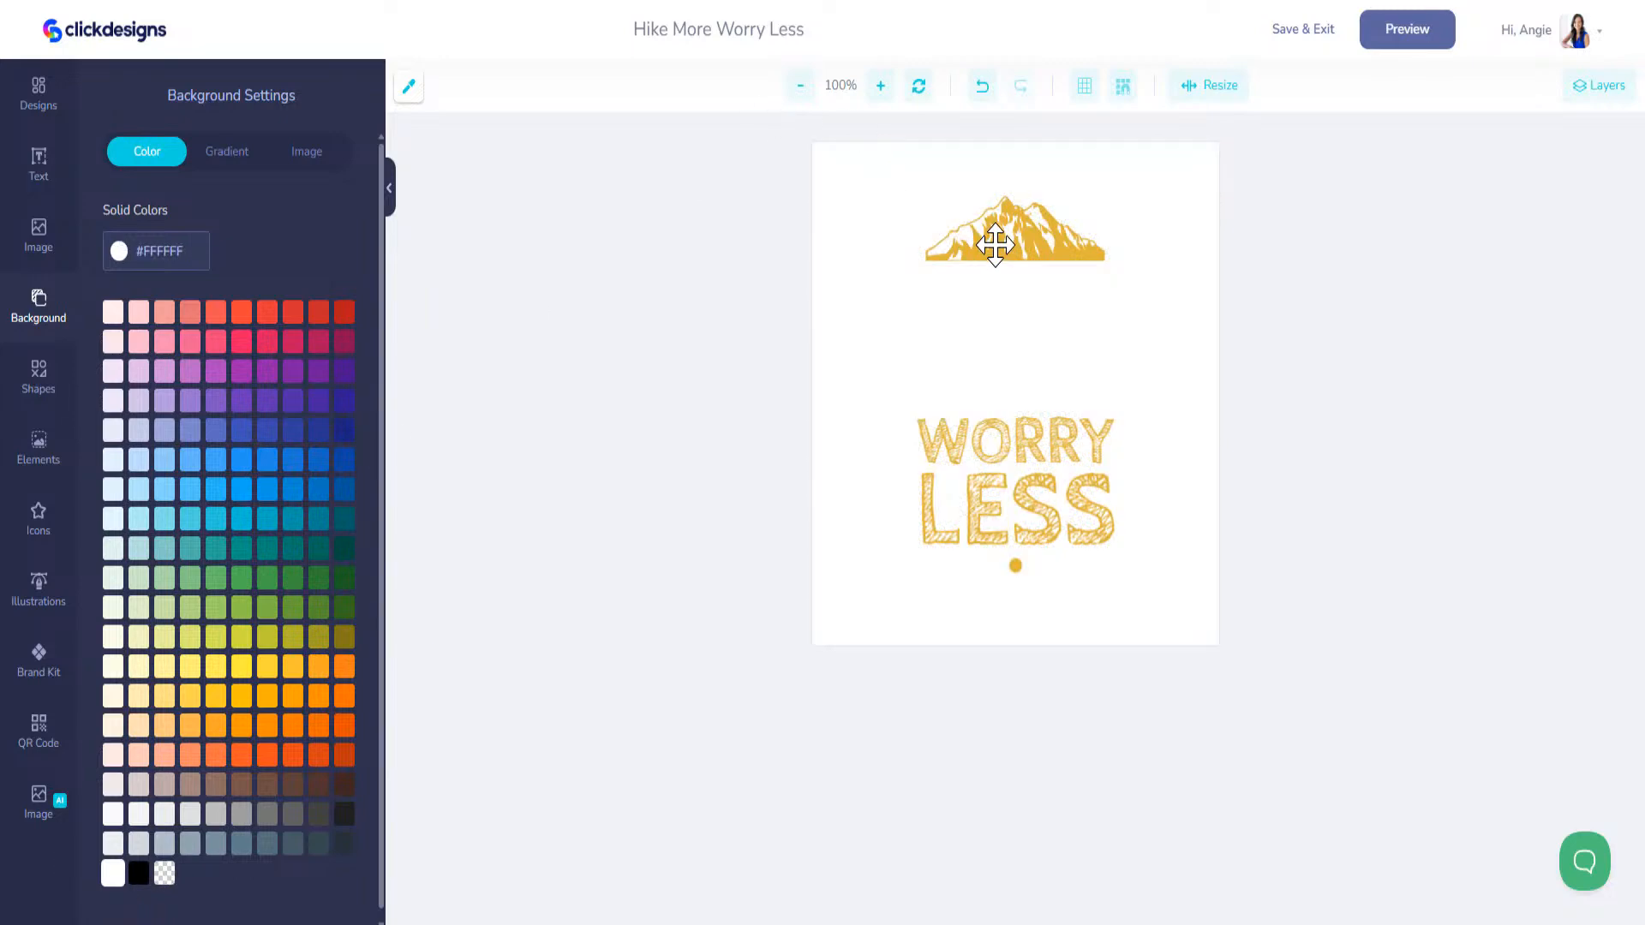
# Step: Set the front image's background to #263238 and replace HIKE with a smaller "A Day Without" line beneath the mountain
pyautogui.click(344, 844)
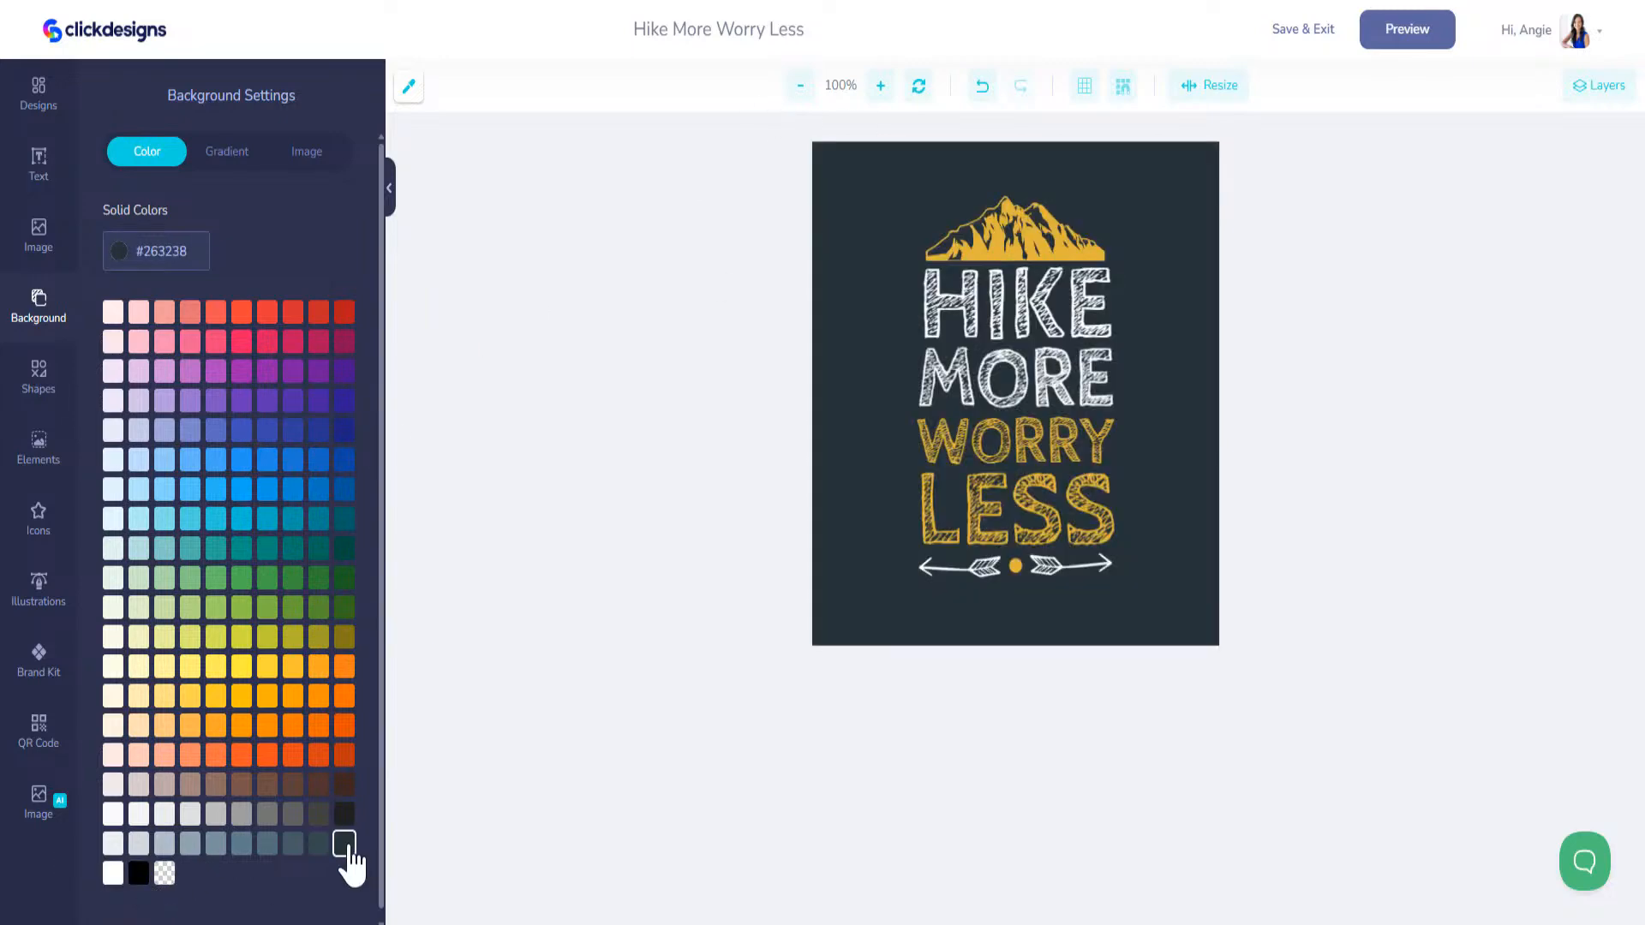
pyautogui.click(1007, 295)
pyautogui.moveTo(275, 340); pyautogui.dragTo(8, 294)
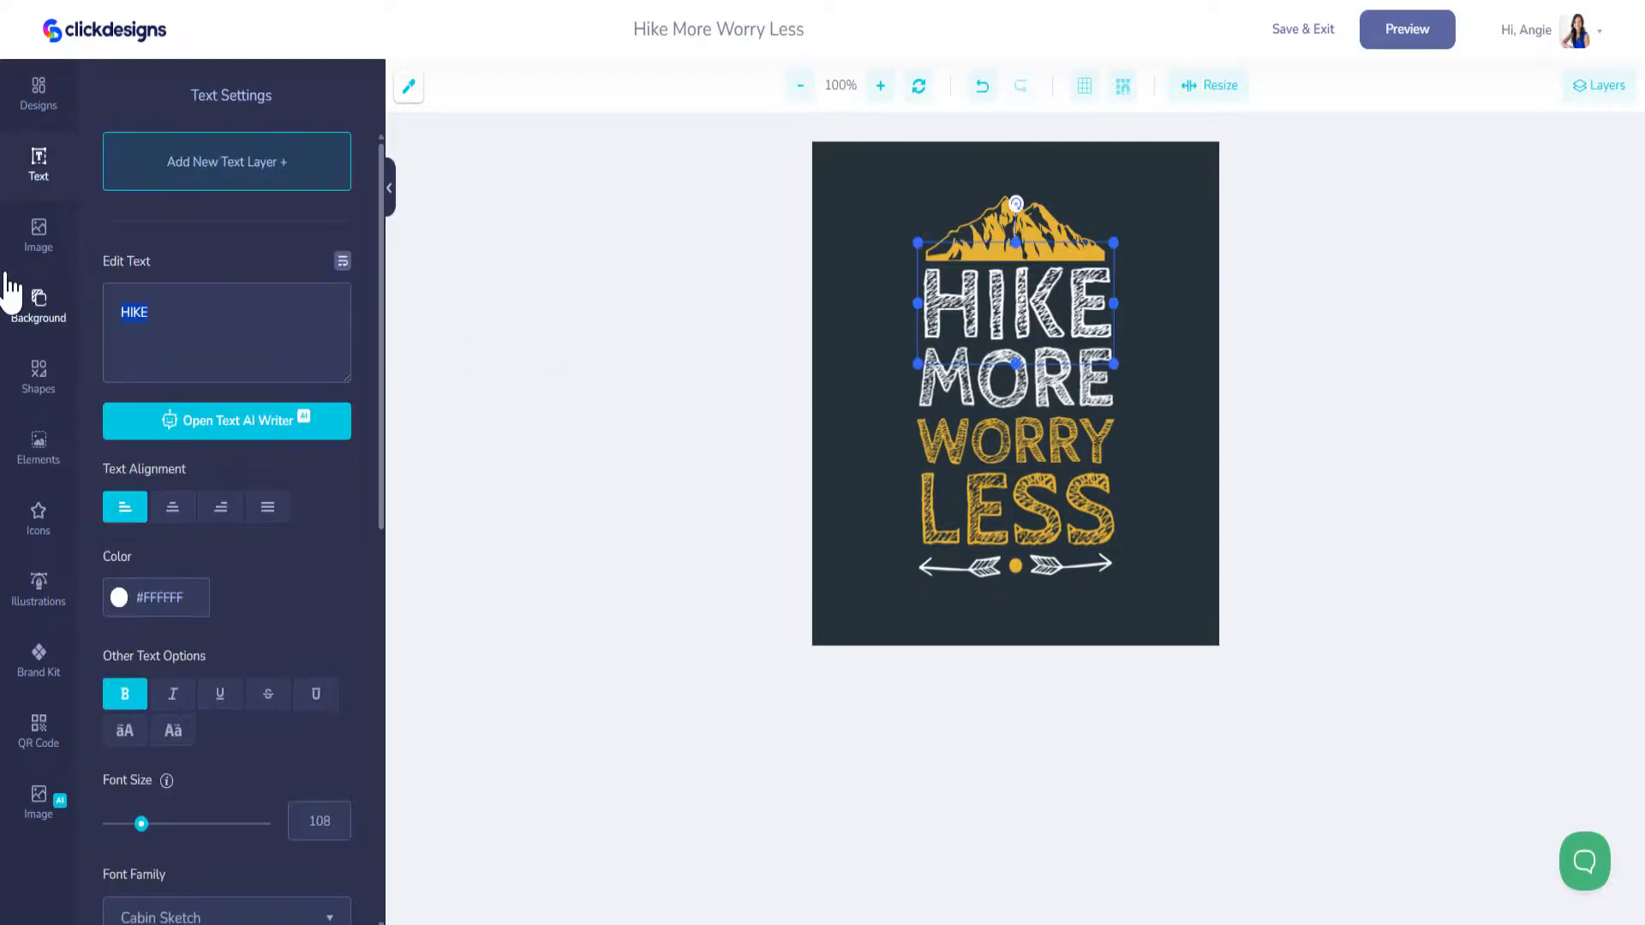
pyautogui.write('A Day')
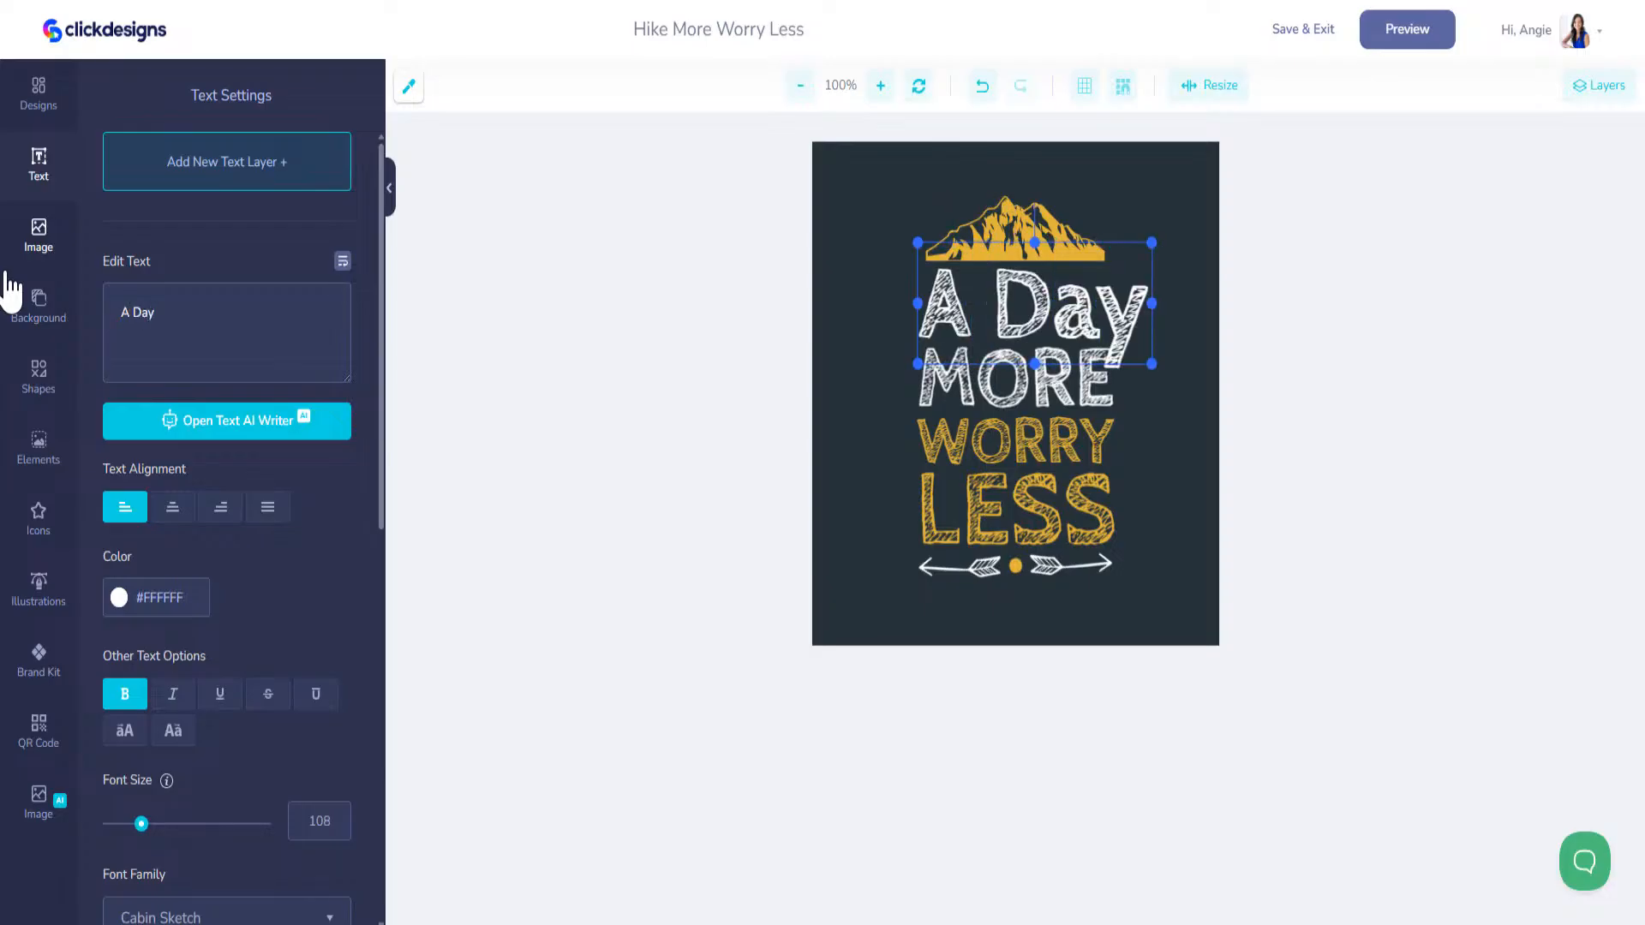
pyautogui.moveTo(1152, 364); pyautogui.dragTo(976, 293)
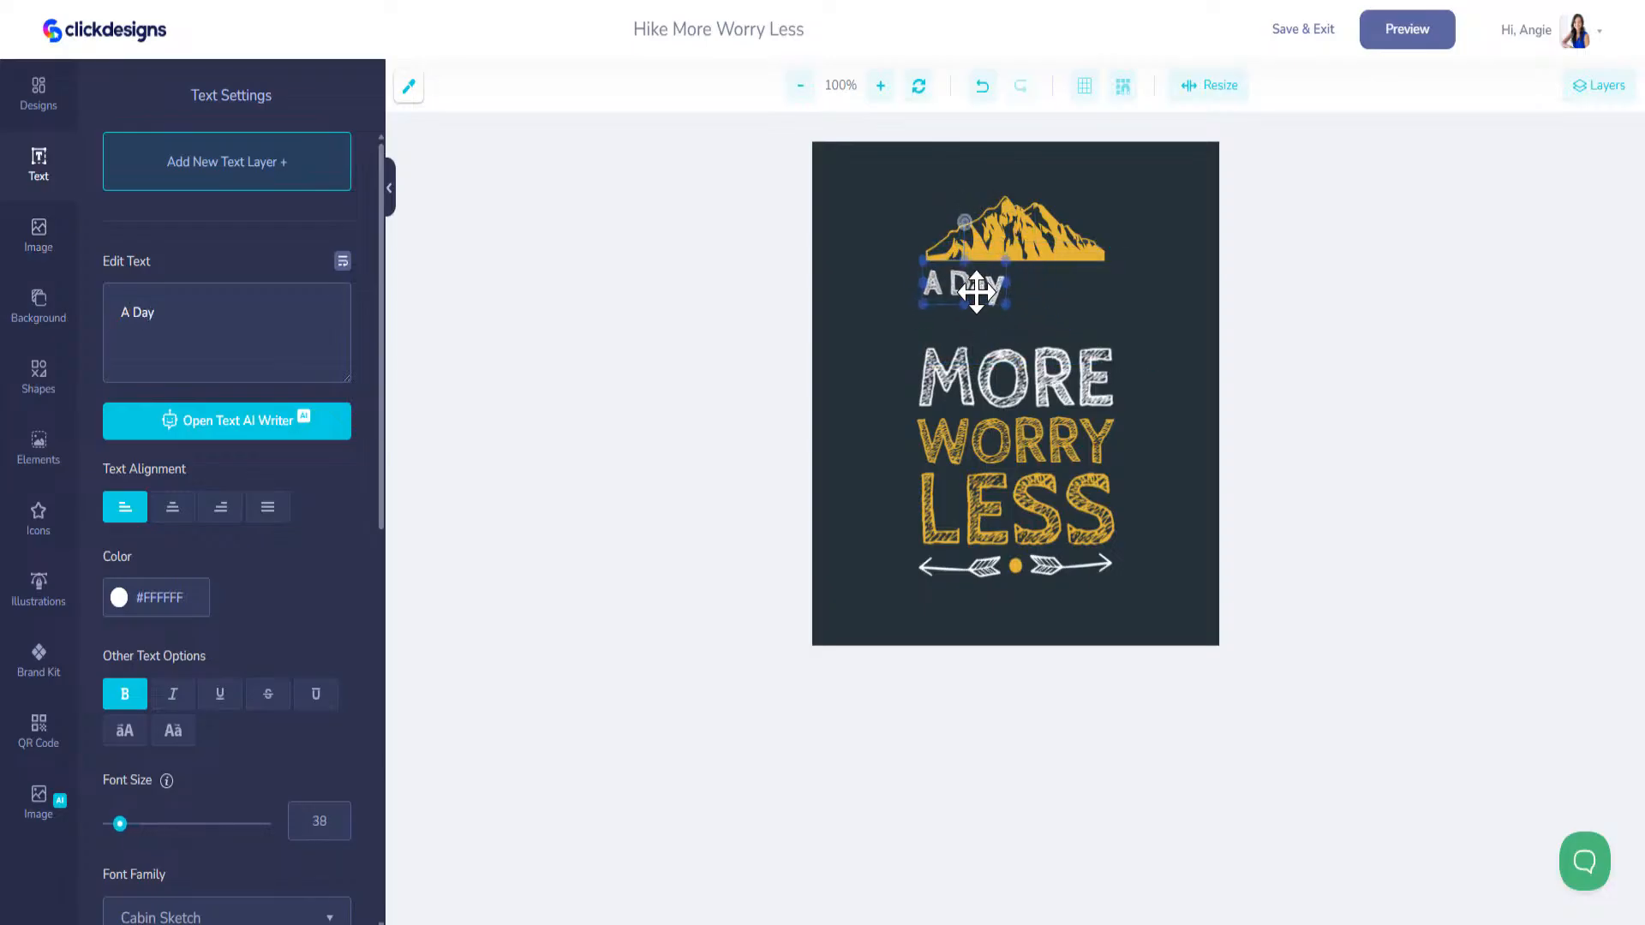
pyautogui.write('Without')
# Step: Move LESS beneath "A Day Without", change its text to COFFEE and scale it to the width of the line above
pyautogui.click(1042, 441)
pyautogui.moveTo(1043, 450); pyautogui.dragTo(1043, 268)
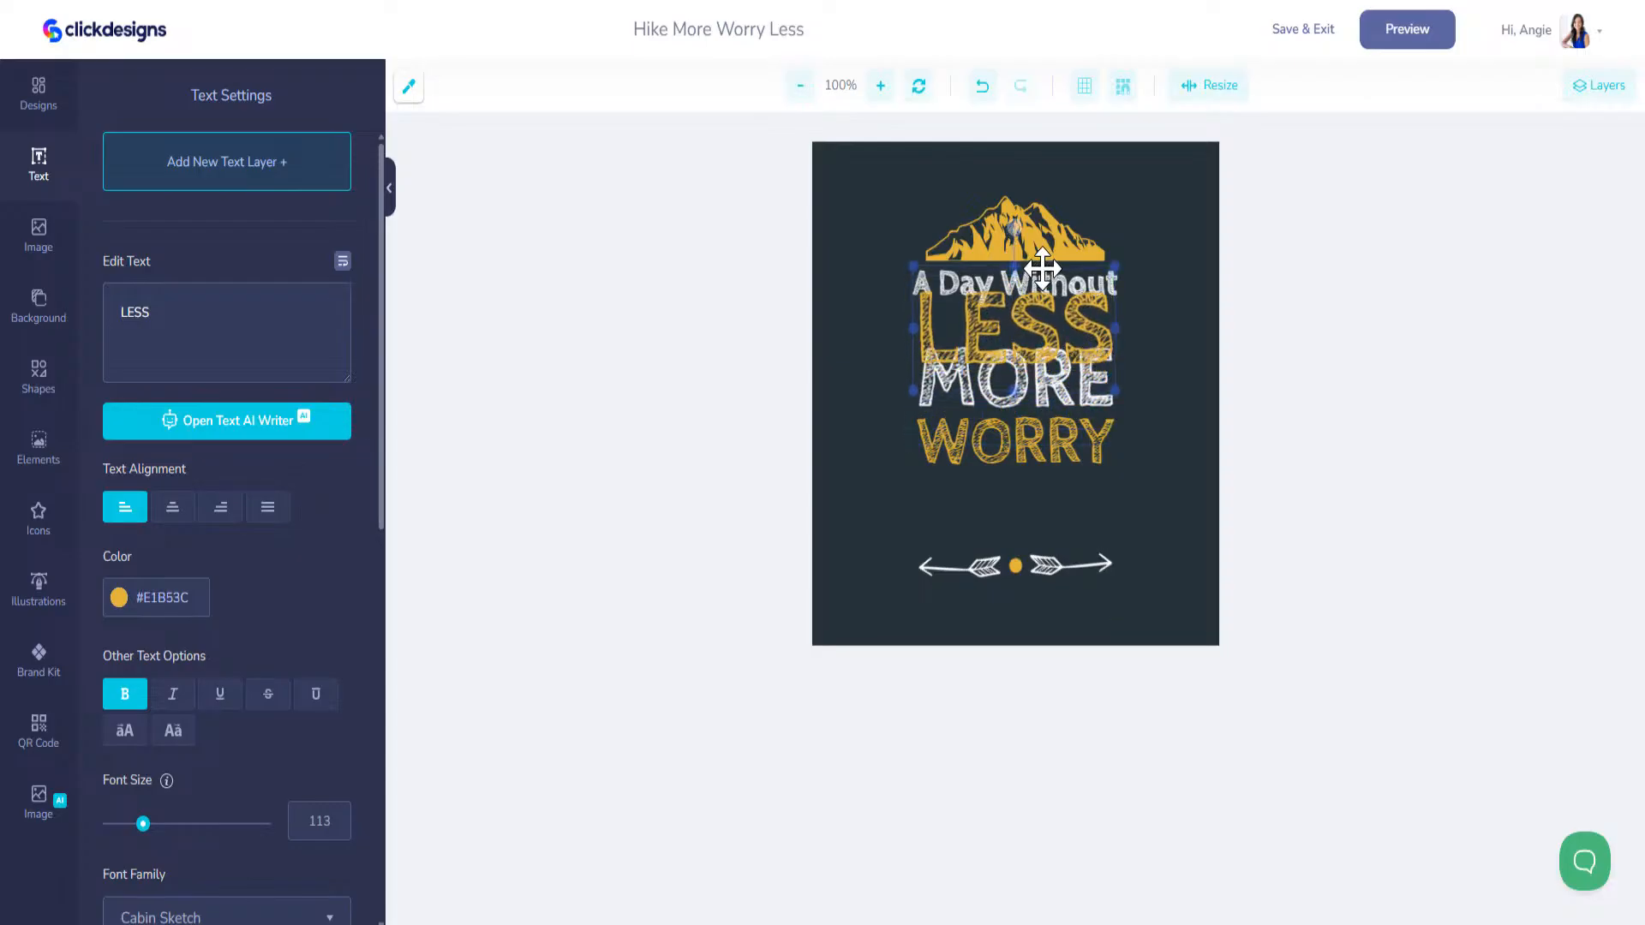
pyautogui.moveTo(249, 323); pyautogui.dragTo(29, 257)
pyautogui.write('COF')
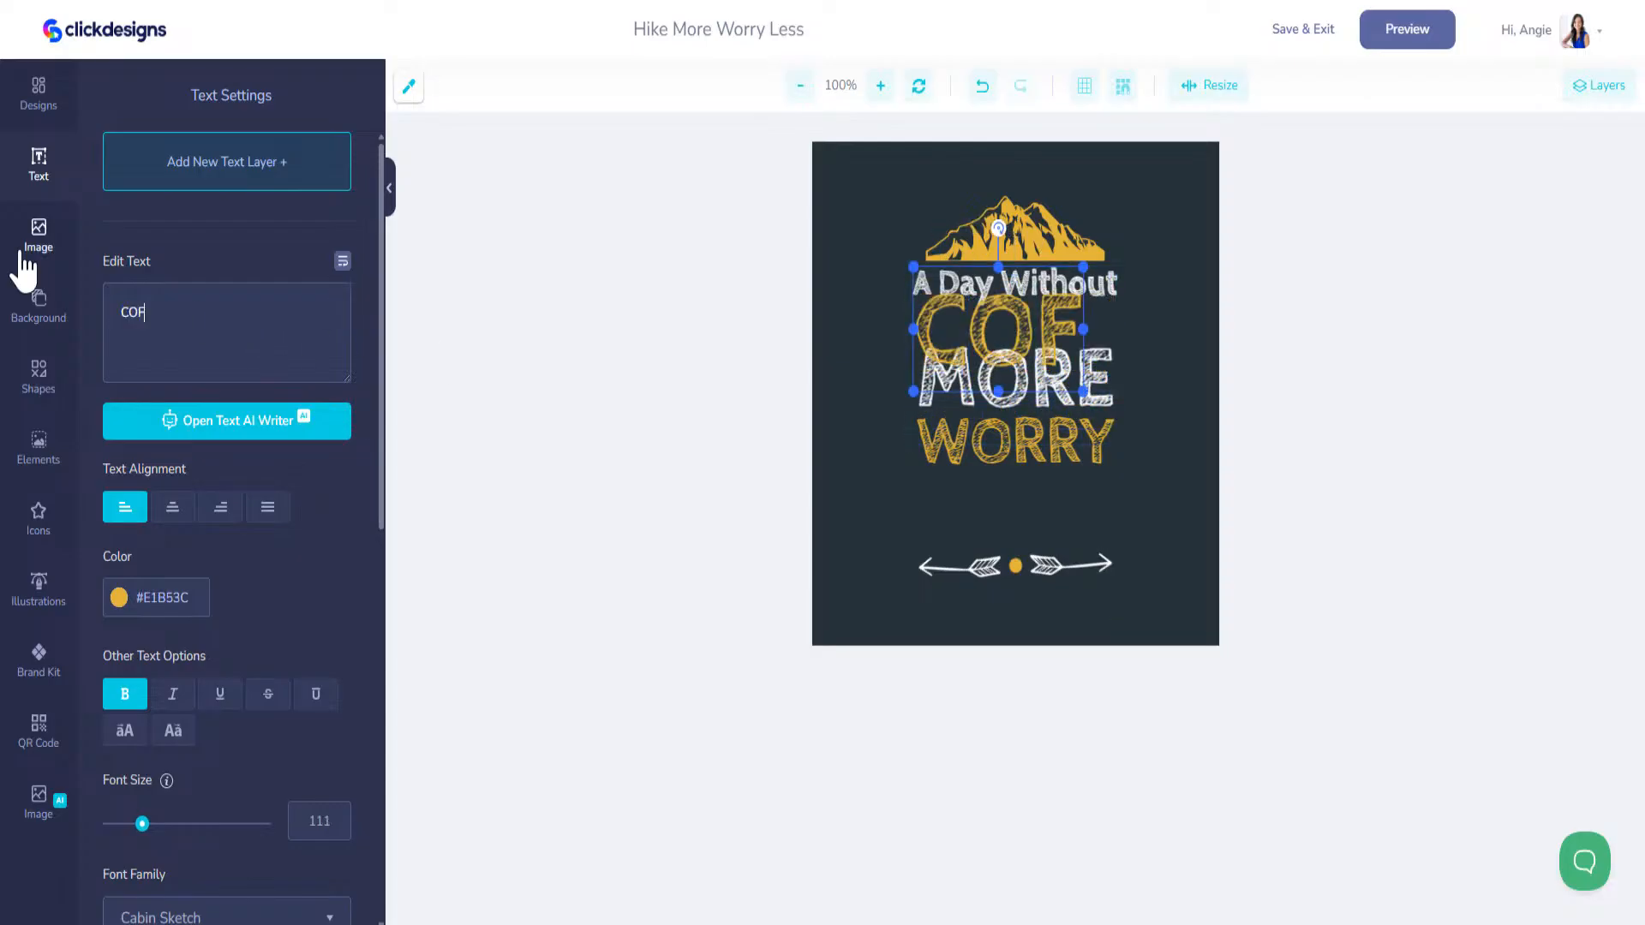
pyautogui.write('FEE')
pyautogui.moveTo(913, 392); pyautogui.dragTo(939, 323)
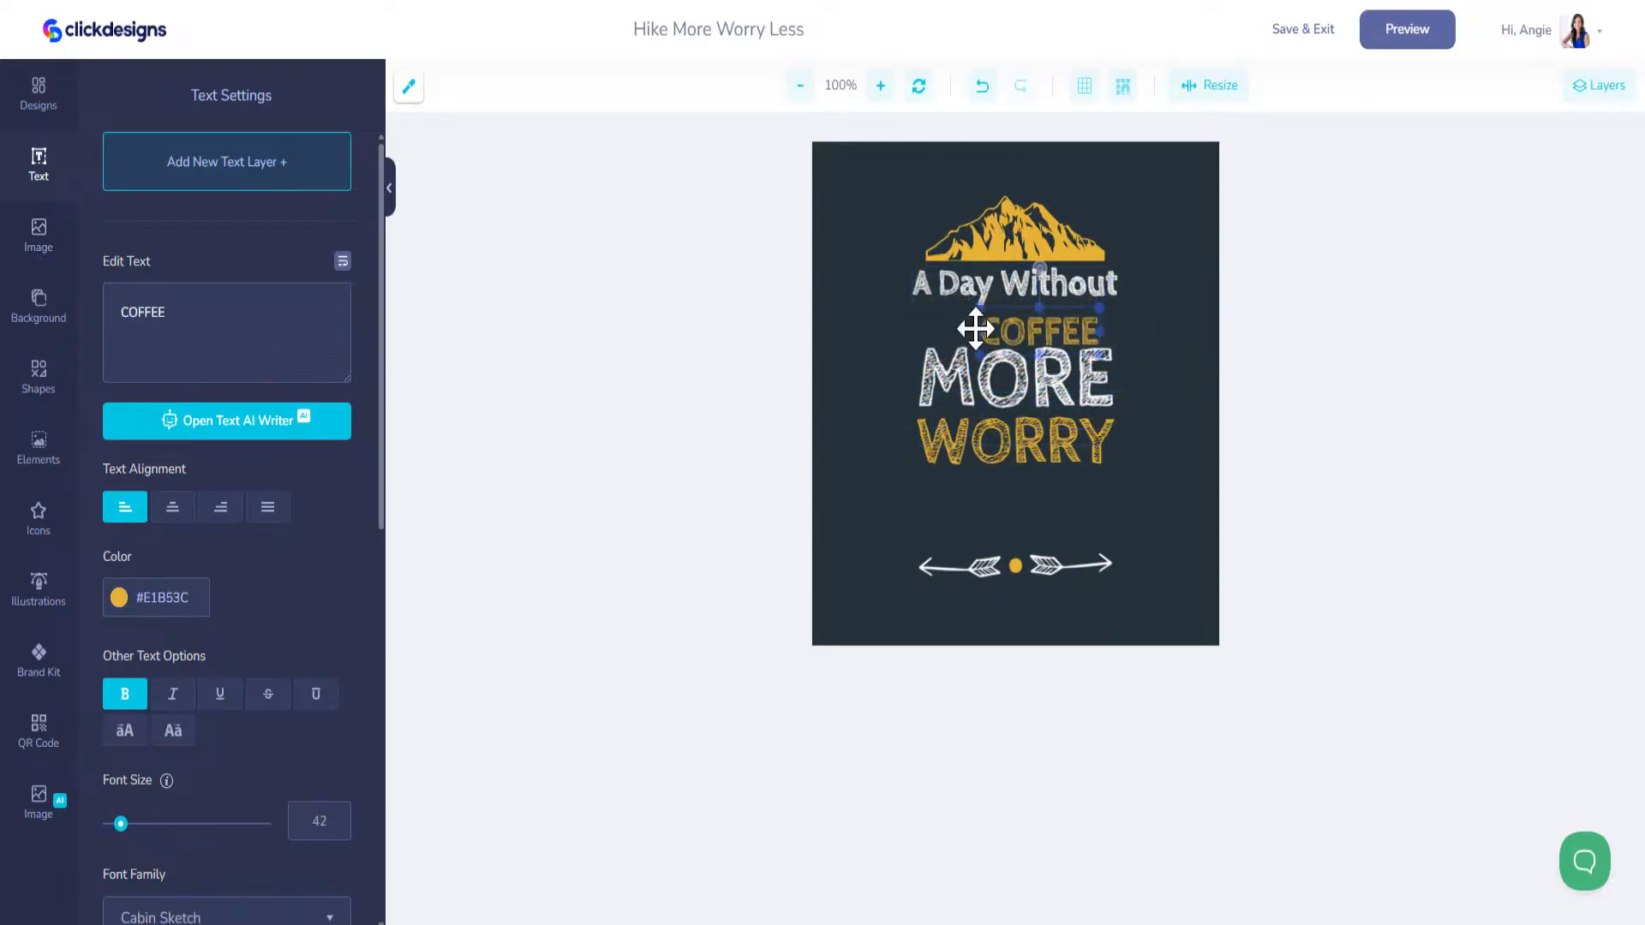
pyautogui.moveTo(1034, 345); pyautogui.dragTo(1119, 381)
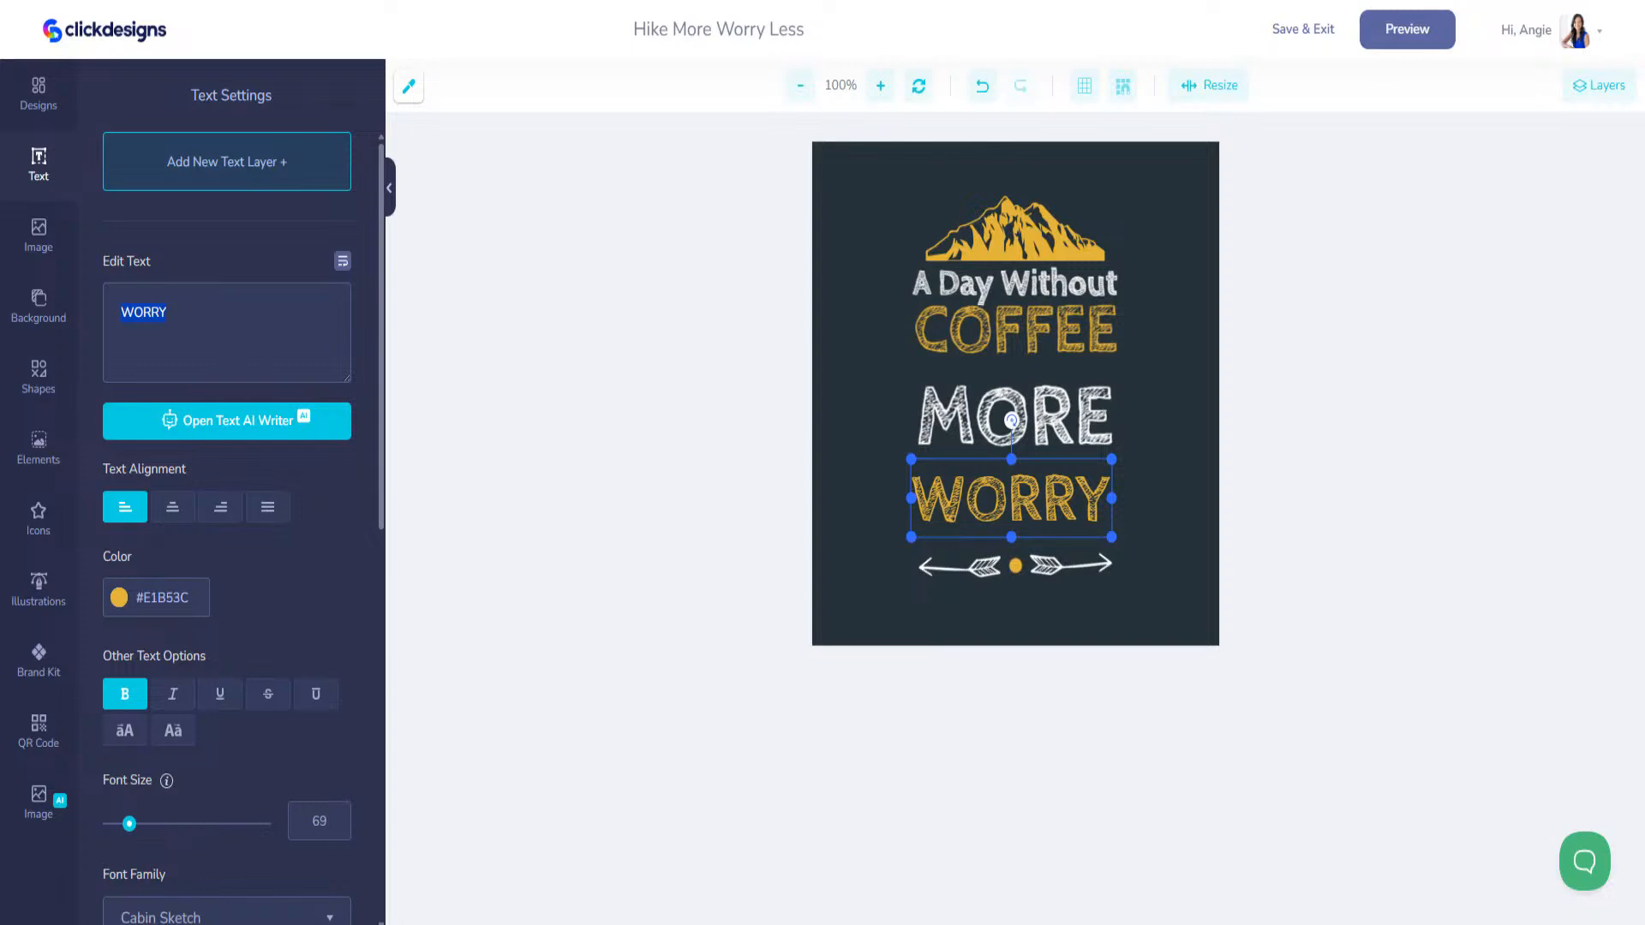
# Step: Replace MORE with a smaller "Probably Won't" beneath COFFEE and change WORRY to "Kill Me" directly below it
pyautogui.click(1111, 411)
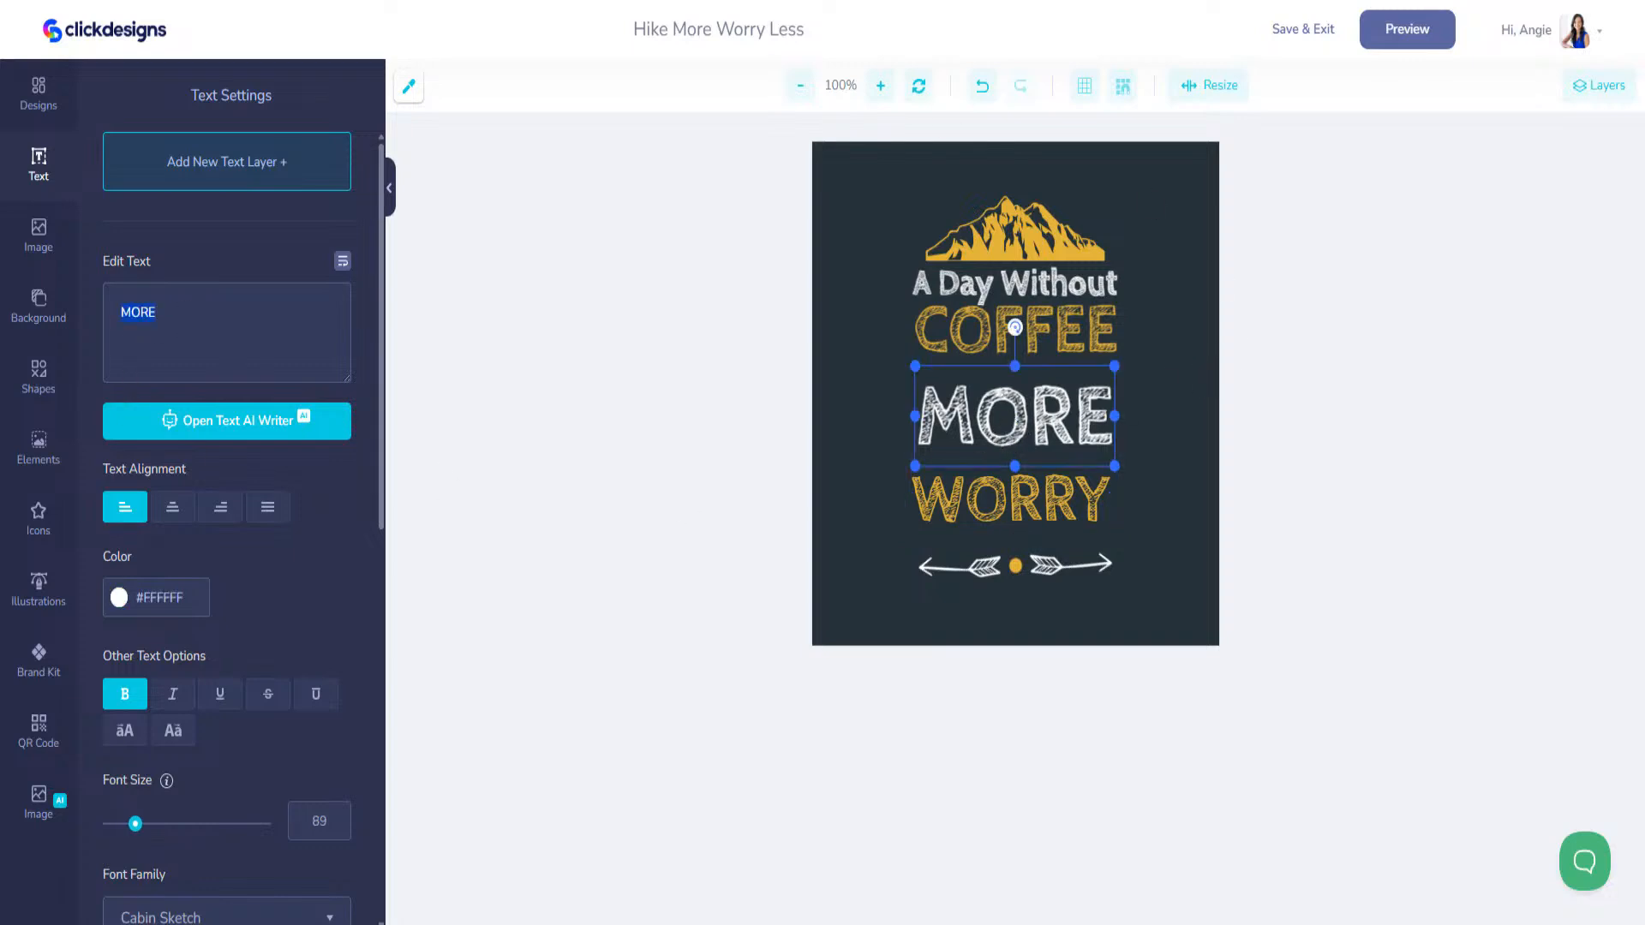
pyautogui.write("Probably Won't")
pyautogui.moveTo(915, 365)
pyautogui.mouseDown()
pyautogui.moveTo(1159, 414)
pyautogui.moveTo(940, 376)
pyautogui.mouseUp()
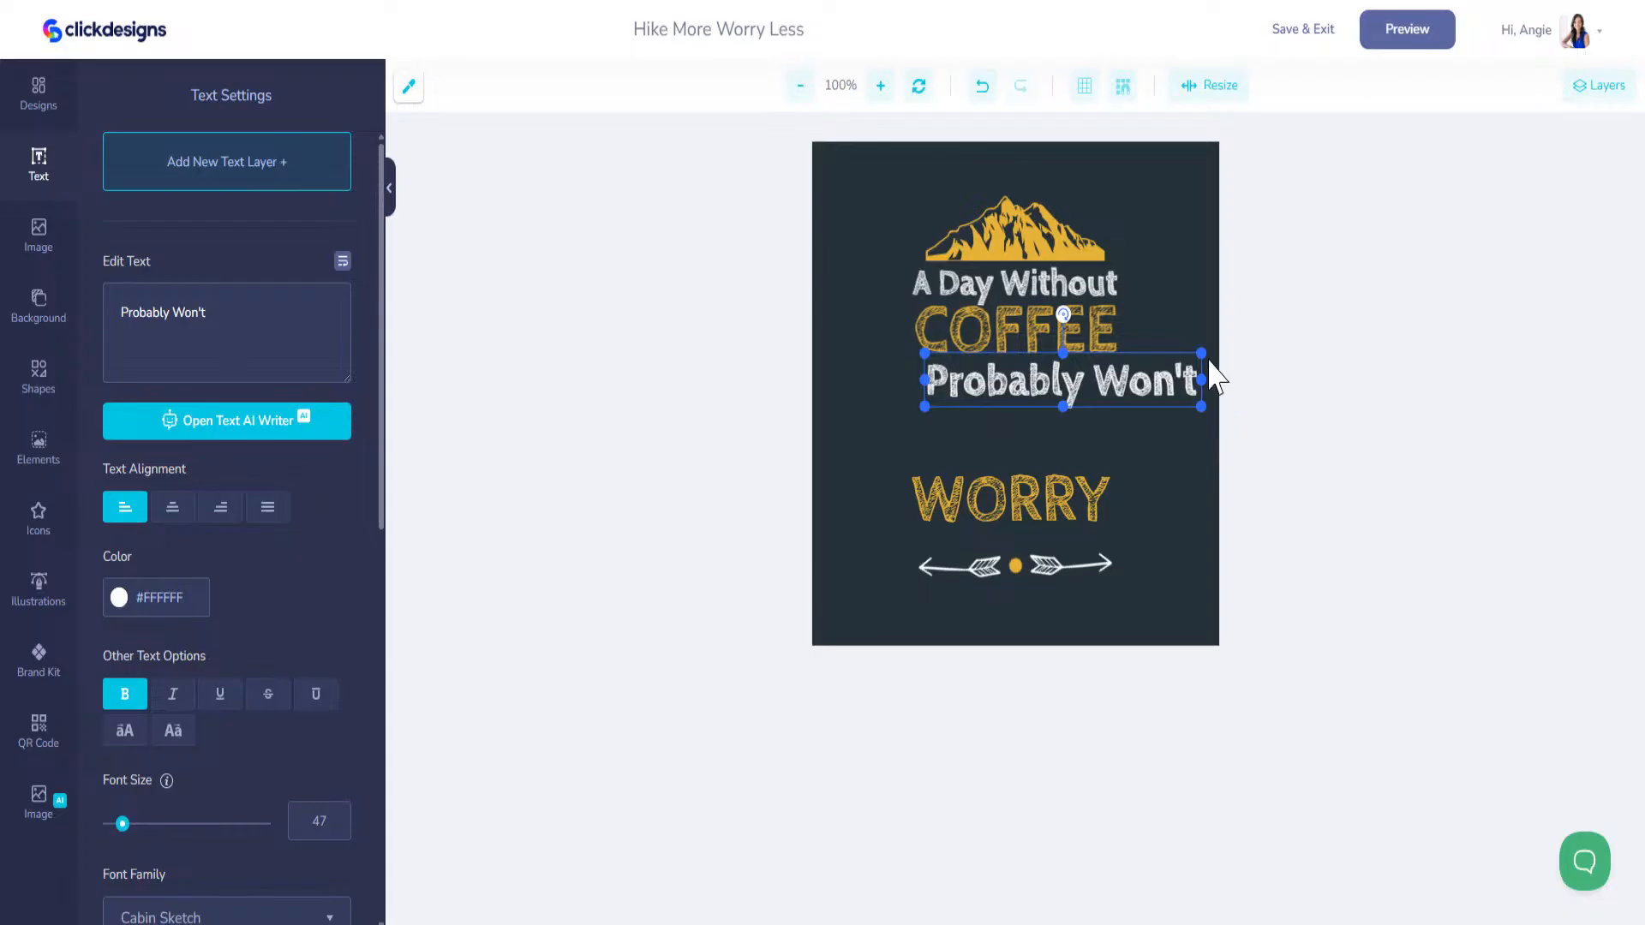
pyautogui.moveTo(1199, 354); pyautogui.dragTo(1120, 389)
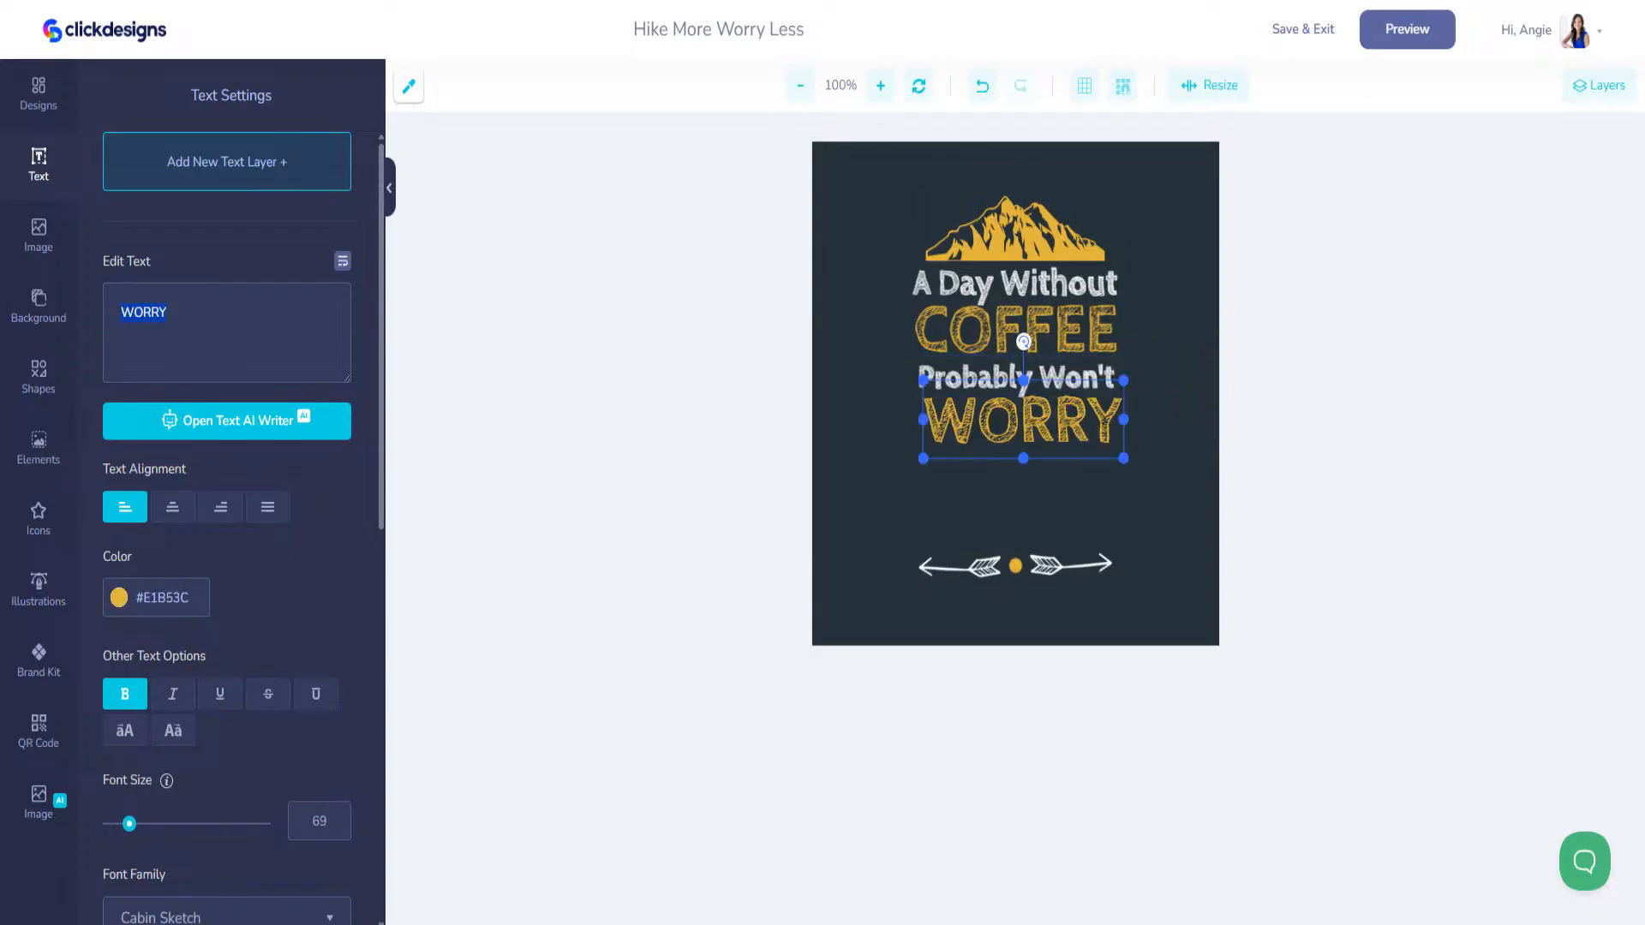
pyautogui.write('Ki')
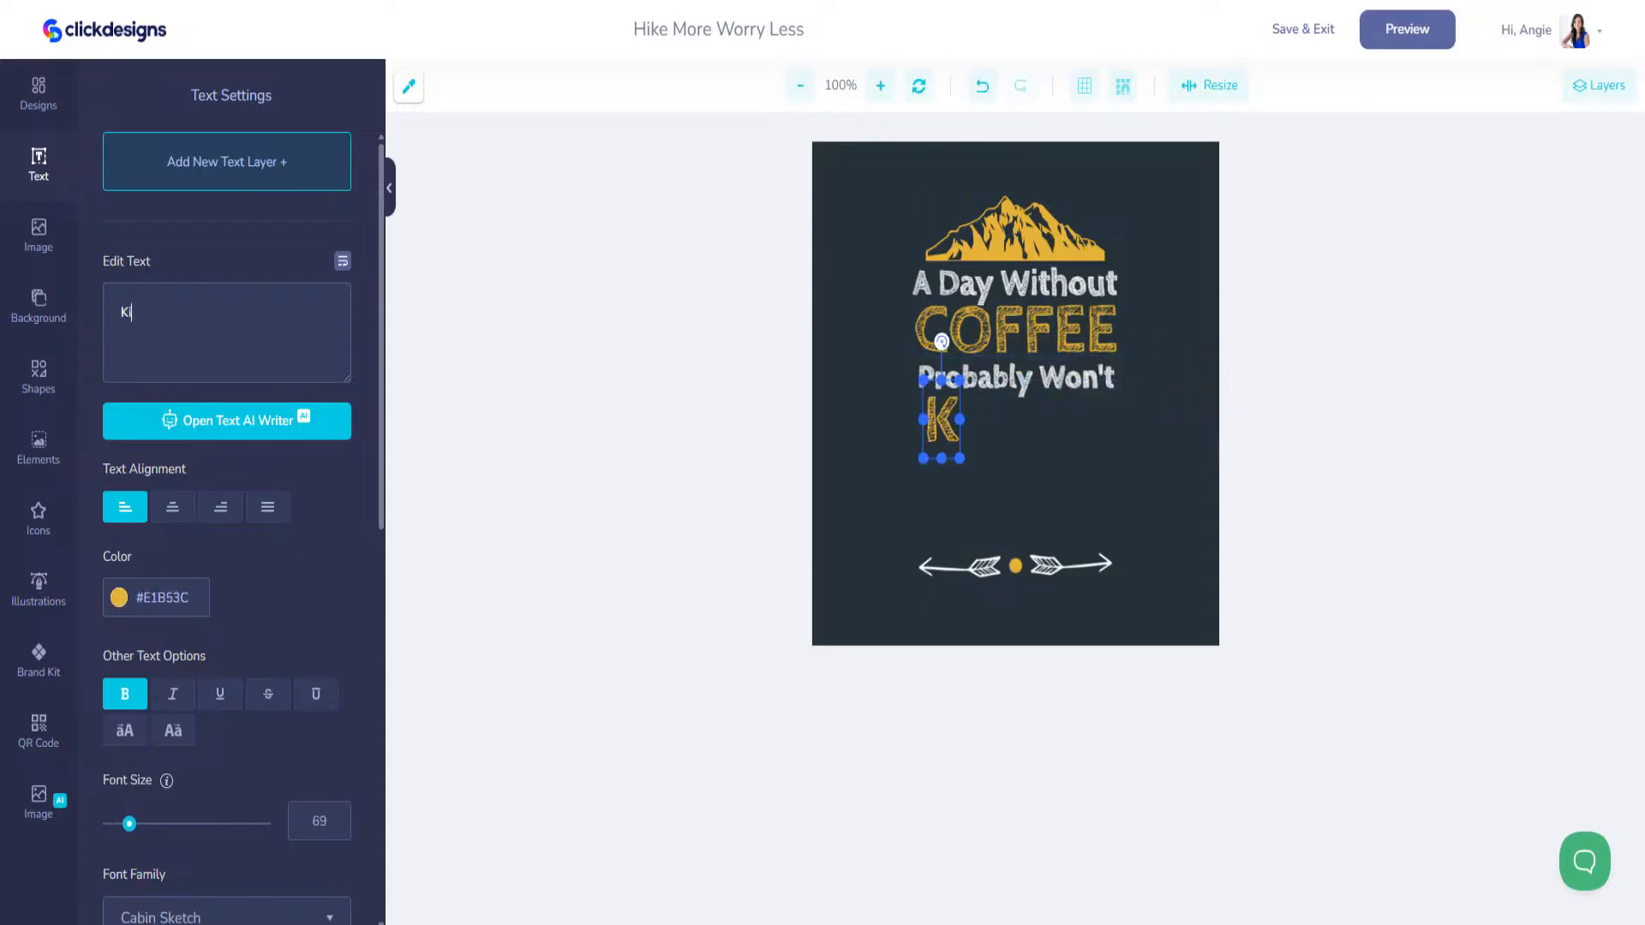
pyautogui.write('ll Me')
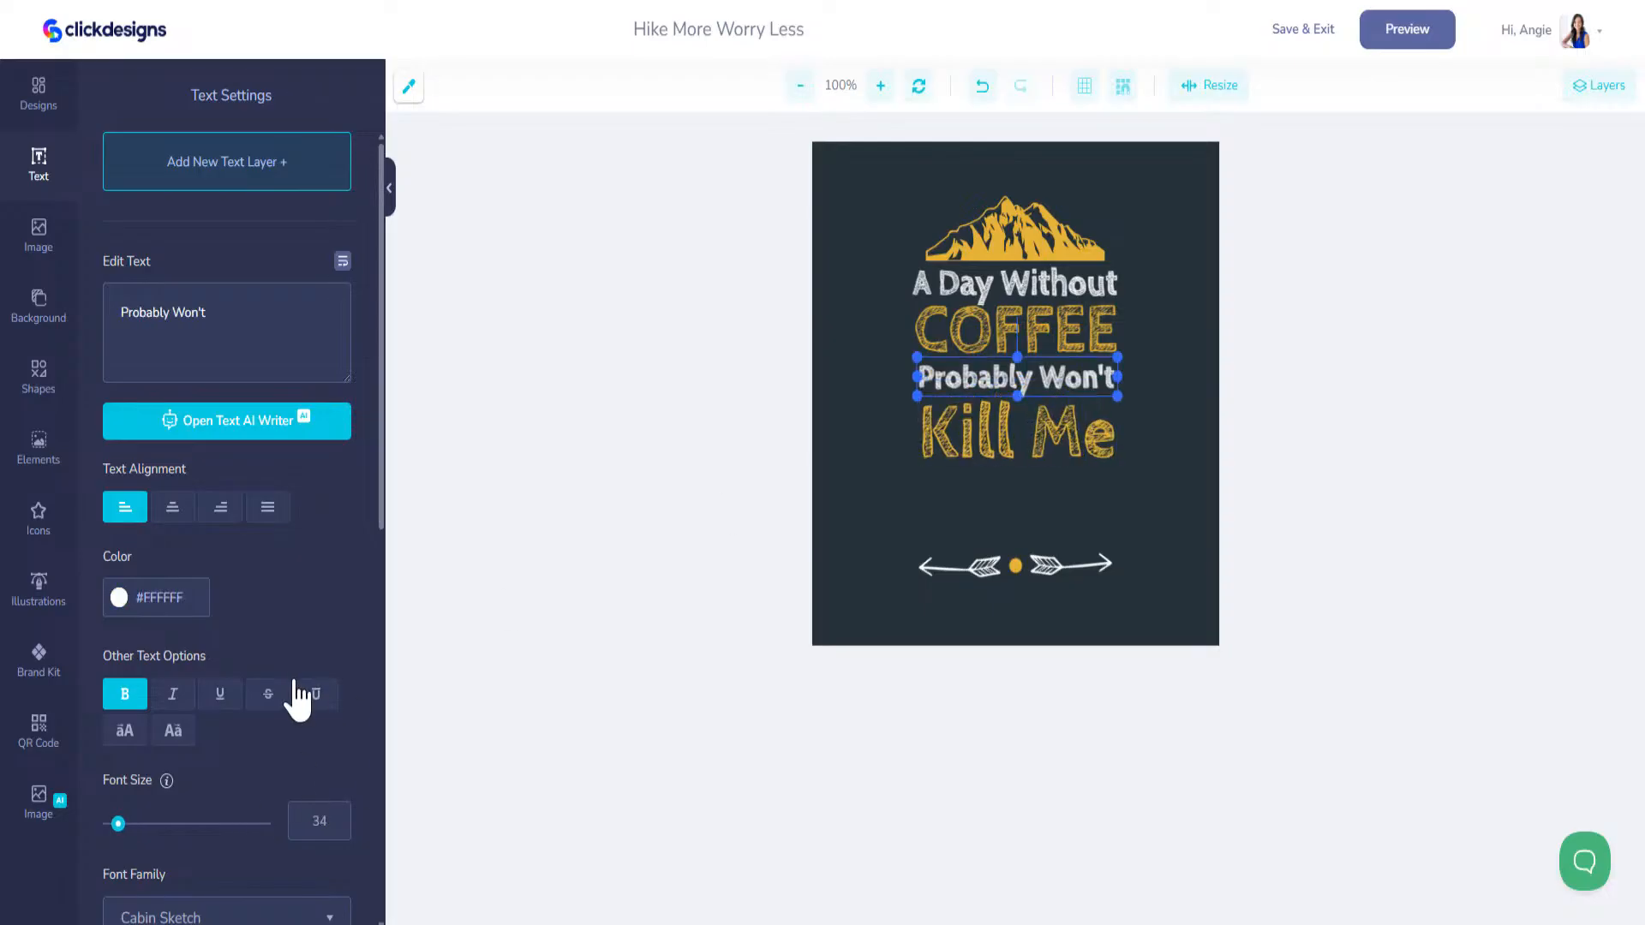
# Step: Duplicate the "Probably Won't" line, place the copy beneath "Kill Me" and change its text to "But Why Risk it?"
pyautogui.scroll(-5, 337, 797)
pyautogui.scroll(-4, 343, 792)
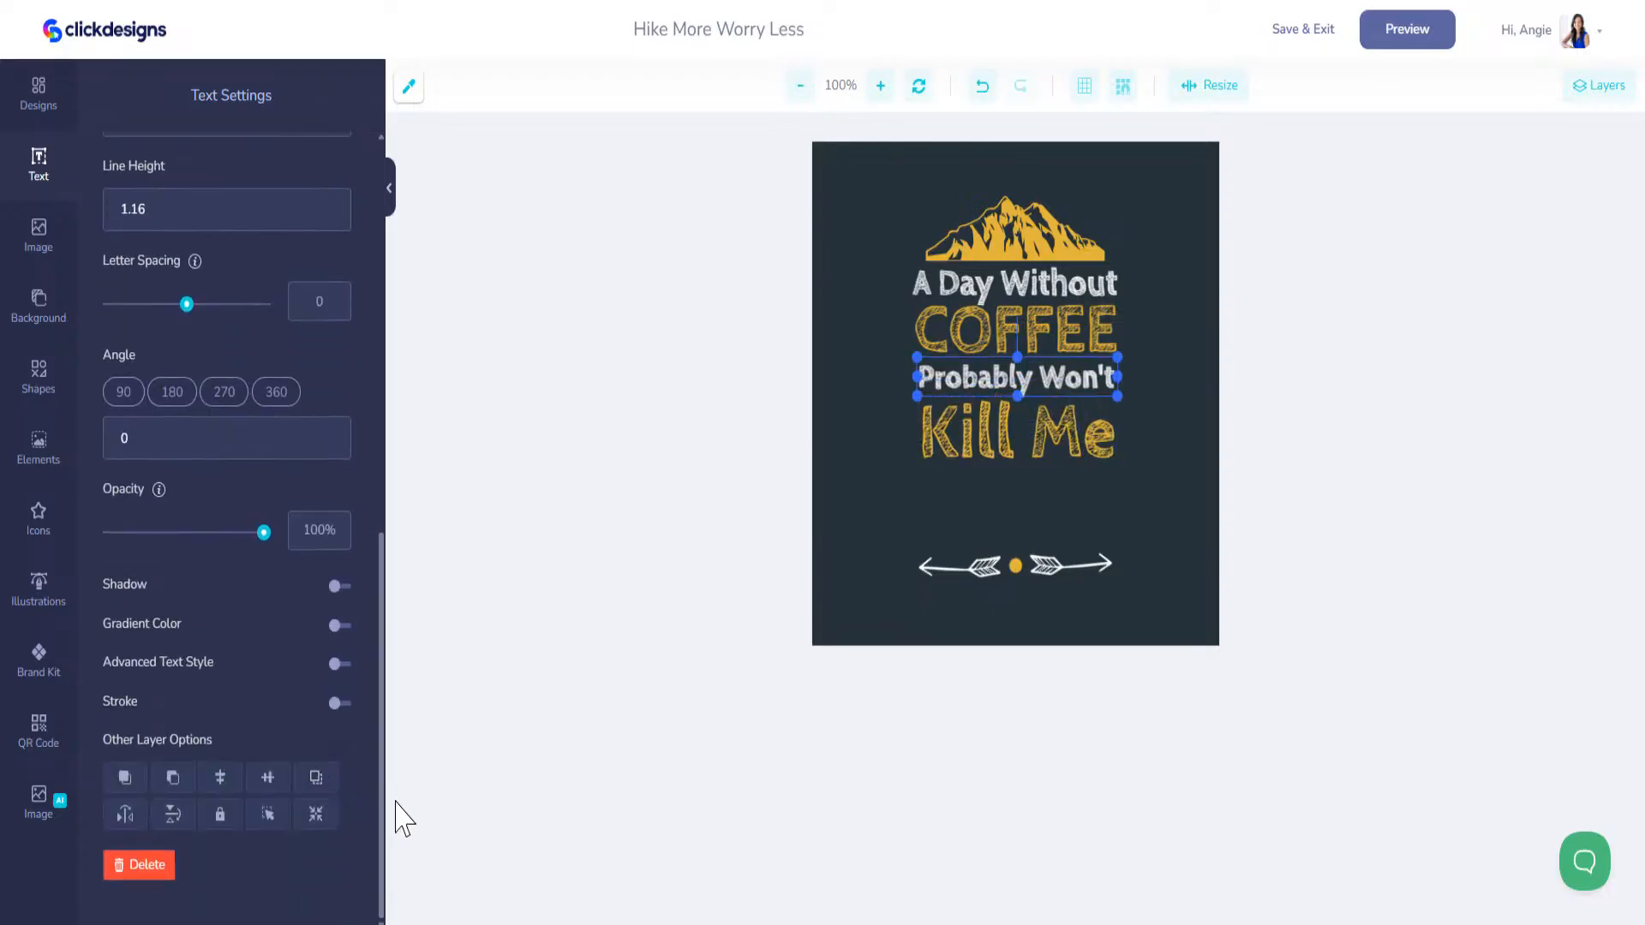
pyautogui.click(320, 789)
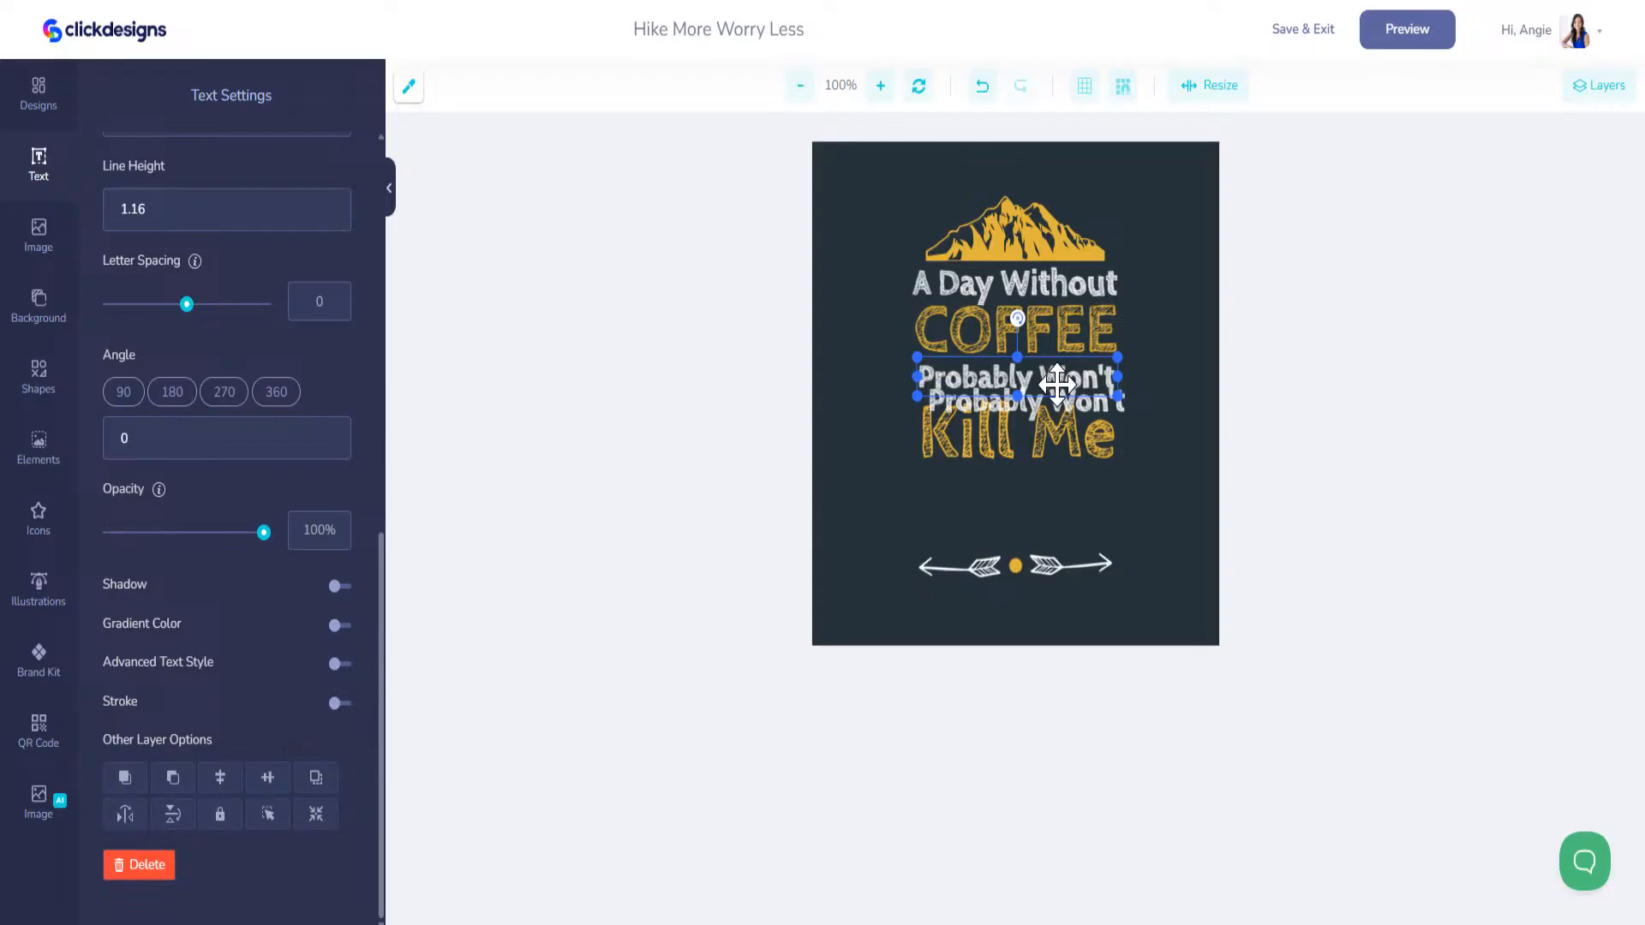
pyautogui.moveTo(1054, 410); pyautogui.dragTo(1066, 488)
pyautogui.scroll(9, 312, 466)
pyautogui.moveTo(227, 310); pyautogui.dragTo(19, 301)
pyautogui.write('But')
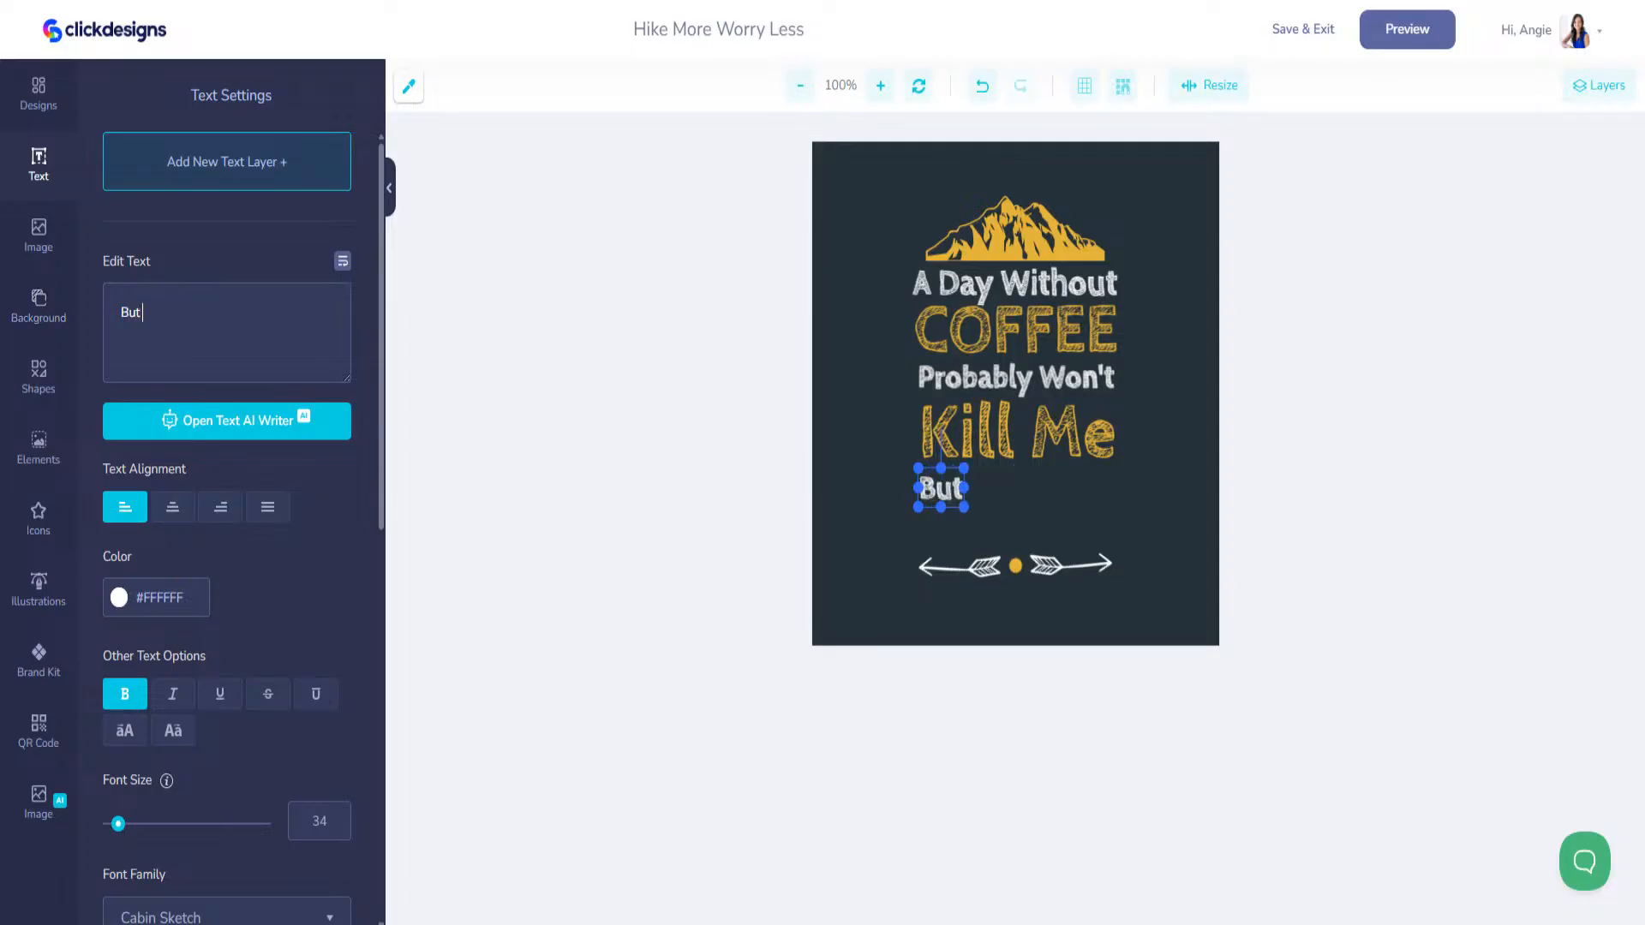
pyautogui.write(' Why Risk it?')
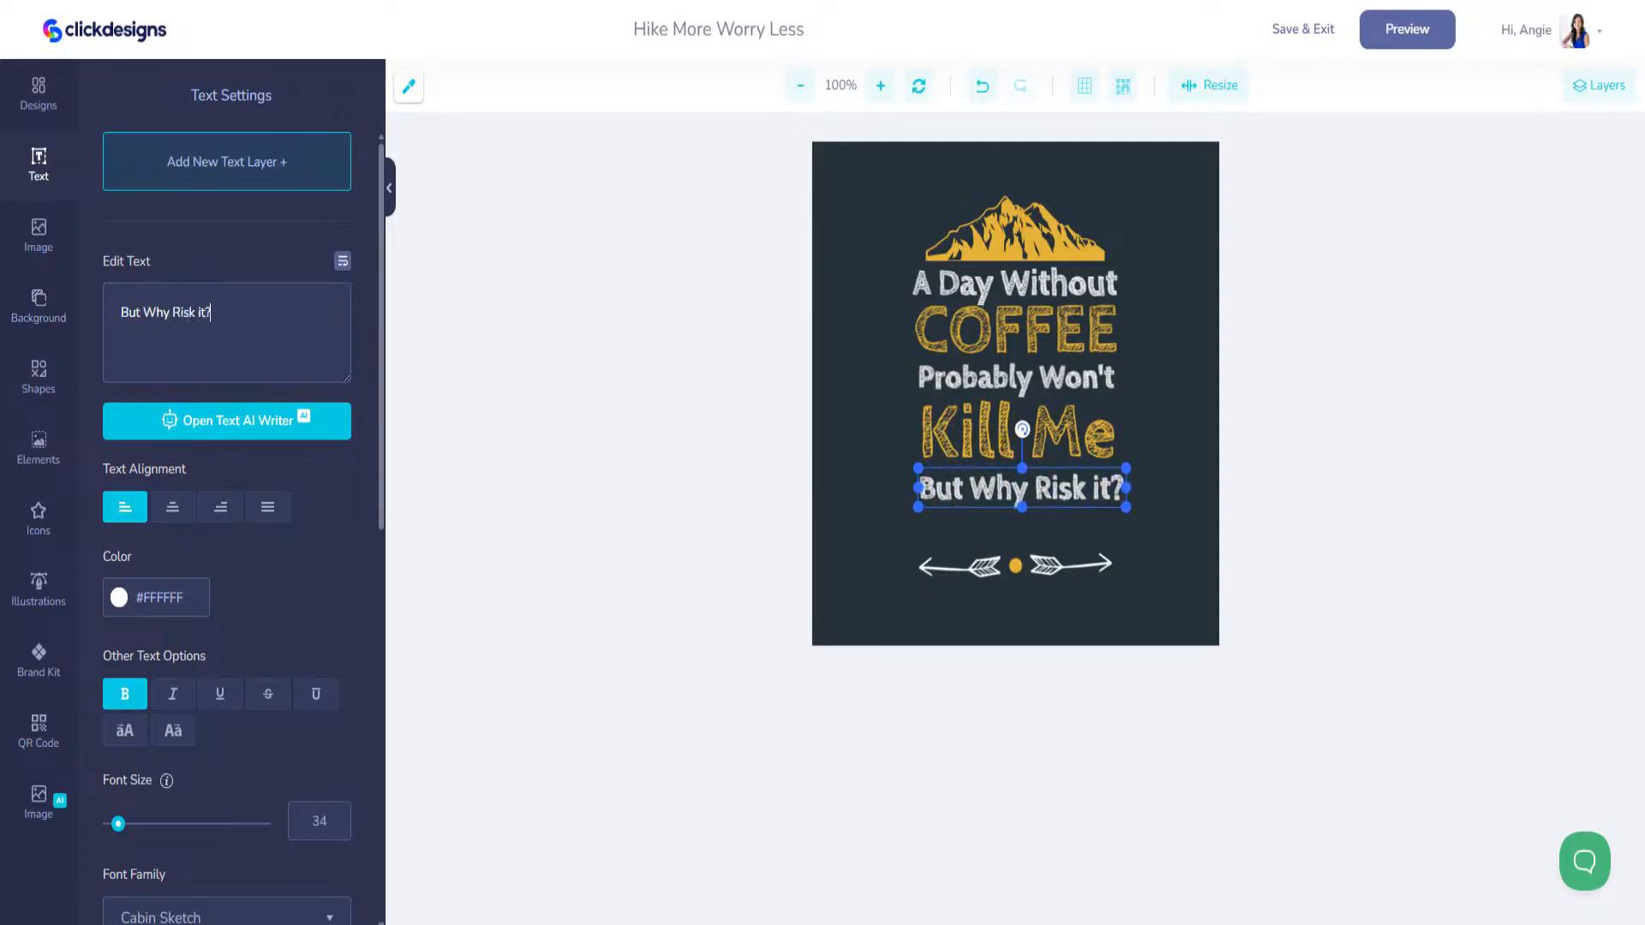
pyautogui.moveTo(1072, 494); pyautogui.dragTo(1069, 480)
# Step: Delete the mountain icon and move the two arrows with their center dot above the "A Day Without" line
pyautogui.click(1037, 228)
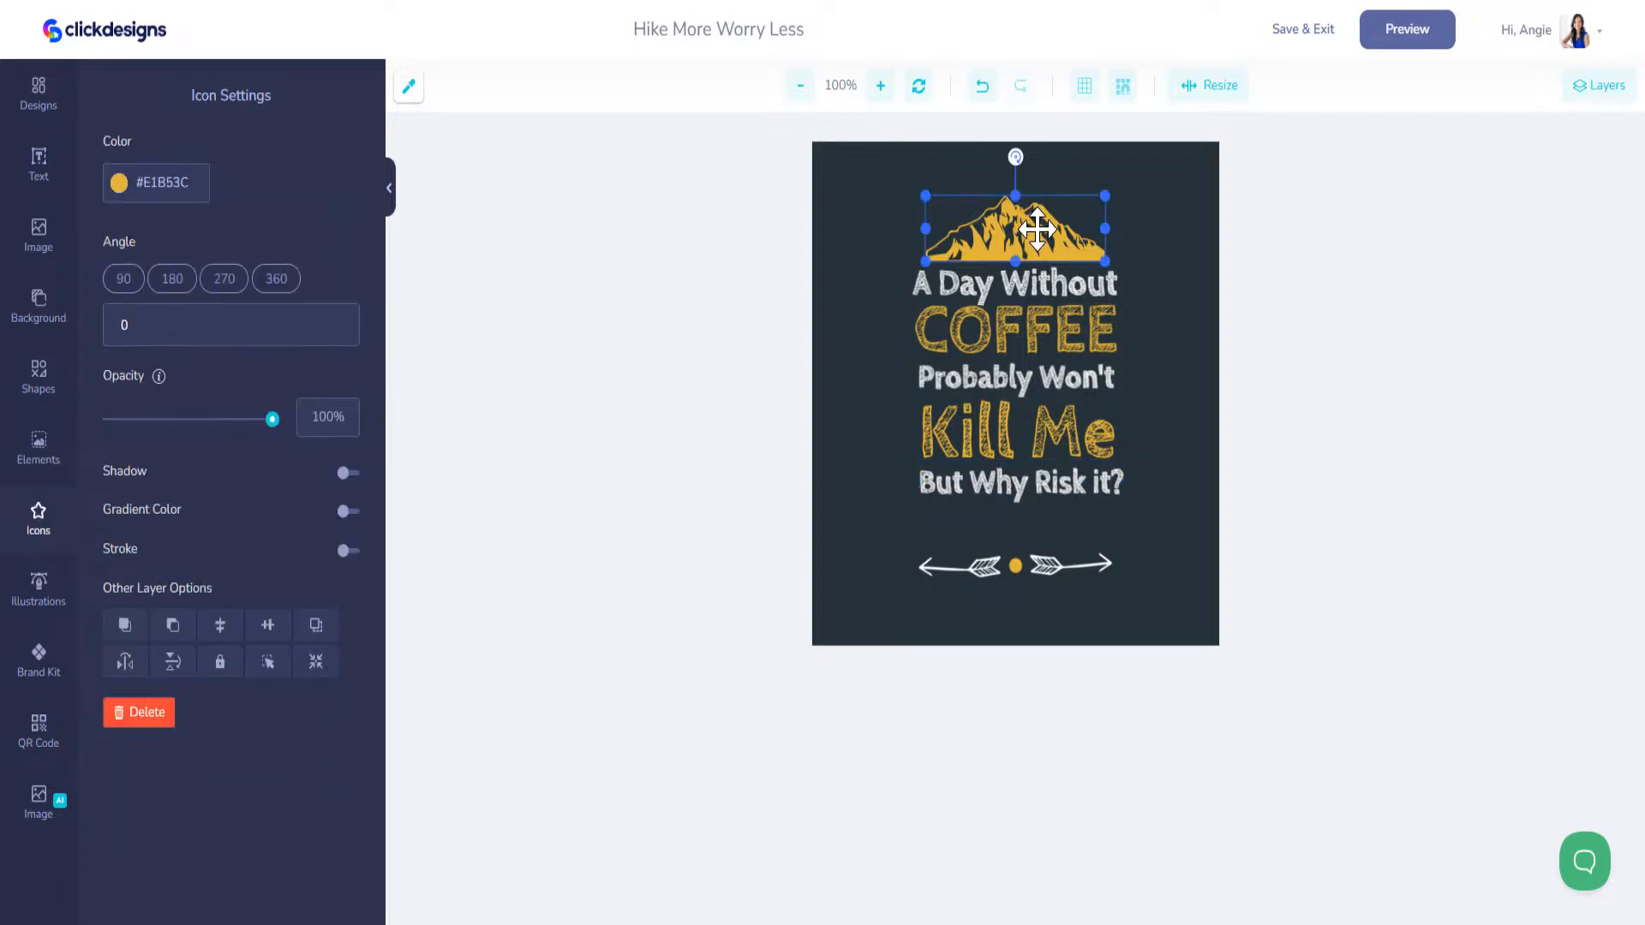
pyautogui.press('Delete')
pyautogui.click(977, 554)
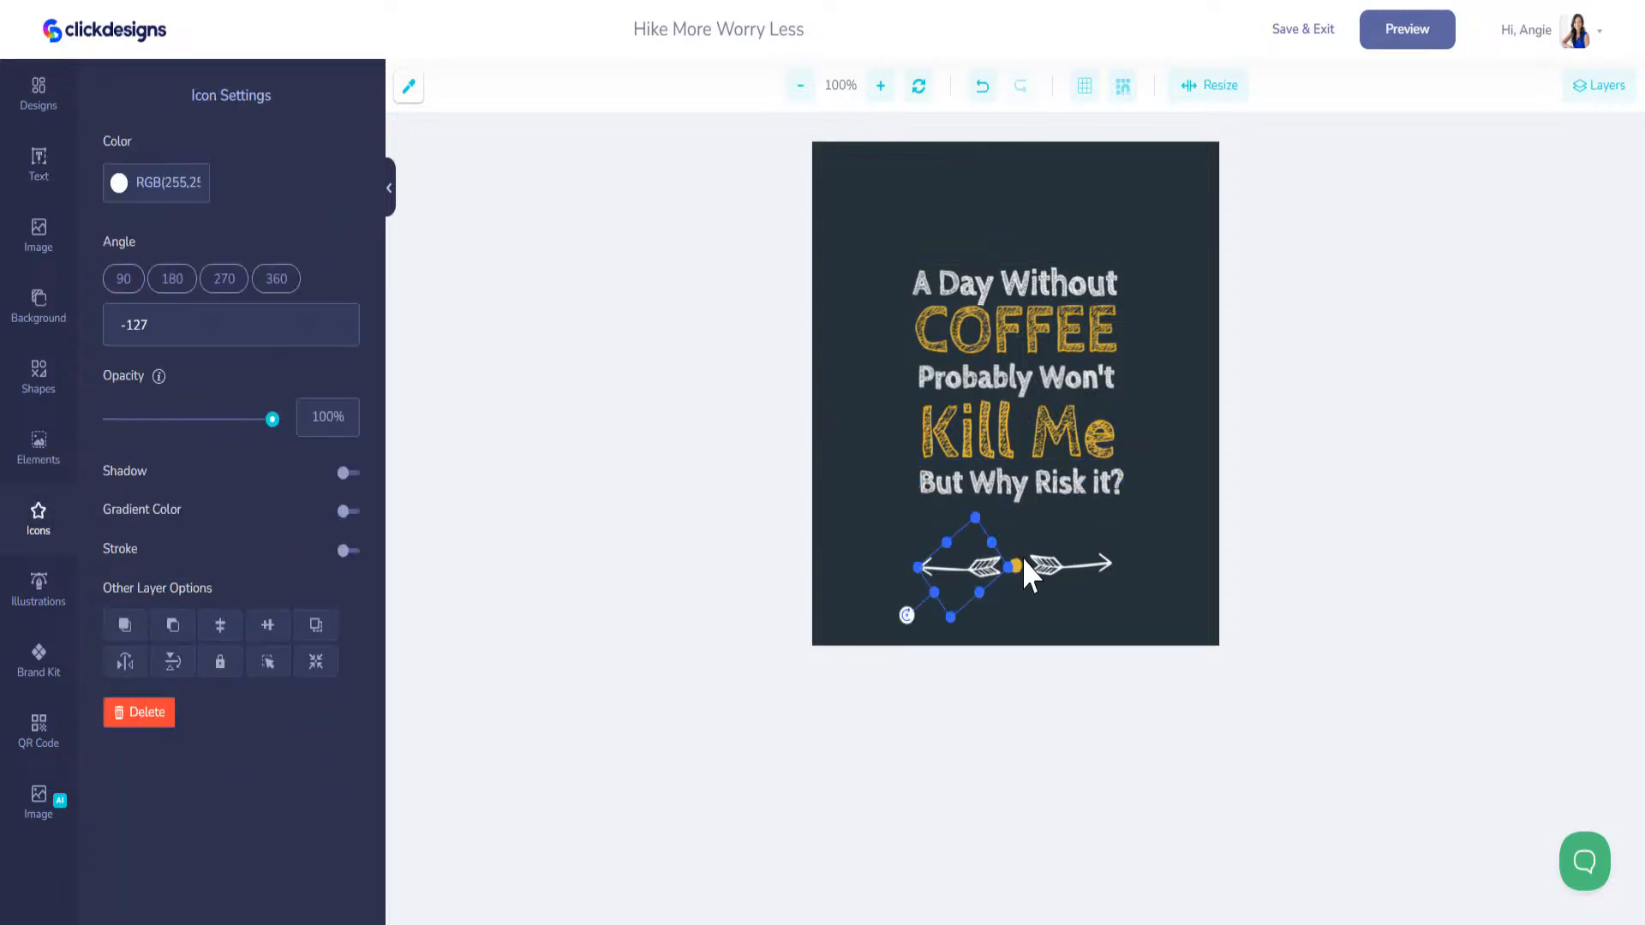
pyautogui.click(1017, 559)
pyautogui.click(1014, 565)
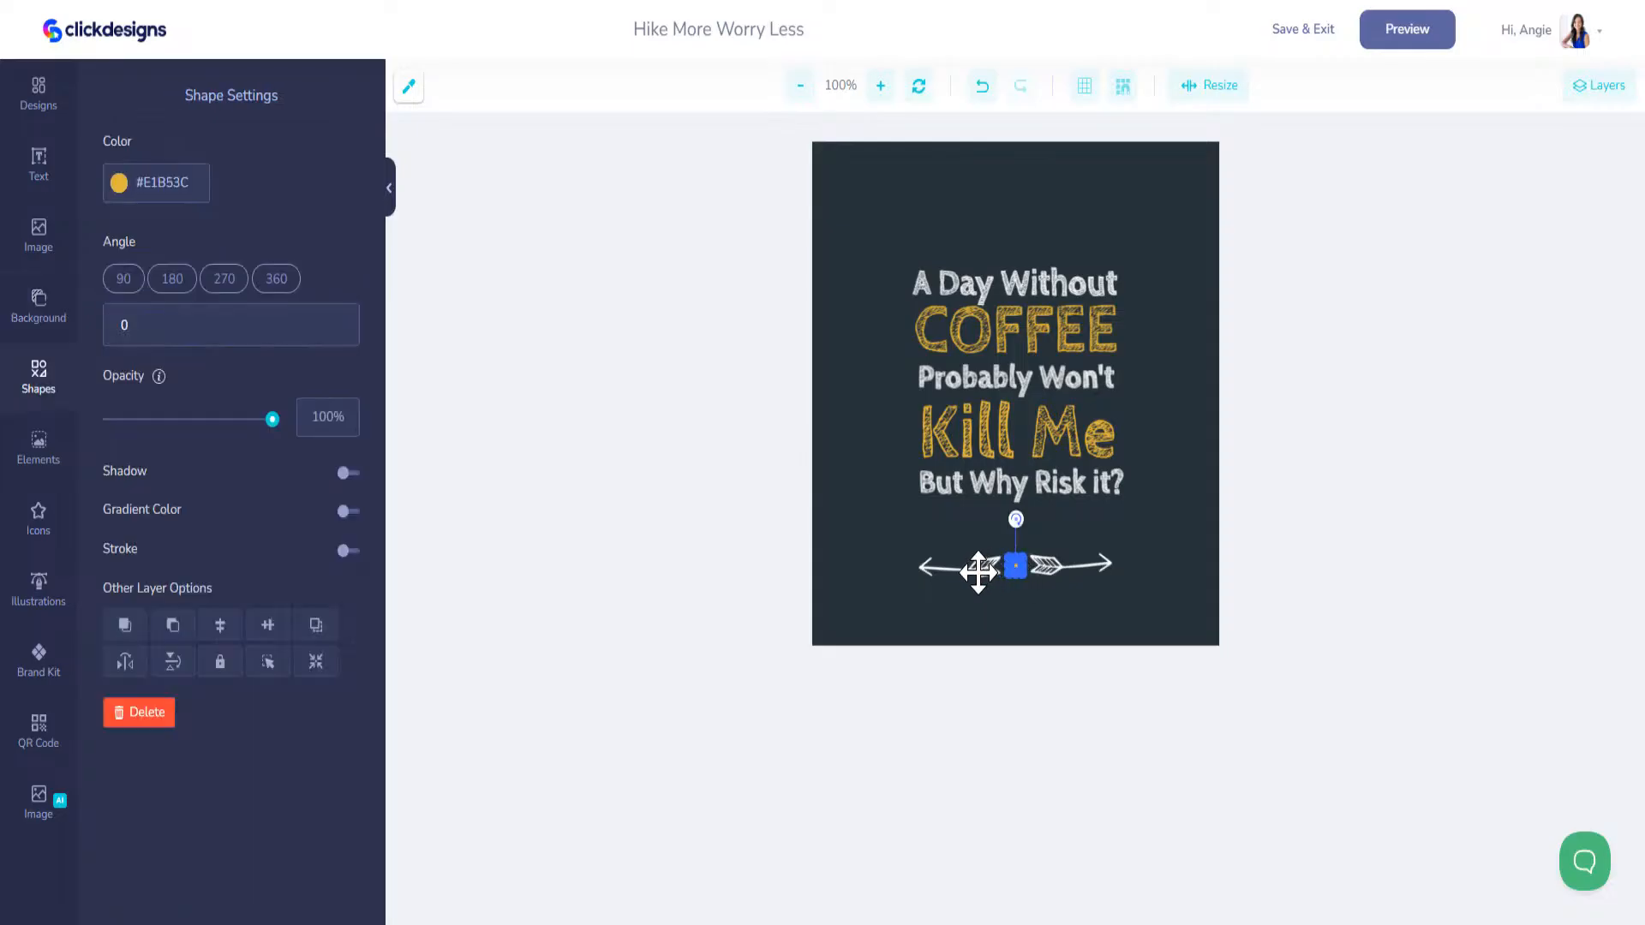
pyautogui.keyDown('shift'); pyautogui.click(975, 571); pyautogui.keyUp('shift')
pyautogui.keyDown('shift'); pyautogui.click(1054, 567); pyautogui.keyUp('shift')
pyautogui.moveTo(1054, 567); pyautogui.dragTo(1051, 247)
pyautogui.click(1164, 249)
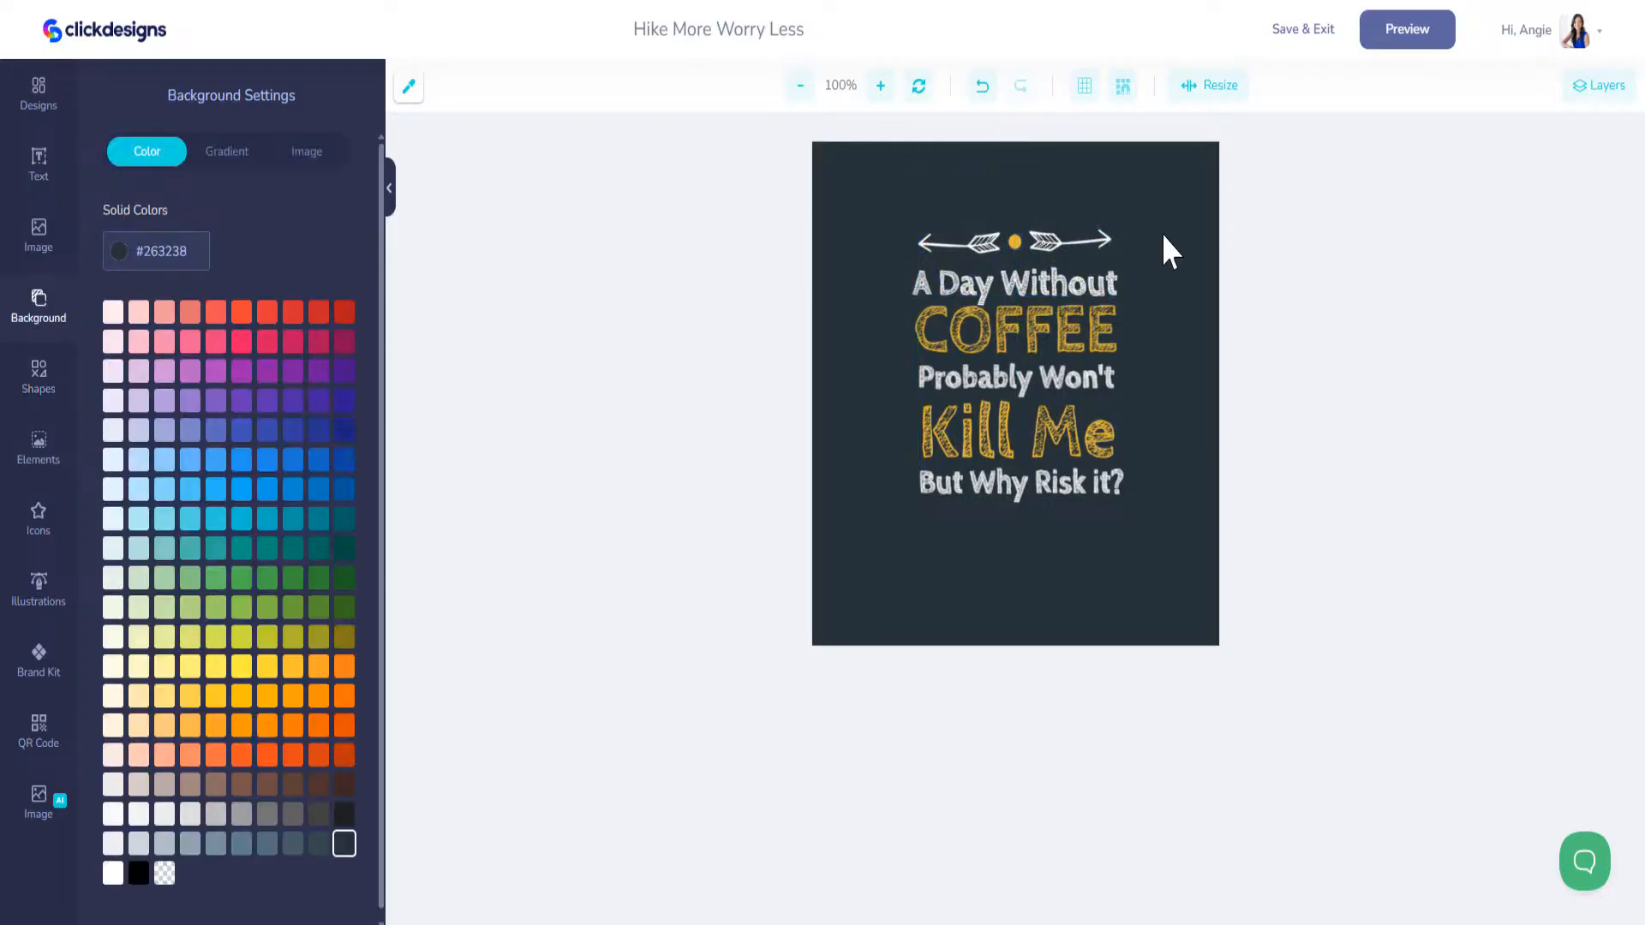
# Step: Recolor the dot, COFFEE and "Kill Me" with the teal MarketersFM color from the Driven To Profit brand kit
pyautogui.click(1015, 241)
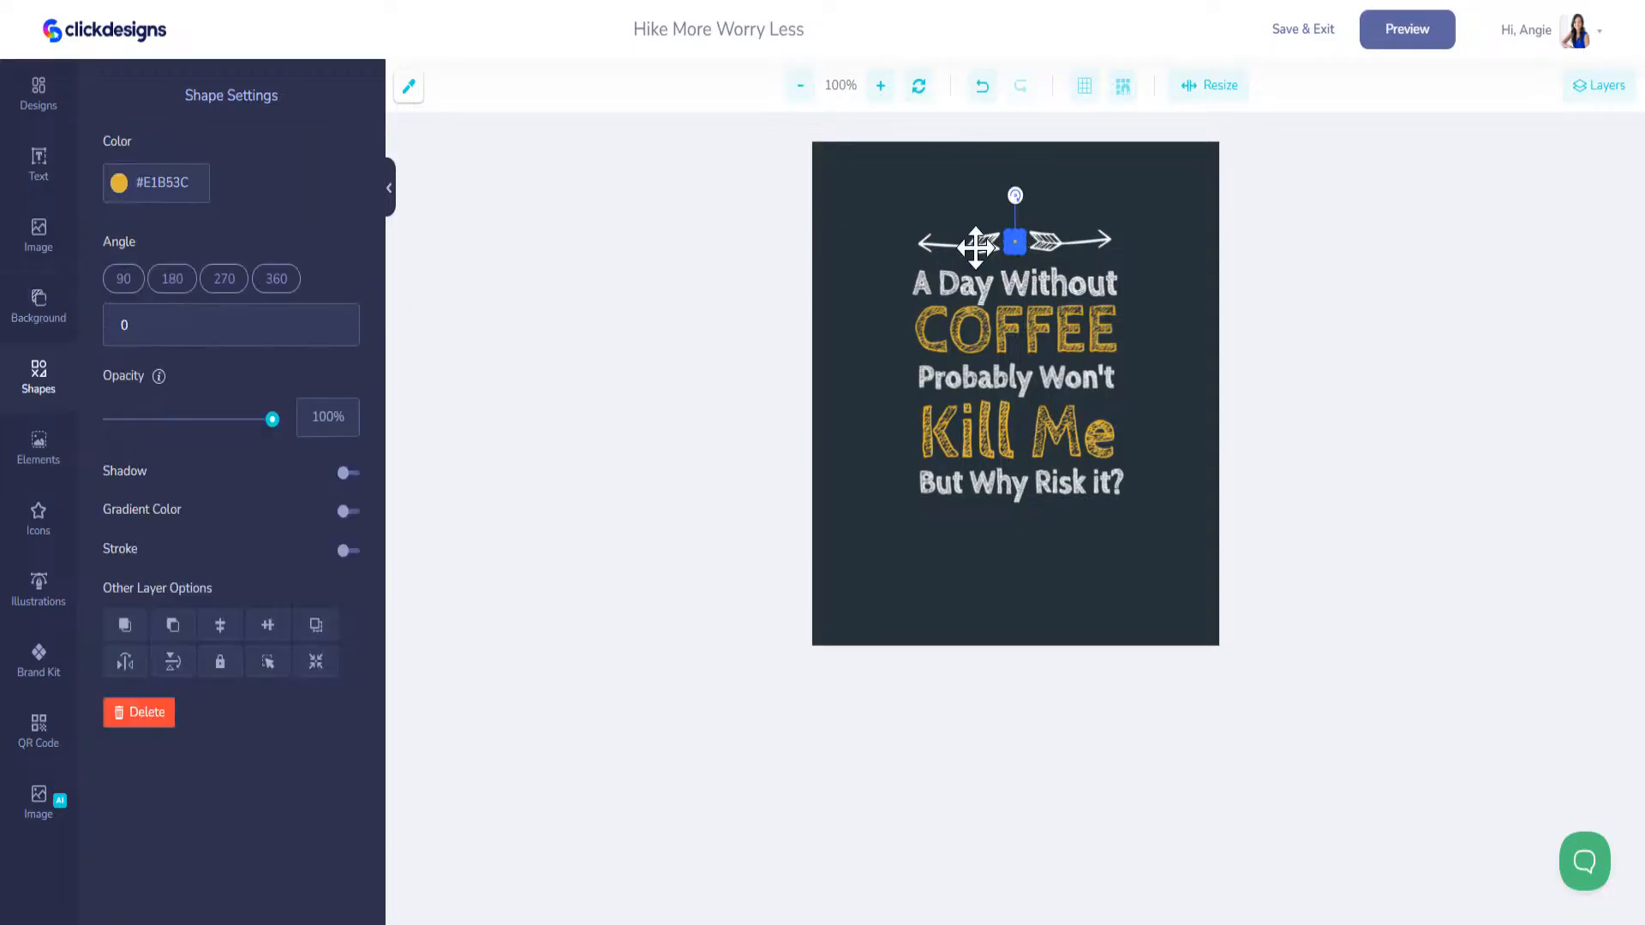
pyautogui.click(35, 672)
pyautogui.click(210, 160)
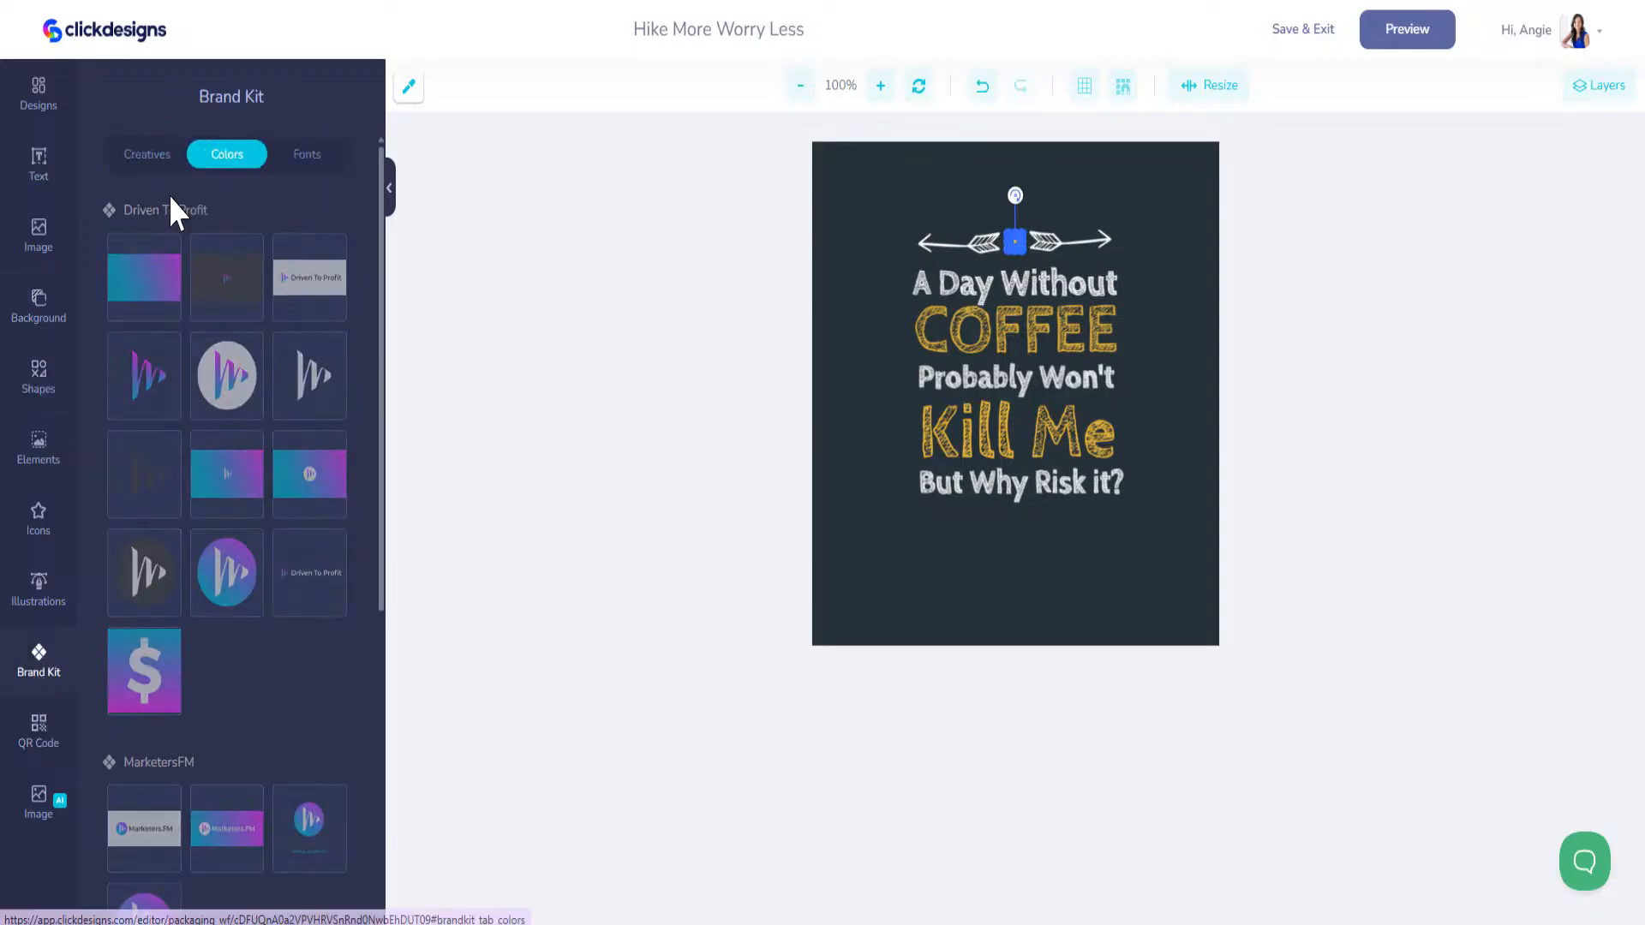
pyautogui.click(1017, 331)
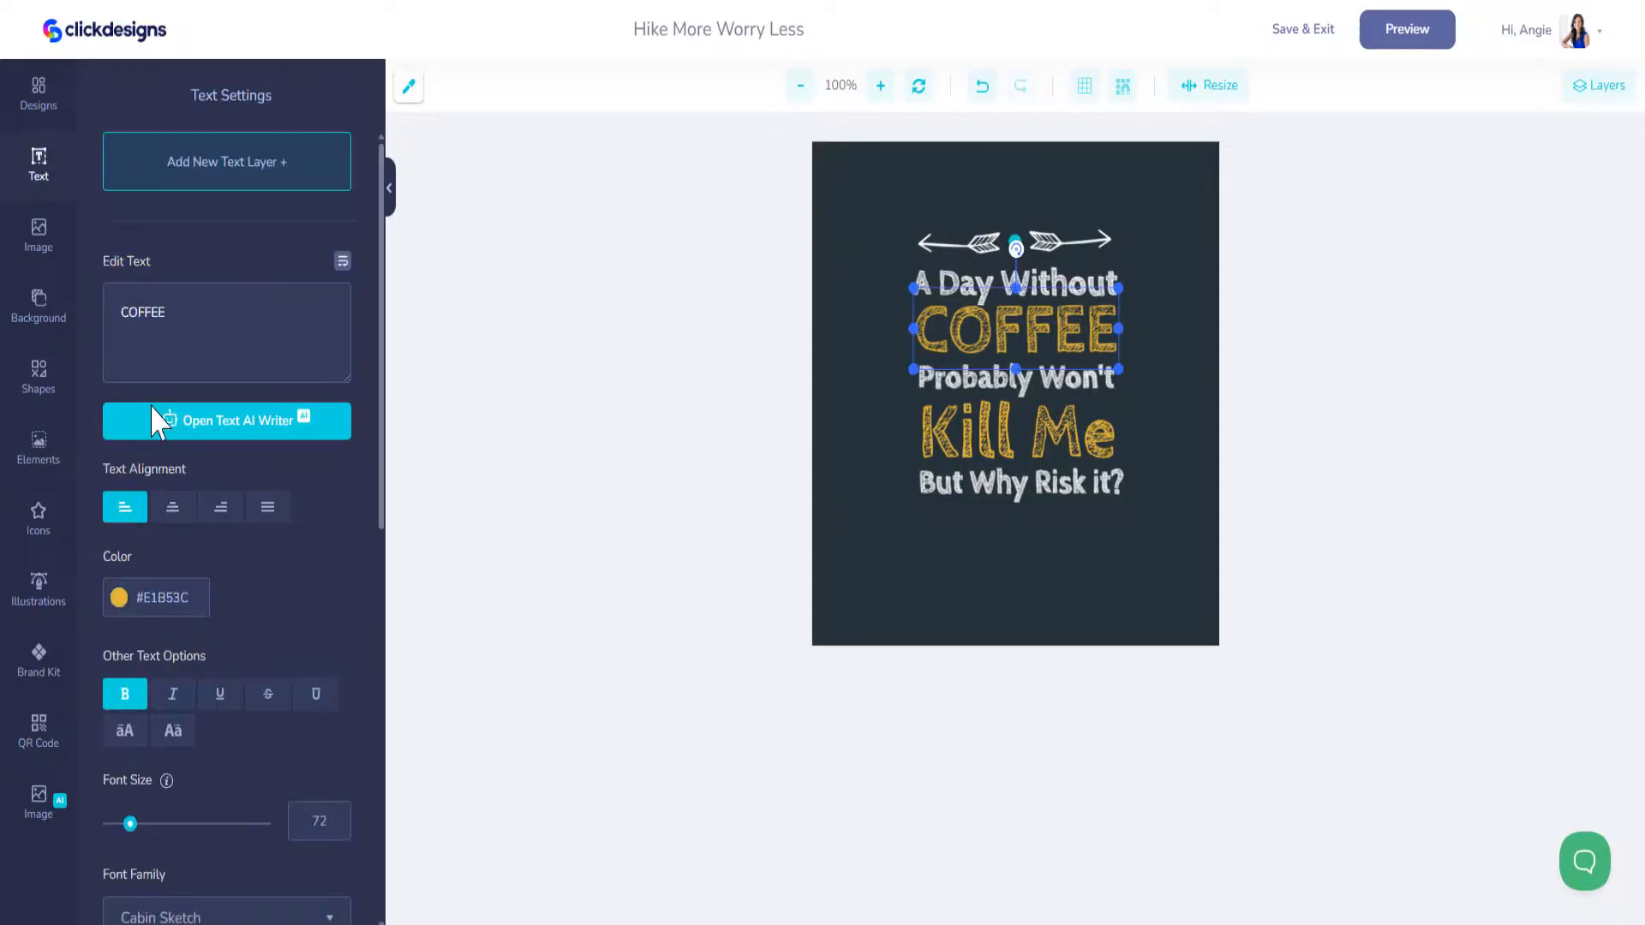
pyautogui.click(38, 659)
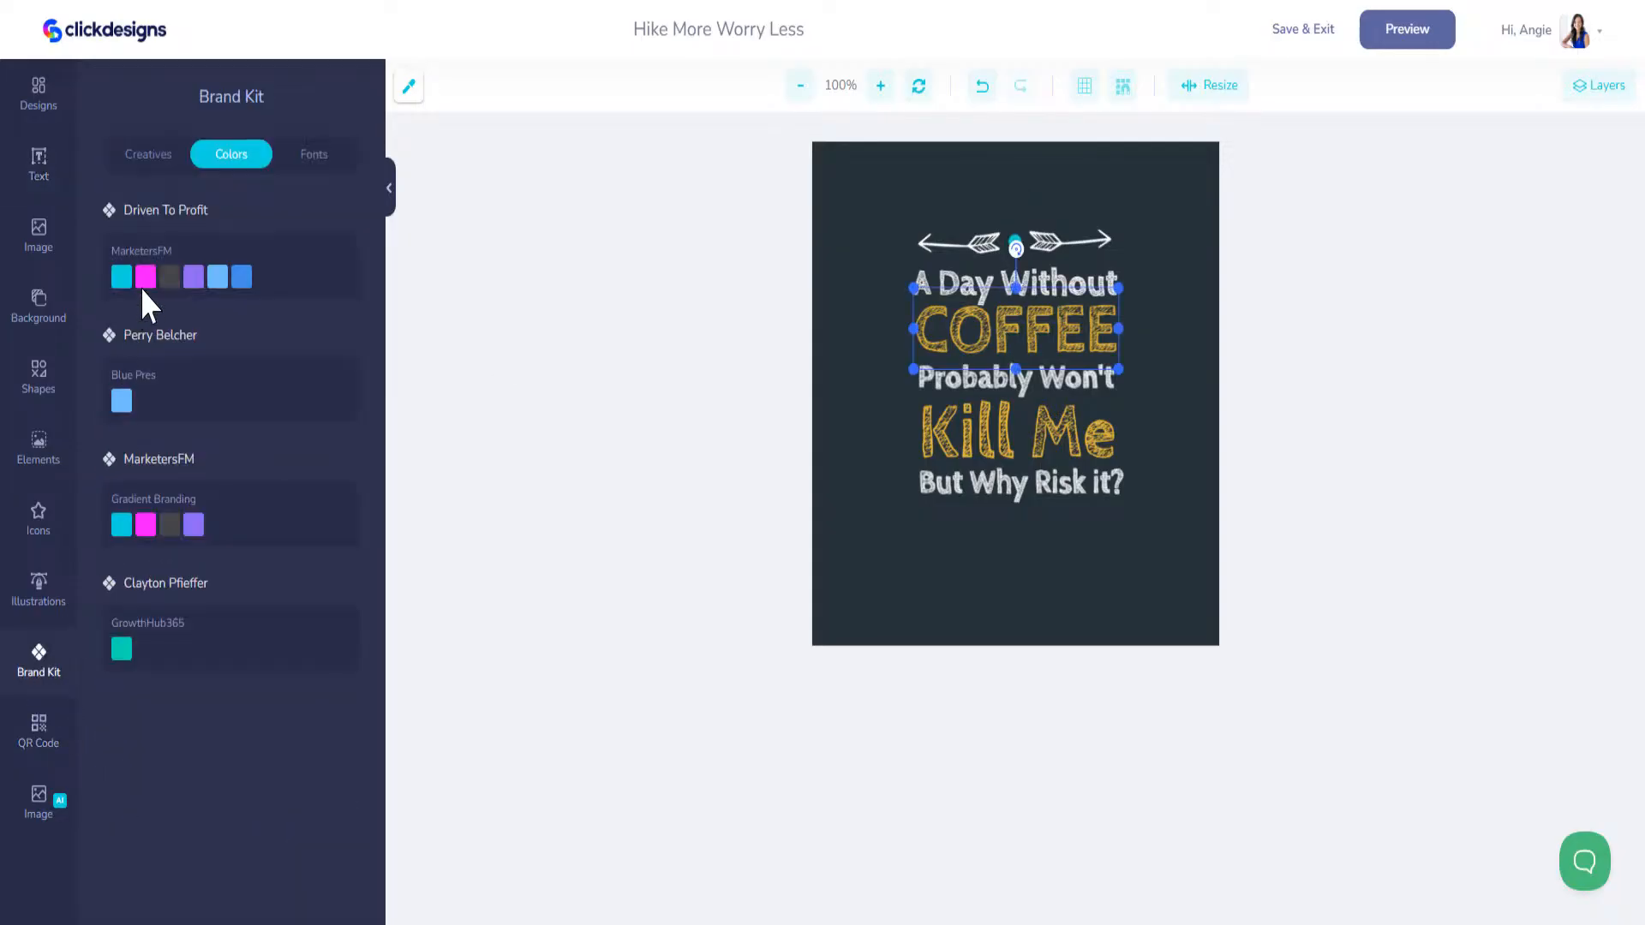
pyautogui.click(122, 276)
pyautogui.click(1017, 433)
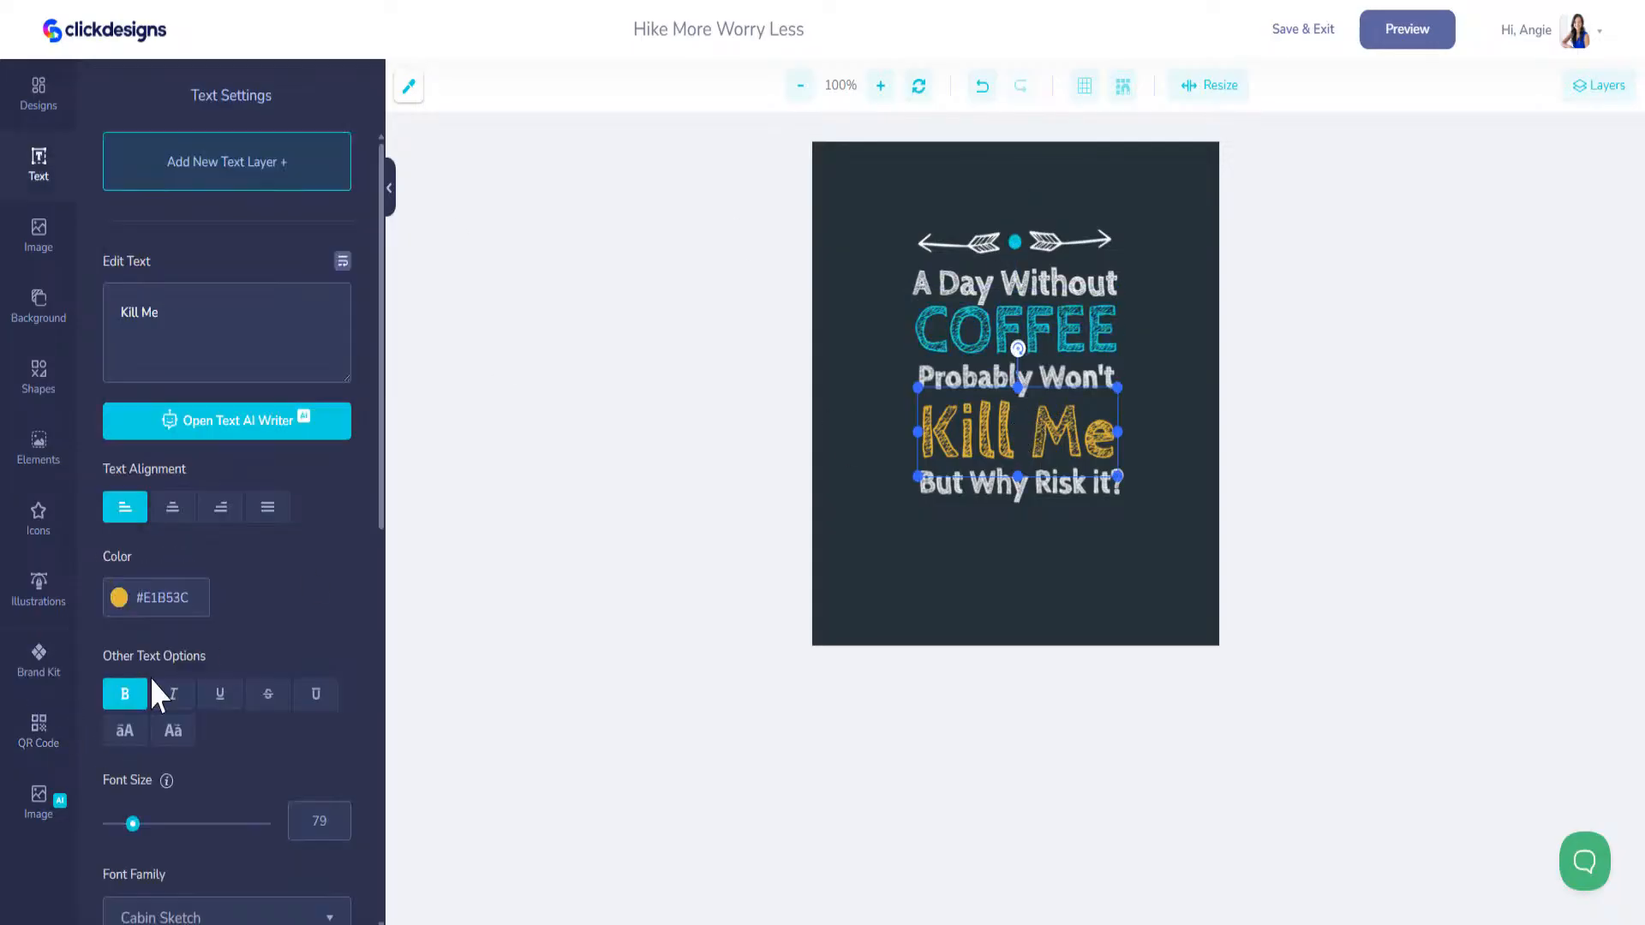
pyautogui.click(39, 659)
pyautogui.click(124, 275)
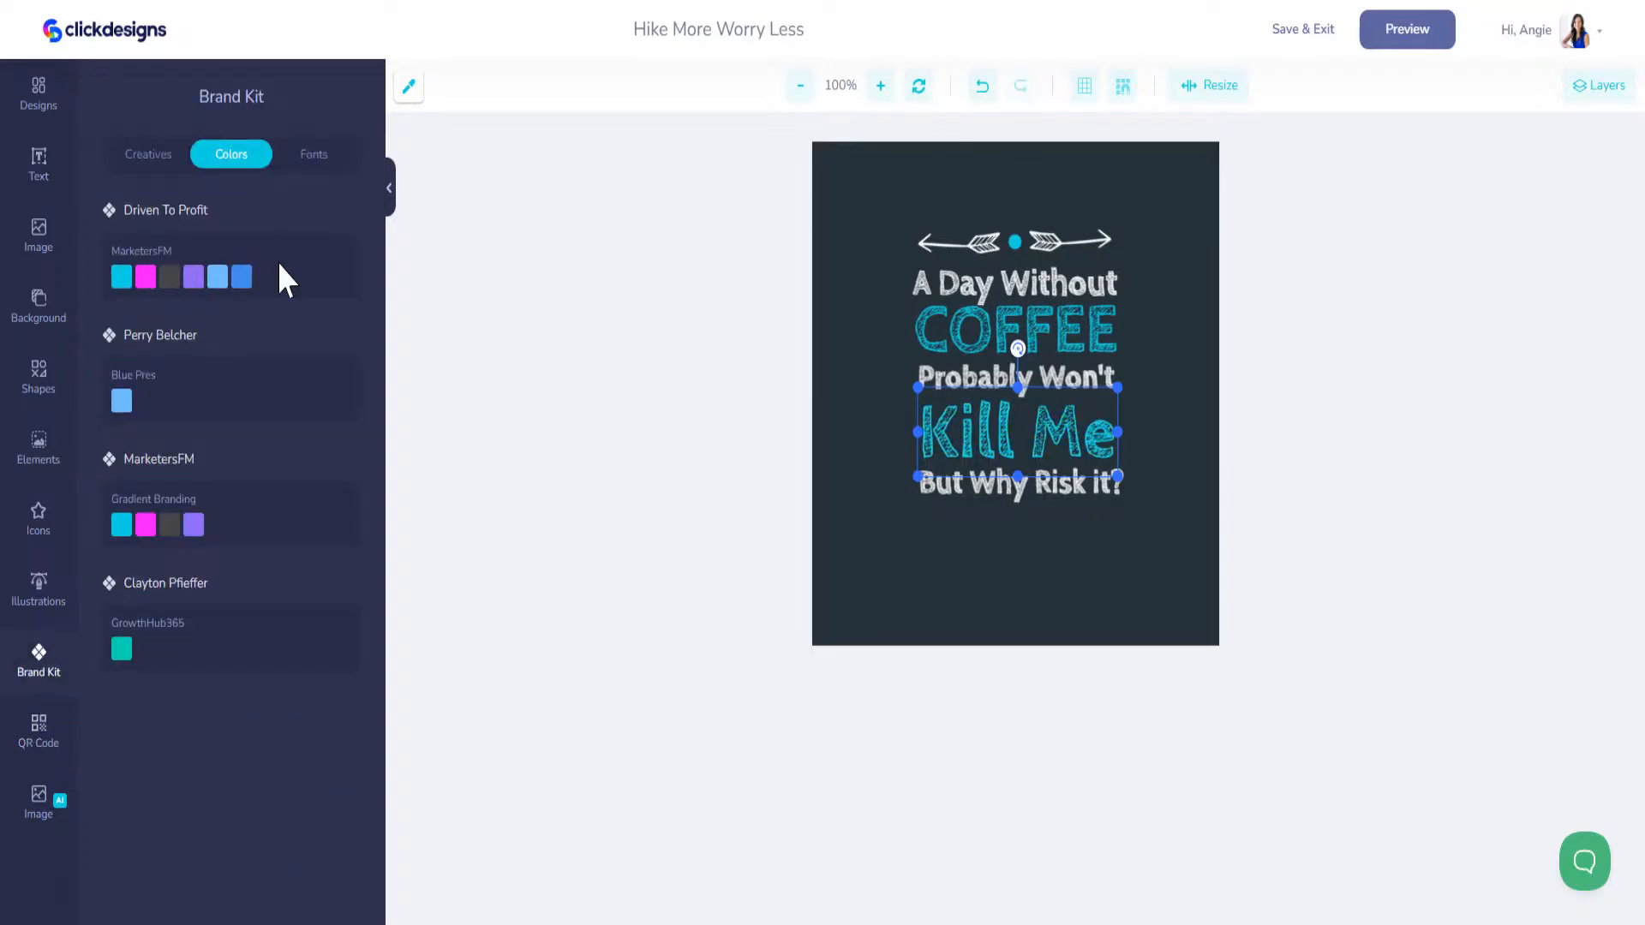
# Step: Preview the front image on the mug and close the preview
pyautogui.click(1395, 42)
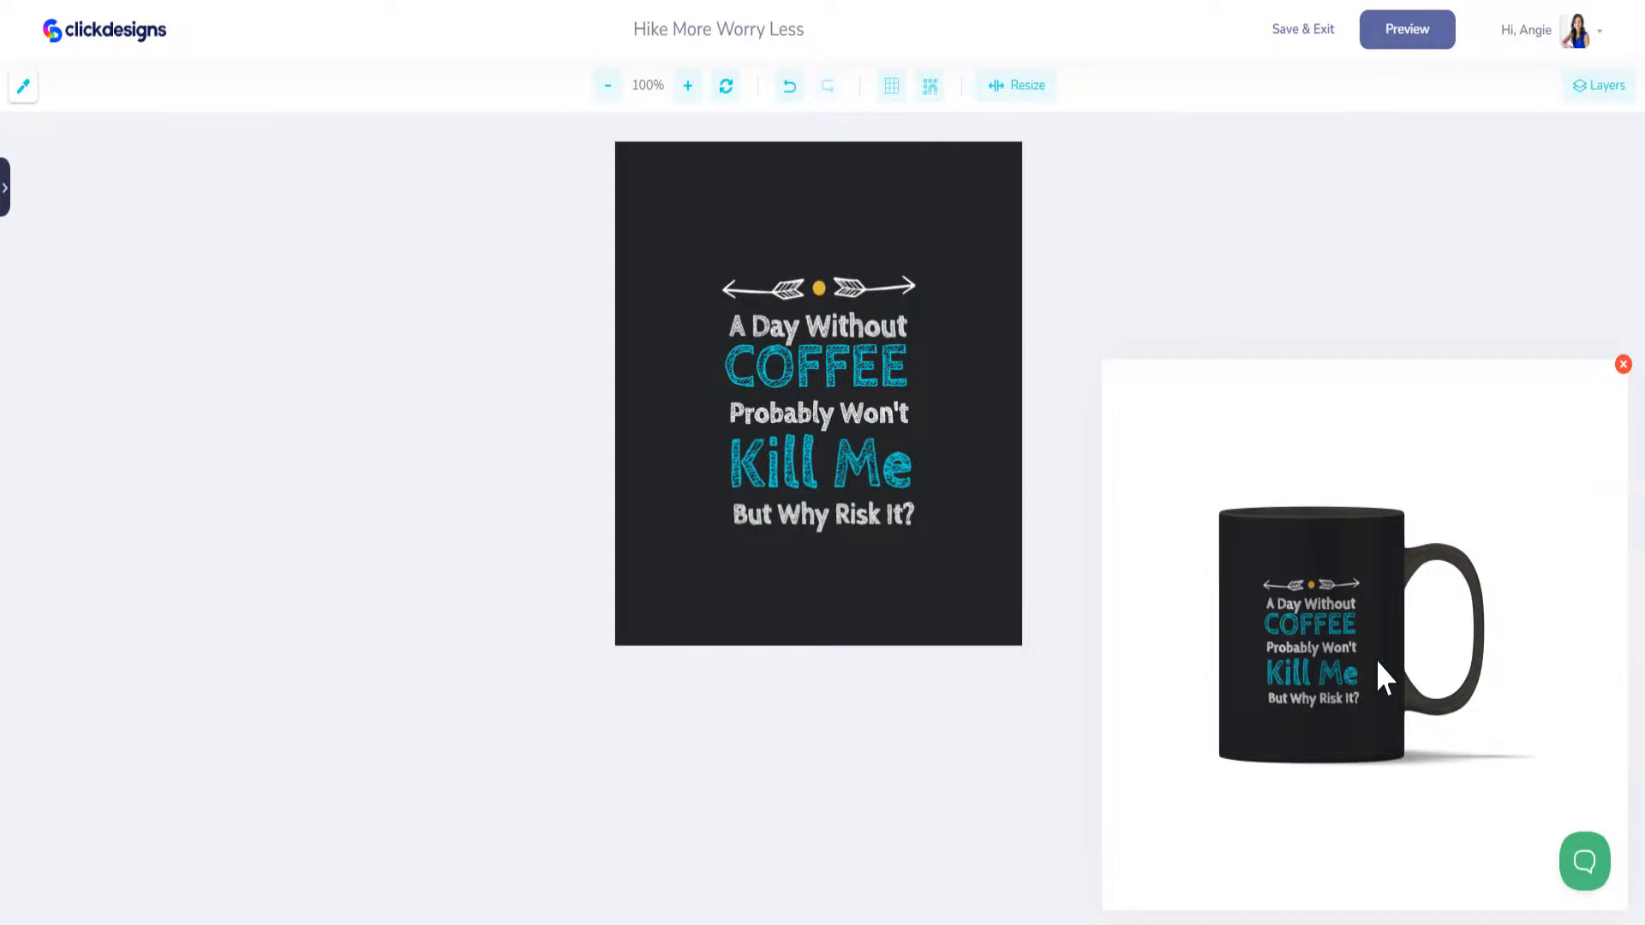
pyautogui.click(1622, 364)
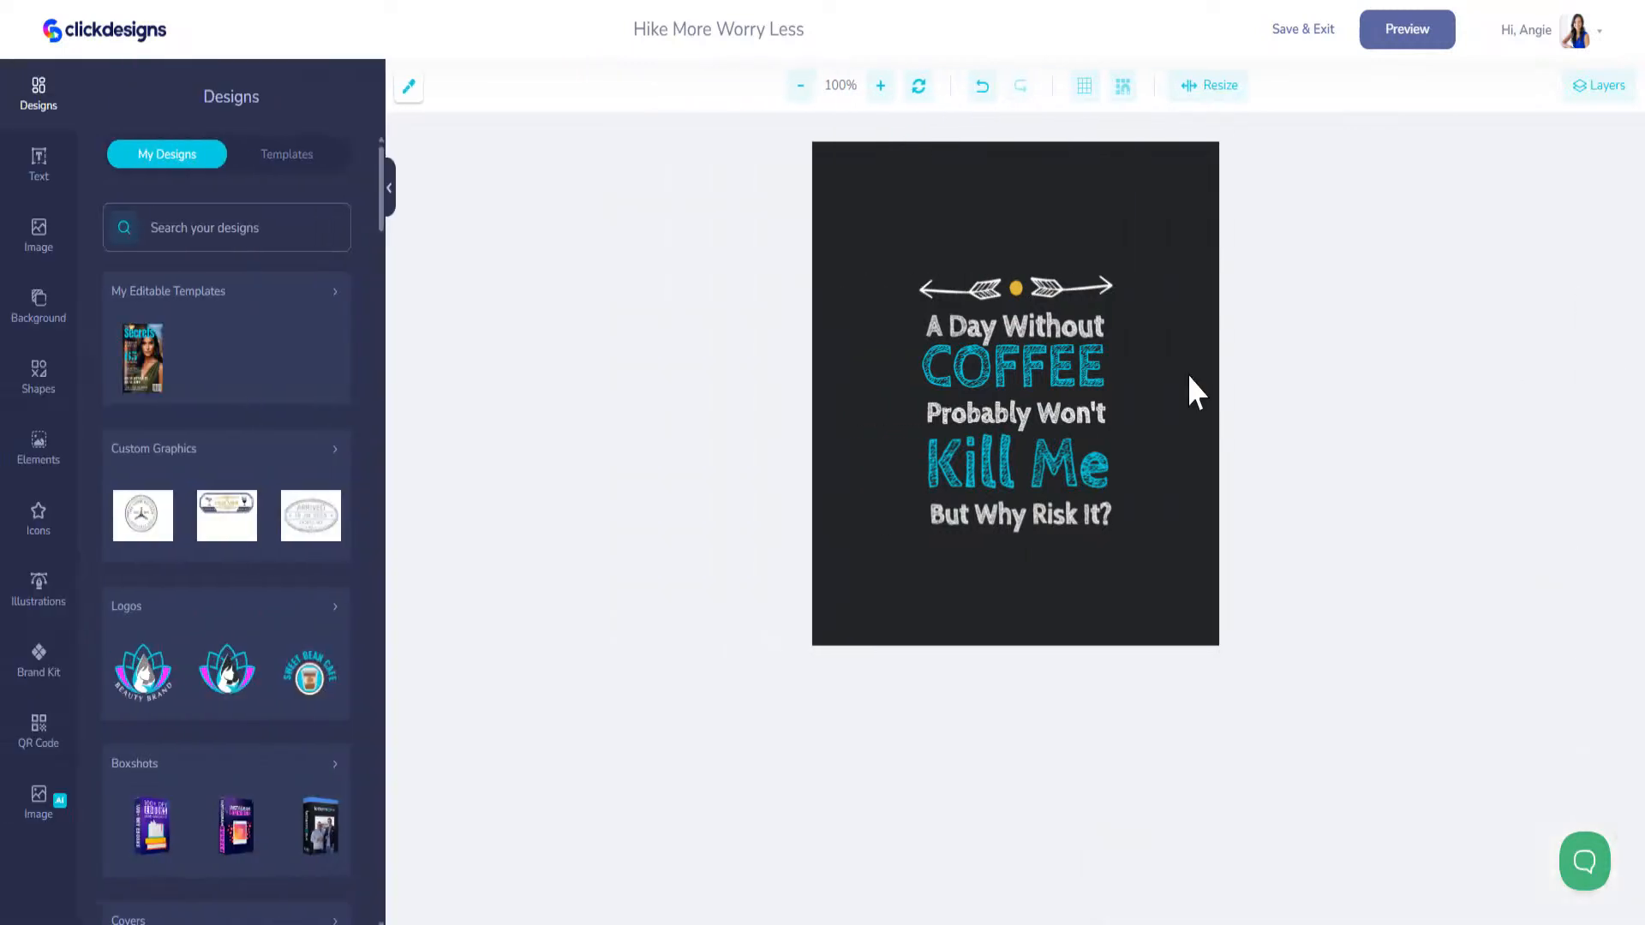
# Step: Save the front image and set the mug's base color to the image's background color #232425
pyautogui.click(39, 305)
pyautogui.click(131, 251)
pyautogui.hotkey('ctrl', 'c')
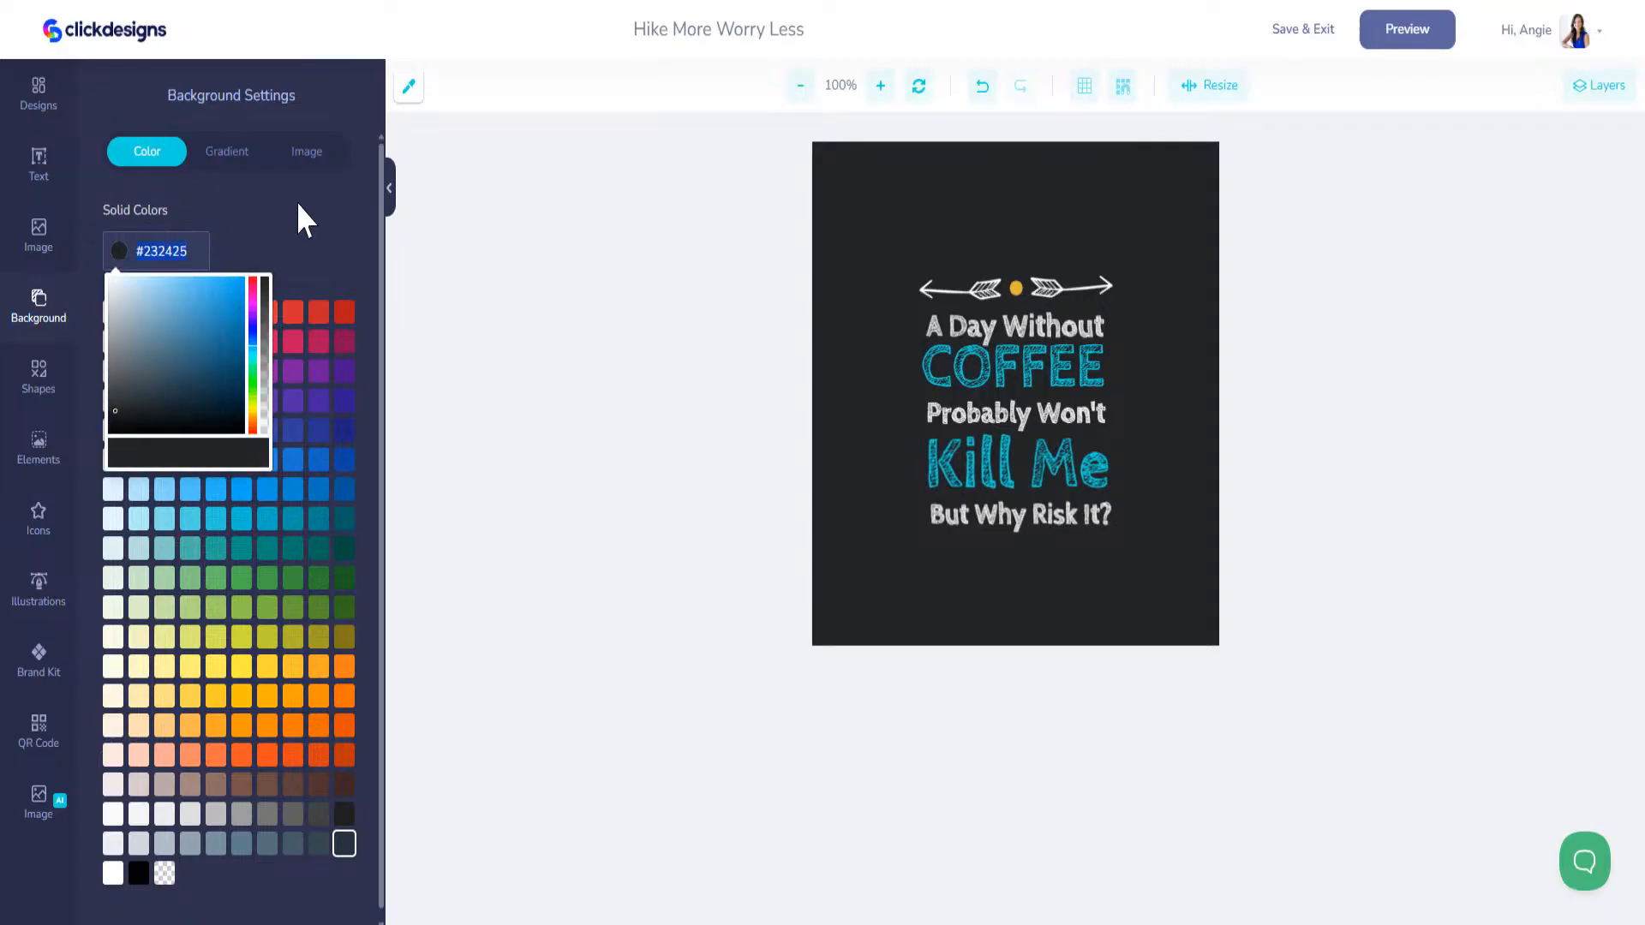
pyautogui.click(1311, 35)
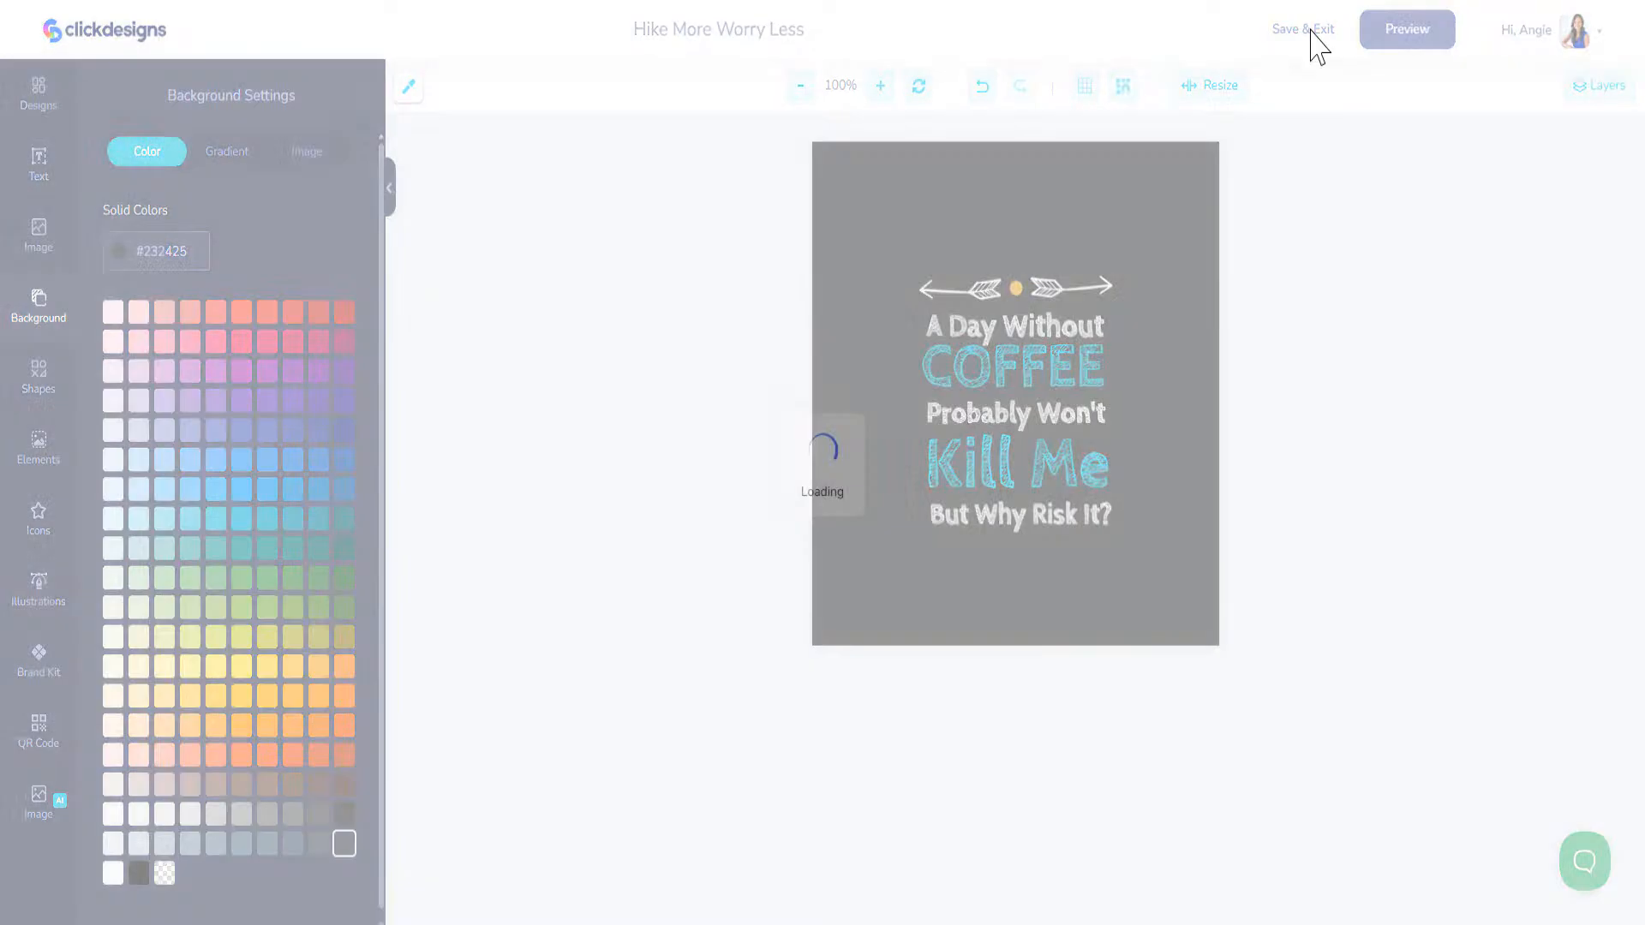
pyautogui.click(1107, 226)
pyautogui.moveTo(1197, 279); pyautogui.dragTo(1141, 282)
pyautogui.hotkey('ctrl', 'v')
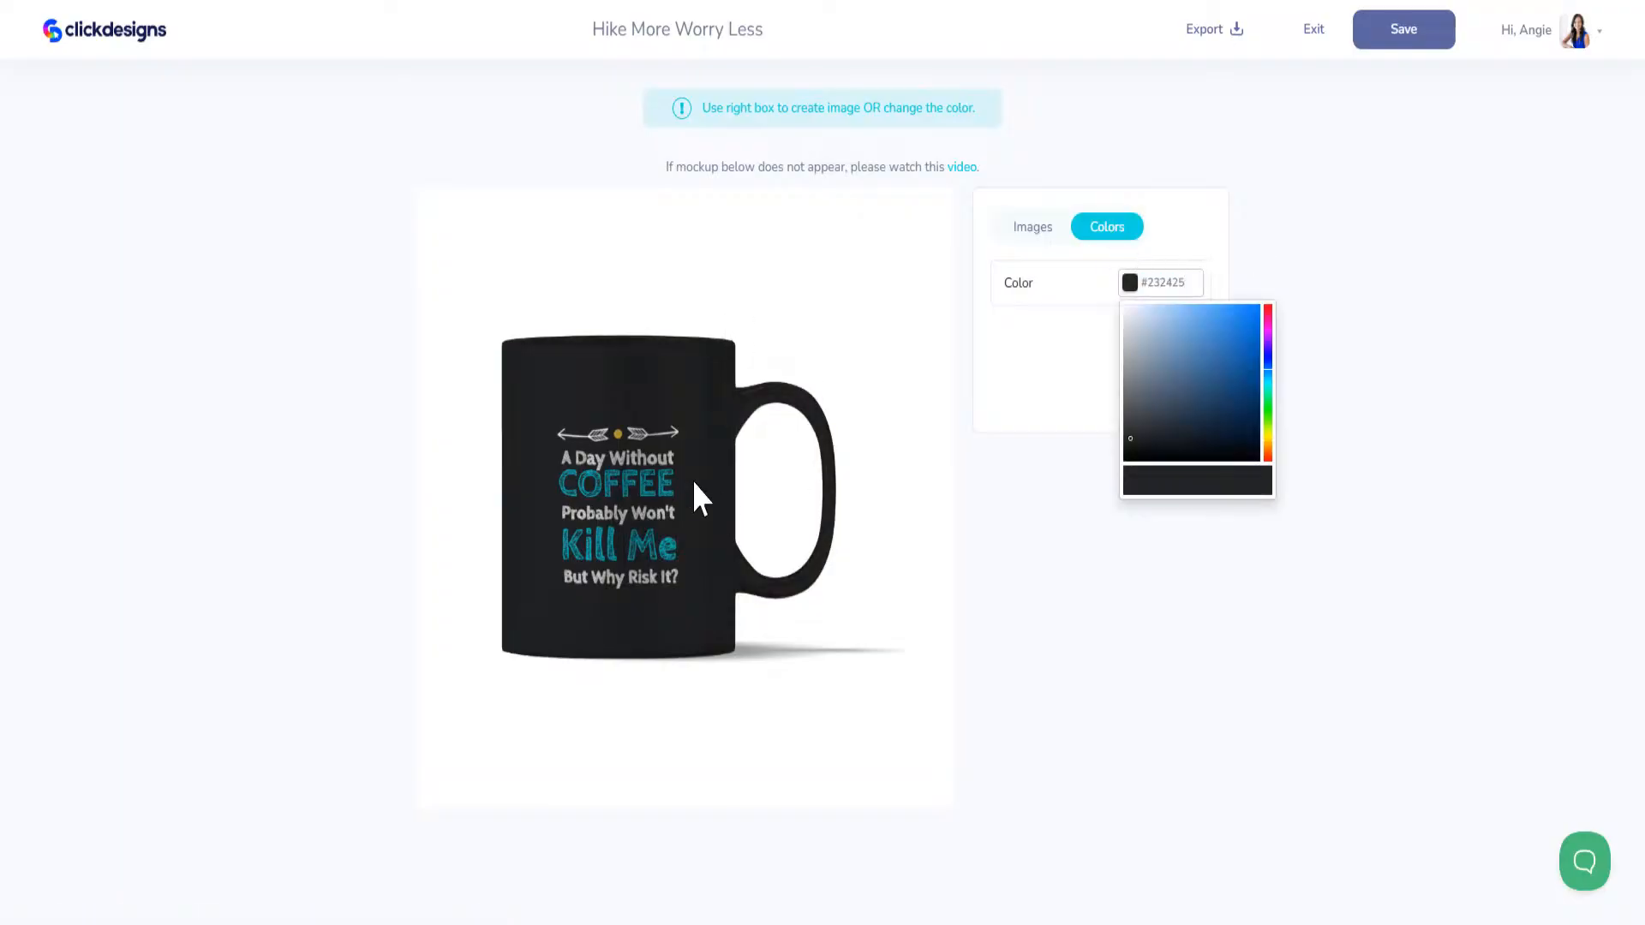
pyautogui.click(1173, 214)
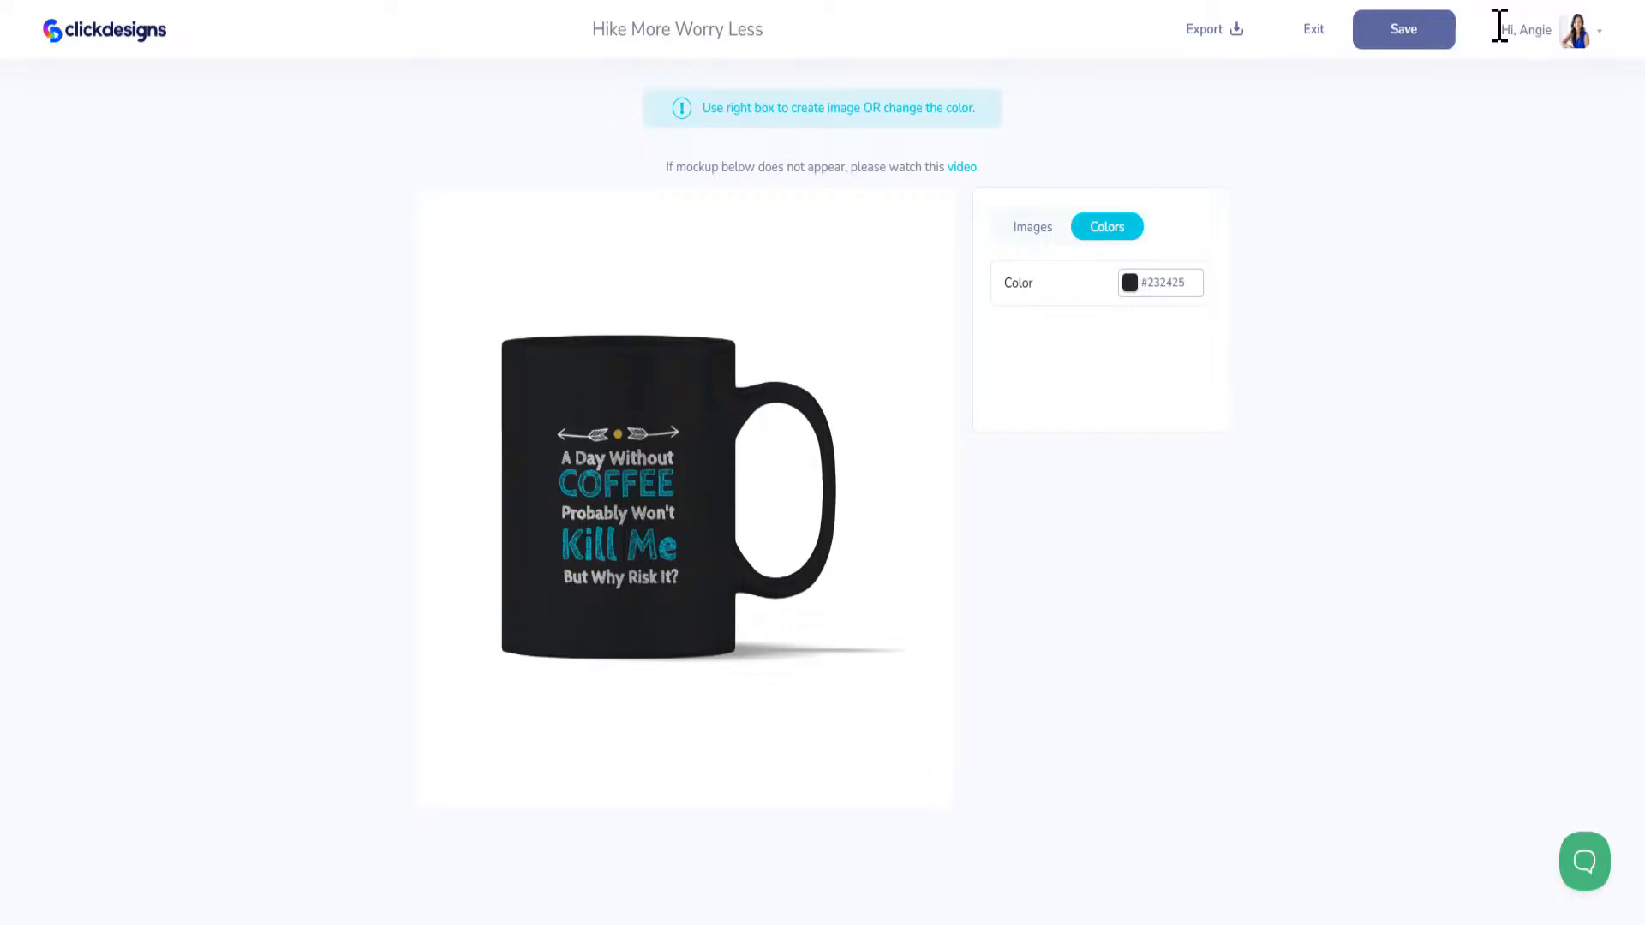
# Step: Reopen the front image, recolor the dot between the arrows with the brand kit's teal and save the image
pyautogui.click(1034, 228)
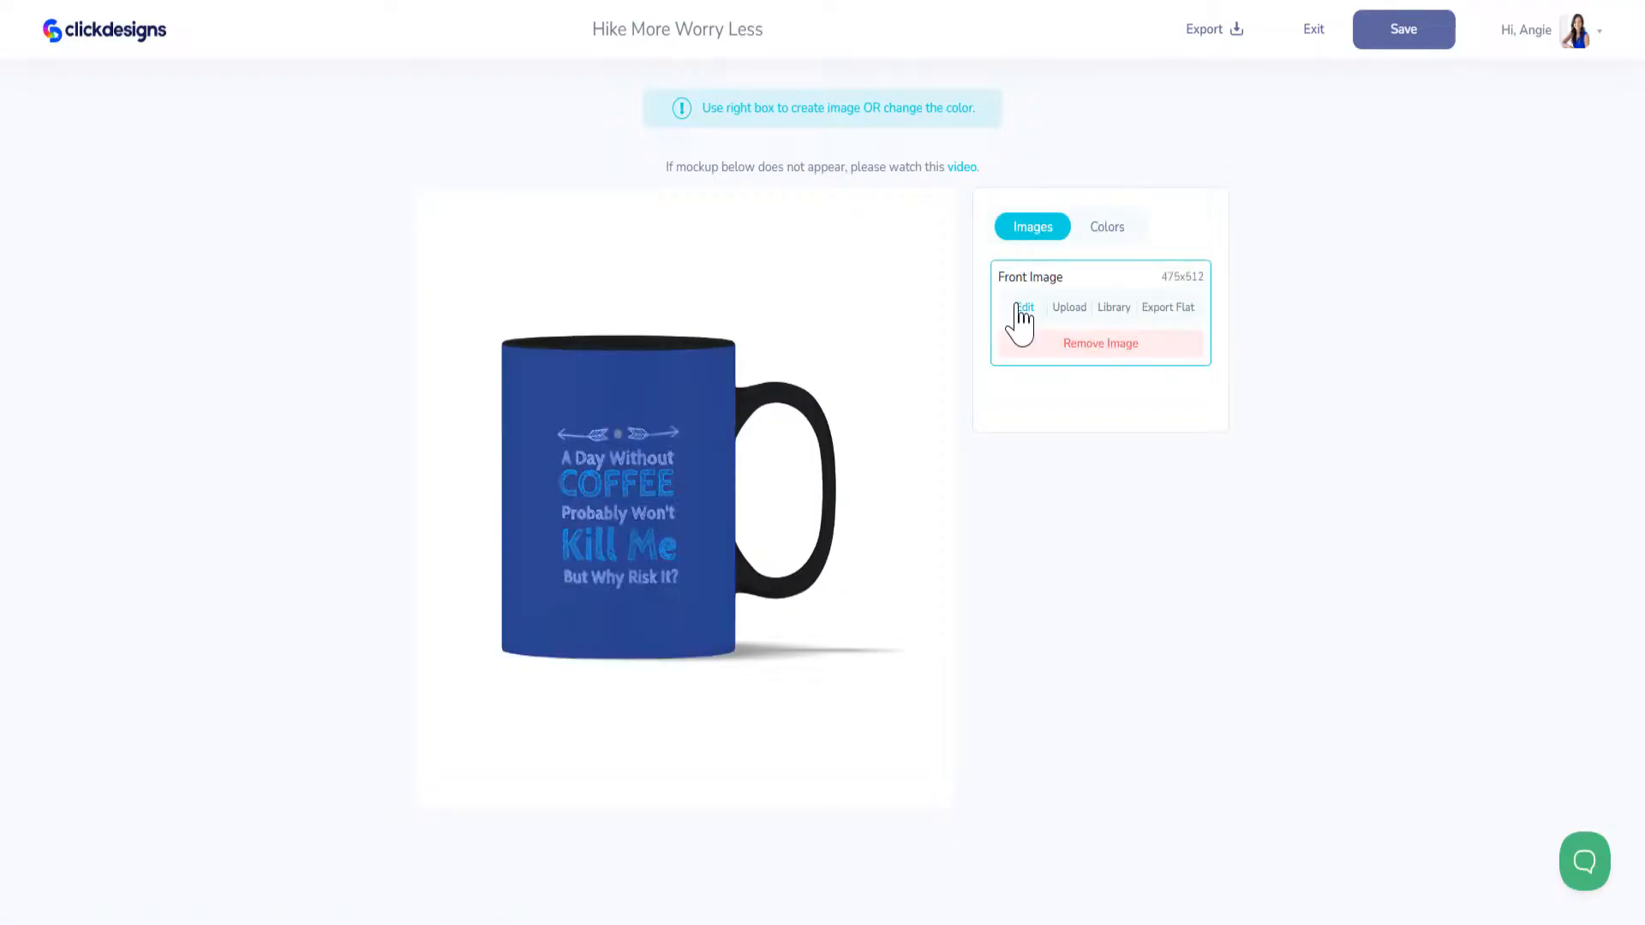
pyautogui.click(1021, 321)
pyautogui.click(1017, 287)
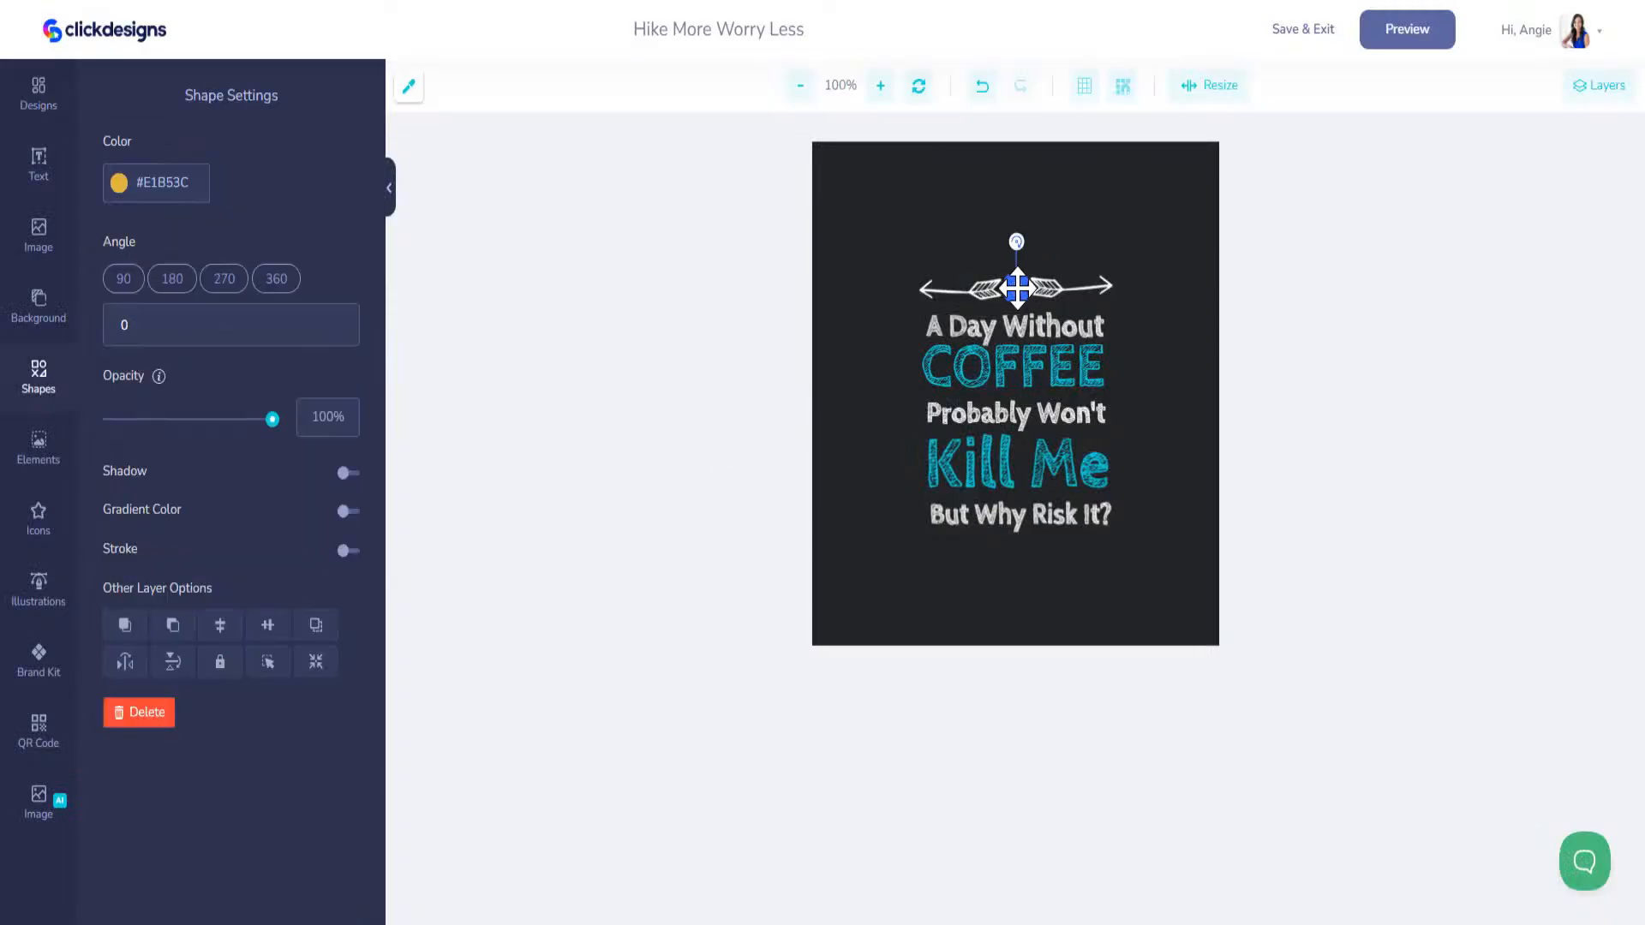
pyautogui.click(38, 658)
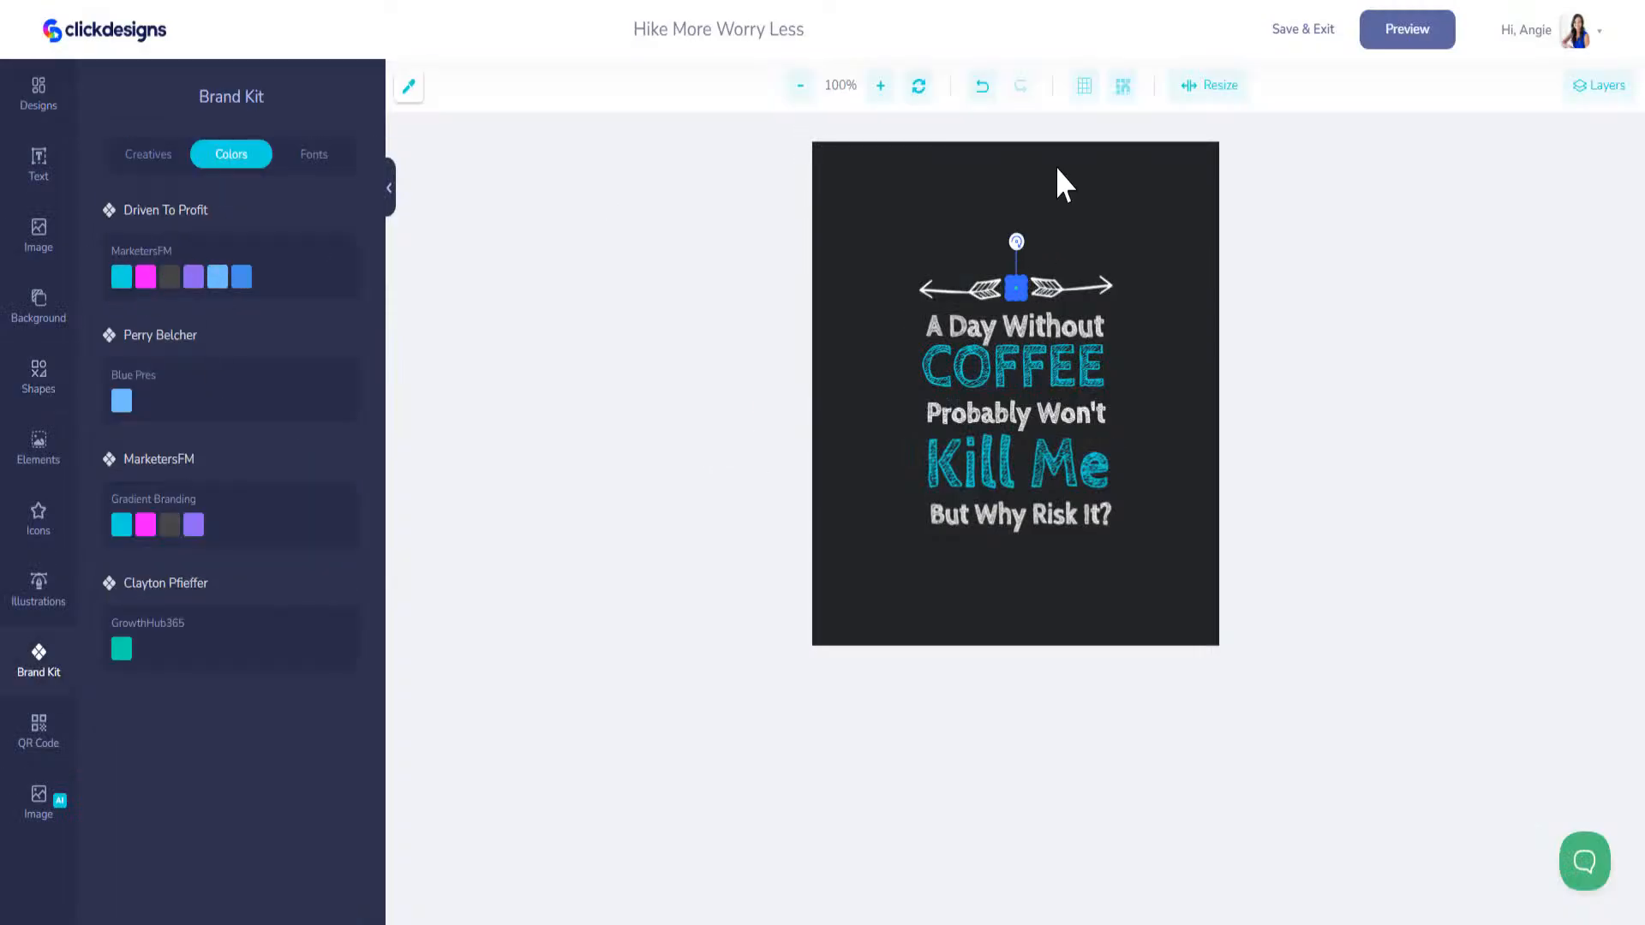
pyautogui.click(1304, 32)
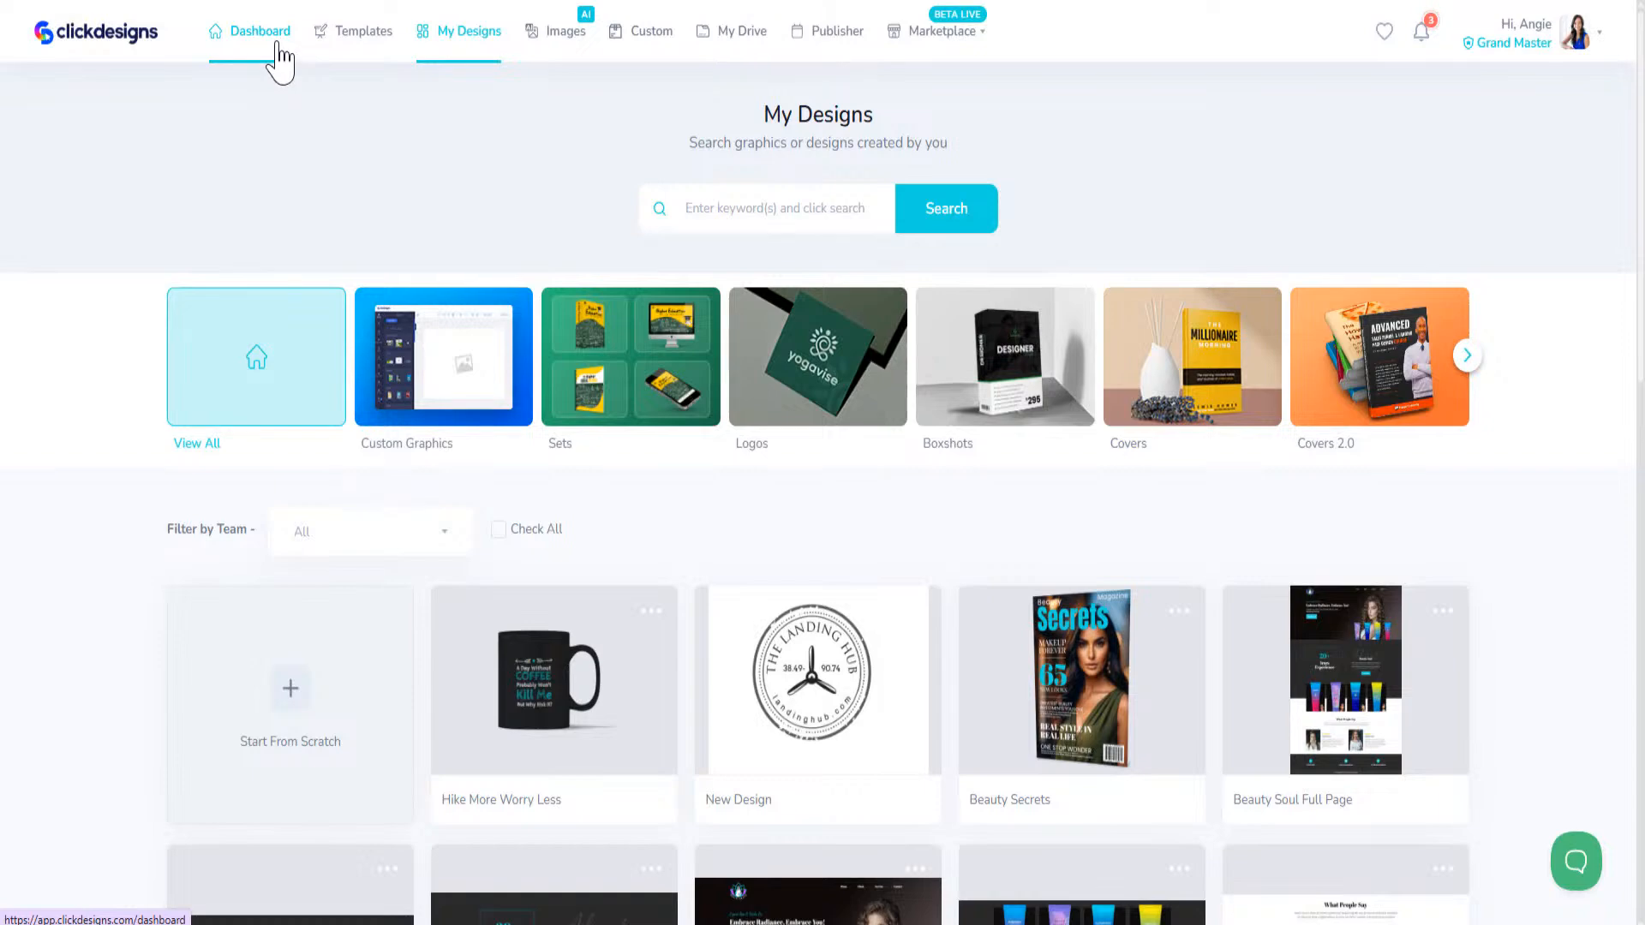
# Step: Start a new design from scratch on a blank canvas, setting its width to 1920 px and entering a custom height
pyautogui.click(292, 711)
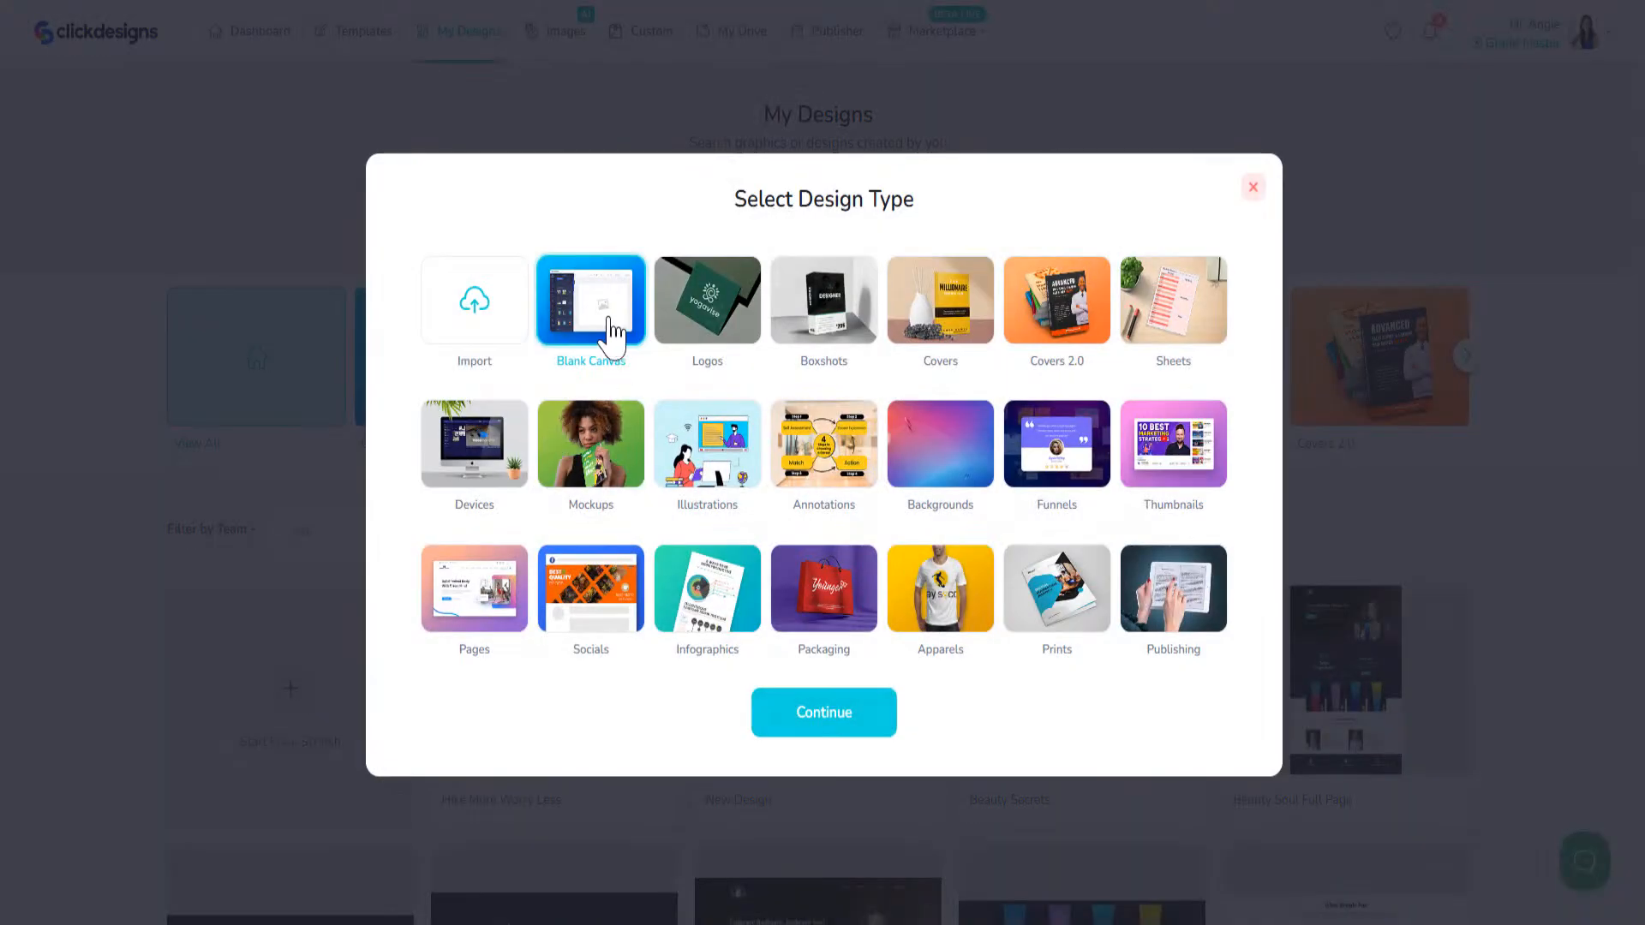
pyautogui.click(825, 716)
pyautogui.moveTo(713, 511); pyautogui.dragTo(604, 492)
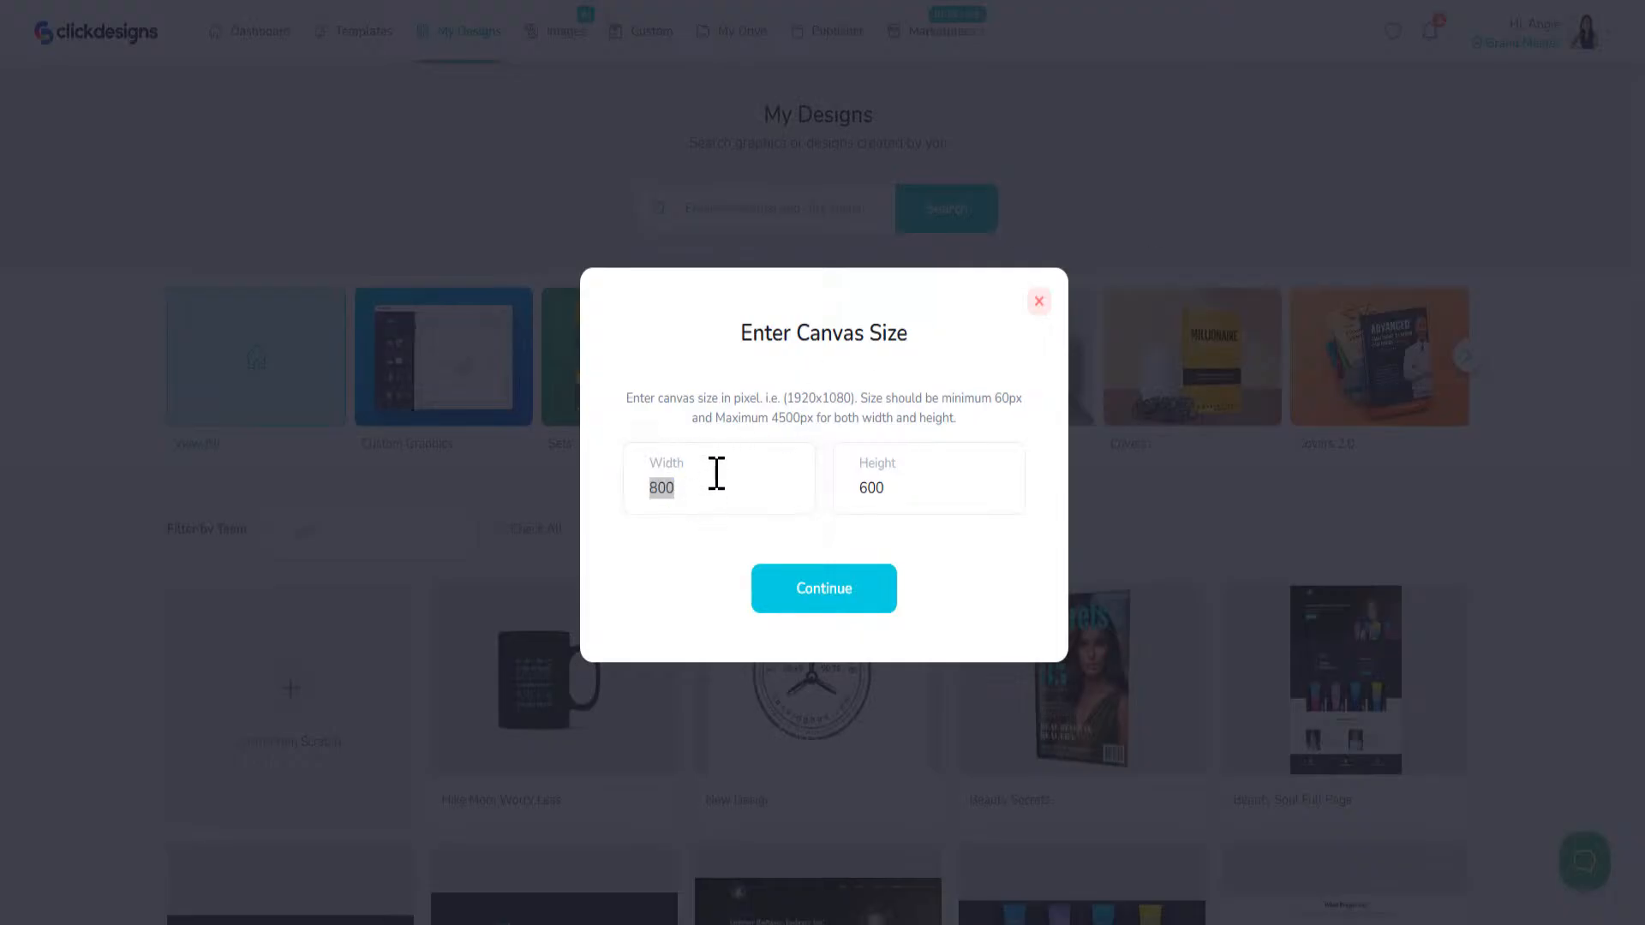
pyautogui.moveTo(688, 490); pyautogui.dragTo(593, 478)
pyautogui.write('1920')
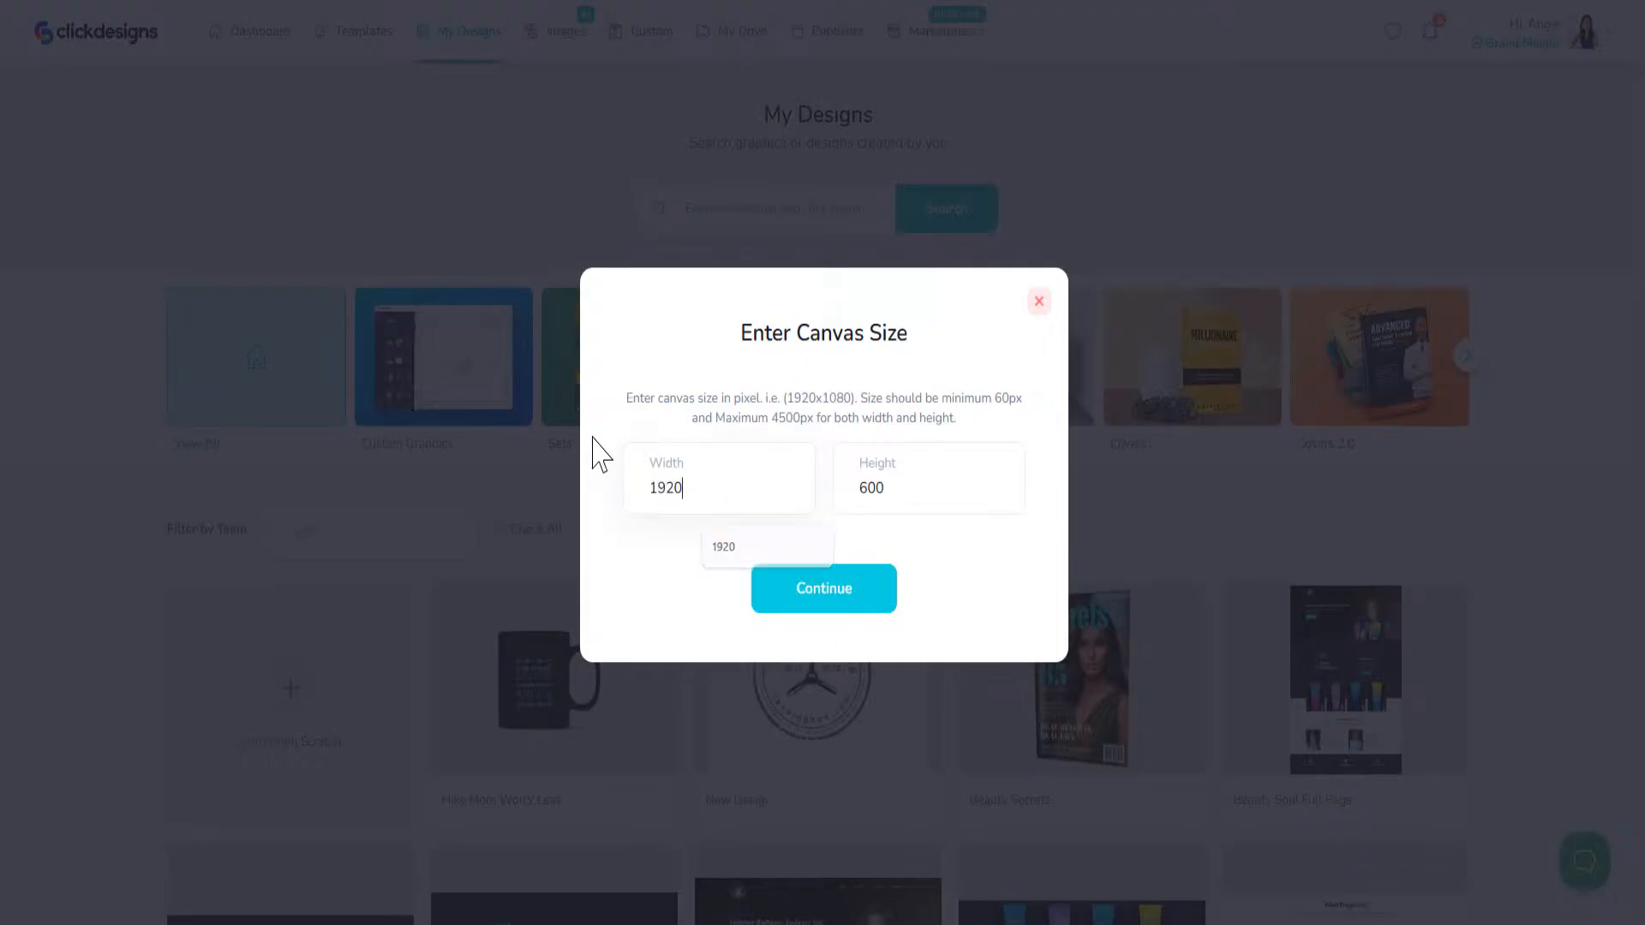
pyautogui.doubleClick(901, 489)
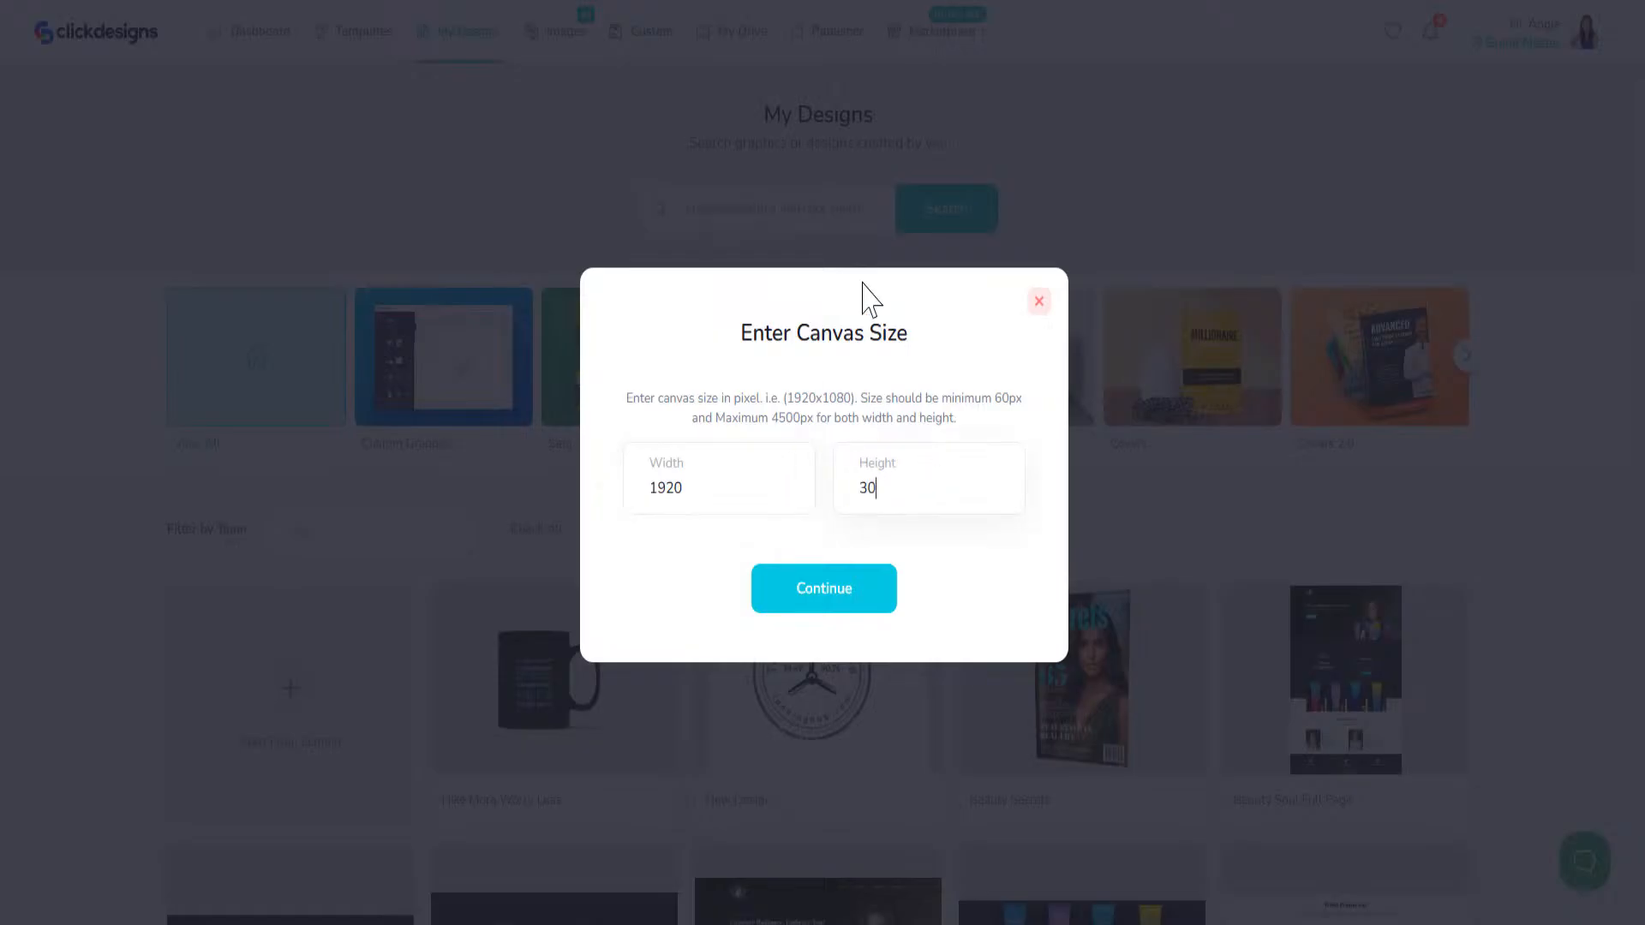
pyautogui.click(830, 599)
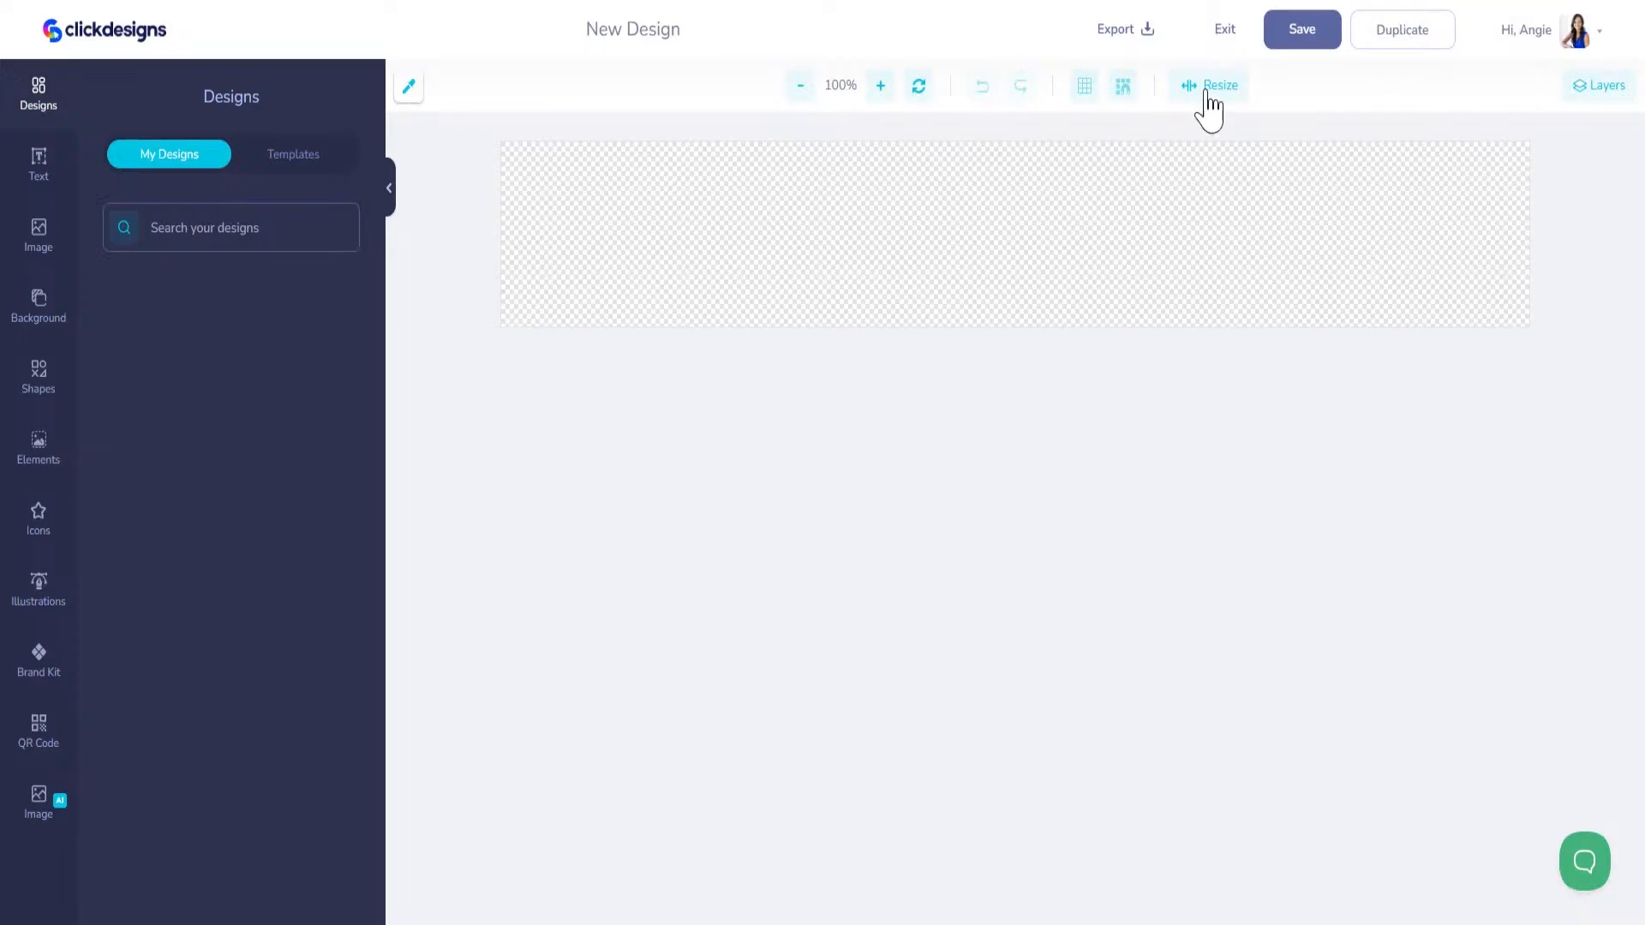
# Step: Resize the canvas to a height of 600 px, keeping the 1920 px width
pyautogui.click(1202, 89)
pyautogui.moveTo(1095, 258); pyautogui.dragTo(1007, 221)
pyautogui.click(1206, 86)
pyautogui.moveTo(1082, 255); pyautogui.dragTo(1056, 255)
pyautogui.write('600')
pyautogui.click(1107, 326)
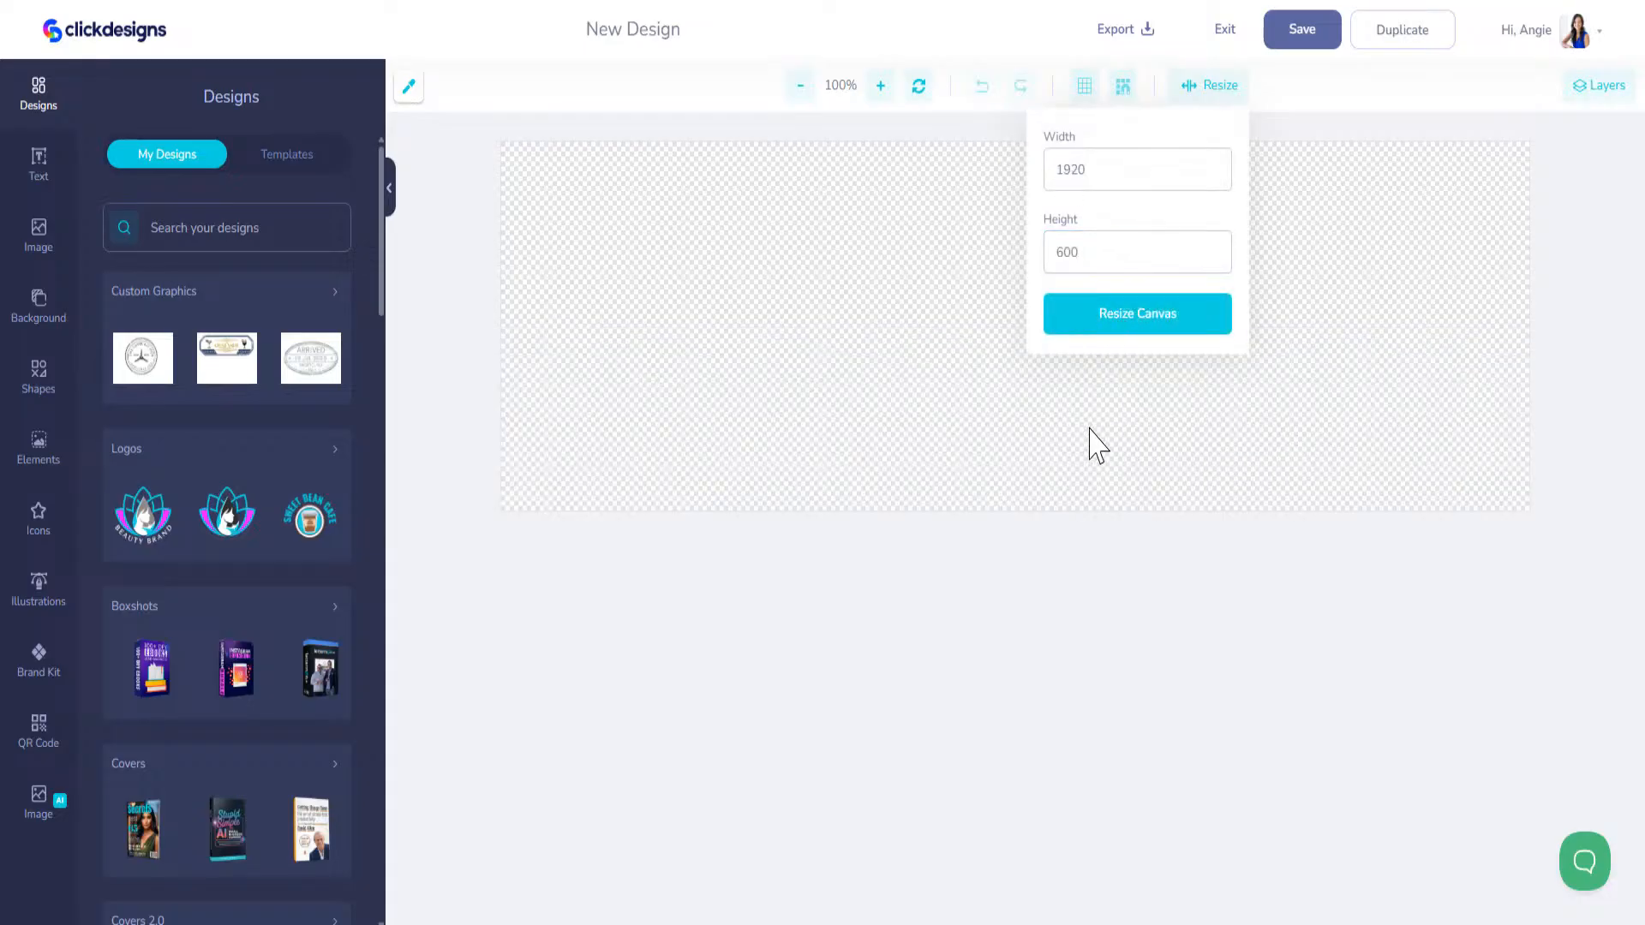
pyautogui.click(1089, 445)
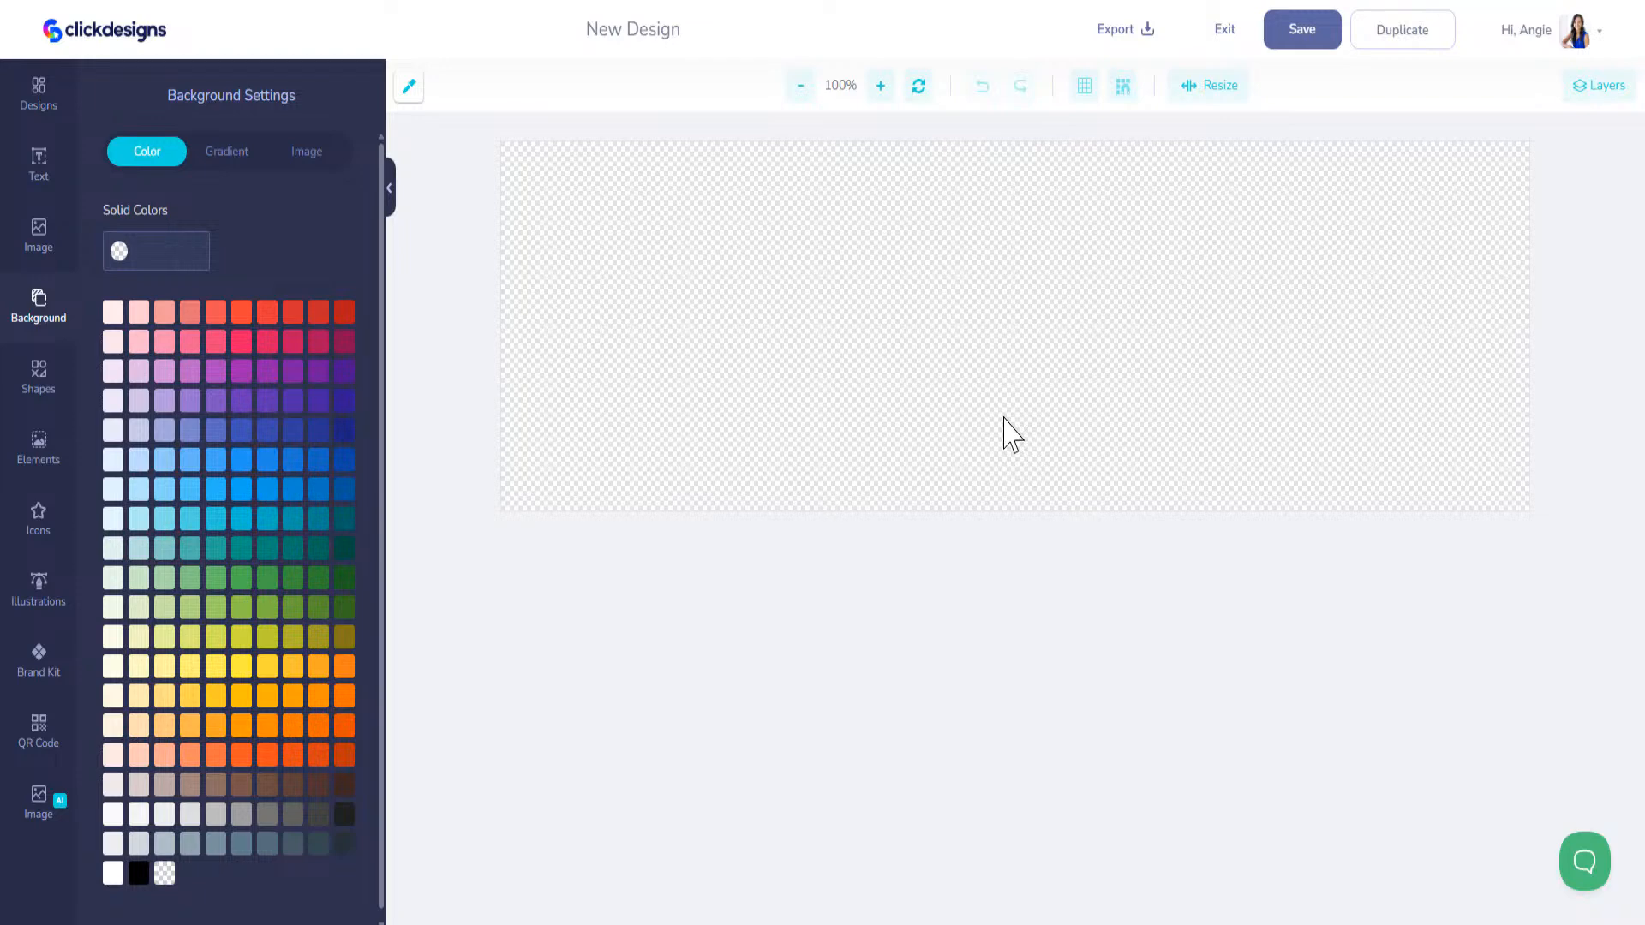
# Step: Resize the canvas to 1920 by 800 px
pyautogui.click(1204, 86)
pyautogui.moveTo(1086, 254); pyautogui.dragTo(1059, 244)
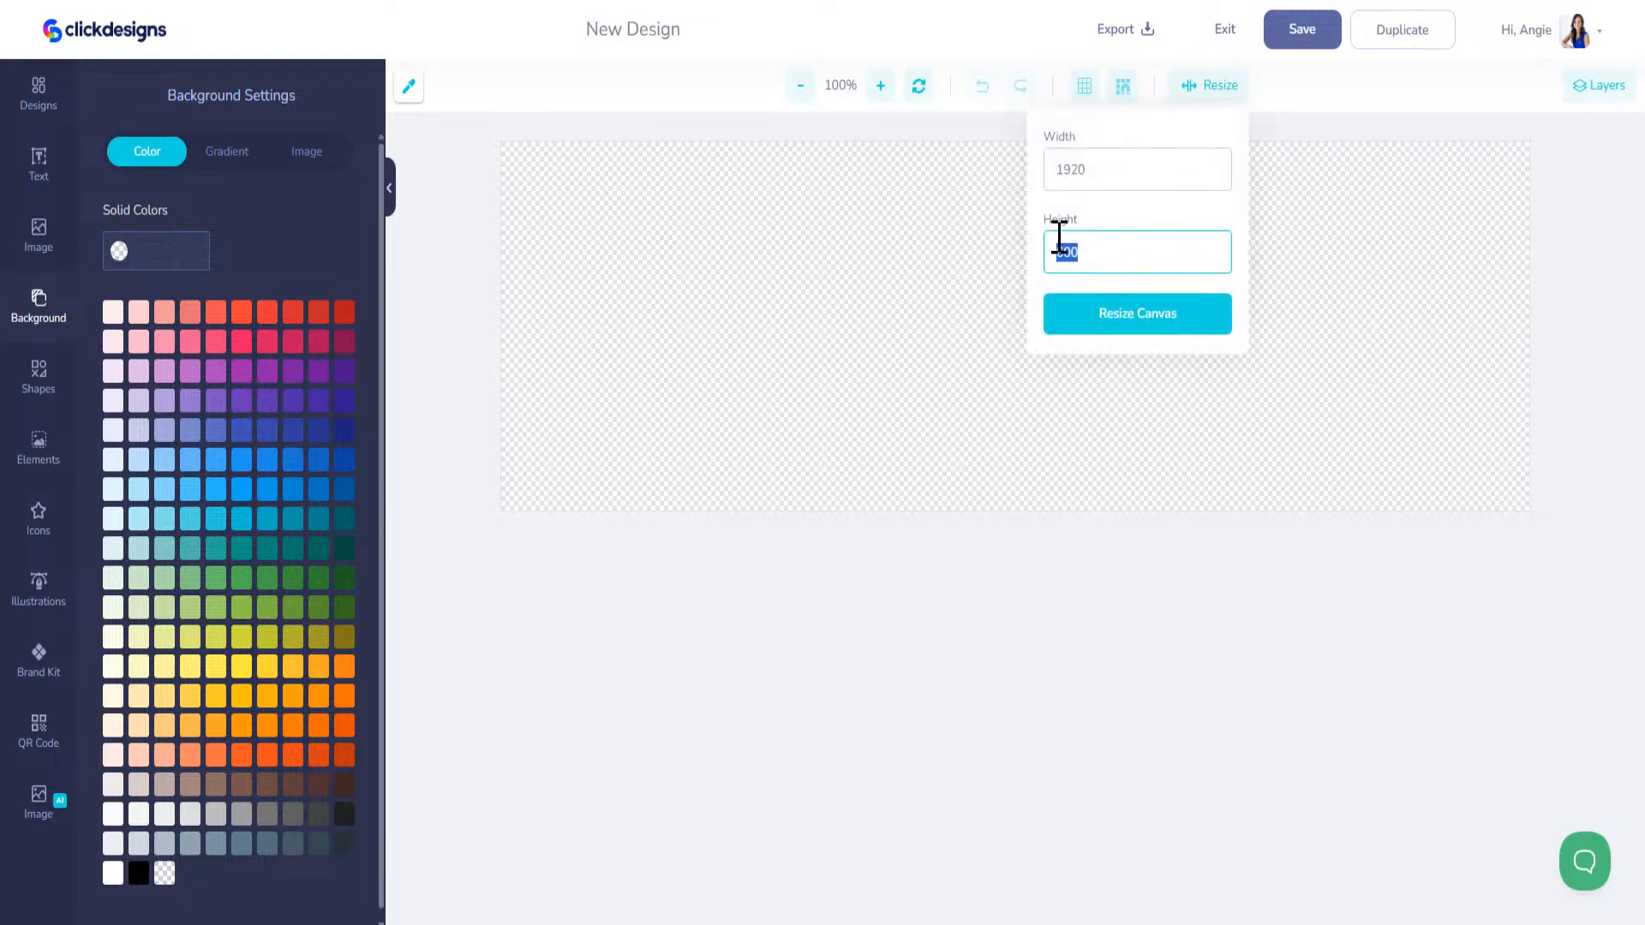
pyautogui.write('800')
pyautogui.click(1151, 315)
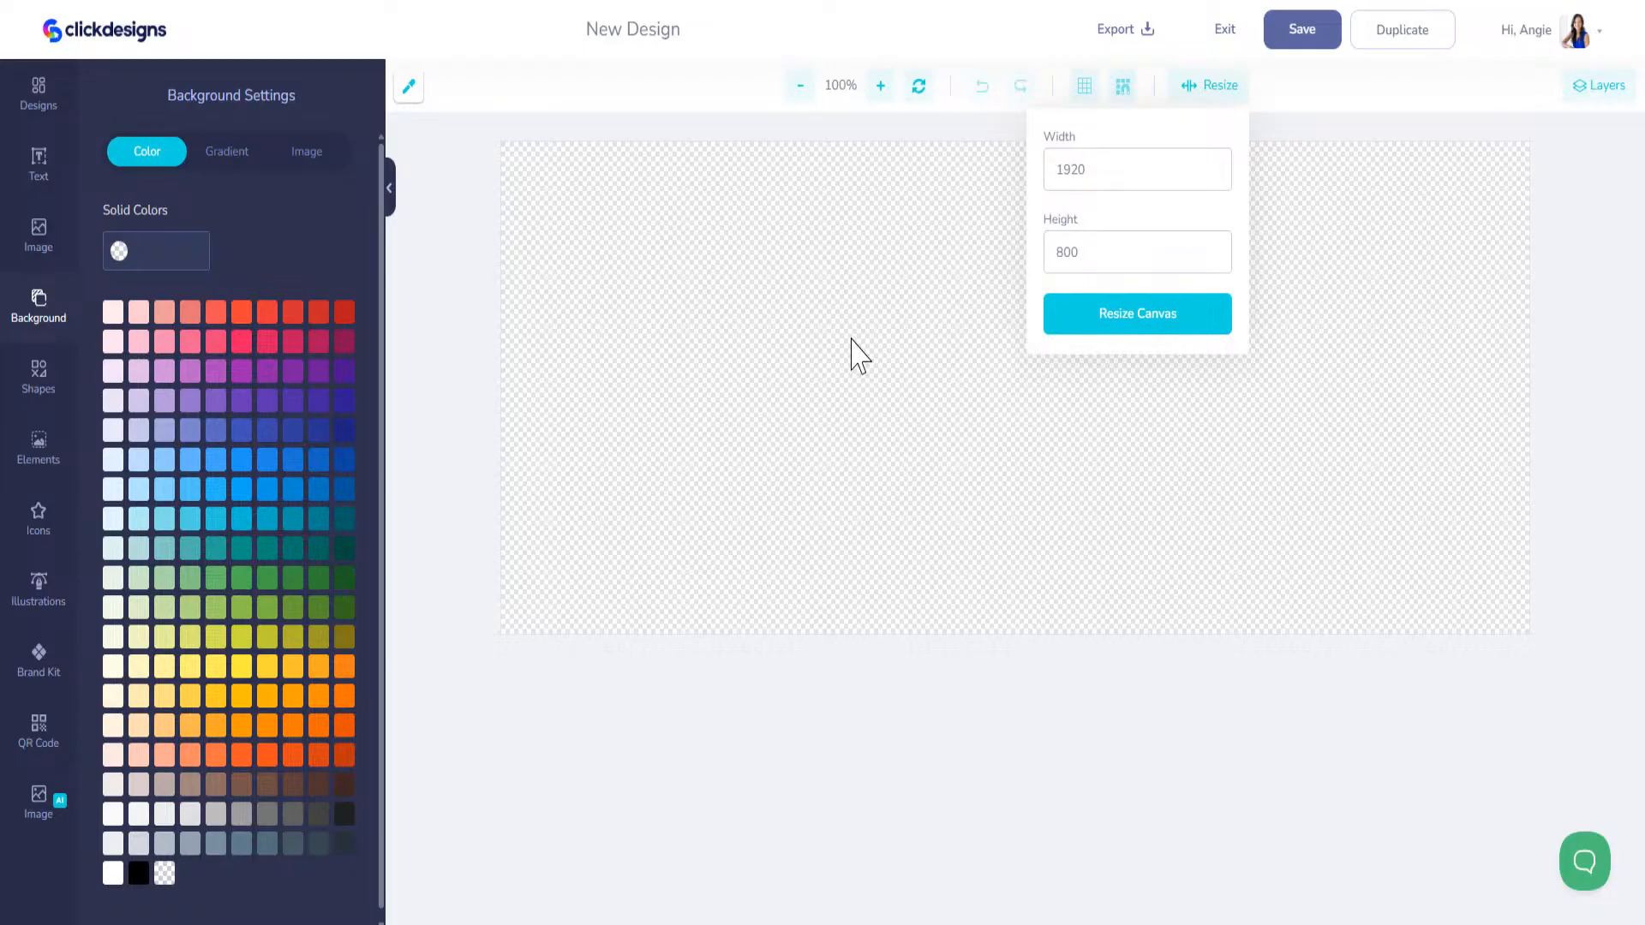
pyautogui.click(860, 356)
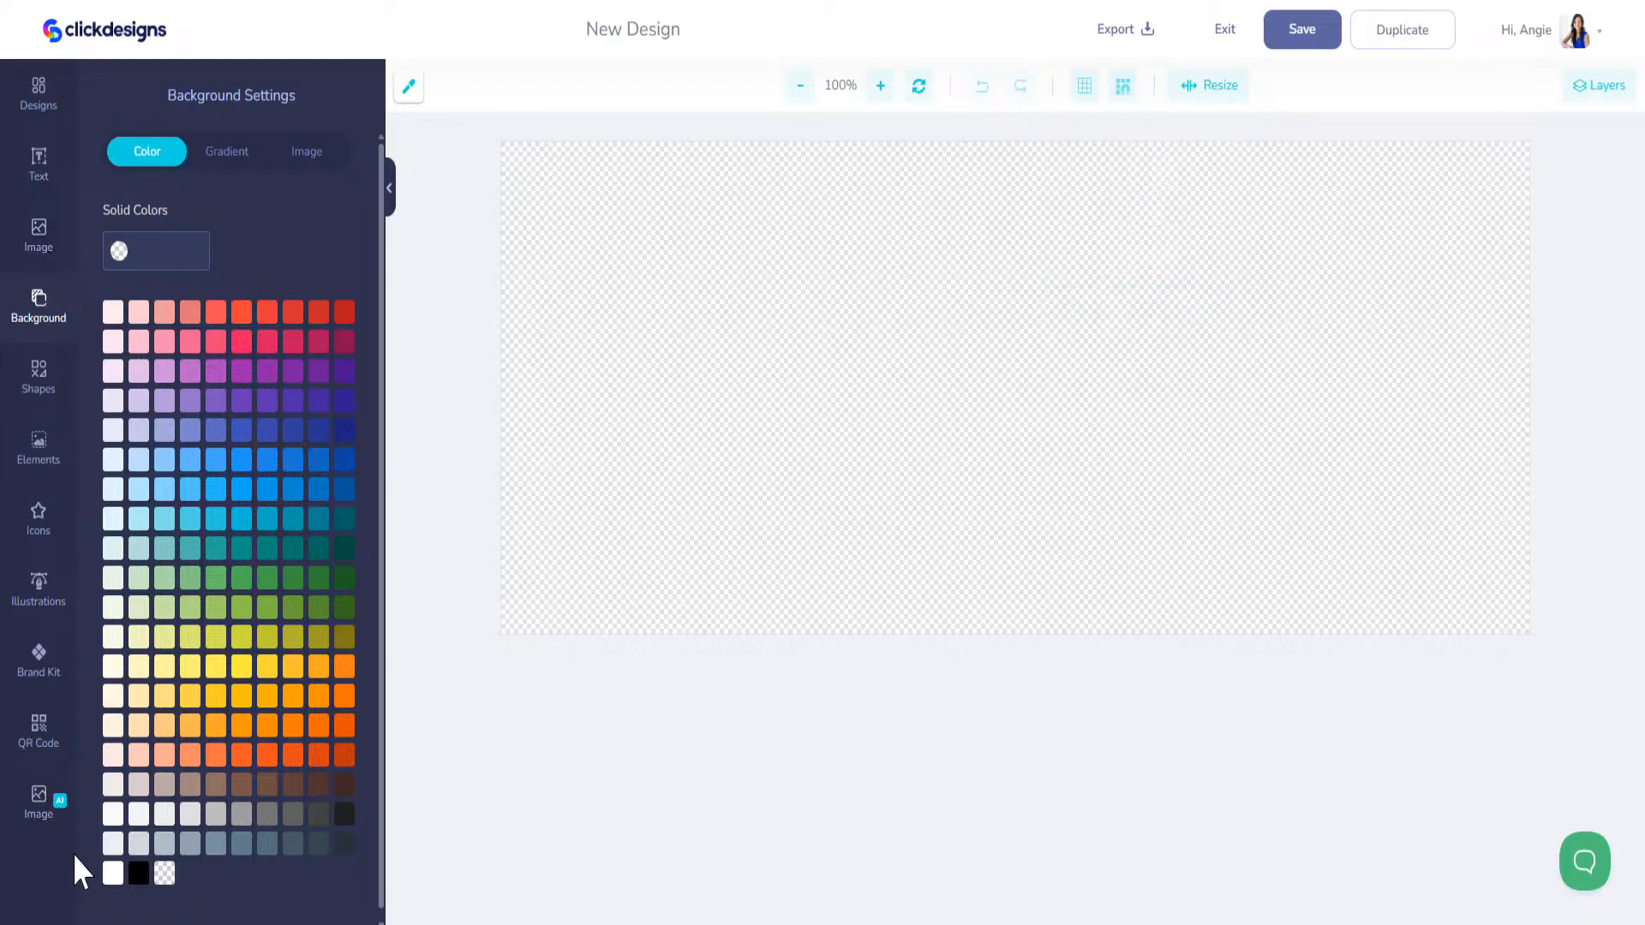
# Step: Generate four wide Fantasy Art variations with Image AI from the prompt "a mountain scenic graphic"
pyautogui.click(39, 800)
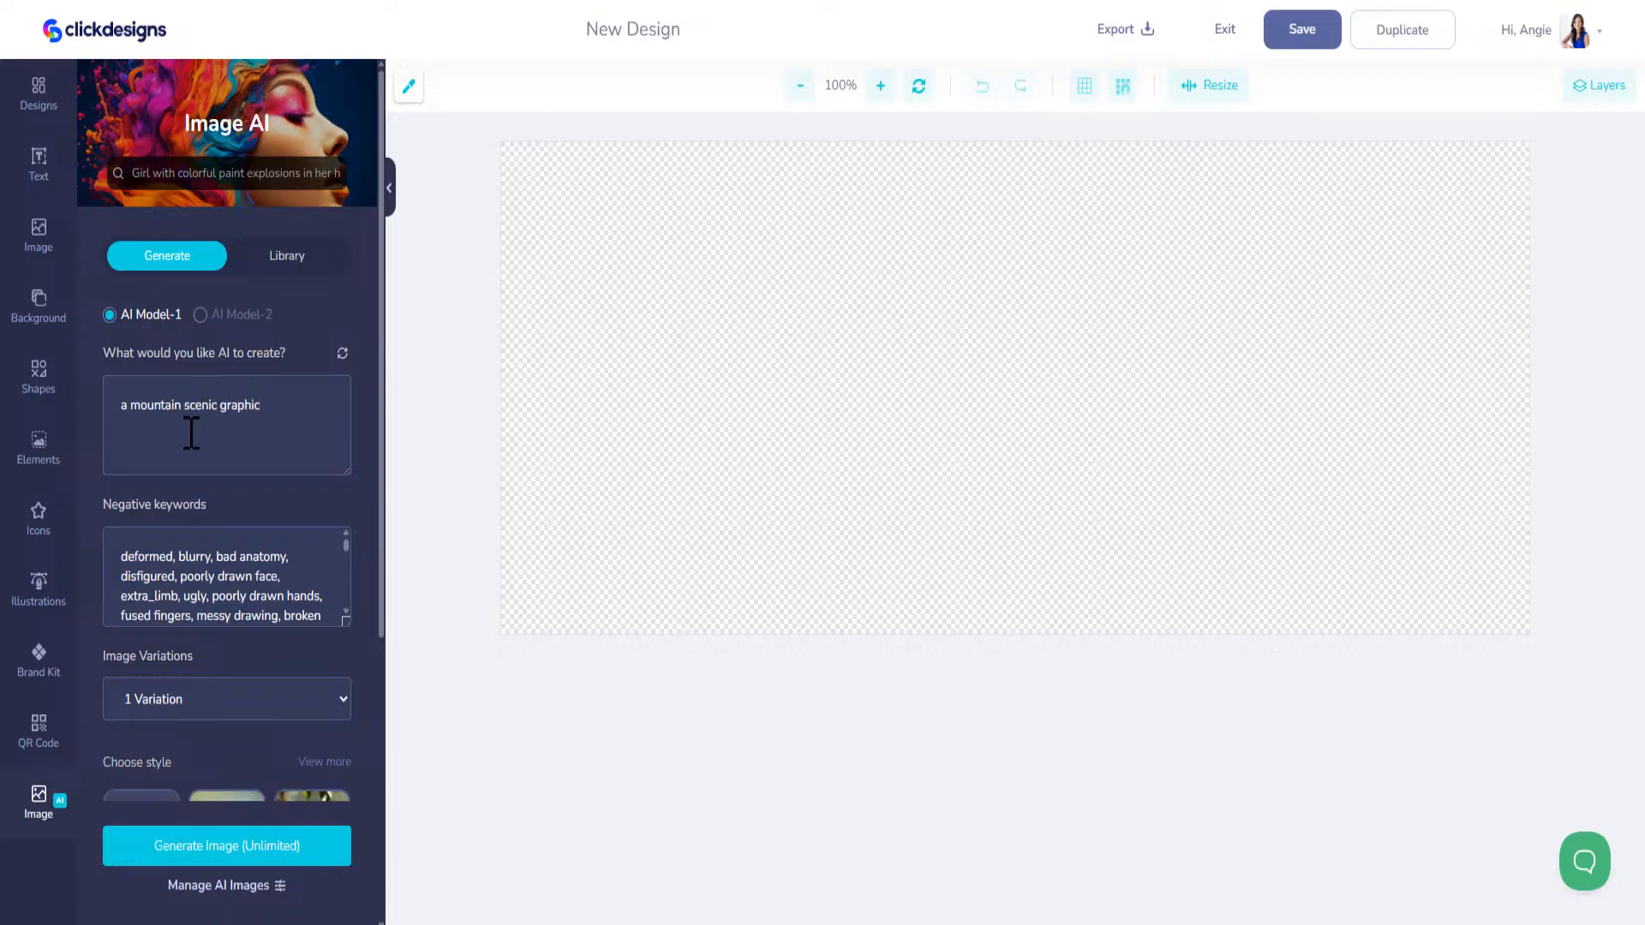
pyautogui.scroll(-5, 198, 482)
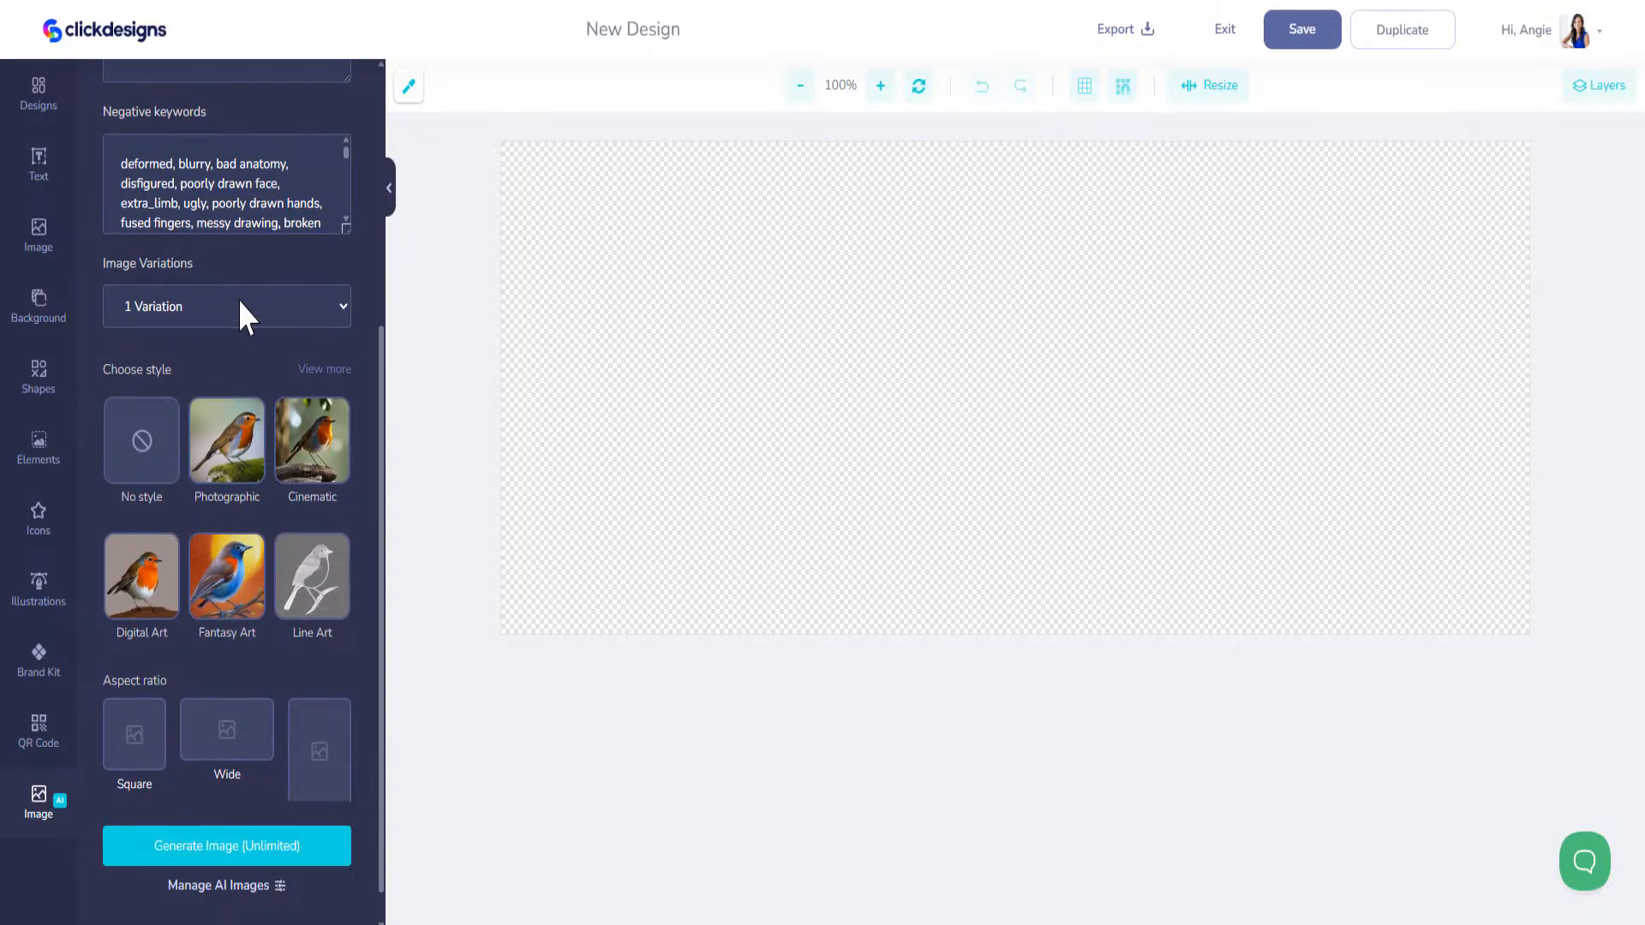
pyautogui.click(180, 319)
pyautogui.click(160, 420)
pyautogui.click(163, 589)
pyautogui.click(218, 579)
pyautogui.click(257, 726)
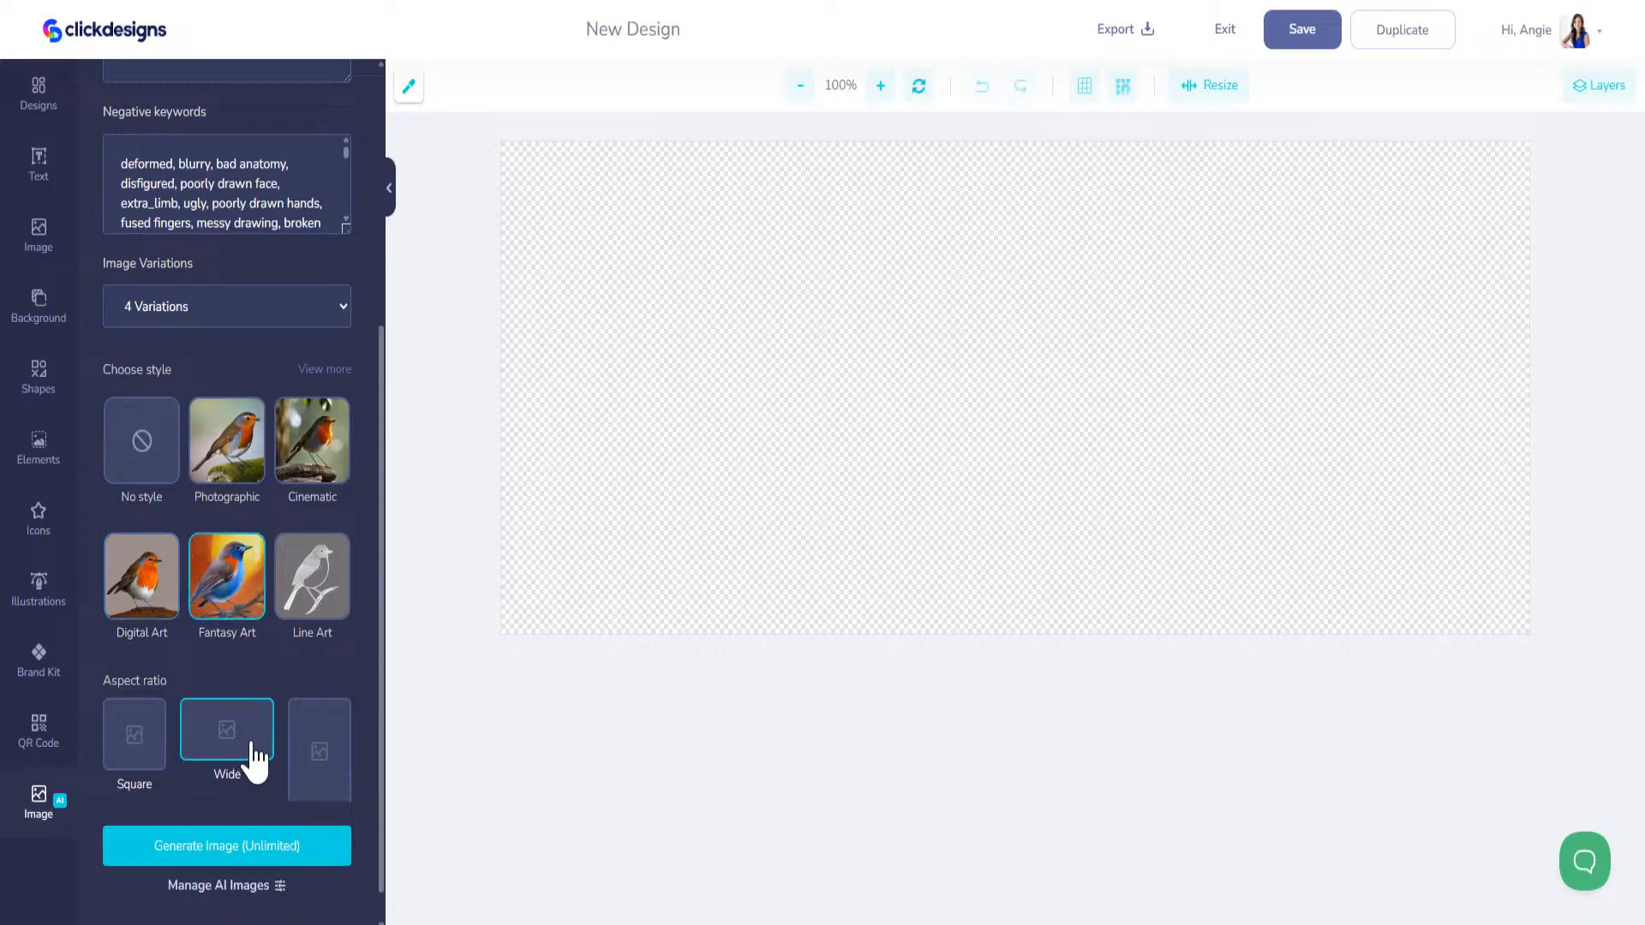
pyautogui.click(244, 859)
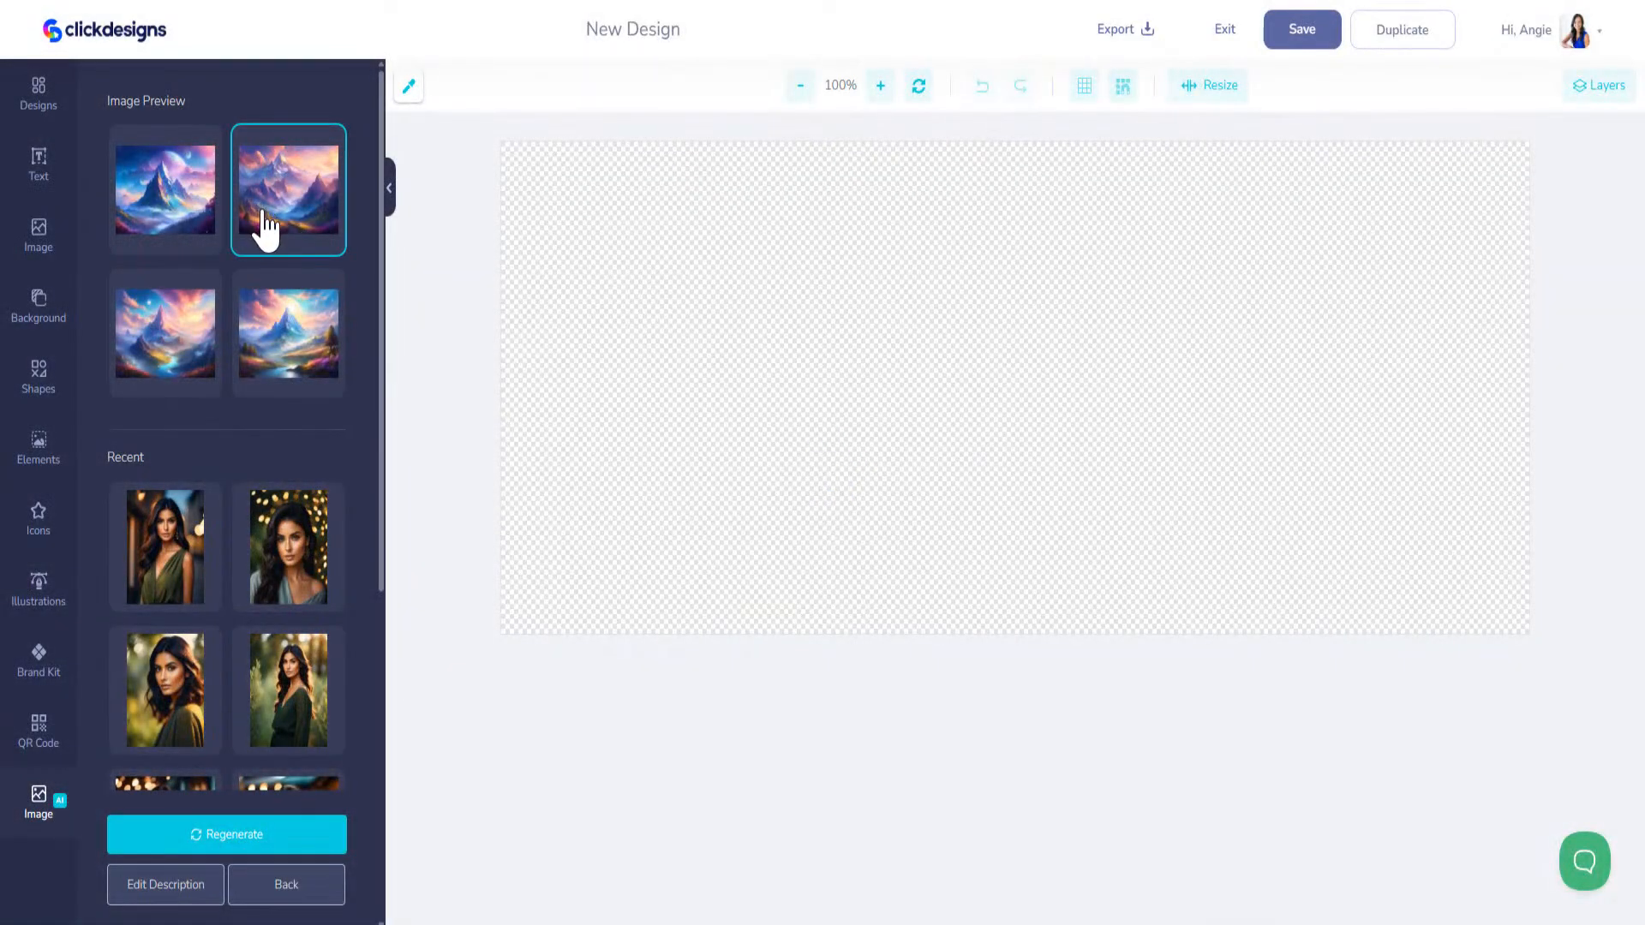
# Step: Add the second generated mountain image to the design, then enlarge and position it to cover the whole canvas
pyautogui.click(267, 227)
pyautogui.moveTo(851, 400); pyautogui.dragTo(598, 381)
pyautogui.moveTo(1023, 606); pyautogui.dragTo(1627, 900)
pyautogui.moveTo(1269, 257); pyautogui.dragTo(1274, 187)
pyautogui.moveTo(1283, 430); pyautogui.dragTo(1273, 398)
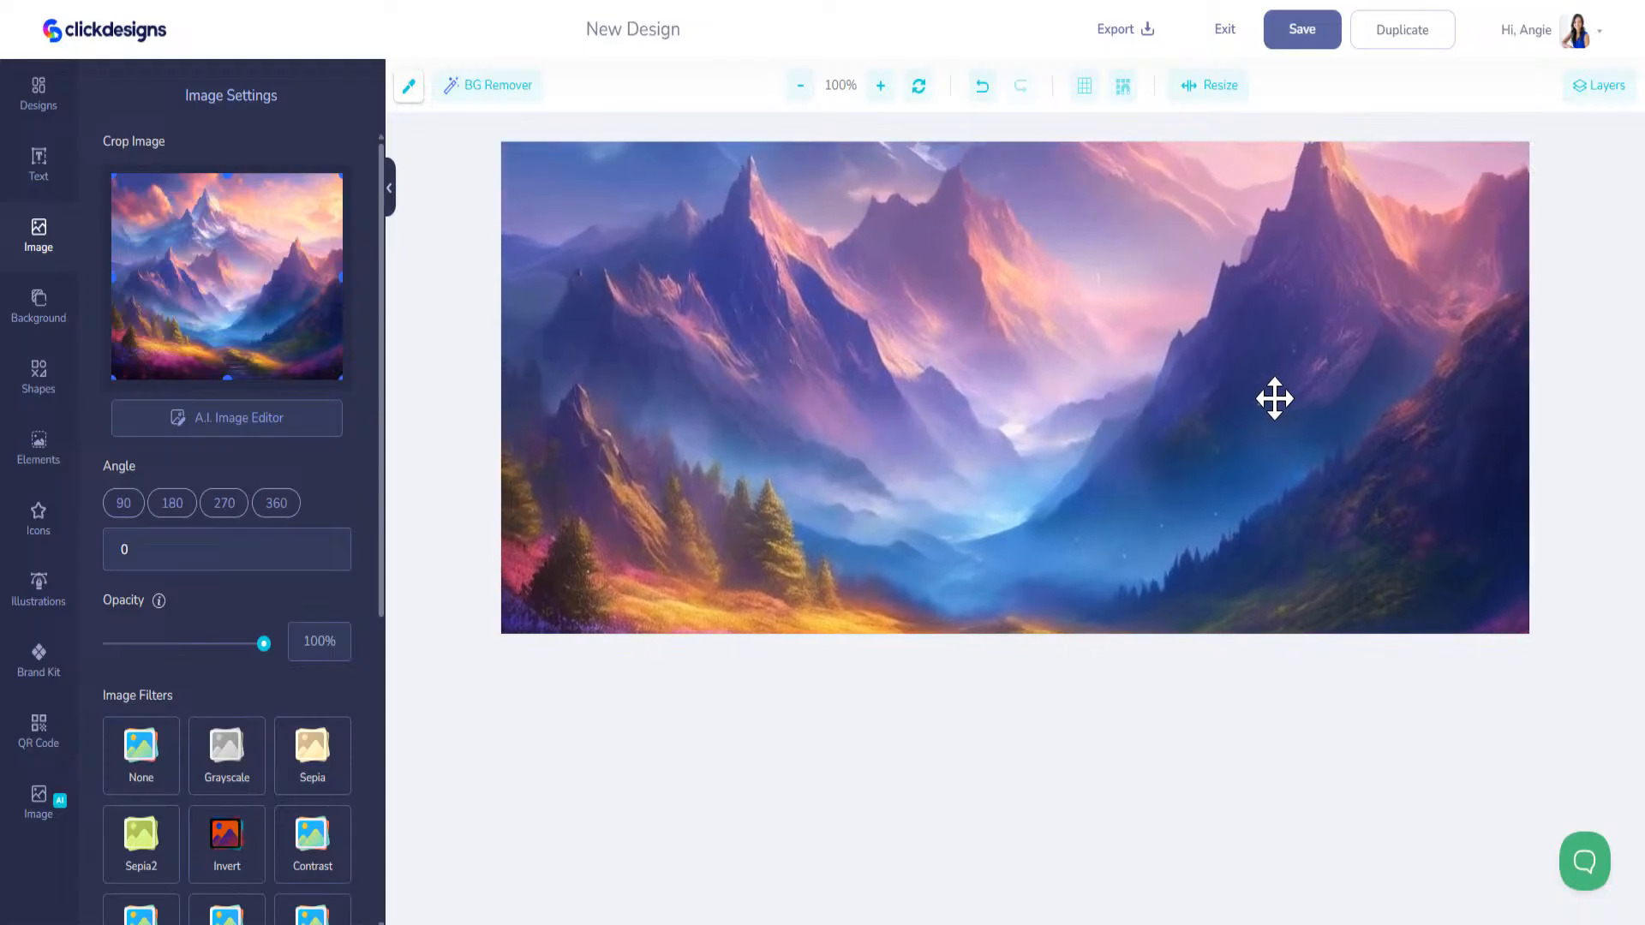
# Step: Save the mountain design and export it
pyautogui.click(1301, 36)
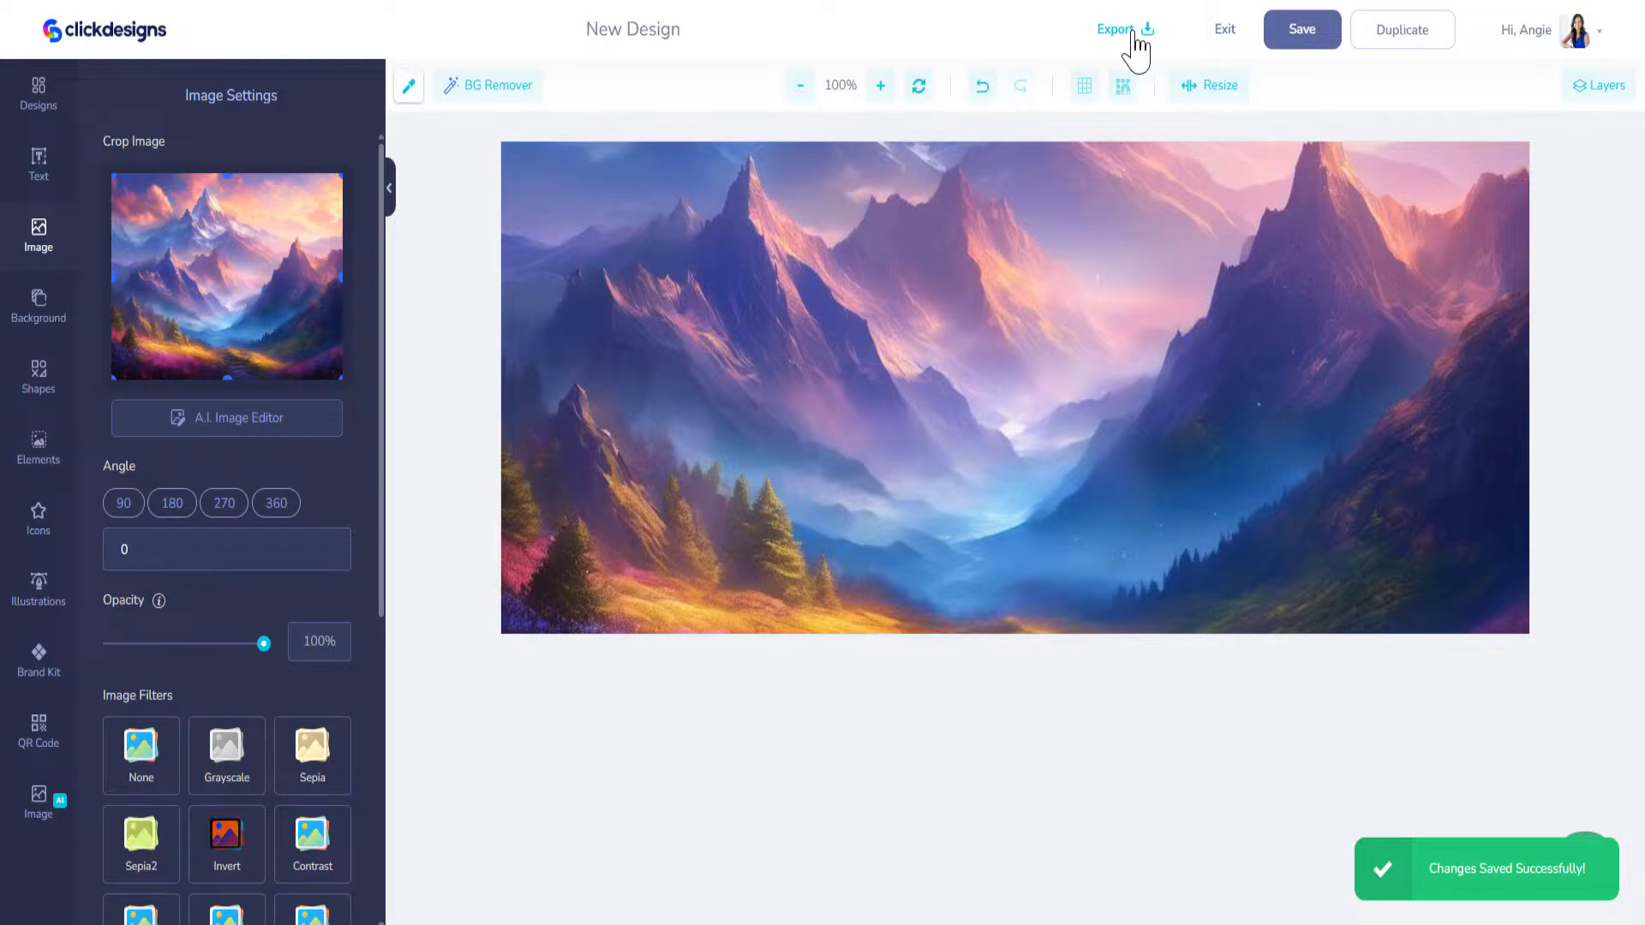
pyautogui.click(1135, 36)
pyautogui.click(1083, 225)
pyautogui.click(1071, 308)
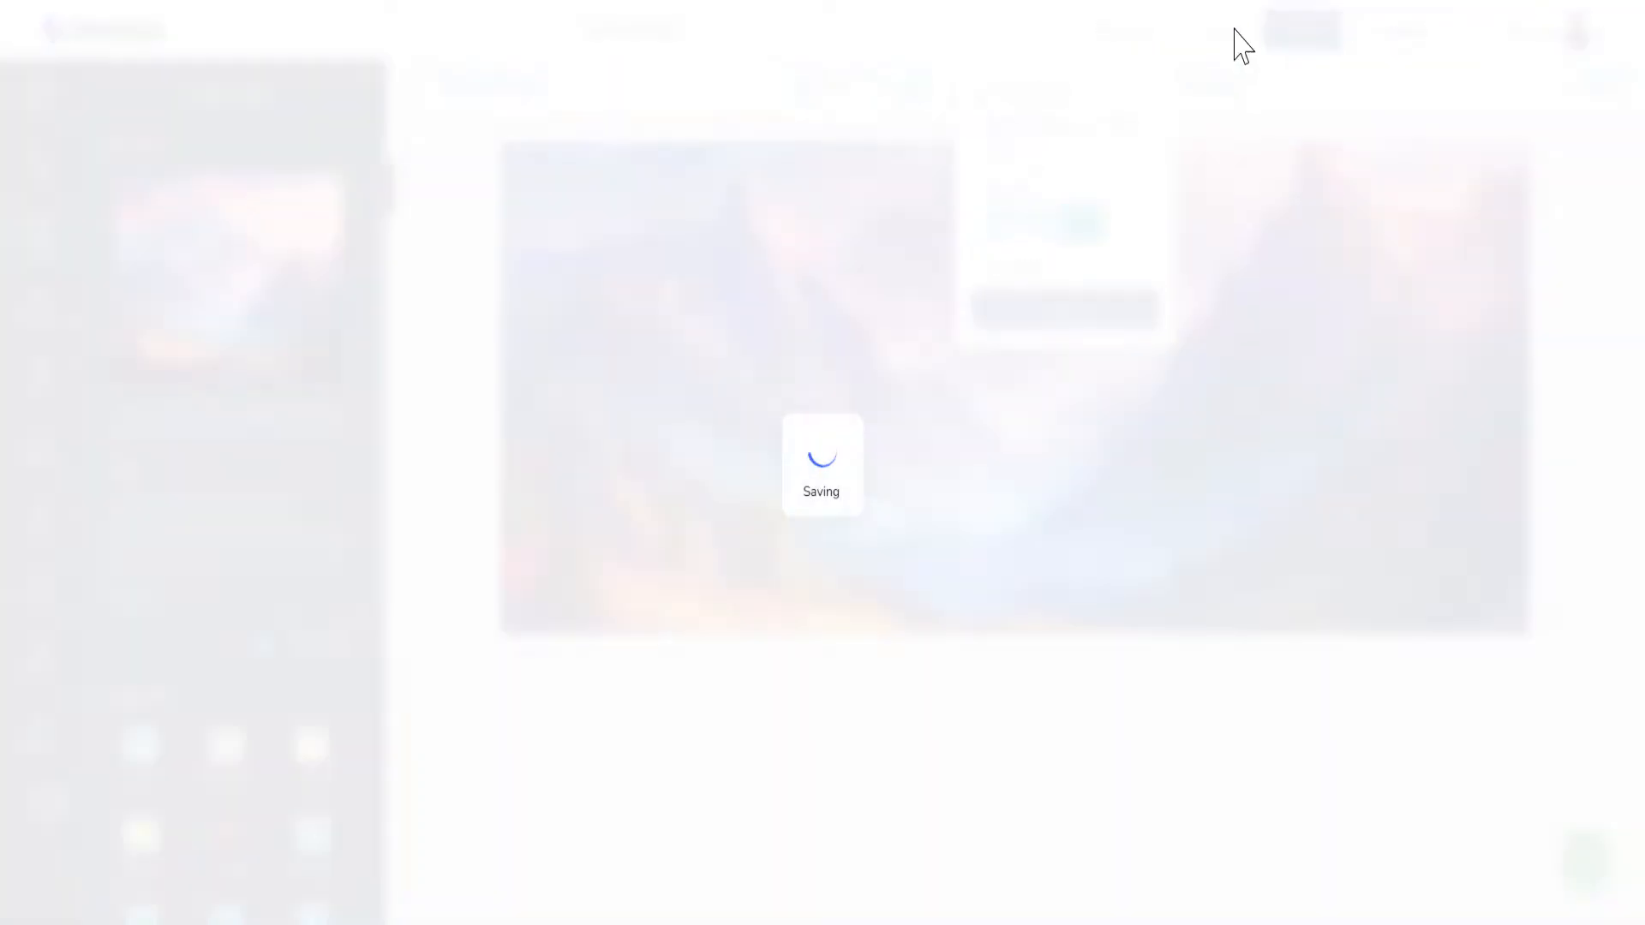
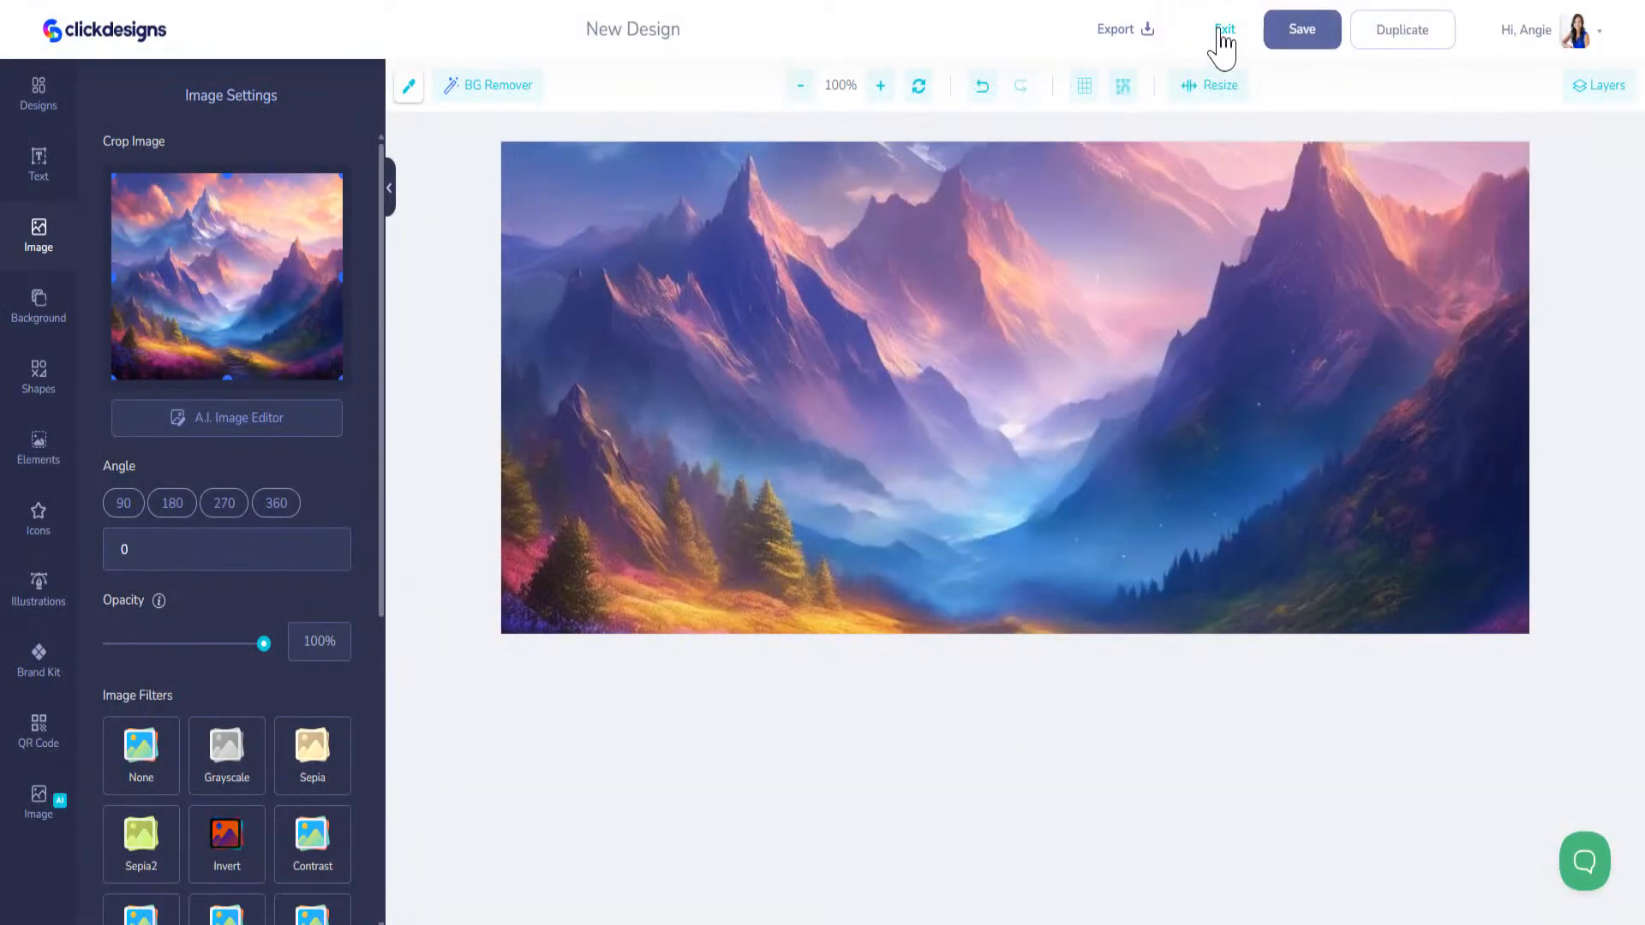
# Step: Exit the mountain design and go from My Designs to the Templates library
pyautogui.click(1225, 36)
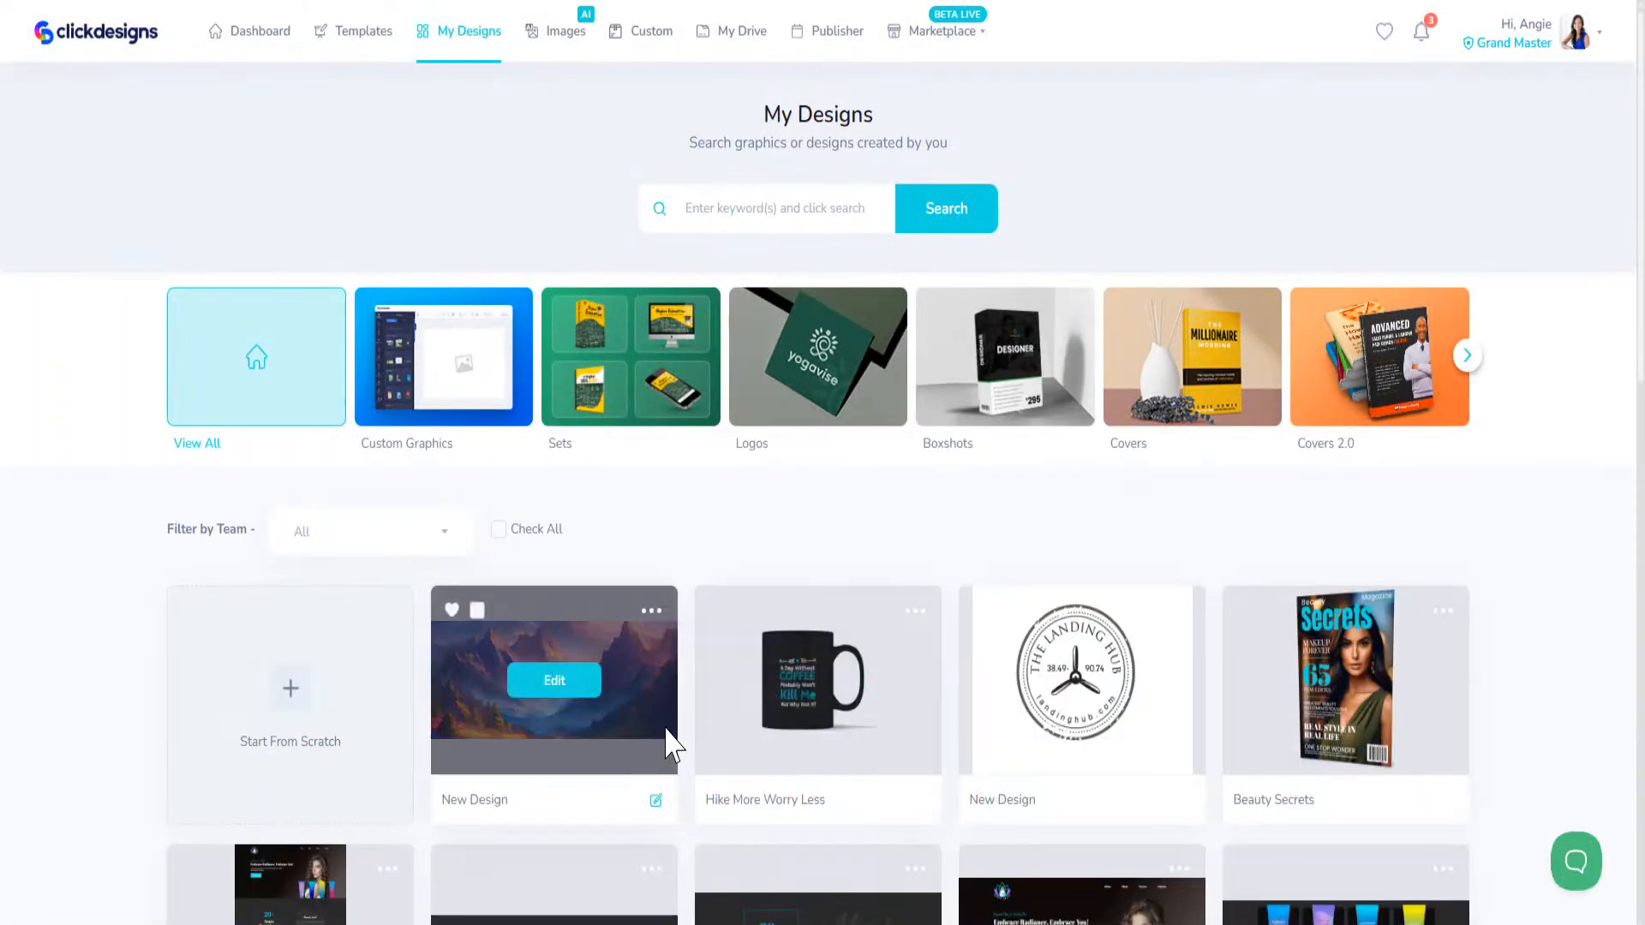
pyautogui.click(1467, 354)
pyautogui.click(1466, 355)
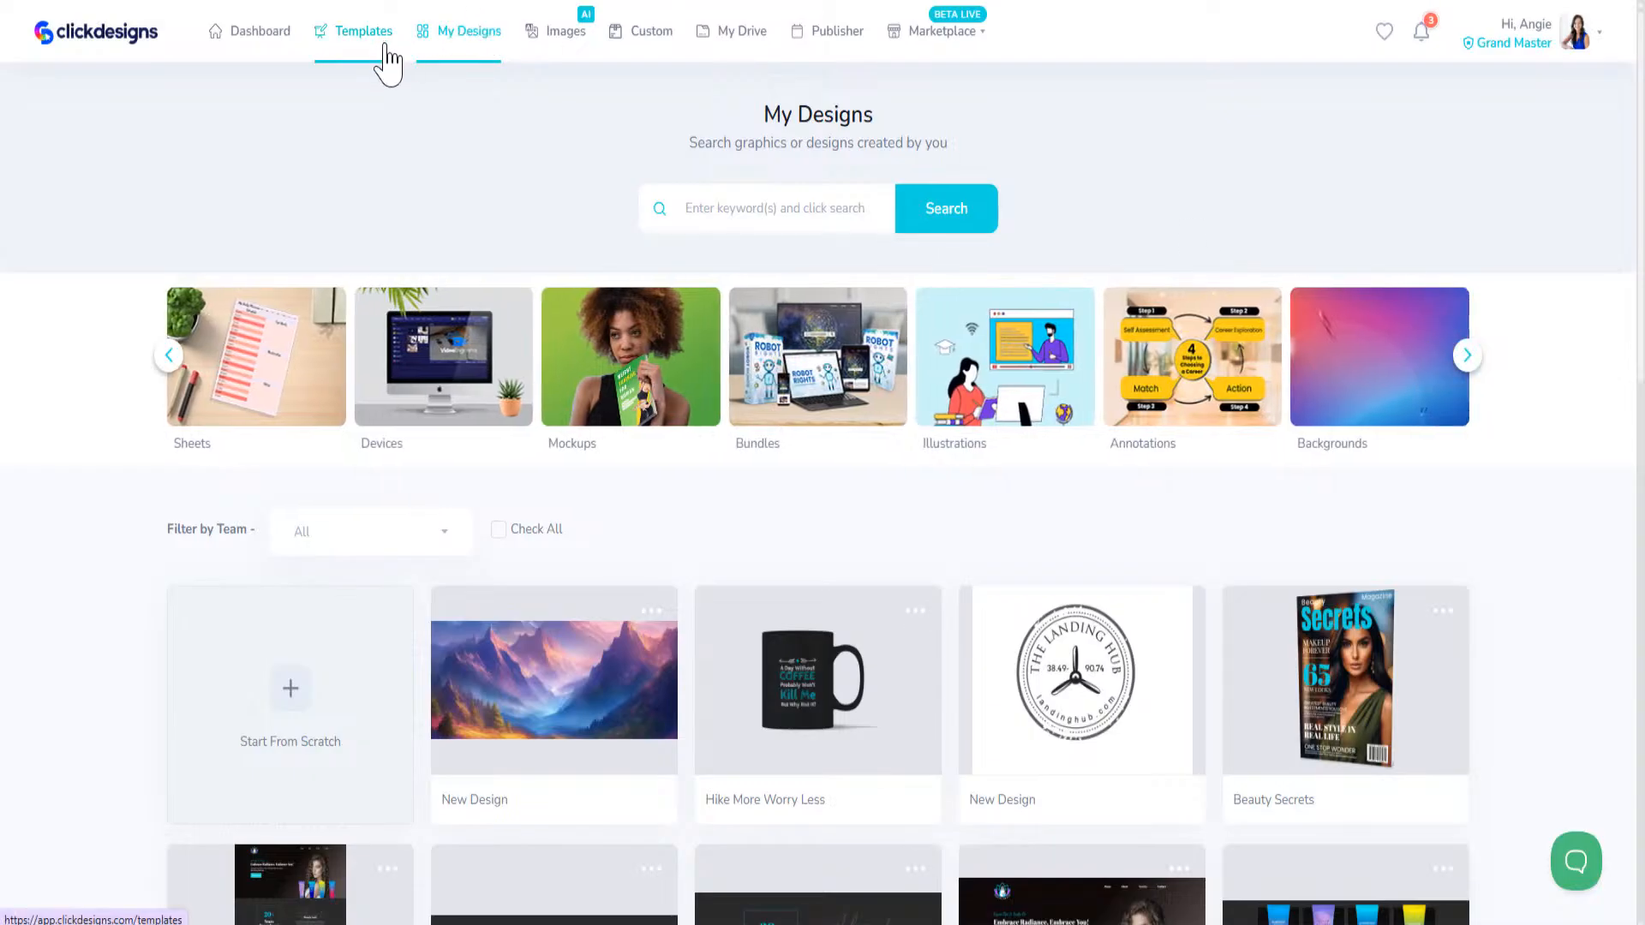
pyautogui.click(386, 47)
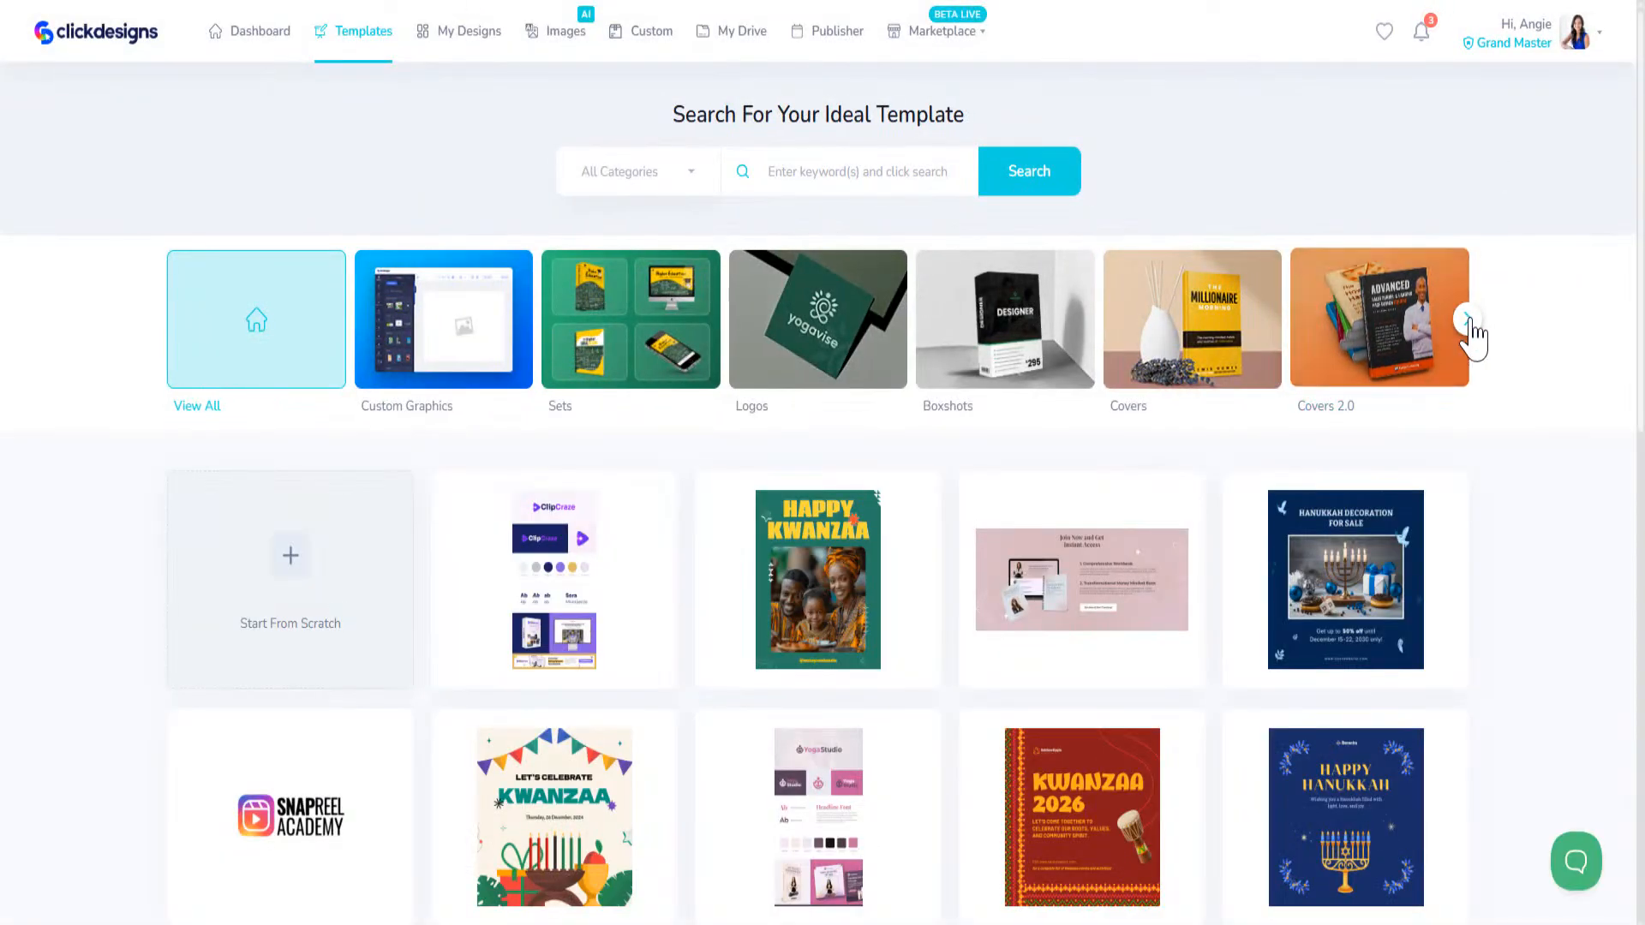
# Step: Filter the templates to mugs within the Beverages section of the Packaging category
pyautogui.click(1466, 319)
pyautogui.click(1466, 318)
pyautogui.click(1467, 319)
pyautogui.click(1467, 318)
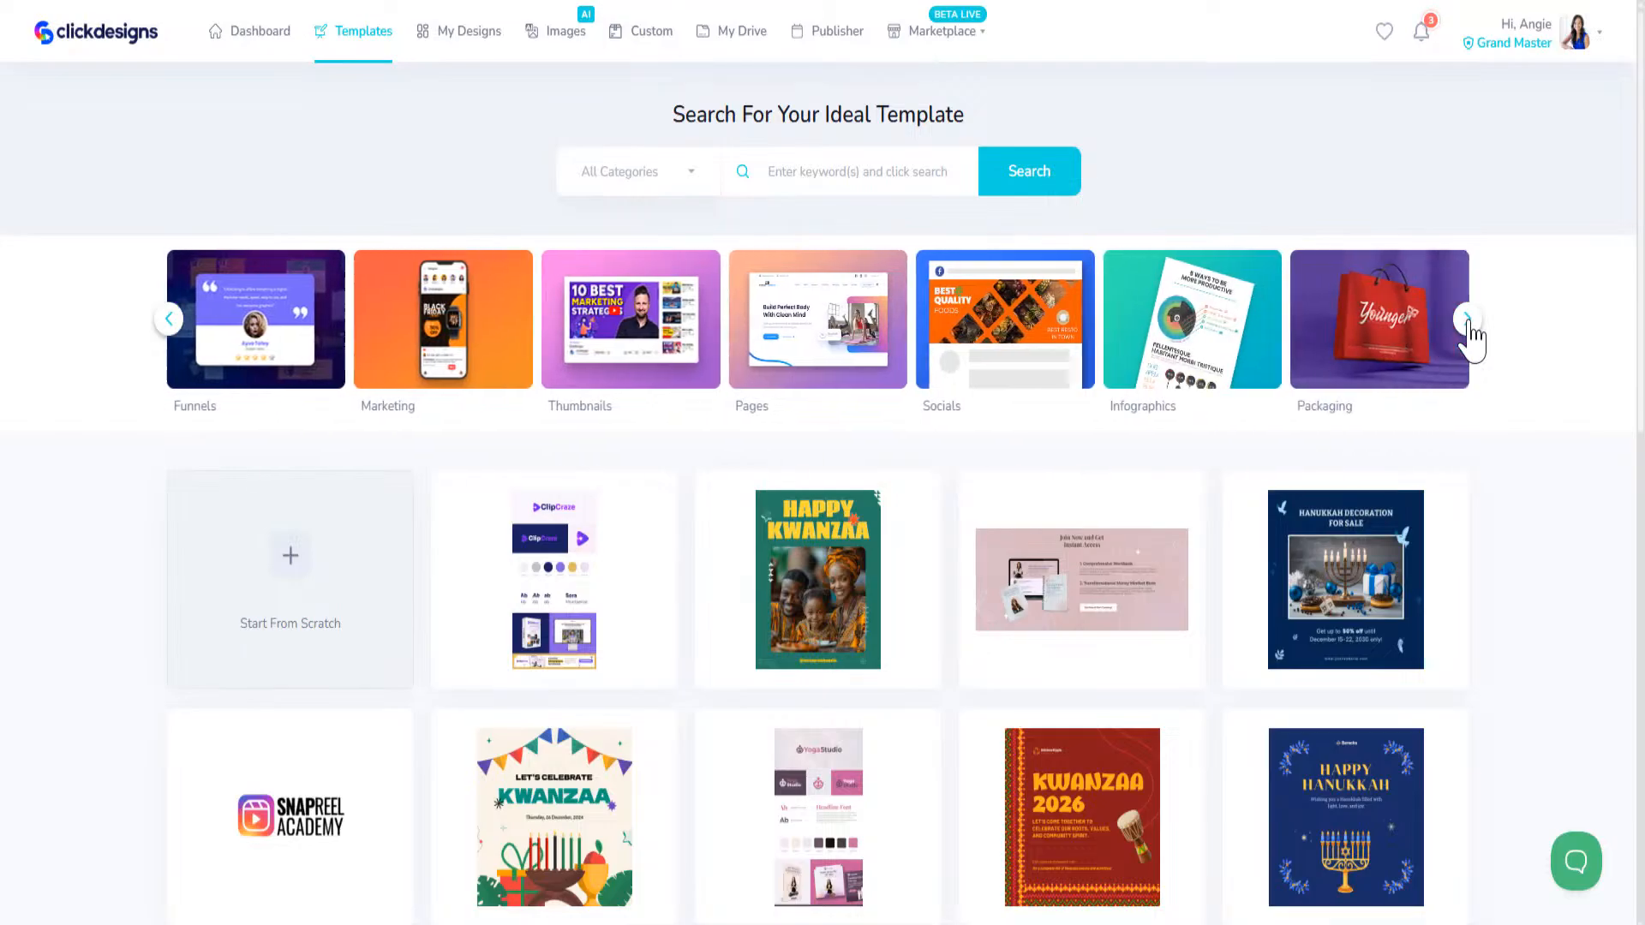
pyautogui.click(1387, 330)
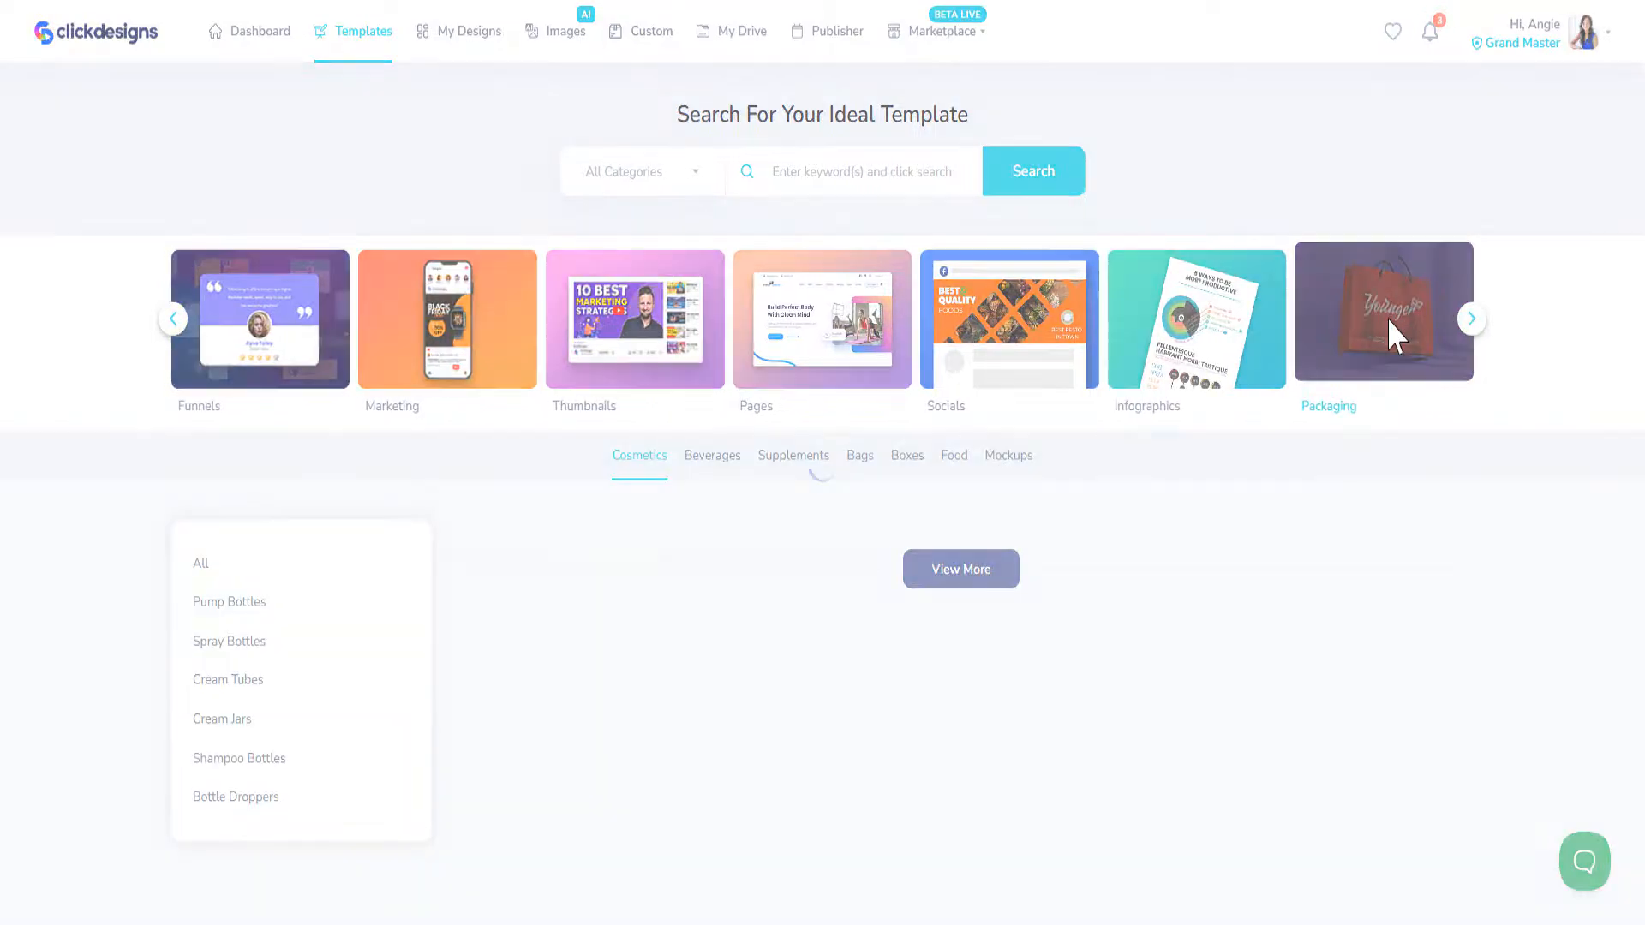
pyautogui.click(709, 456)
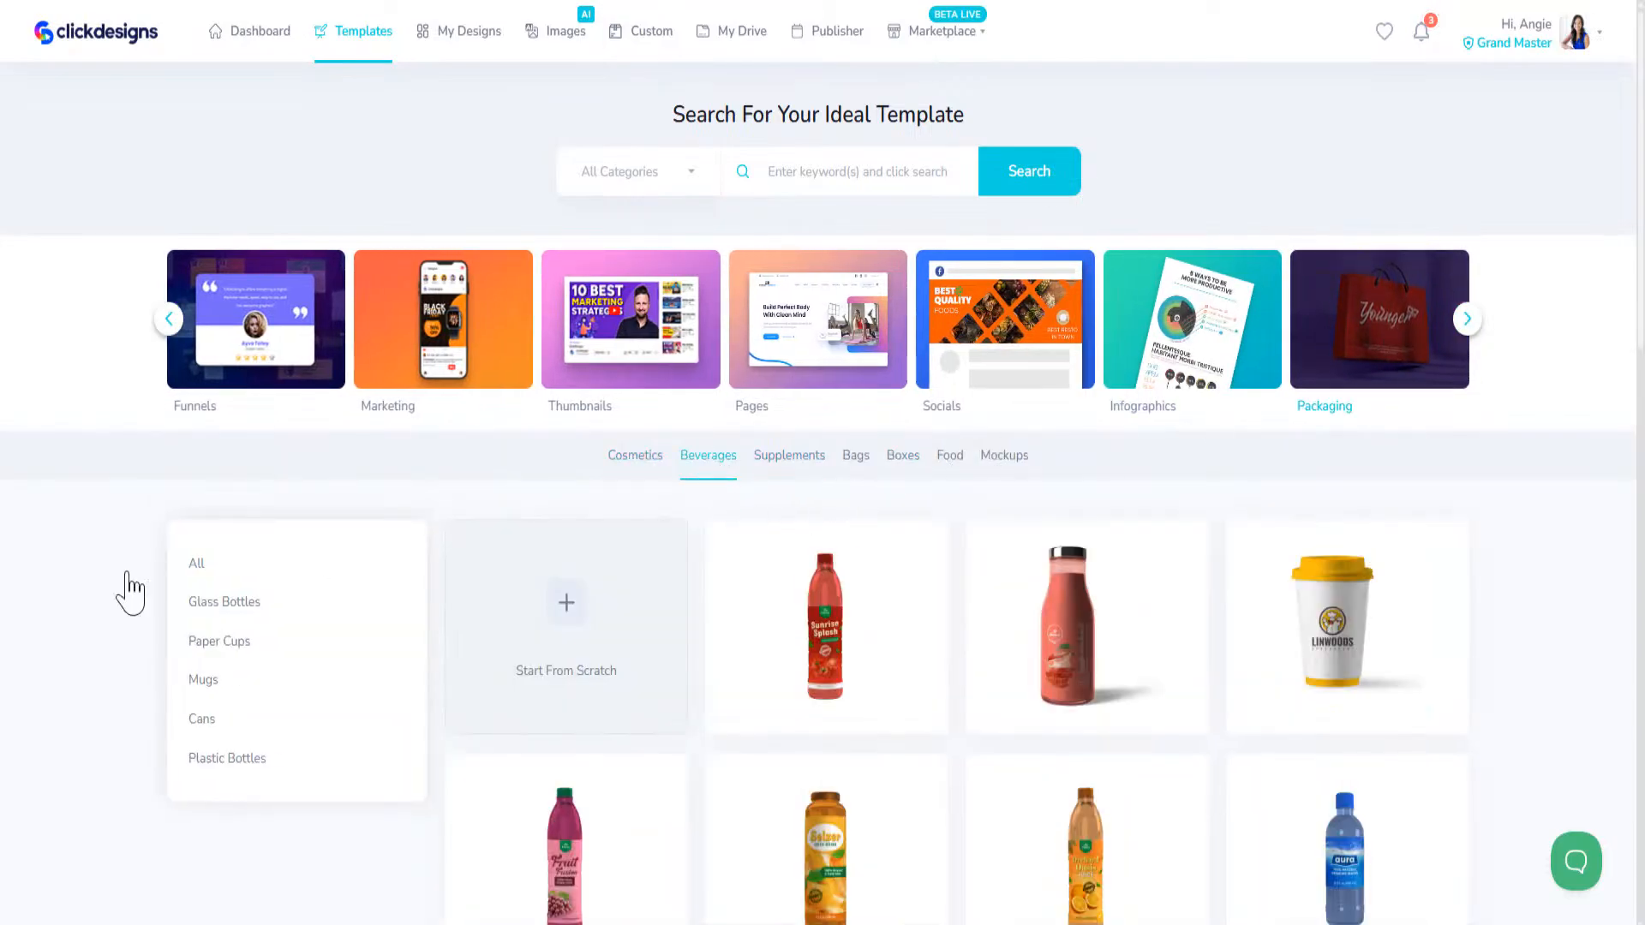
pyautogui.click(199, 690)
# Step: Open the "Good Morning Beautiful" mug template and start editing its front image
pyautogui.scroll(-5, 671, 642)
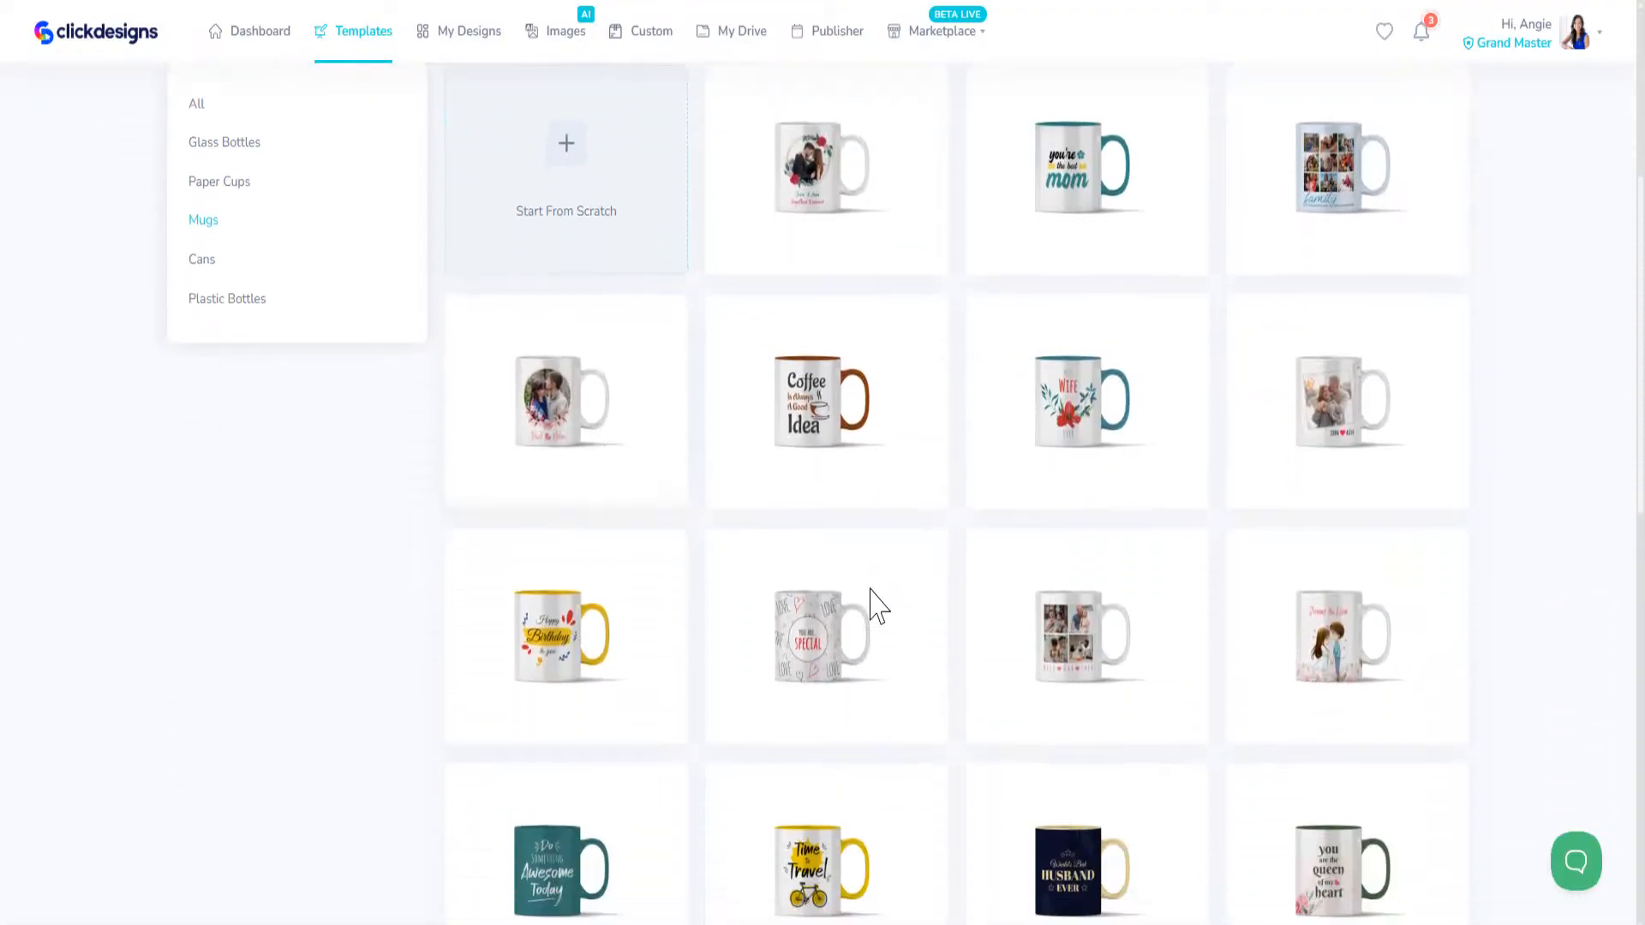
pyautogui.scroll(-6, 840, 607)
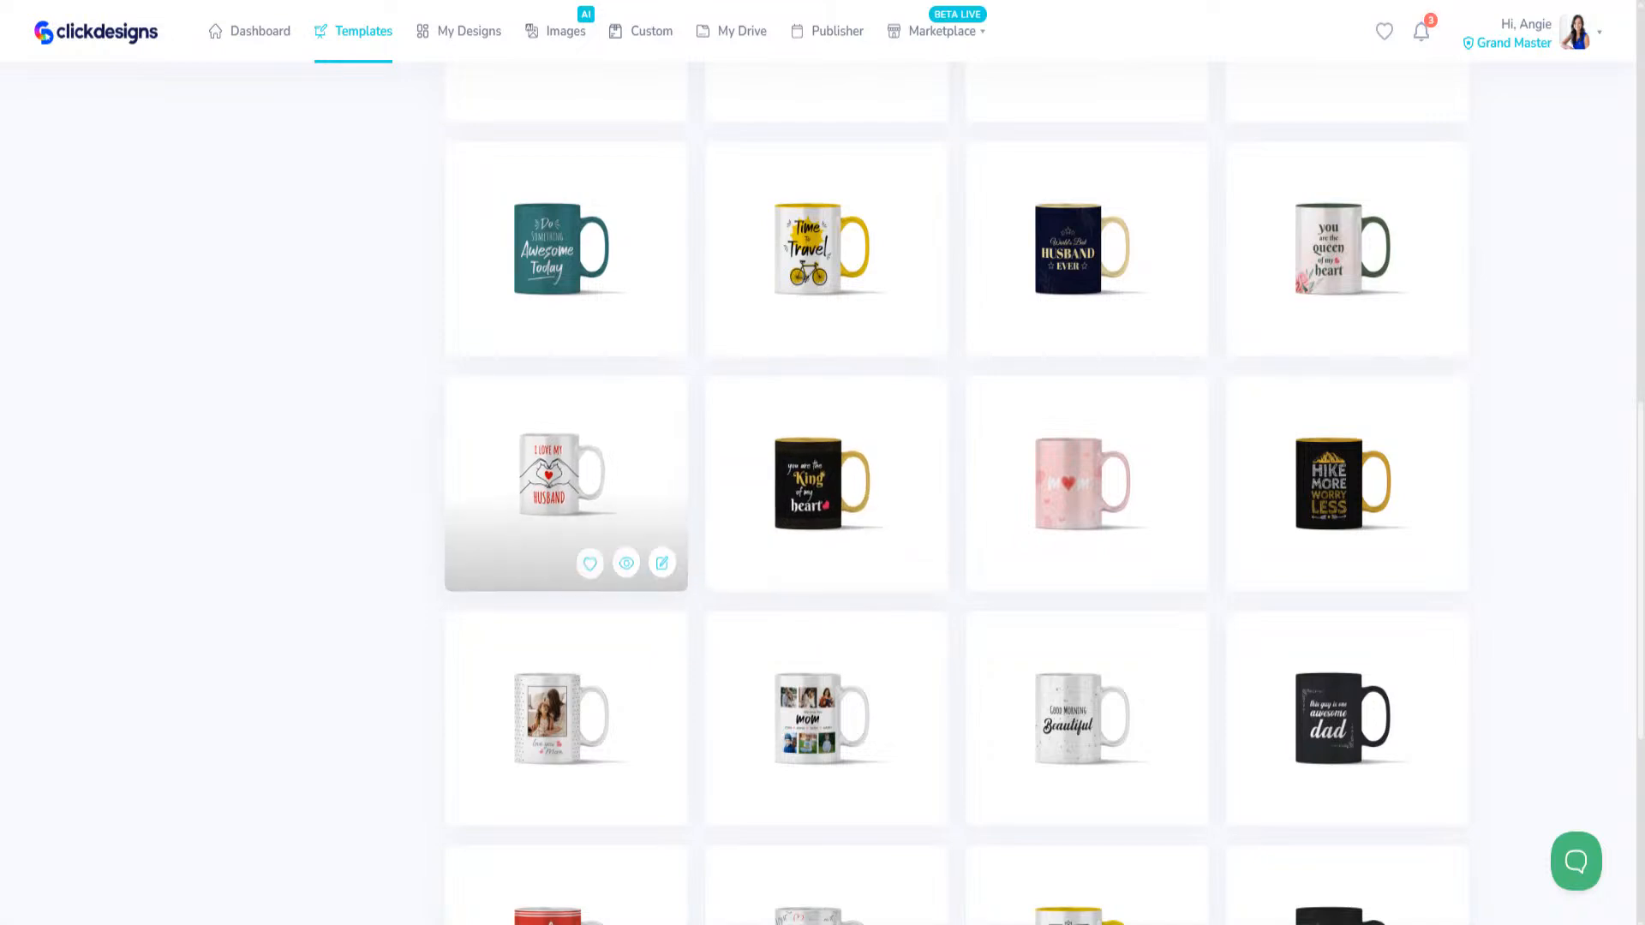
pyautogui.scroll(-5, 1417, 671)
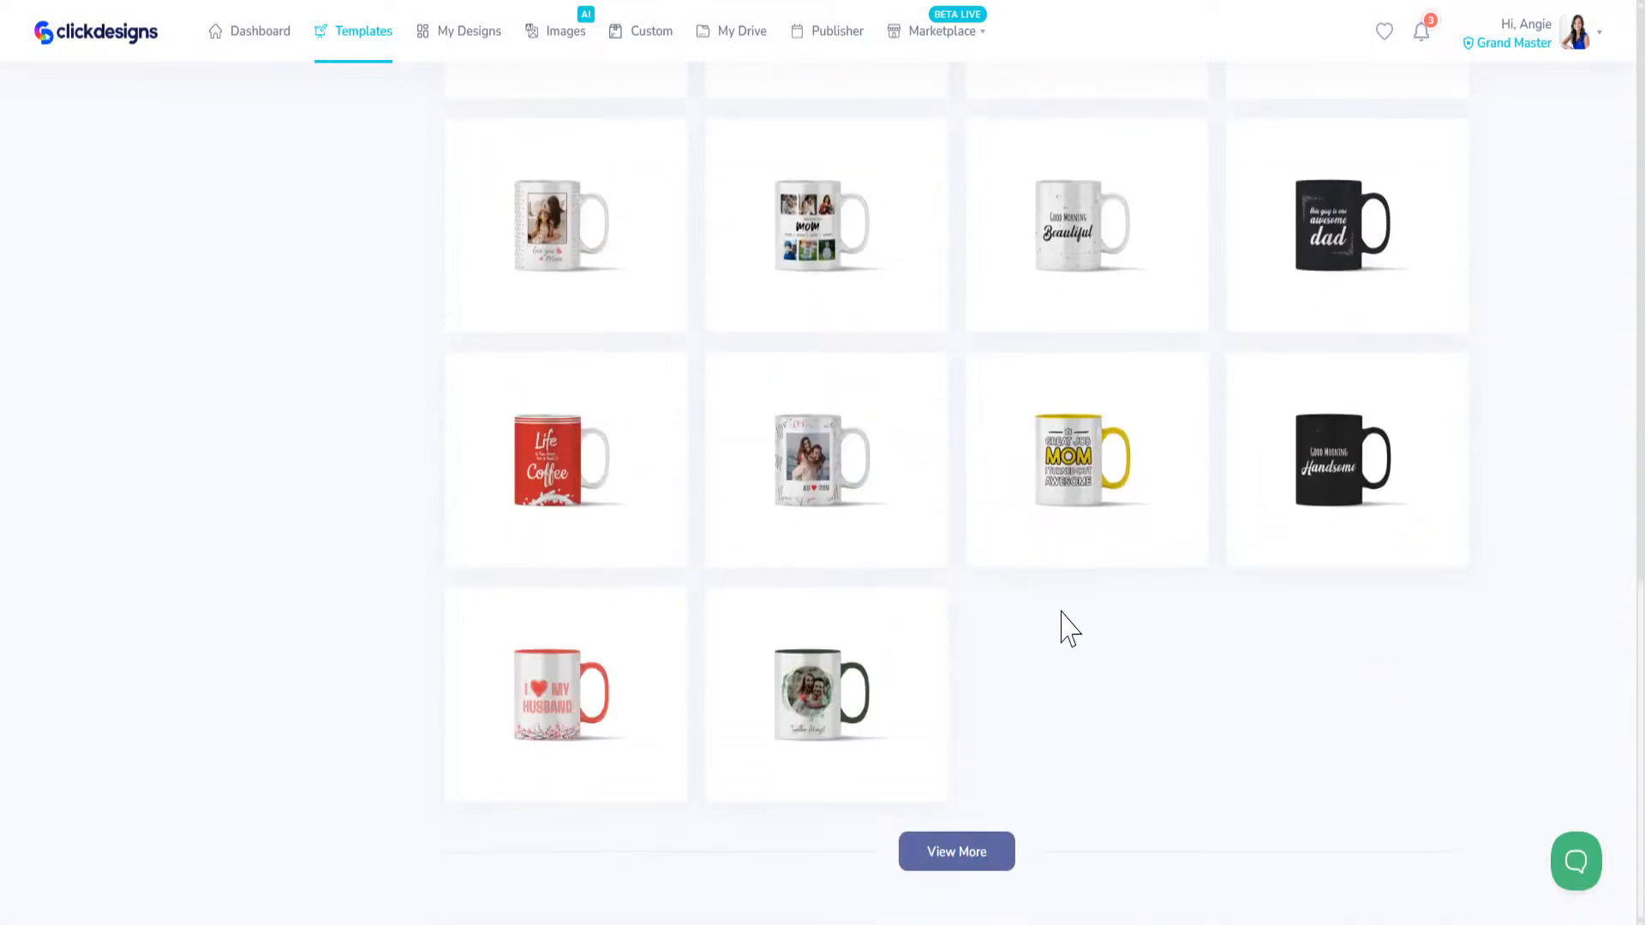
pyautogui.scroll(5, 1063, 630)
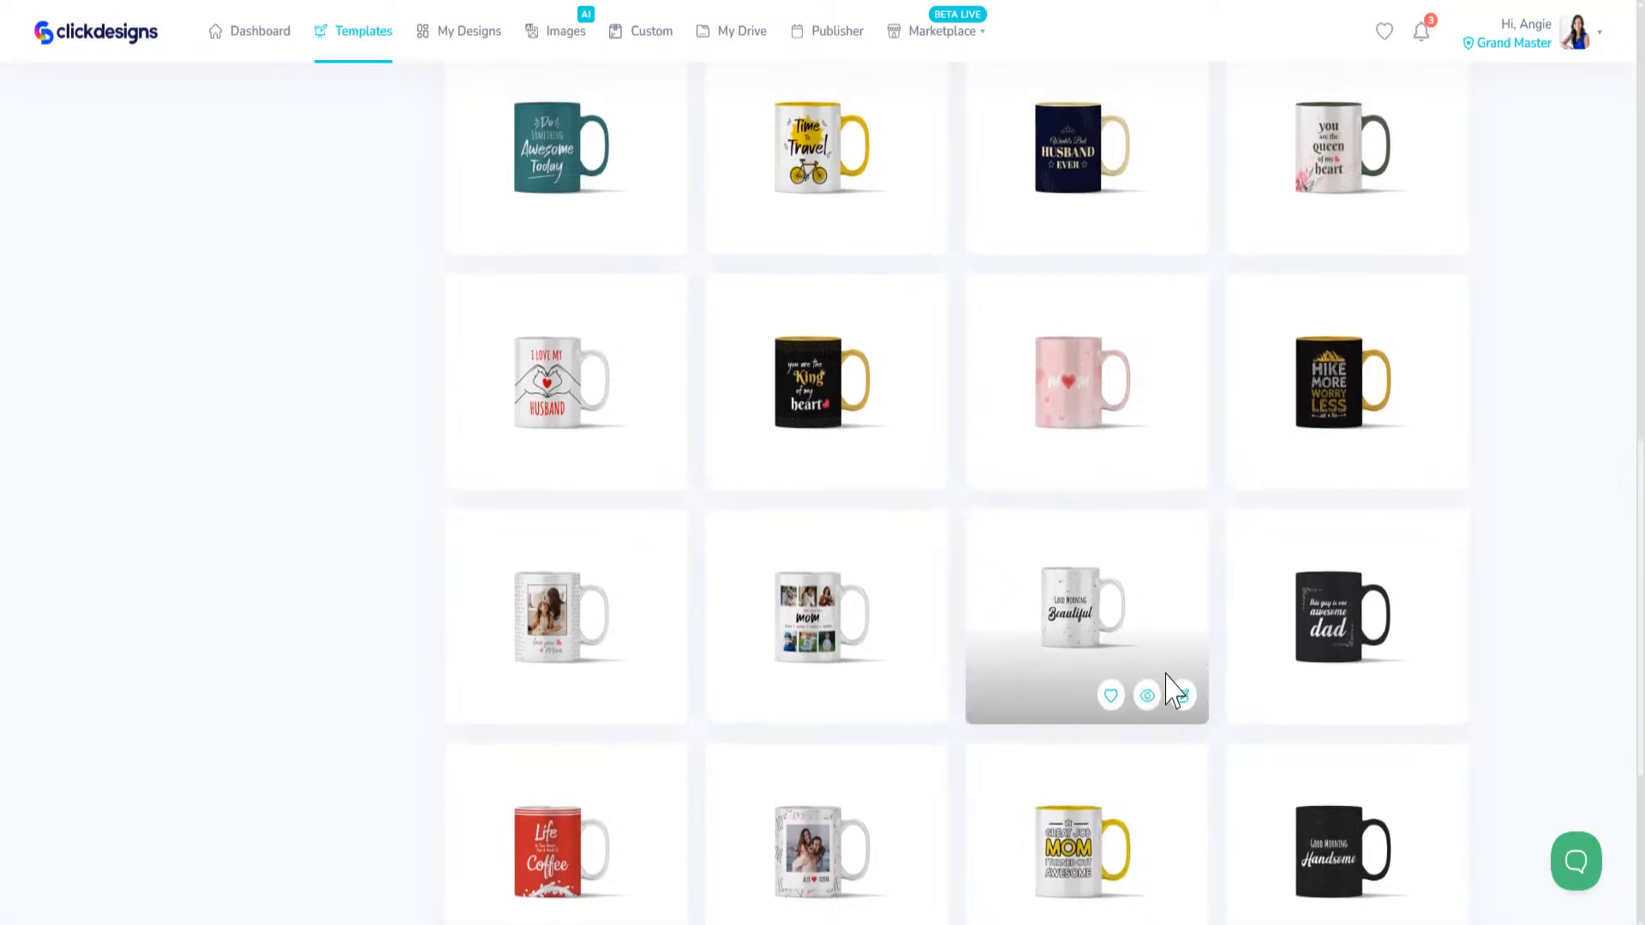
pyautogui.click(1182, 699)
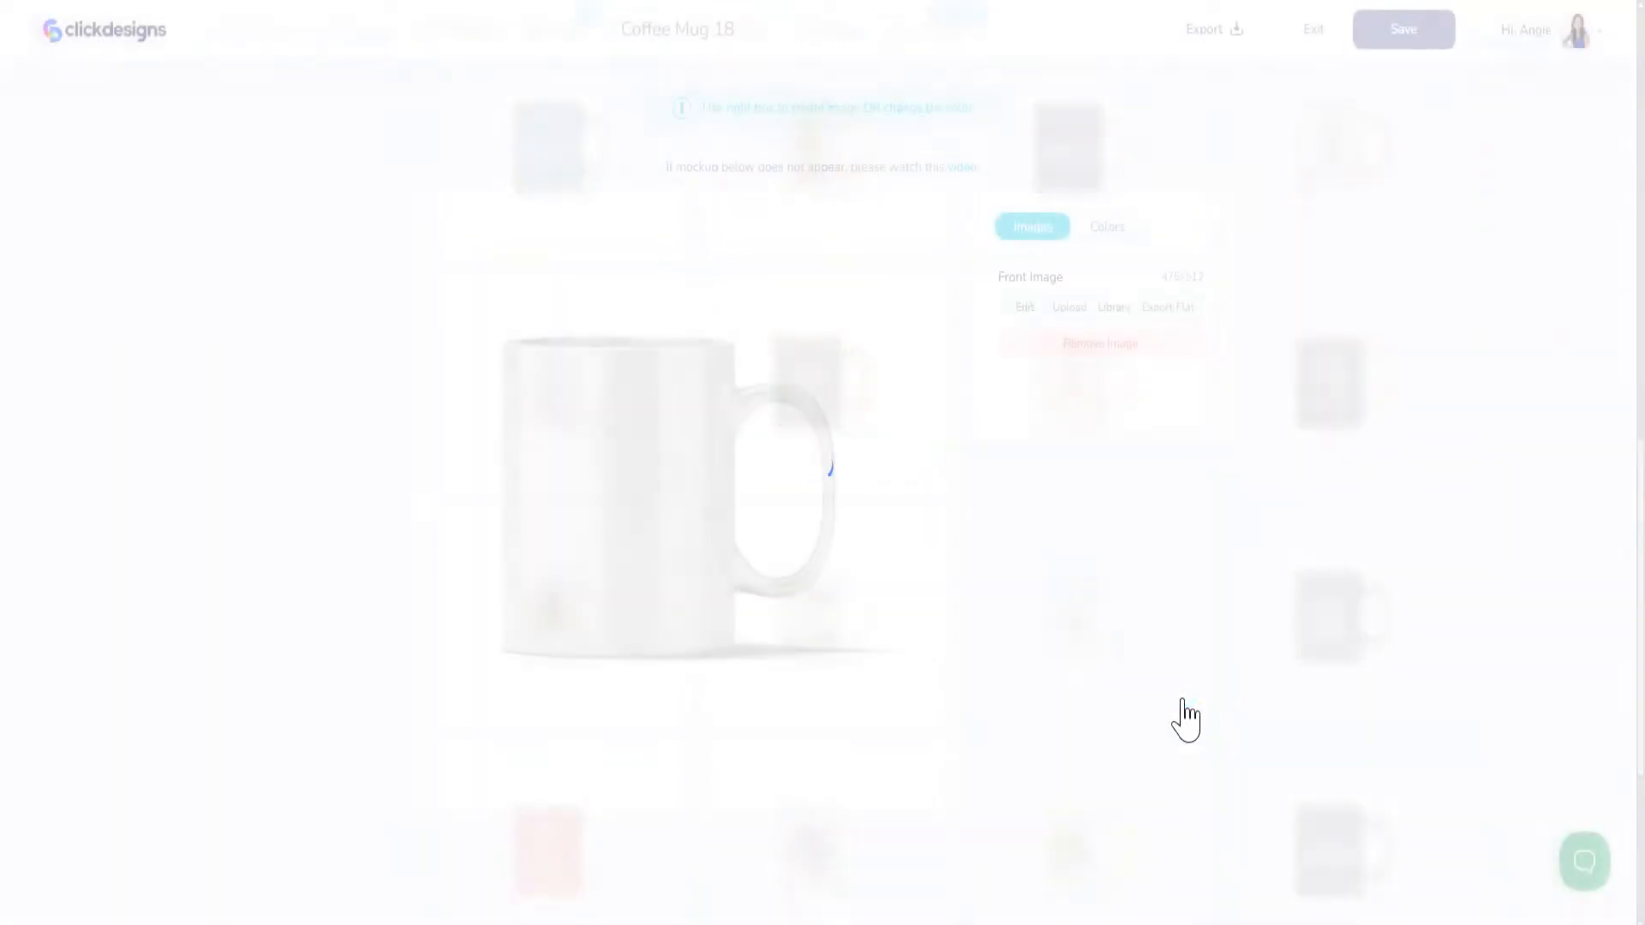
pyautogui.click(1024, 309)
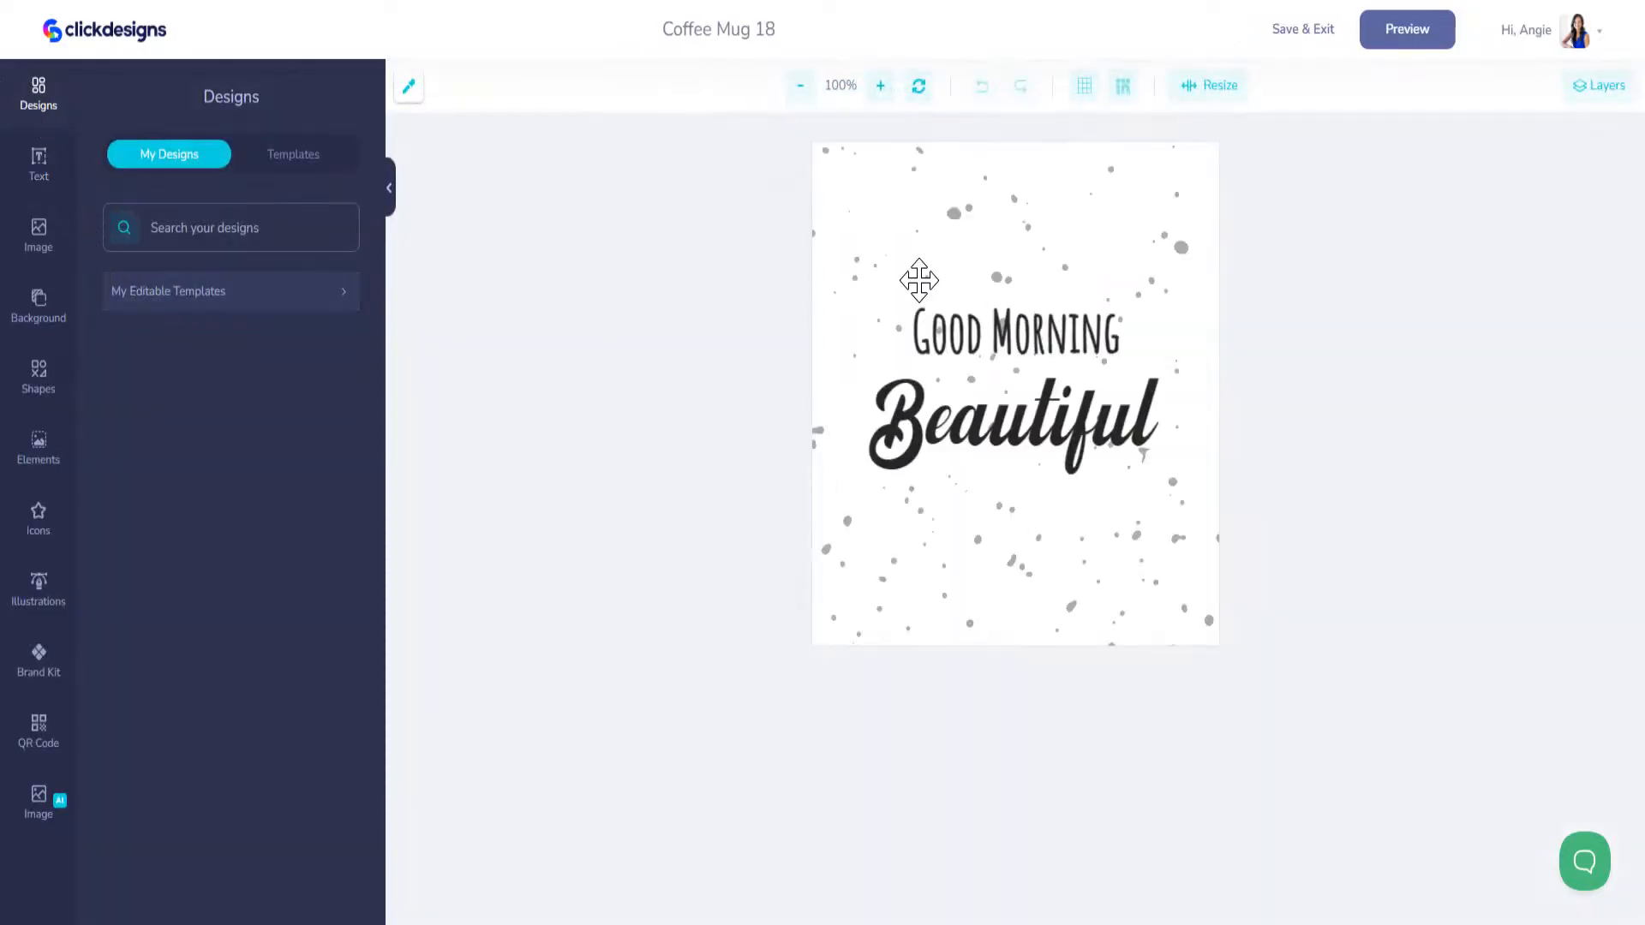
# Step: Delete the "Good Morning" and "Beautiful" texts and the speckled background image from the mug design
pyautogui.click(938, 312)
pyautogui.press('Delete')
pyautogui.click(962, 393)
pyautogui.press('Delete')
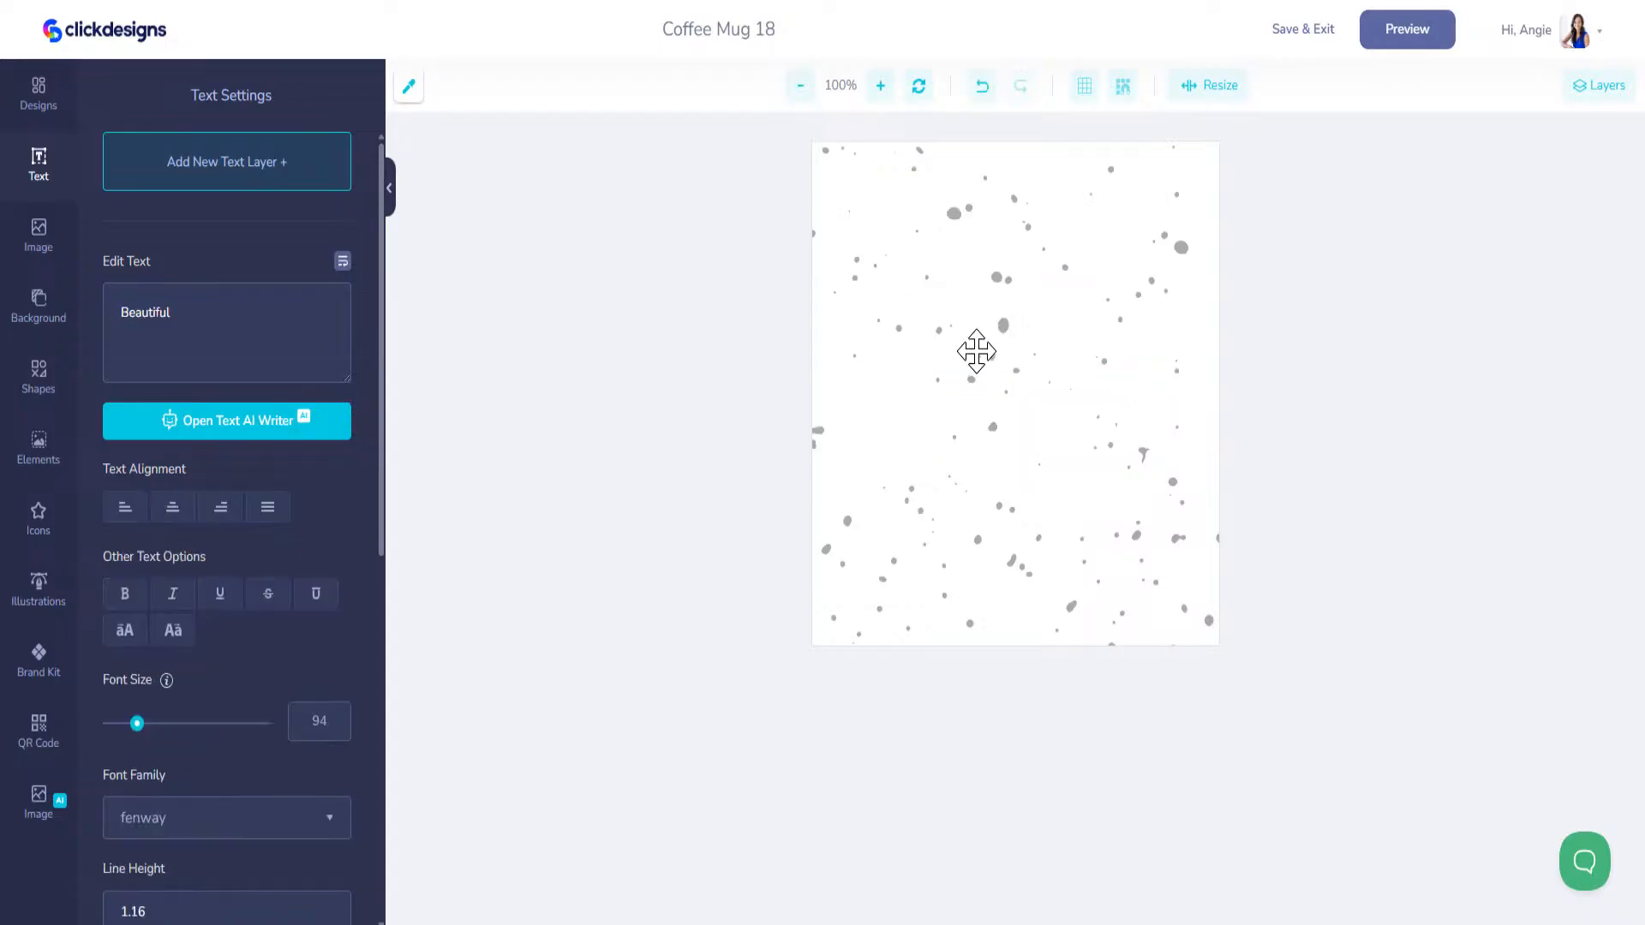
pyautogui.click(998, 312)
pyautogui.press('Delete')
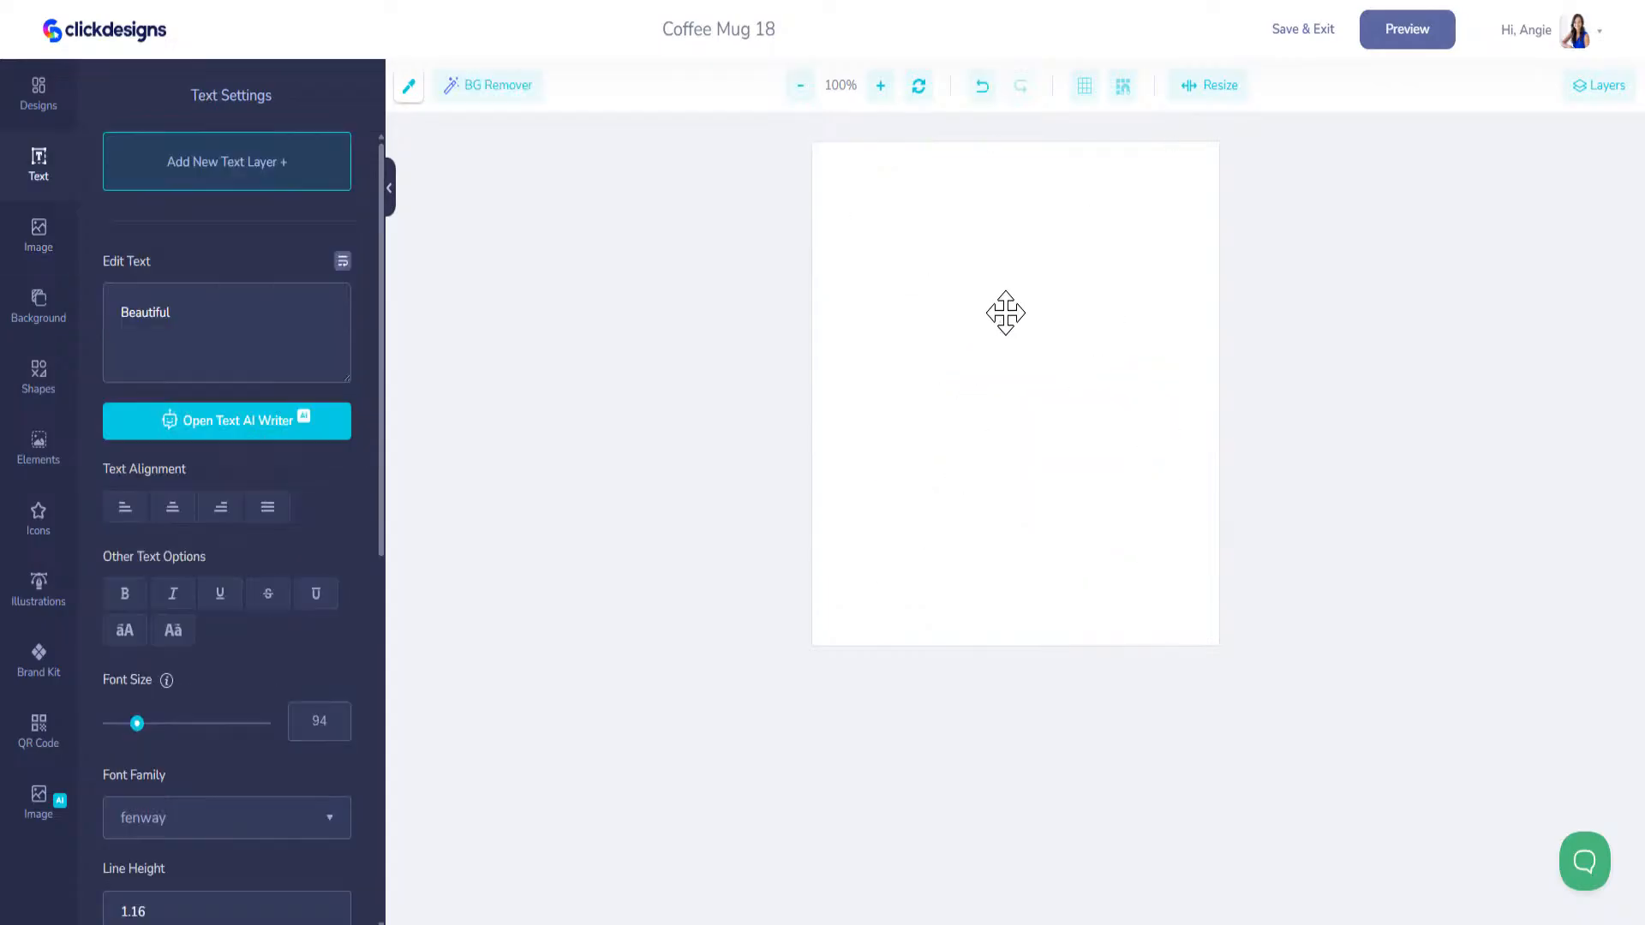
# Step: Insert the saved mountain graphic from Custom Graphics, then enlarge and position it to cover the whole mug canvas
pyautogui.click(49, 103)
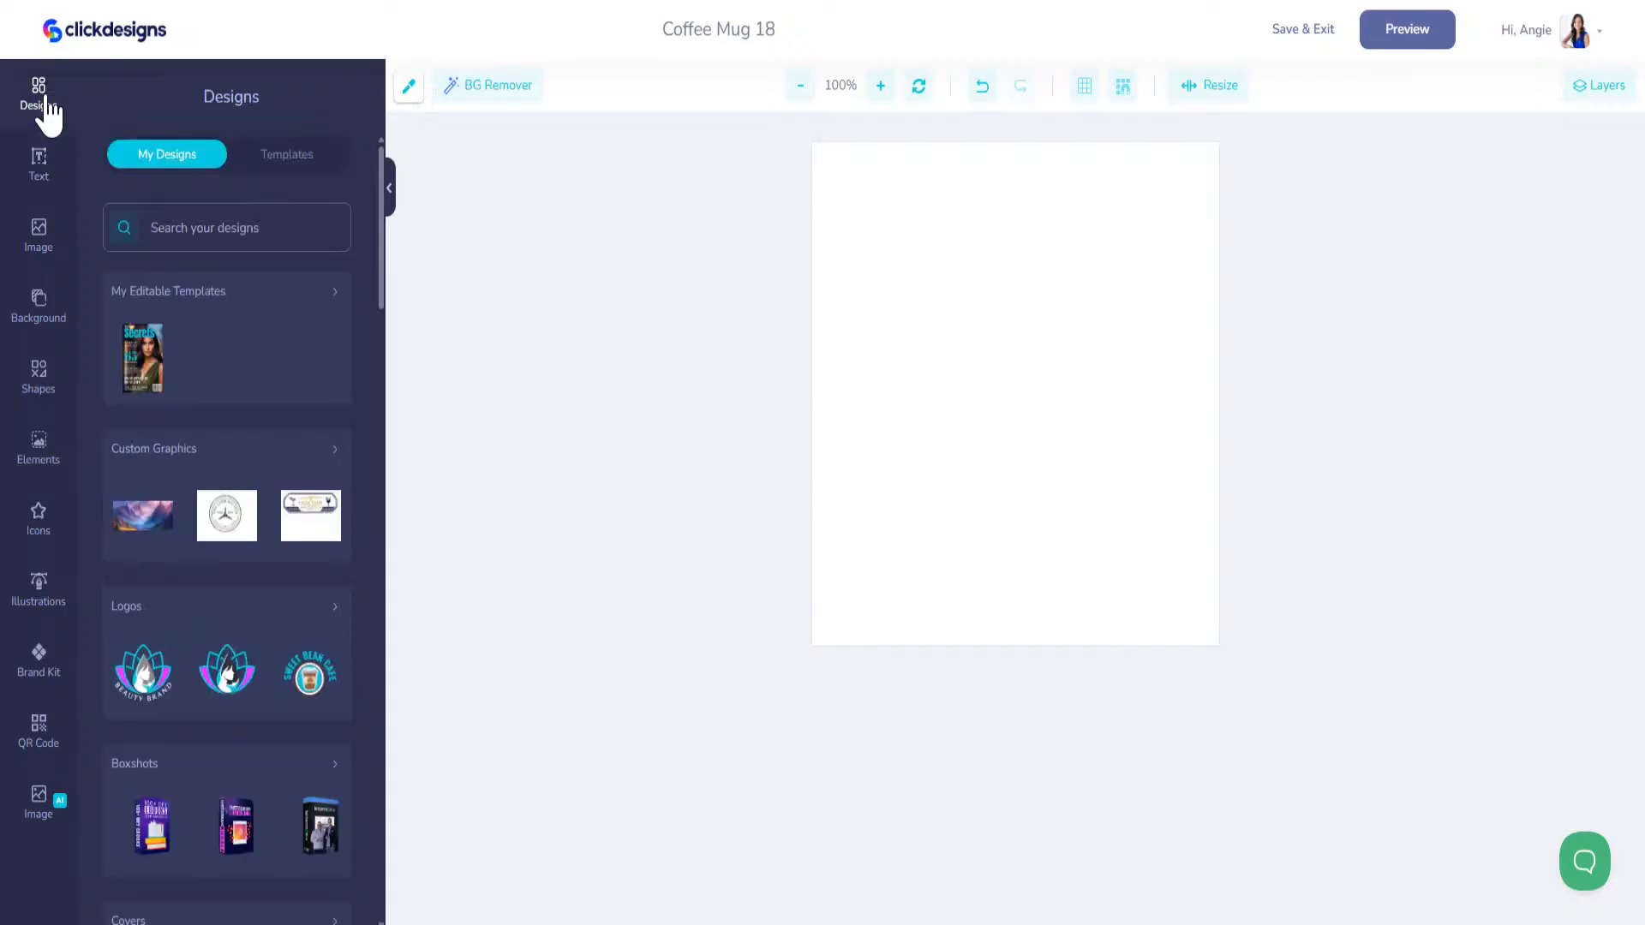
pyautogui.click(143, 535)
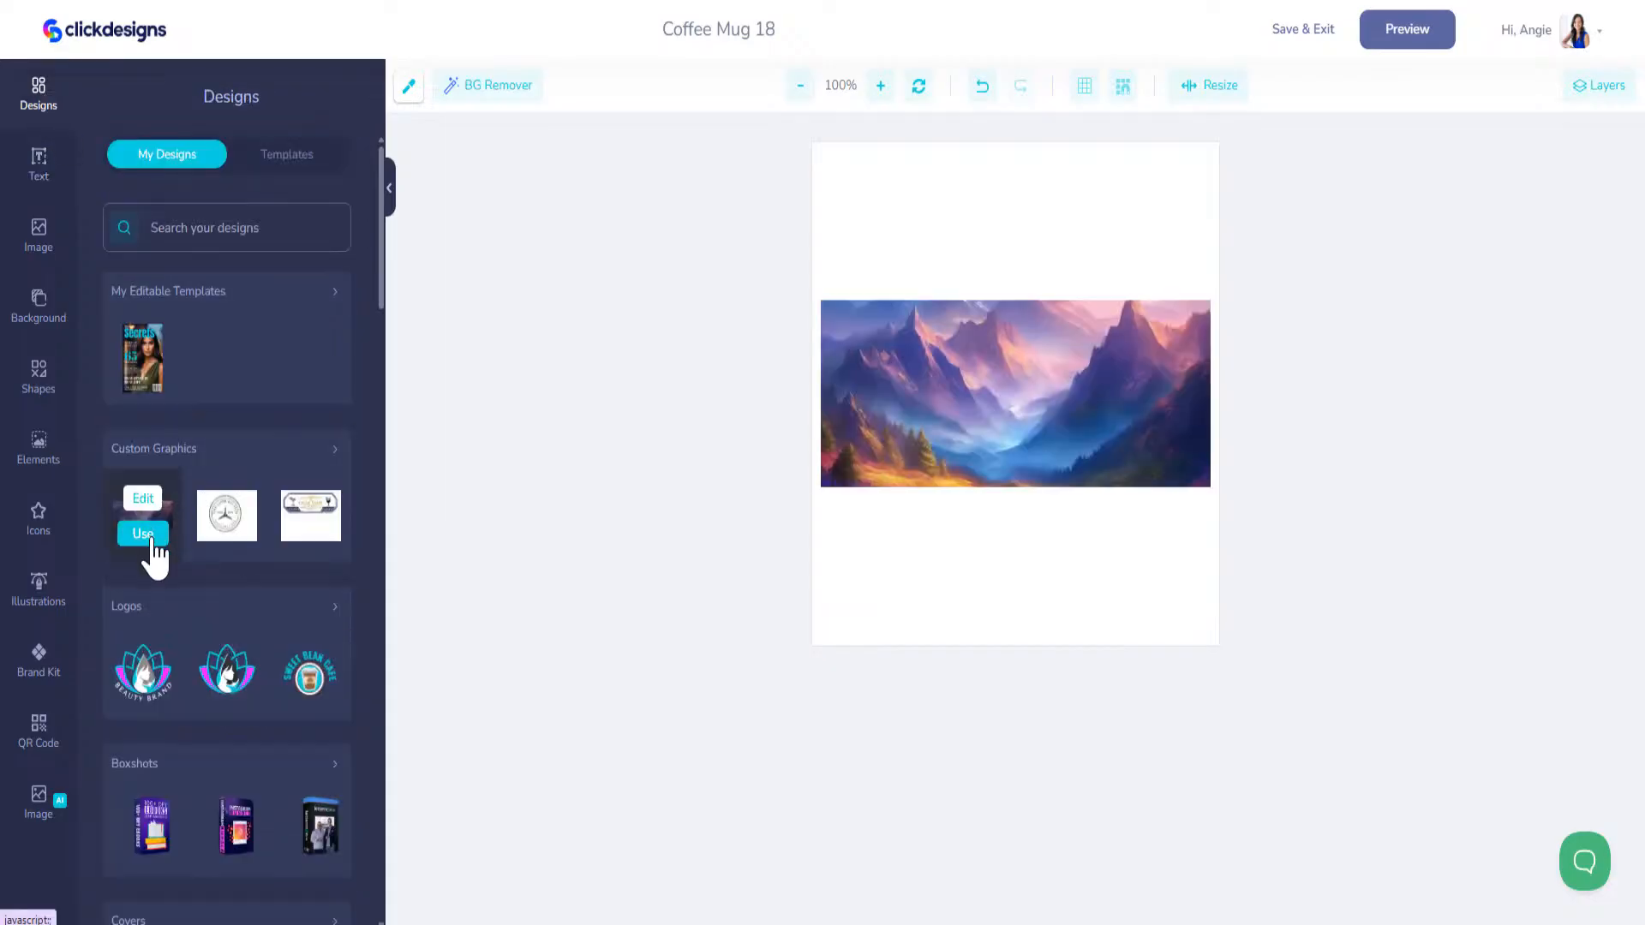
pyautogui.moveTo(965, 374); pyautogui.dragTo(934, 250)
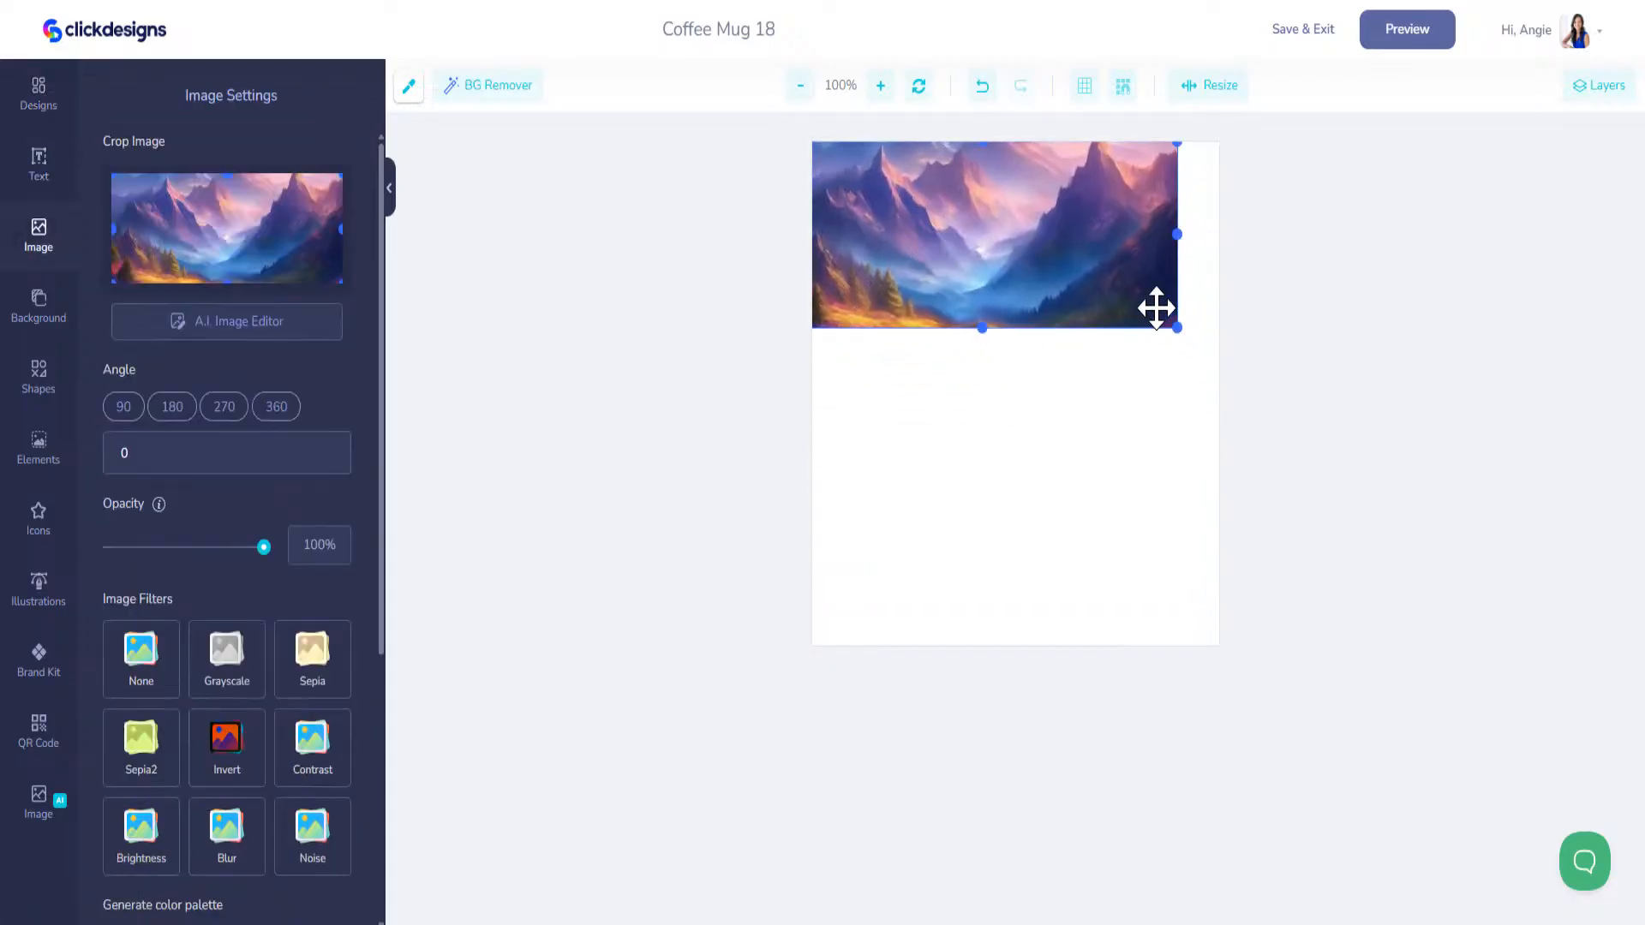
pyautogui.moveTo(1180, 332); pyautogui.dragTo(1643, 833)
pyautogui.moveTo(1131, 403)
pyautogui.mouseDown()
pyautogui.moveTo(1131, 437)
pyautogui.moveTo(1131, 400)
pyautogui.mouseUp()
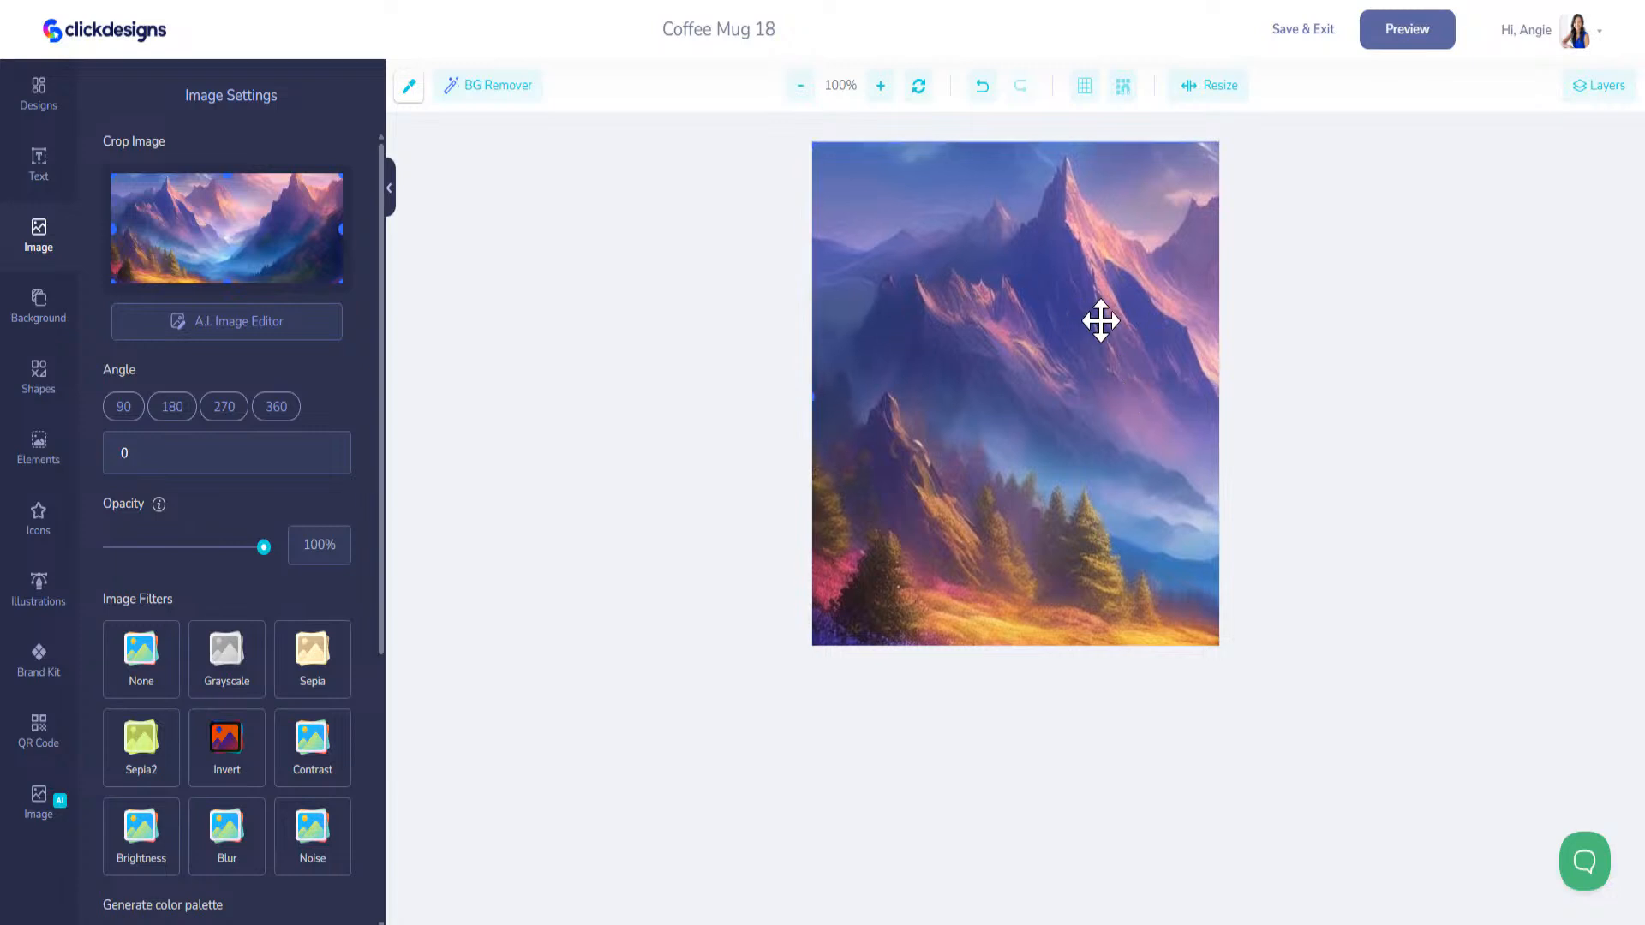
# Step: Show the layer list, duplicate the mountain image layer, and align the copy over the original
pyautogui.click(1595, 86)
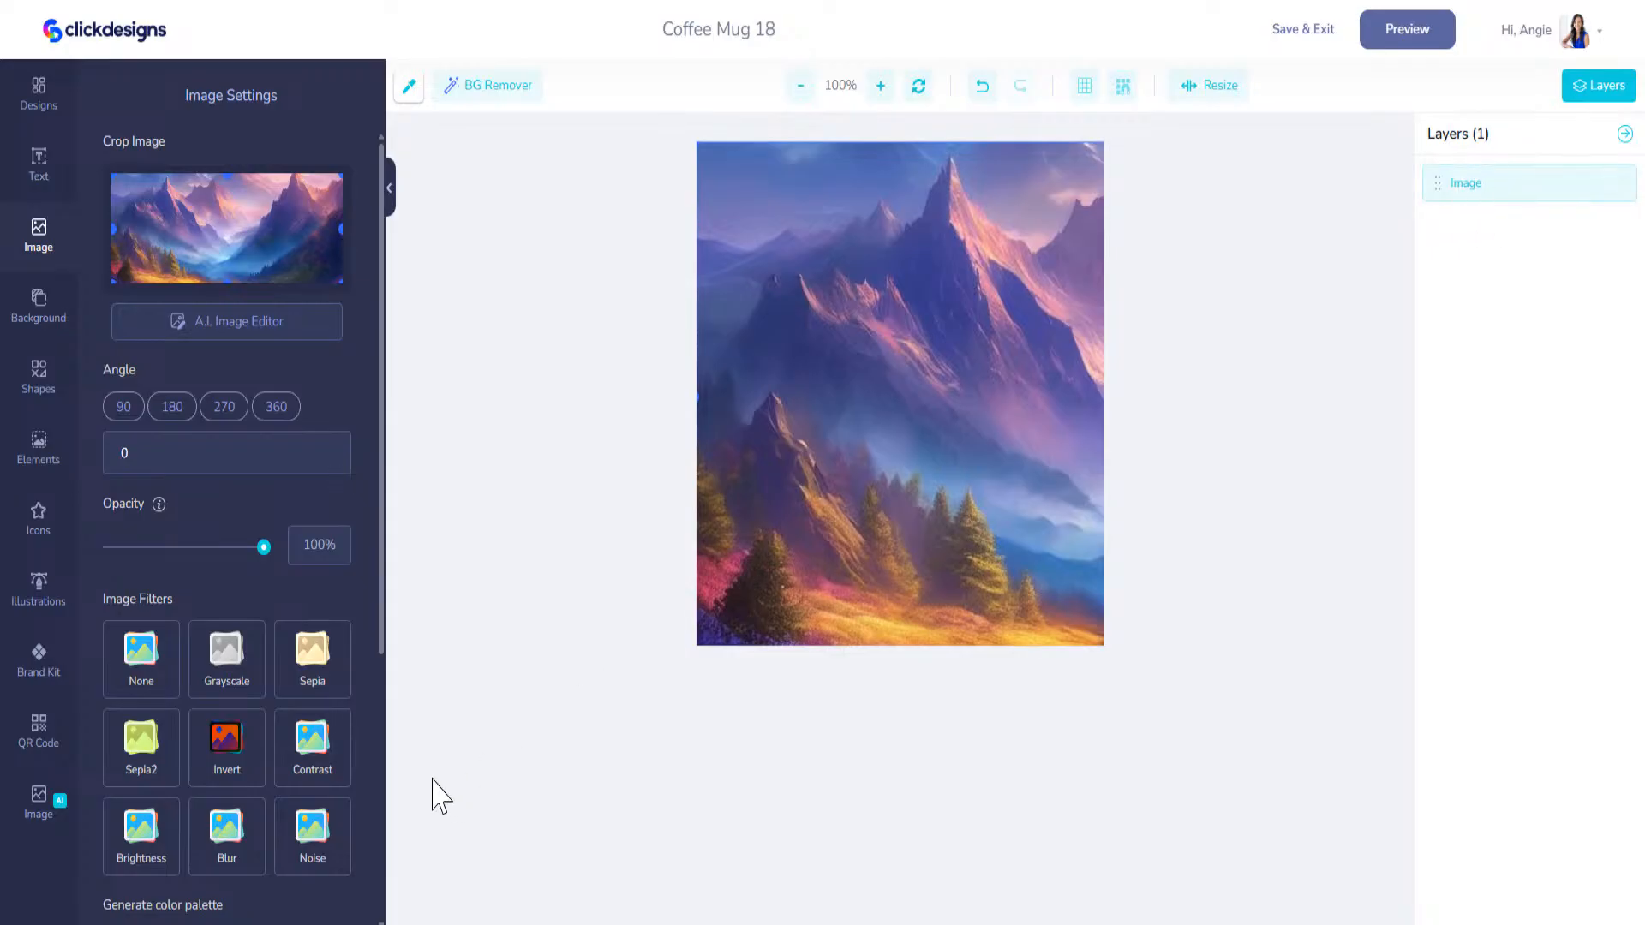
pyautogui.scroll(-5, 317, 677)
pyautogui.click(316, 778)
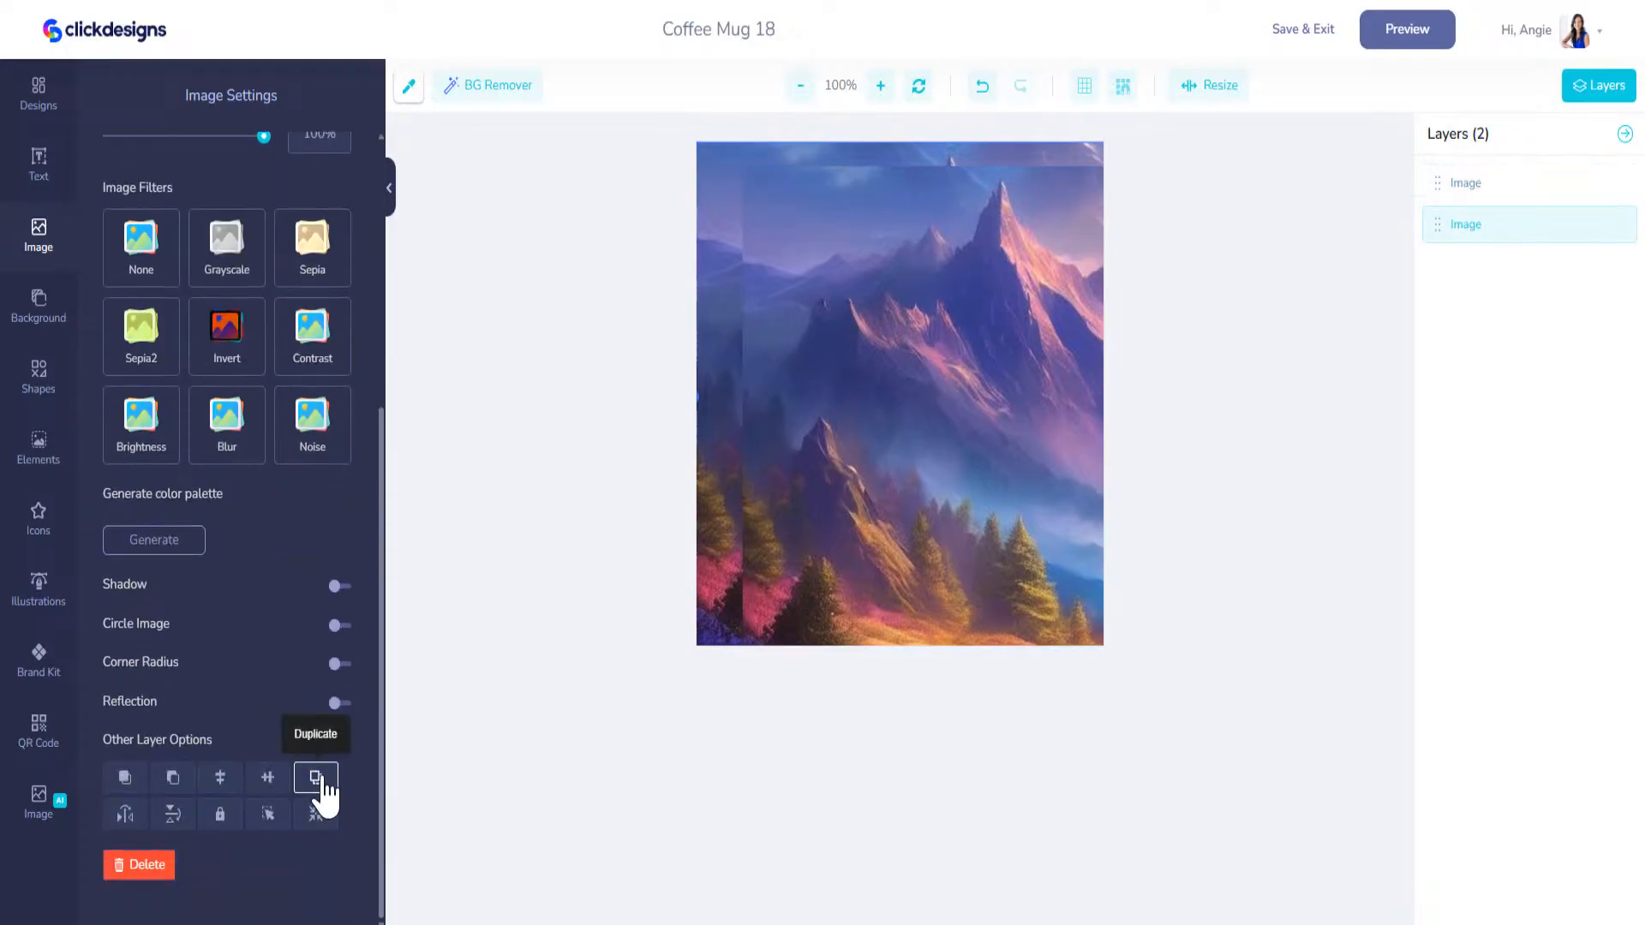
pyautogui.moveTo(958, 316); pyautogui.dragTo(809, 325)
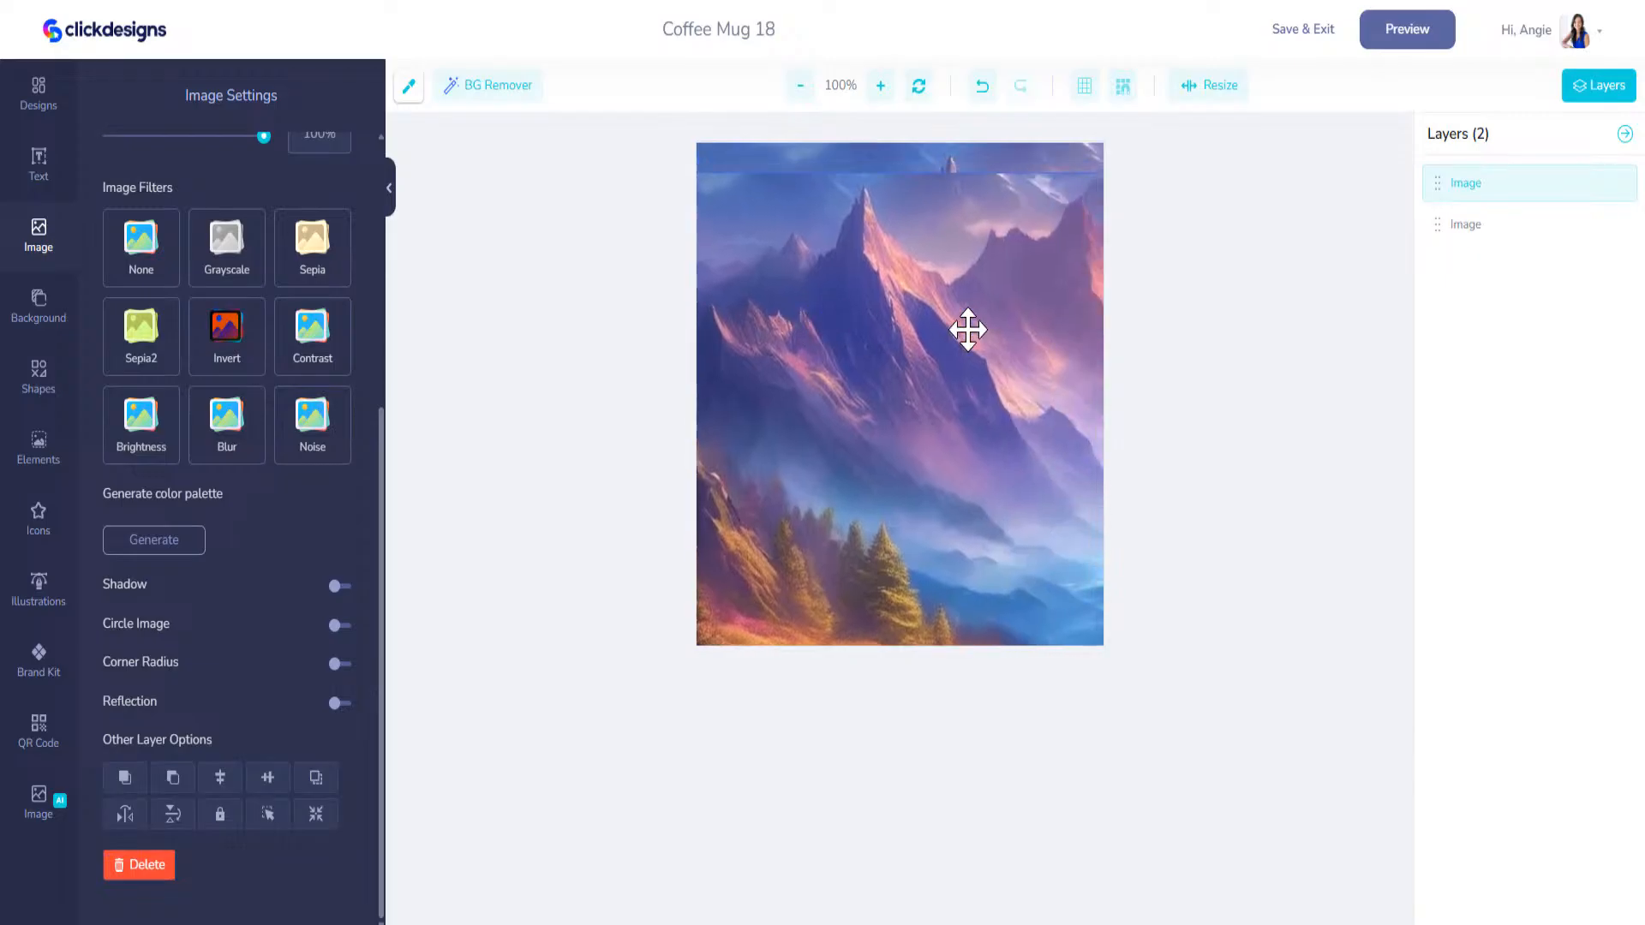
pyautogui.moveTo(1004, 333); pyautogui.dragTo(1081, 310)
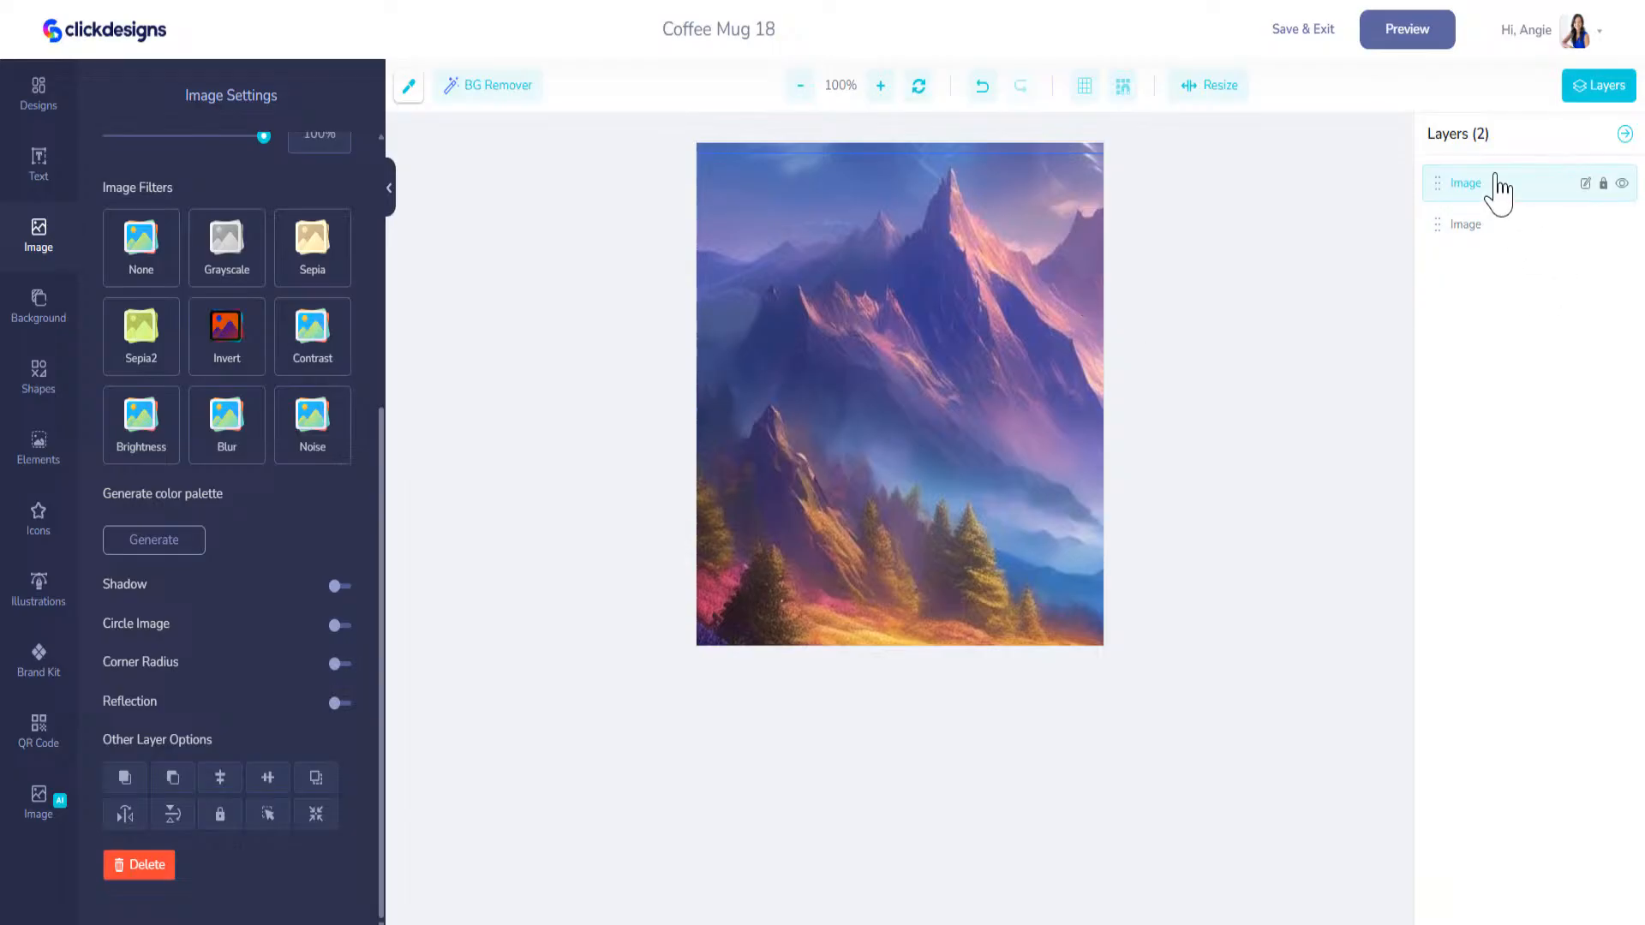
# Step: With the top layer temporarily hidden, shift the lower image to its central valley, then reposition the top image to cover the canvas
pyautogui.click(1487, 230)
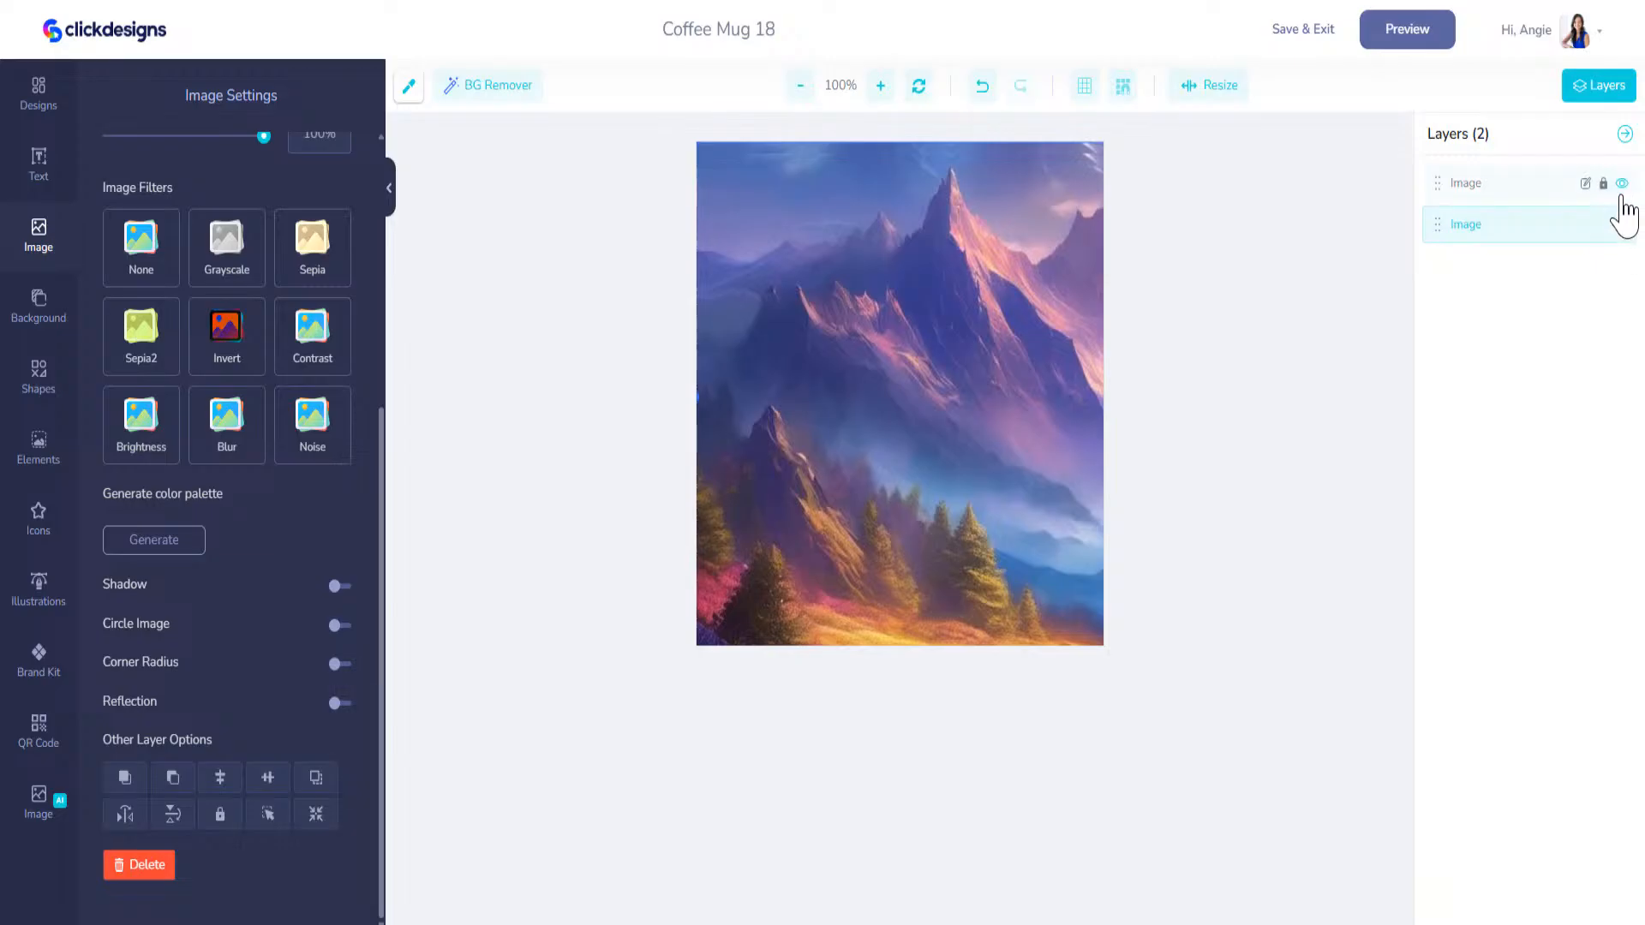
pyautogui.click(1621, 184)
pyautogui.moveTo(997, 313); pyautogui.dragTo(784, 328)
pyautogui.moveTo(1021, 342); pyautogui.dragTo(873, 316)
pyautogui.click(1621, 183)
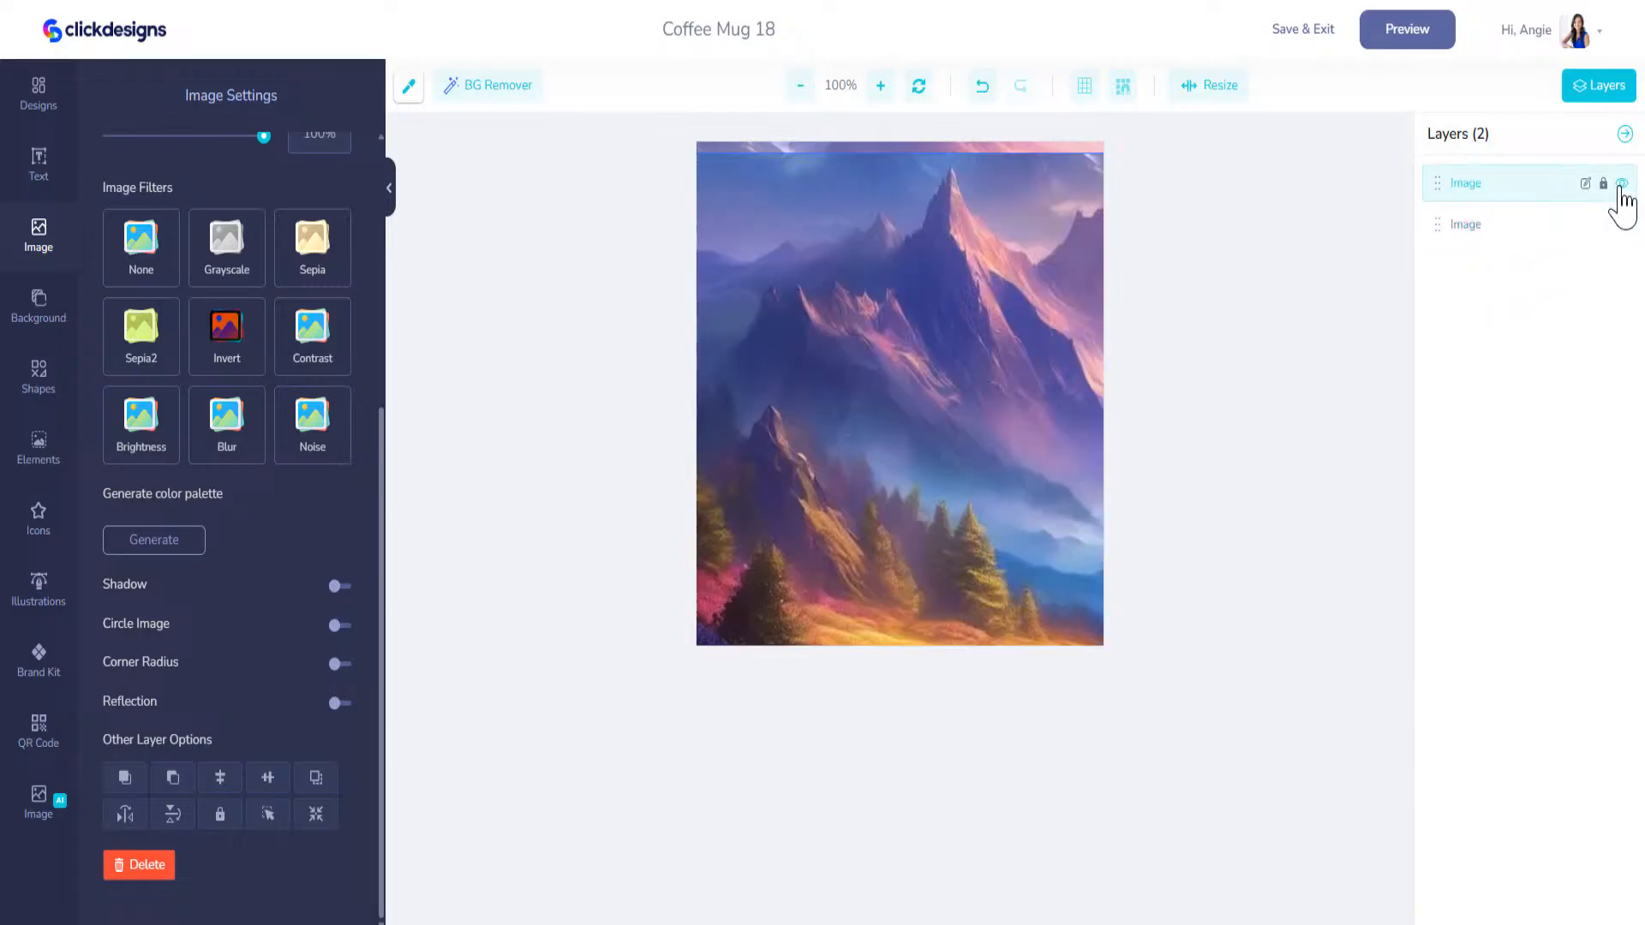
pyautogui.moveTo(1021, 334)
pyautogui.mouseDown()
pyautogui.moveTo(987, 319)
pyautogui.moveTo(1013, 320)
pyautogui.mouseUp()
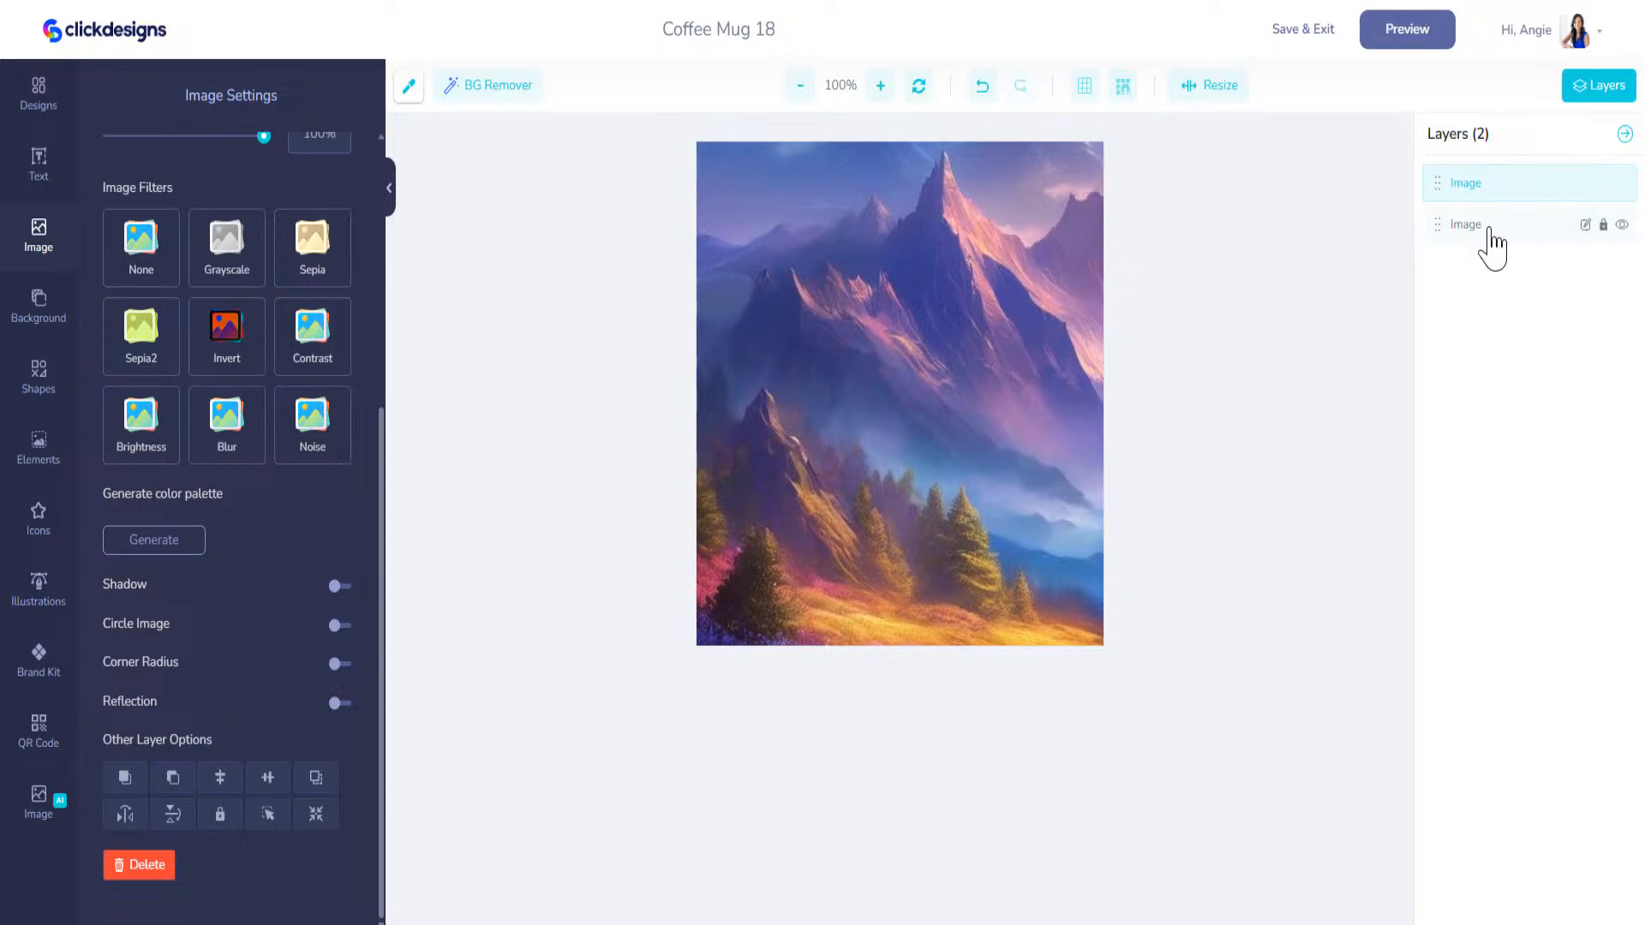
# Step: Toggle the top layer's visibility to compare both crops and shift the lower image slightly further left
pyautogui.click(1623, 185)
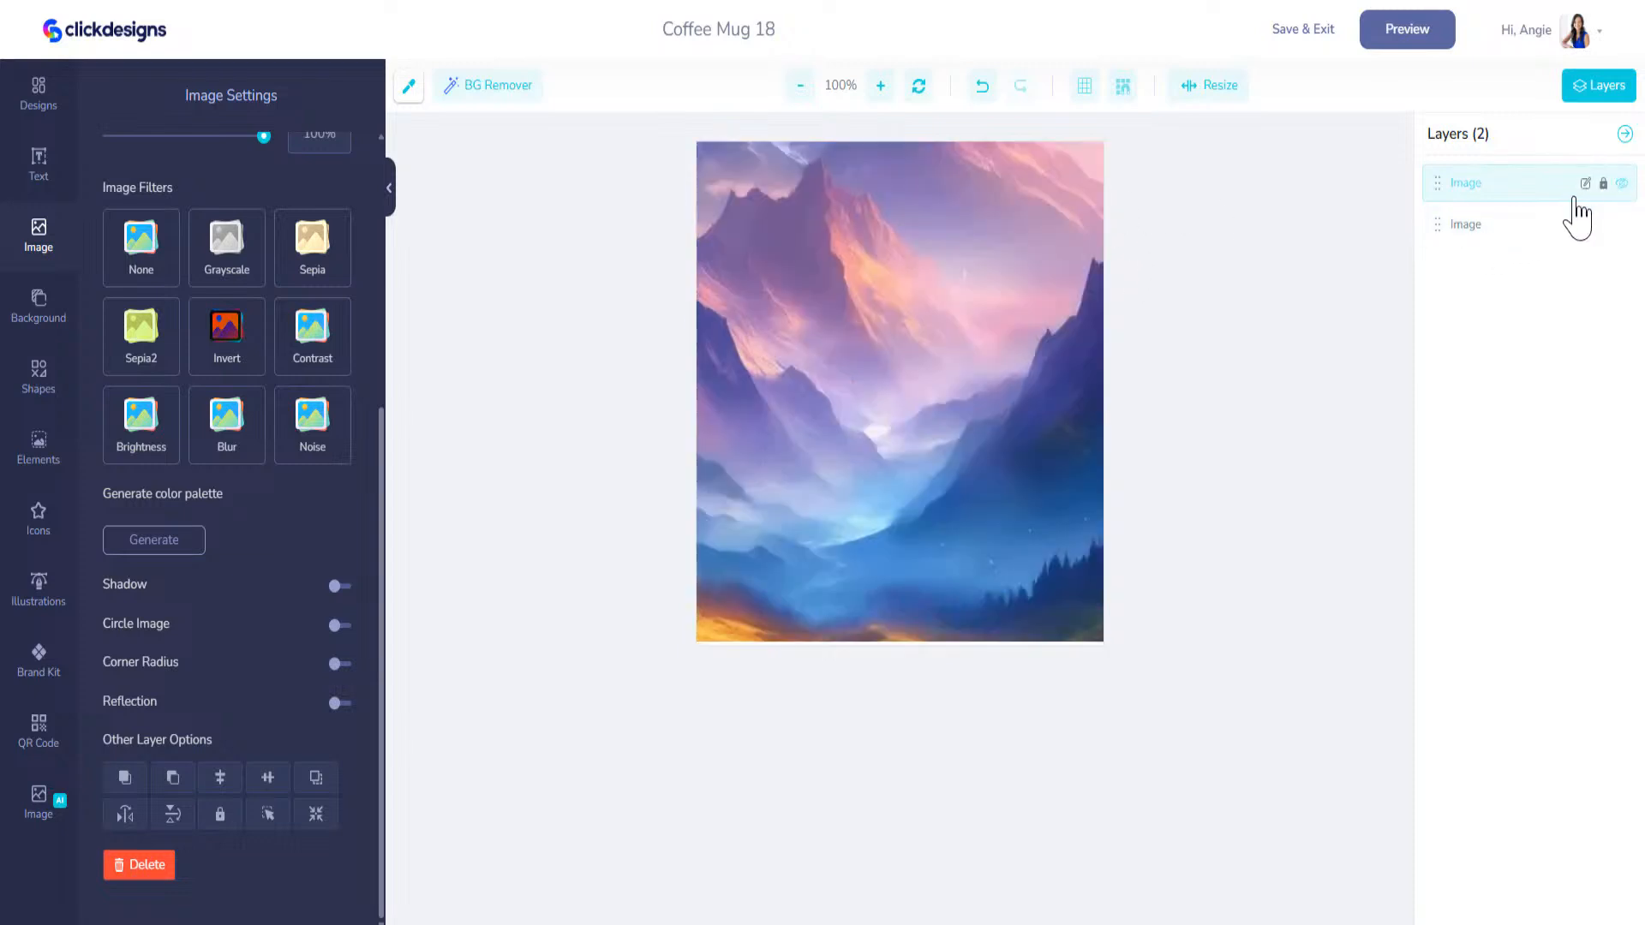
pyautogui.moveTo(866, 305); pyautogui.dragTo(837, 309)
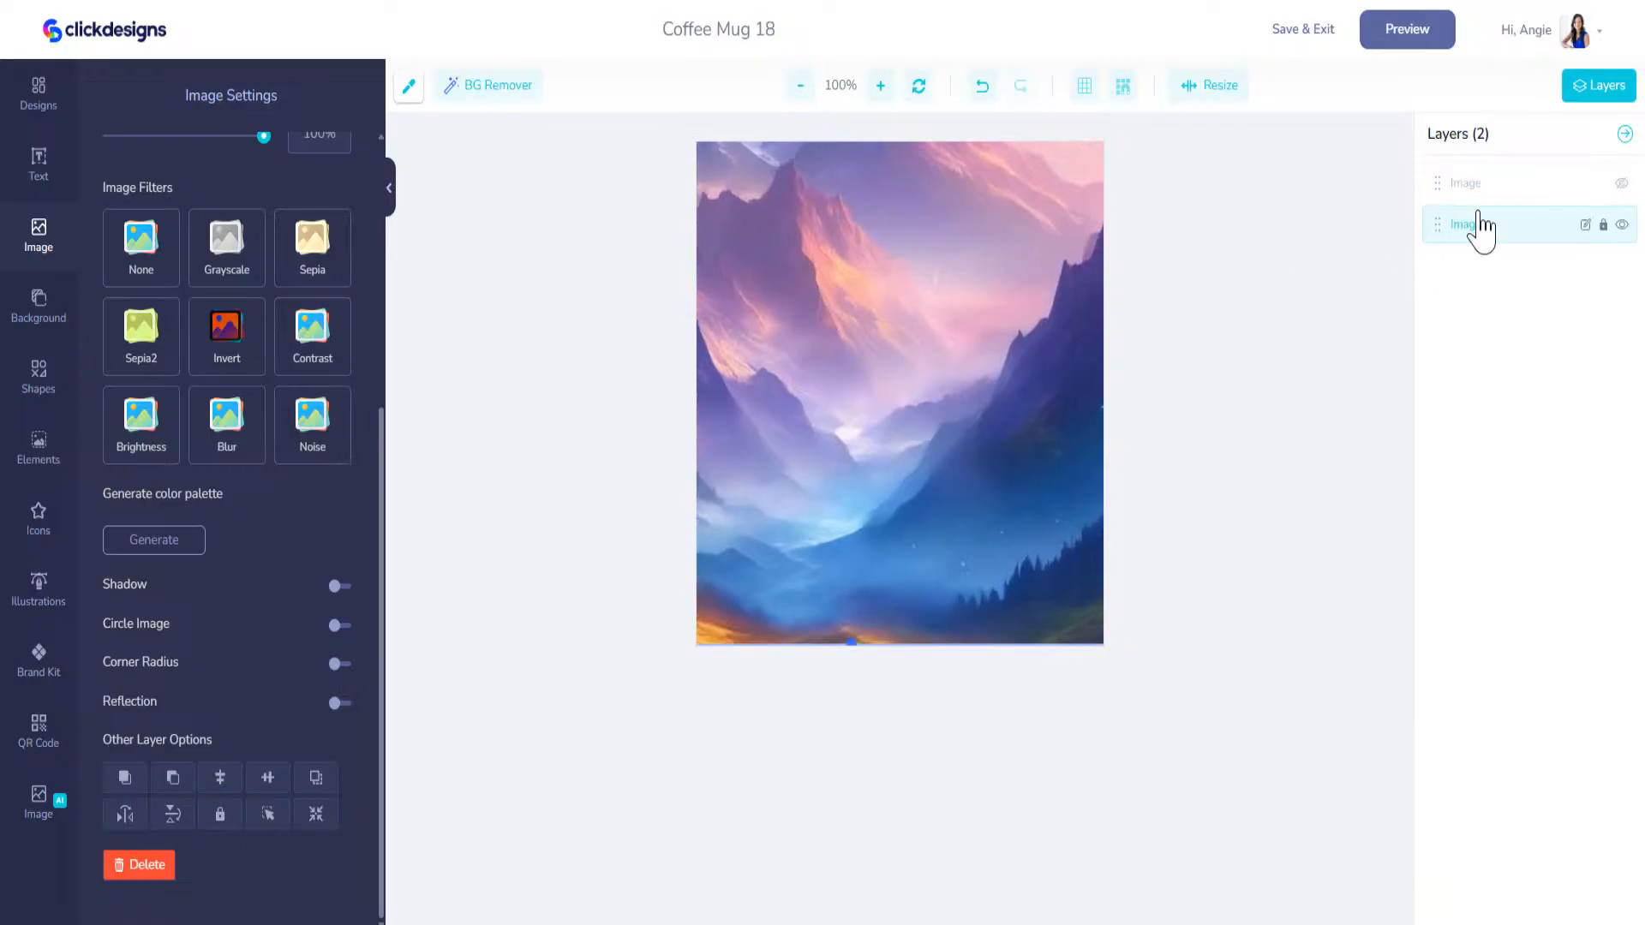
pyautogui.click(1621, 185)
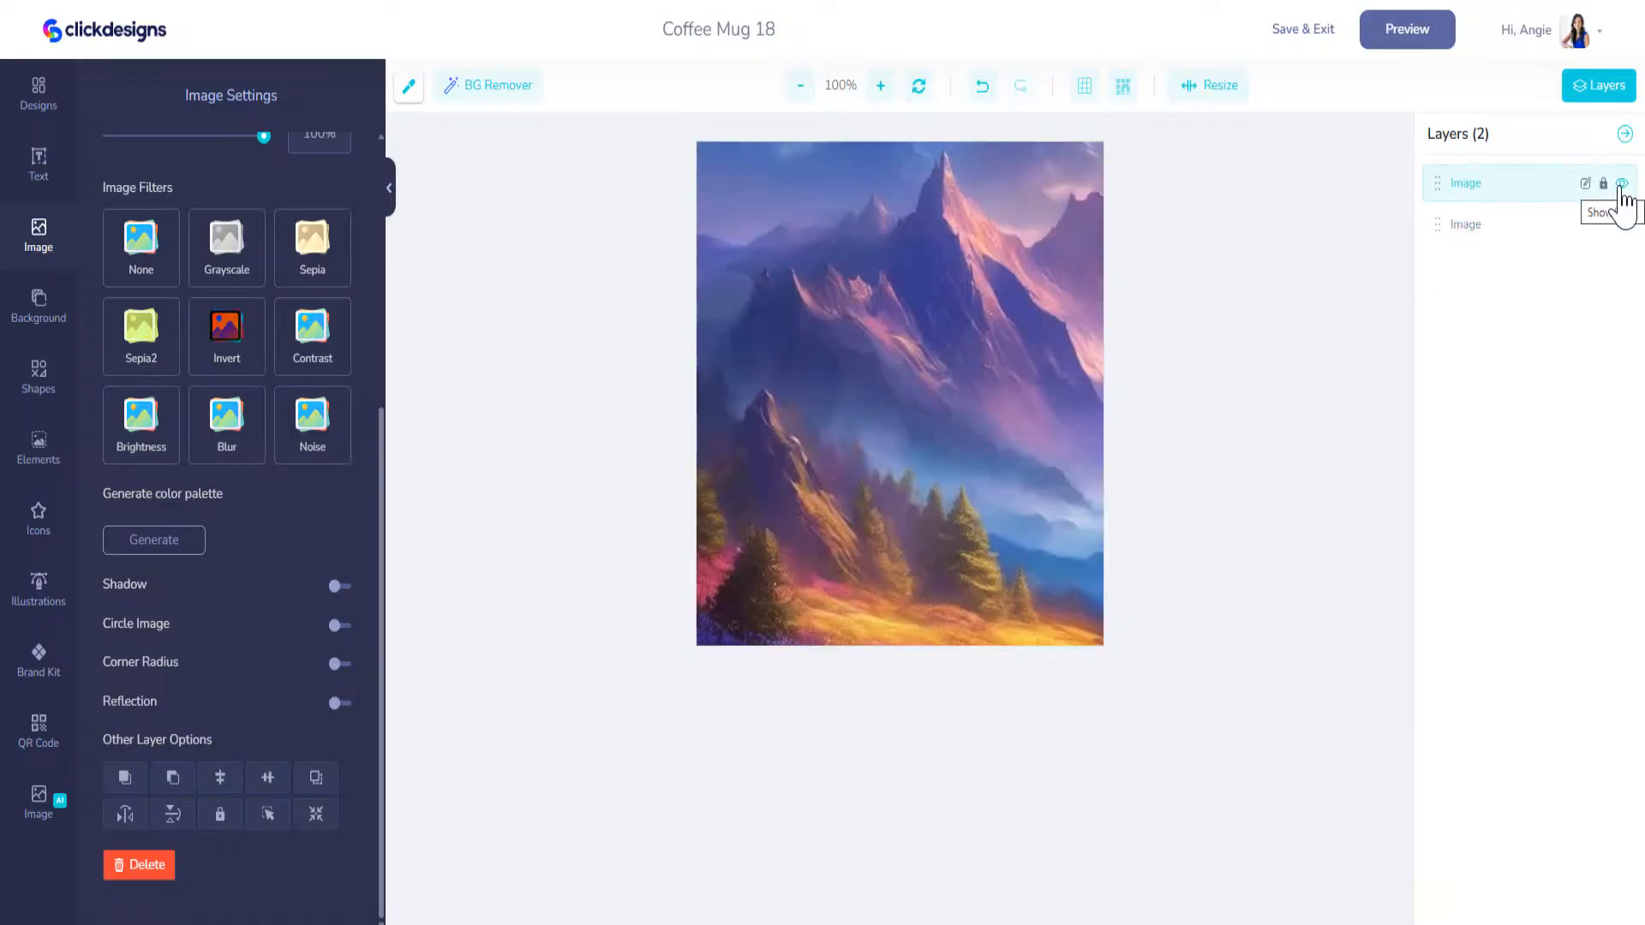
pyautogui.click(1621, 184)
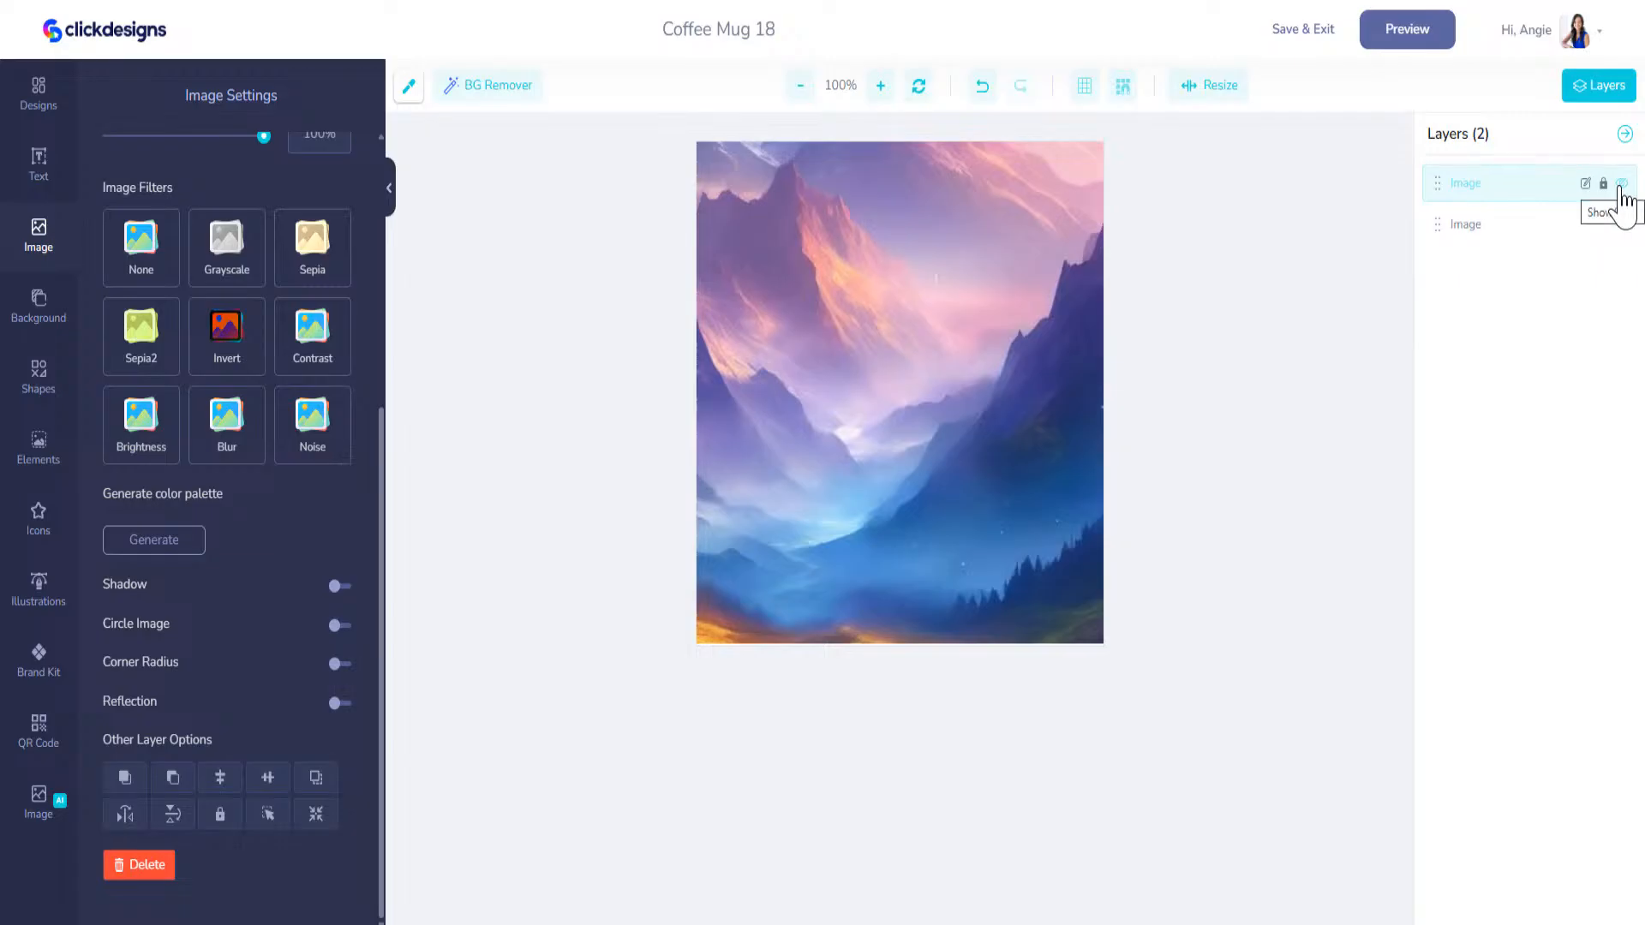
pyautogui.moveTo(943, 320); pyautogui.dragTo(906, 317)
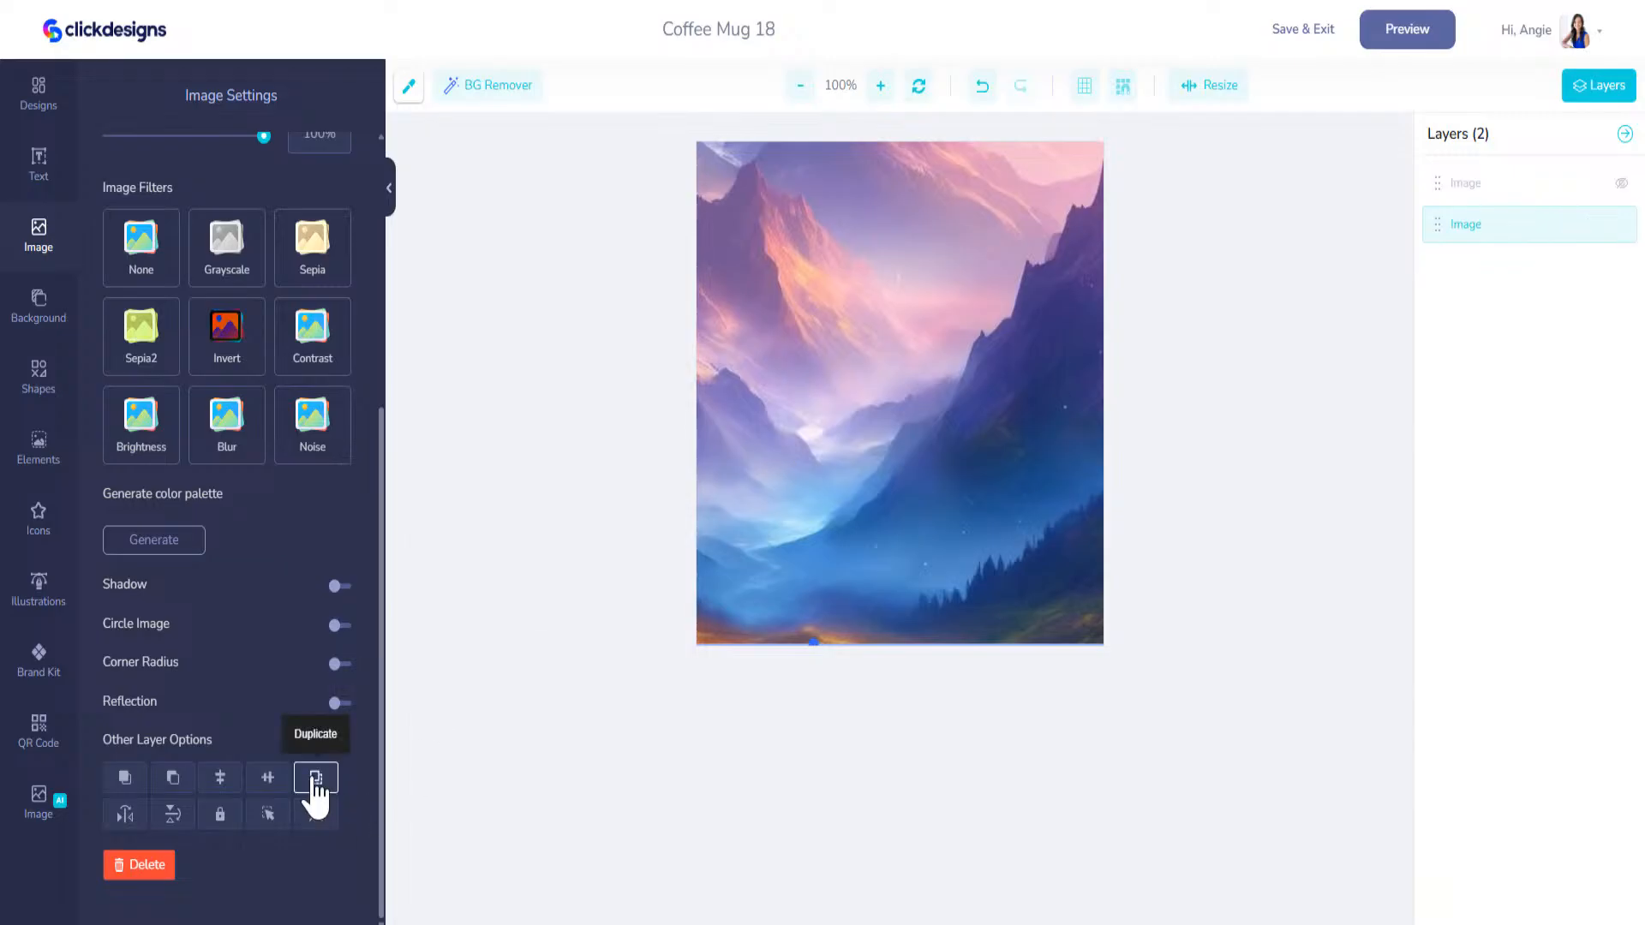
# Step: Duplicate the lower image layer and move the copy left so the scene's rightmost peak covers the canvas
pyautogui.click(316, 779)
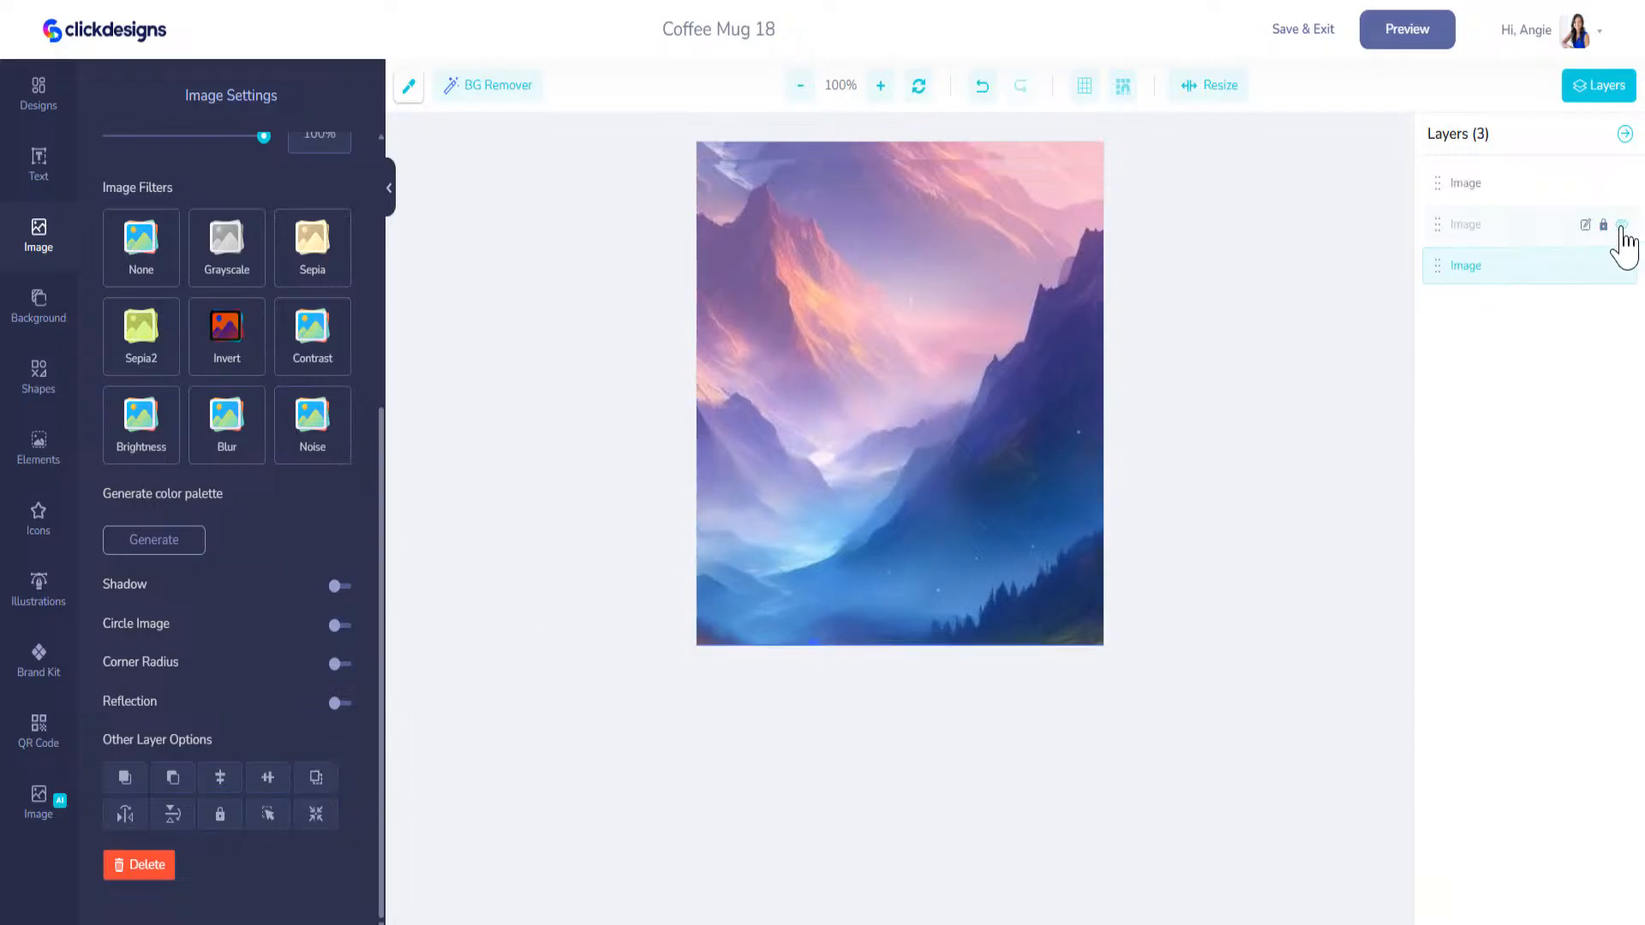
pyautogui.click(1540, 273)
pyautogui.moveTo(1015, 403); pyautogui.dragTo(837, 395)
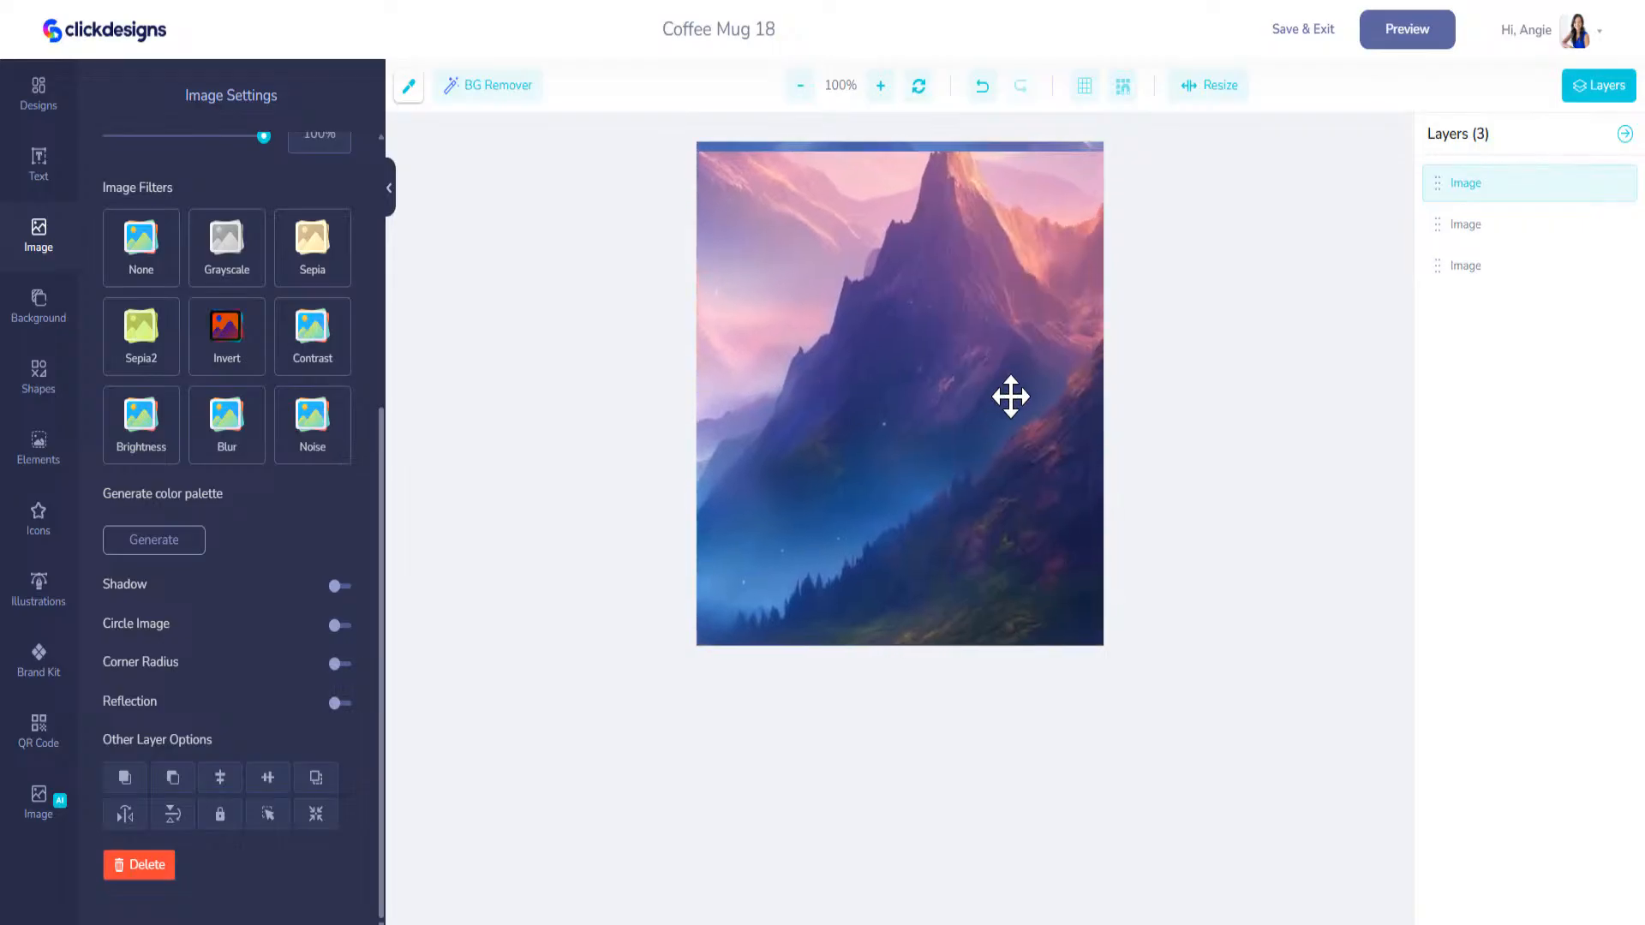
pyautogui.moveTo(1052, 394); pyautogui.dragTo(994, 384)
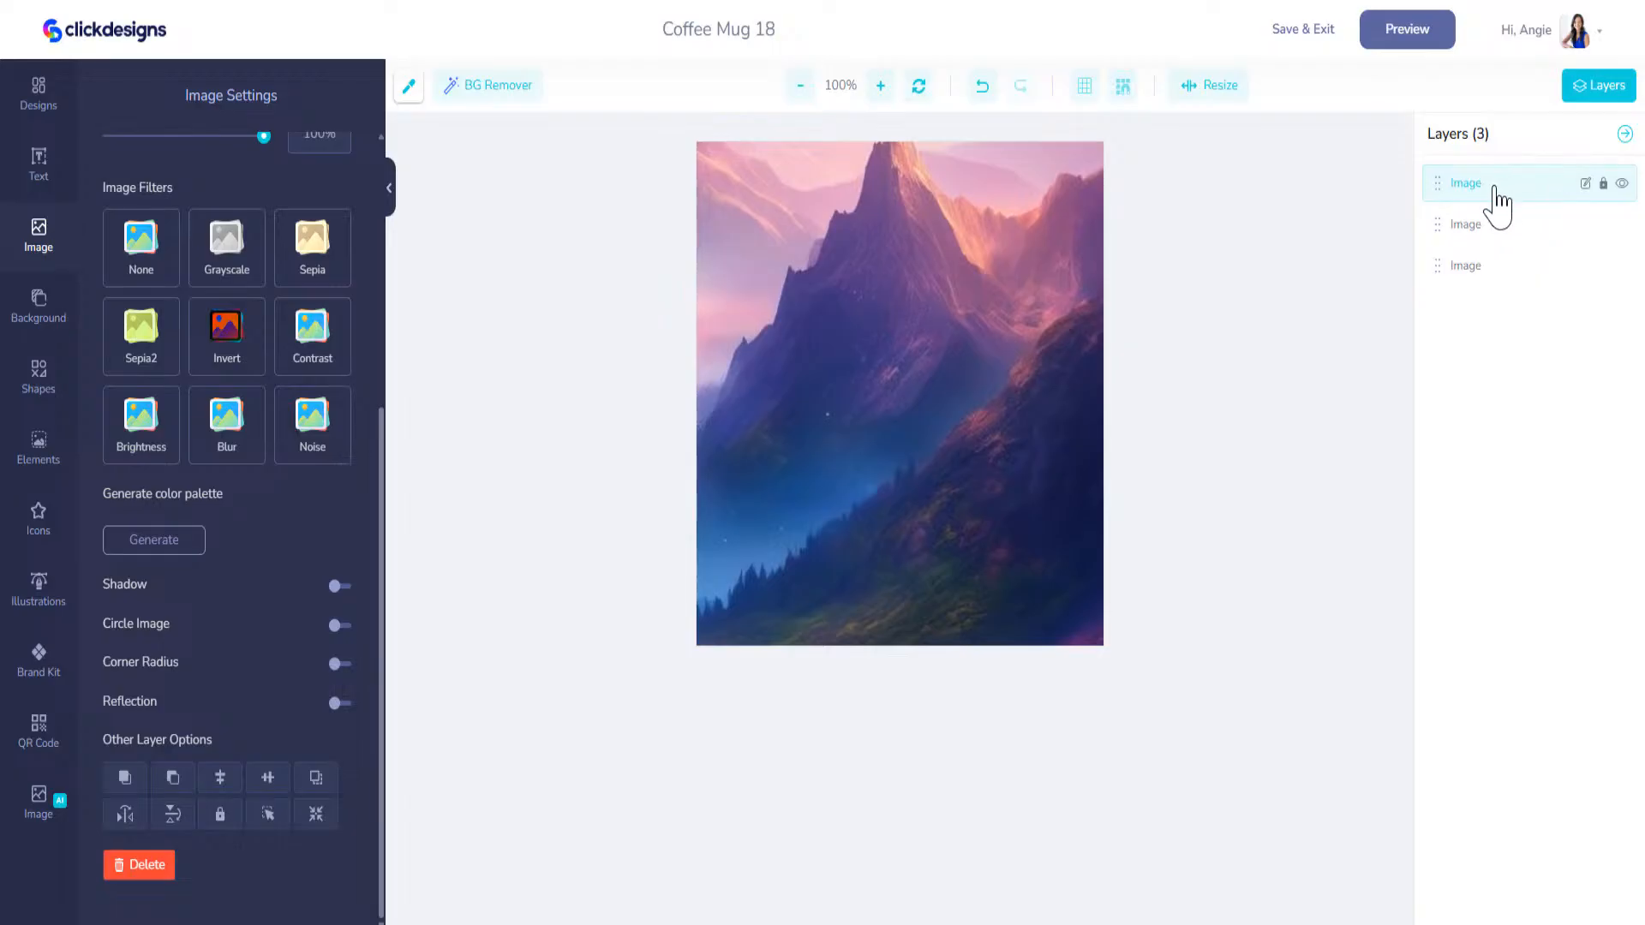
# Step: Hide the top two image layers to check the crop in each layer
pyautogui.click(1623, 185)
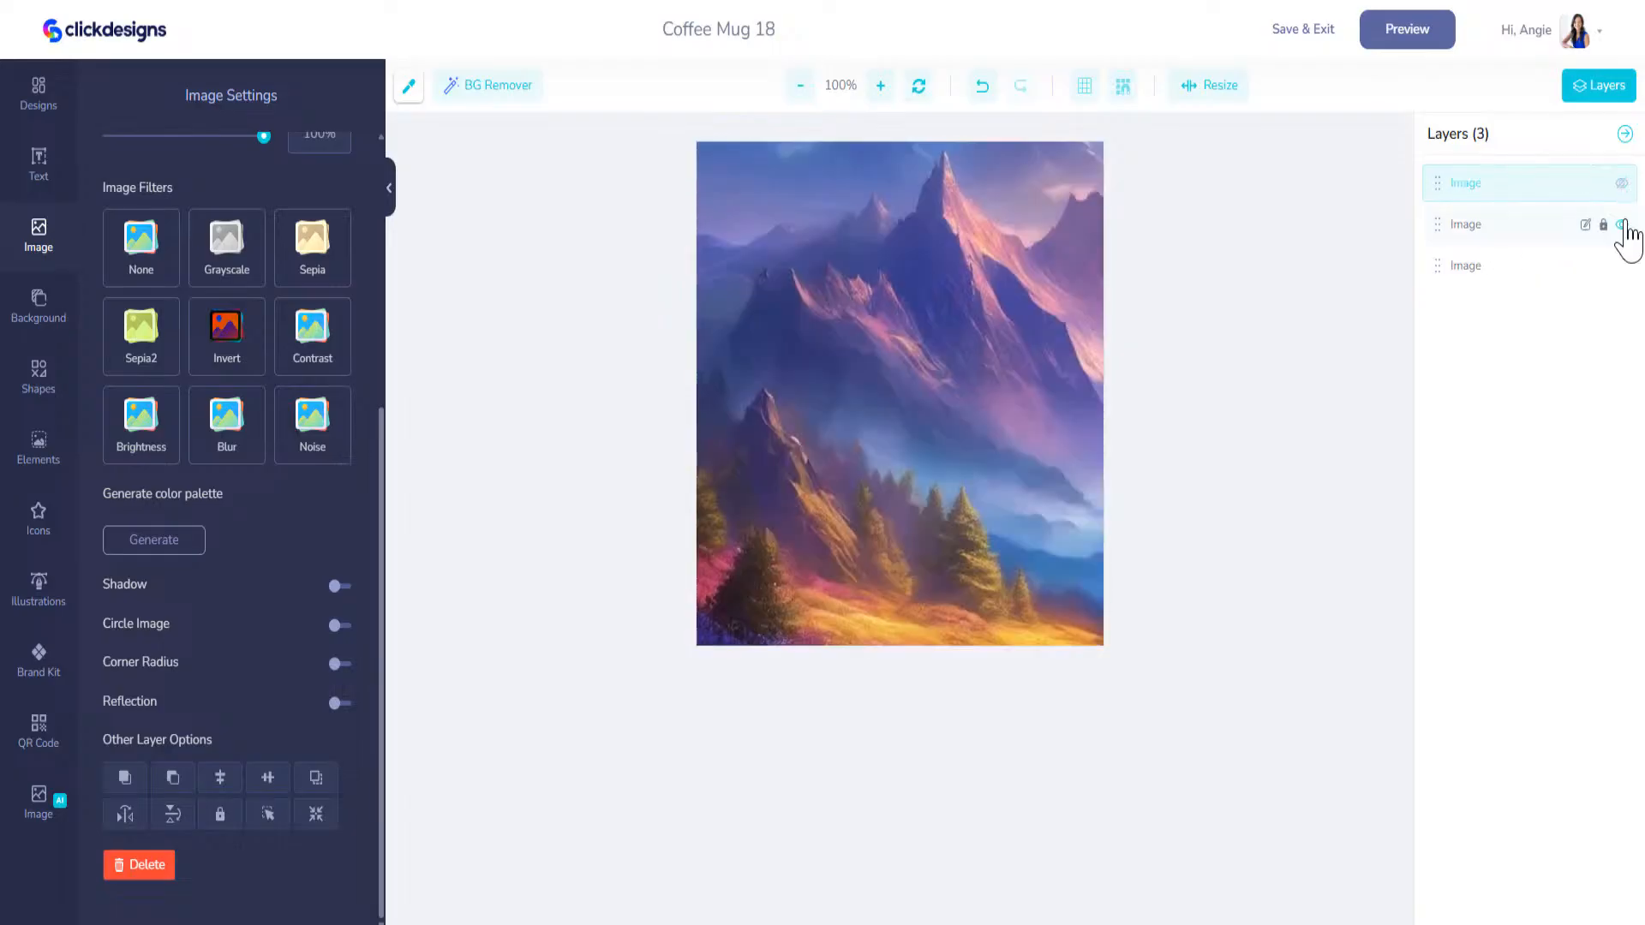
pyautogui.click(1623, 224)
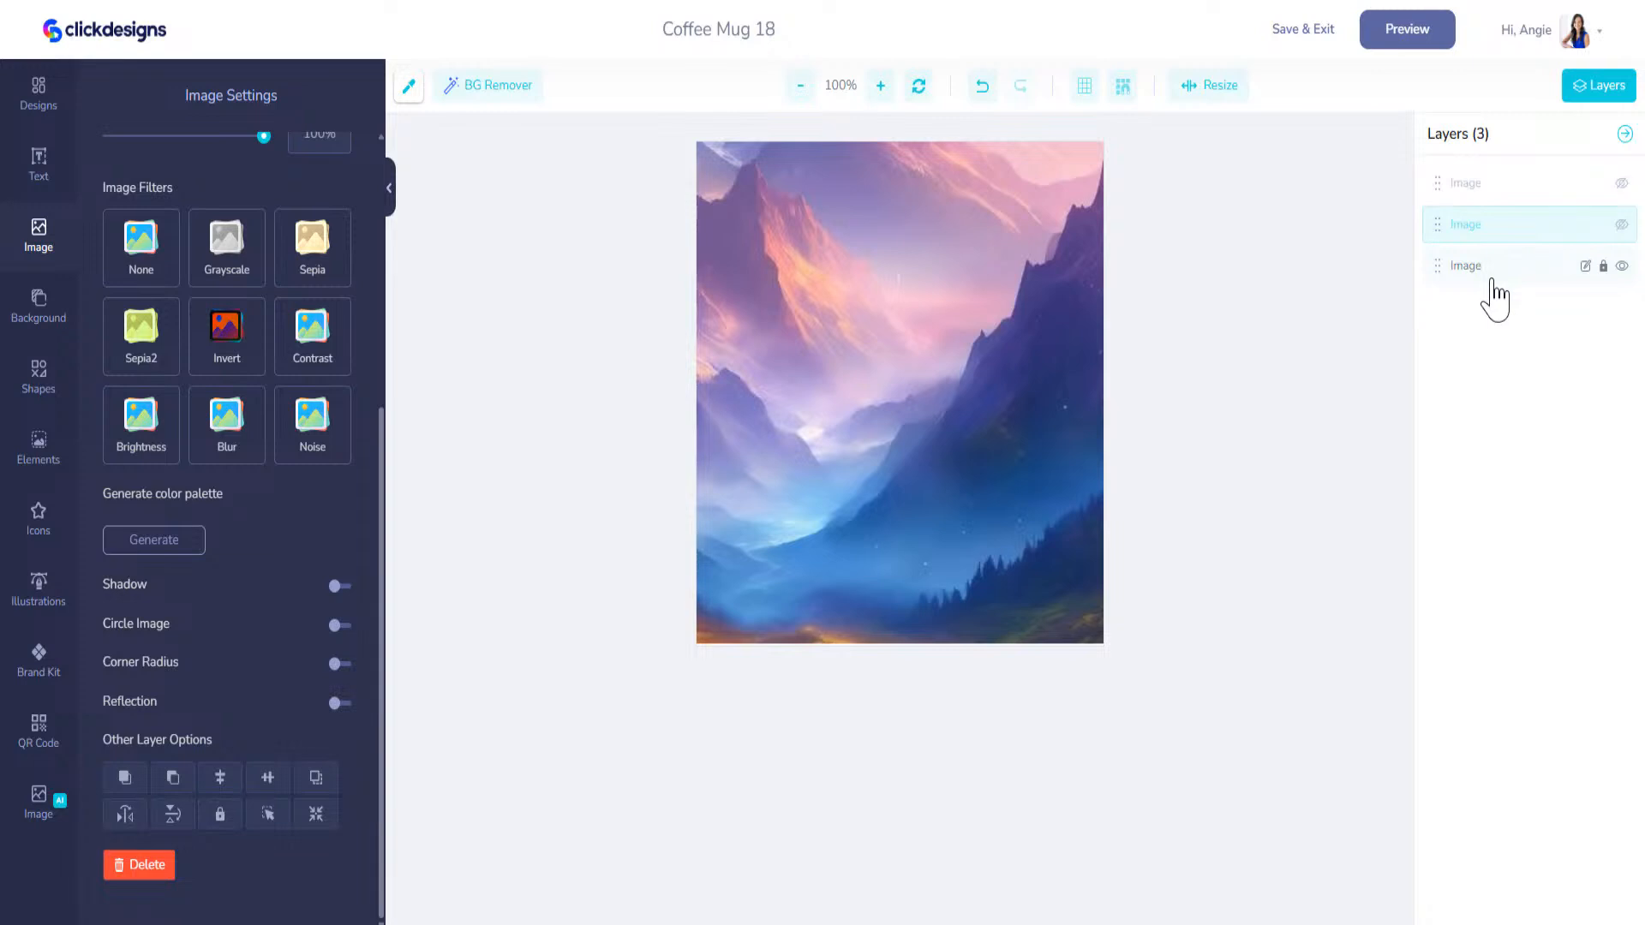
# Step: Leave only the bottom image layer, the central valley crop, visible and save the artwork to the mug mockup
pyautogui.click(1623, 226)
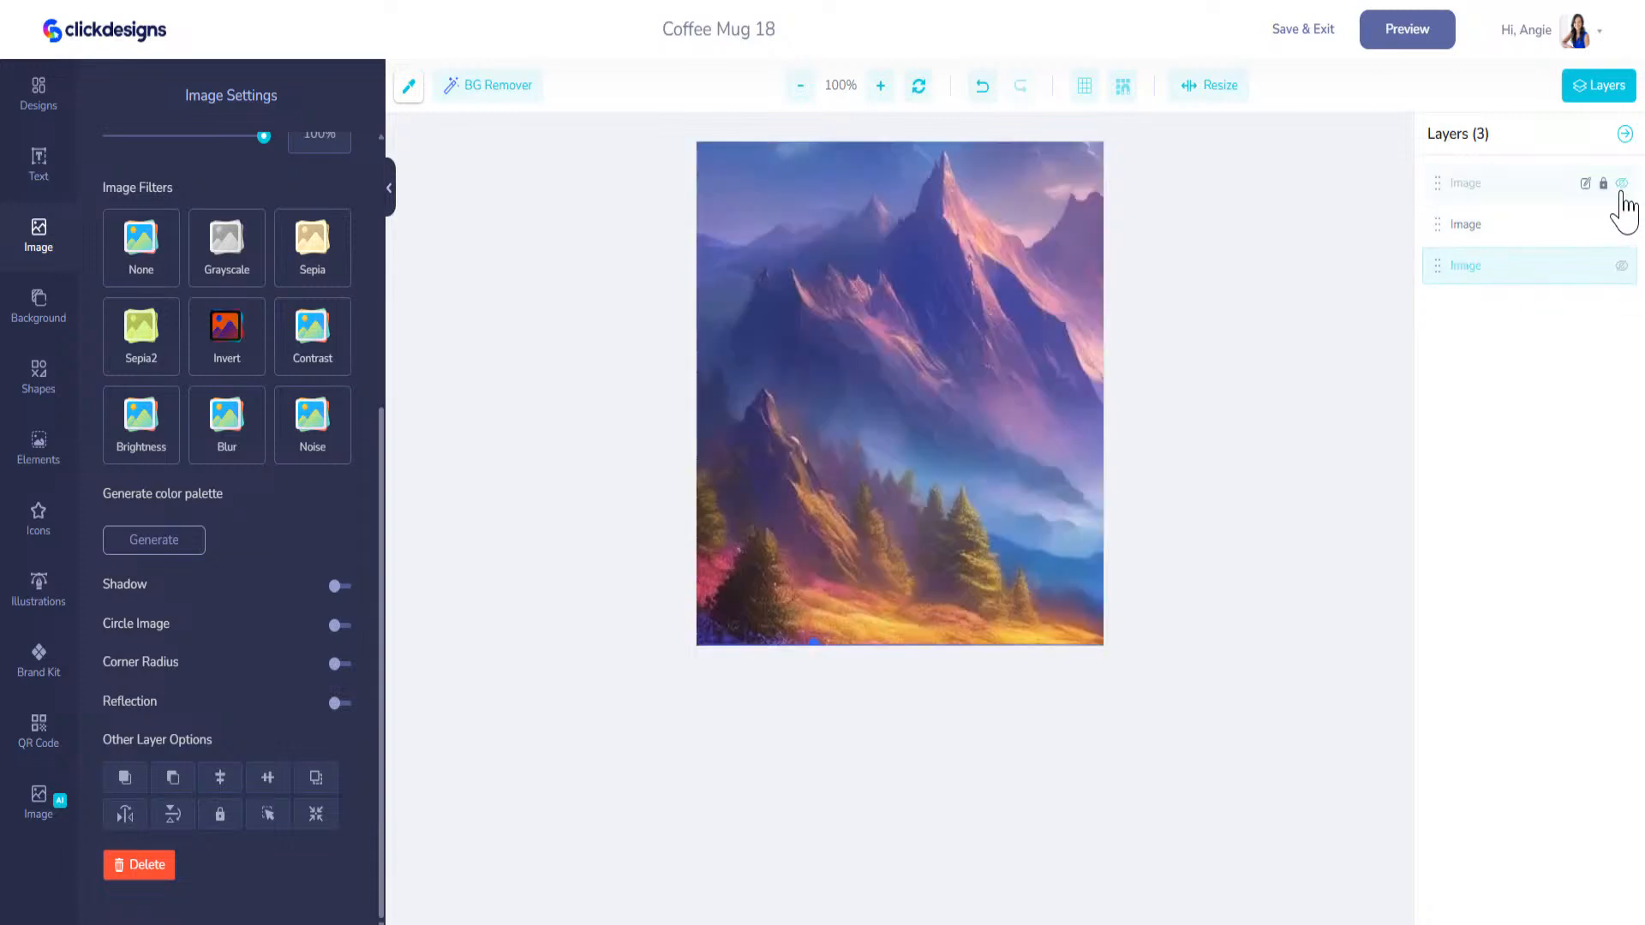
pyautogui.click(1622, 186)
pyautogui.click(1623, 225)
pyautogui.click(1622, 265)
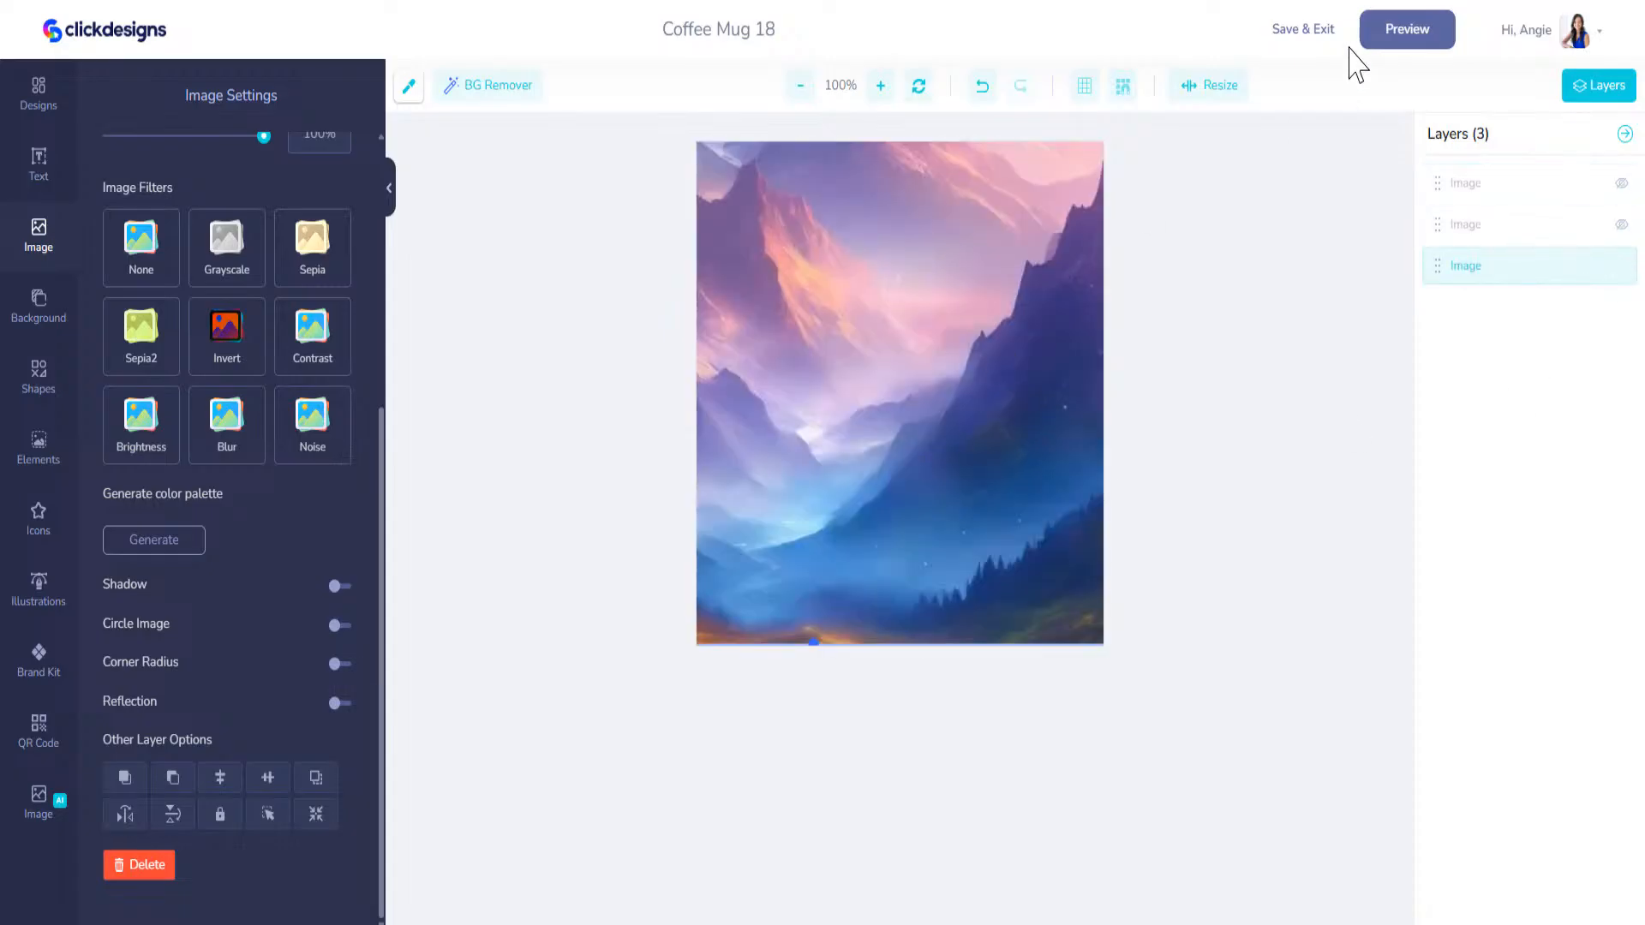
pyautogui.click(1328, 57)
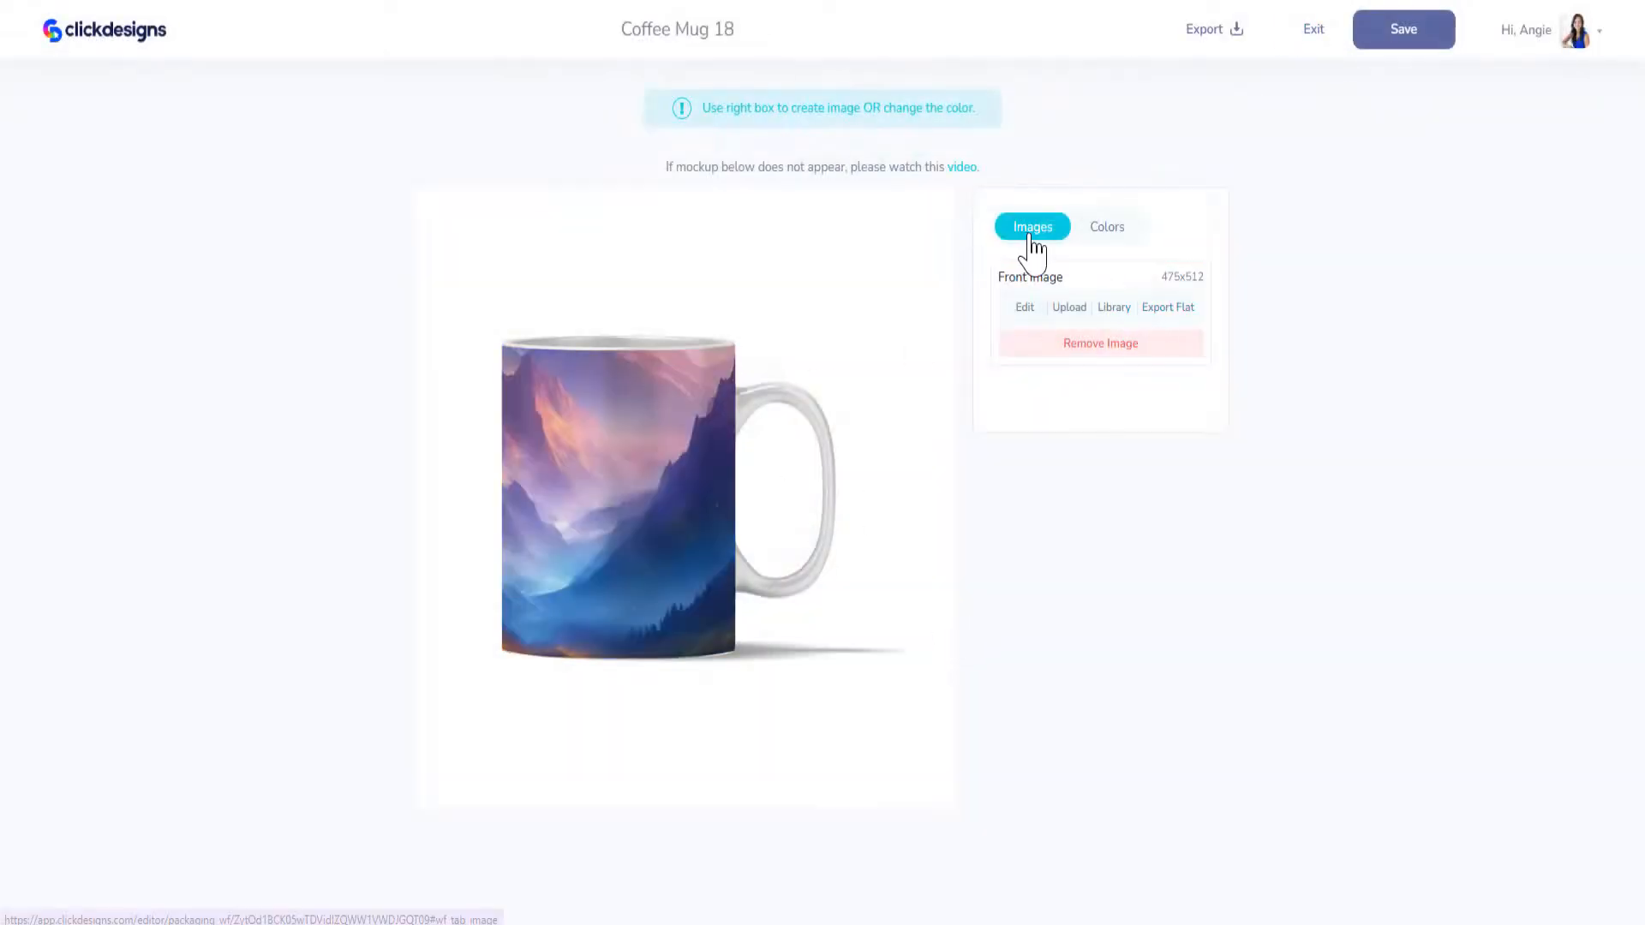
# Step: Export the mug mockup with the valley crop as a PNG at 300 DPI without a watermark
pyautogui.click(1238, 35)
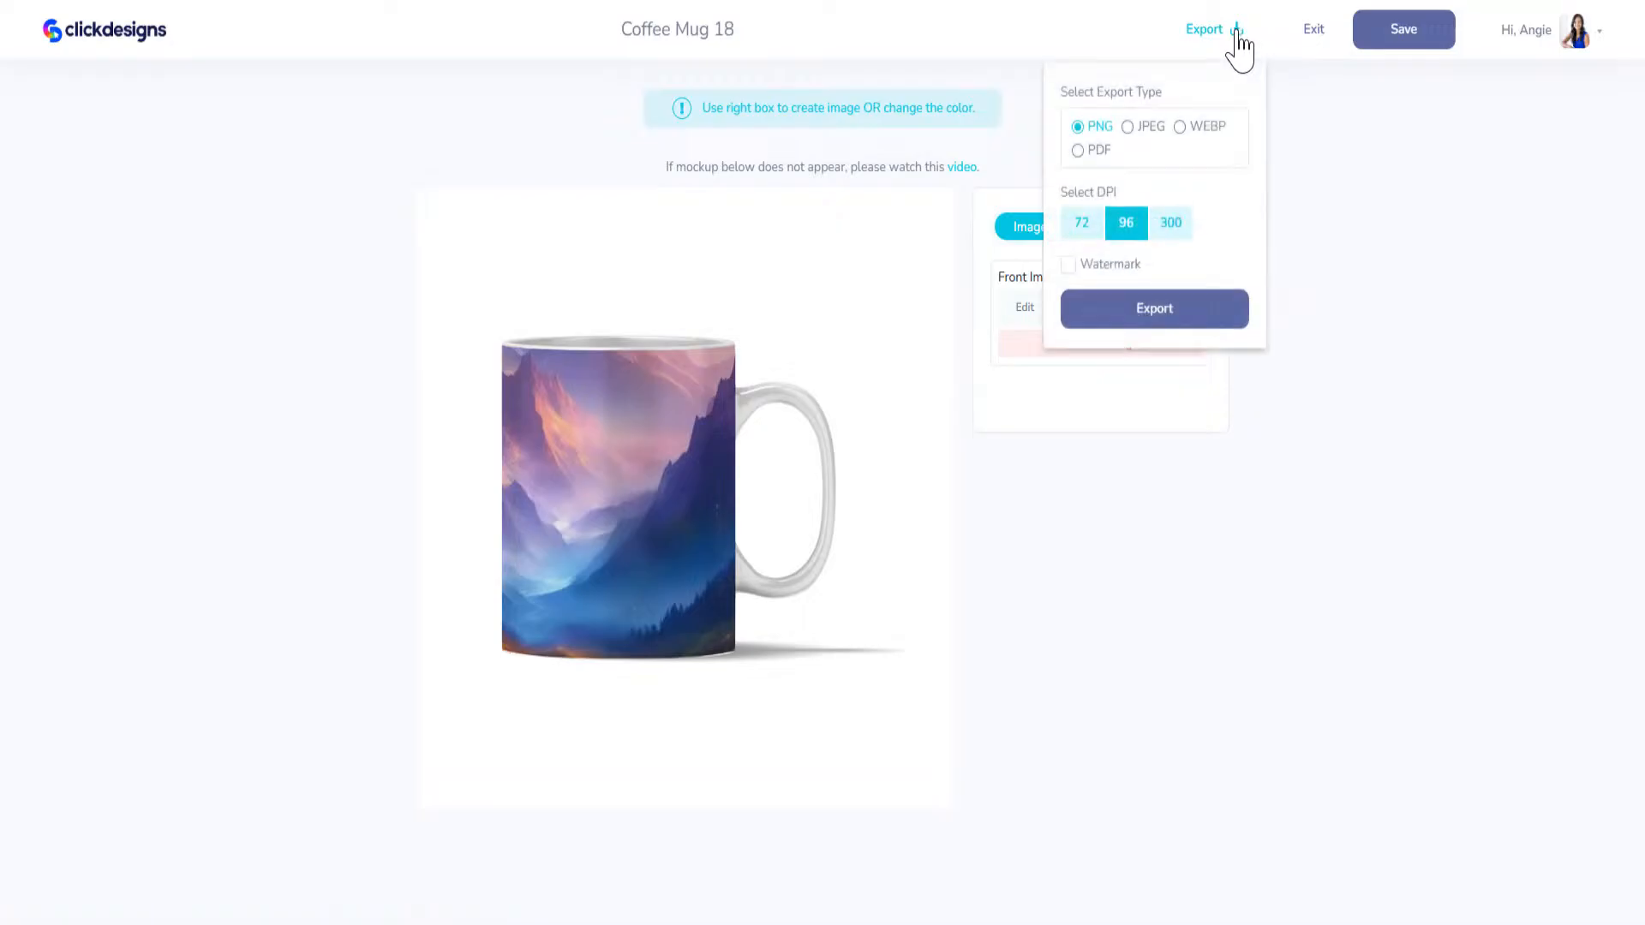
pyautogui.click(1169, 222)
pyautogui.click(1171, 310)
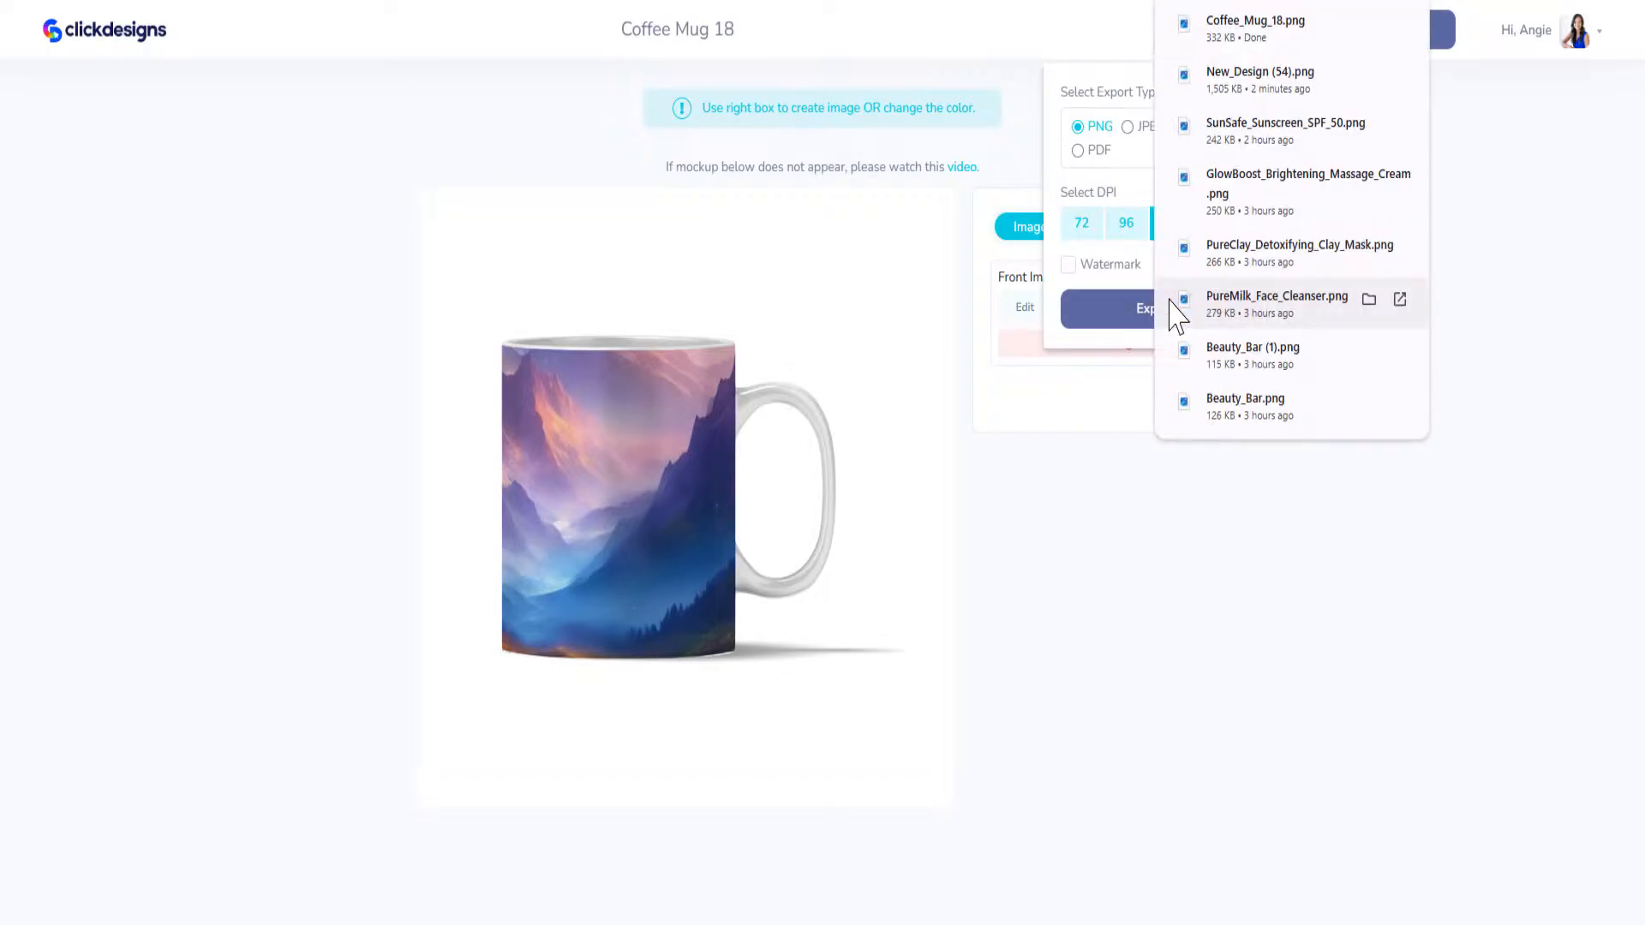
pyautogui.click(921, 259)
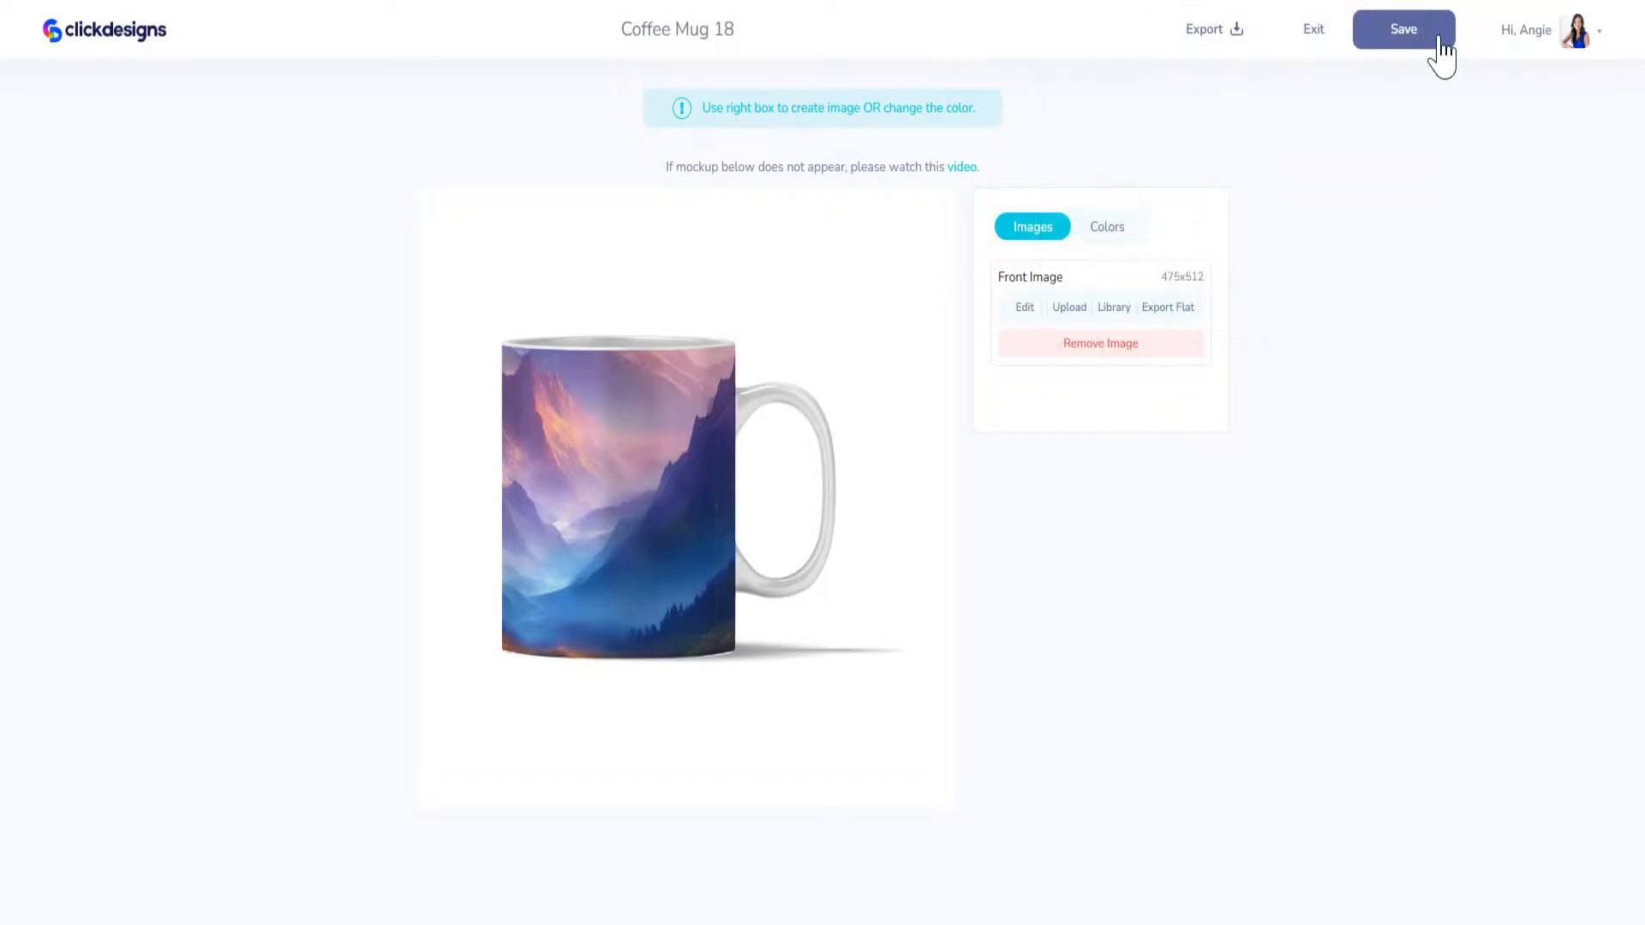
# Step: Reopen the mug's front image for editing, show only the top layer with the rightmost peak, and save it to the mockup
pyautogui.click(1024, 309)
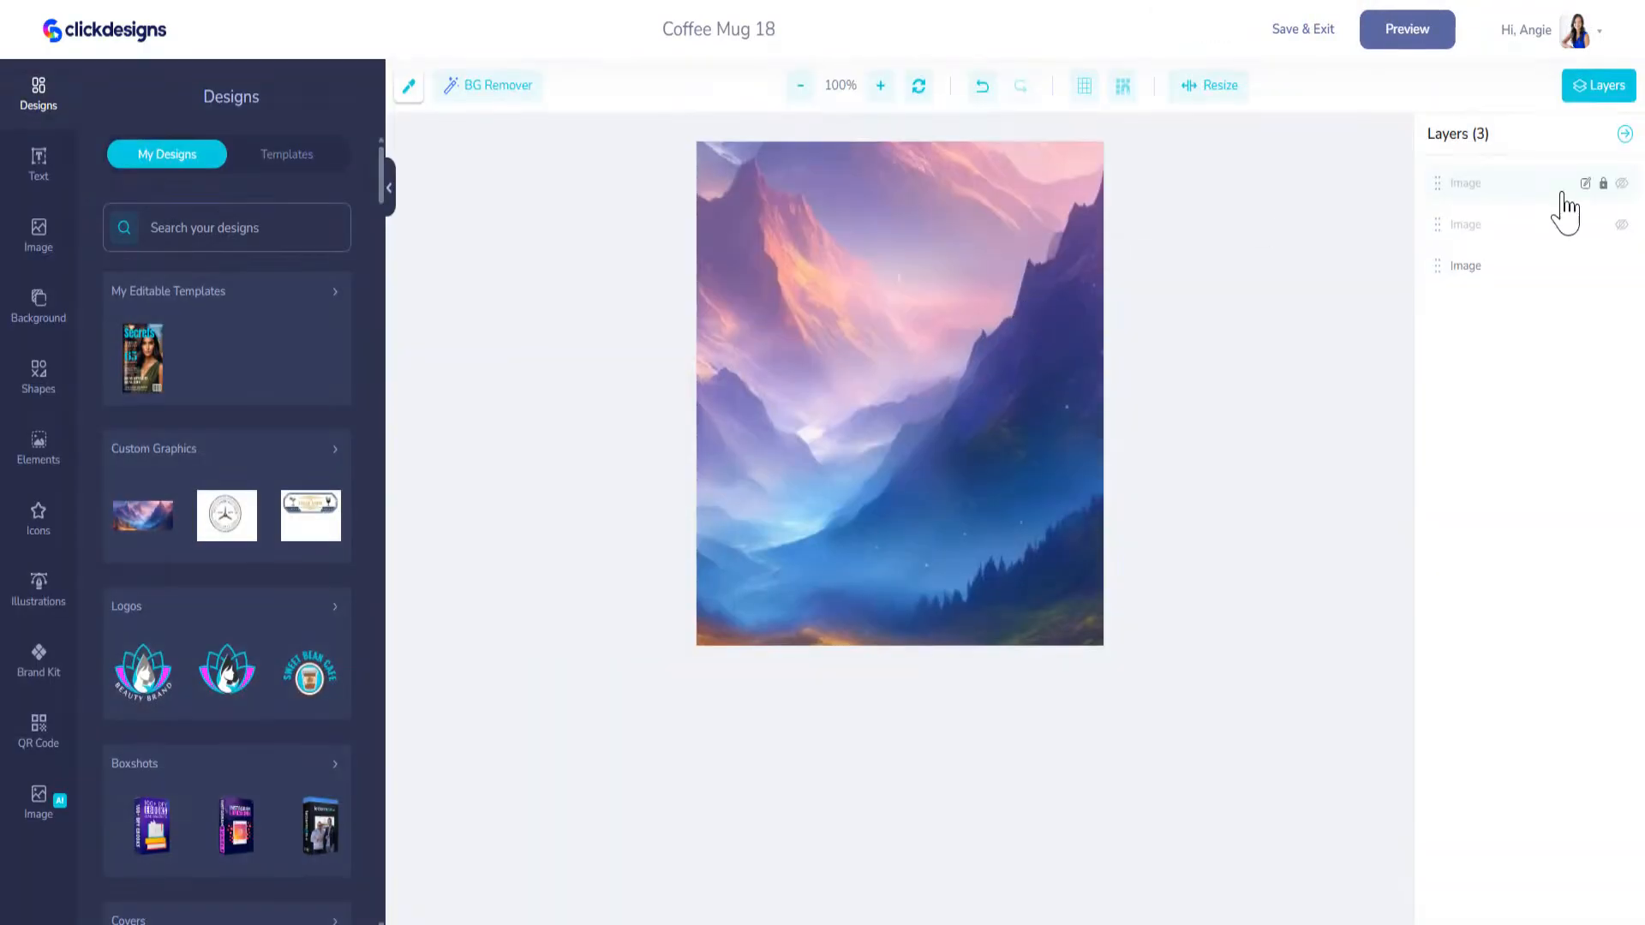
pyautogui.click(1623, 183)
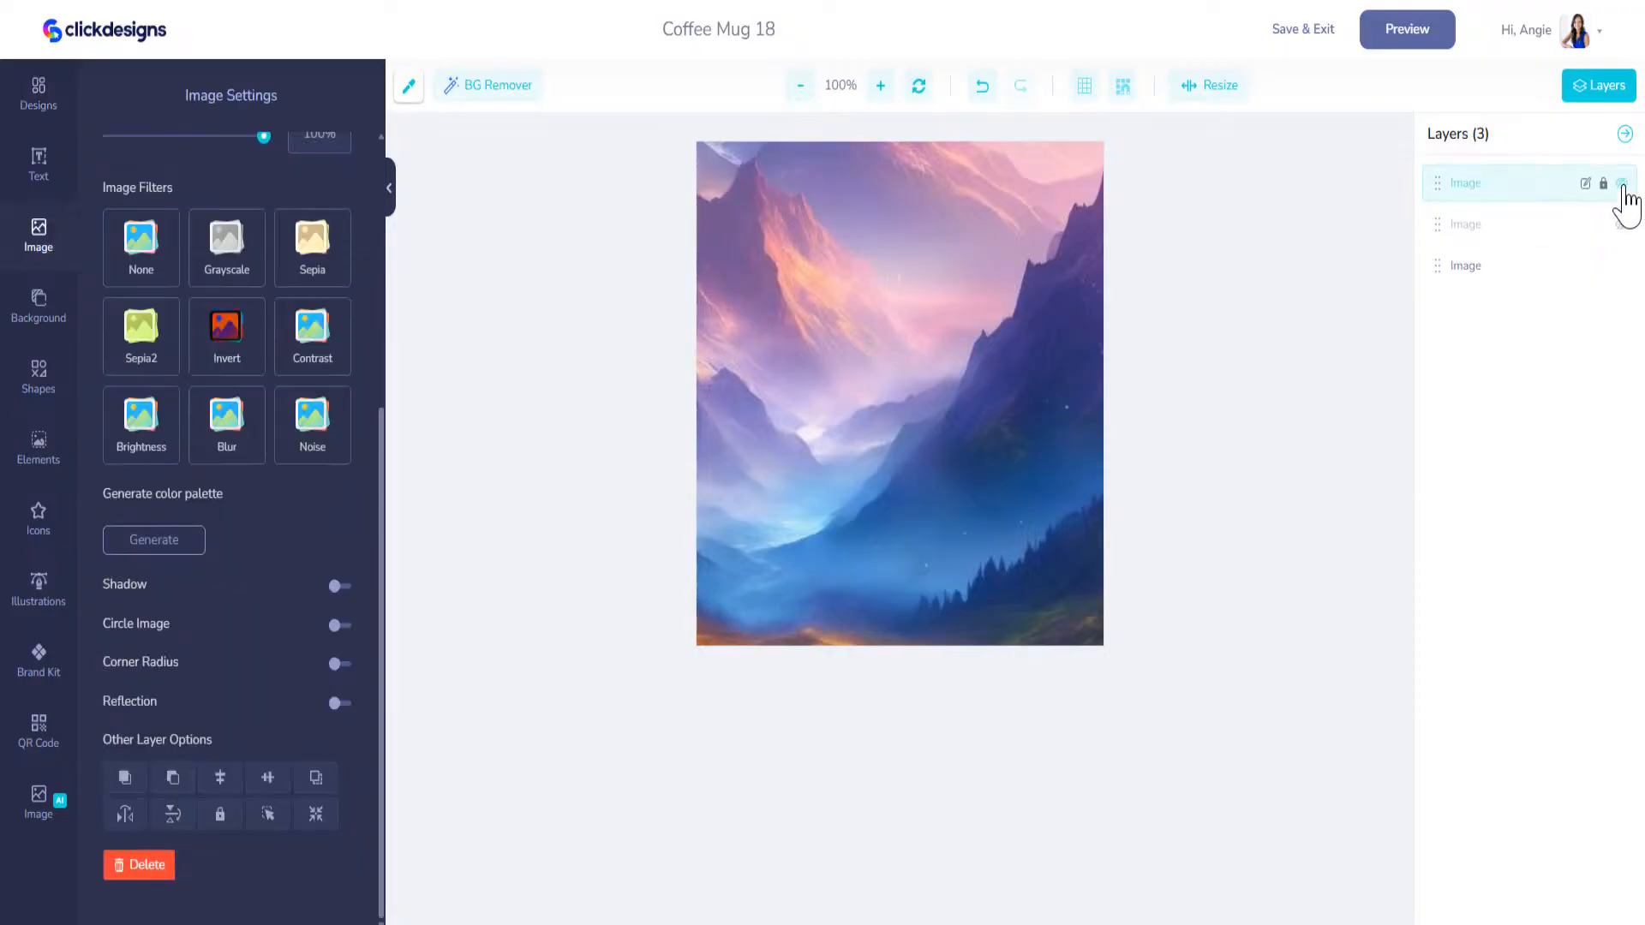
pyautogui.click(1622, 269)
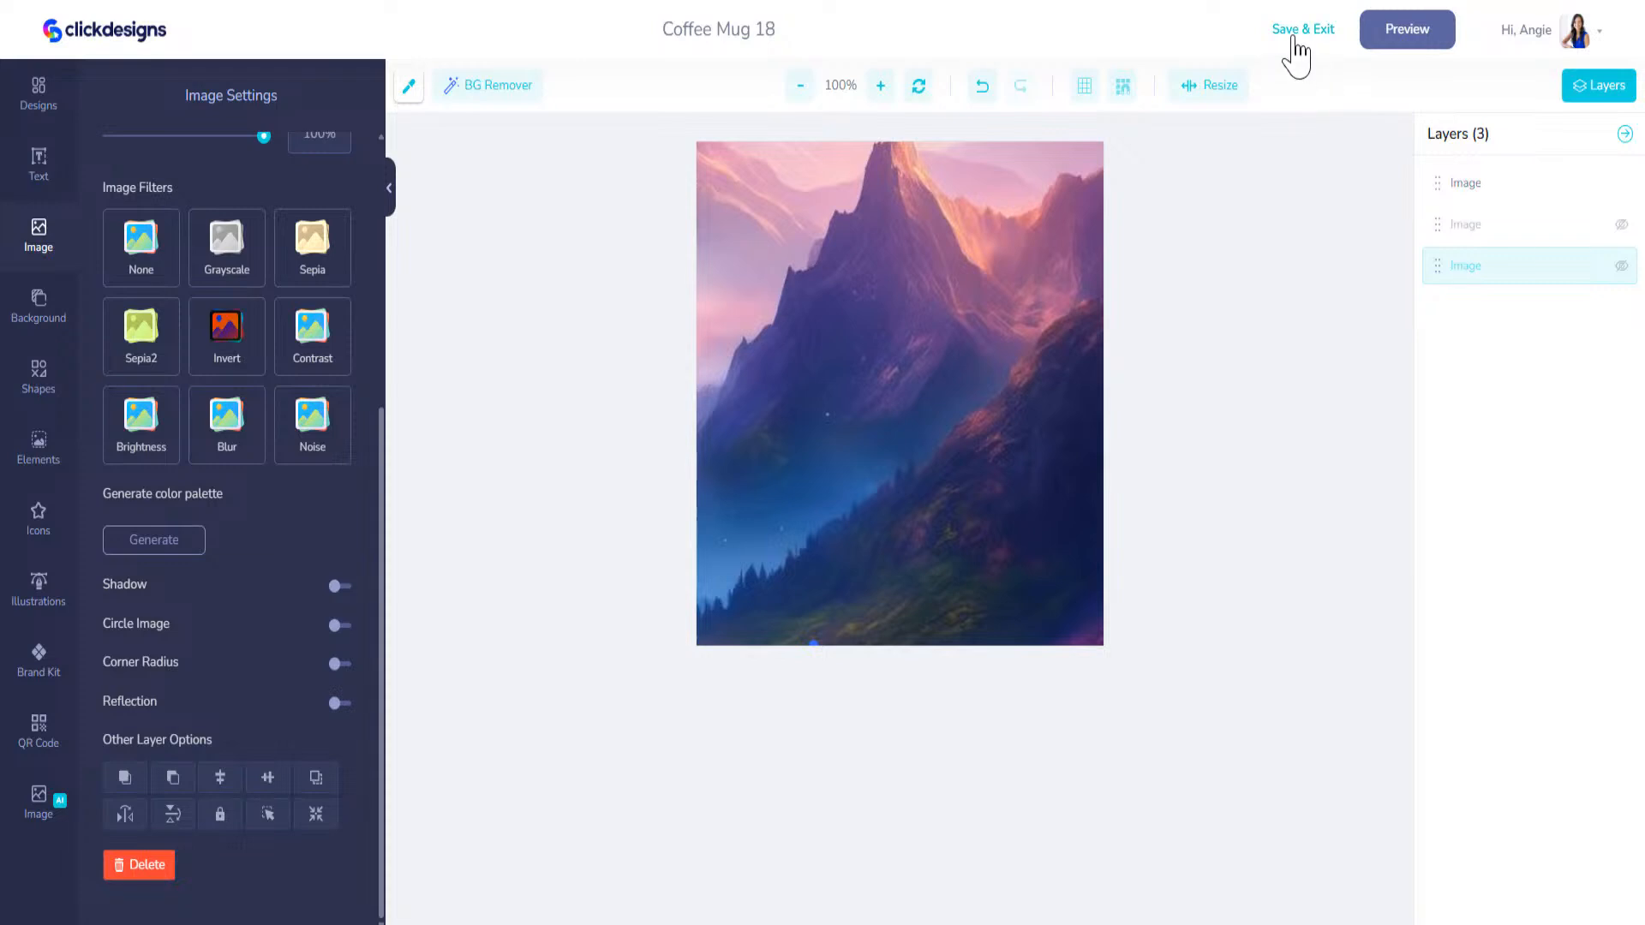
pyautogui.click(1296, 38)
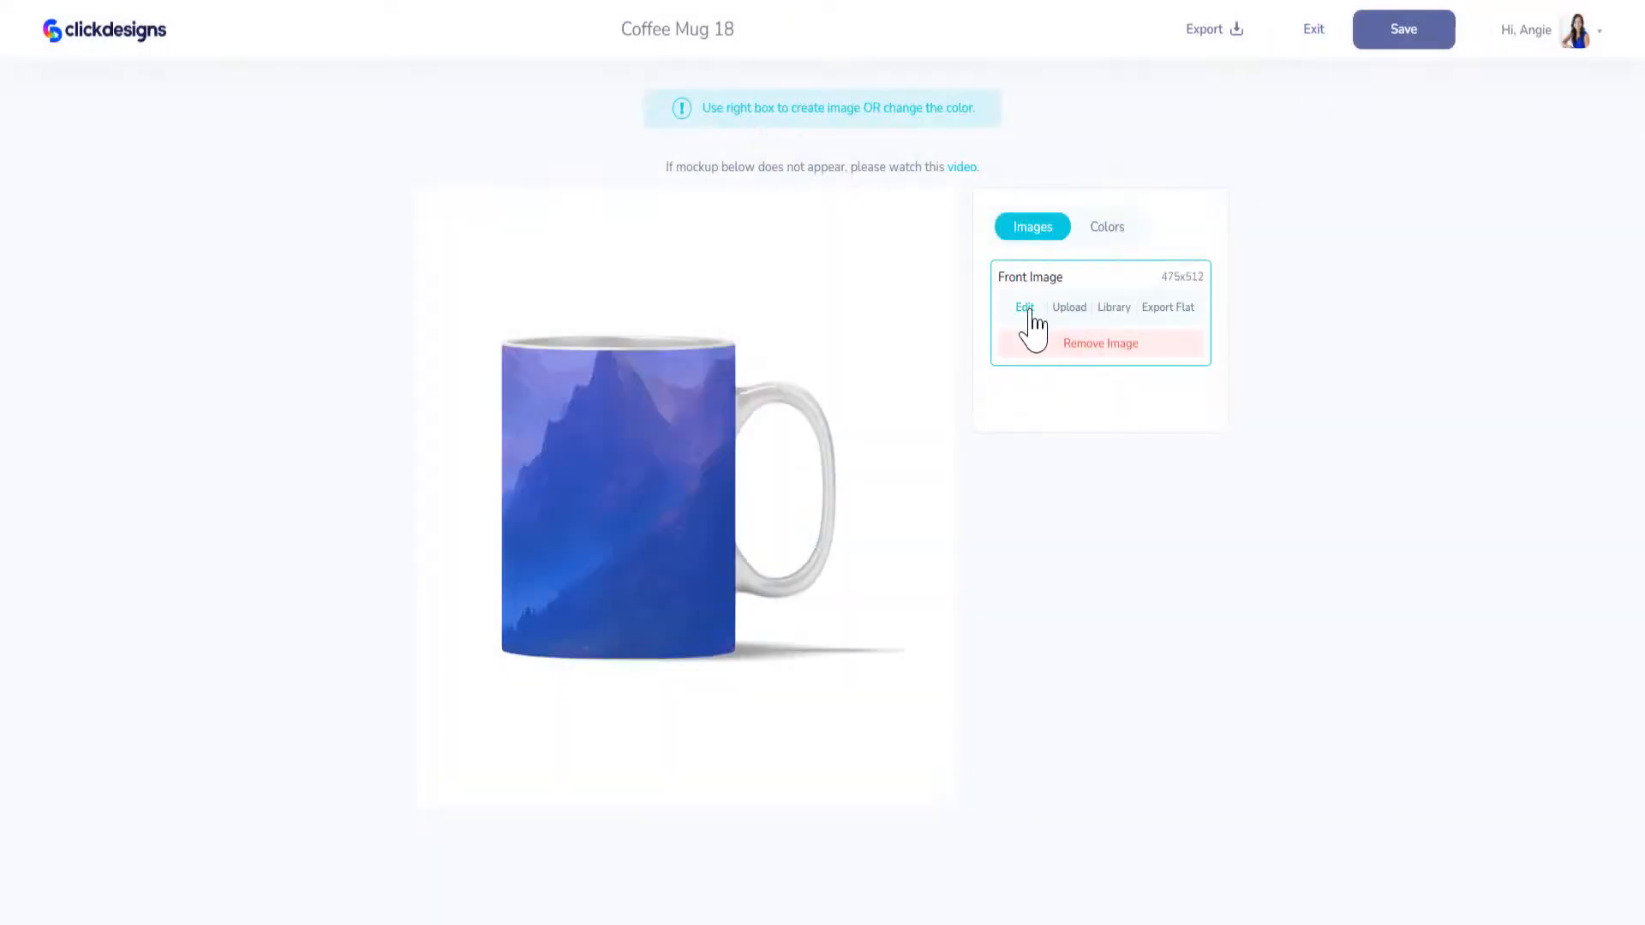
# Step: Export the mug mockup with the rightmost peak crop as a PNG at 300 DPI
pyautogui.click(1238, 34)
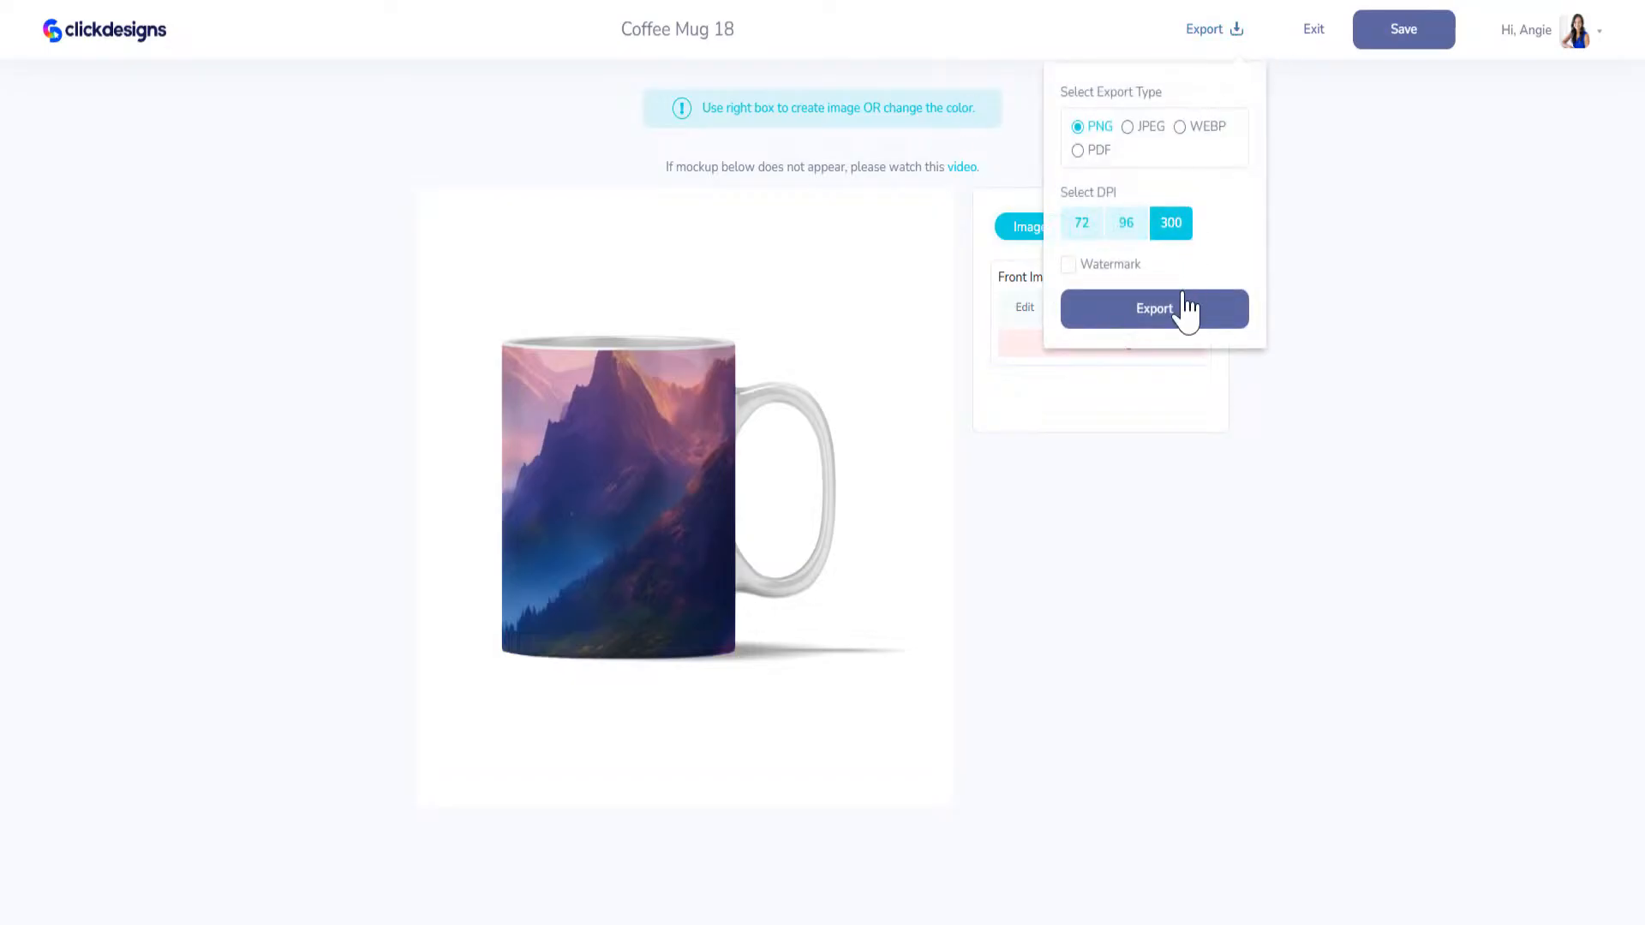
pyautogui.click(1183, 317)
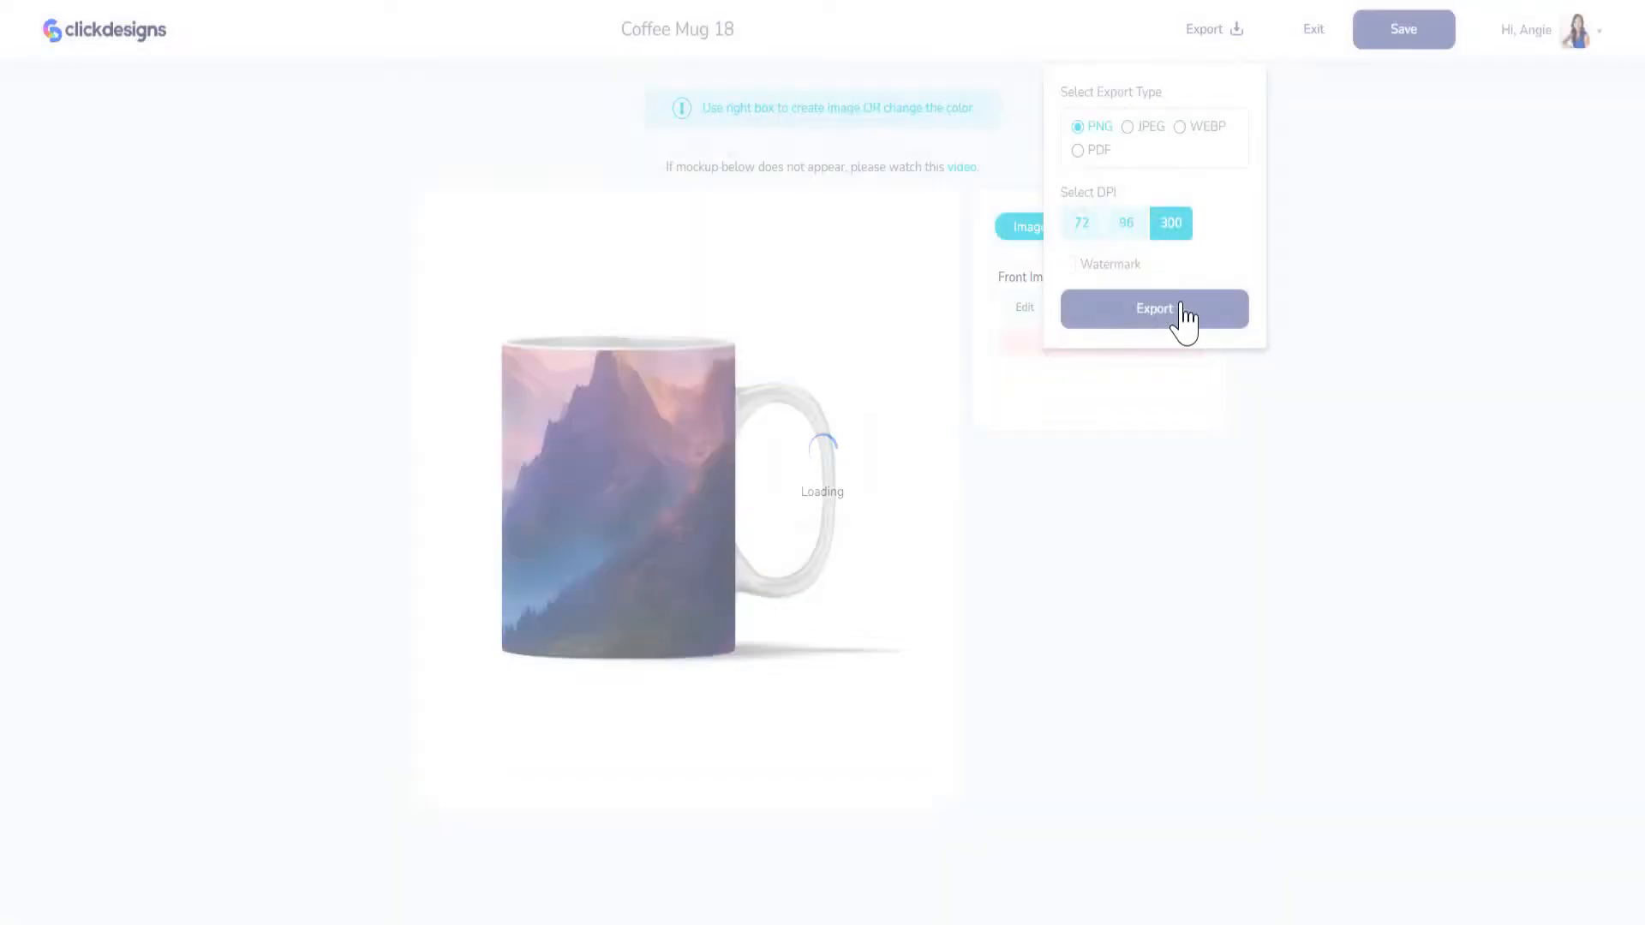
pyautogui.click(1493, 89)
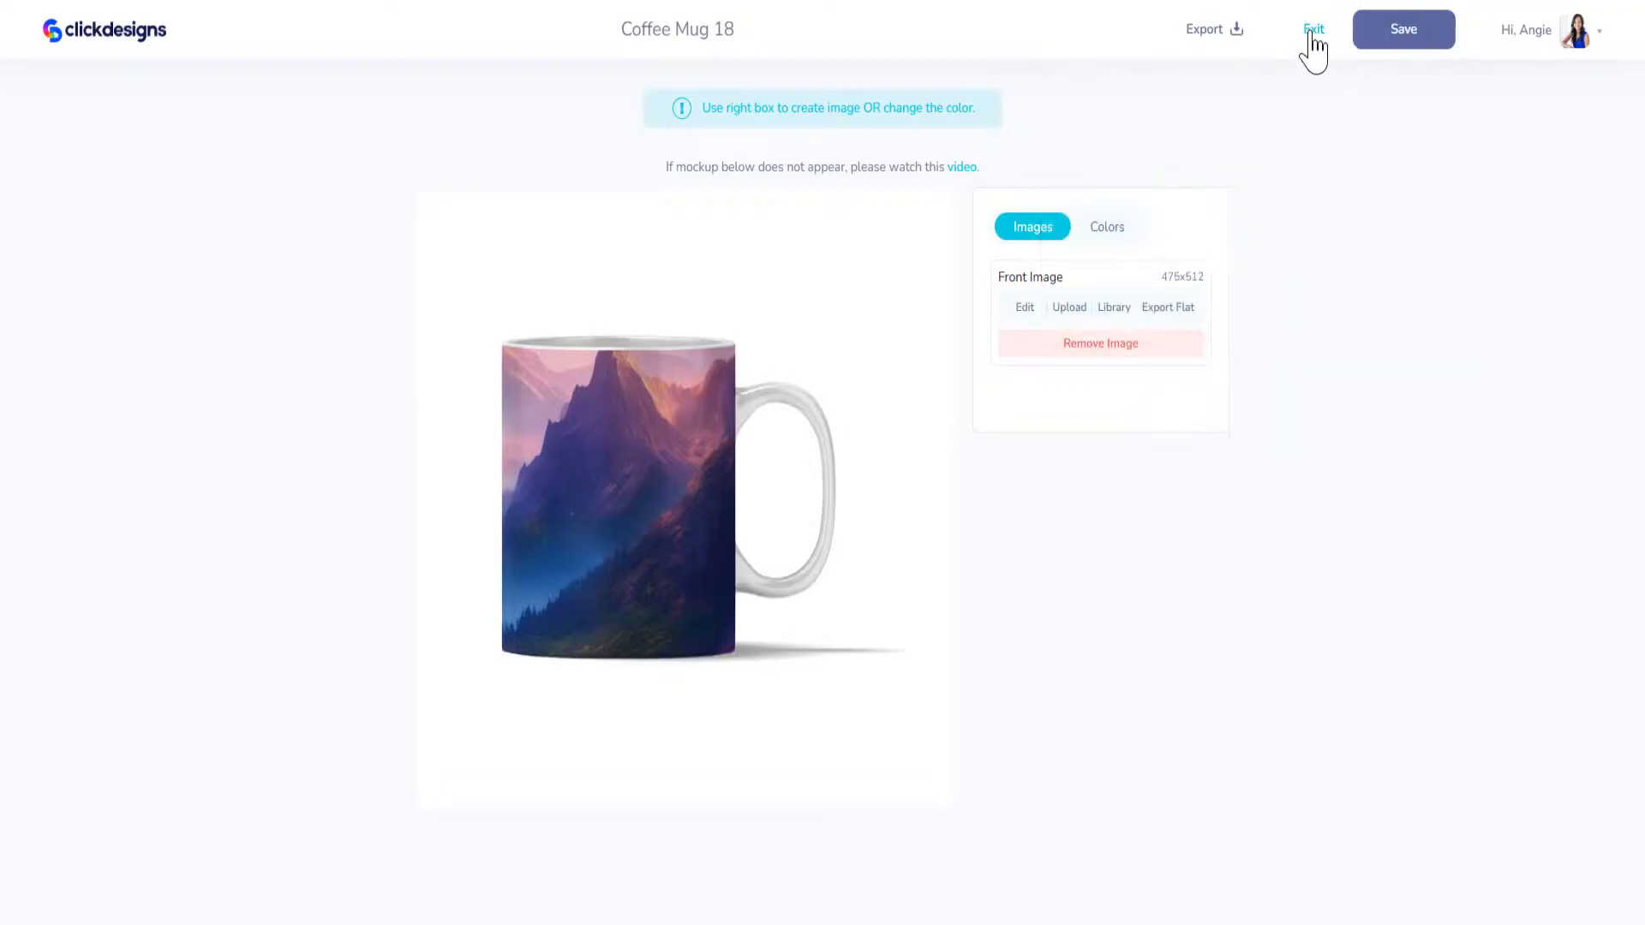
# Step: Reopen the front image, hide the top layer and show the two layers below it, and save the artwork to the mug
pyautogui.click(1026, 308)
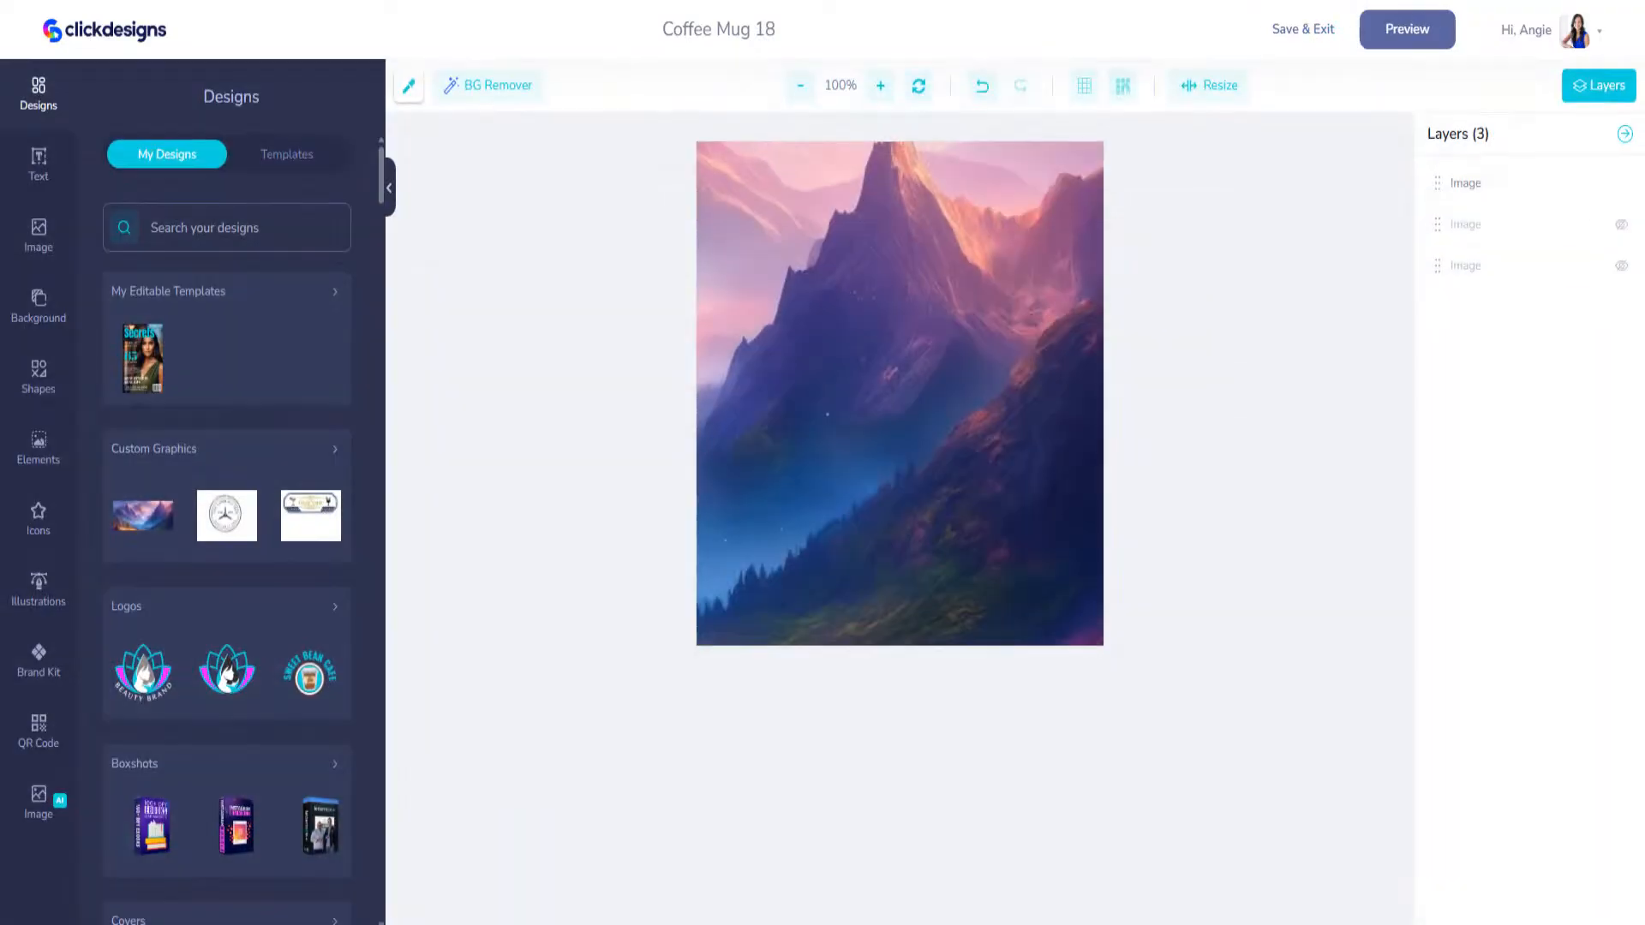
pyautogui.click(1620, 228)
pyautogui.click(1620, 266)
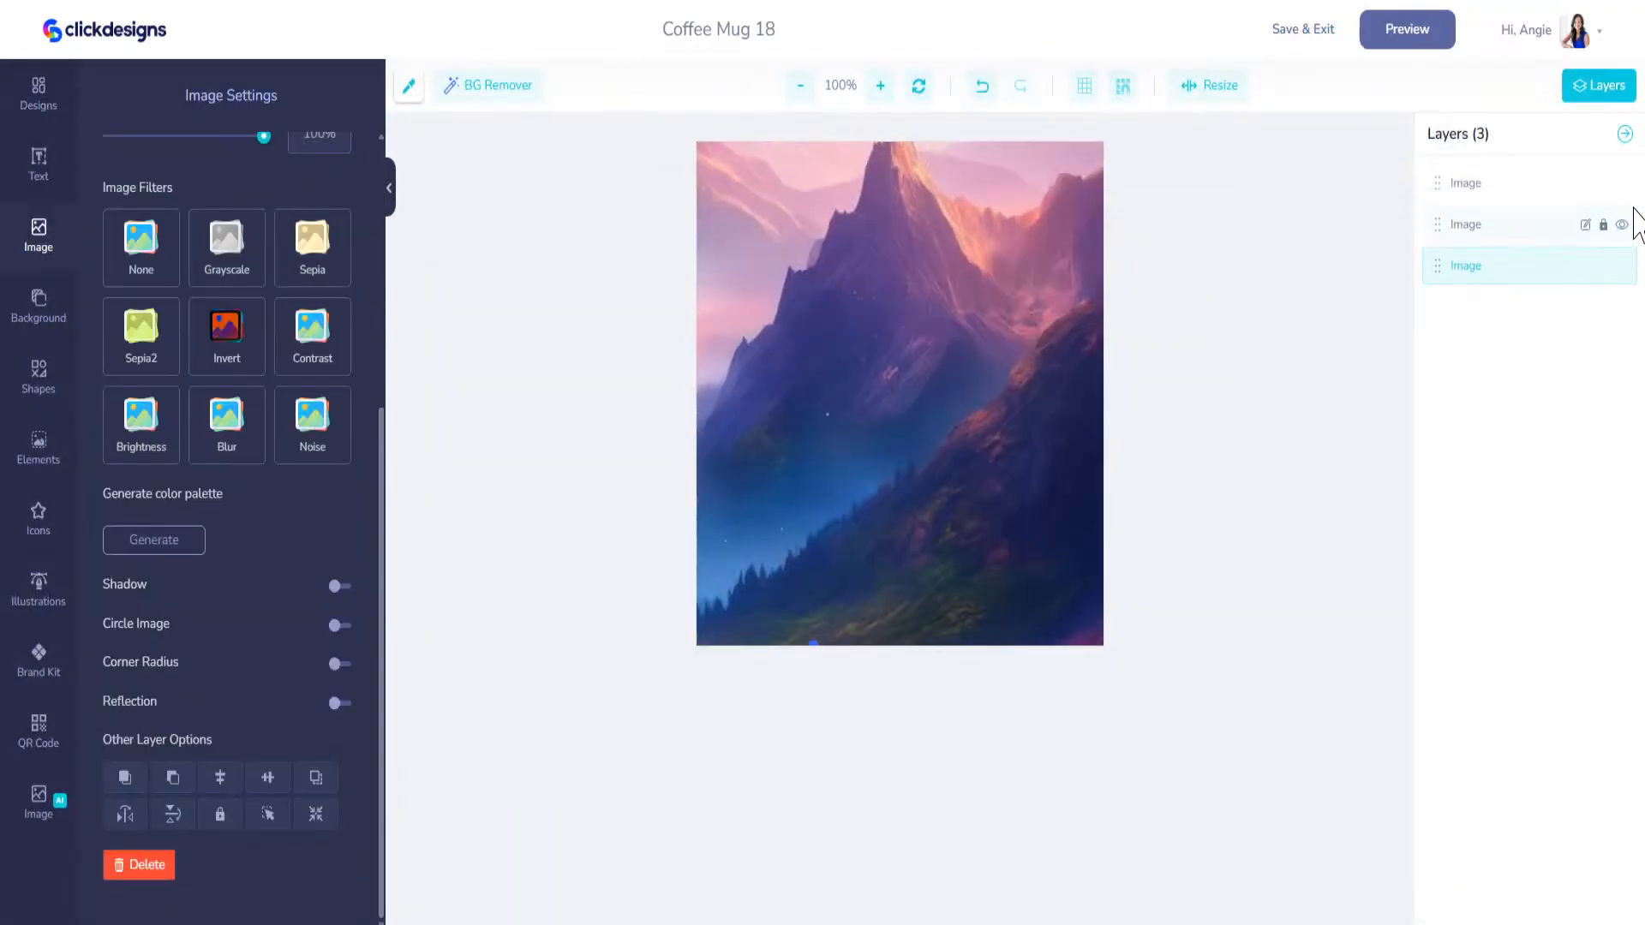
pyautogui.click(1624, 188)
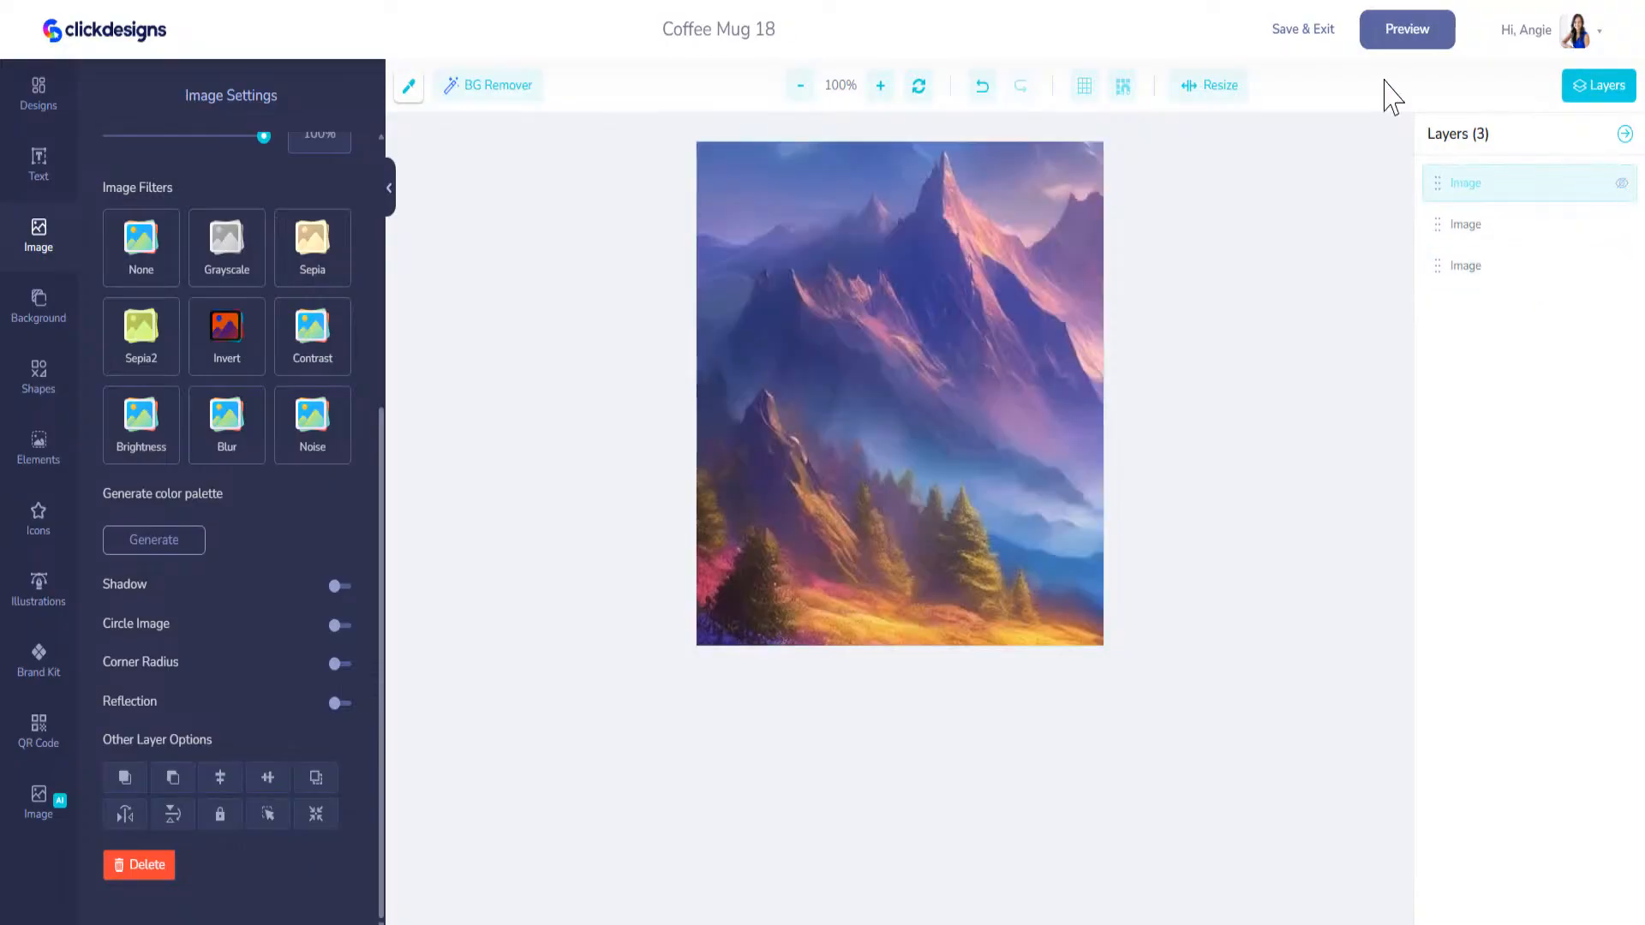
pyautogui.click(1303, 35)
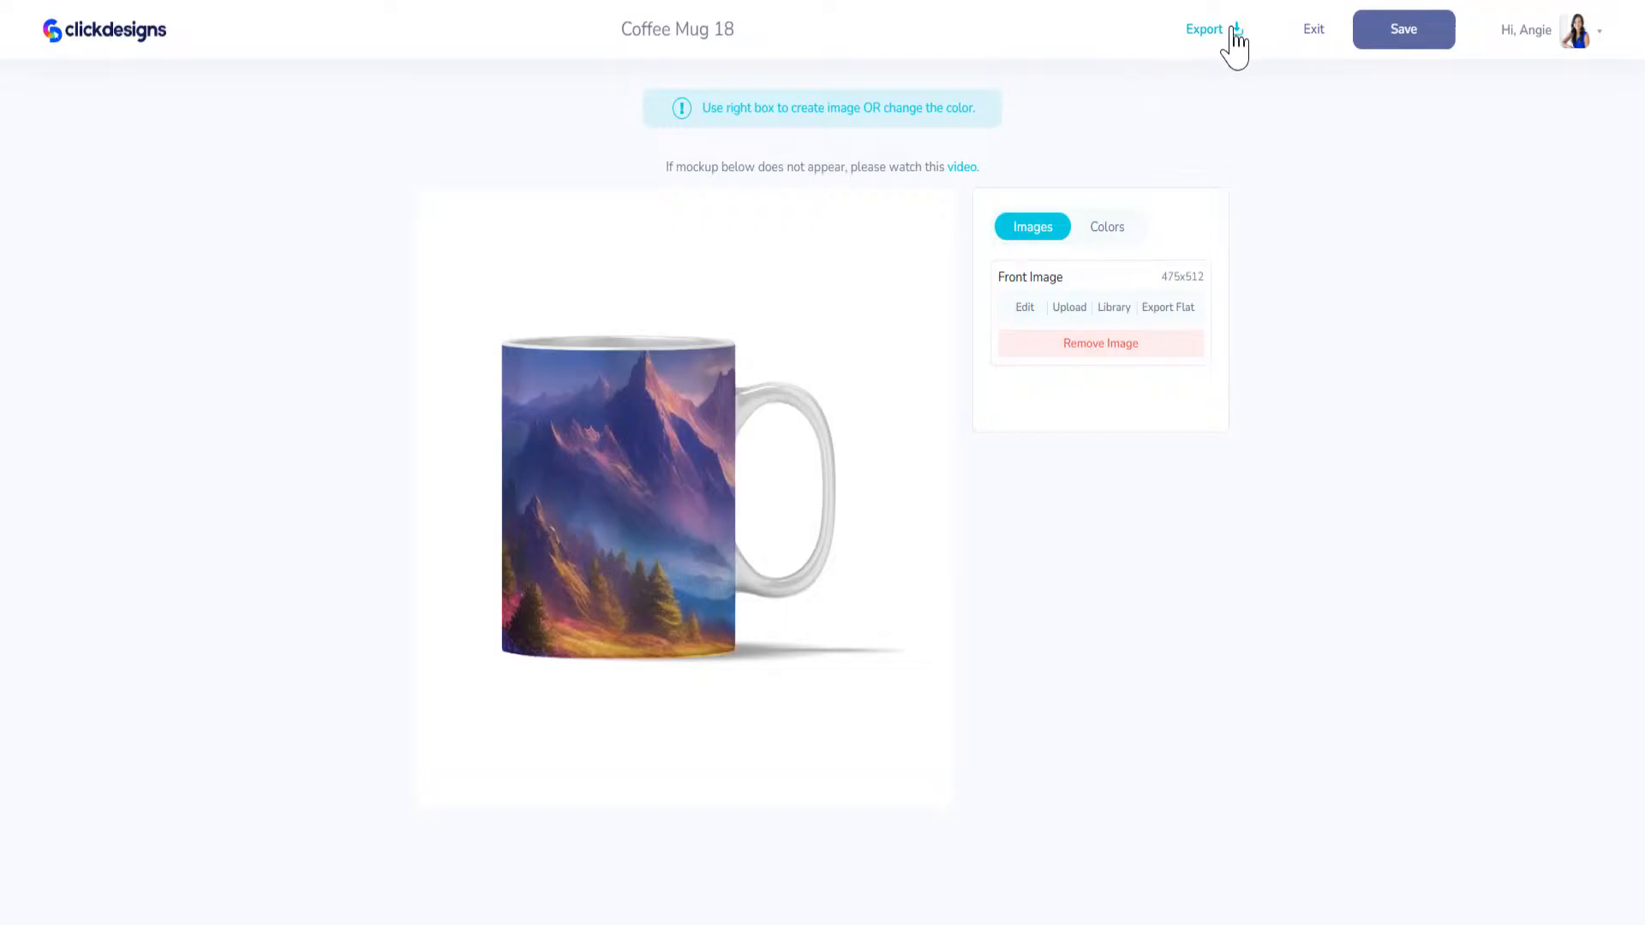
# Step: Export the mug with the tree-lined peak crop as a 300 DPI PNG, and save and exit the design
pyautogui.click(1231, 32)
pyautogui.click(1175, 325)
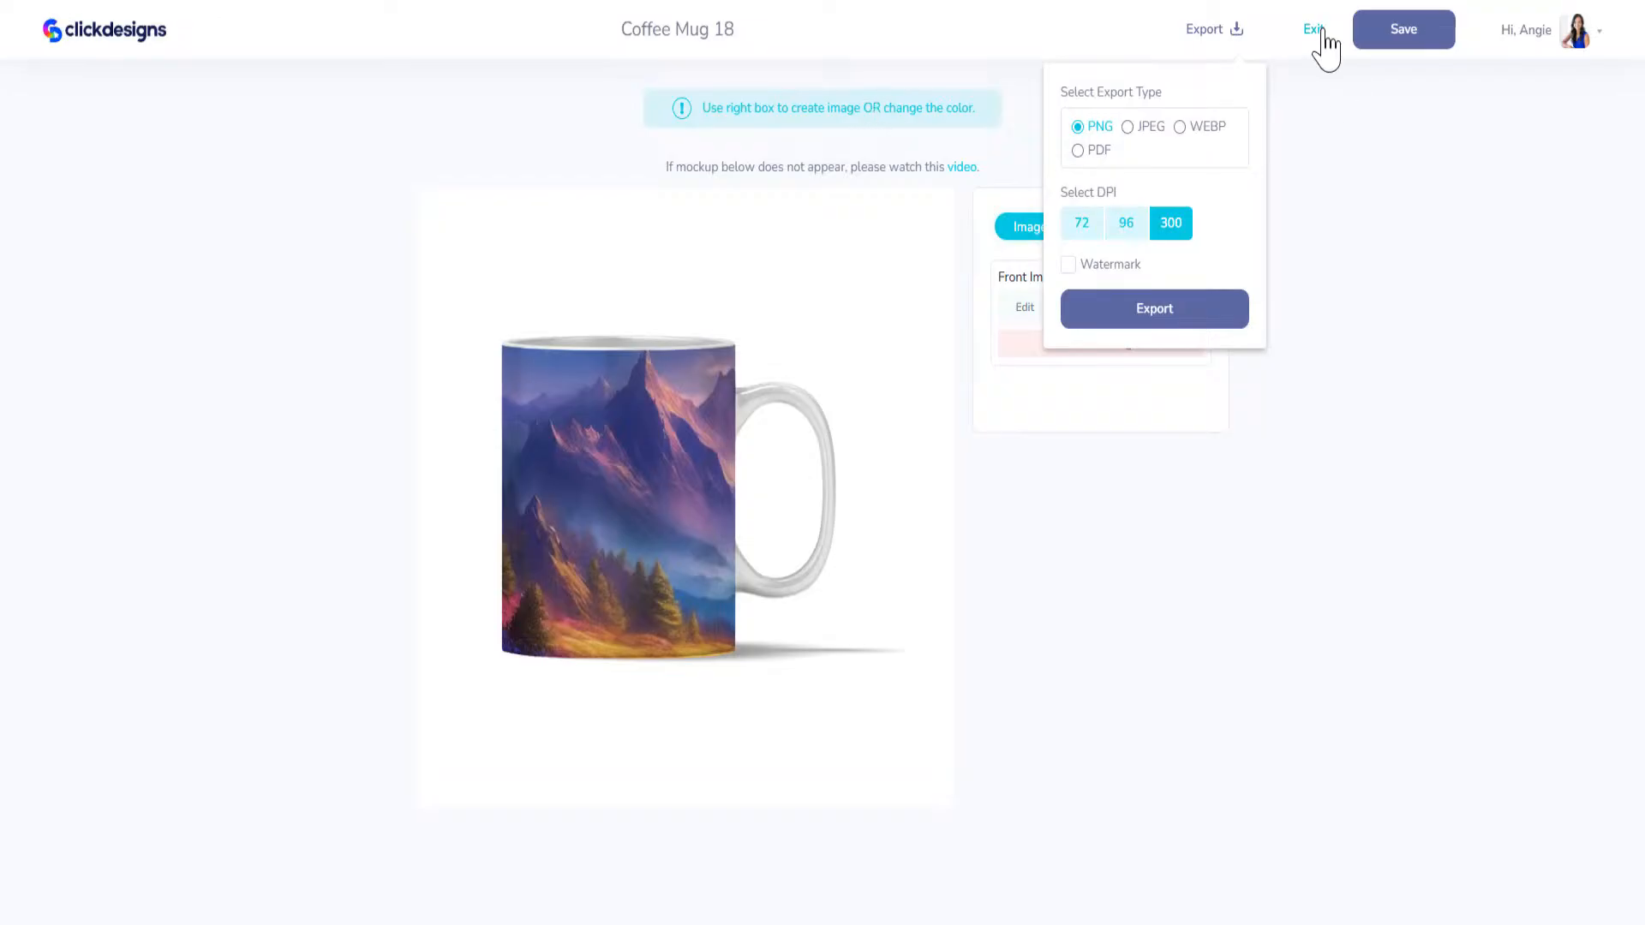
pyautogui.click(1356, 31)
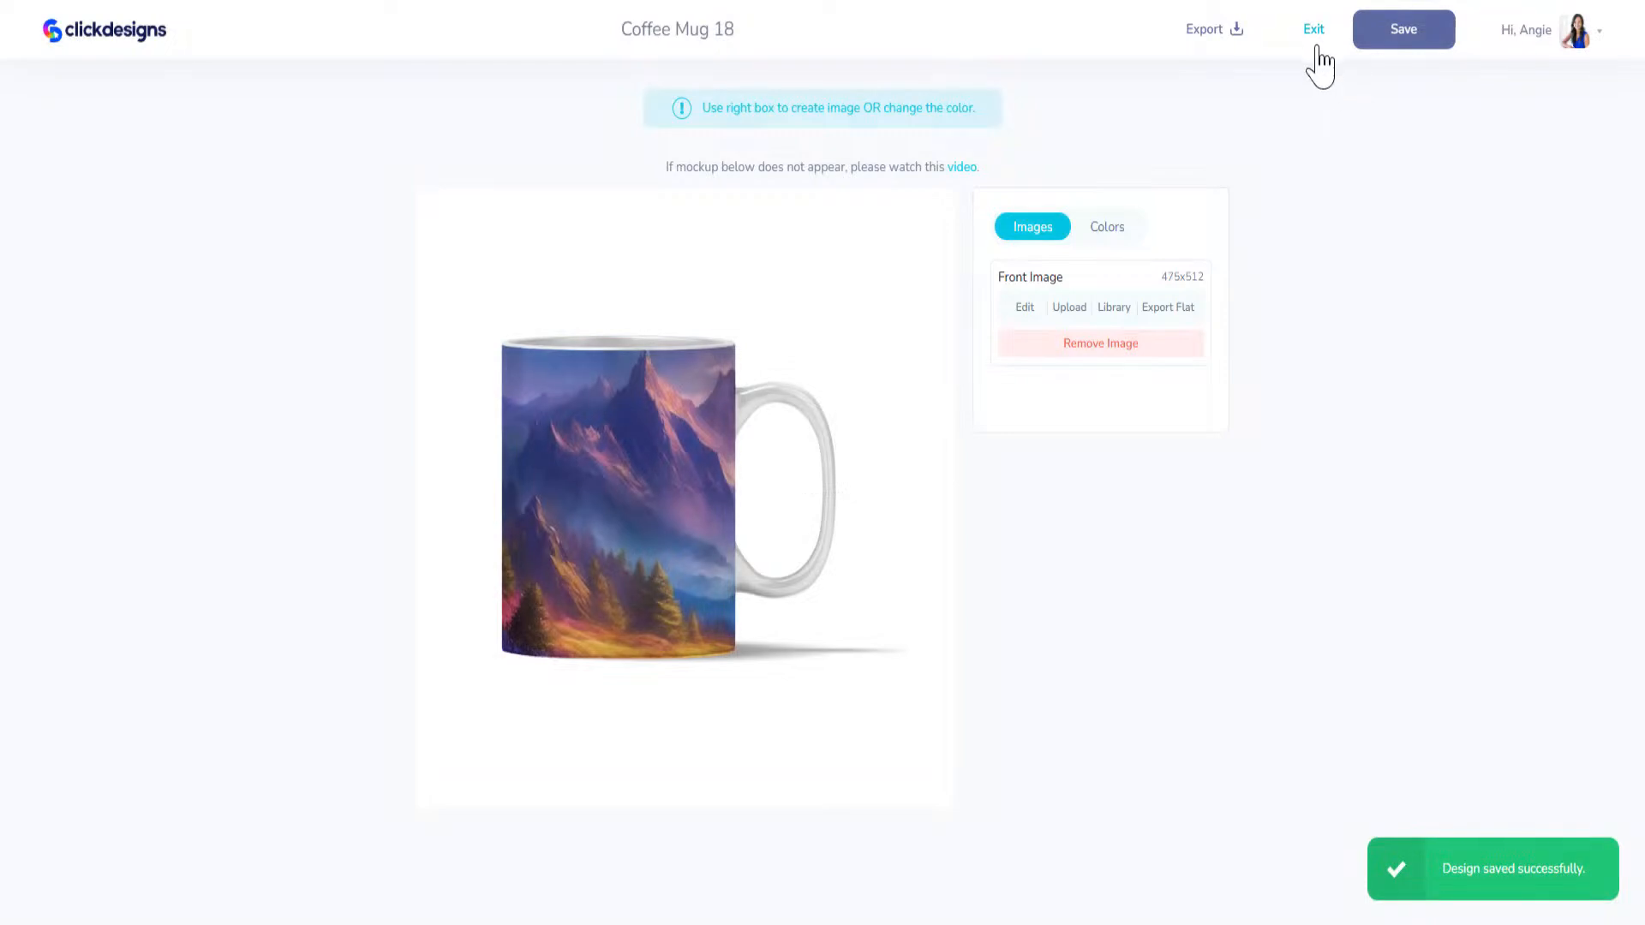
pyautogui.click(1320, 38)
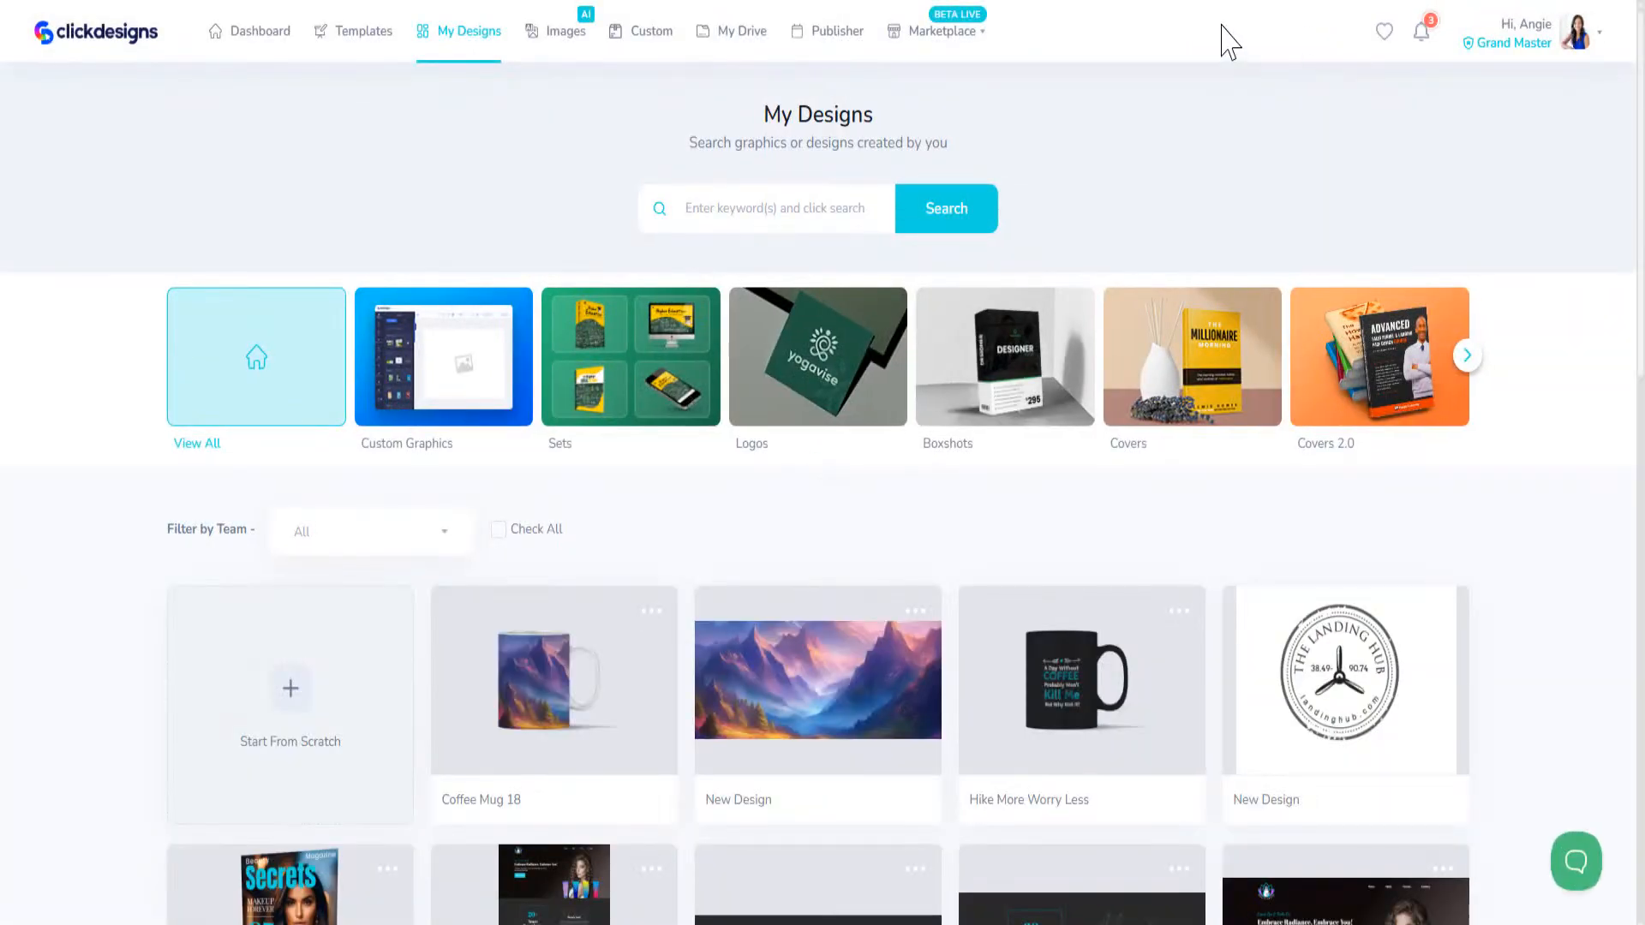
# Step: Browse the saved designs in the Marketing category of My Designs
pyautogui.click(1465, 356)
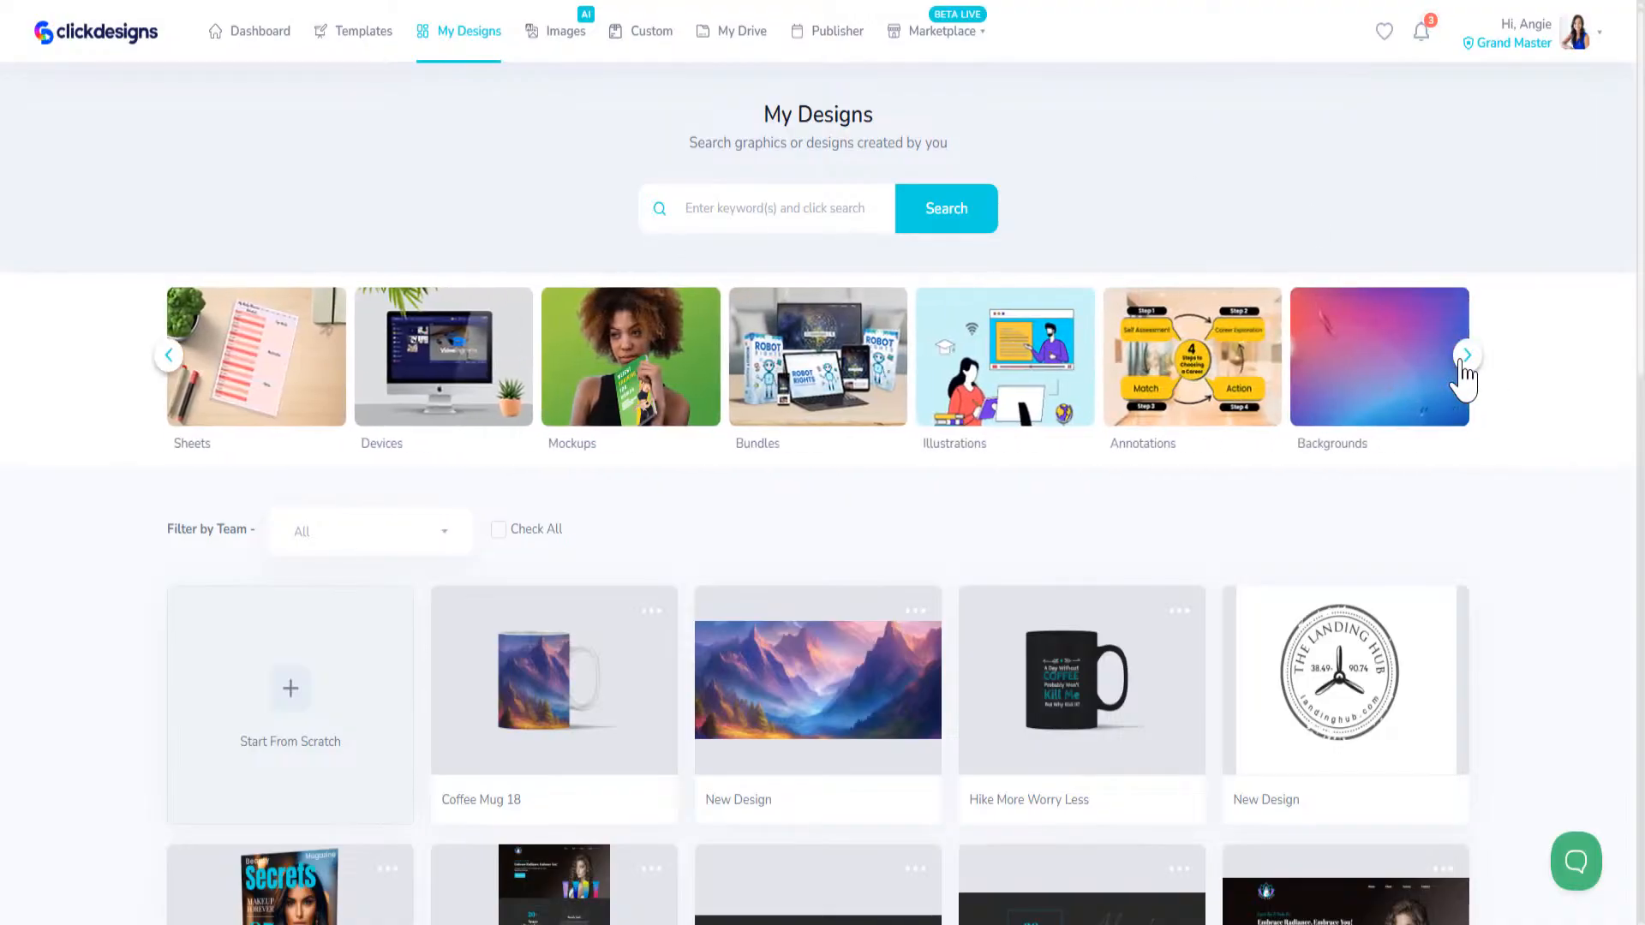
pyautogui.click(1464, 358)
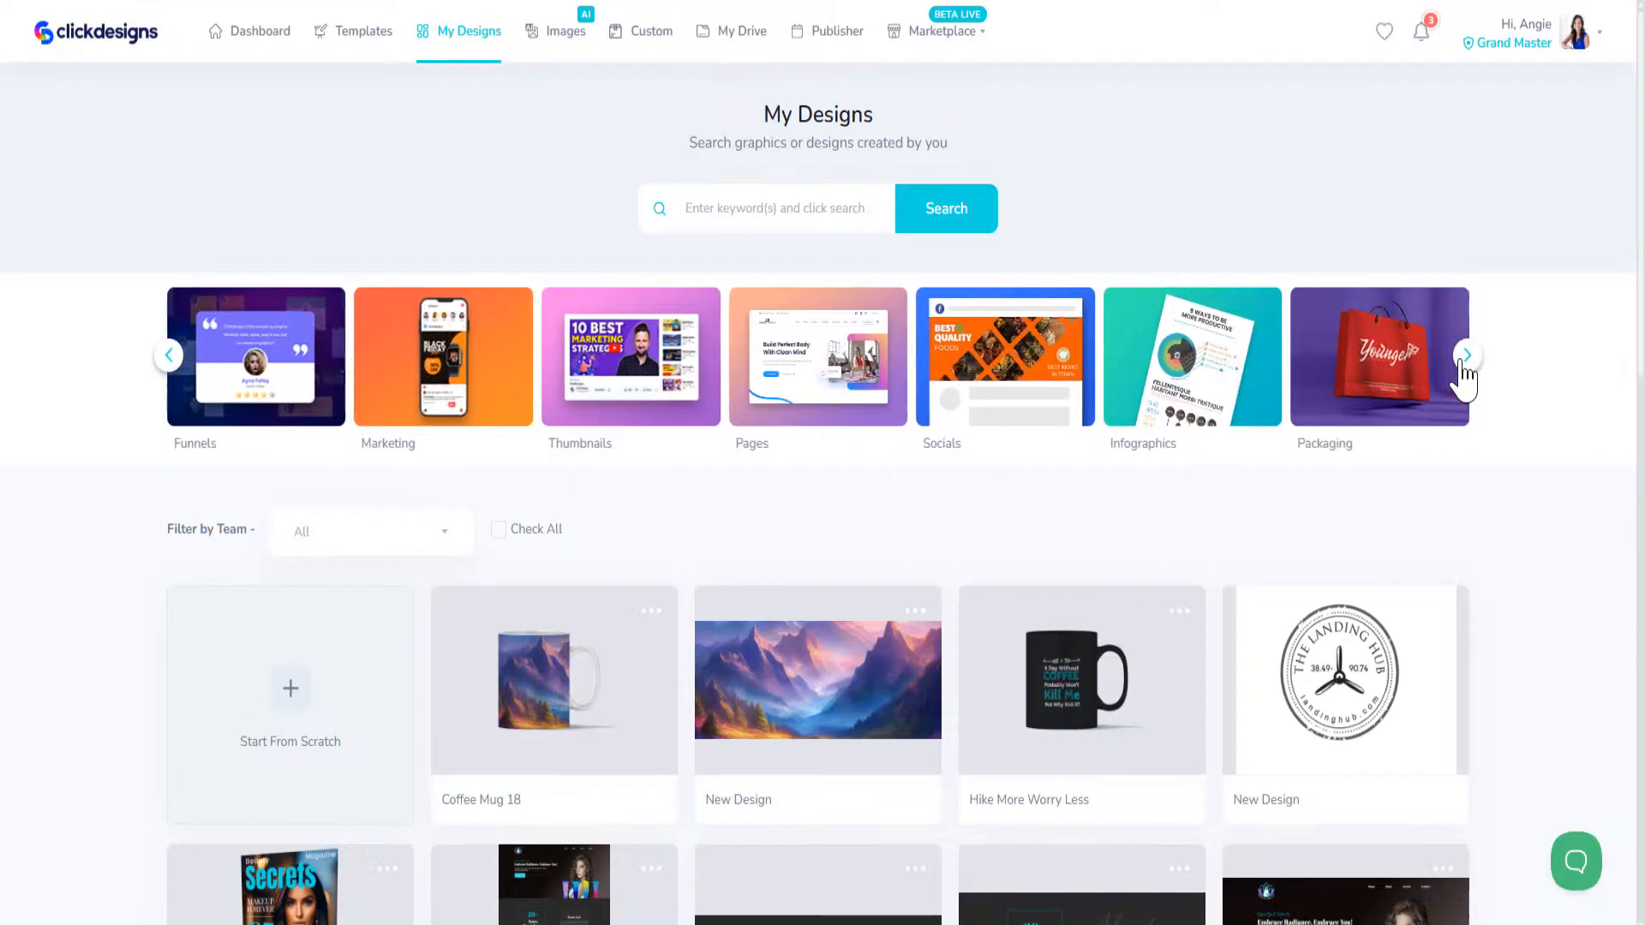
pyautogui.click(410, 347)
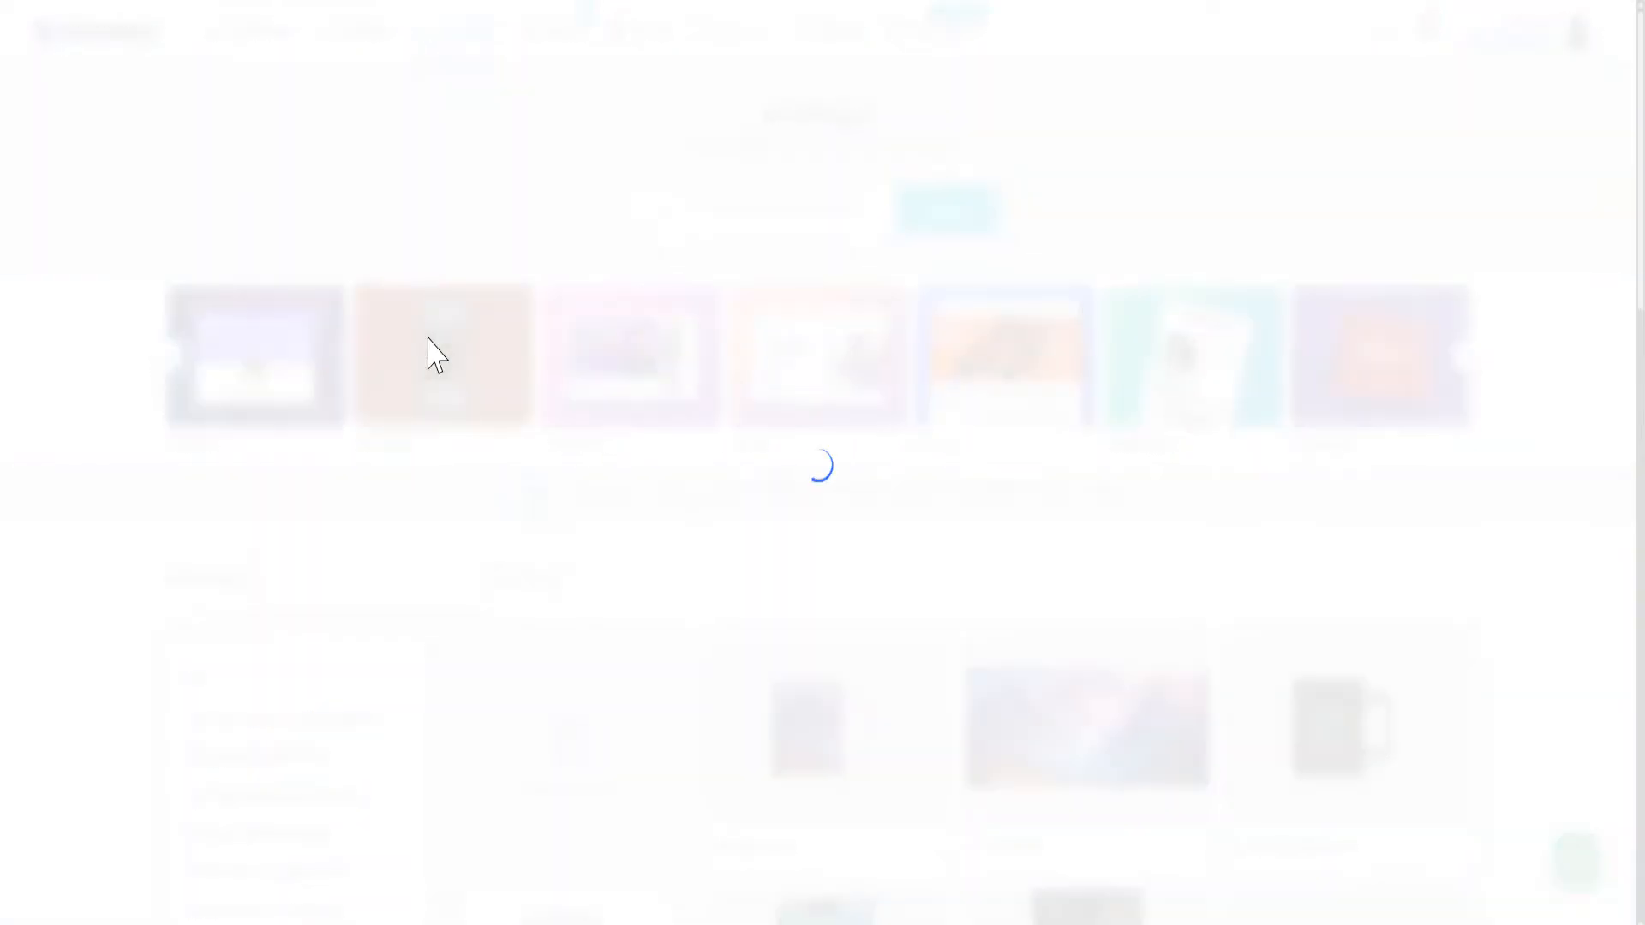
pyautogui.scroll(-4, 511, 634)
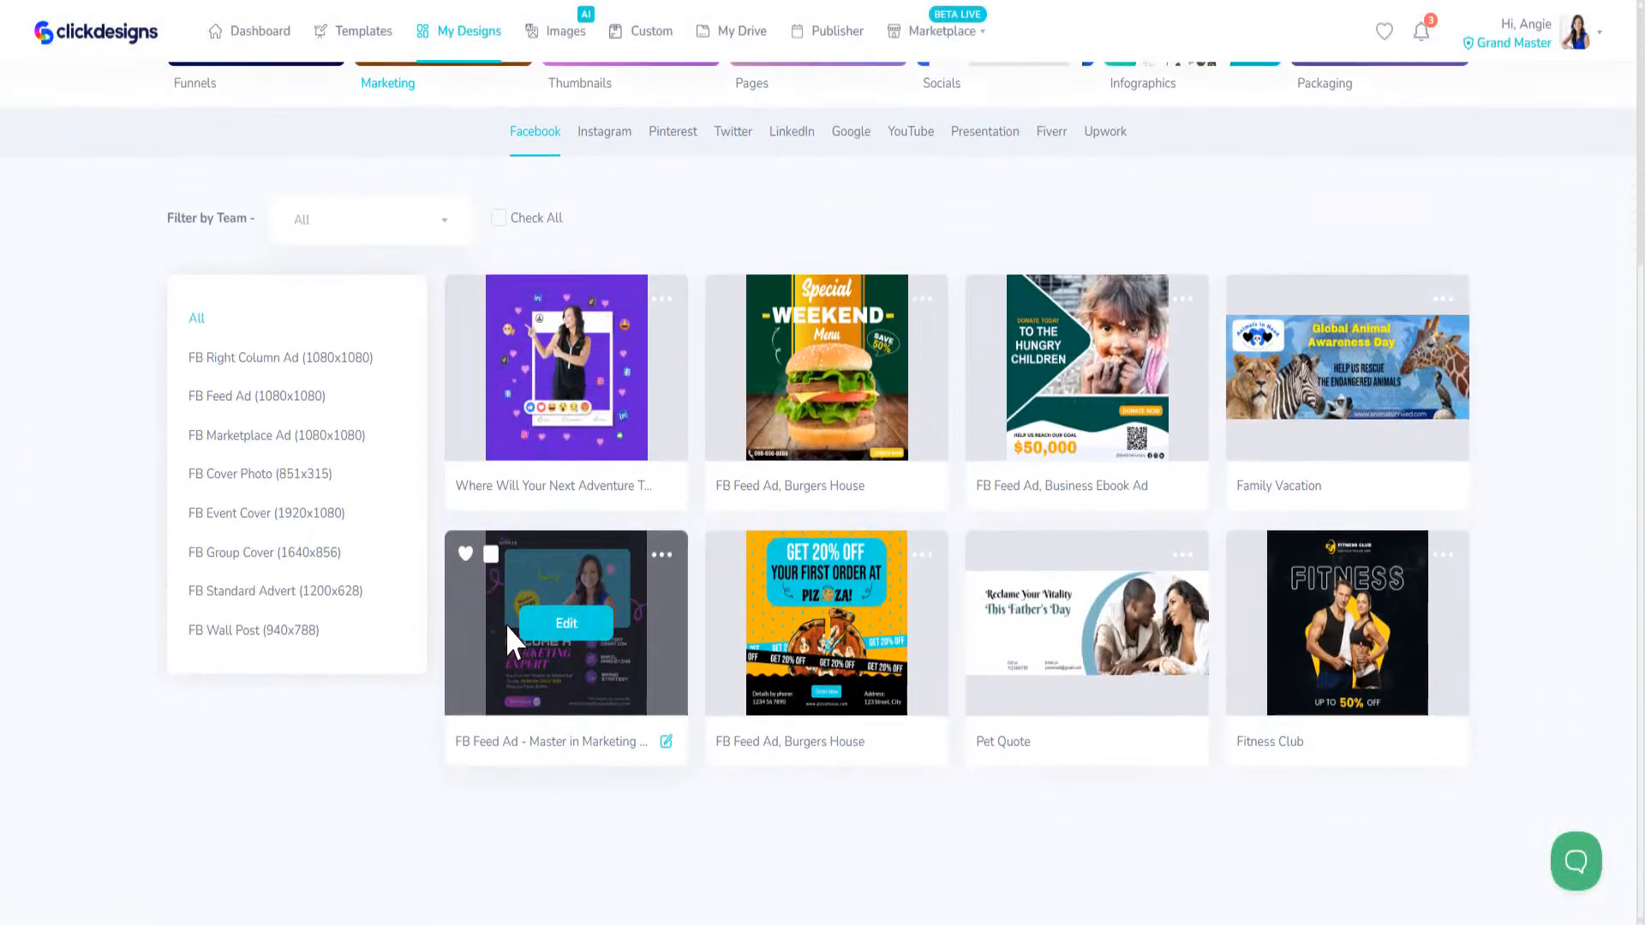
pyautogui.scroll(4, 477, 257)
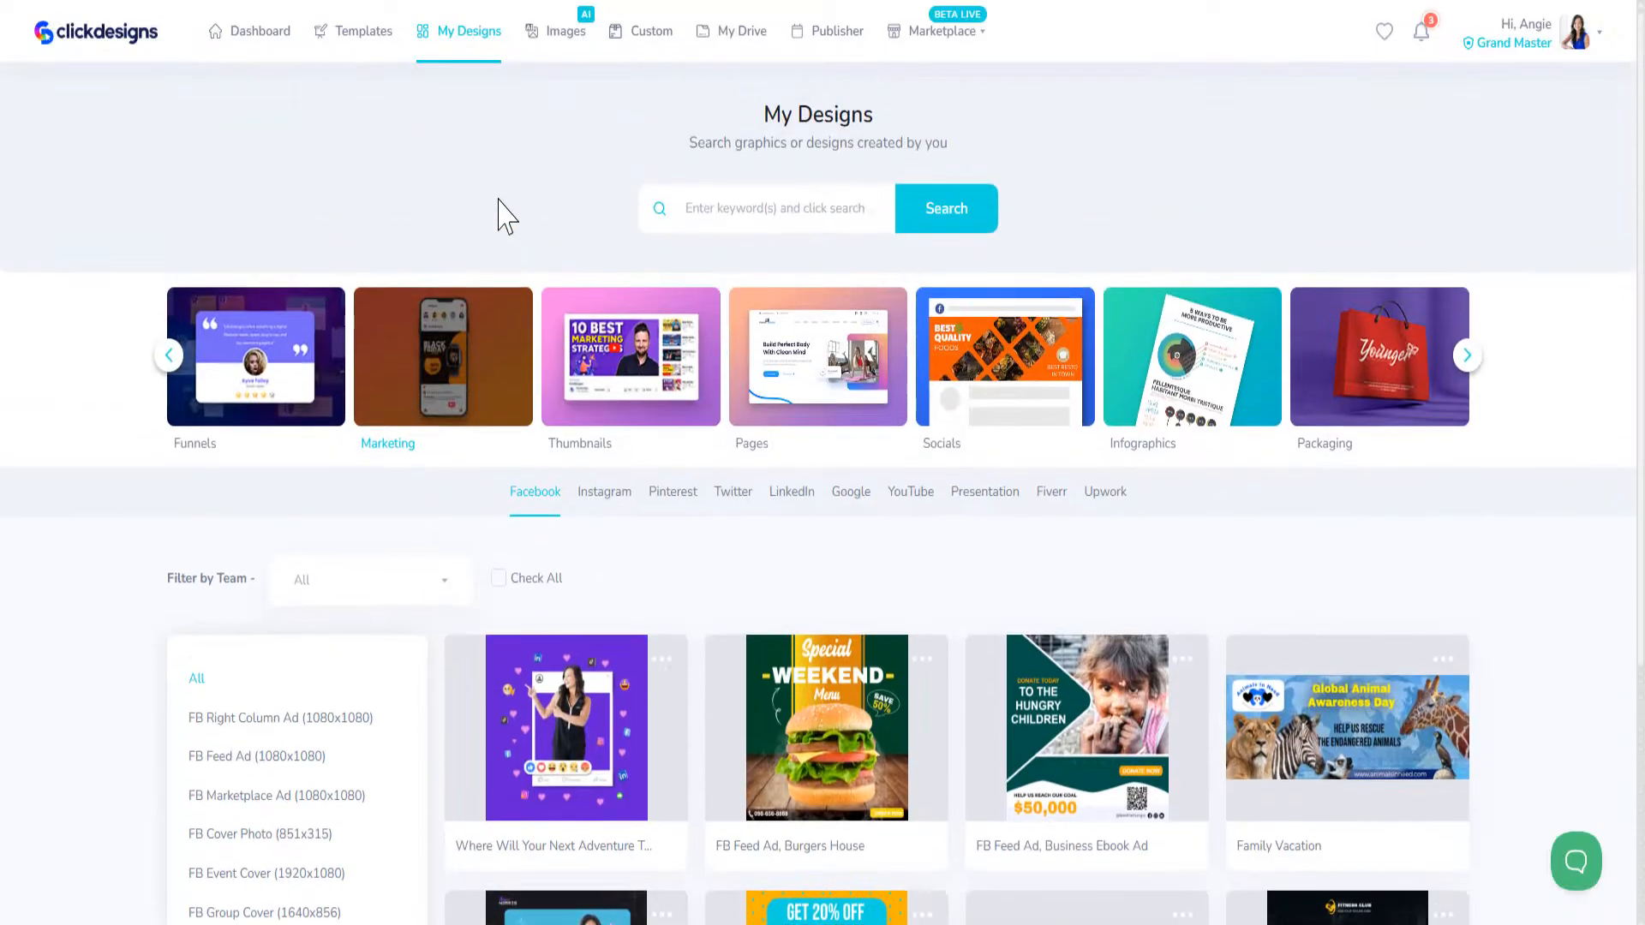
# Step: Find the FB Cover Photo (851x315) templates in the Marketing category and open the Super Sale cover for editing
pyautogui.click(343, 38)
pyautogui.click(1466, 320)
pyautogui.click(1466, 320)
pyautogui.click(1461, 322)
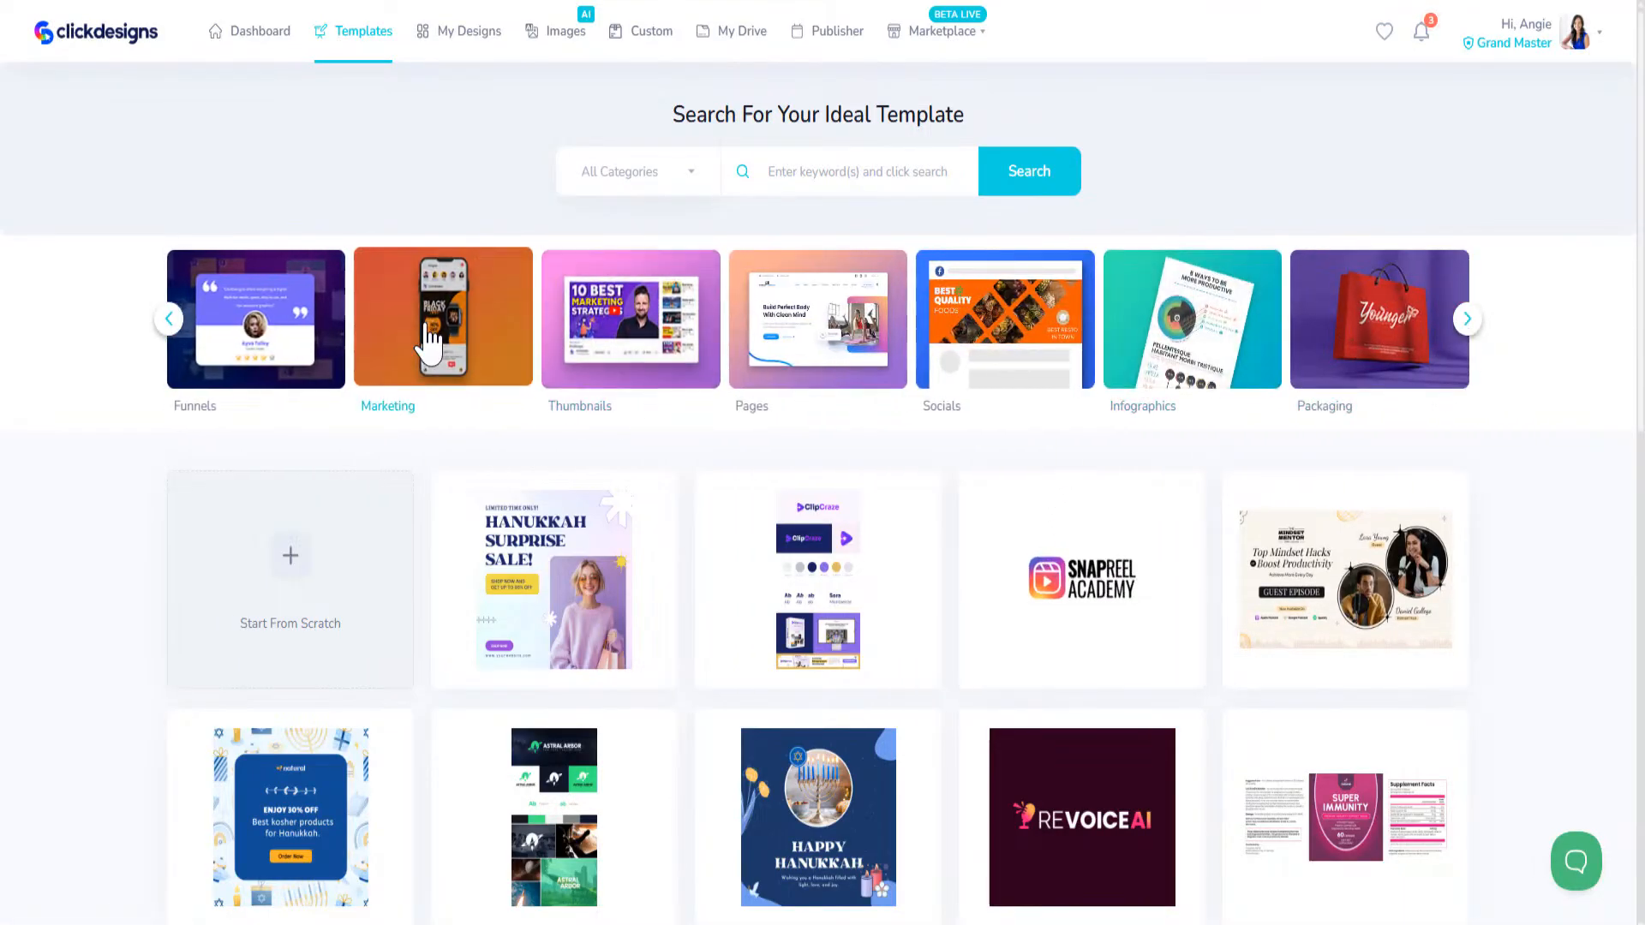
pyautogui.click(429, 336)
pyautogui.scroll(-2, 459, 728)
pyautogui.scroll(-1, 453, 718)
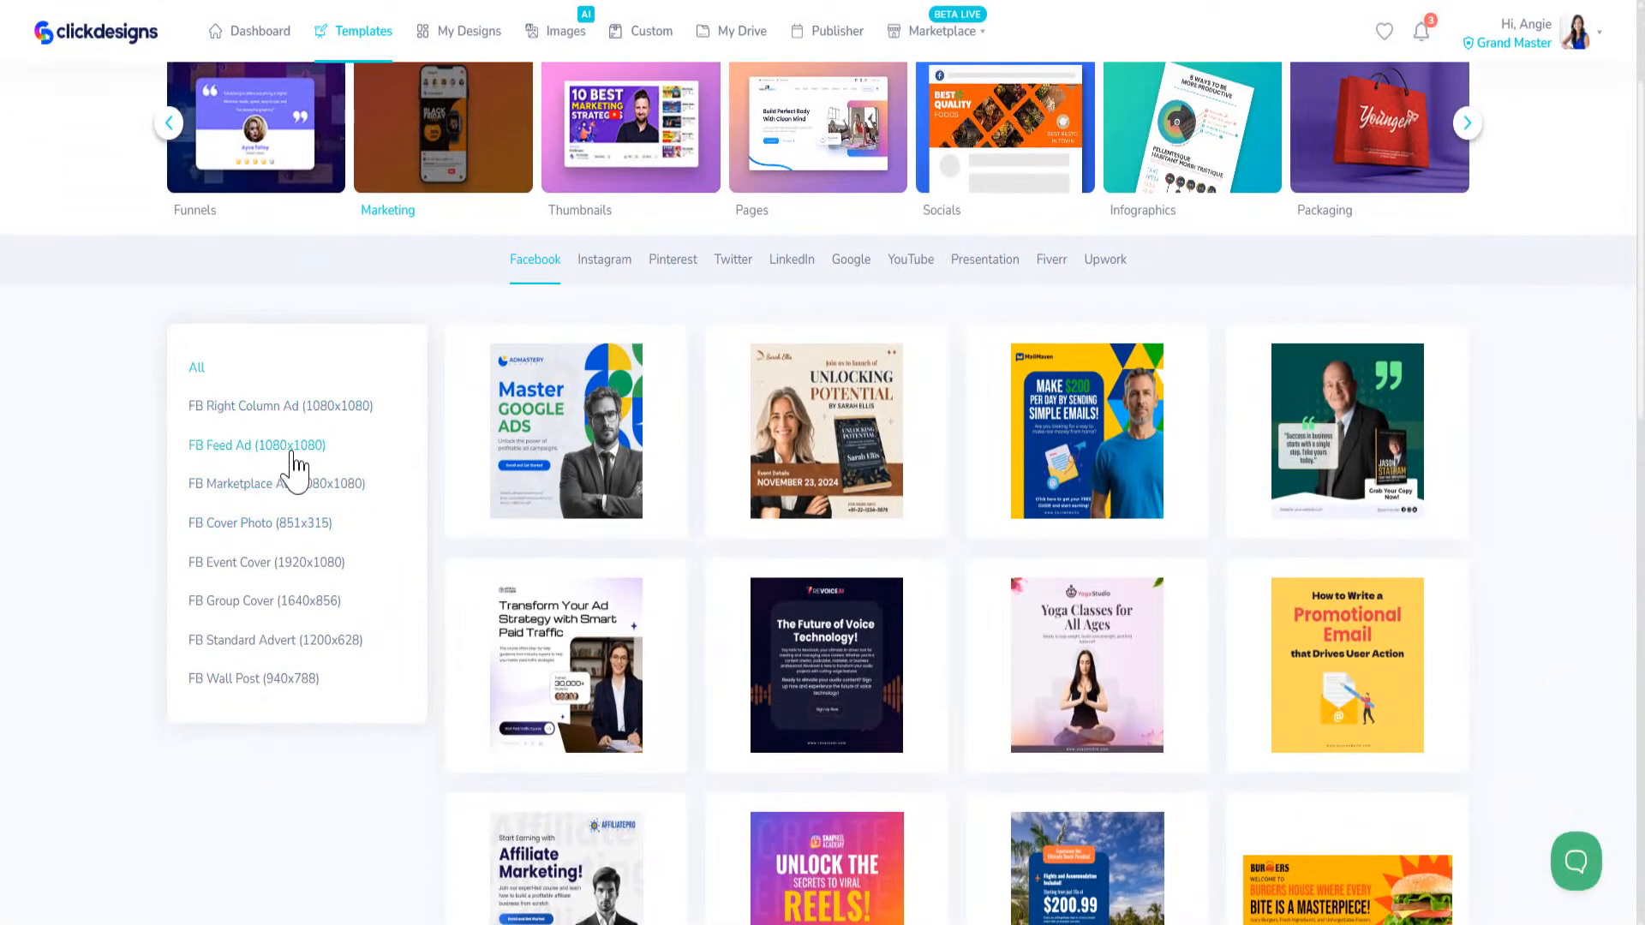
pyautogui.click(296, 524)
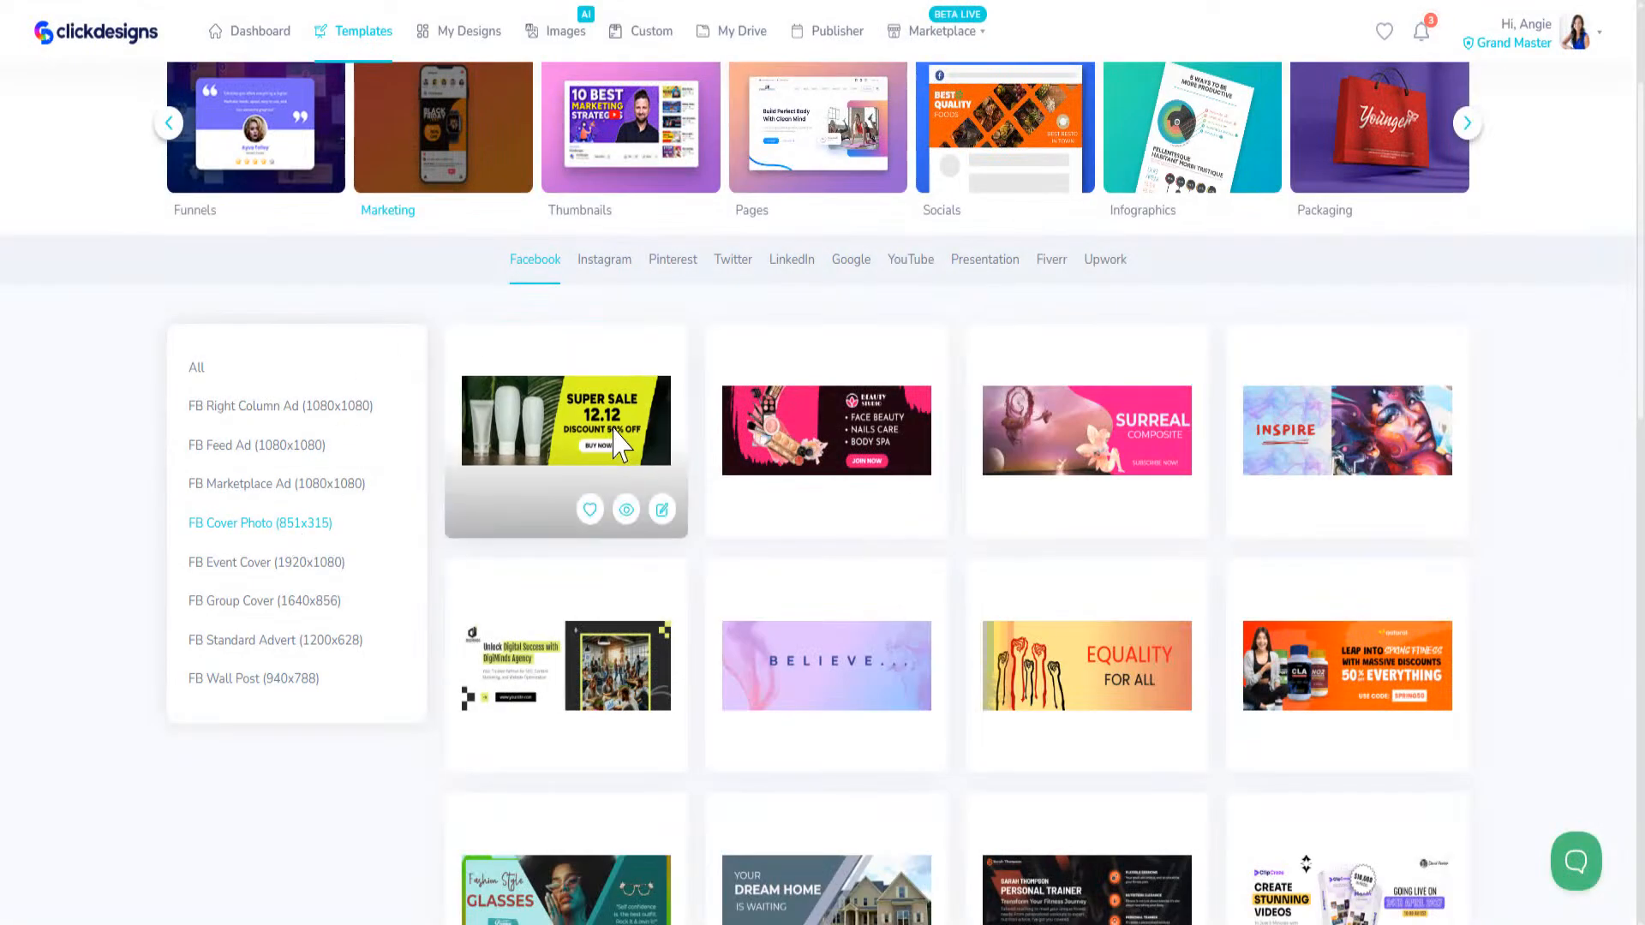
pyautogui.click(626, 508)
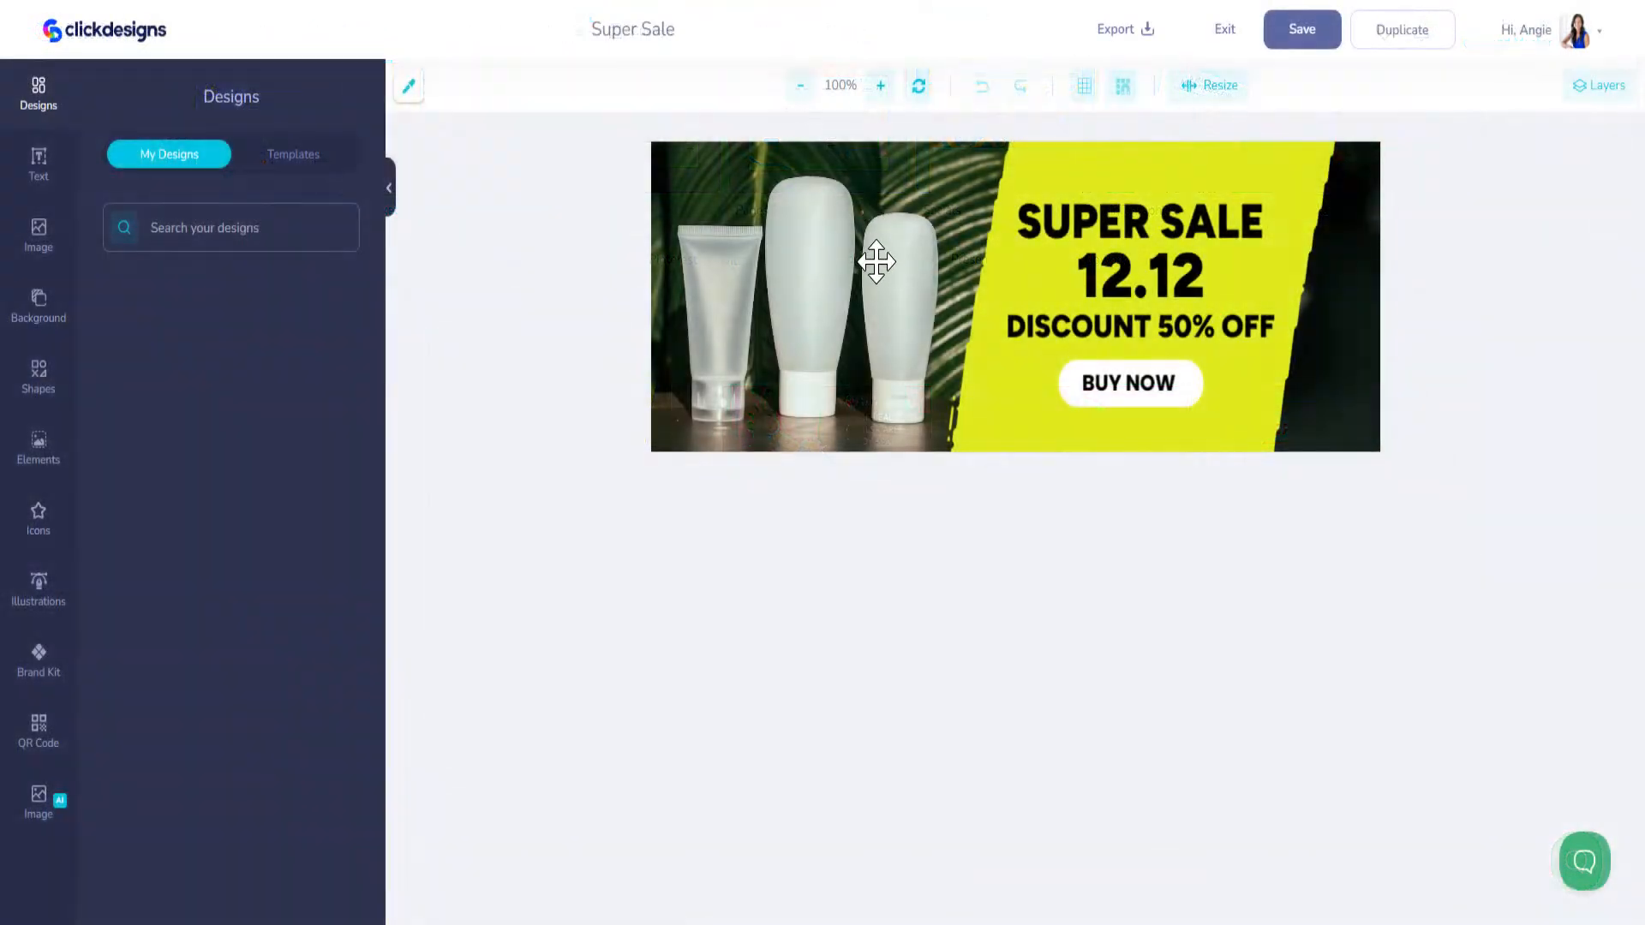
# Step: Delete the background photo of the white bottles and palm leaves from the Super Sale cover
pyautogui.click(875, 262)
pyautogui.click(717, 293)
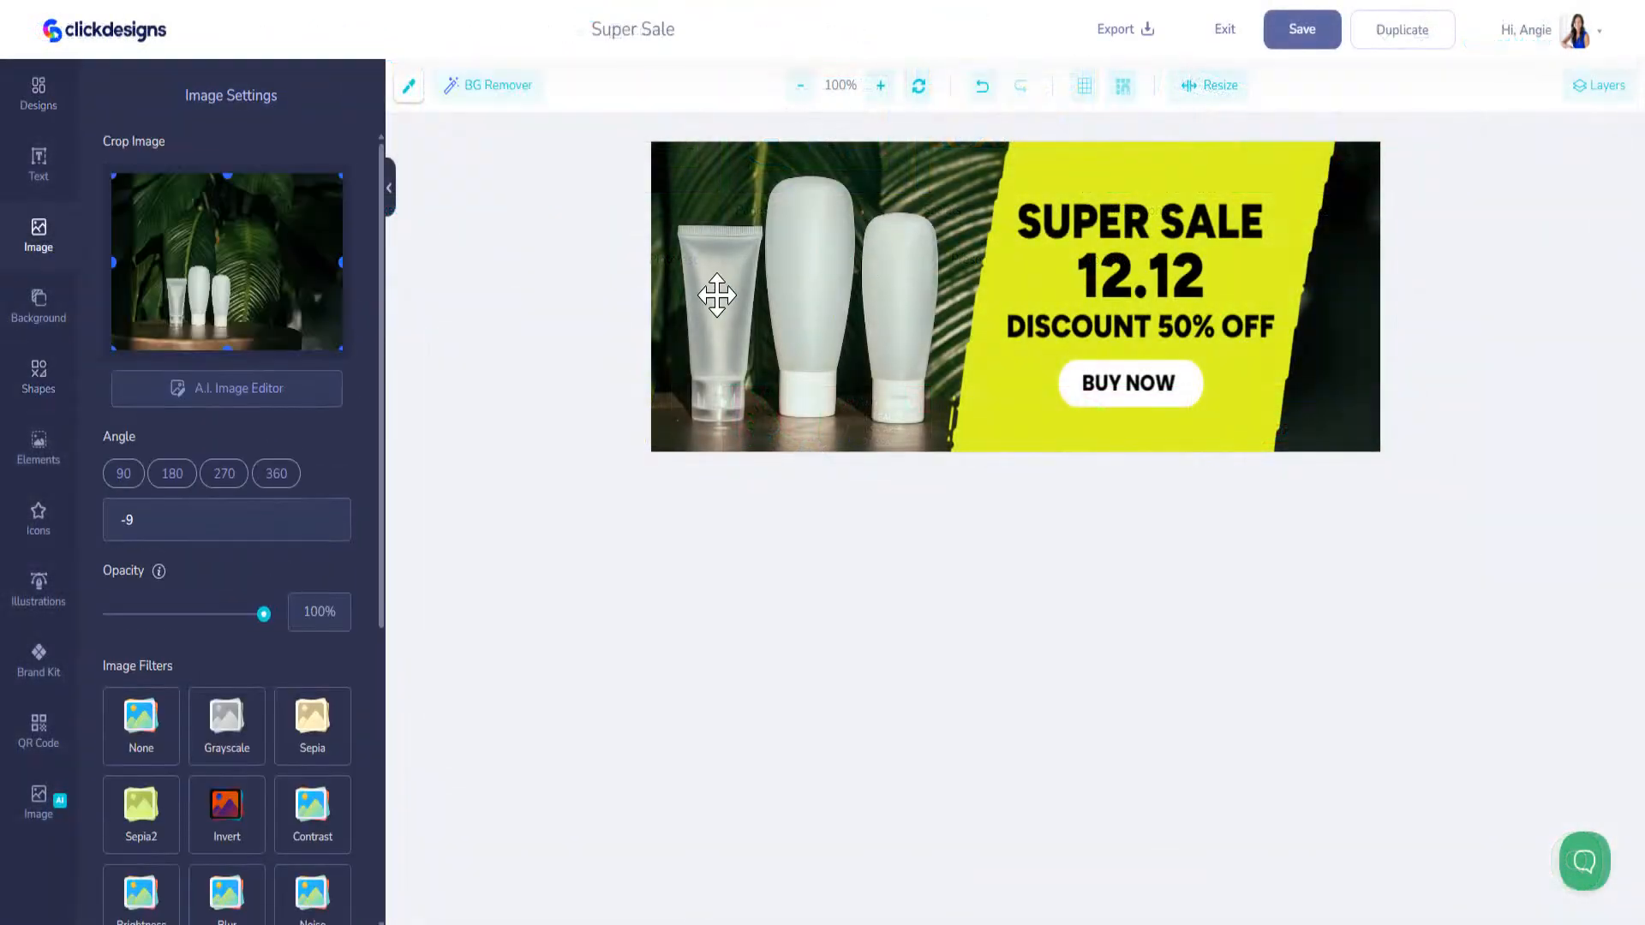
pyautogui.press('Delete')
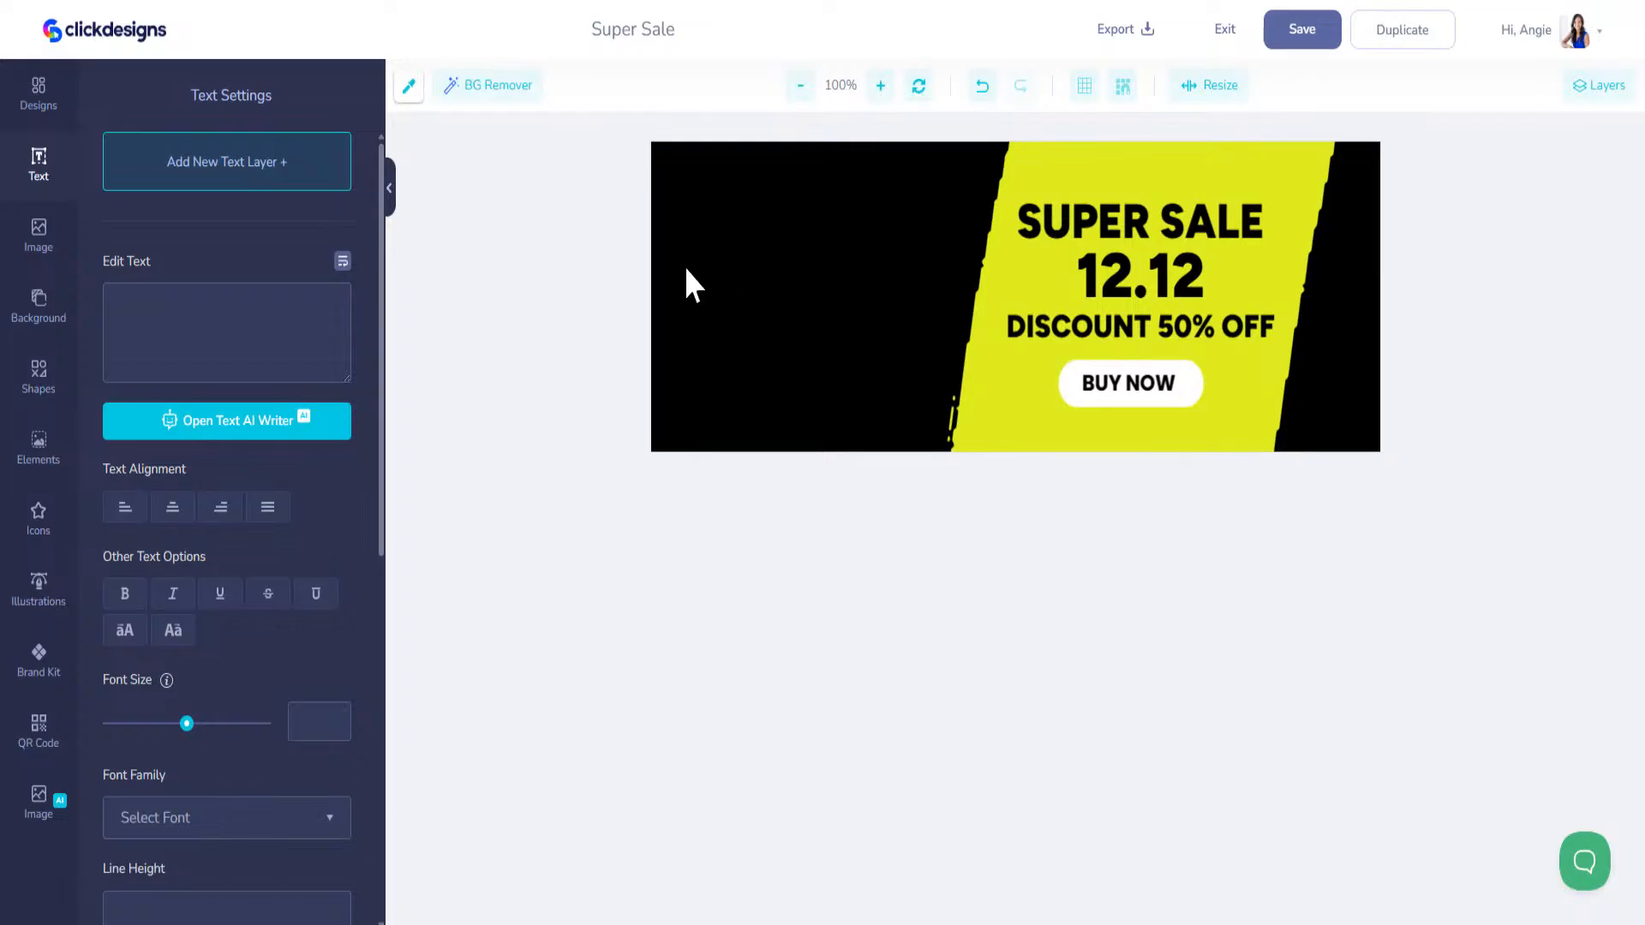
# Step: Upload an image file from the computer to the uploaded images for use in the Super Sale cover
pyautogui.click(34, 99)
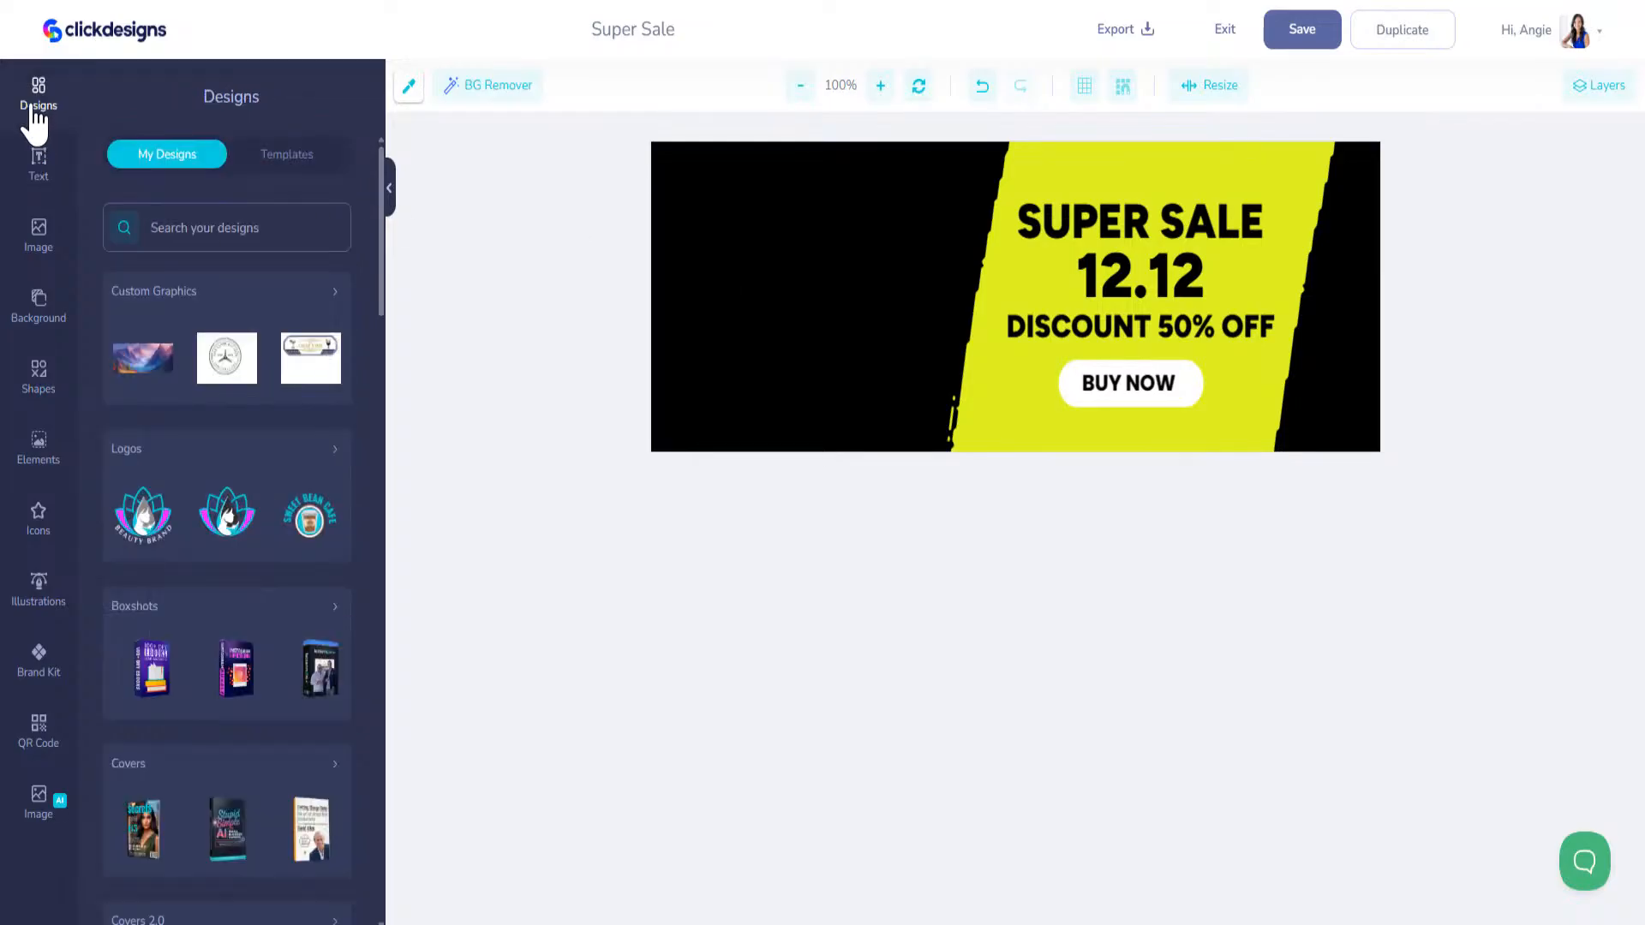
pyautogui.moveTo(157, 386)
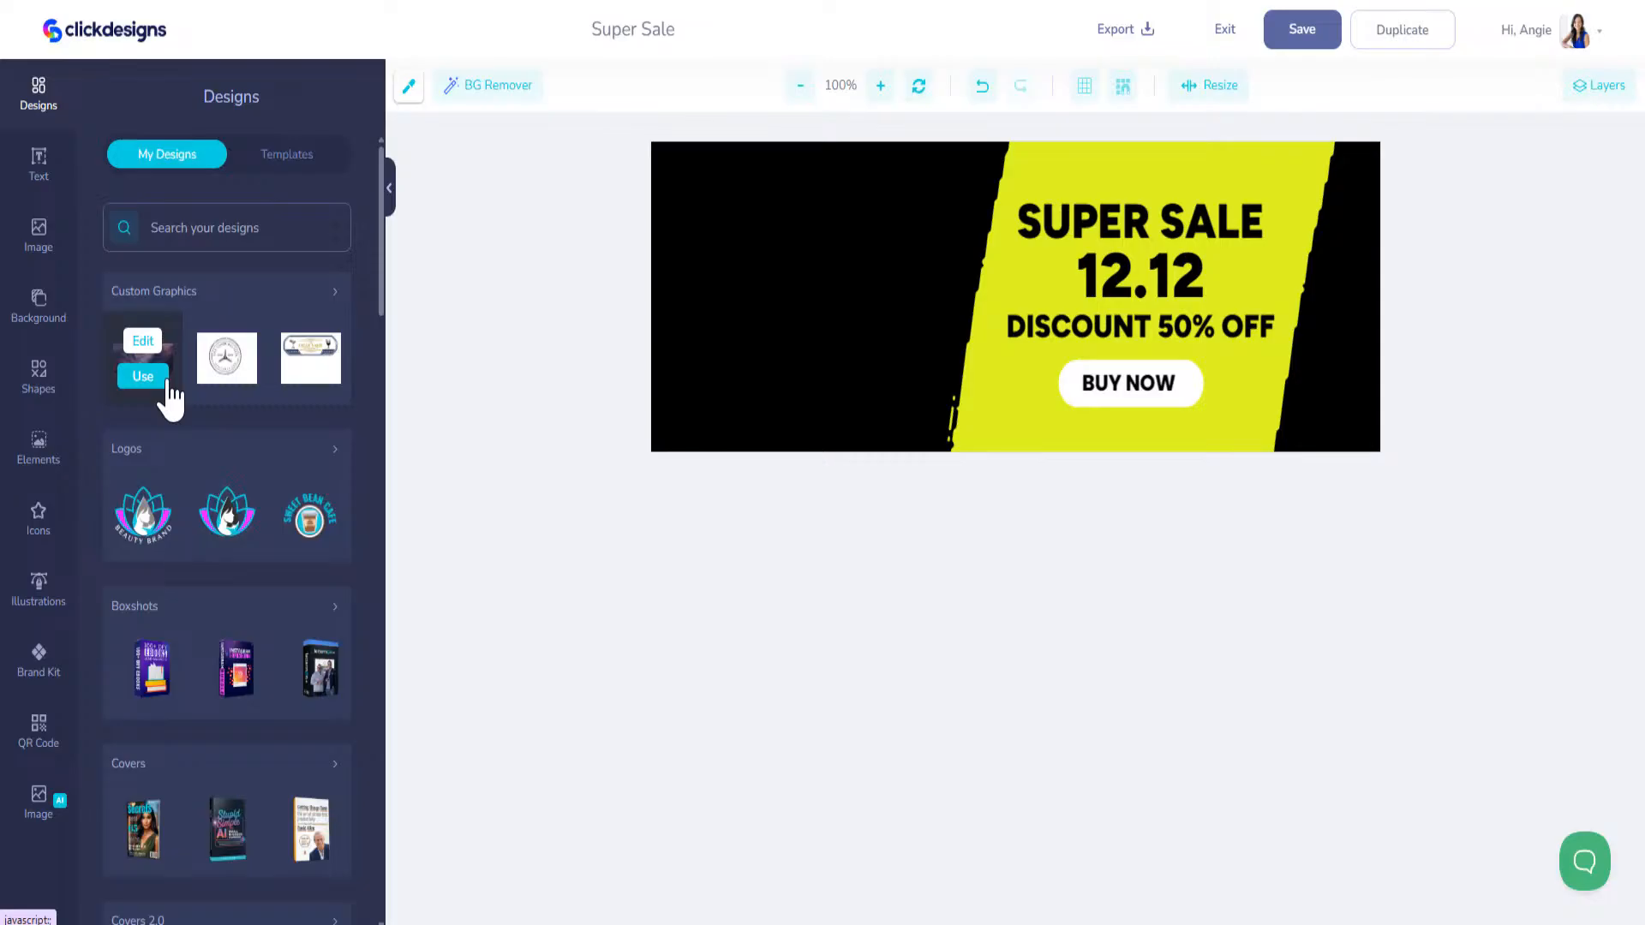
pyautogui.click(41, 238)
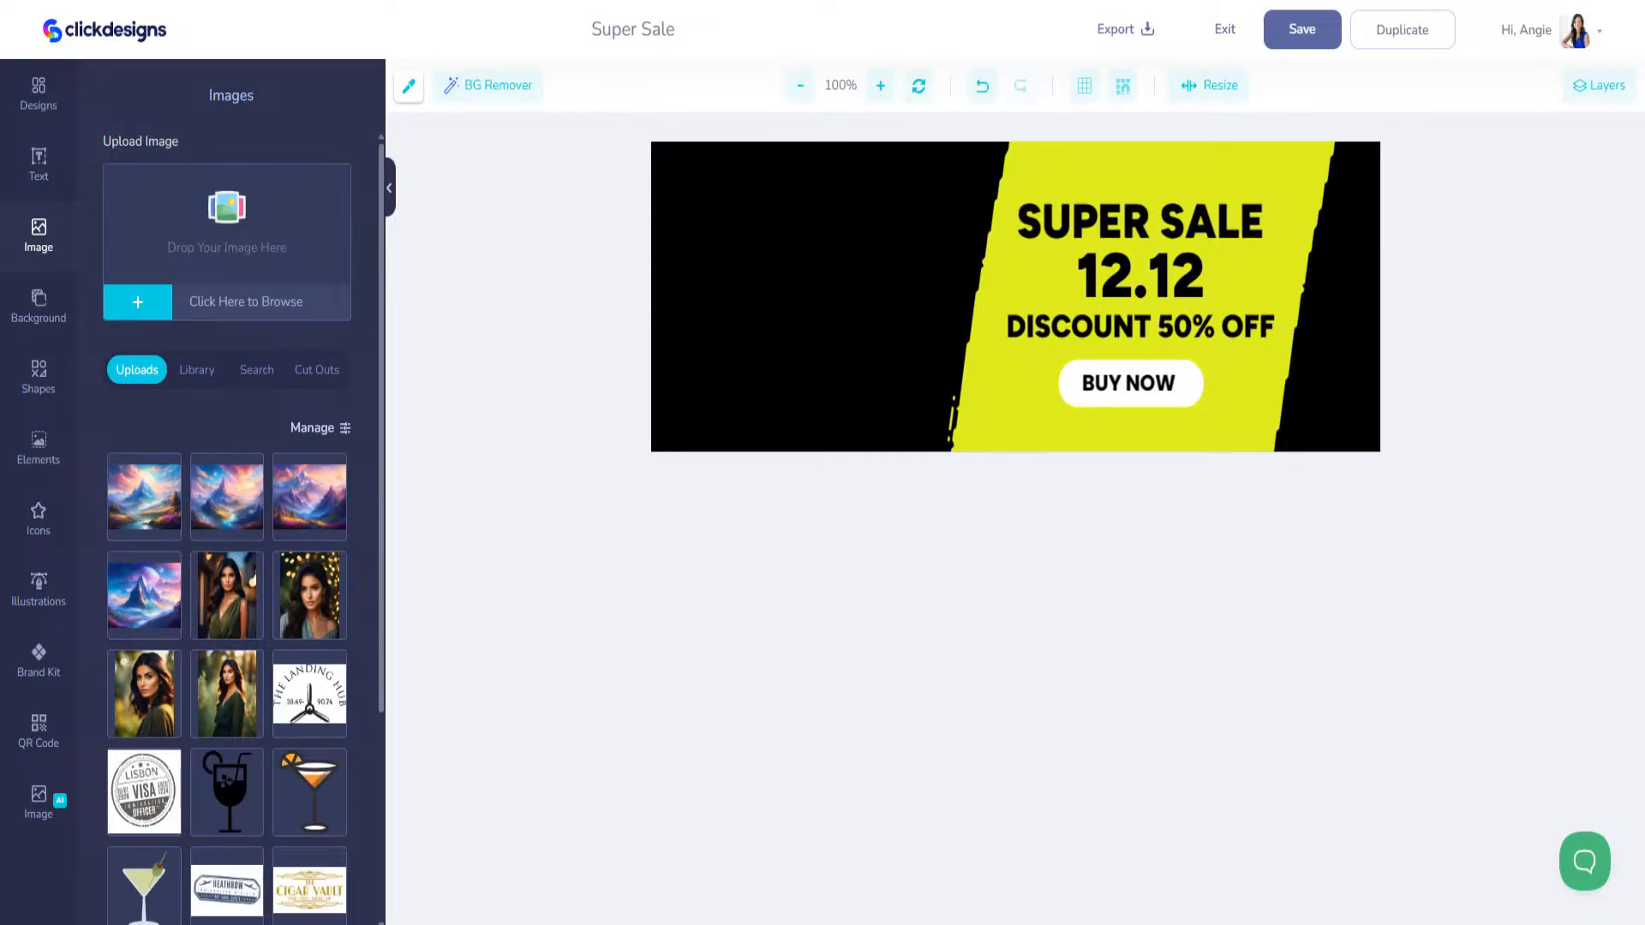
pyautogui.moveTo(561, 408); pyautogui.dragTo(209, 207)
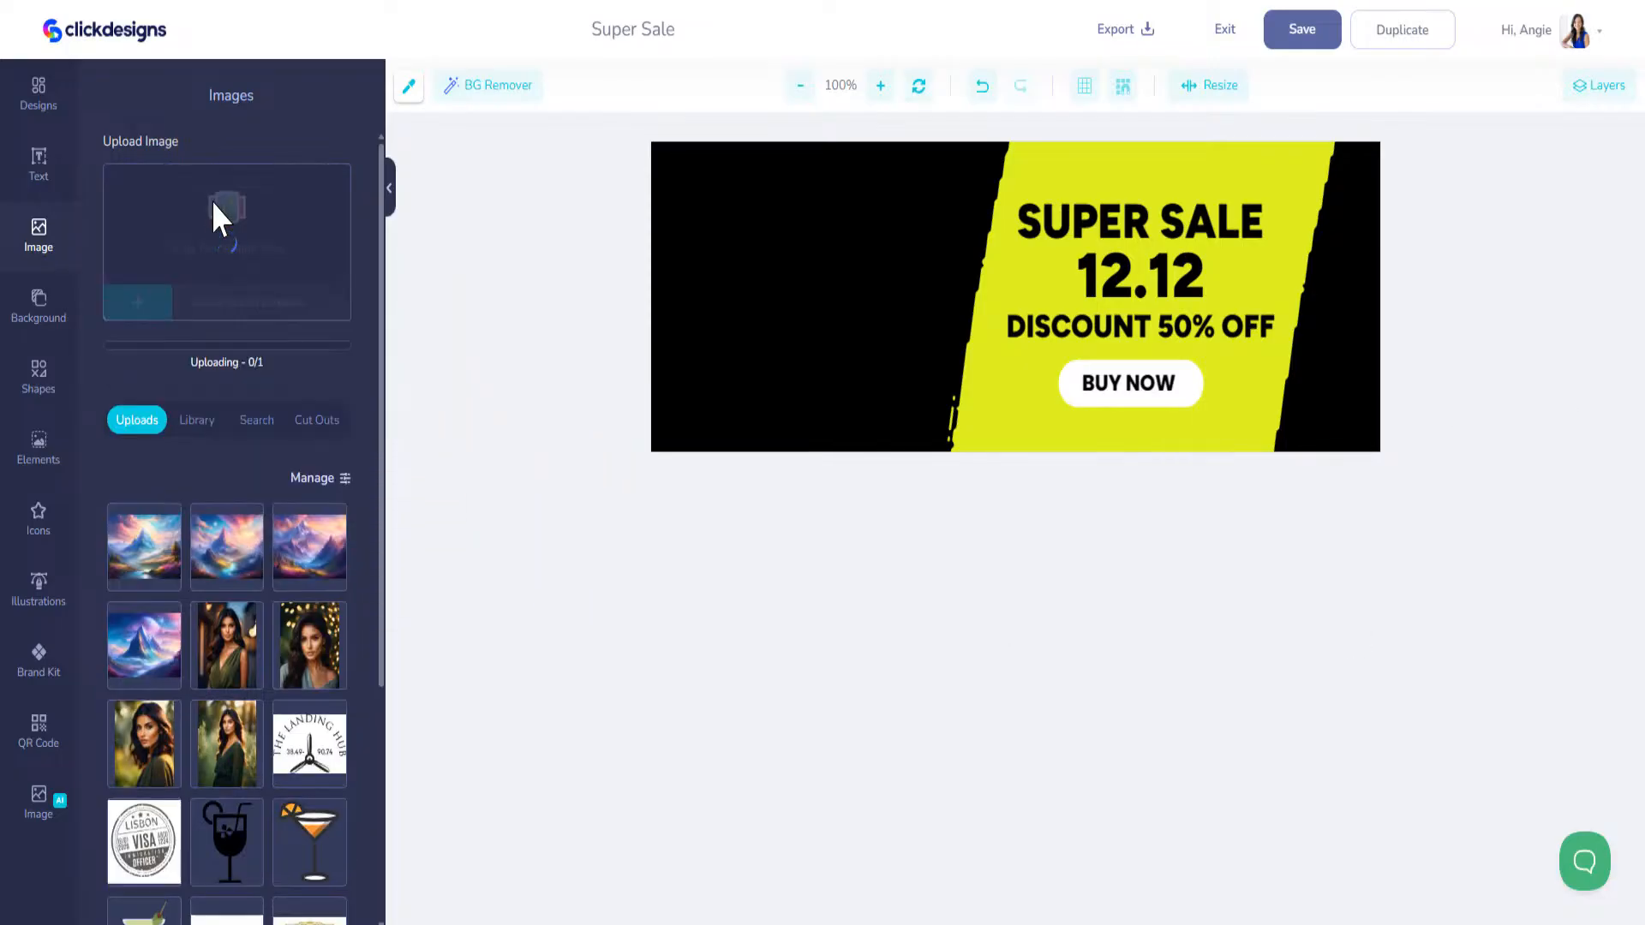
# Step: Upload the remaining two mug images and add all three mug images to the Super Sale cover
pyautogui.moveTo(859, 374); pyautogui.dragTo(242, 255)
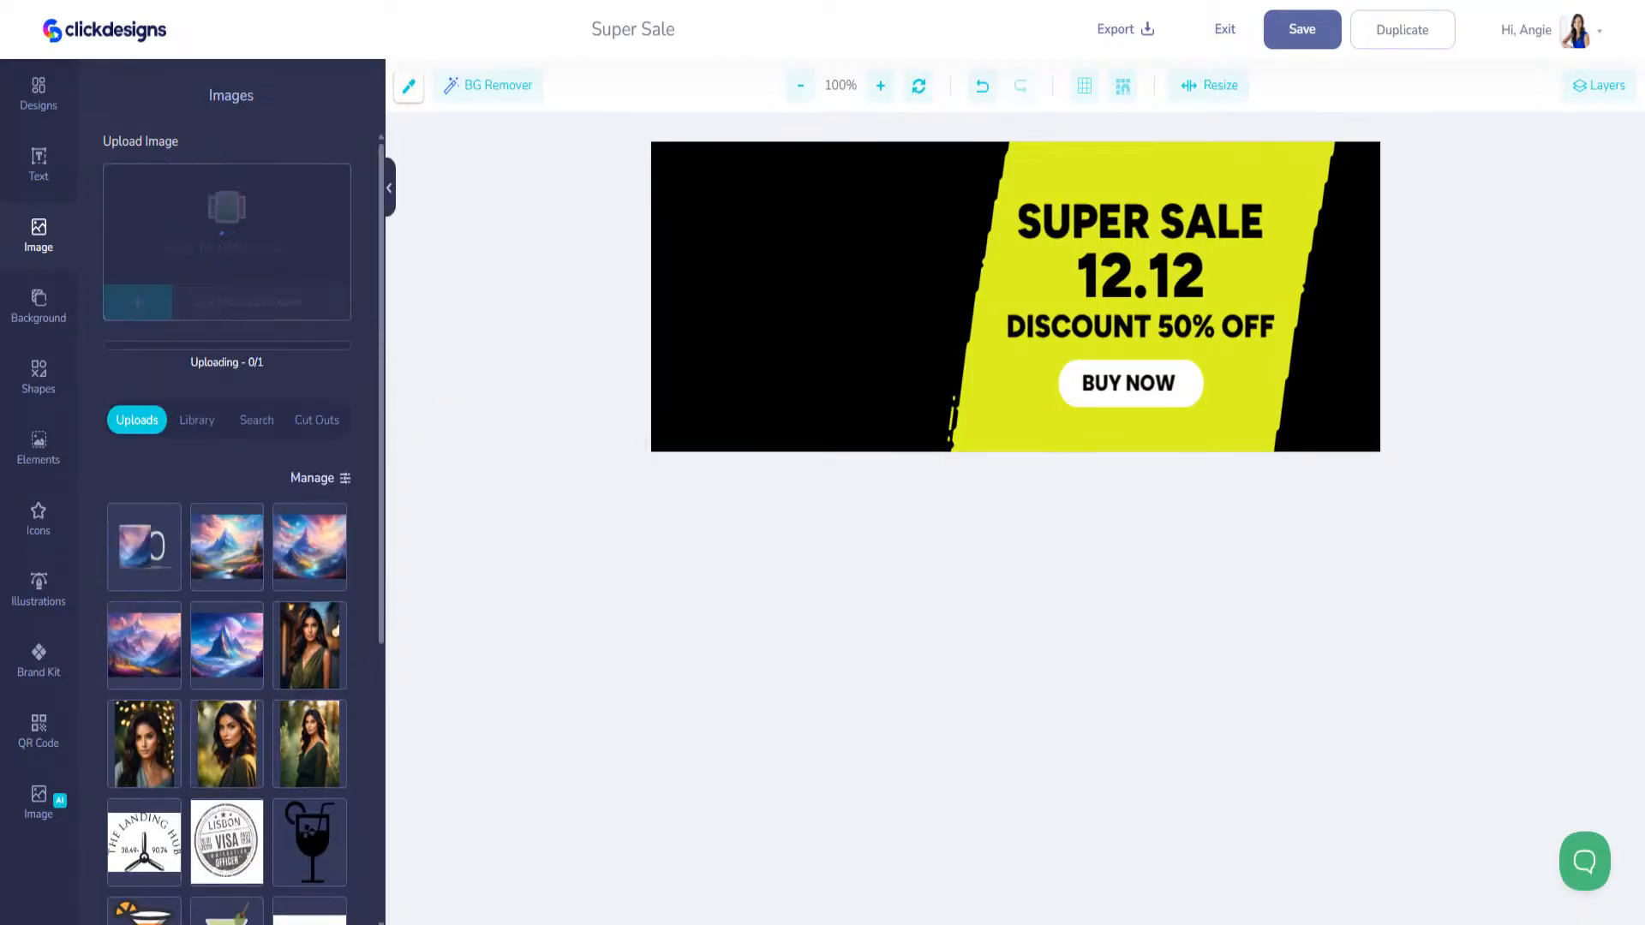
pyautogui.moveTo(848, 342); pyautogui.dragTo(228, 221)
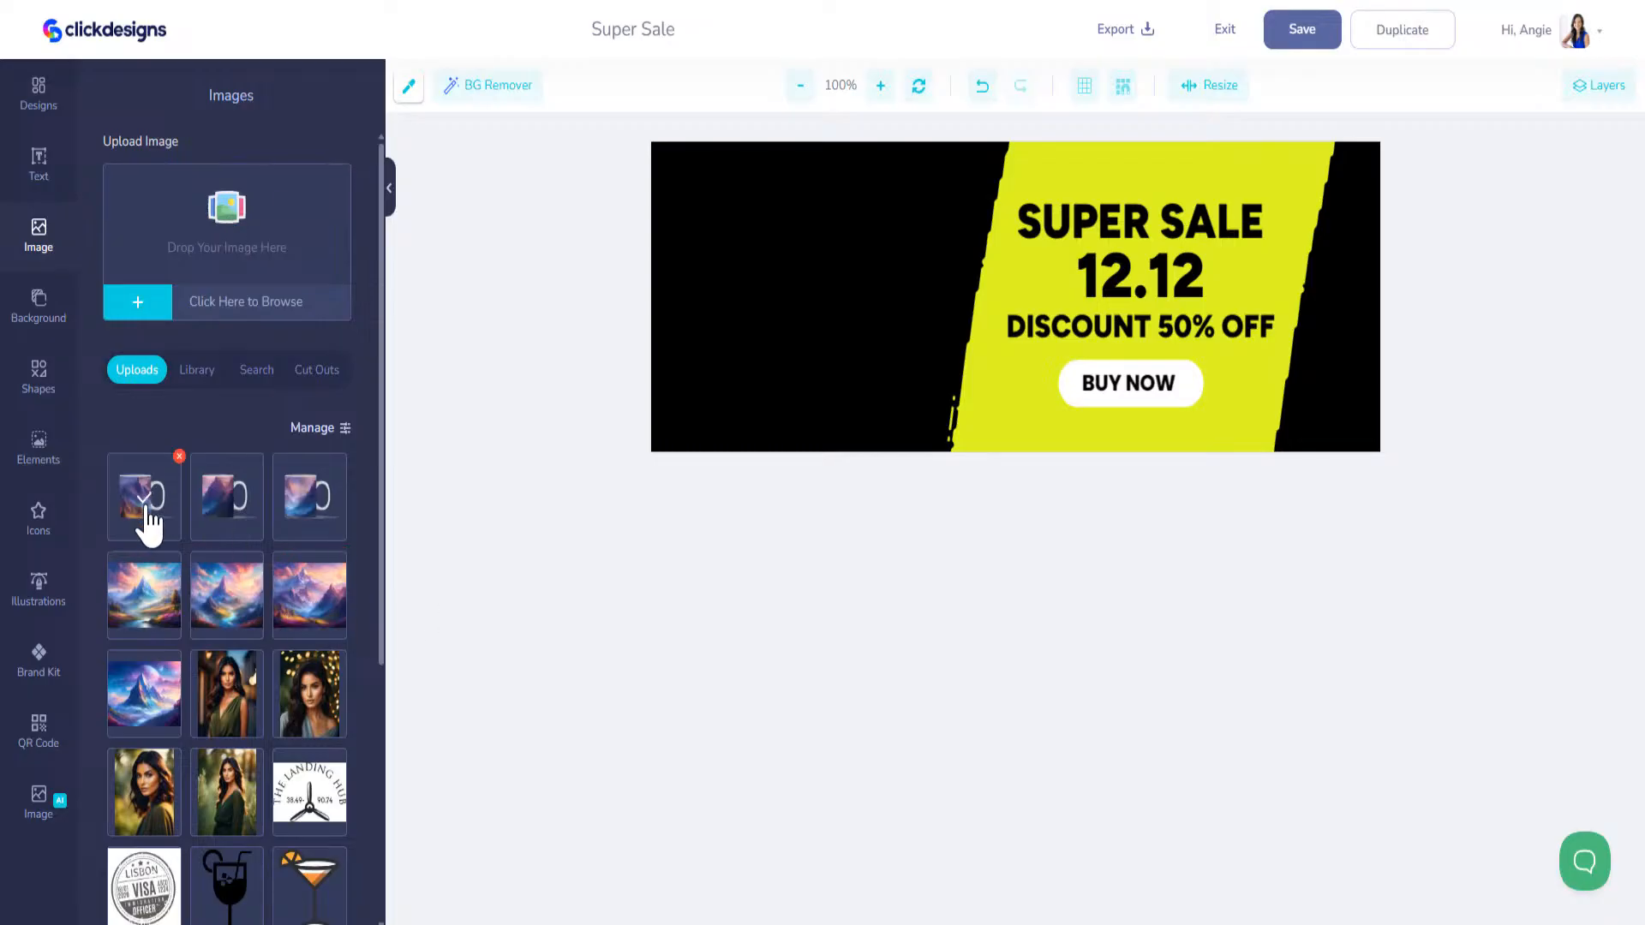
pyautogui.click(148, 519)
pyautogui.click(228, 514)
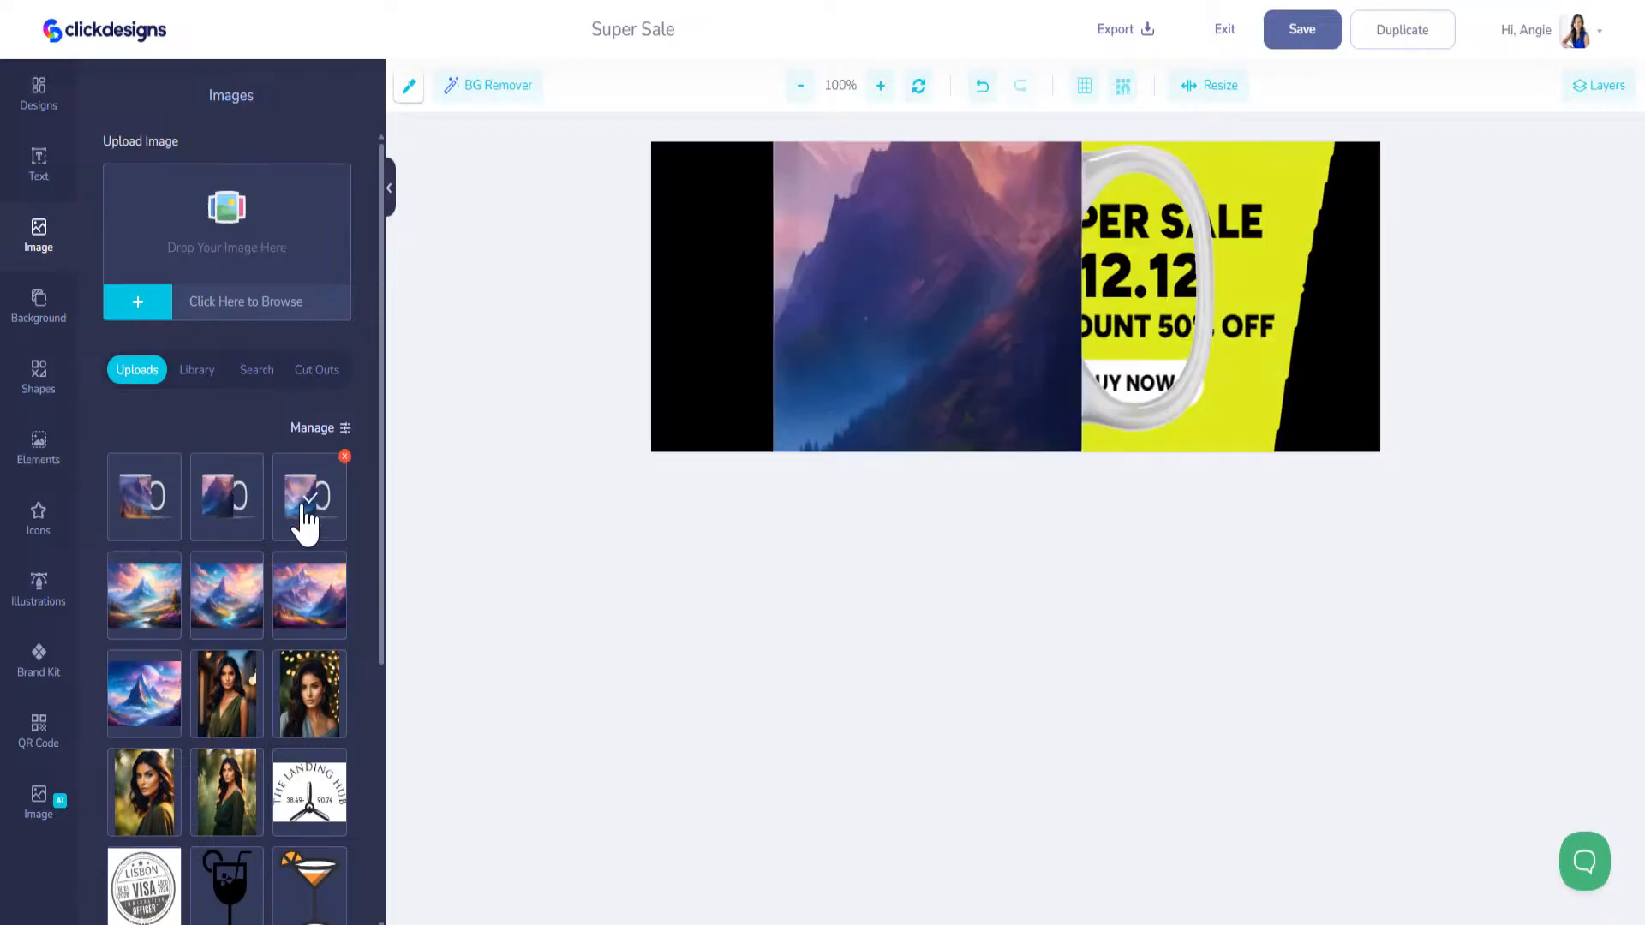
pyautogui.click(306, 518)
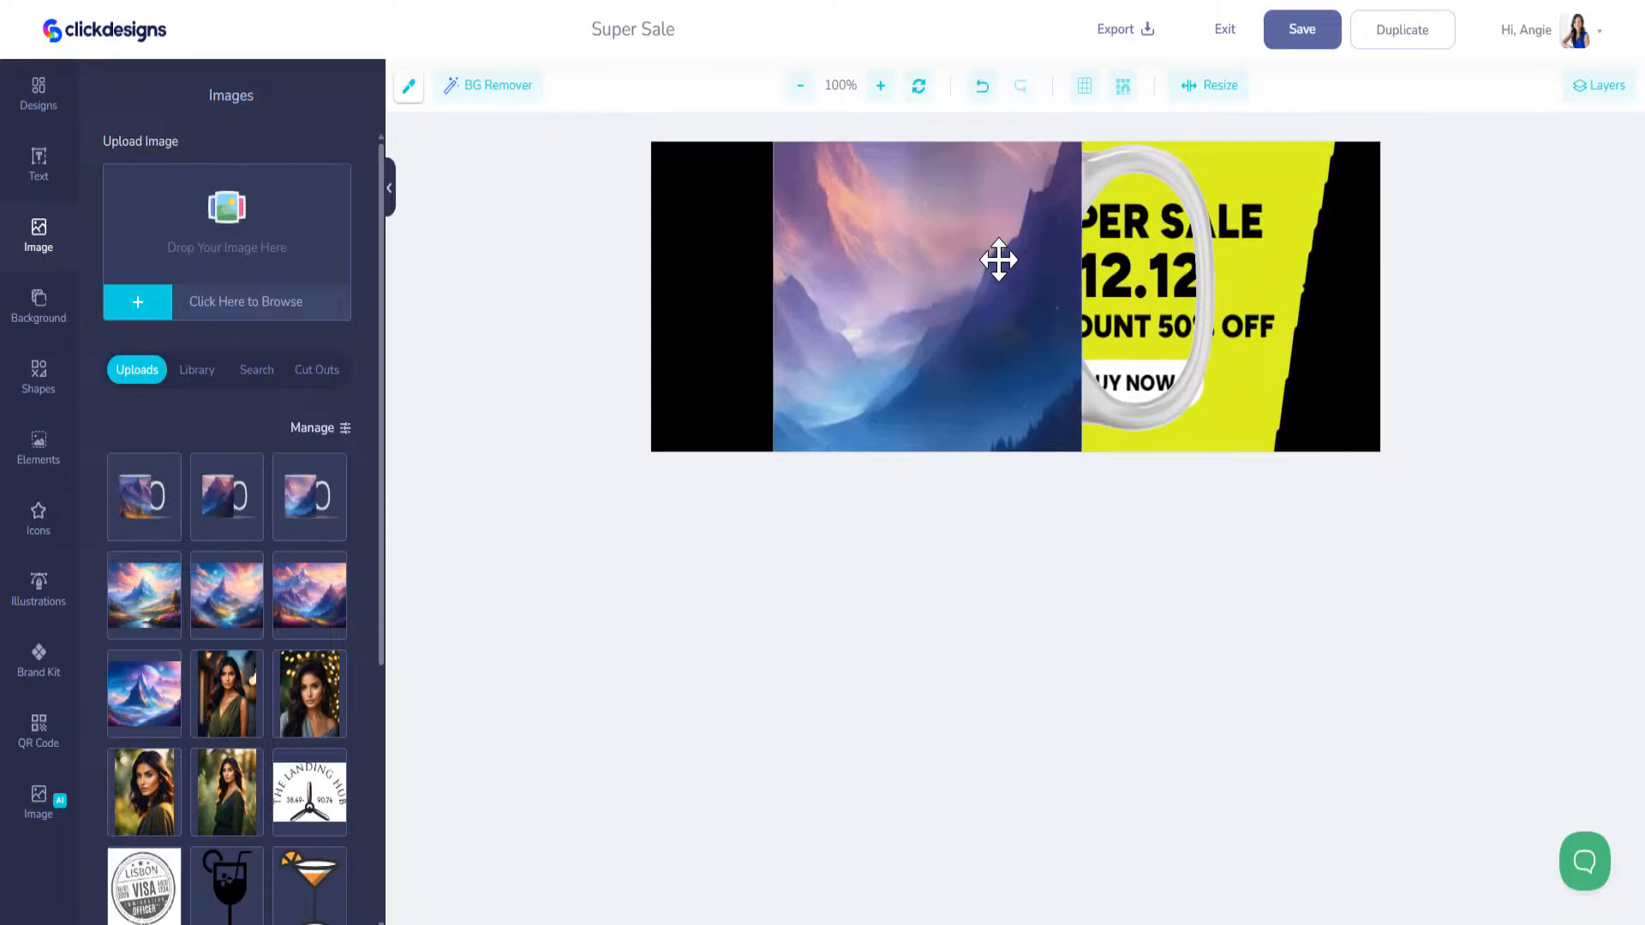
# Step: Select the three mug image layers together, scale them down and place them on the cover's left black area
pyautogui.click(1590, 89)
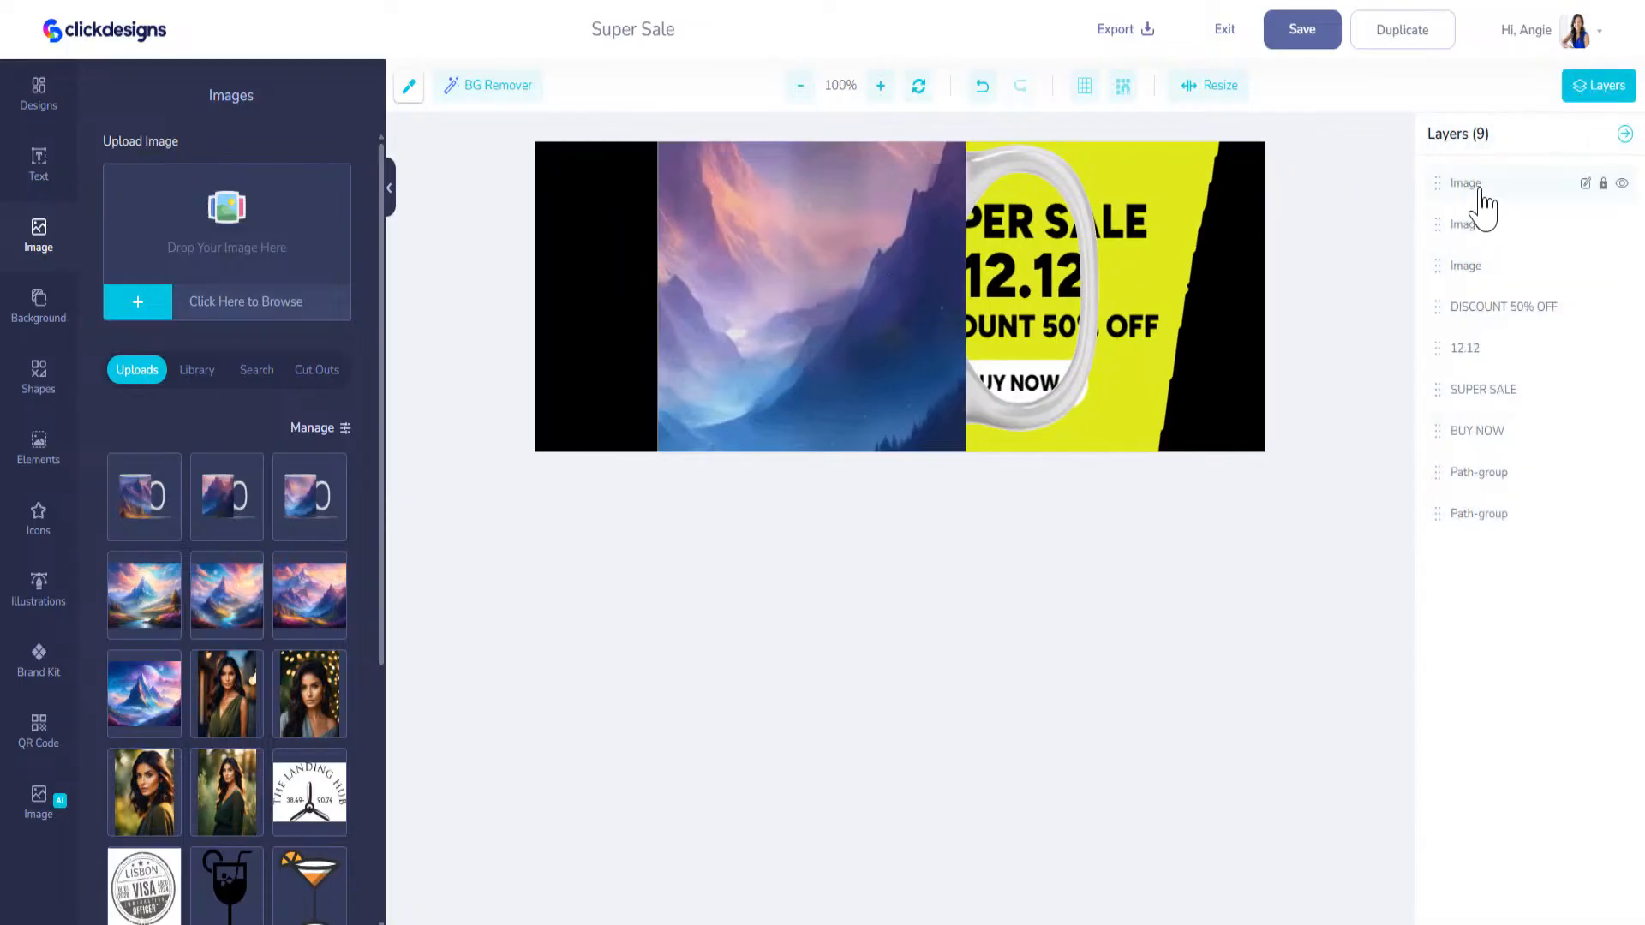
pyautogui.click(1484, 204)
pyautogui.click(1479, 265)
pyautogui.keyDown('shift'); pyautogui.click(1484, 201); pyautogui.keyUp('shift')
pyautogui.keyDown('shift'); pyautogui.click(1485, 229); pyautogui.keyUp('shift')
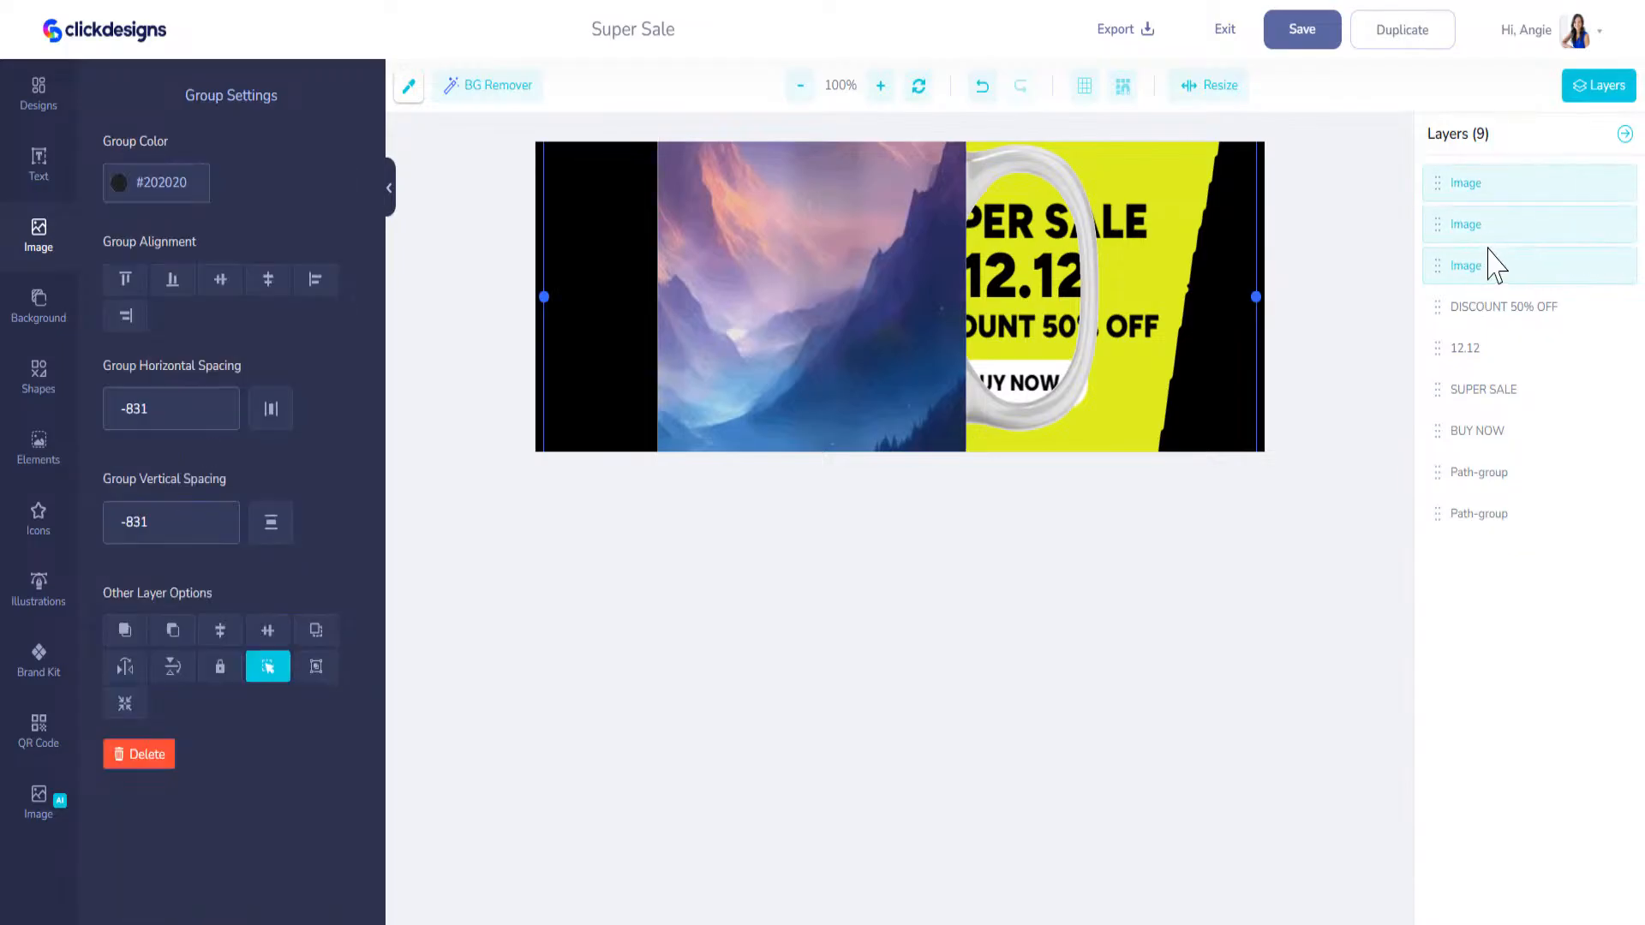
pyautogui.moveTo(866, 220); pyautogui.dragTo(885, 310)
pyautogui.moveTo(1022, 179); pyautogui.dragTo(986, 294)
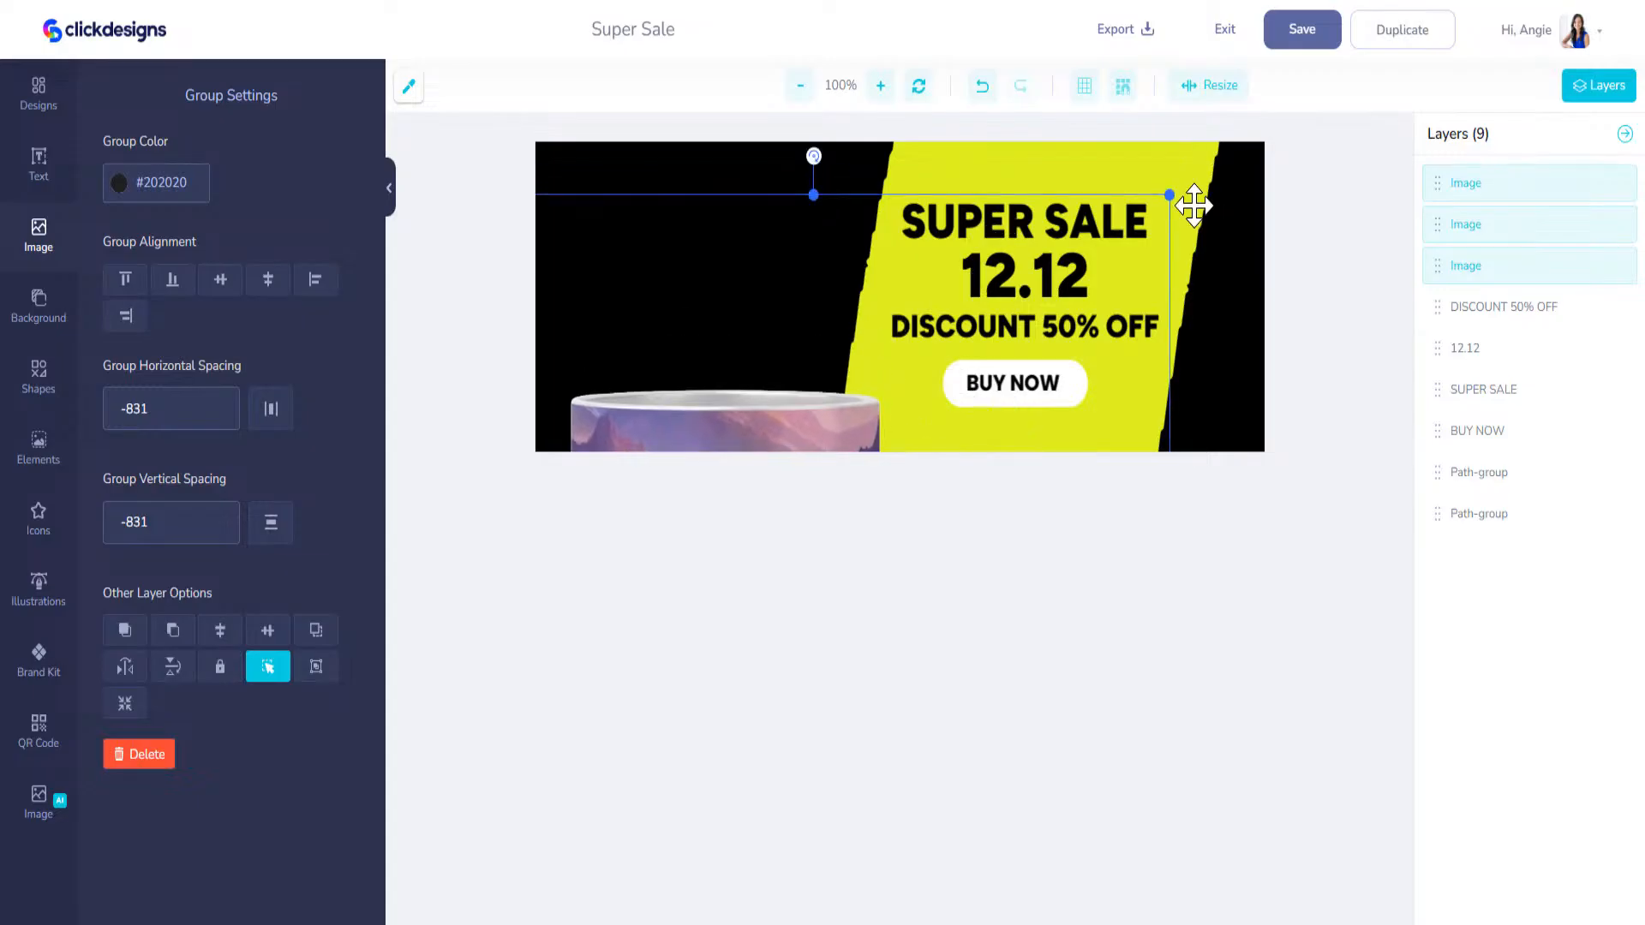
pyautogui.moveTo(1171, 195); pyautogui.dragTo(990, 299)
pyautogui.moveTo(808, 408); pyautogui.dragTo(771, 286)
pyautogui.moveTo(875, 167); pyautogui.dragTo(896, 146)
pyautogui.moveTo(767, 314); pyautogui.dragTo(768, 256)
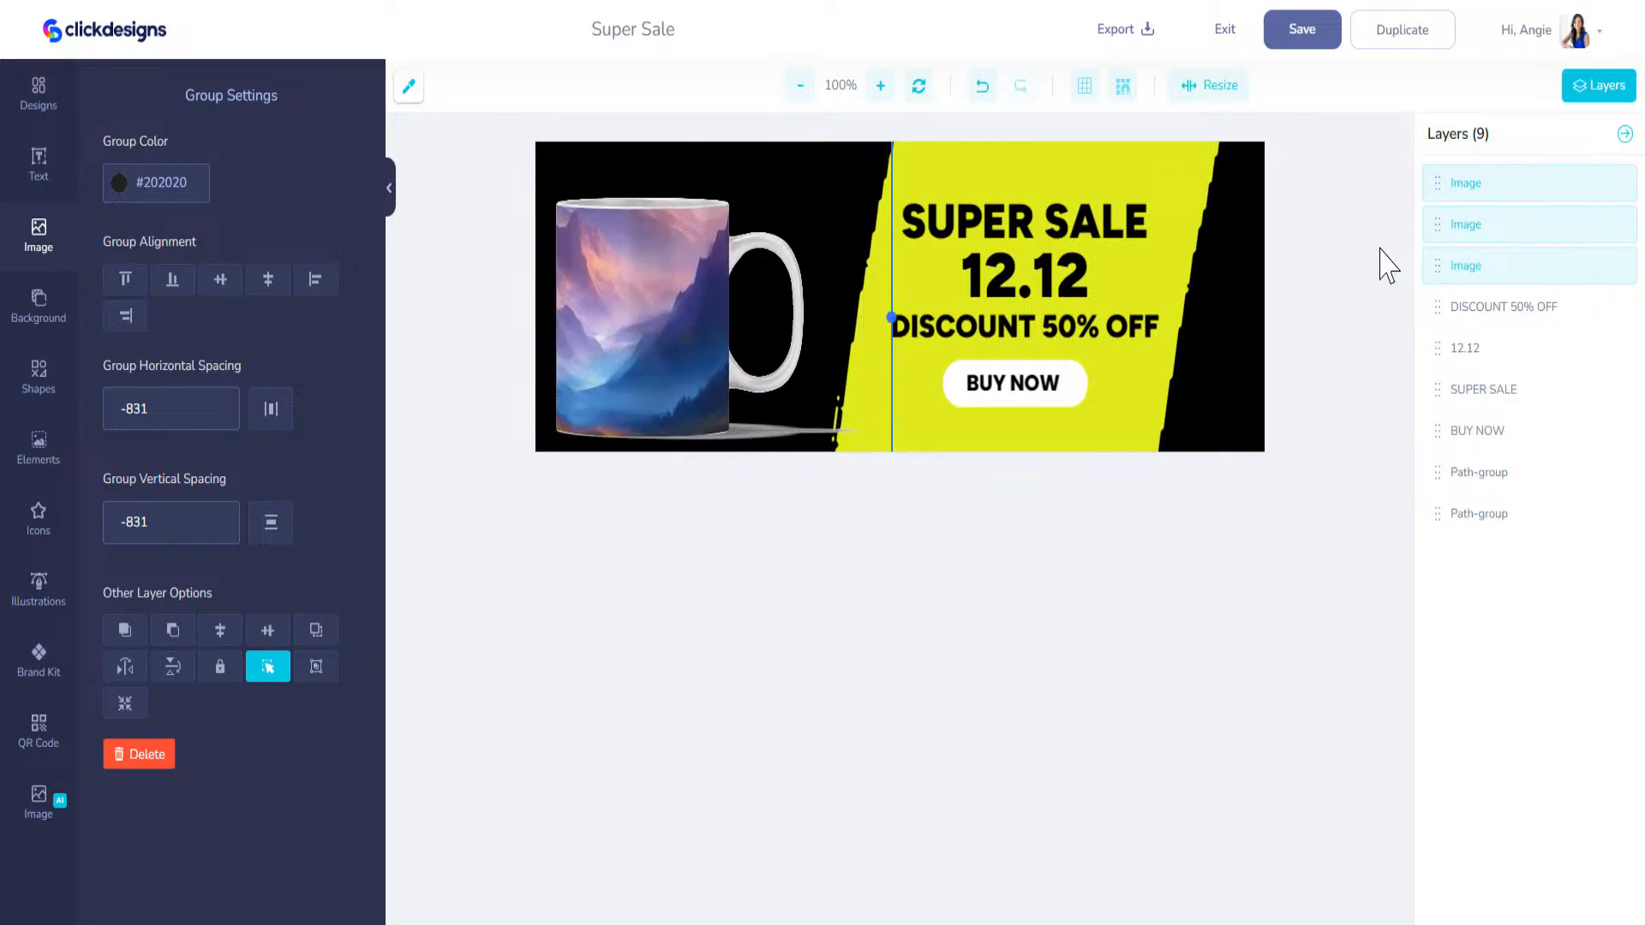
# Step: Separate the stacked mugs into a row across the cover, with the third mug over the sale text
pyautogui.click(1464, 238)
pyautogui.click(1467, 268)
pyautogui.click(1478, 194)
pyautogui.moveTo(665, 294); pyautogui.dragTo(871, 291)
pyautogui.moveTo(639, 290); pyautogui.dragTo(1050, 296)
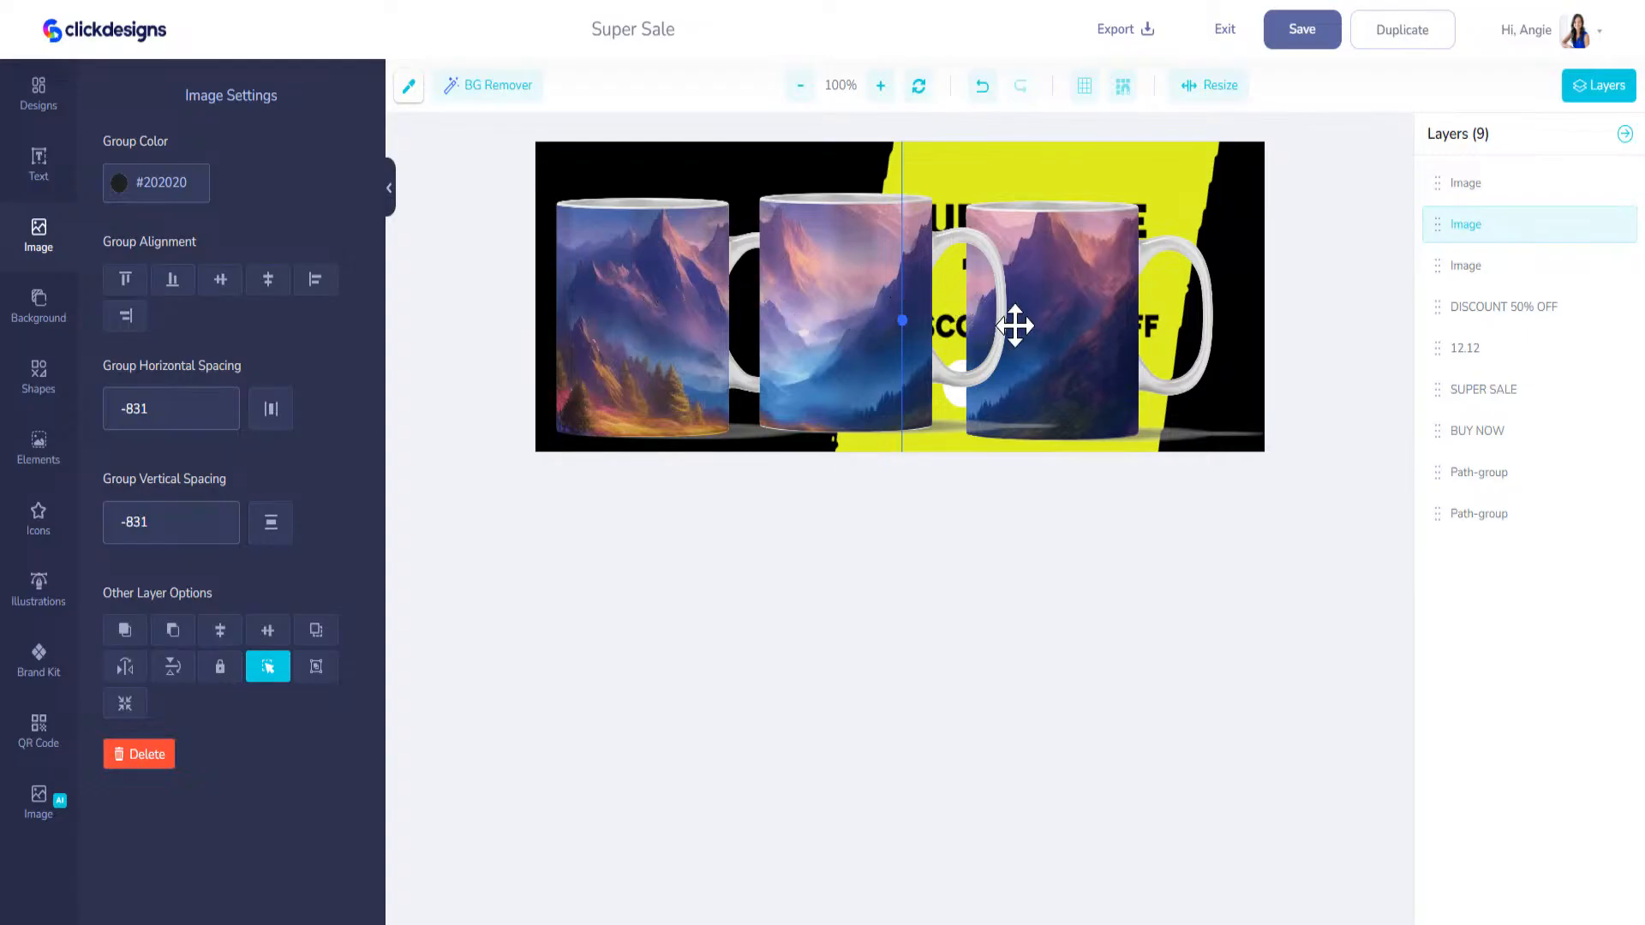
pyautogui.moveTo(811, 322); pyautogui.dragTo(778, 328)
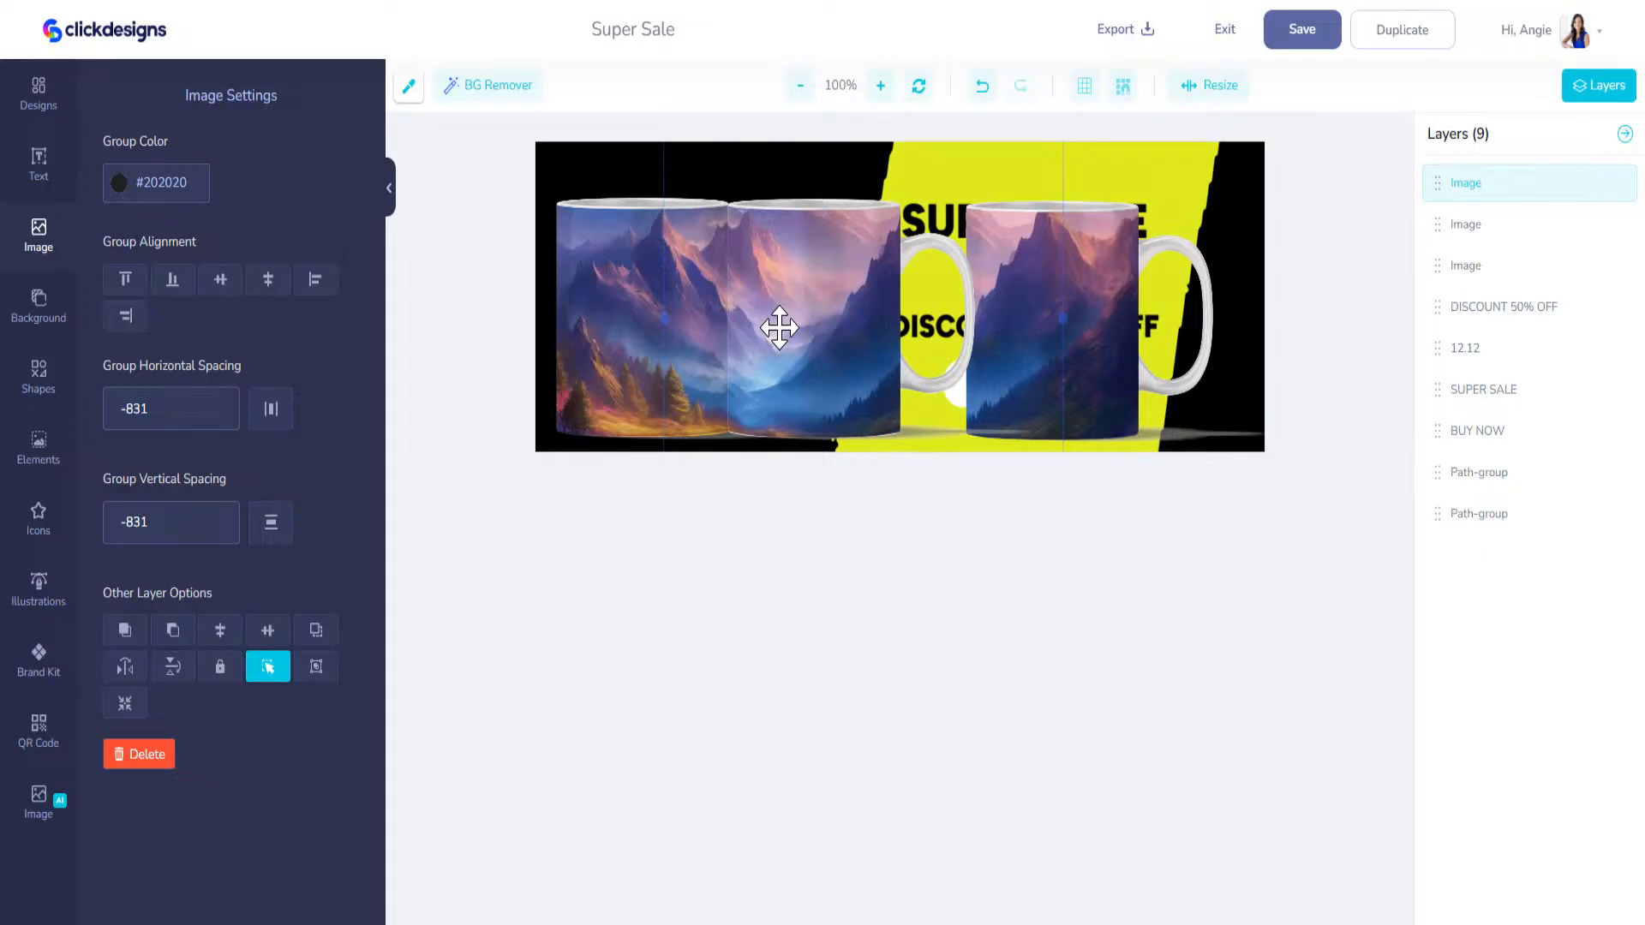
# Step: Bring the rightmost mug to the front and flip it horizontally beside the cover's right edge
pyautogui.click(1113, 321)
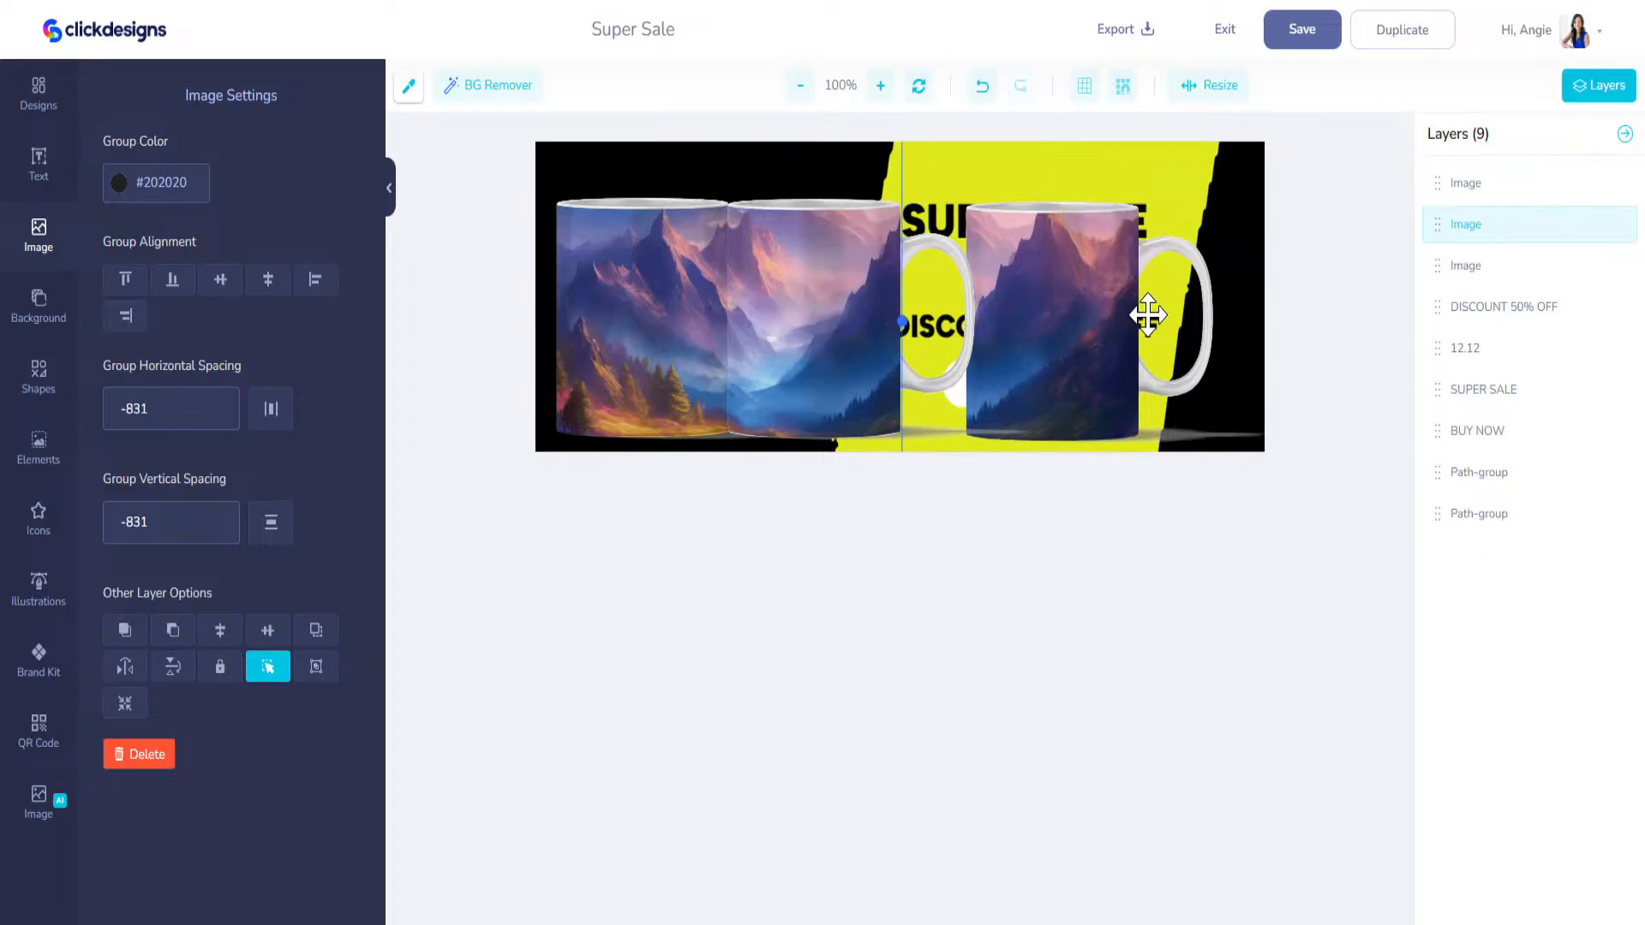
pyautogui.moveTo(1439, 225); pyautogui.dragTo(1443, 183)
pyautogui.moveTo(1065, 356); pyautogui.dragTo(925, 356)
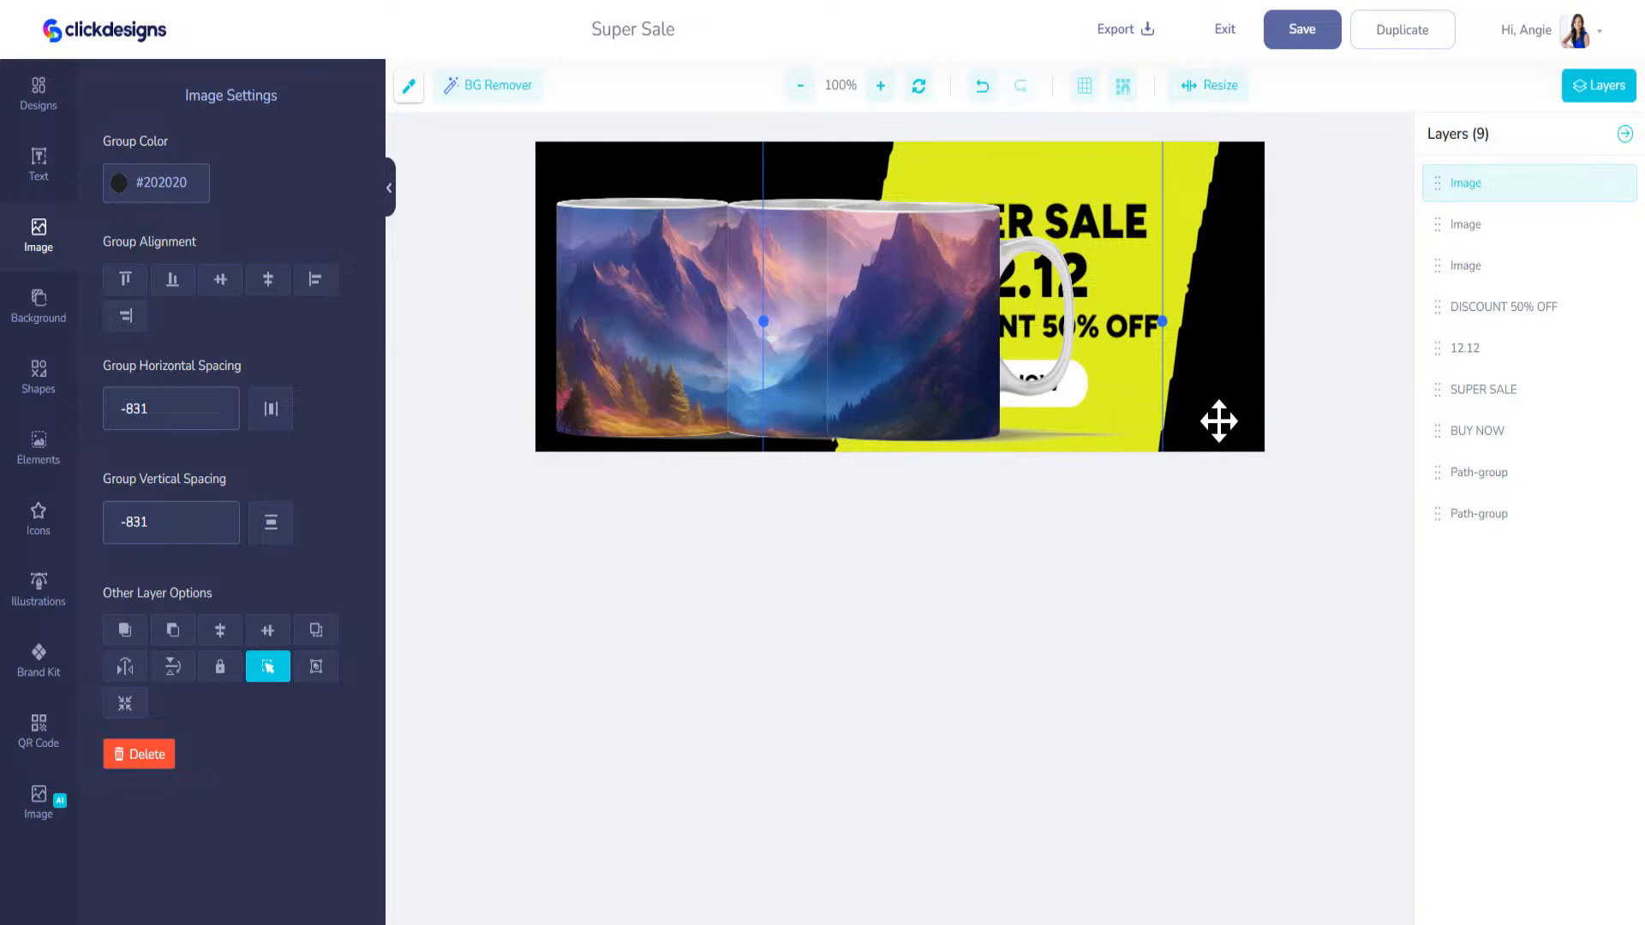
pyautogui.moveTo(890, 286); pyautogui.dragTo(1076, 289)
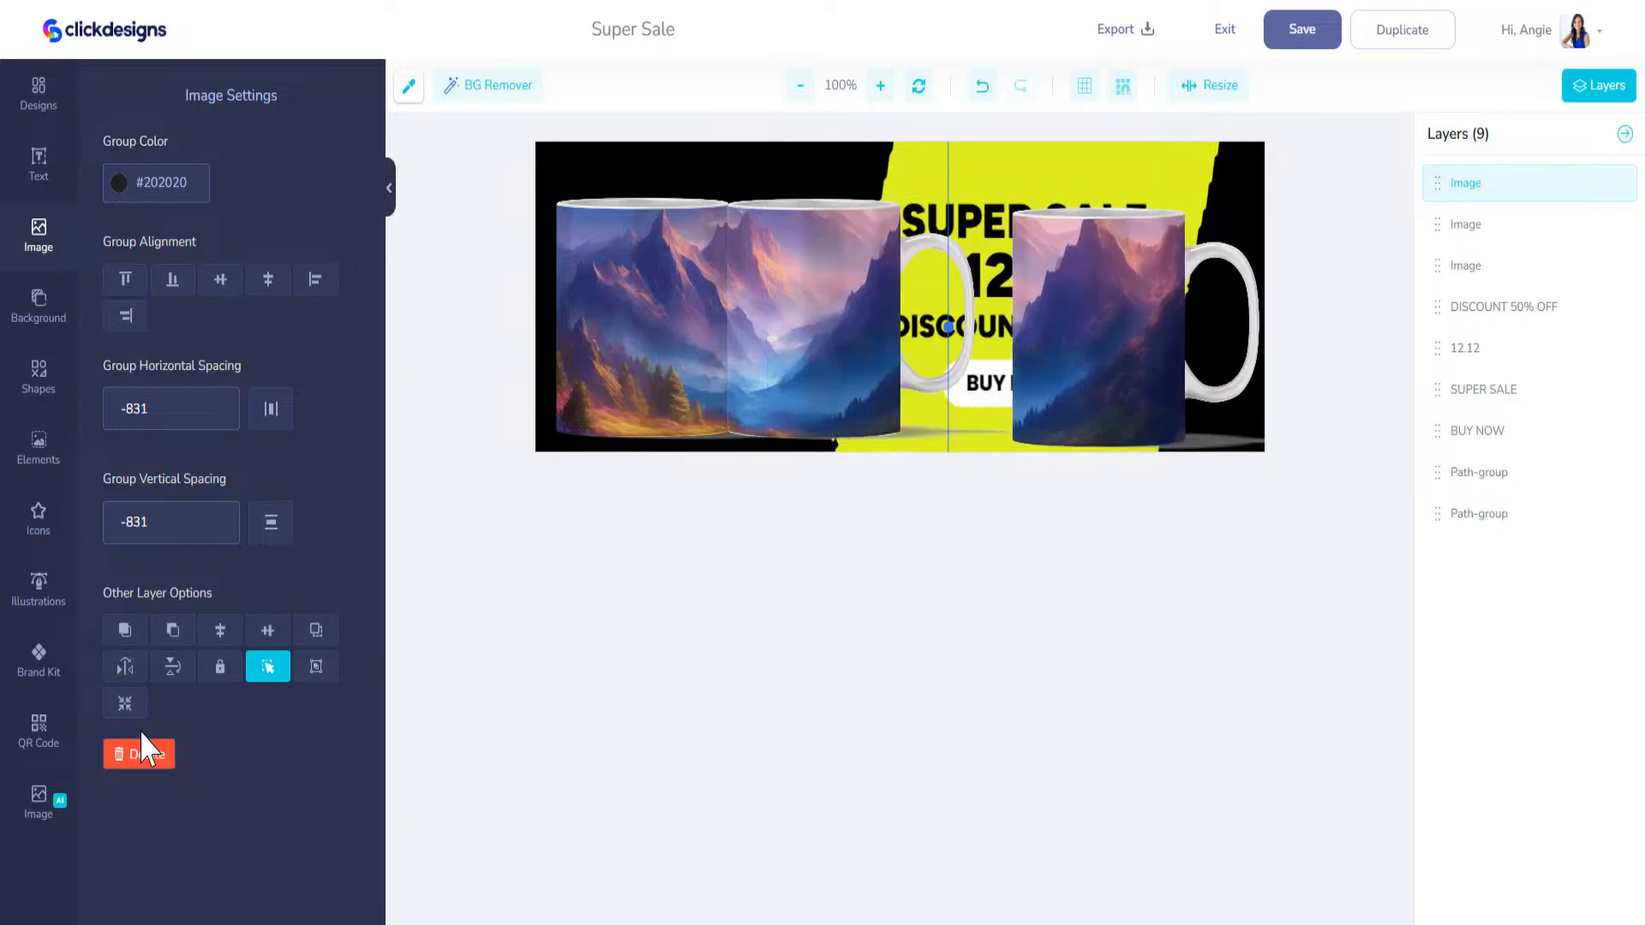
pyautogui.click(128, 669)
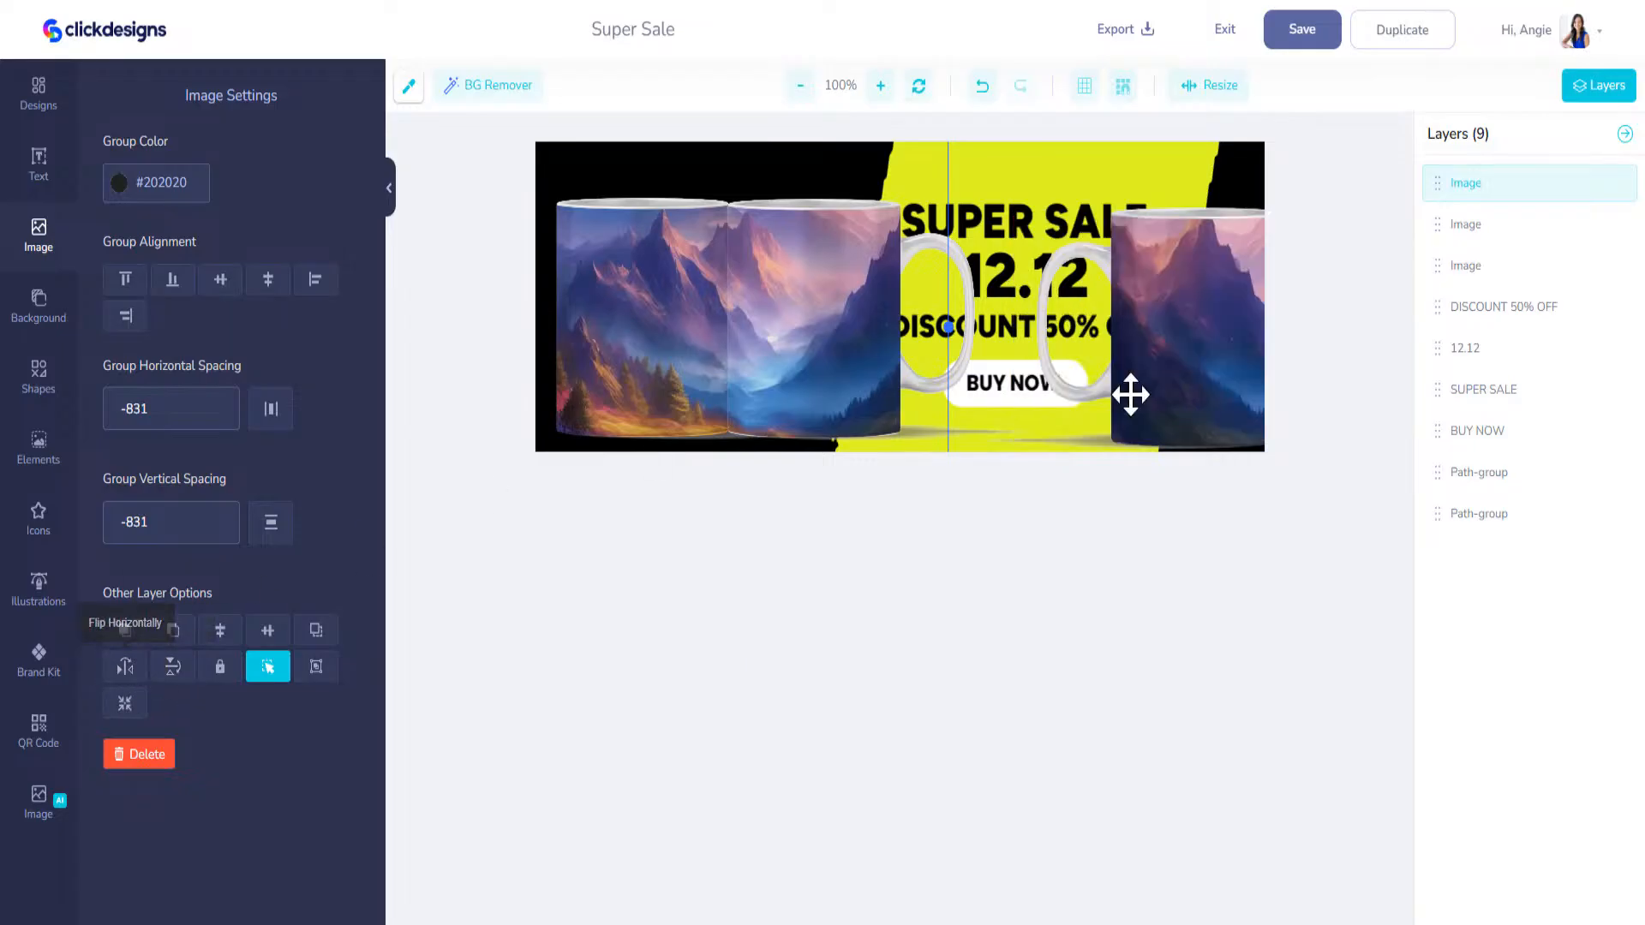
pyautogui.moveTo(1227, 385)
pyautogui.mouseDown()
pyautogui.moveTo(1179, 363)
pyautogui.moveTo(1200, 368)
pyautogui.mouseUp()
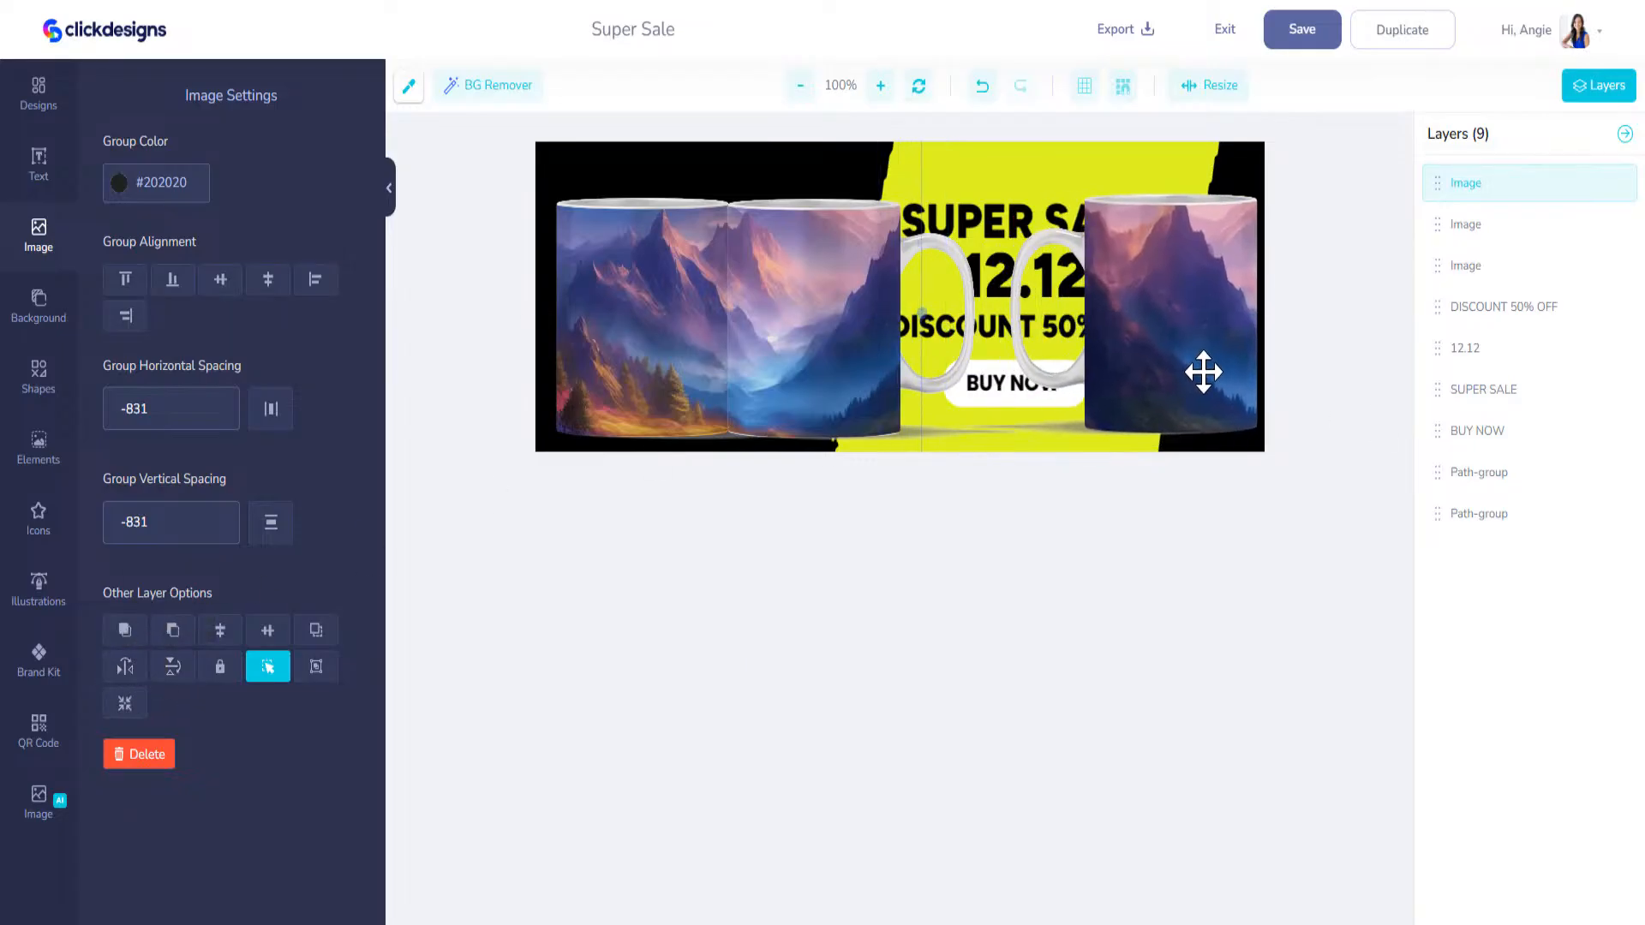
# Step: Shrink the two unflipped mugs and stagger them diagonally in the black area, the autumn-tree mug at the upper left
pyautogui.click(814, 335)
pyautogui.moveTo(654, 300); pyautogui.dragTo(655, 402)
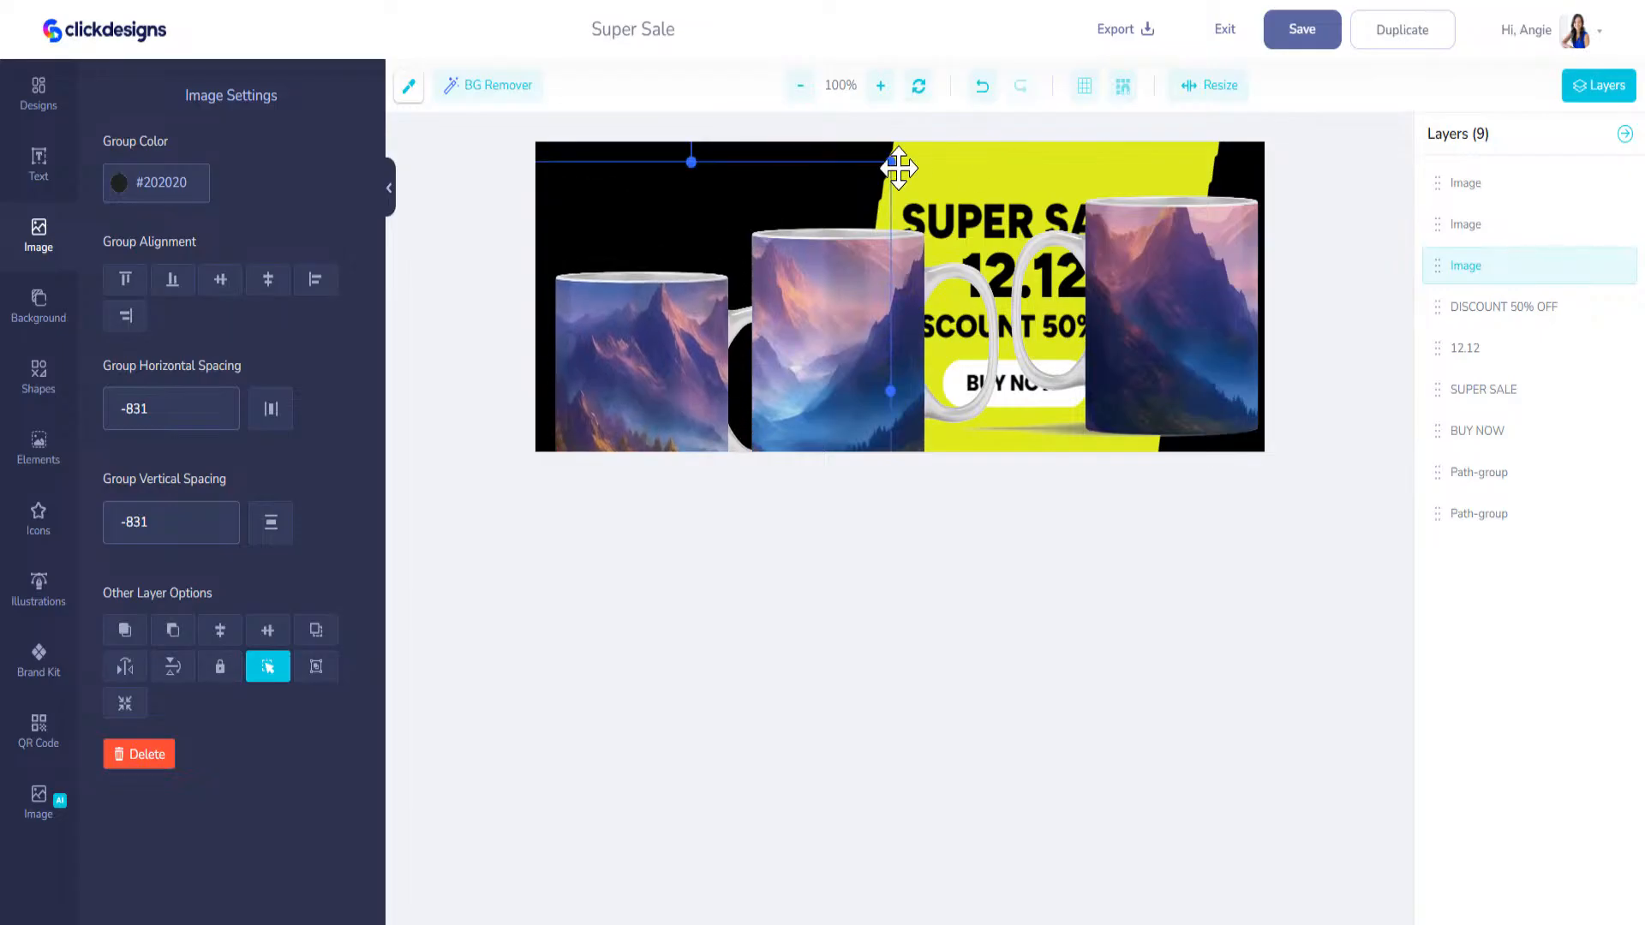
pyautogui.moveTo(731, 264); pyautogui.dragTo(630, 187)
pyautogui.click(827, 292)
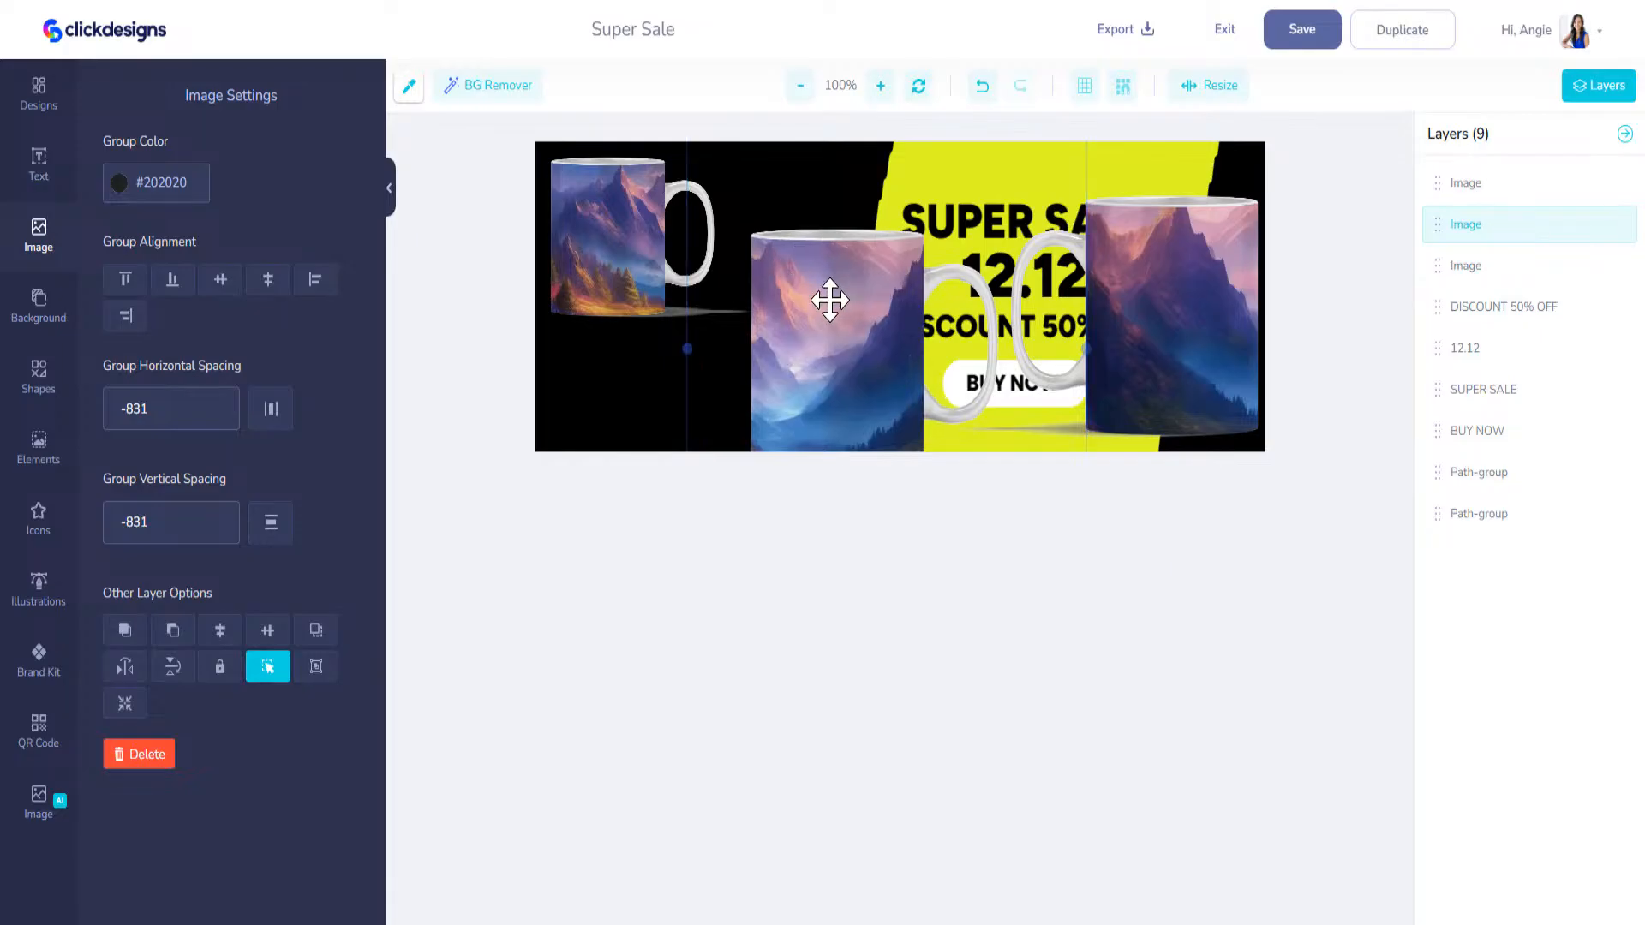
pyautogui.moveTo(840, 290); pyautogui.dragTo(724, 369)
pyautogui.moveTo(970, 198); pyautogui.dragTo(847, 337)
pyautogui.moveTo(695, 428); pyautogui.dragTo(737, 315)
# Step: Shrink the flipped mug and place it in the cover's lower right corner
pyautogui.click(1109, 307)
pyautogui.moveTo(1197, 346); pyautogui.dragTo(1119, 426)
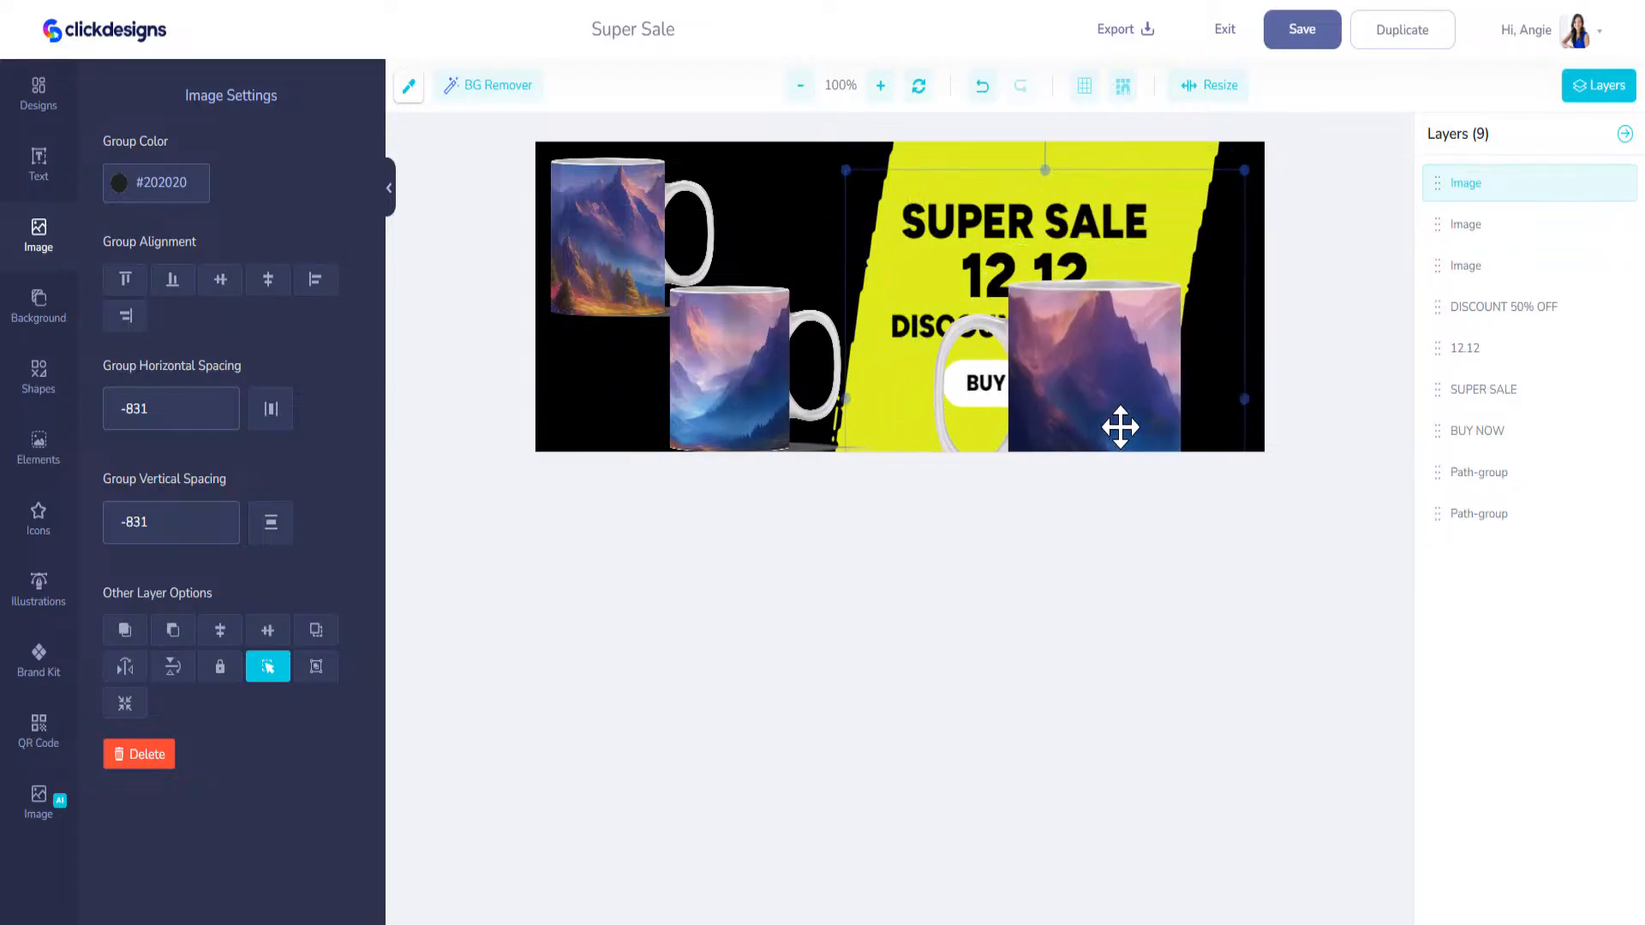
pyautogui.moveTo(1243, 171); pyautogui.dragTo(1149, 265)
pyautogui.moveTo(1122, 368); pyautogui.dragTo(1206, 316)
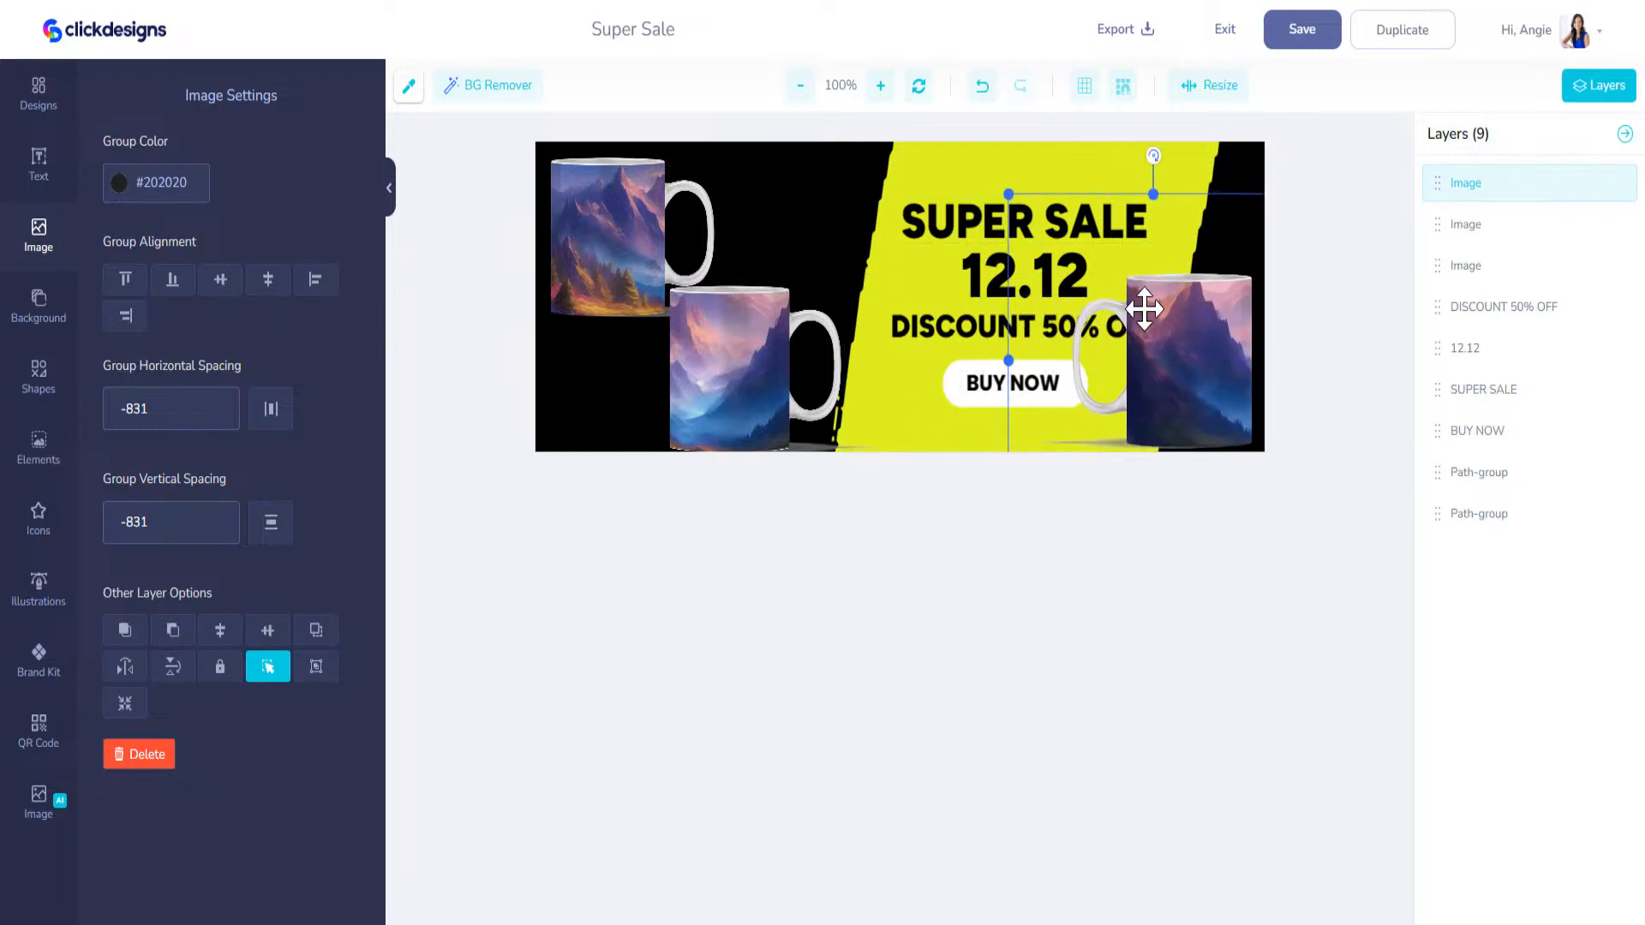
# Step: Replace the 12.12 text on the cover with MUGS
pyautogui.click(966, 225)
pyautogui.click(996, 268)
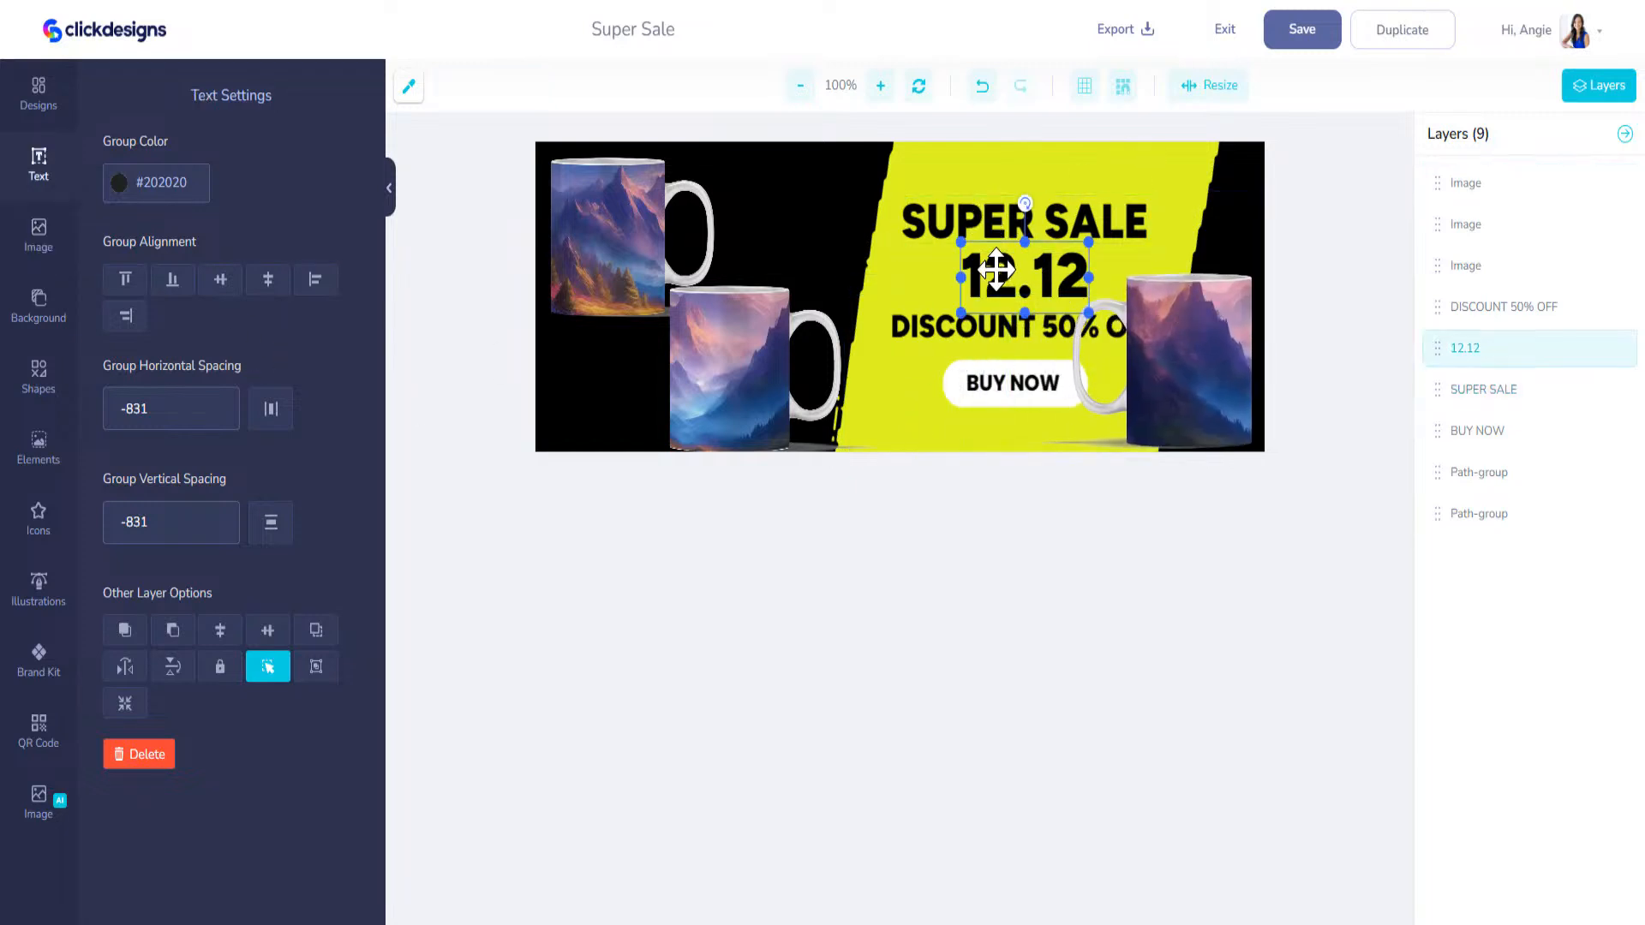
pyautogui.click(36, 162)
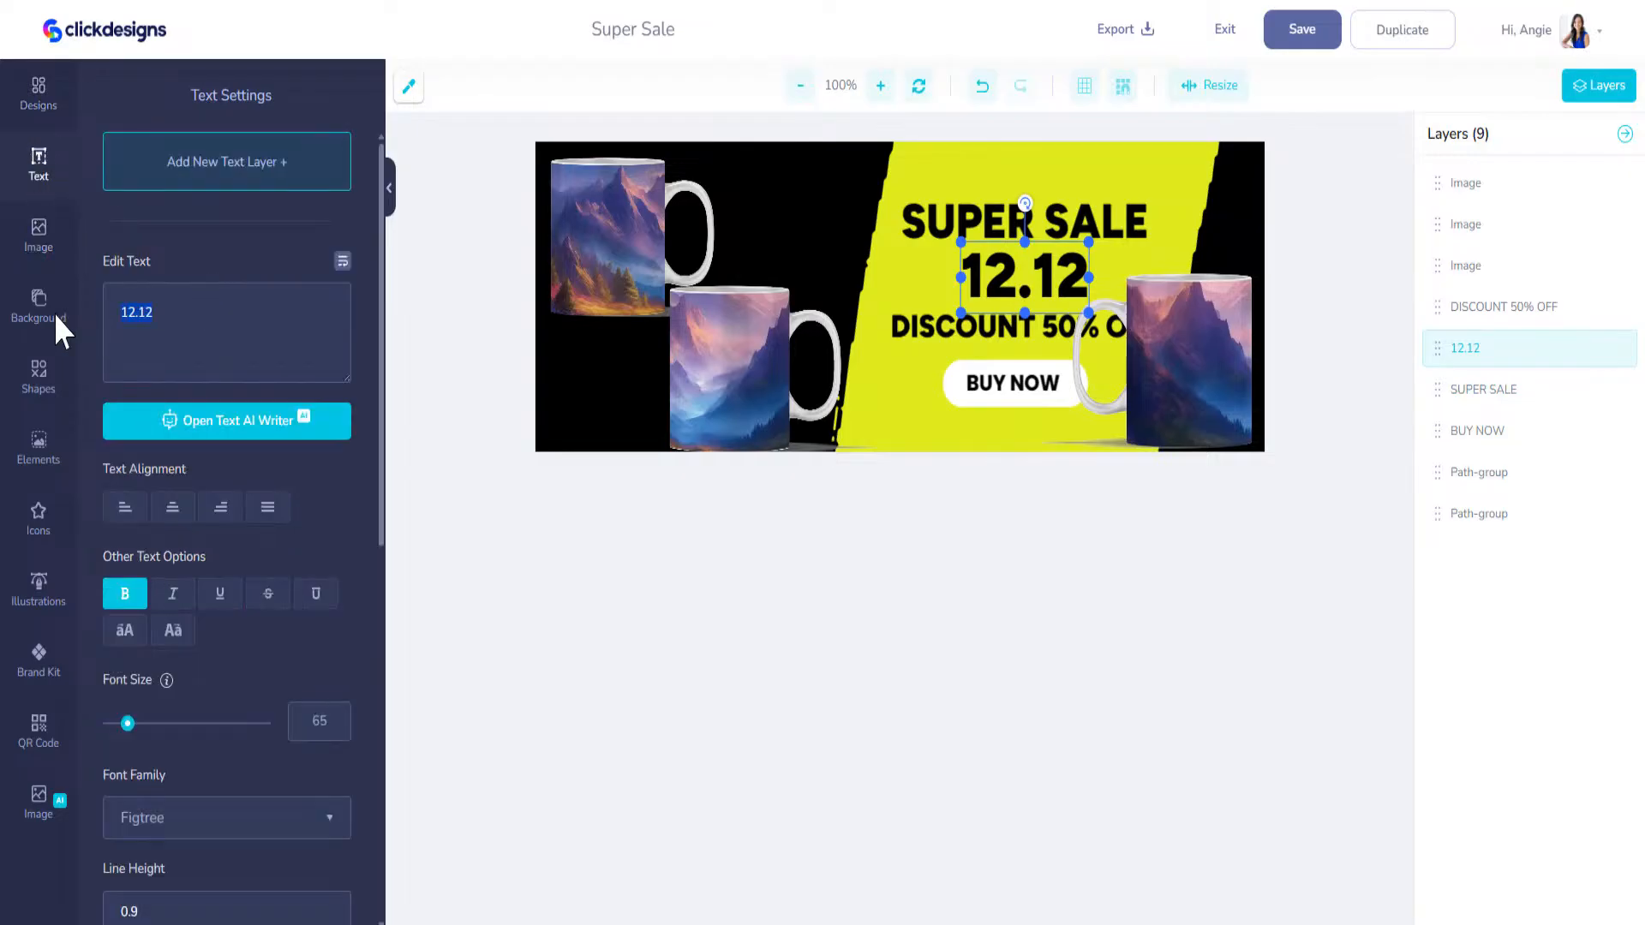
pyautogui.write('MUGS')
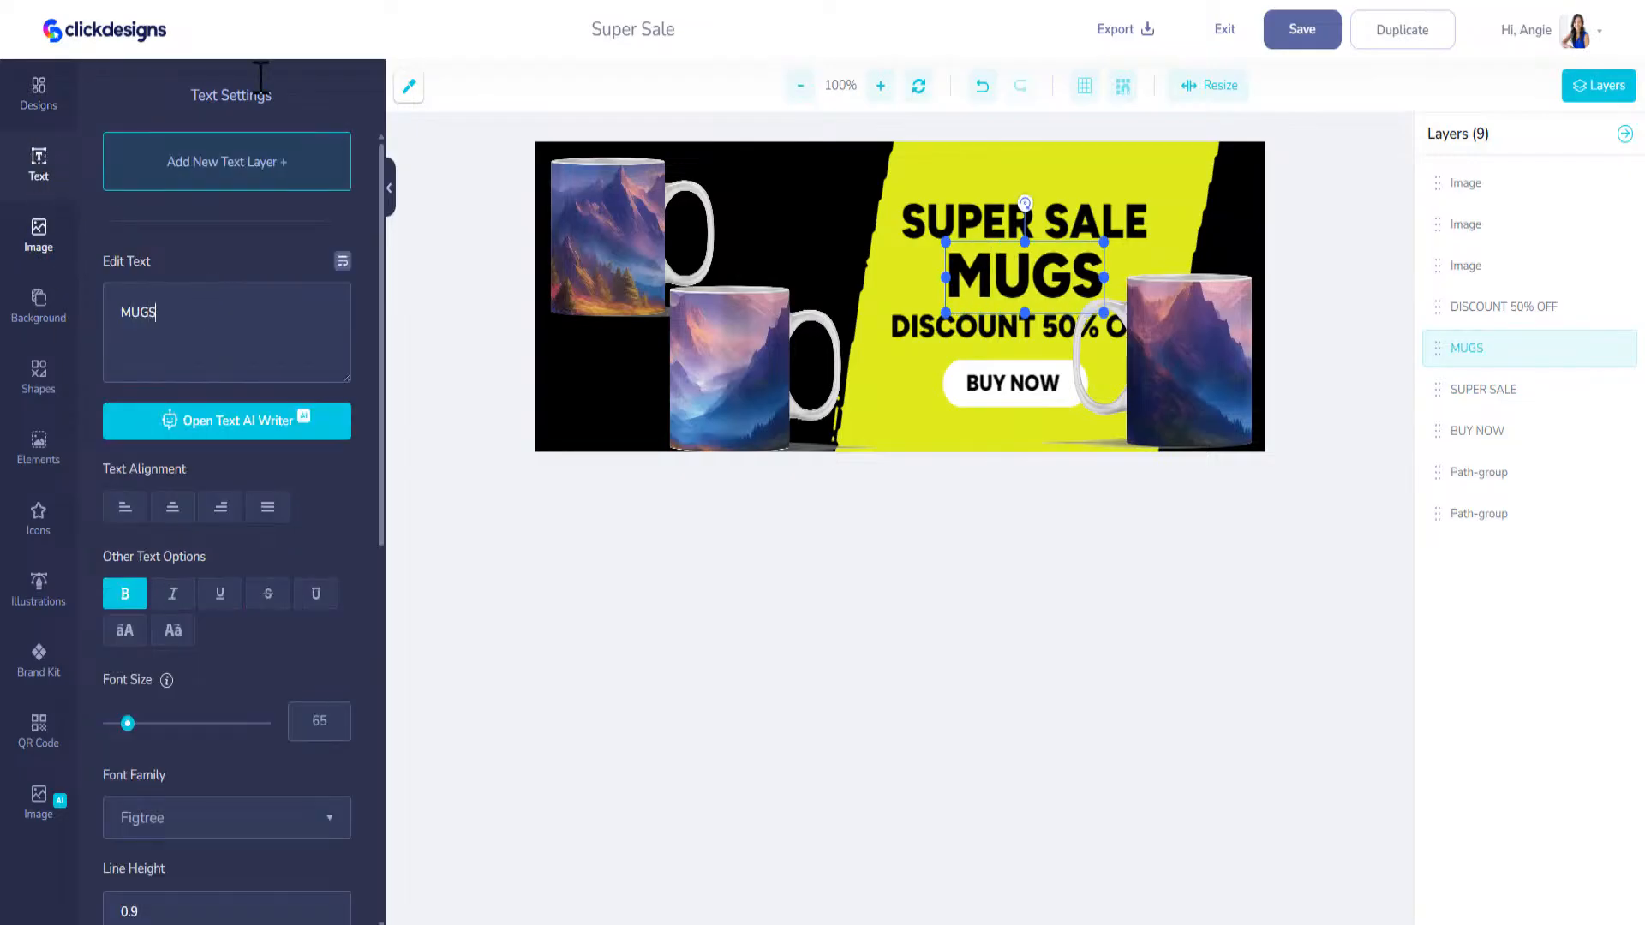
# Step: Shift the flipped mug further toward the cover's right edge and raise the SUPER SALE heading
pyautogui.click(1092, 219)
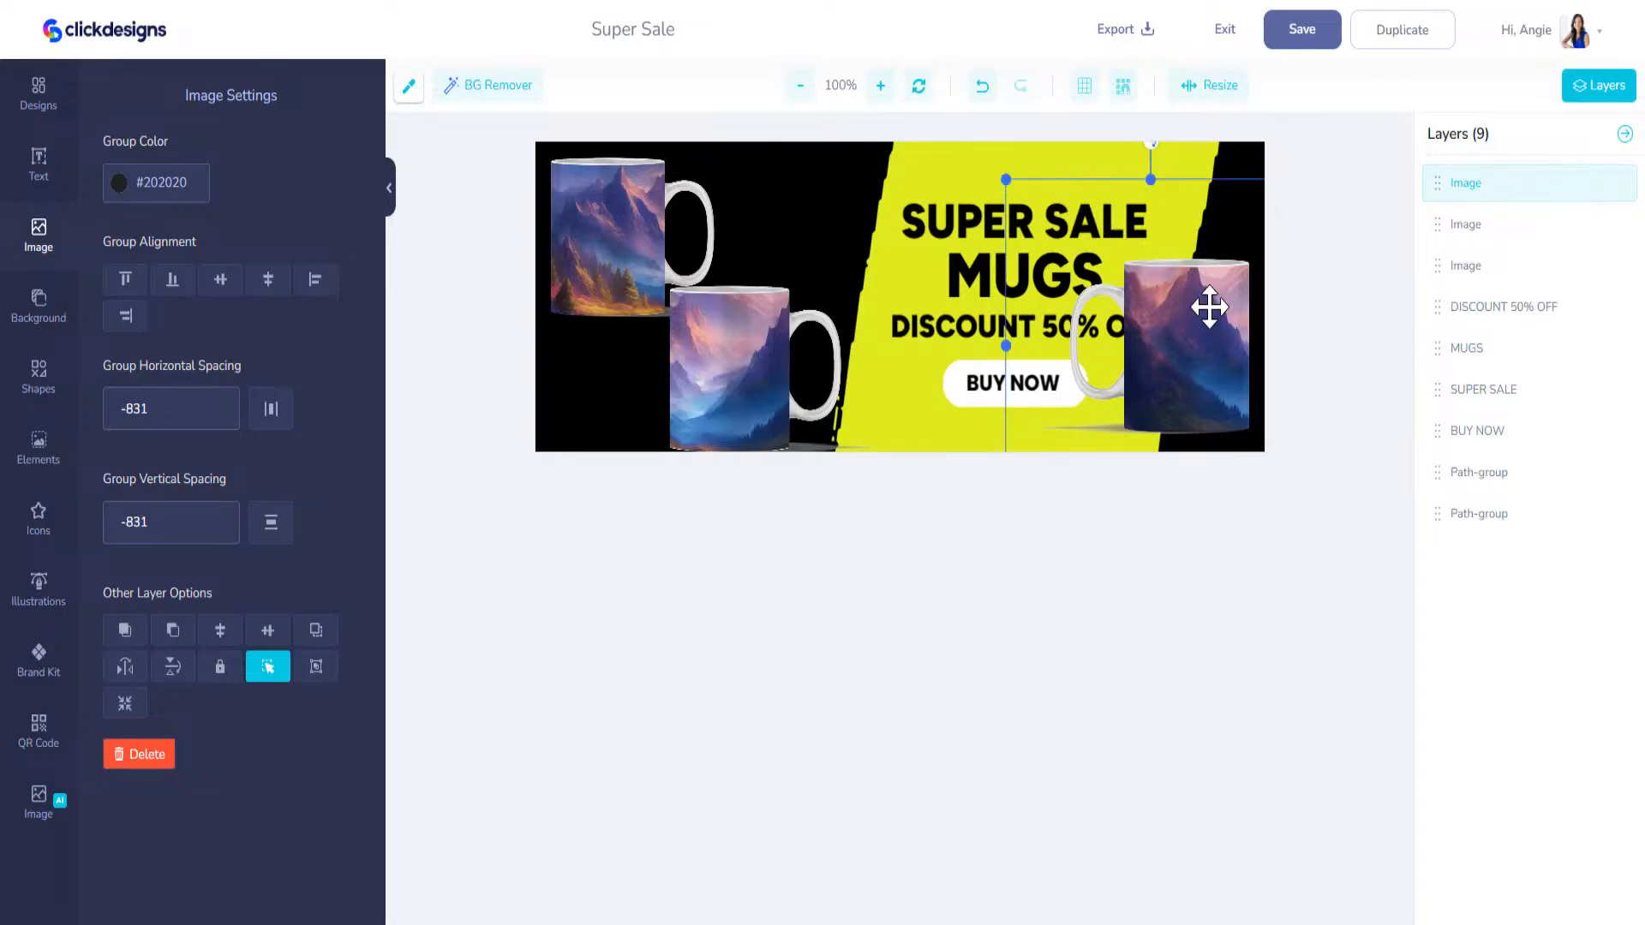
pyautogui.moveTo(1212, 337); pyautogui.dragTo(1222, 347)
pyautogui.moveTo(998, 224); pyautogui.dragTo(995, 193)
# Step: Enlarge the MUGS text to about the width of SUPER SALE and position it directly beneath that heading
pyautogui.moveTo(1026, 287); pyautogui.dragTo(968, 248)
pyautogui.click(977, 277)
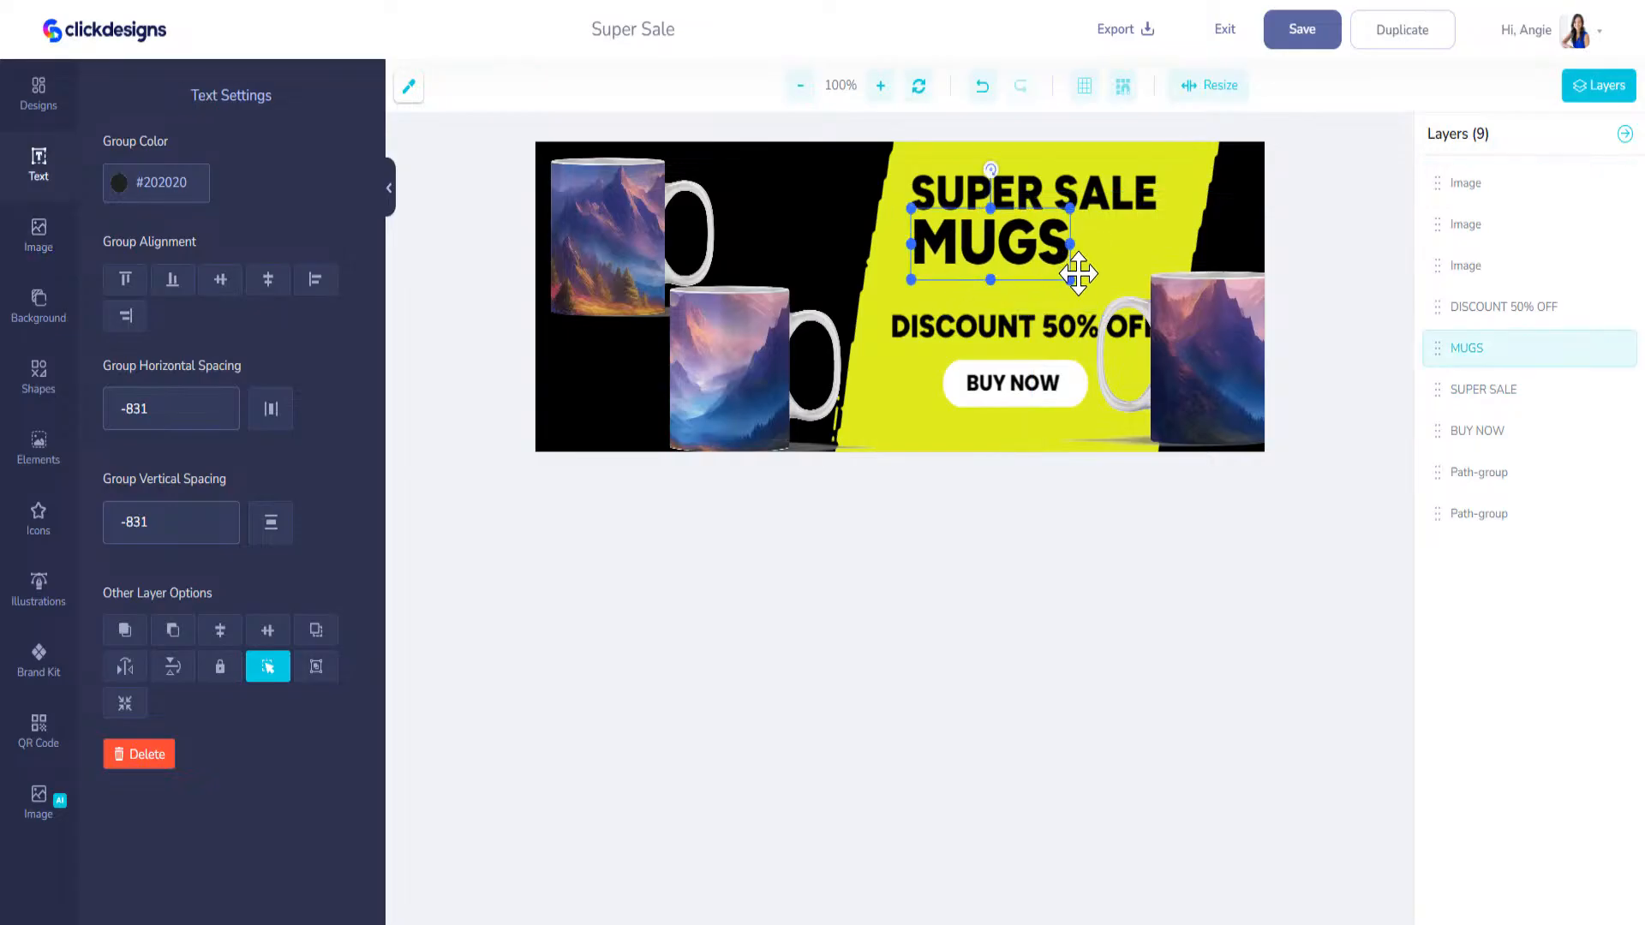
pyautogui.moveTo(1069, 279); pyautogui.dragTo(1177, 329)
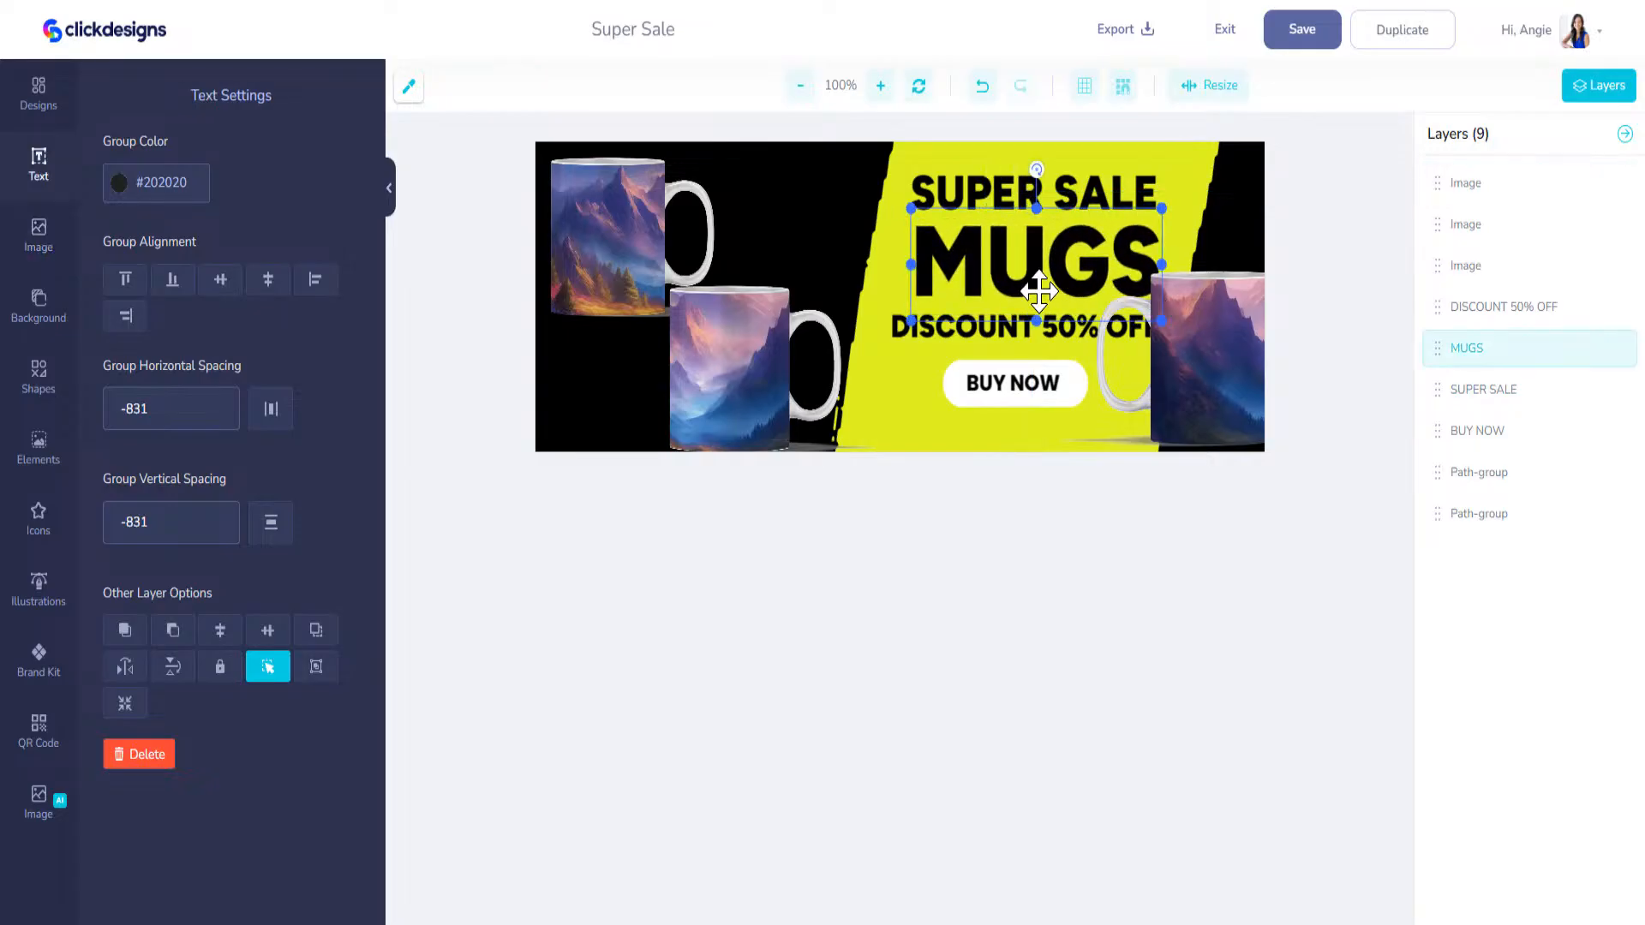
pyautogui.click(1039, 287)
pyautogui.moveTo(1040, 288); pyautogui.dragTo(1014, 279)
# Step: Recolour the yellow slanted shape with the cyan MarketersFM colour from the Driven To Profit brand kit
pyautogui.click(877, 355)
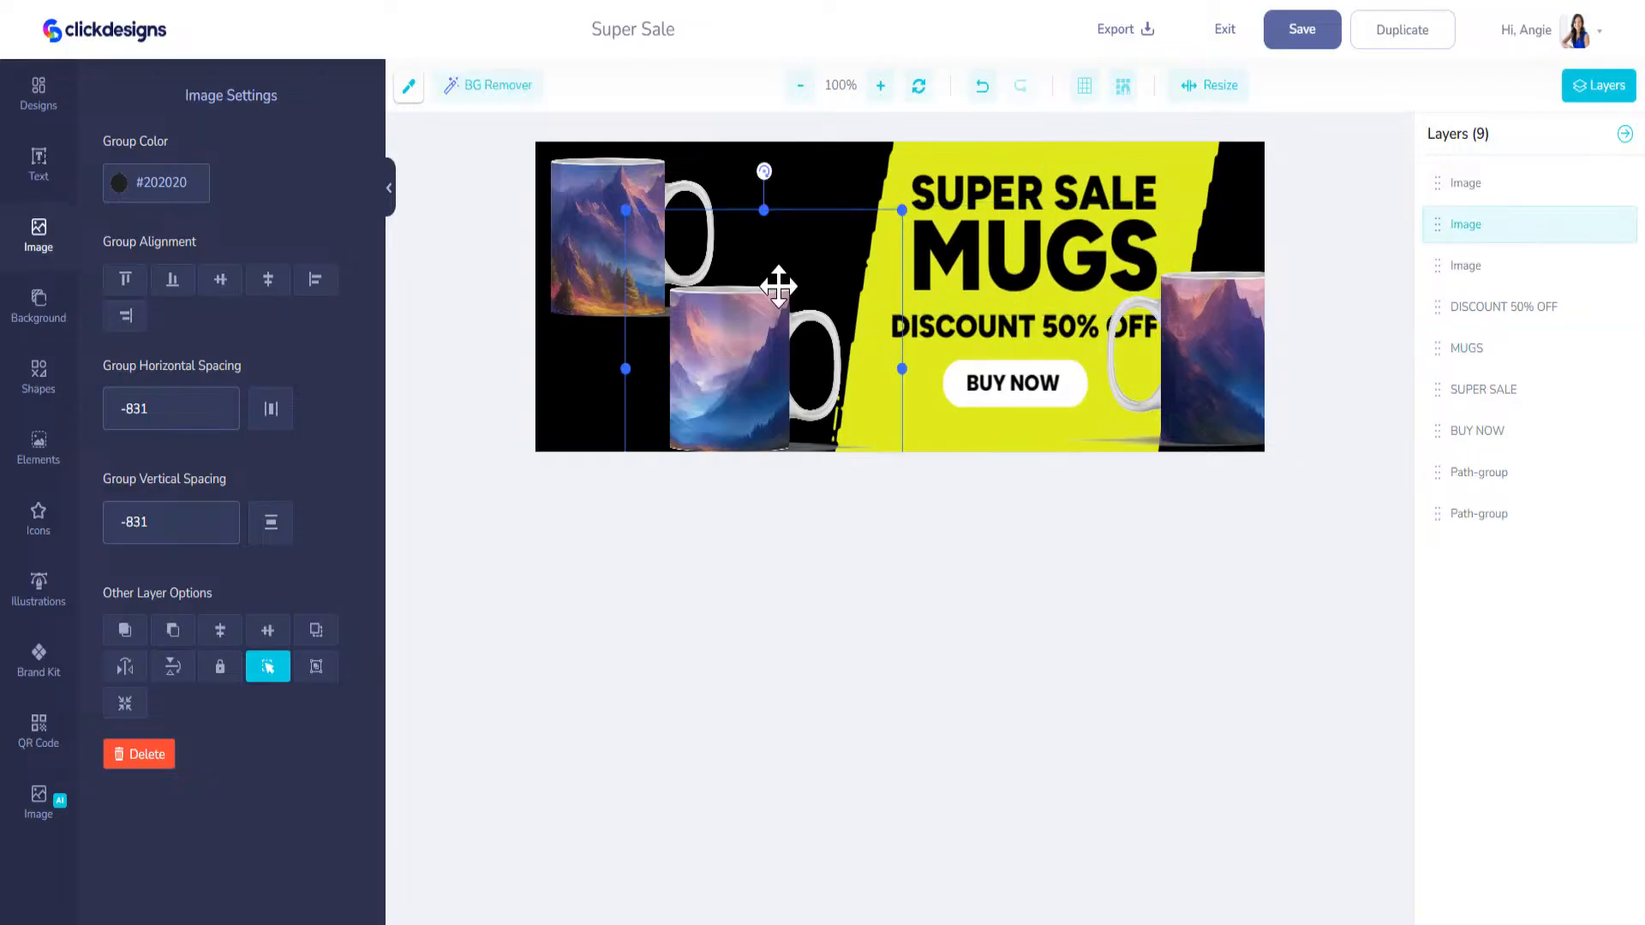
pyautogui.click(935, 150)
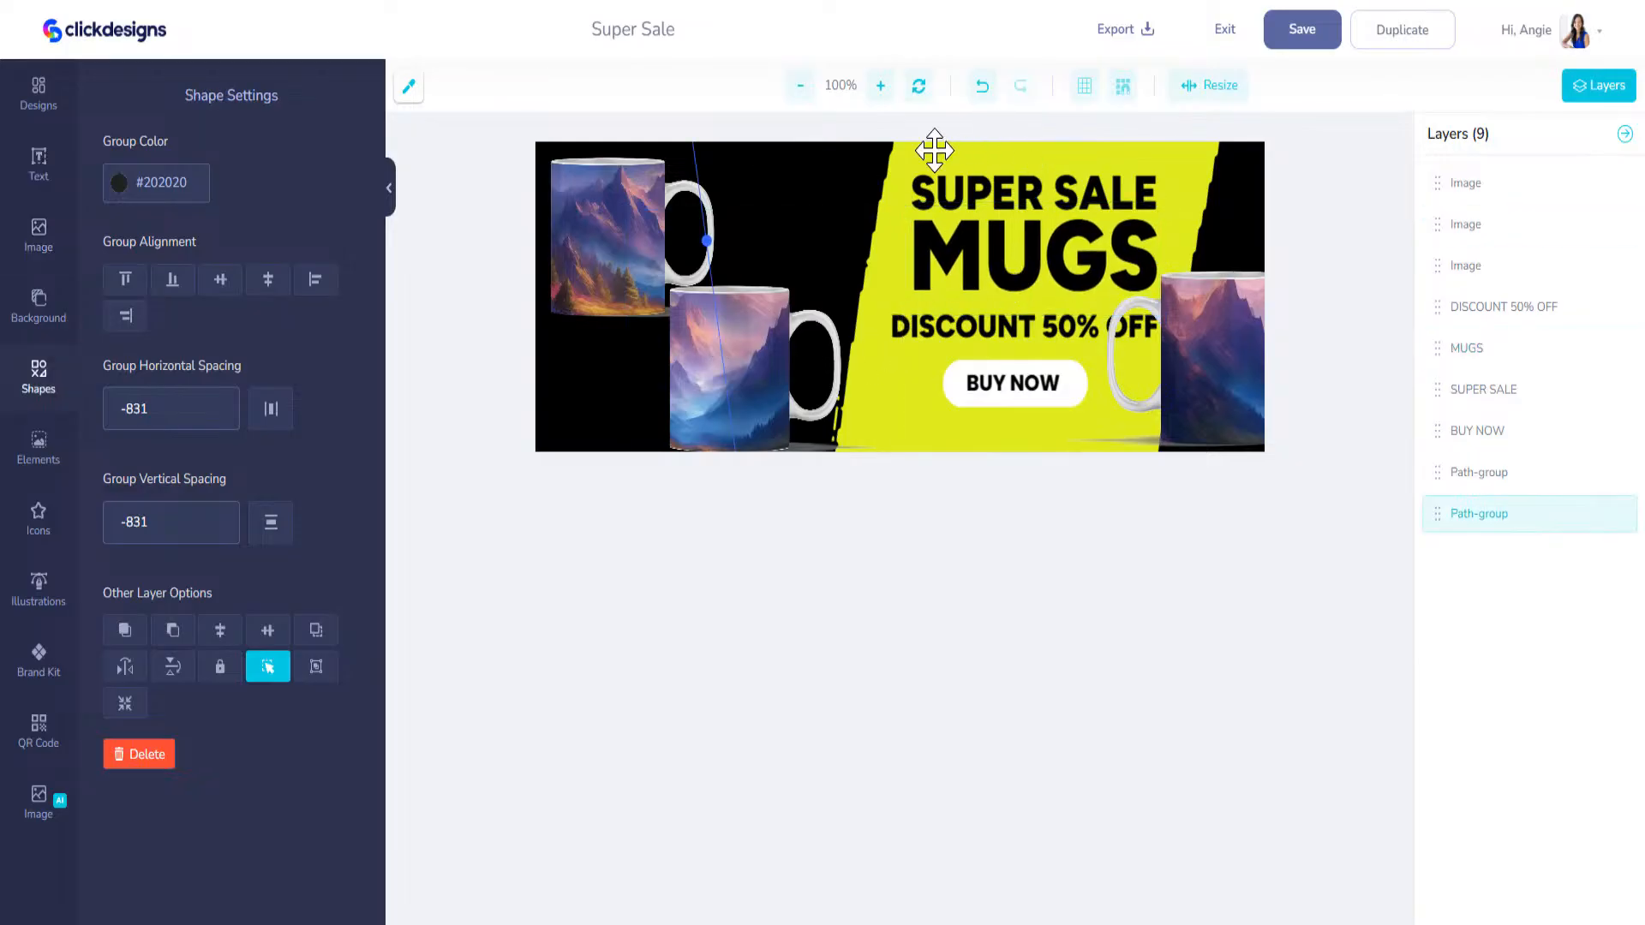
pyautogui.click(40, 661)
pyautogui.click(213, 159)
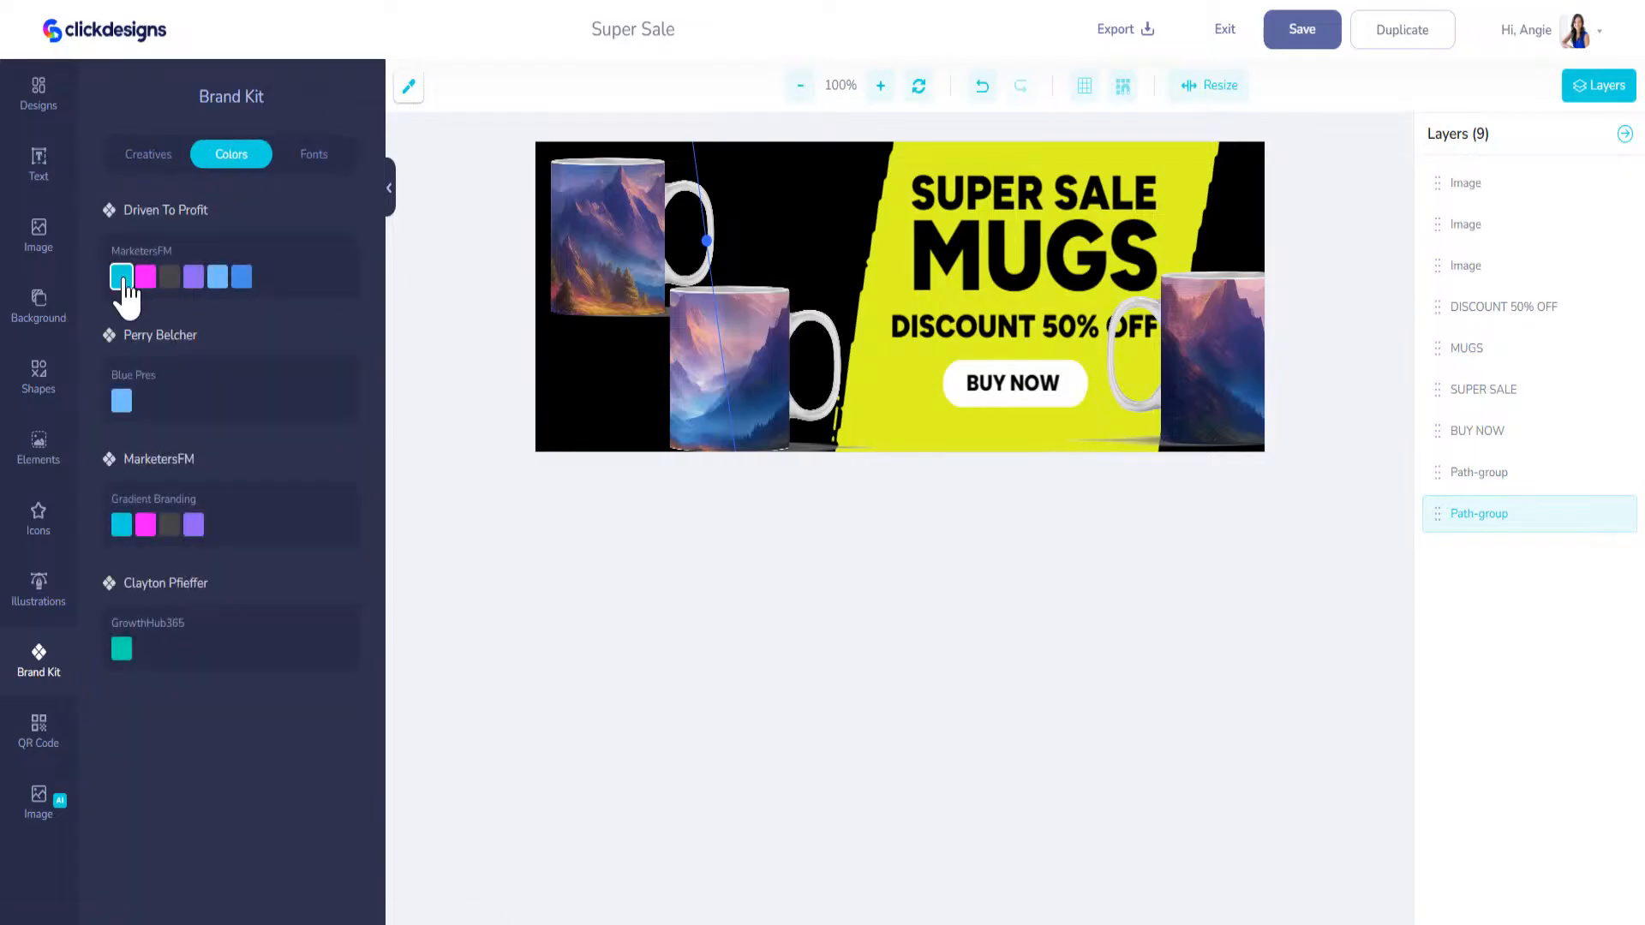
pyautogui.click(122, 277)
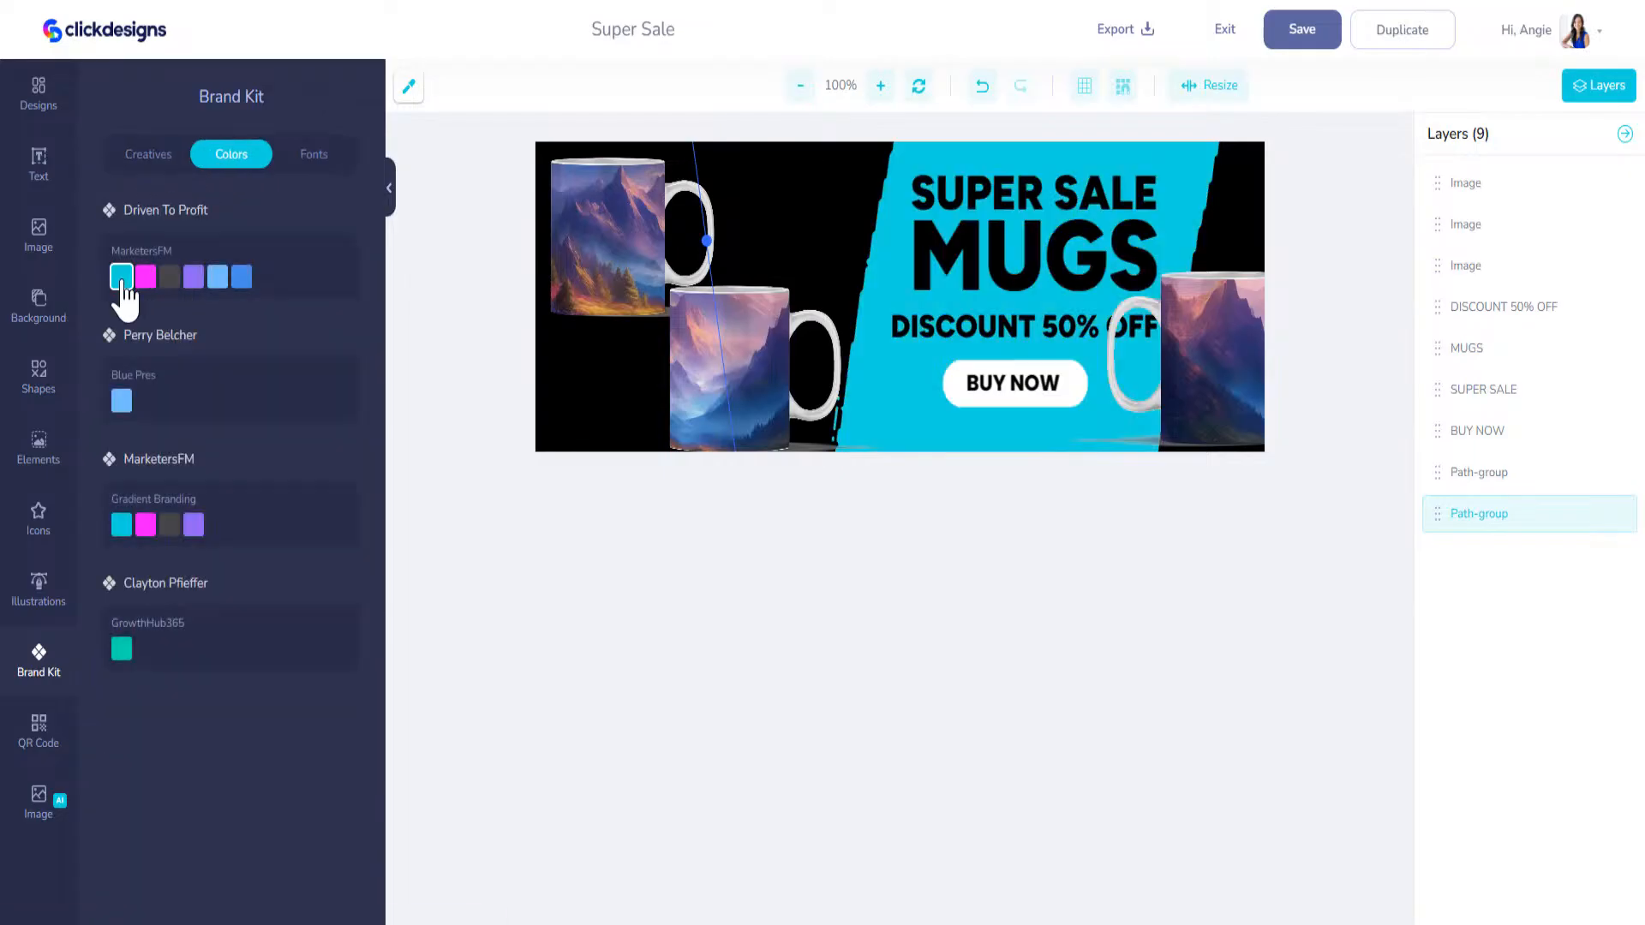
# Step: Try to recolour the MUGS text white by setting its group colour to #FFFFFF
pyautogui.click(1035, 251)
pyautogui.click(131, 185)
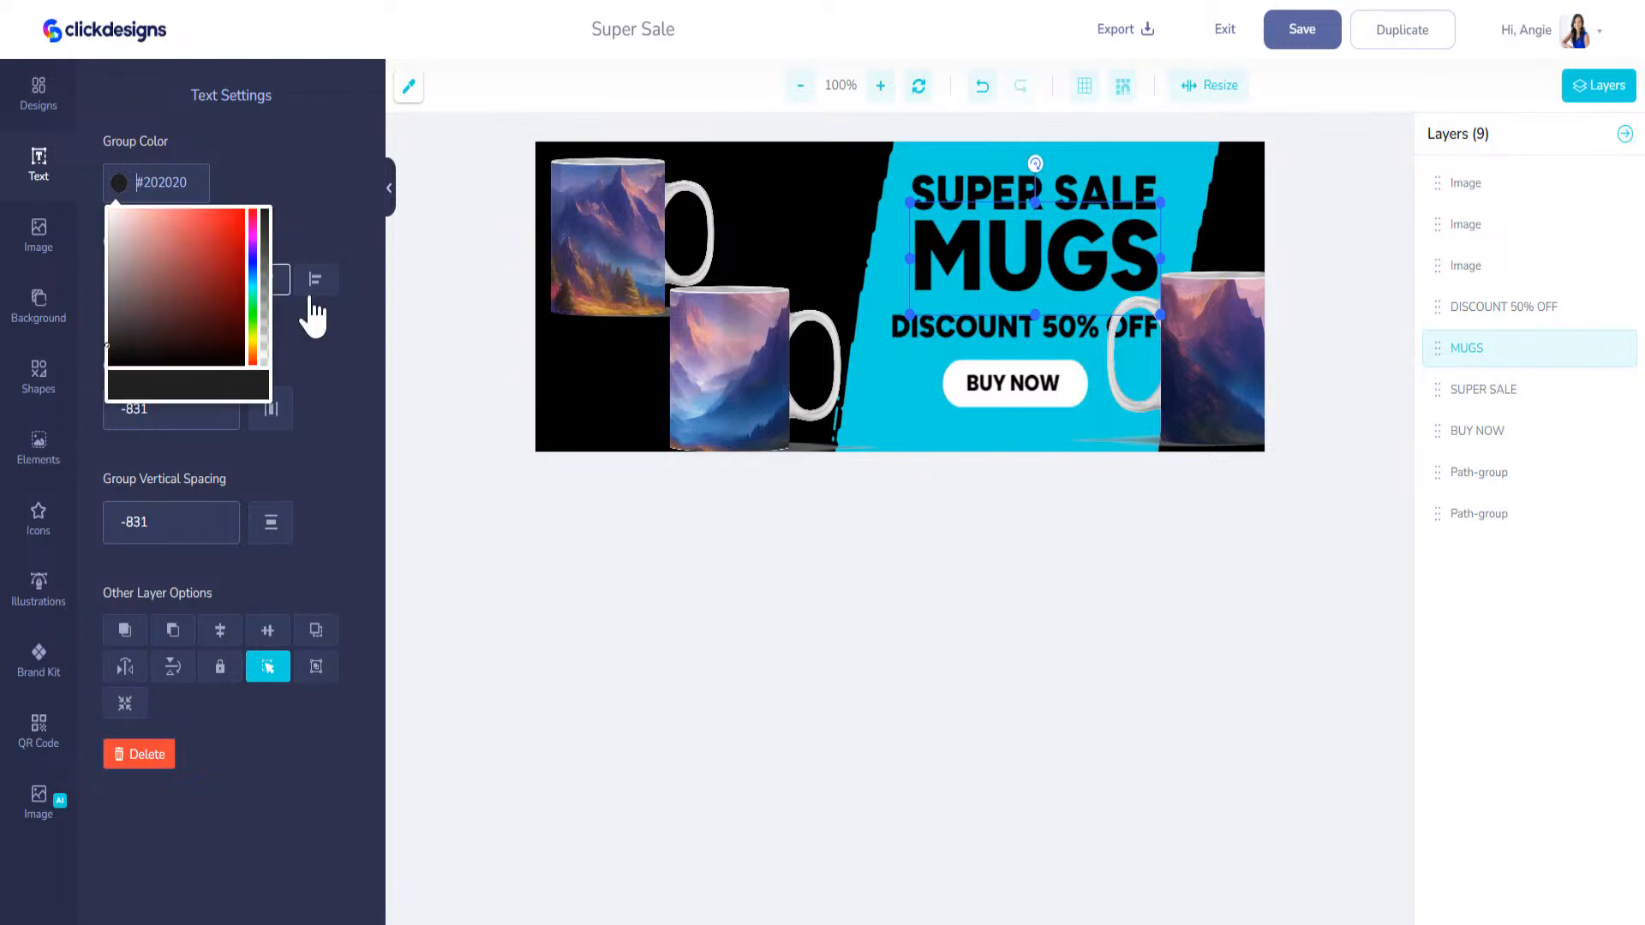
pyautogui.click(138, 194)
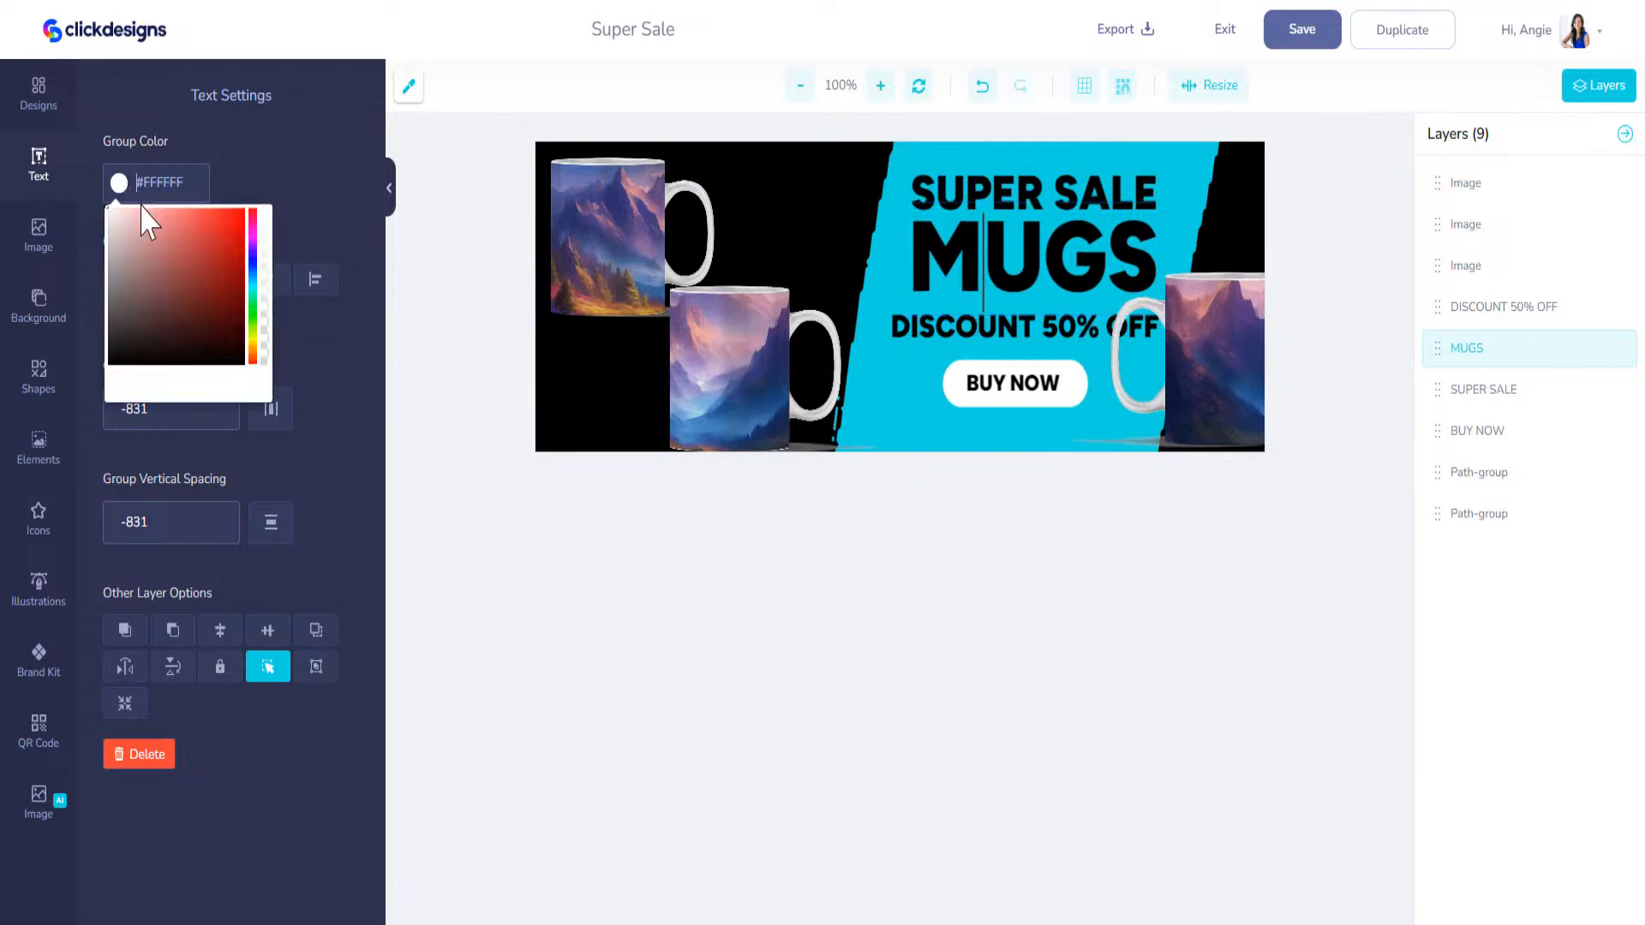
pyautogui.click(1043, 267)
pyautogui.click(980, 193)
pyautogui.click(982, 259)
pyautogui.moveTo(1025, 261); pyautogui.dragTo(1021, 260)
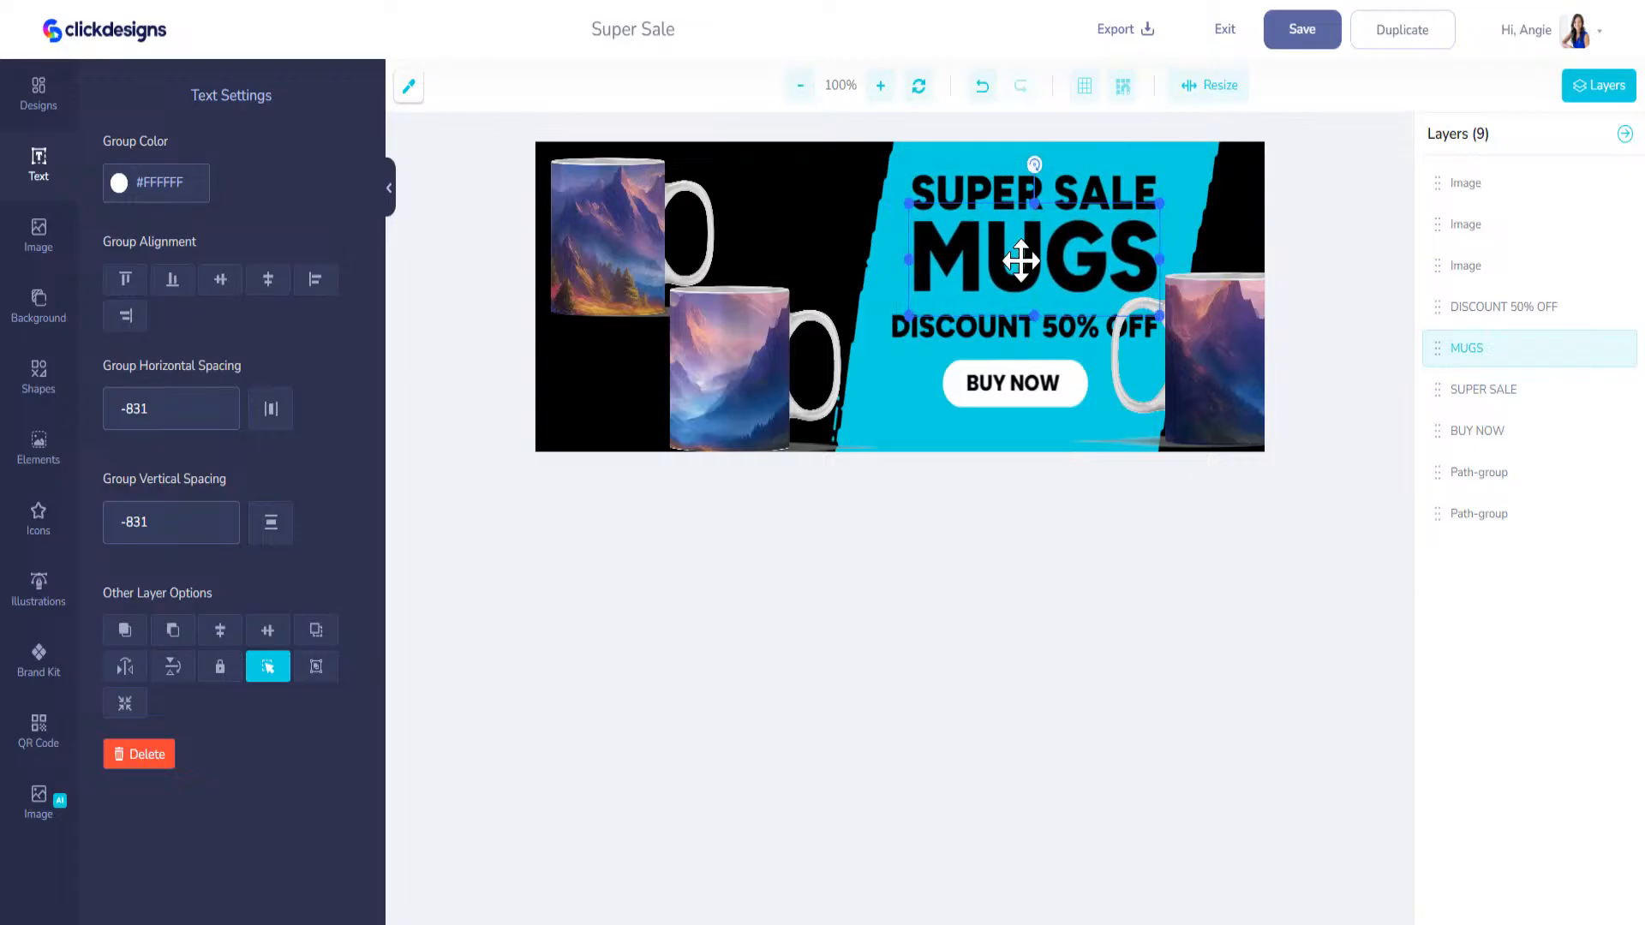
# Step: Place a smaller DISCOUNT 50% OFF text below the BUY NOW button and move its layer to the front
pyautogui.click(930, 350)
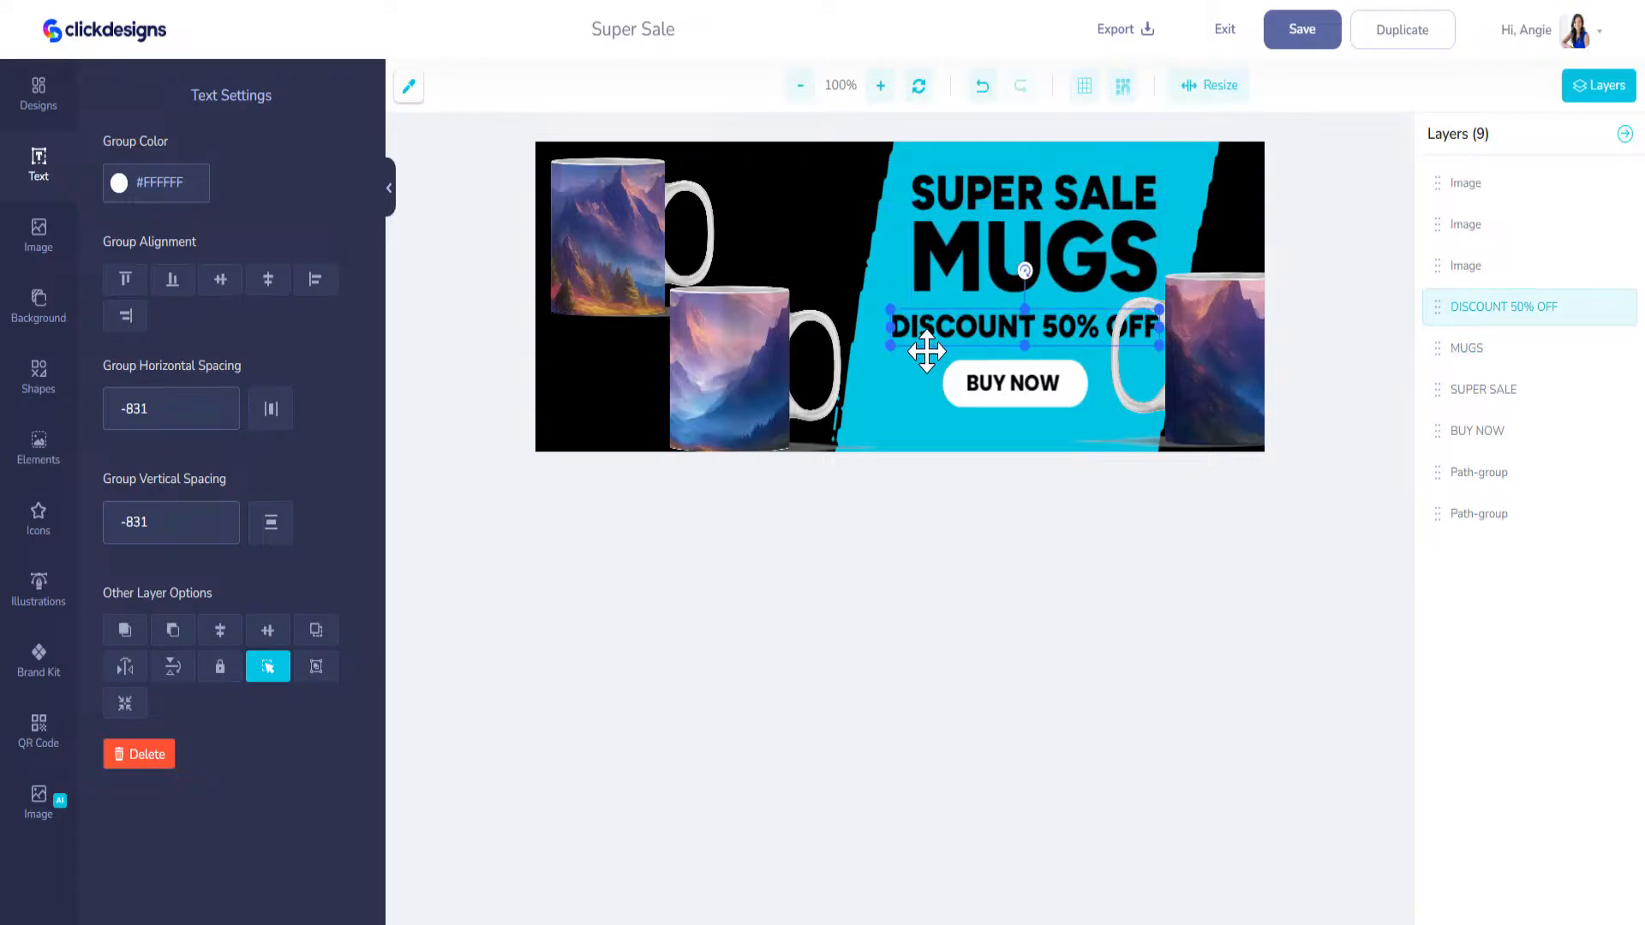
pyautogui.moveTo(894, 348); pyautogui.dragTo(944, 441)
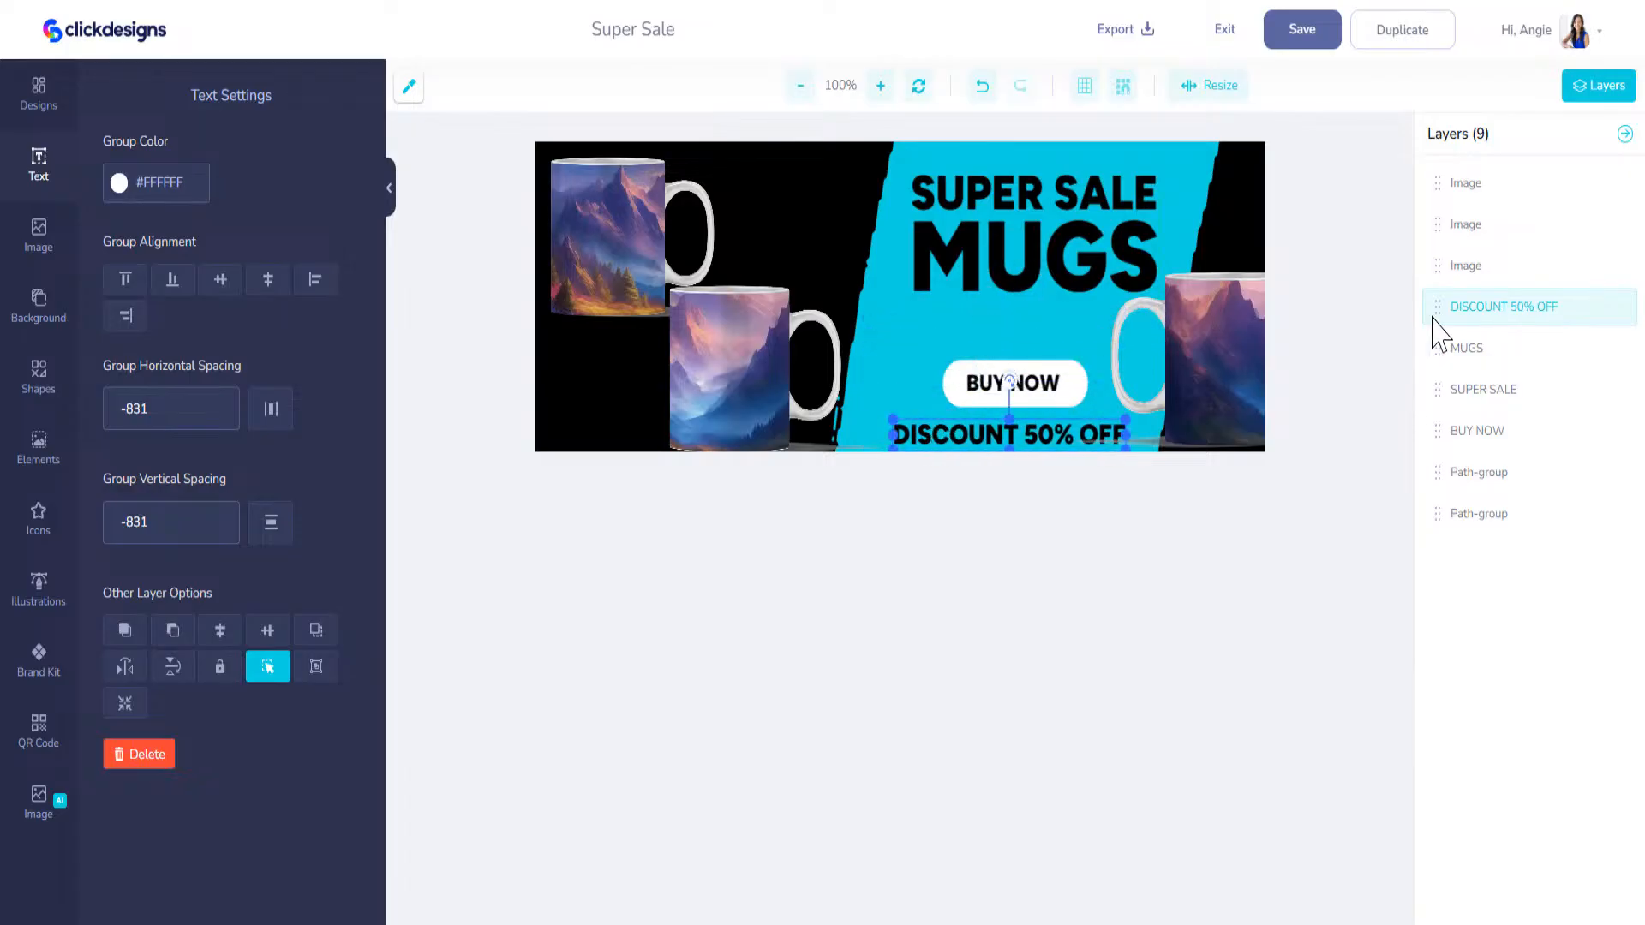
pyautogui.moveTo(1437, 306); pyautogui.dragTo(1437, 182)
# Step: Move the BUY NOW text together with its white button up to just beneath the MUGS text
pyautogui.click(1024, 377)
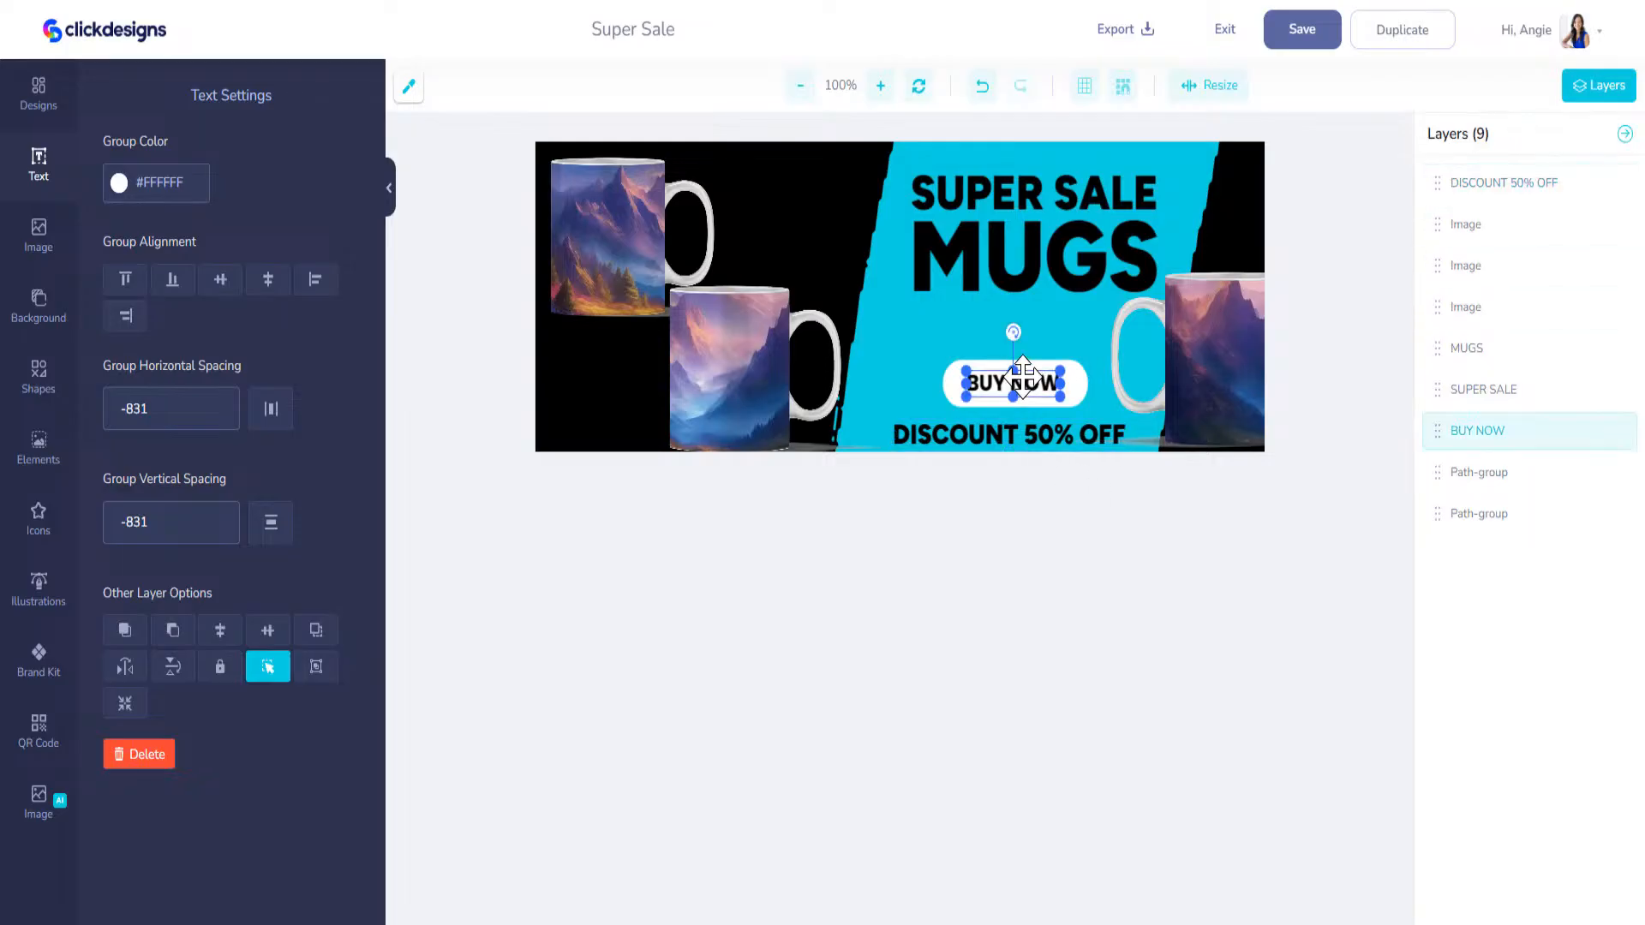
pyautogui.keyDown('shift'); pyautogui.click(1070, 383); pyautogui.keyUp('shift')
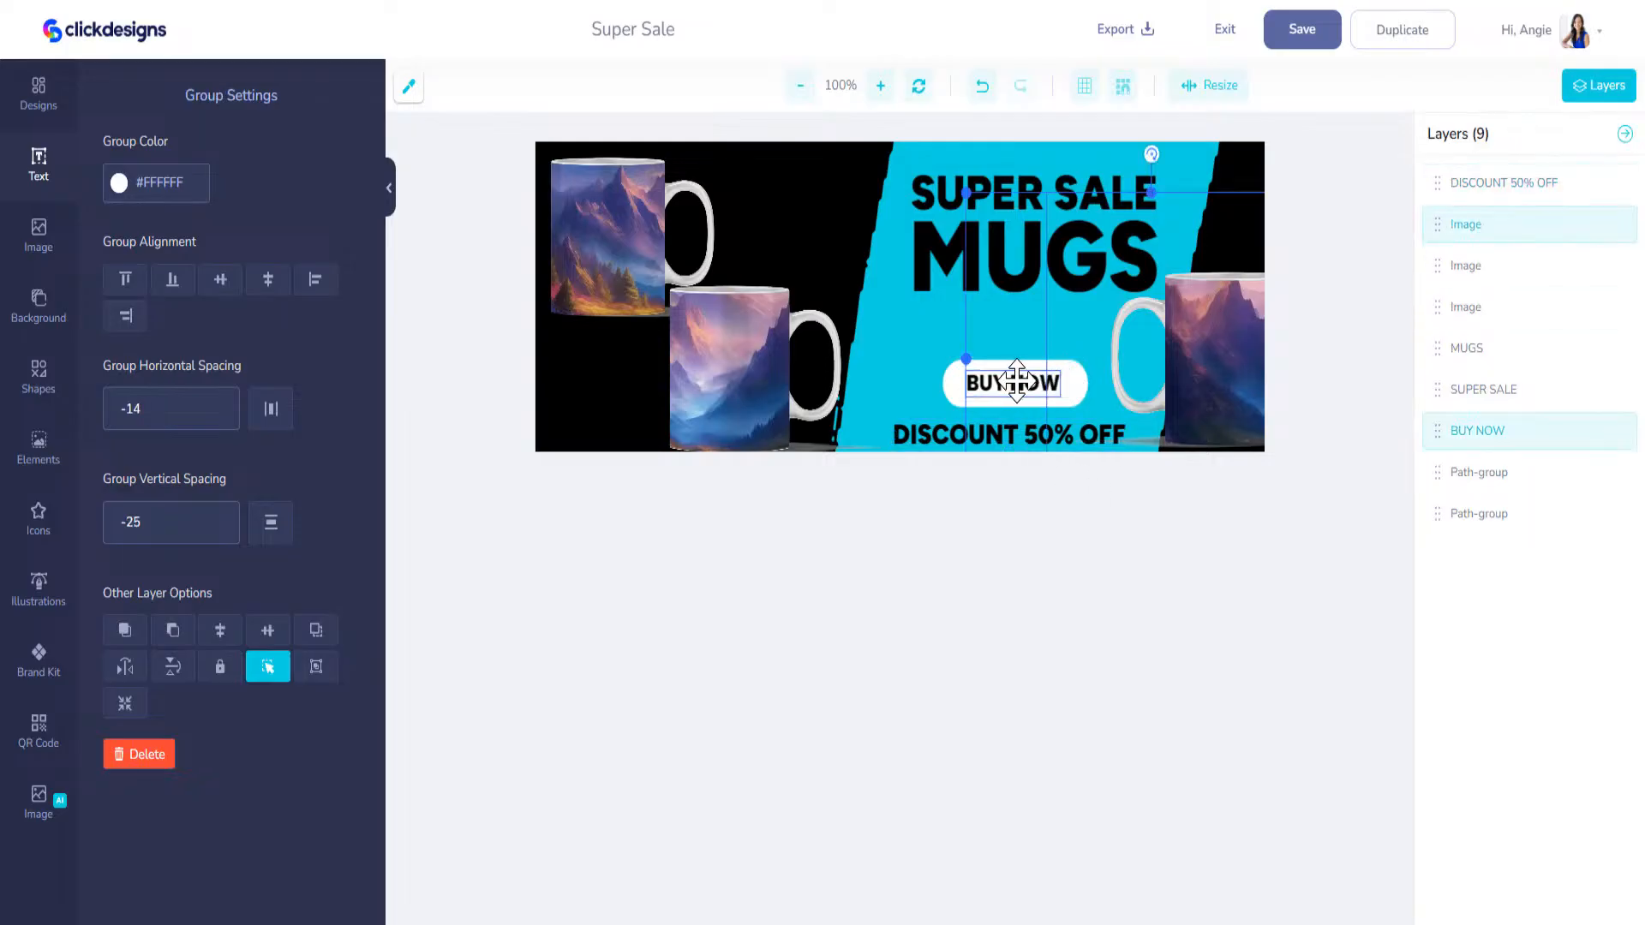
pyautogui.click(956, 380)
pyautogui.keyDown('shift'); pyautogui.click(975, 378); pyautogui.keyUp('shift')
pyautogui.moveTo(981, 383); pyautogui.dragTo(989, 337)
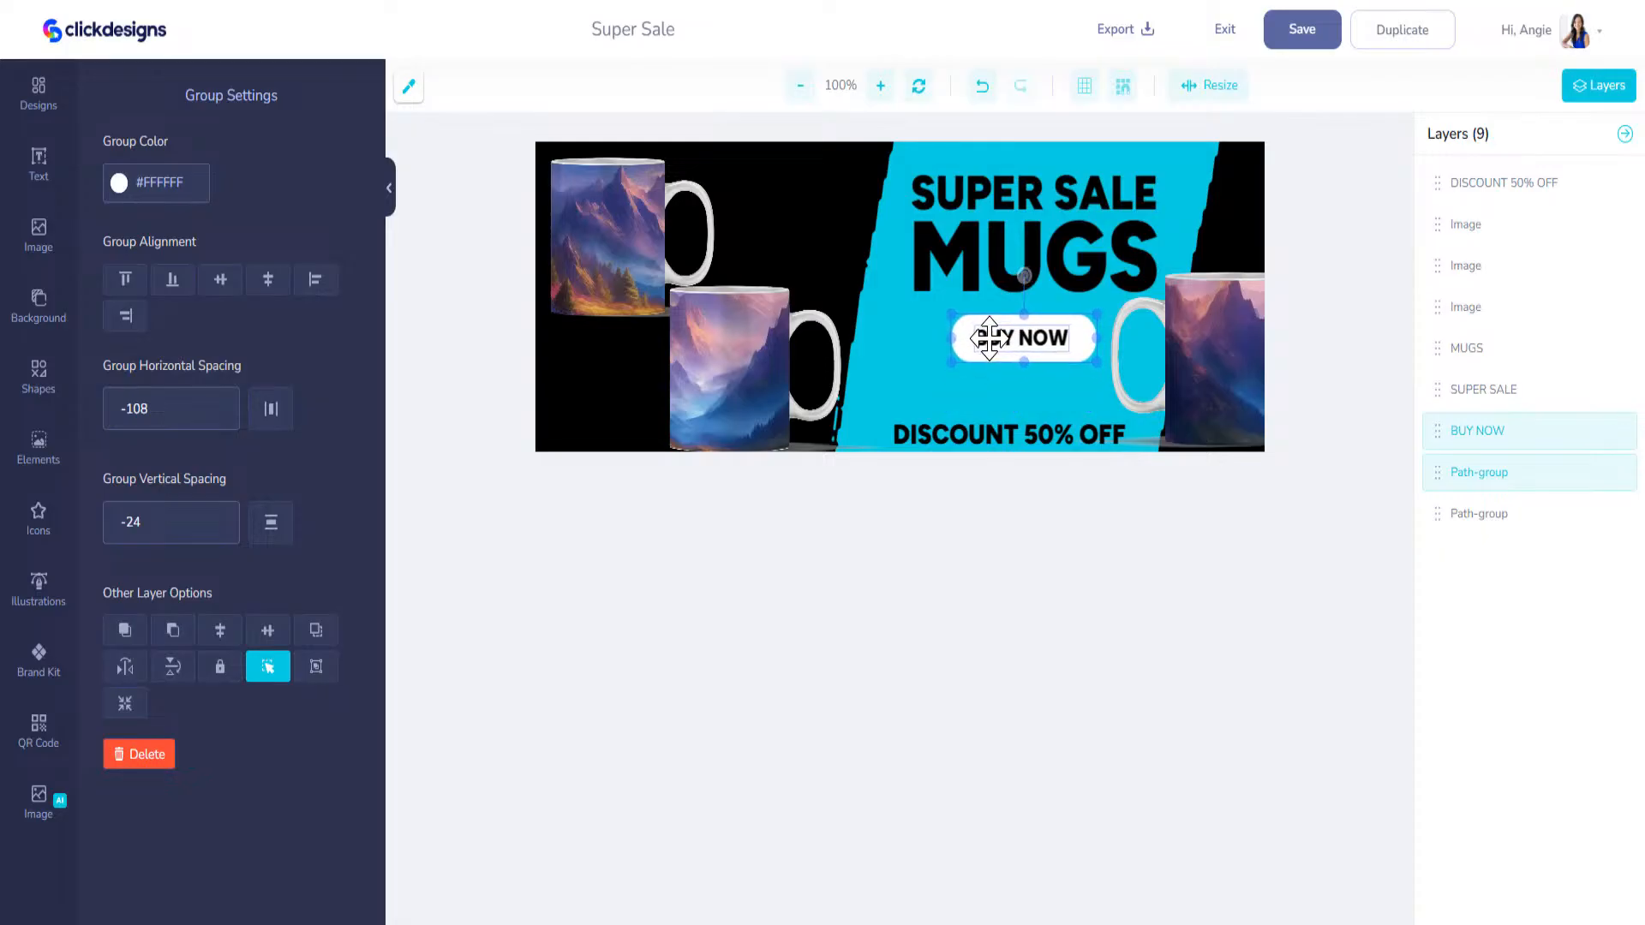
# Step: Shrink the mug on the right of the cover and place it in the lower-right corner, clear of the BUY NOW button
pyautogui.click(1172, 382)
pyautogui.moveTo(1186, 378); pyautogui.dragTo(1164, 382)
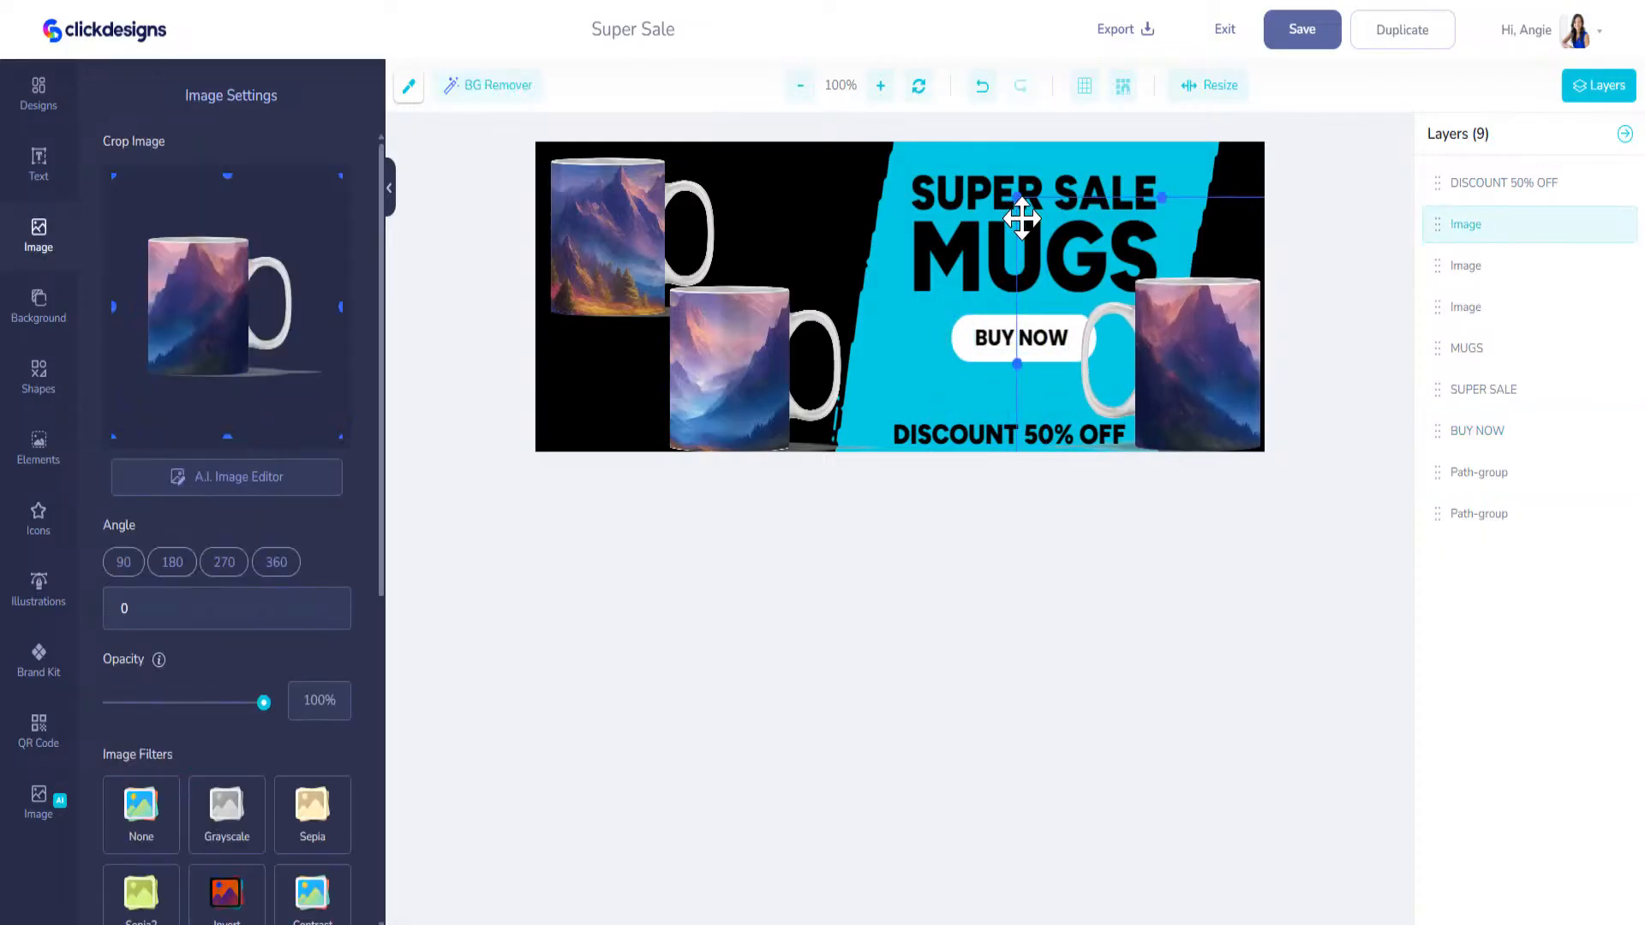
pyautogui.moveTo(1016, 196); pyautogui.dragTo(1069, 257)
pyautogui.moveTo(1194, 408); pyautogui.dragTo(1167, 388)
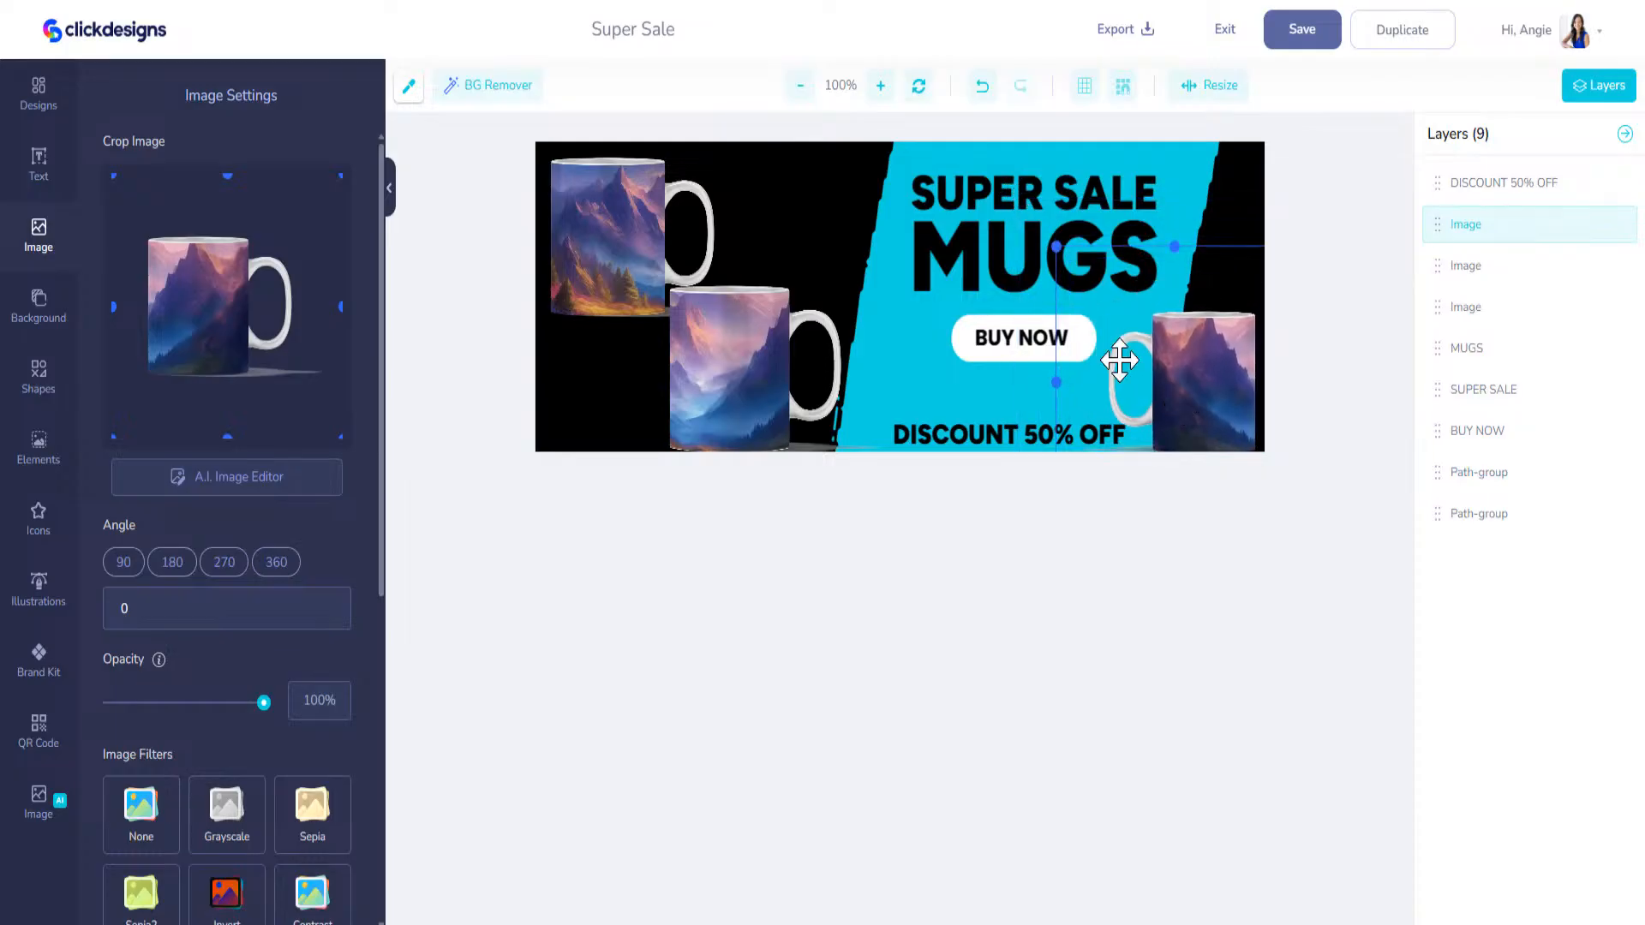
# Step: Add the uploaded purple mountain landscape with the flowered foreground and stretch it across the full width of the cover
pyautogui.click(40, 321)
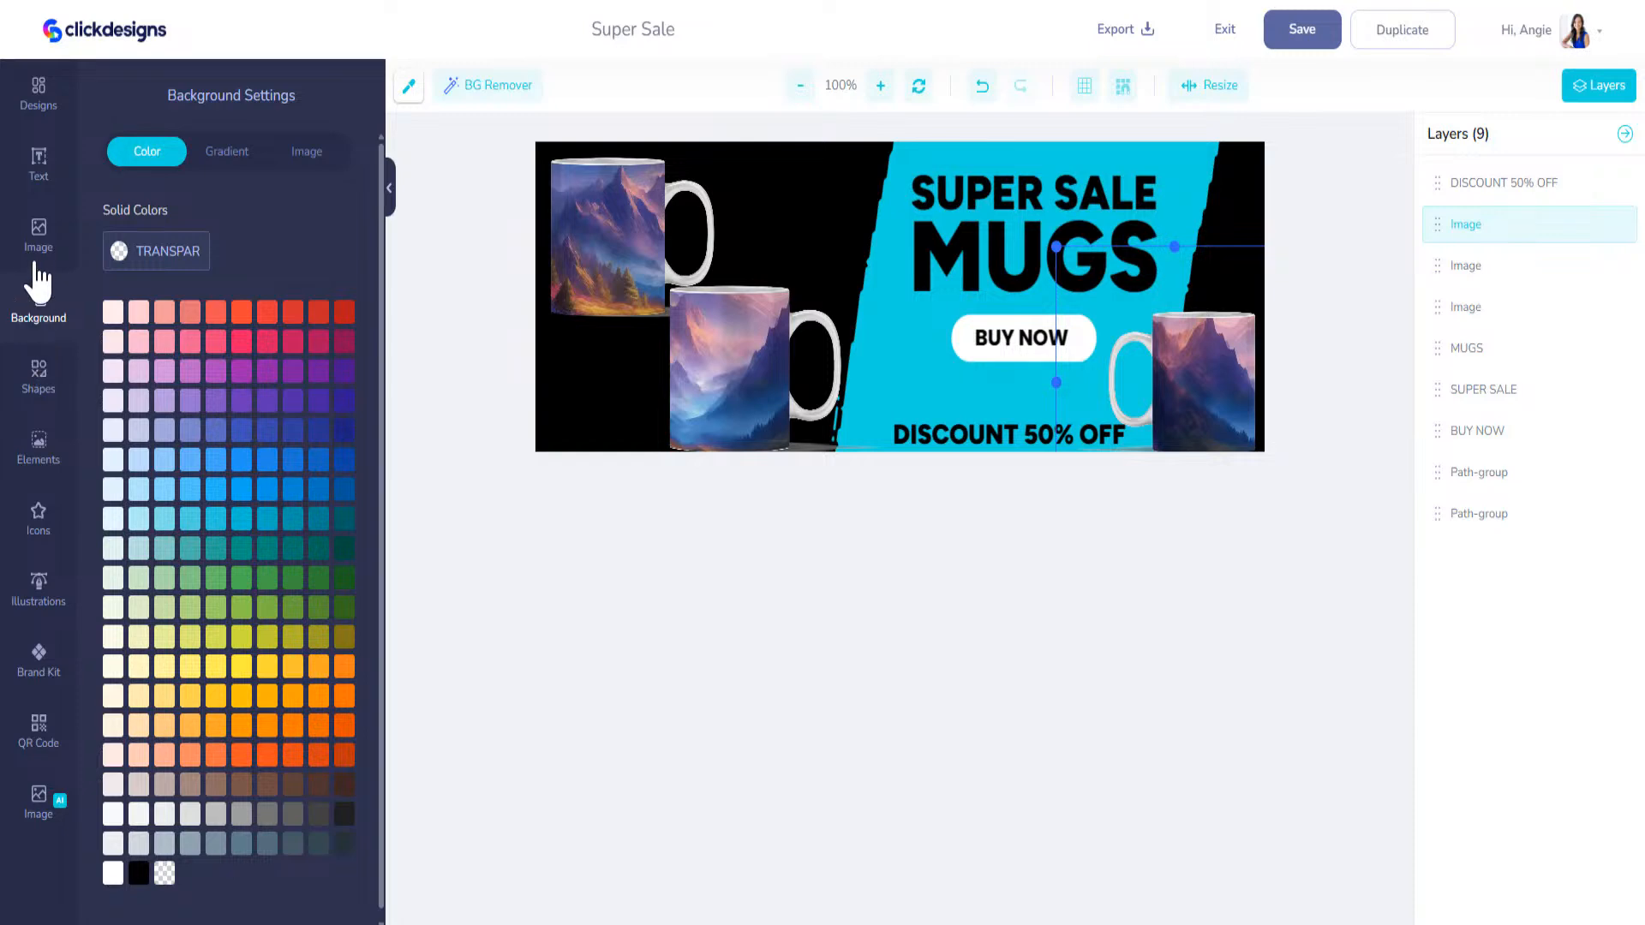
pyautogui.click(39, 233)
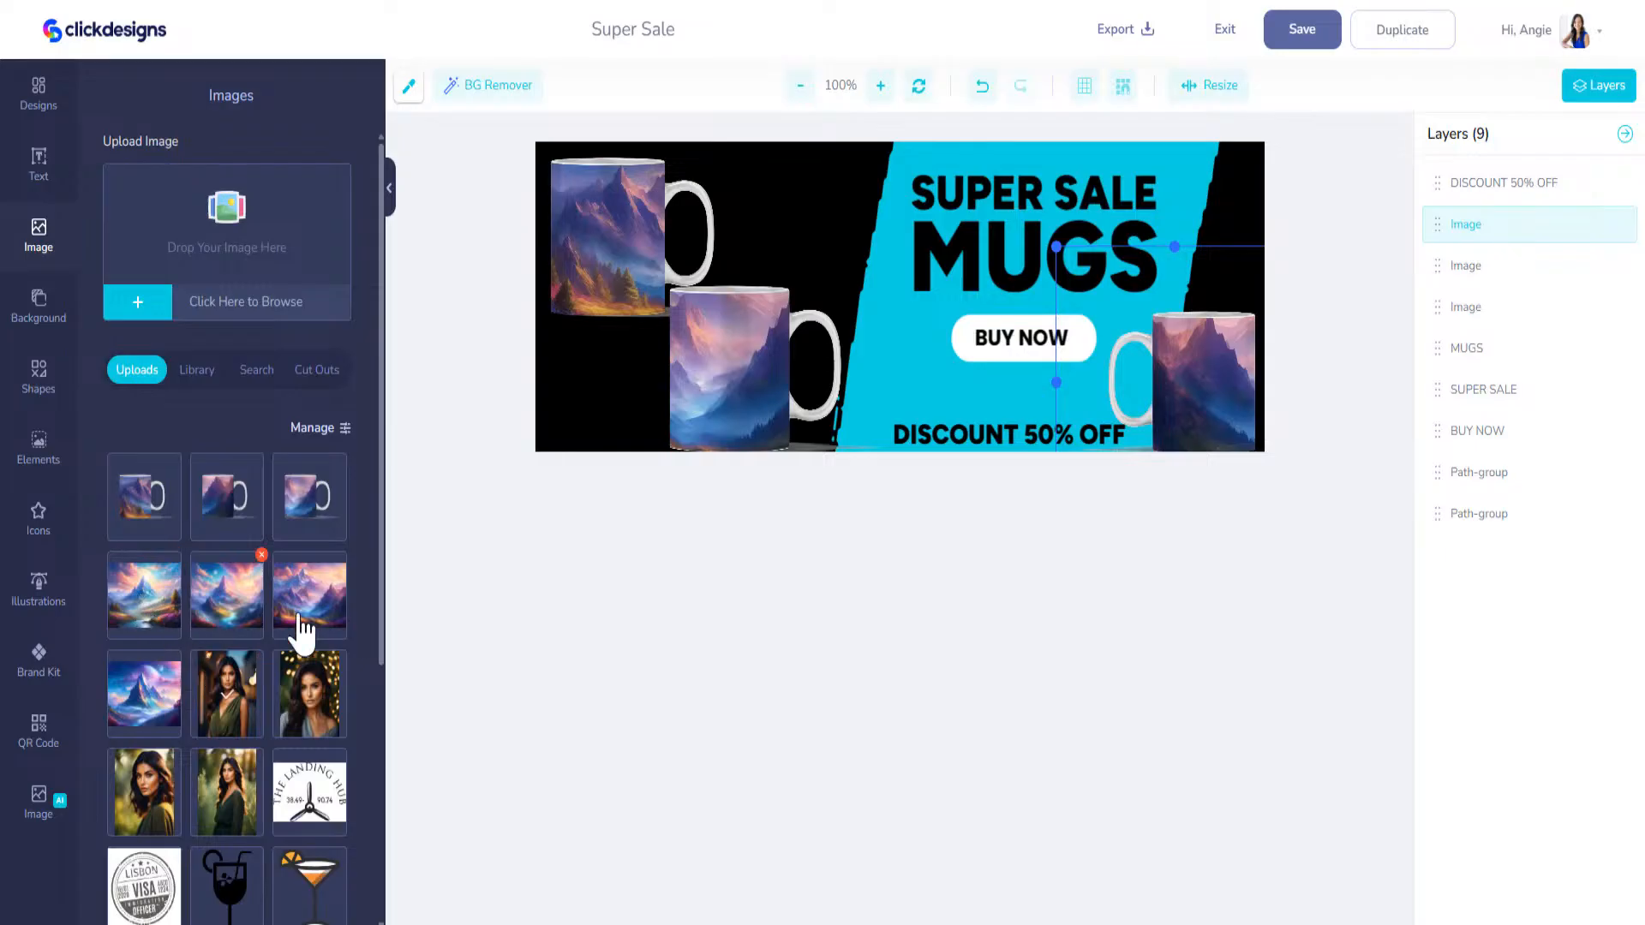
pyautogui.click(318, 610)
pyautogui.click(757, 320)
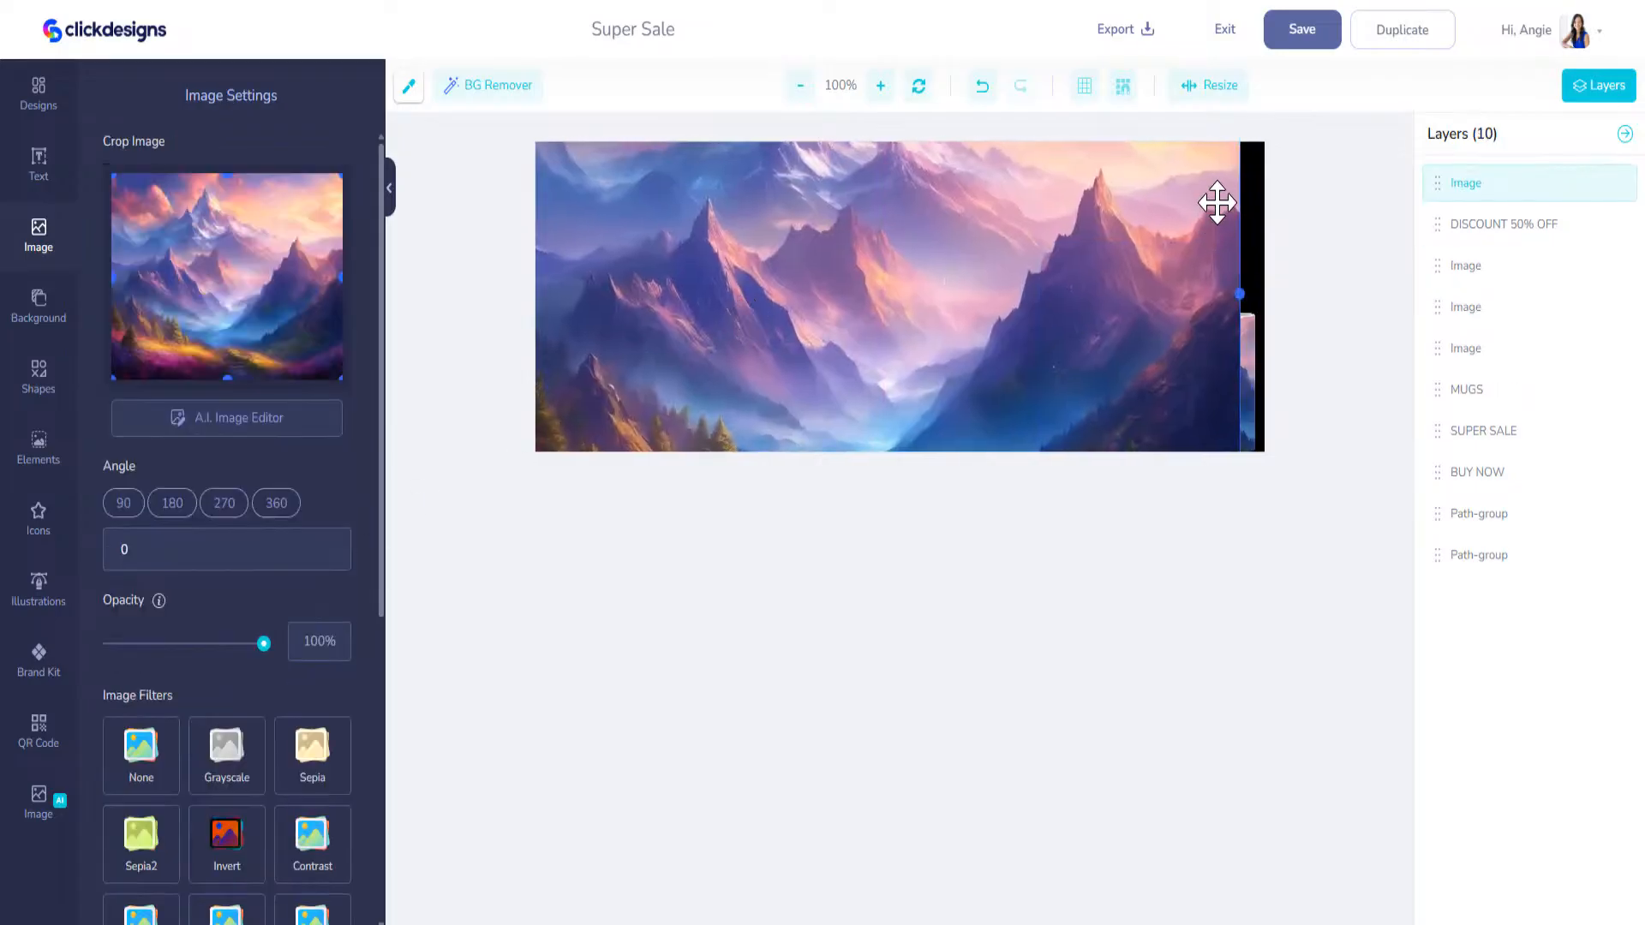
pyautogui.click(1247, 293)
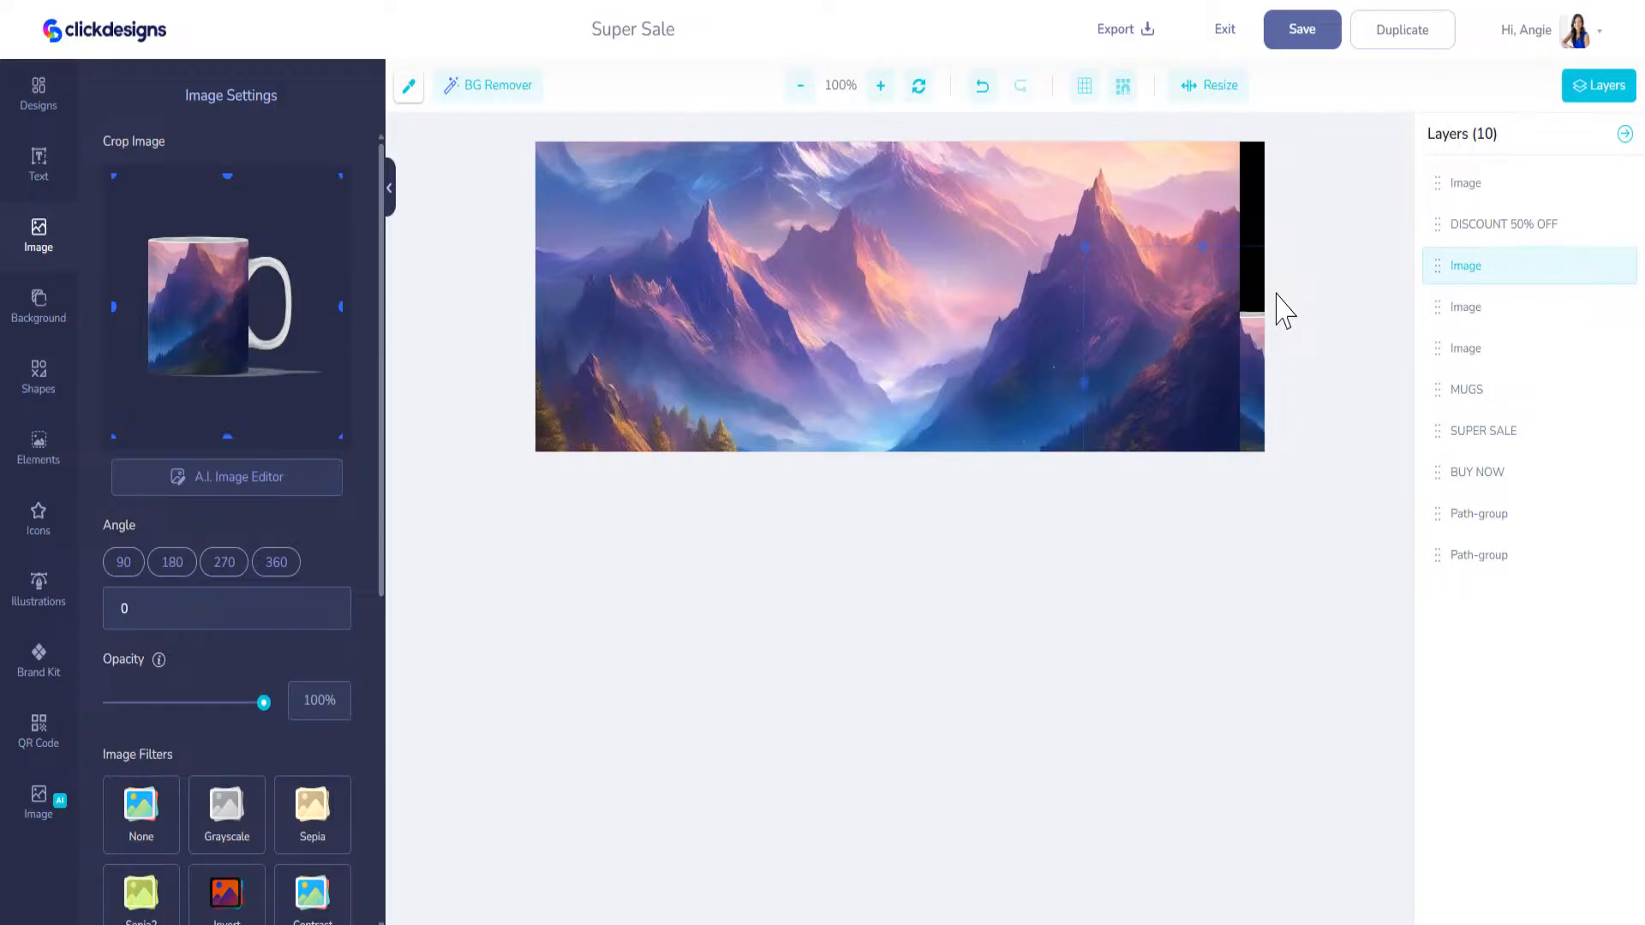
pyautogui.click(1221, 241)
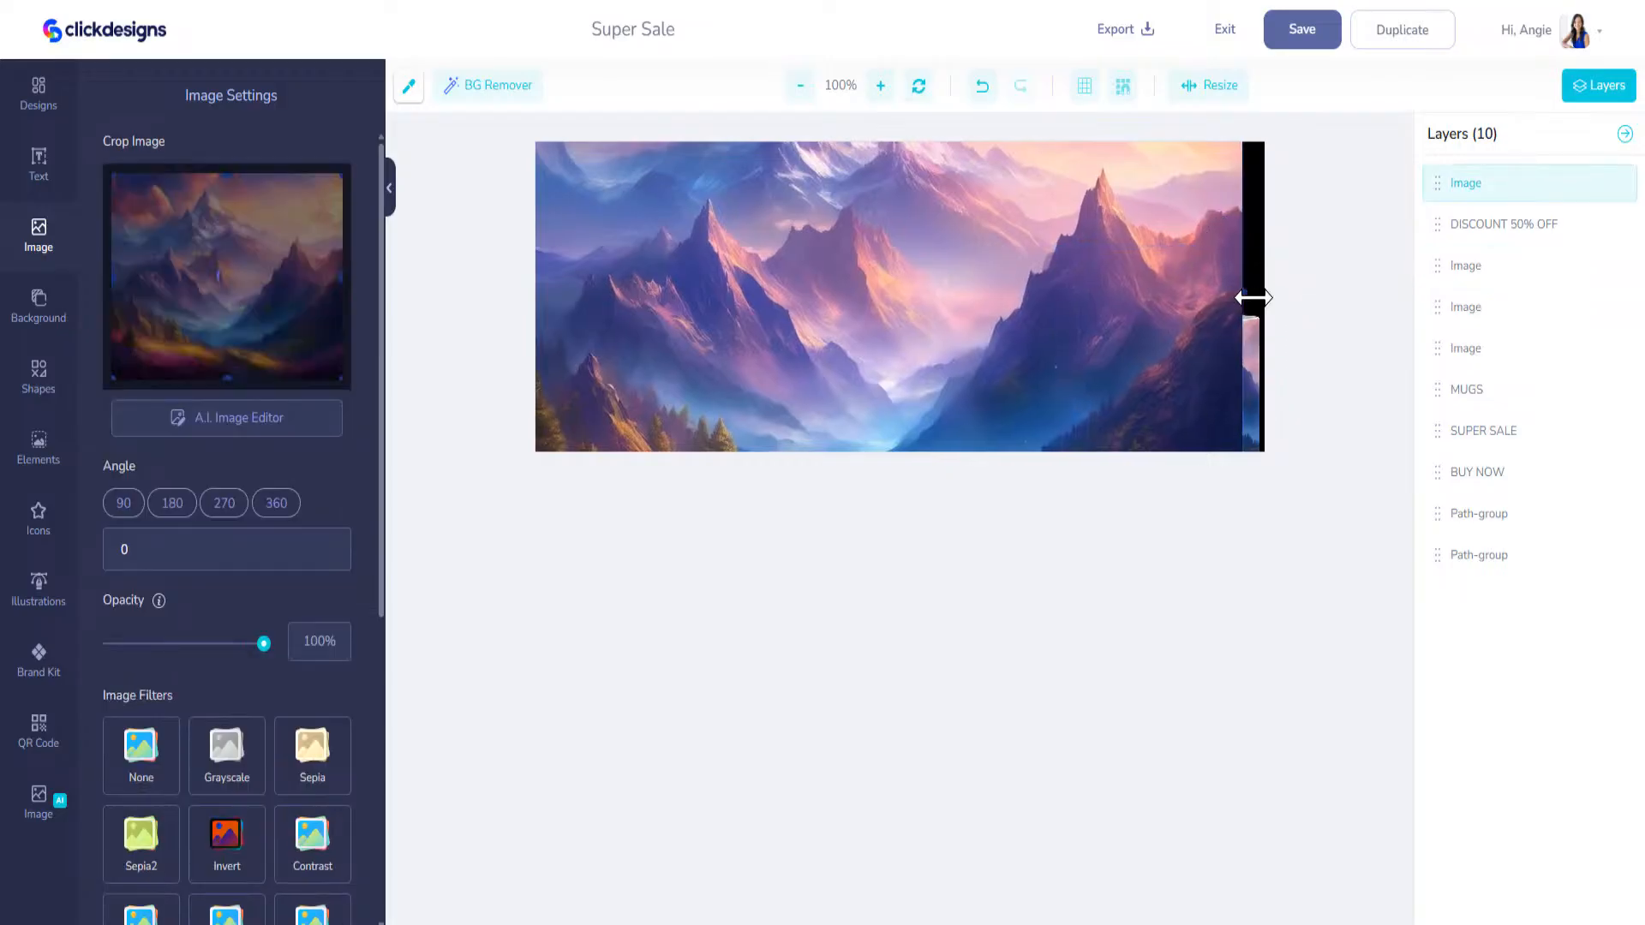
pyautogui.moveTo(1246, 297); pyautogui.dragTo(1291, 298)
# Step: Send the mountain landscape behind all other layers and set its opacity to 30%
pyautogui.moveTo(1439, 187); pyautogui.dragTo(1438, 570)
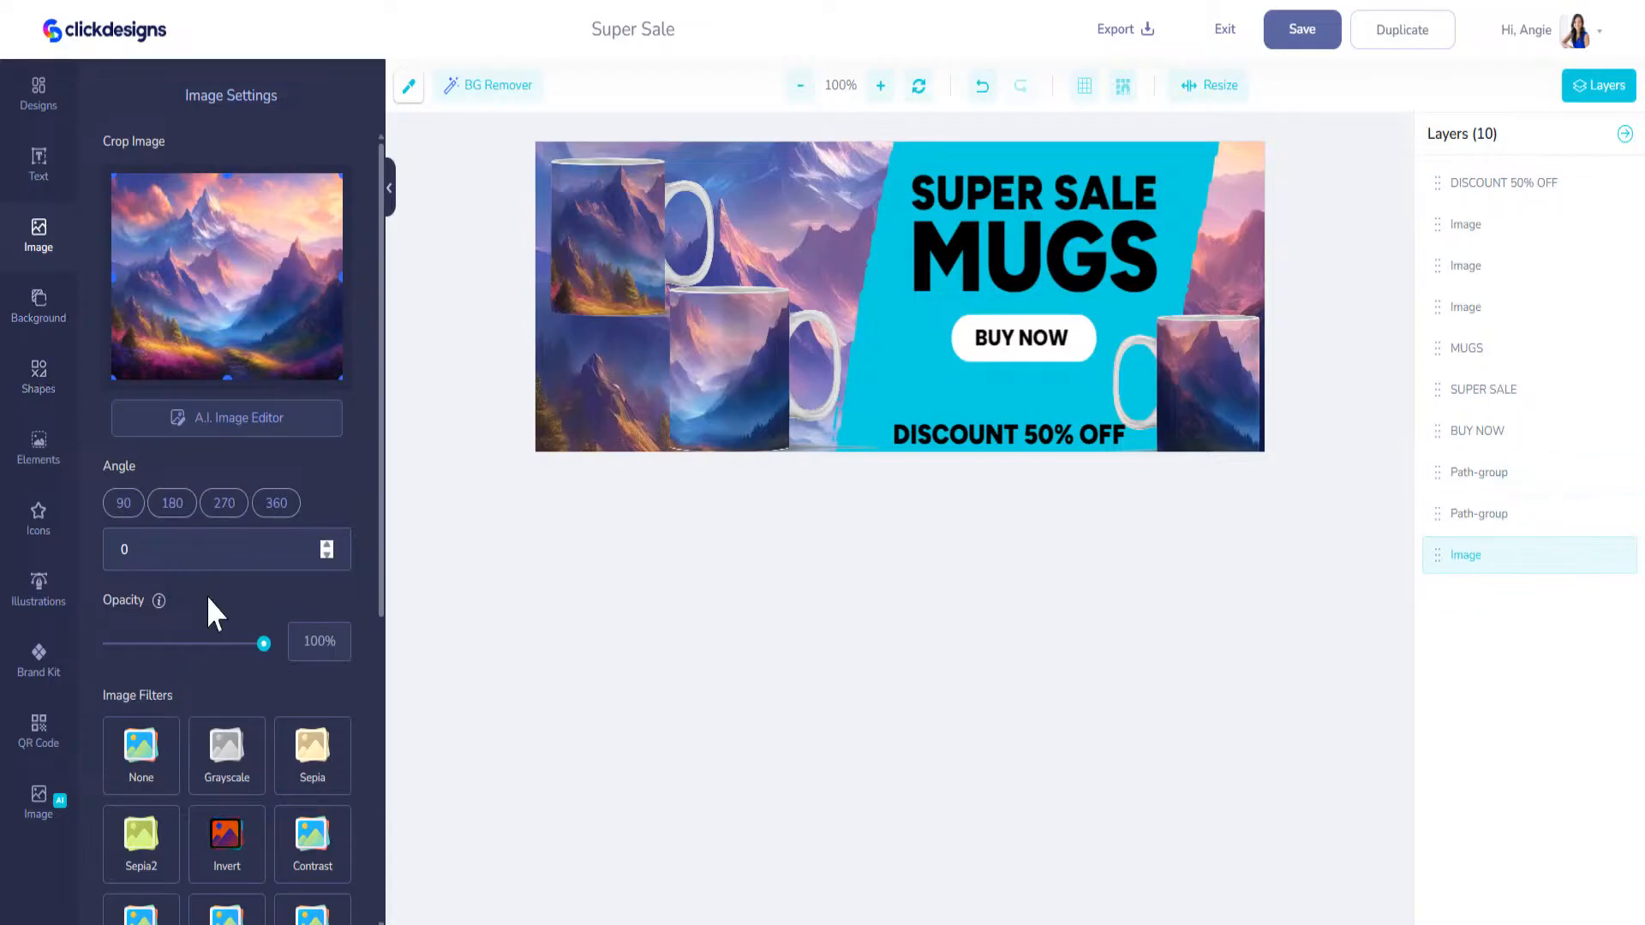
pyautogui.moveTo(263, 649); pyautogui.dragTo(166, 650)
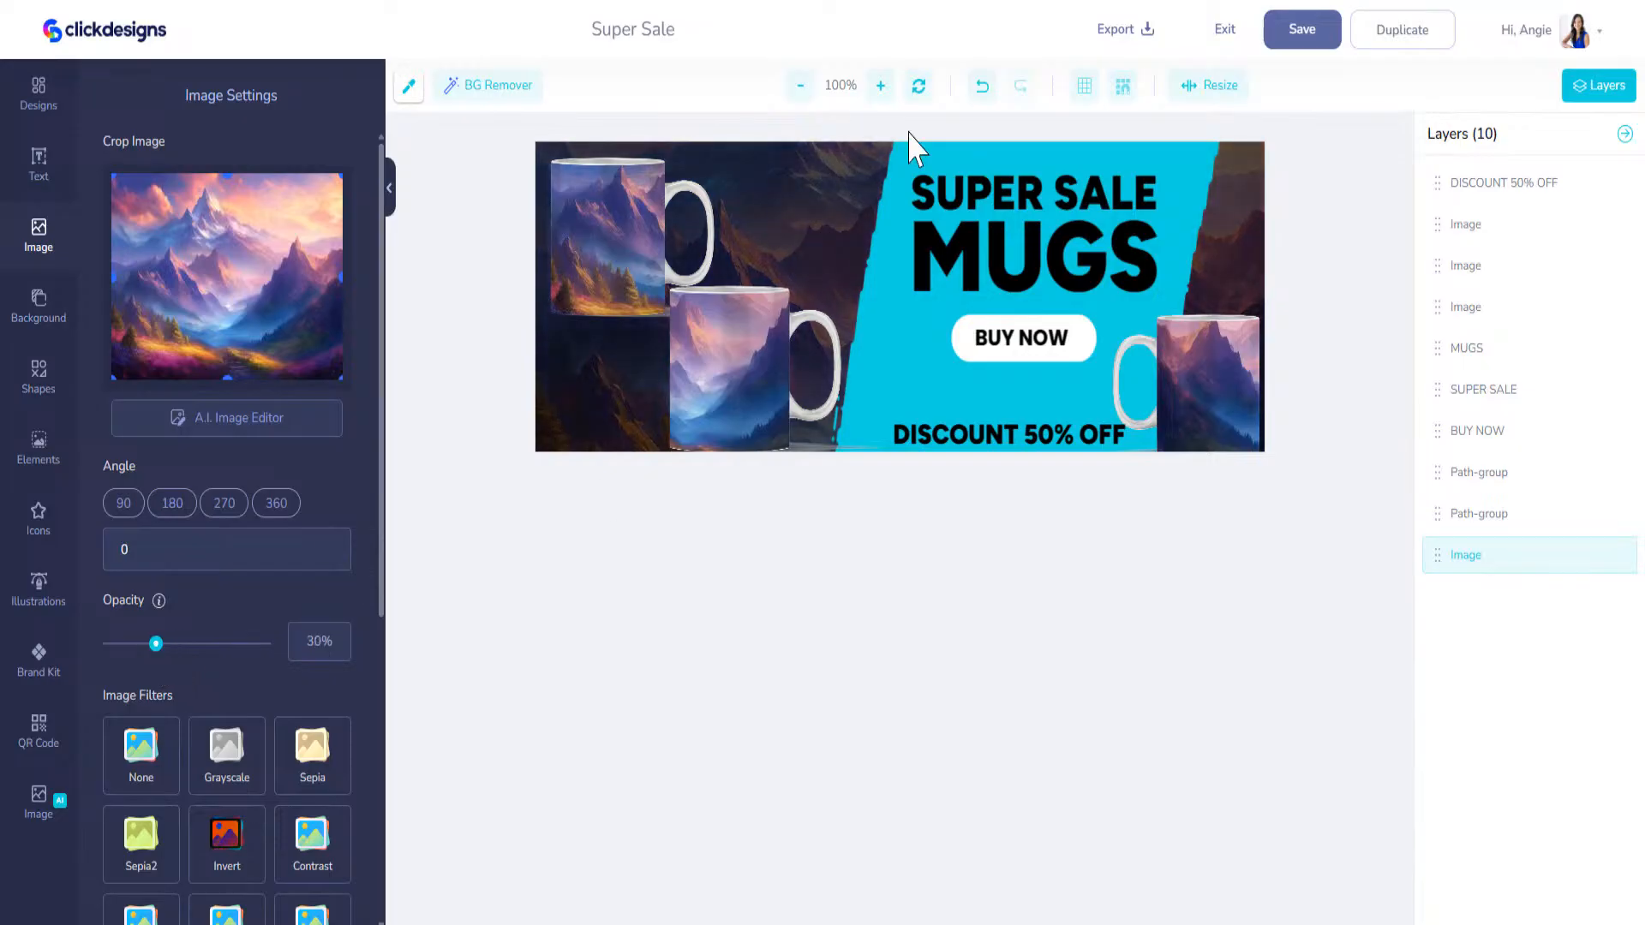
# Step: Line up the two left mugs side by side along the cover's lower edge and slightly enlarge the right mug
pyautogui.moveTo(757, 367); pyautogui.dragTo(792, 377)
pyautogui.moveTo(615, 241); pyautogui.dragTo(615, 369)
pyautogui.moveTo(810, 370); pyautogui.dragTo(791, 369)
pyautogui.moveTo(1229, 368); pyautogui.dragTo(1229, 371)
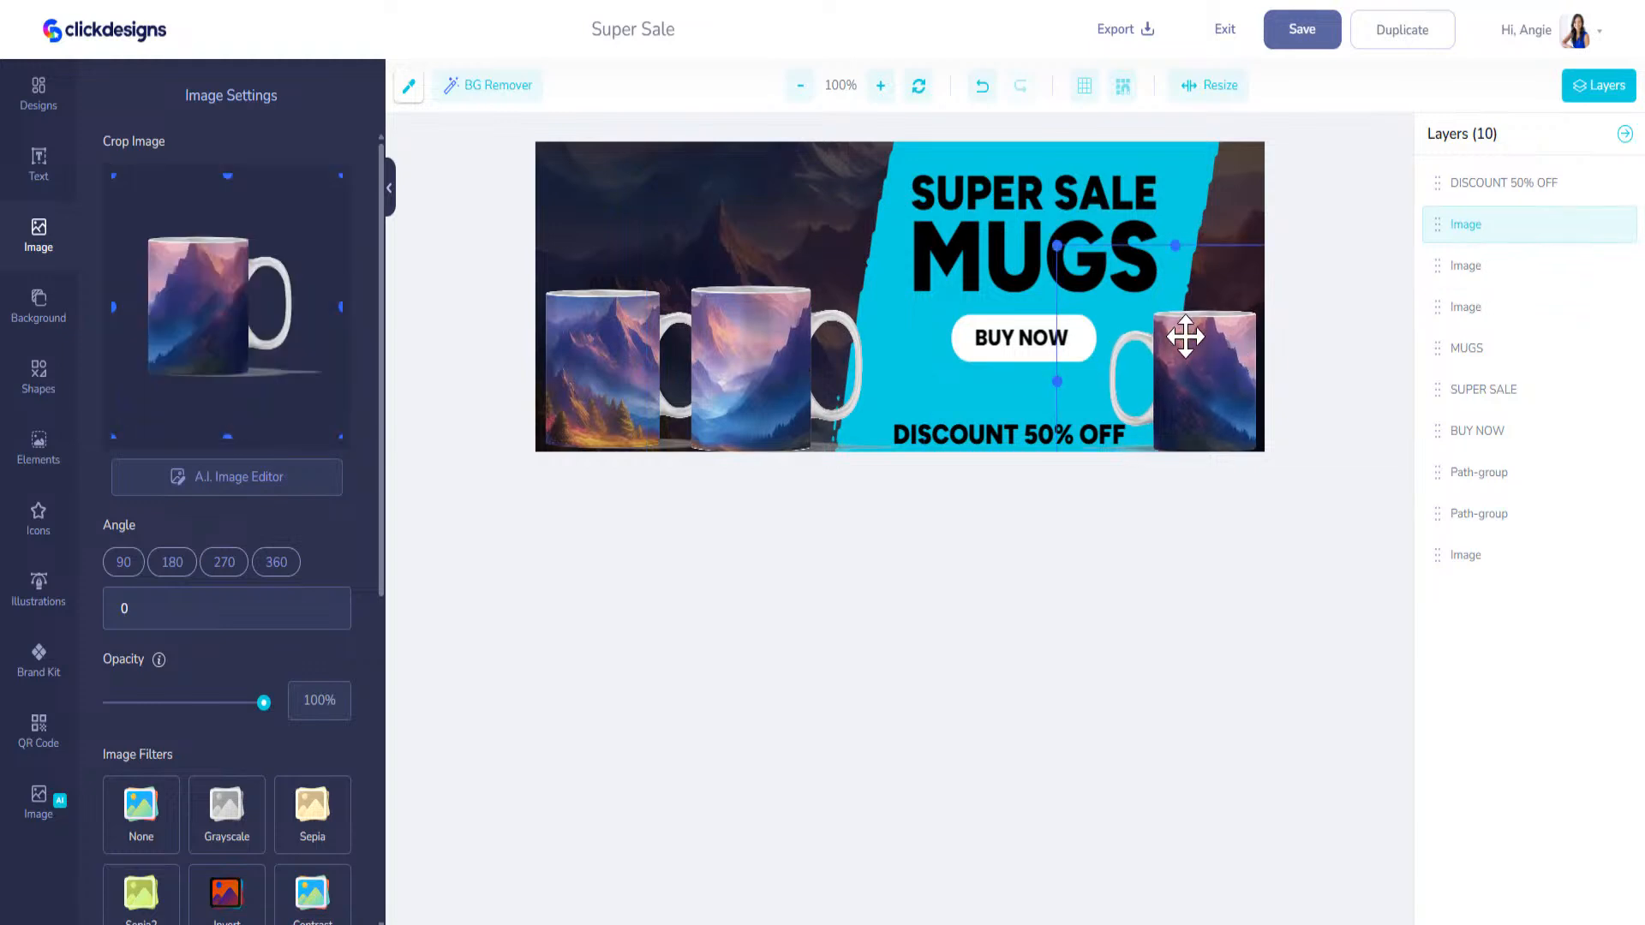
pyautogui.moveTo(1060, 249); pyautogui.dragTo(1044, 229)
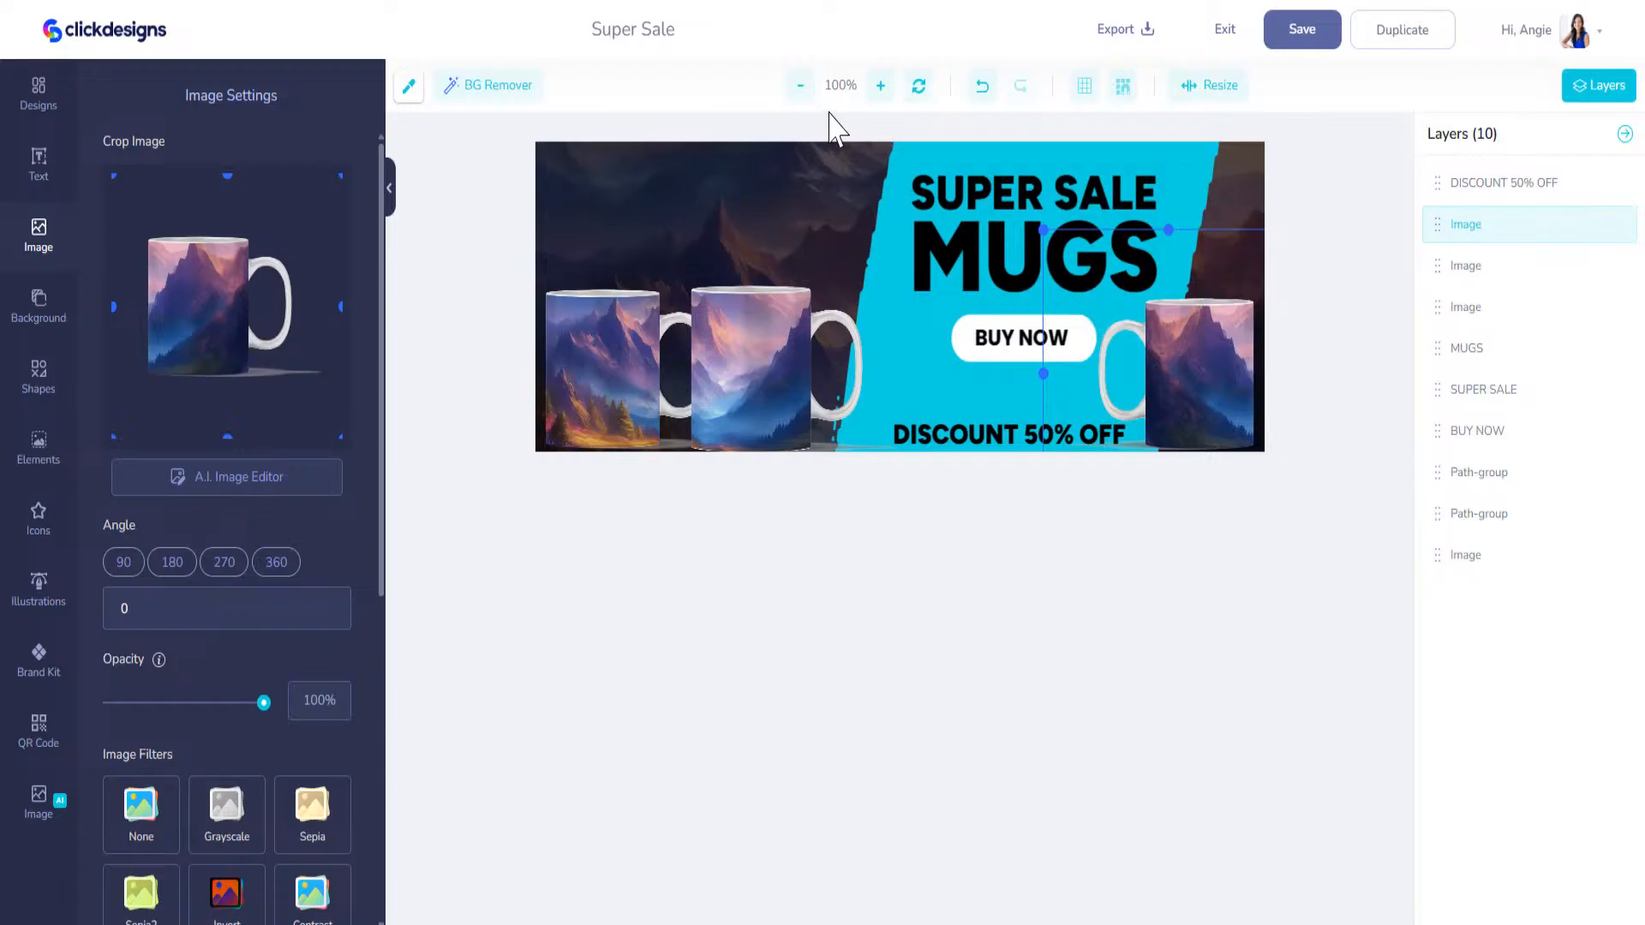
# Step: Set the MUGS text colour to white, #FFFFFF
pyautogui.click(972, 253)
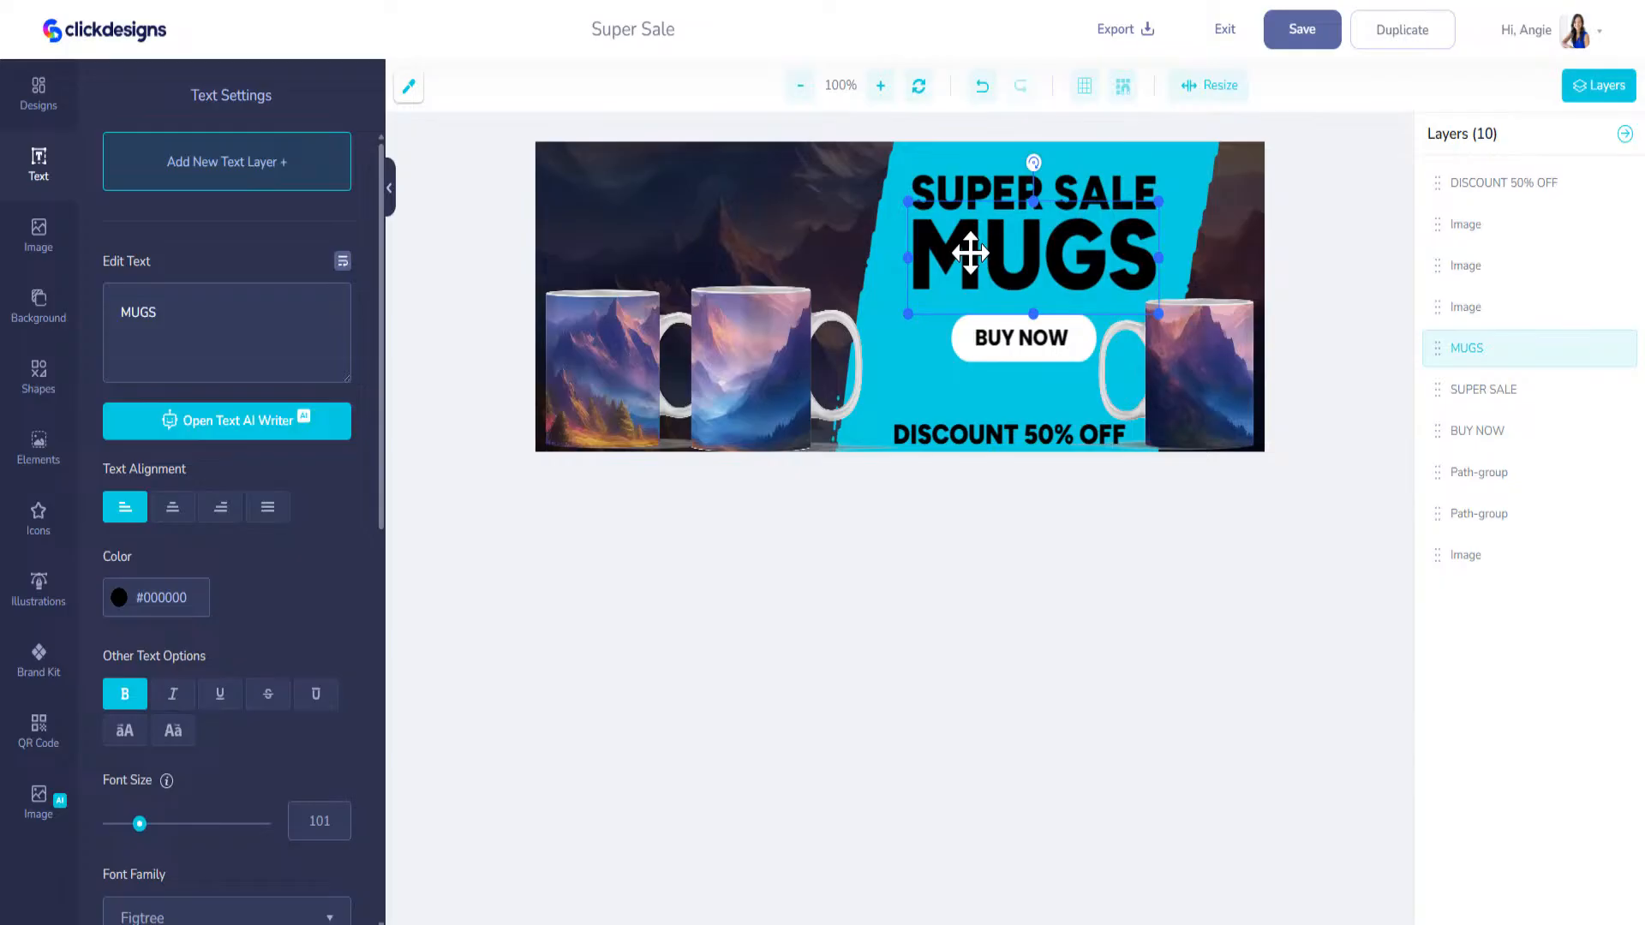
pyautogui.click(119, 597)
pyautogui.click(109, 626)
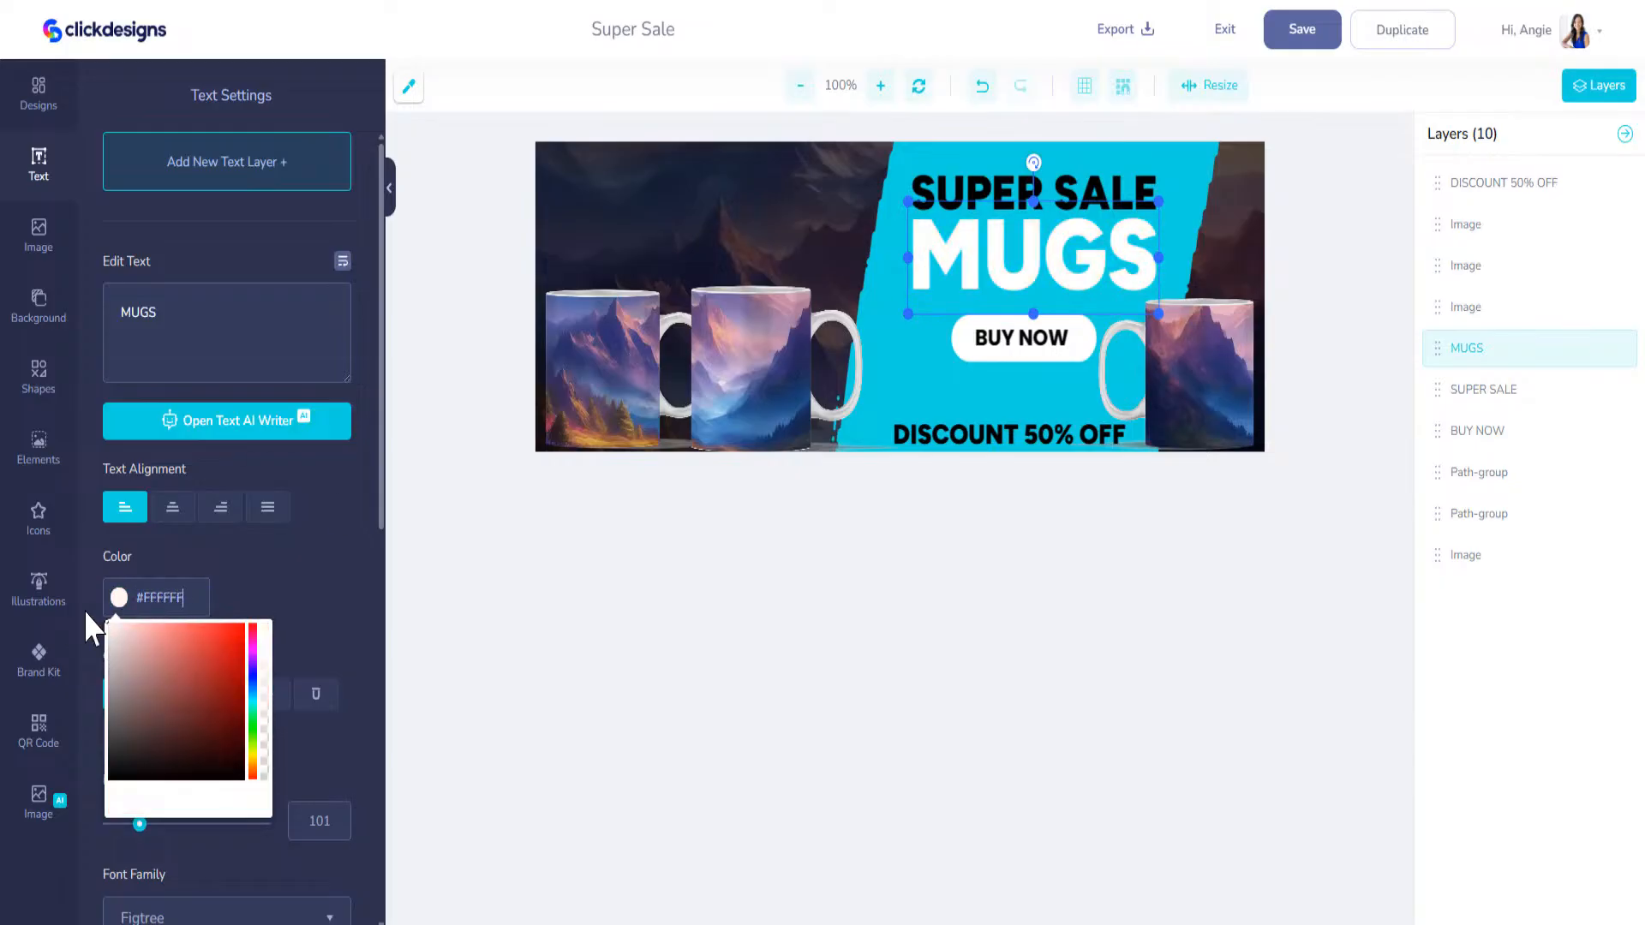
pyautogui.click(1064, 257)
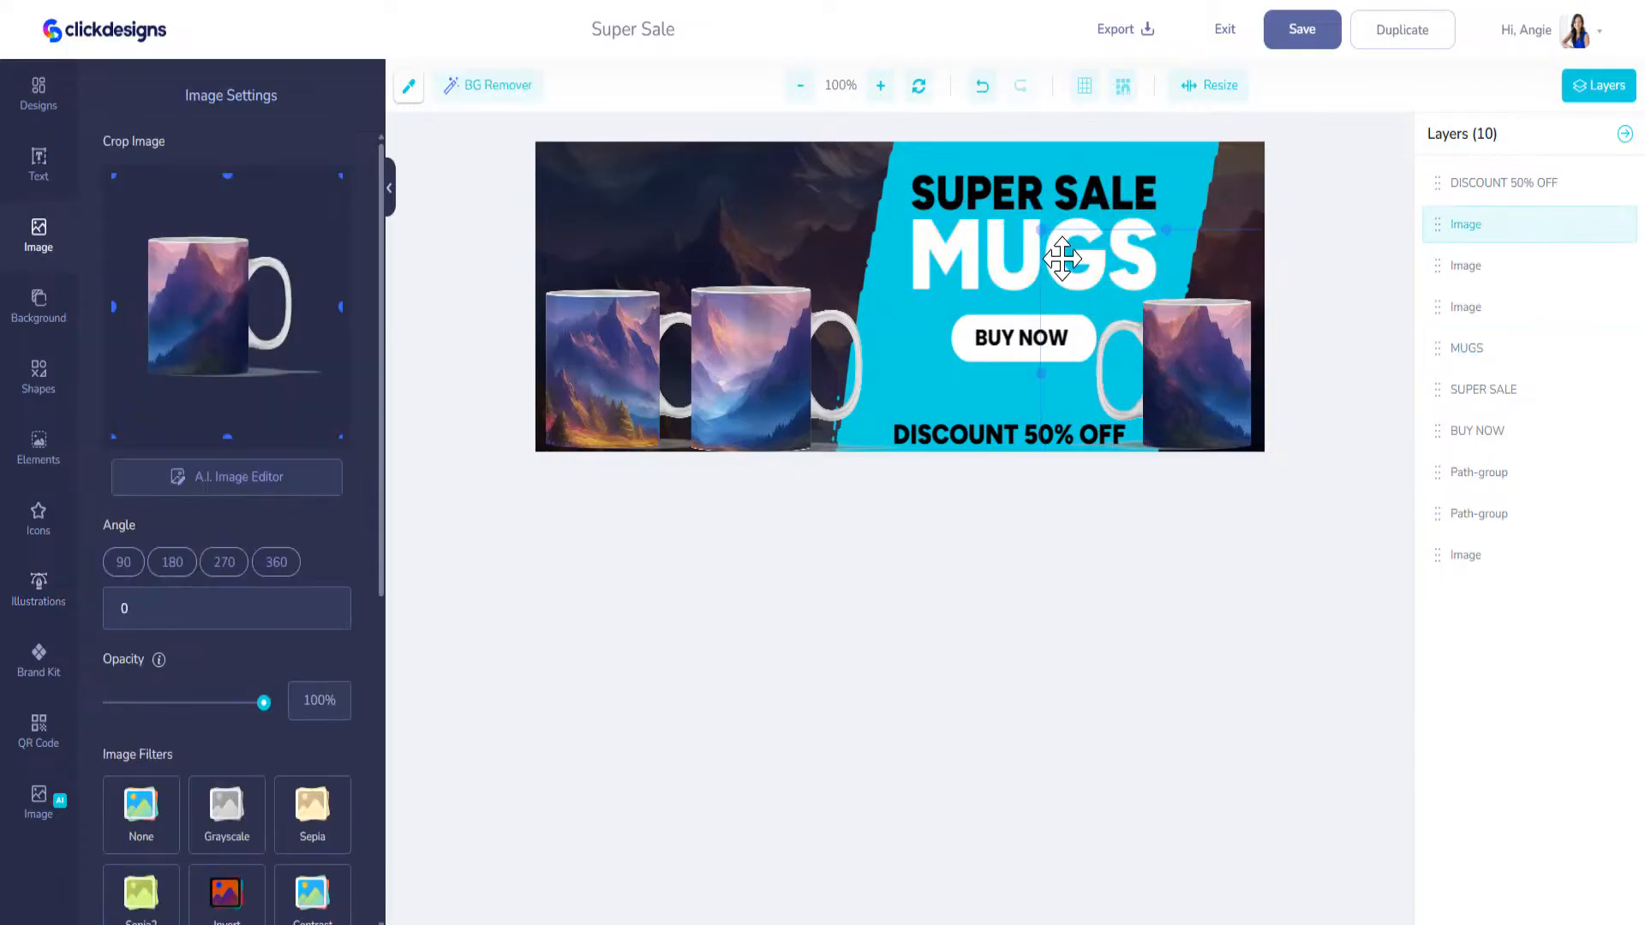
# Step: Add a black #000000 stroke with a width of 3.2 to the MUGS text
pyautogui.click(973, 260)
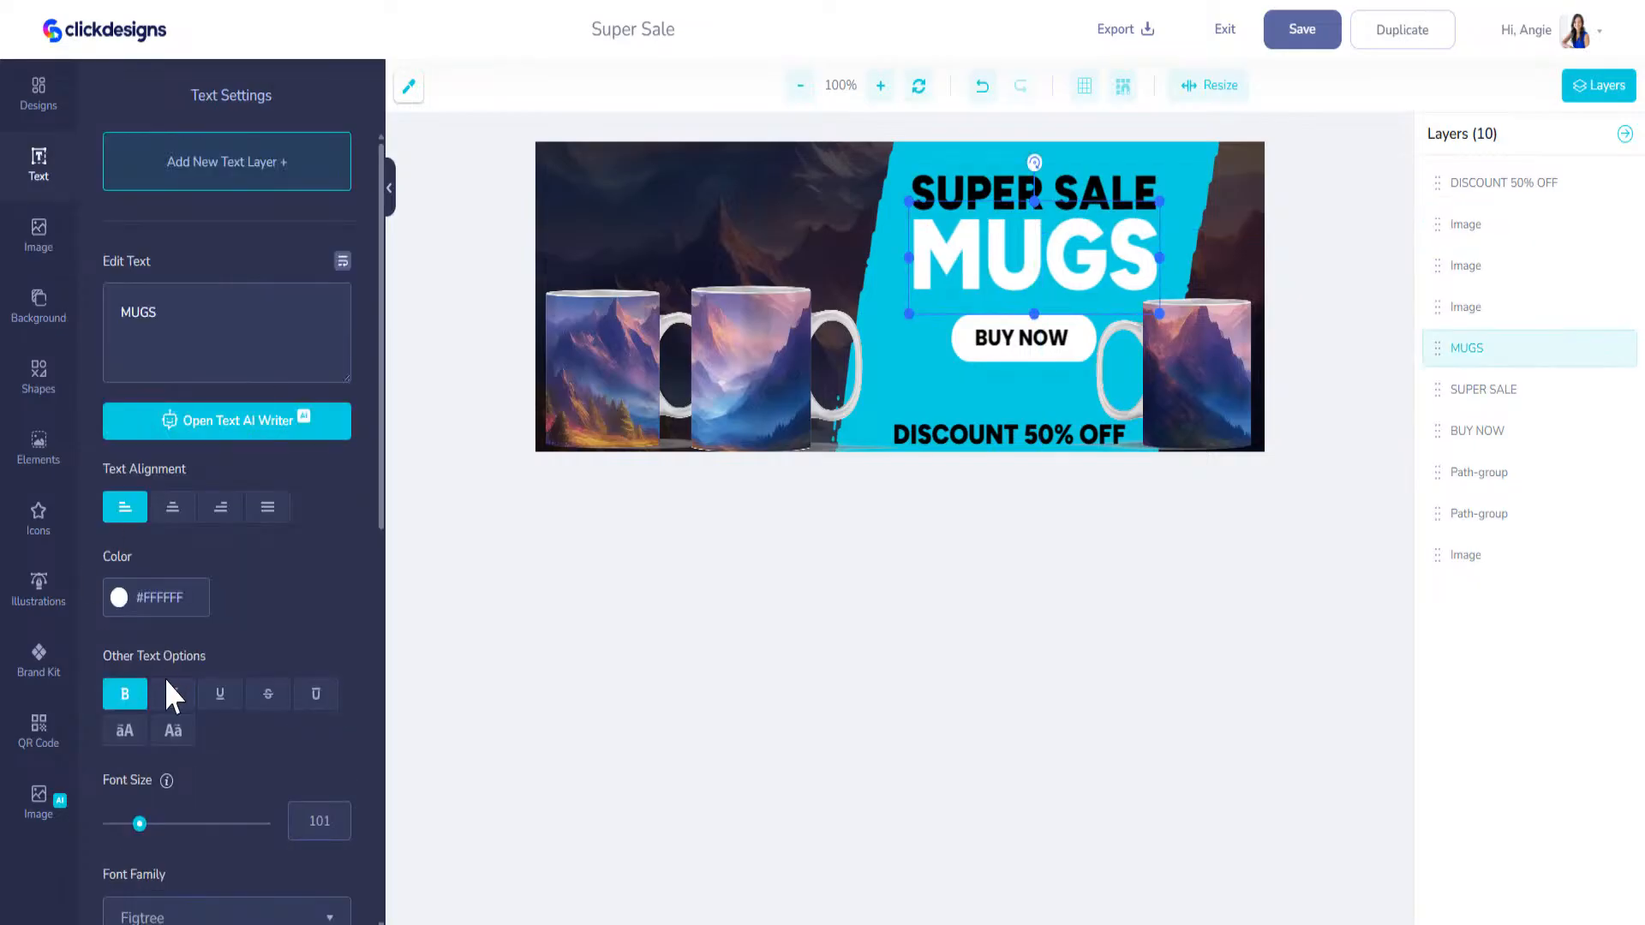
pyautogui.scroll(-10, 164, 675)
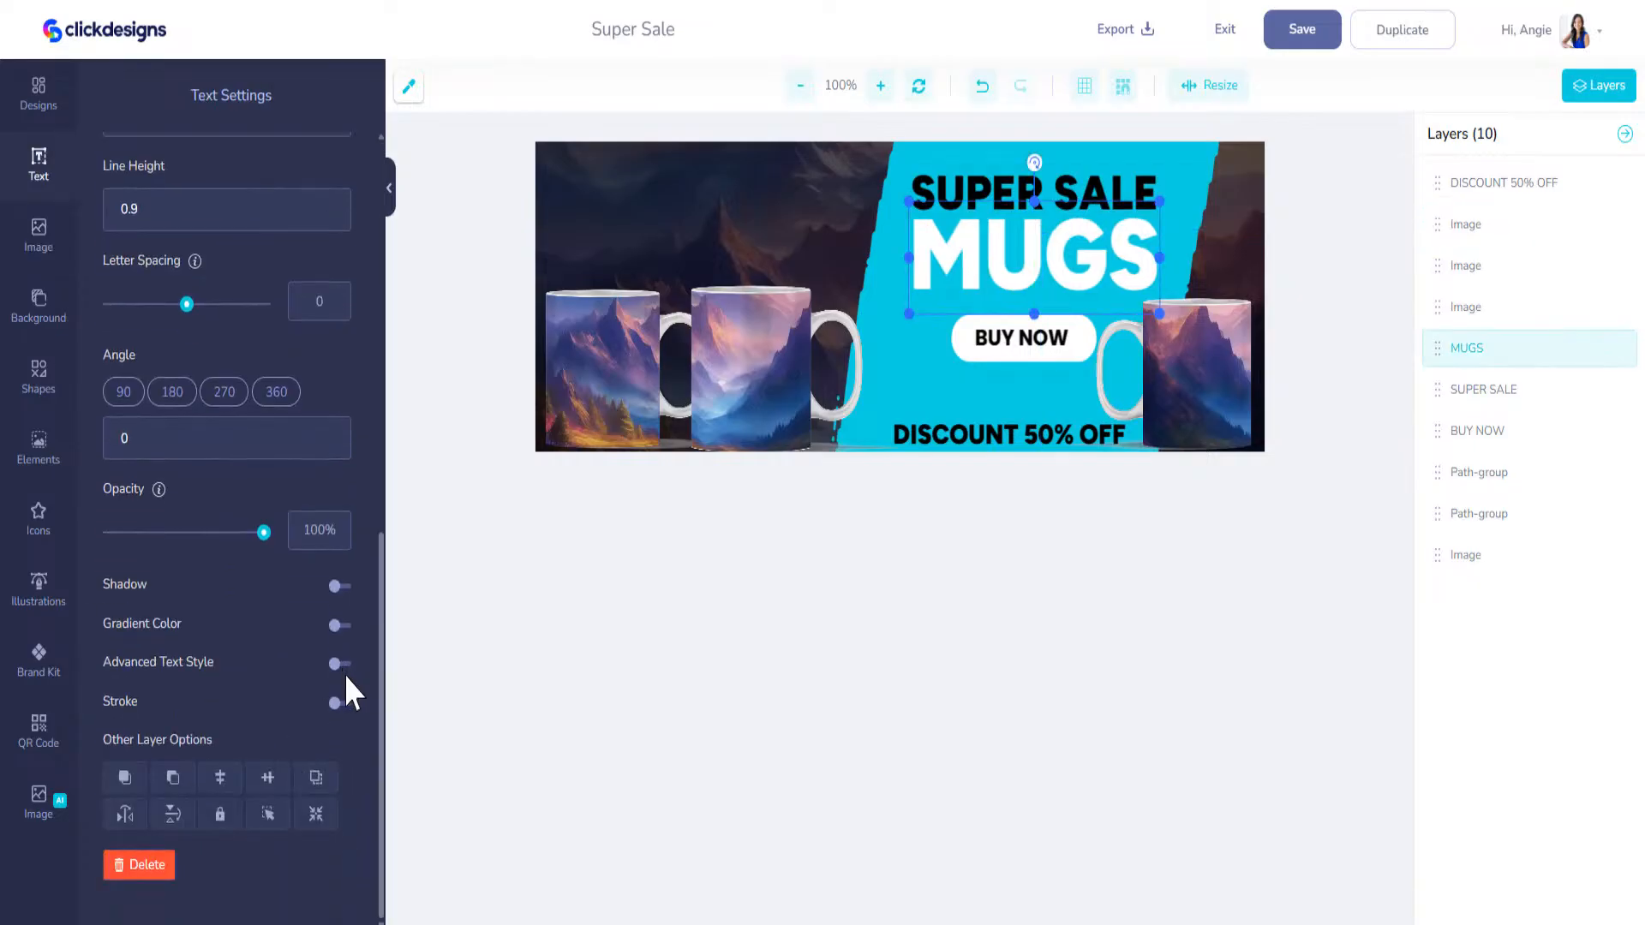
pyautogui.click(338, 700)
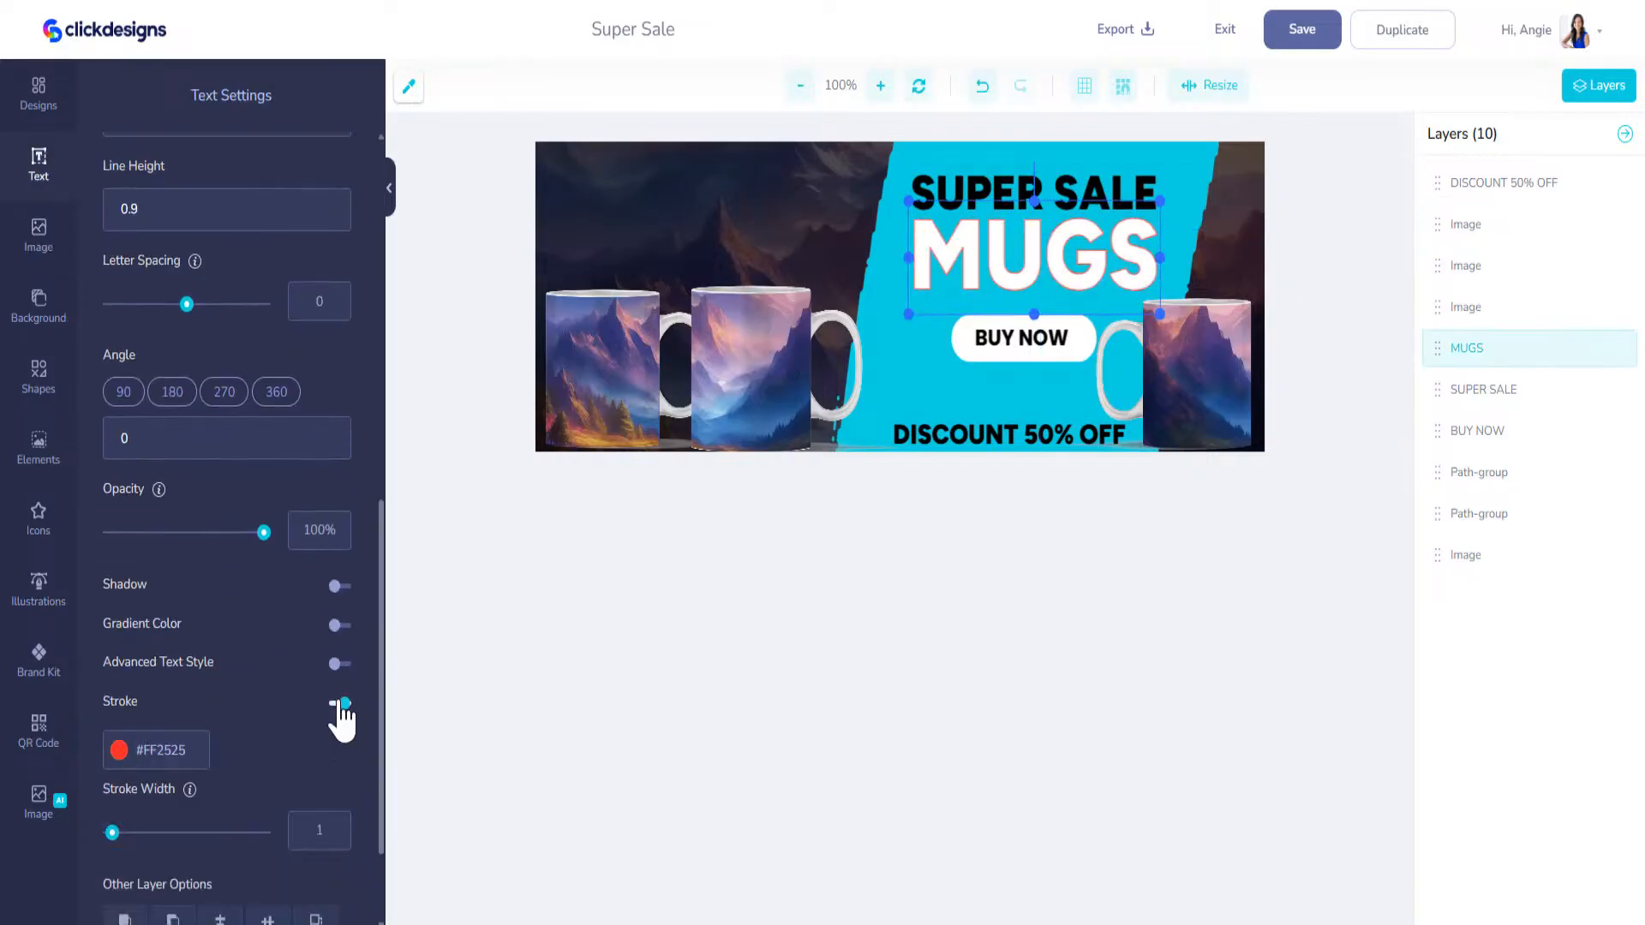
pyautogui.click(121, 751)
pyautogui.moveTo(148, 785); pyautogui.dragTo(116, 924)
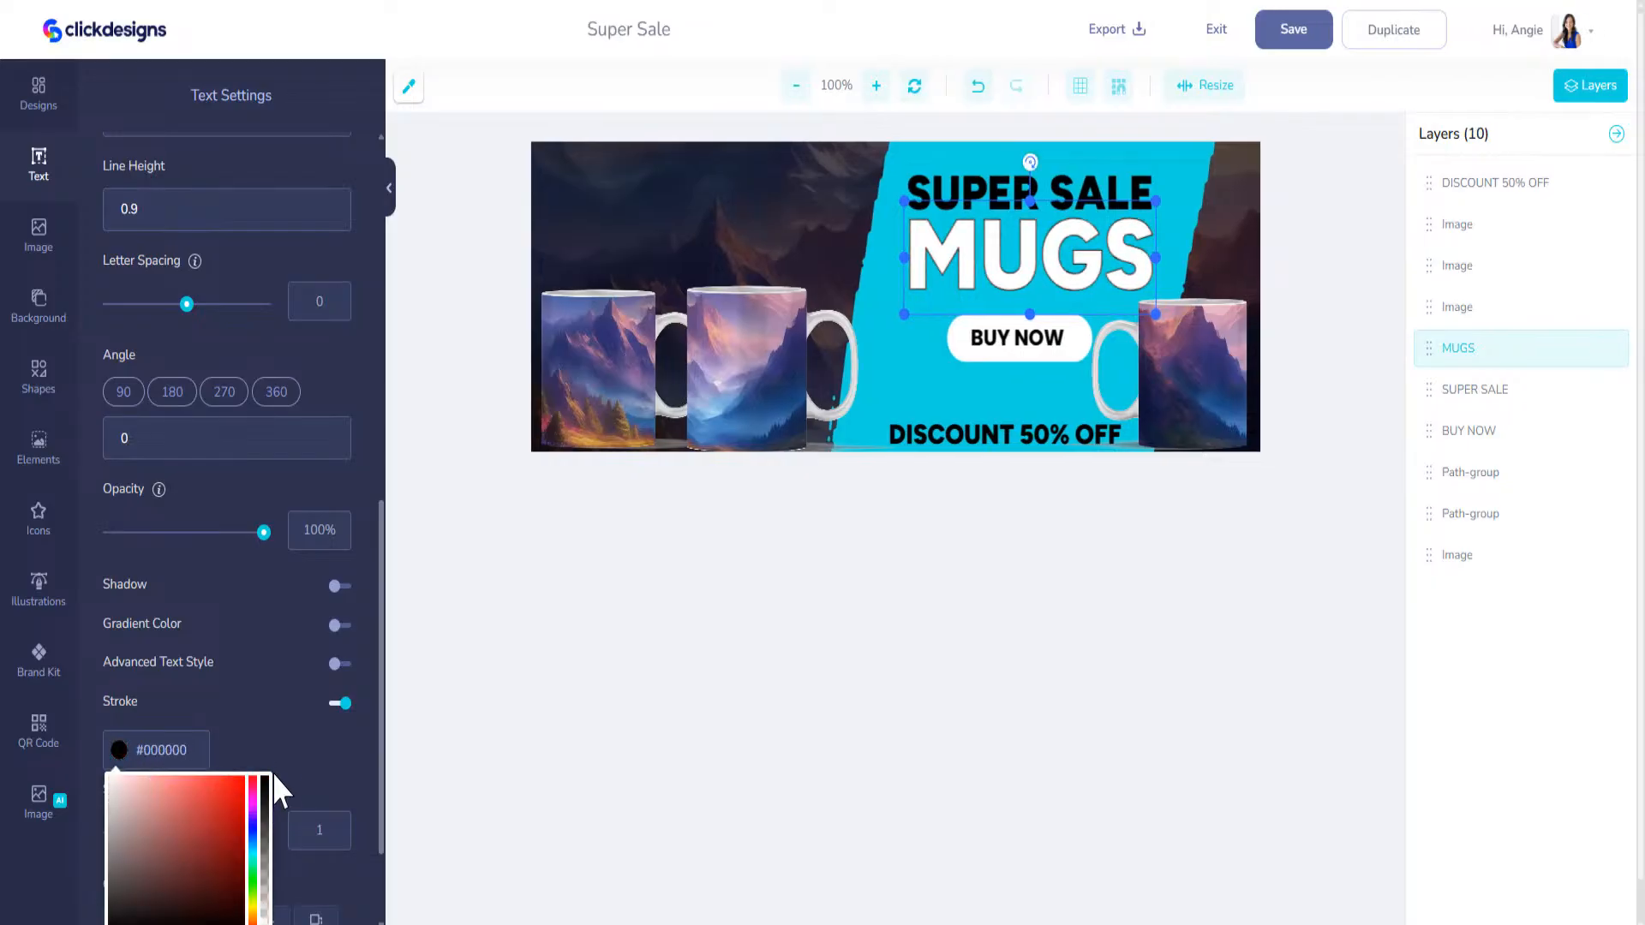
pyautogui.click(287, 751)
pyautogui.moveTo(107, 832); pyautogui.dragTo(120, 834)
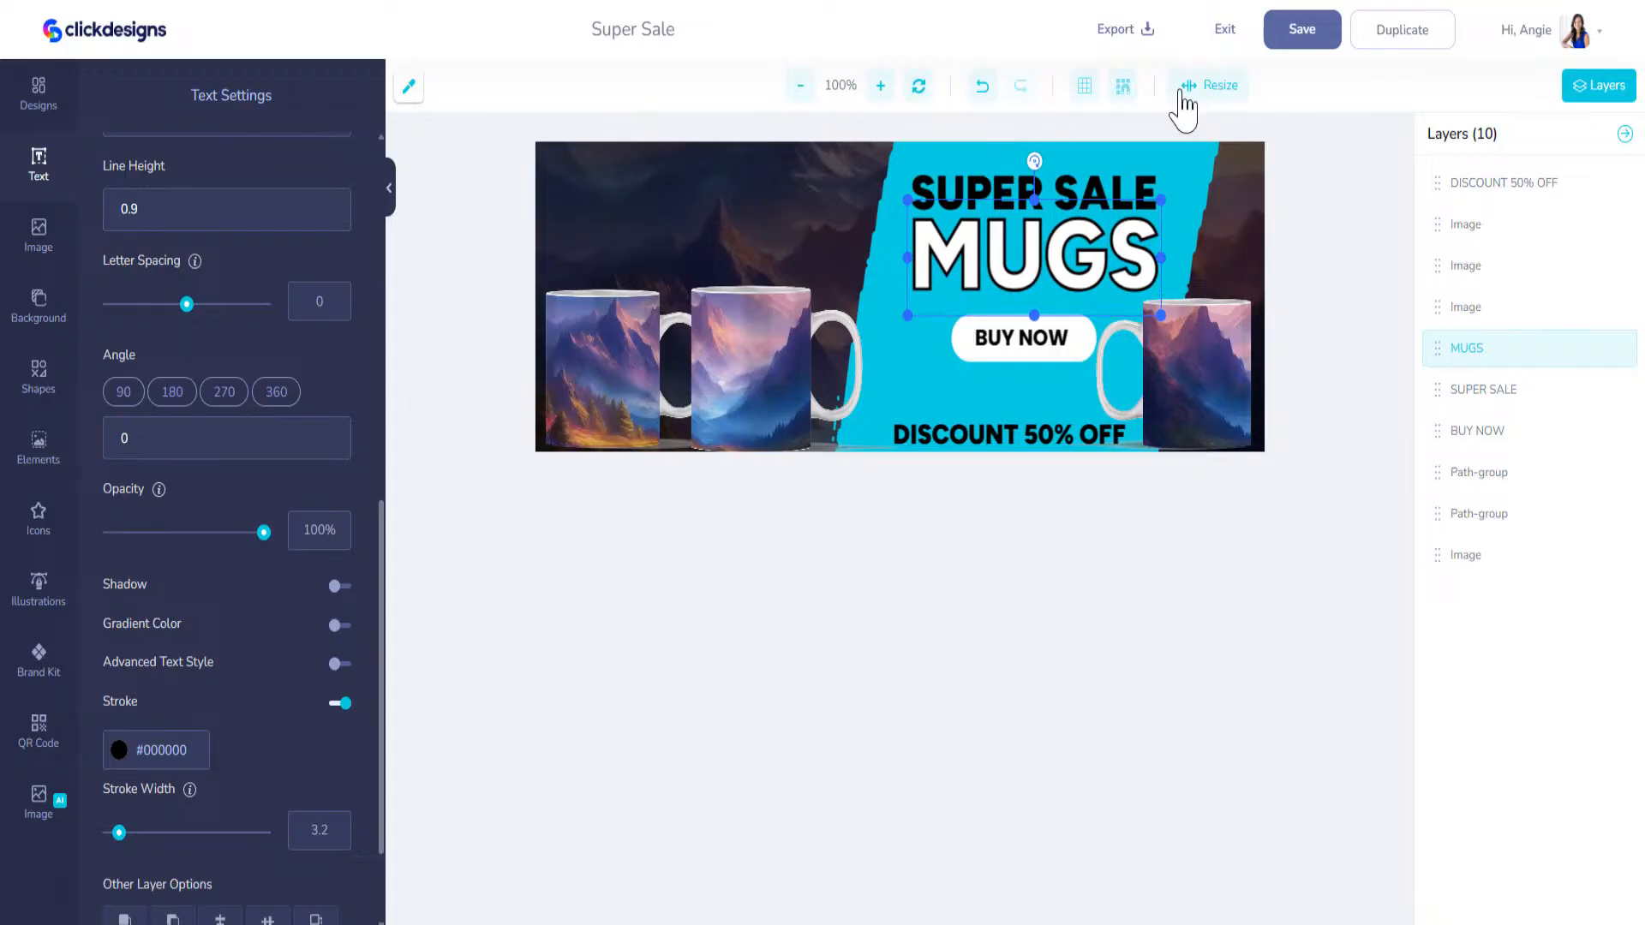
# Step: Save the Super Sale cover and exit the editor to the saved designs
pyautogui.click(1291, 38)
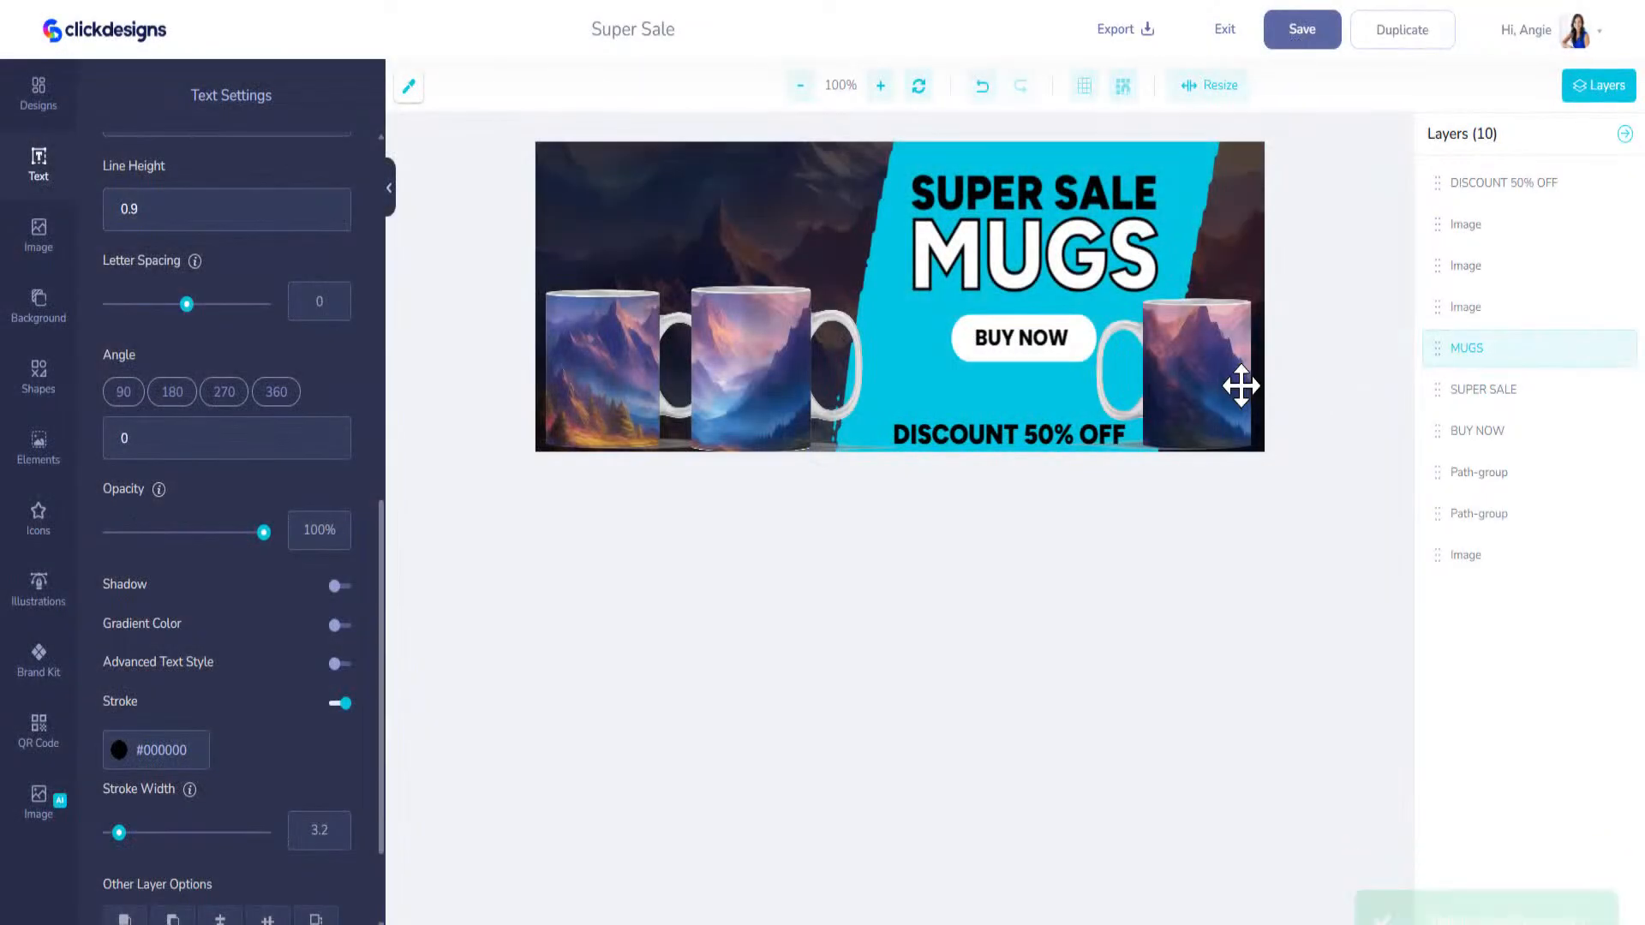
pyautogui.click(1241, 387)
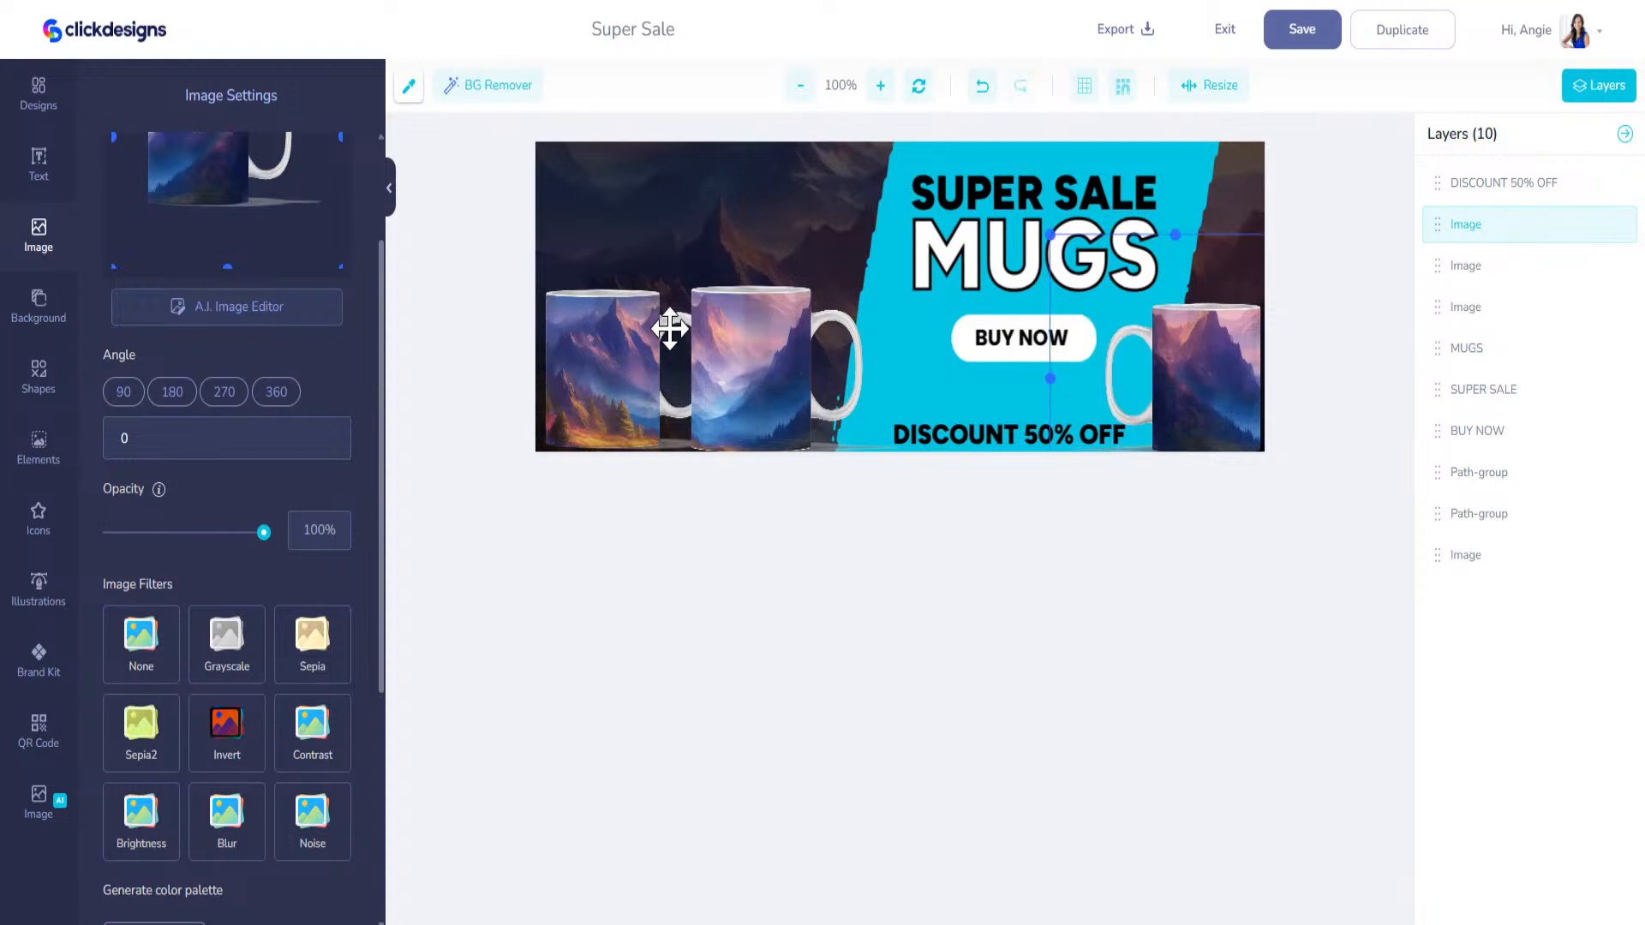
pyautogui.click(1225, 34)
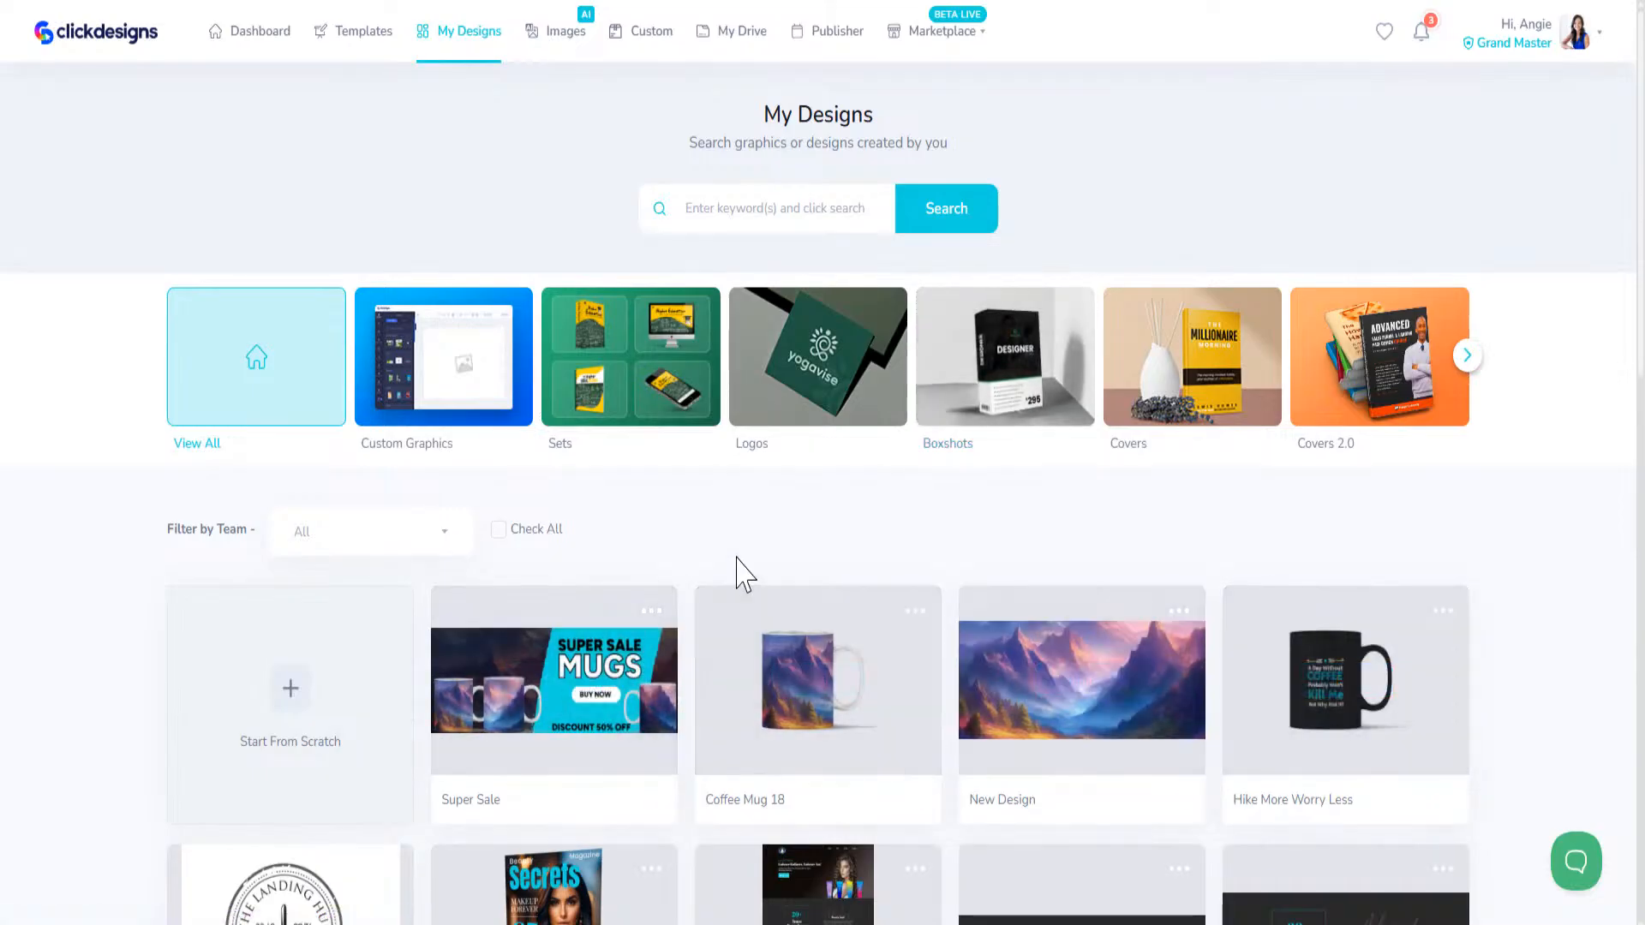
# Step: Look through the saved designs, from the Super Sale cover down to the passport badges and social media graphics
pyautogui.scroll(-5, 606, 579)
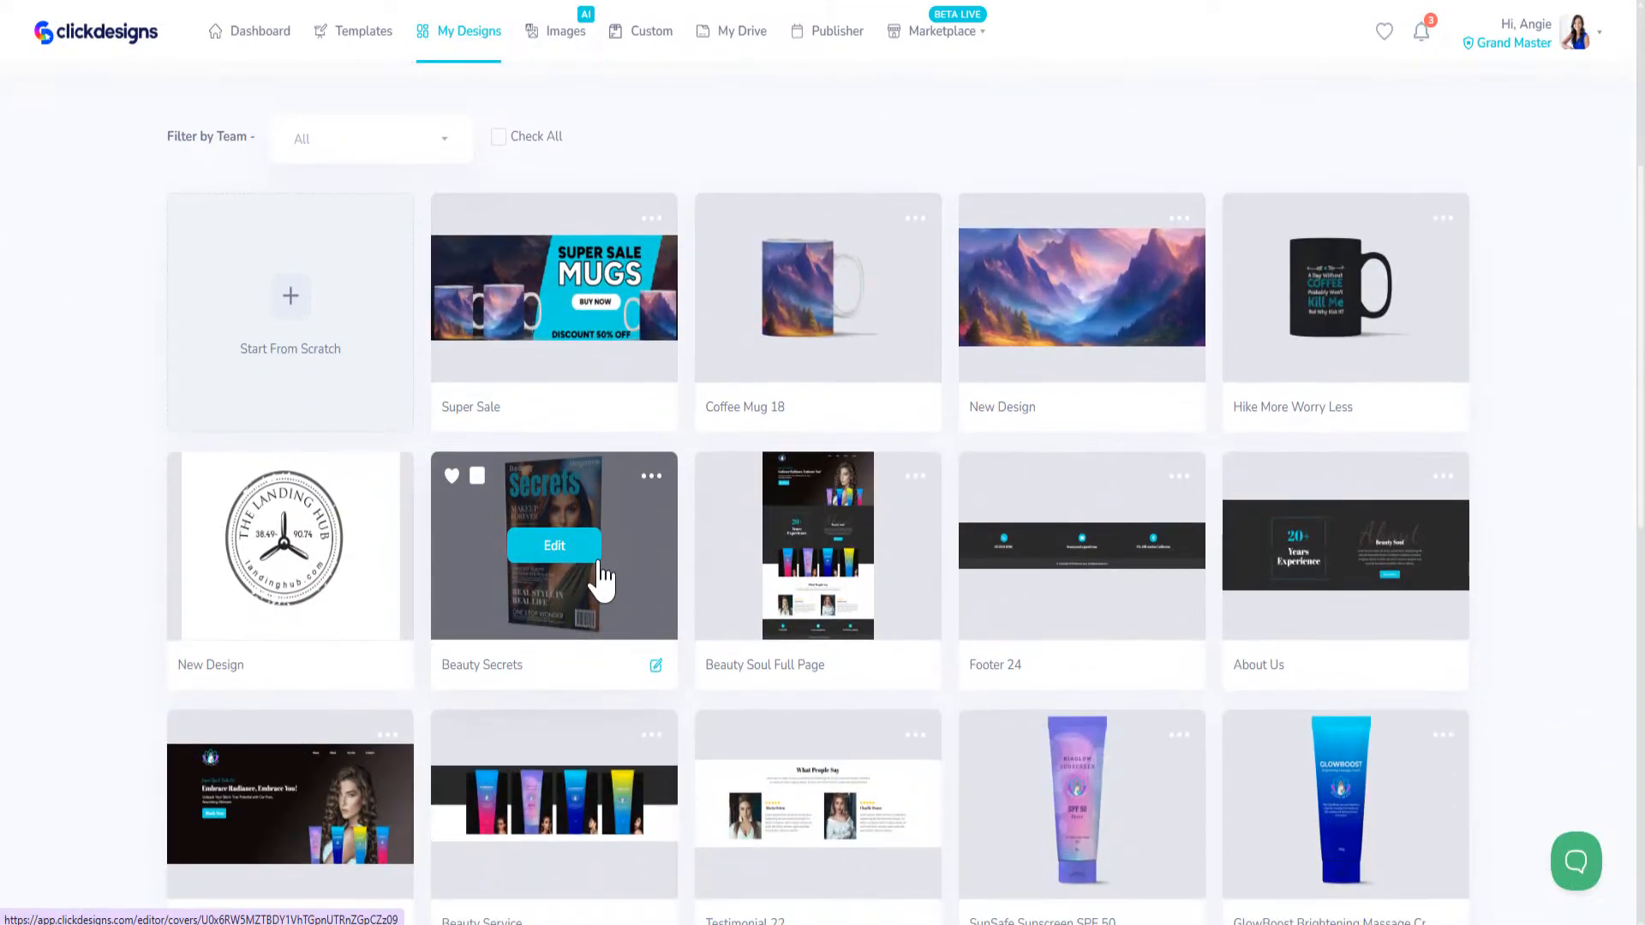
pyautogui.scroll(-7, 602, 581)
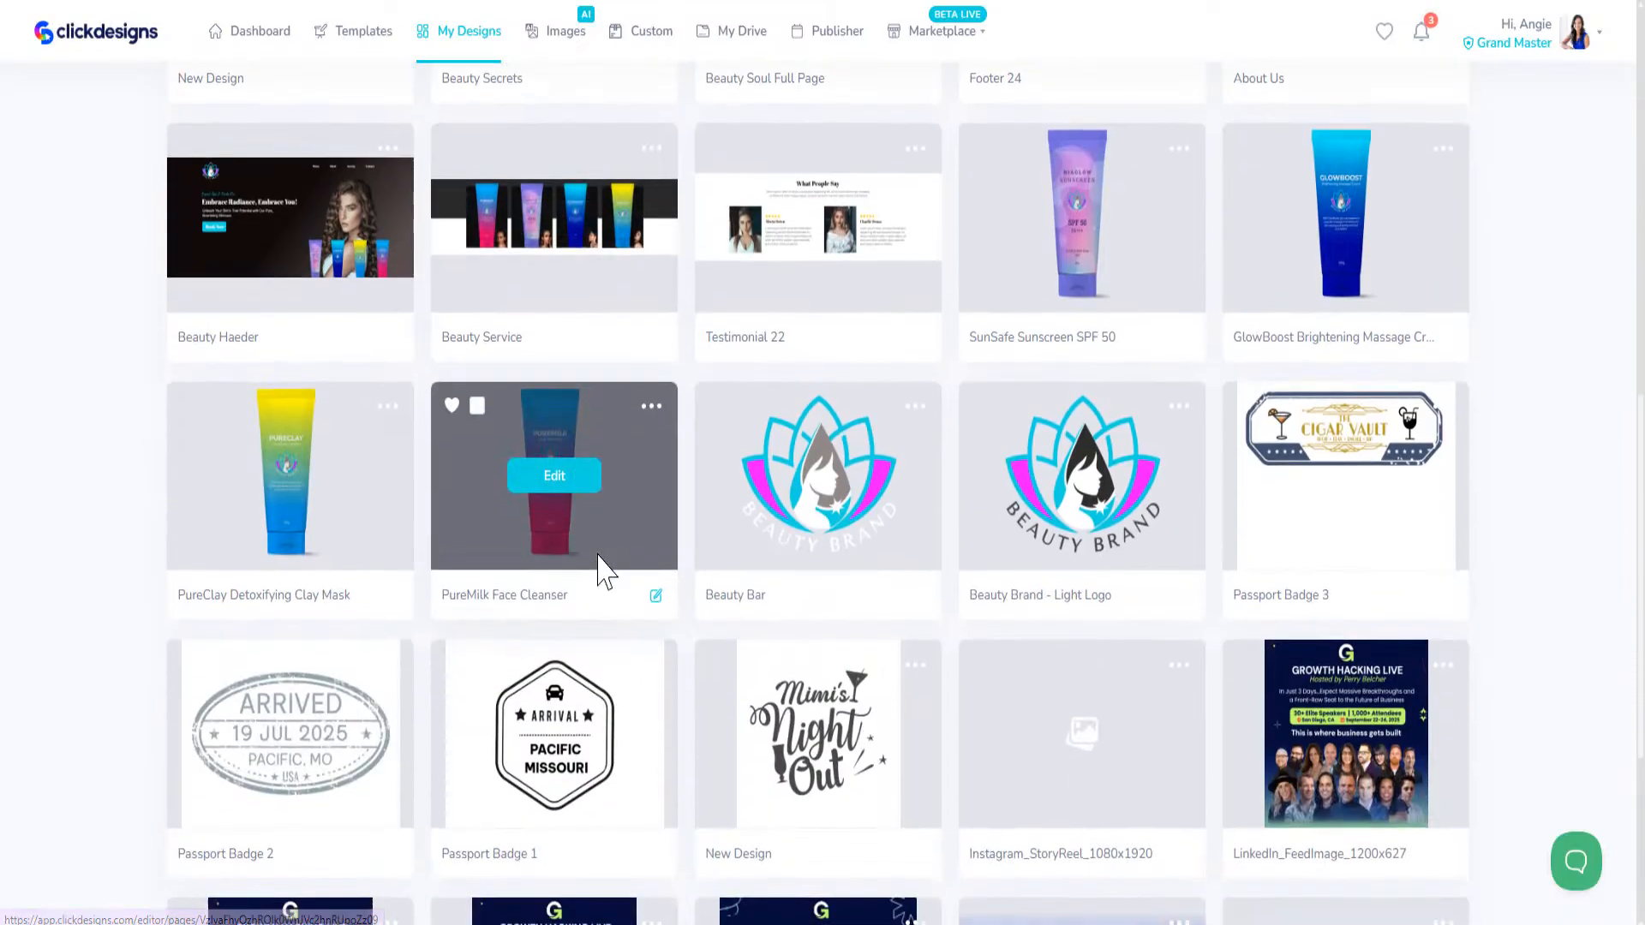
pyautogui.scroll(-3, 606, 577)
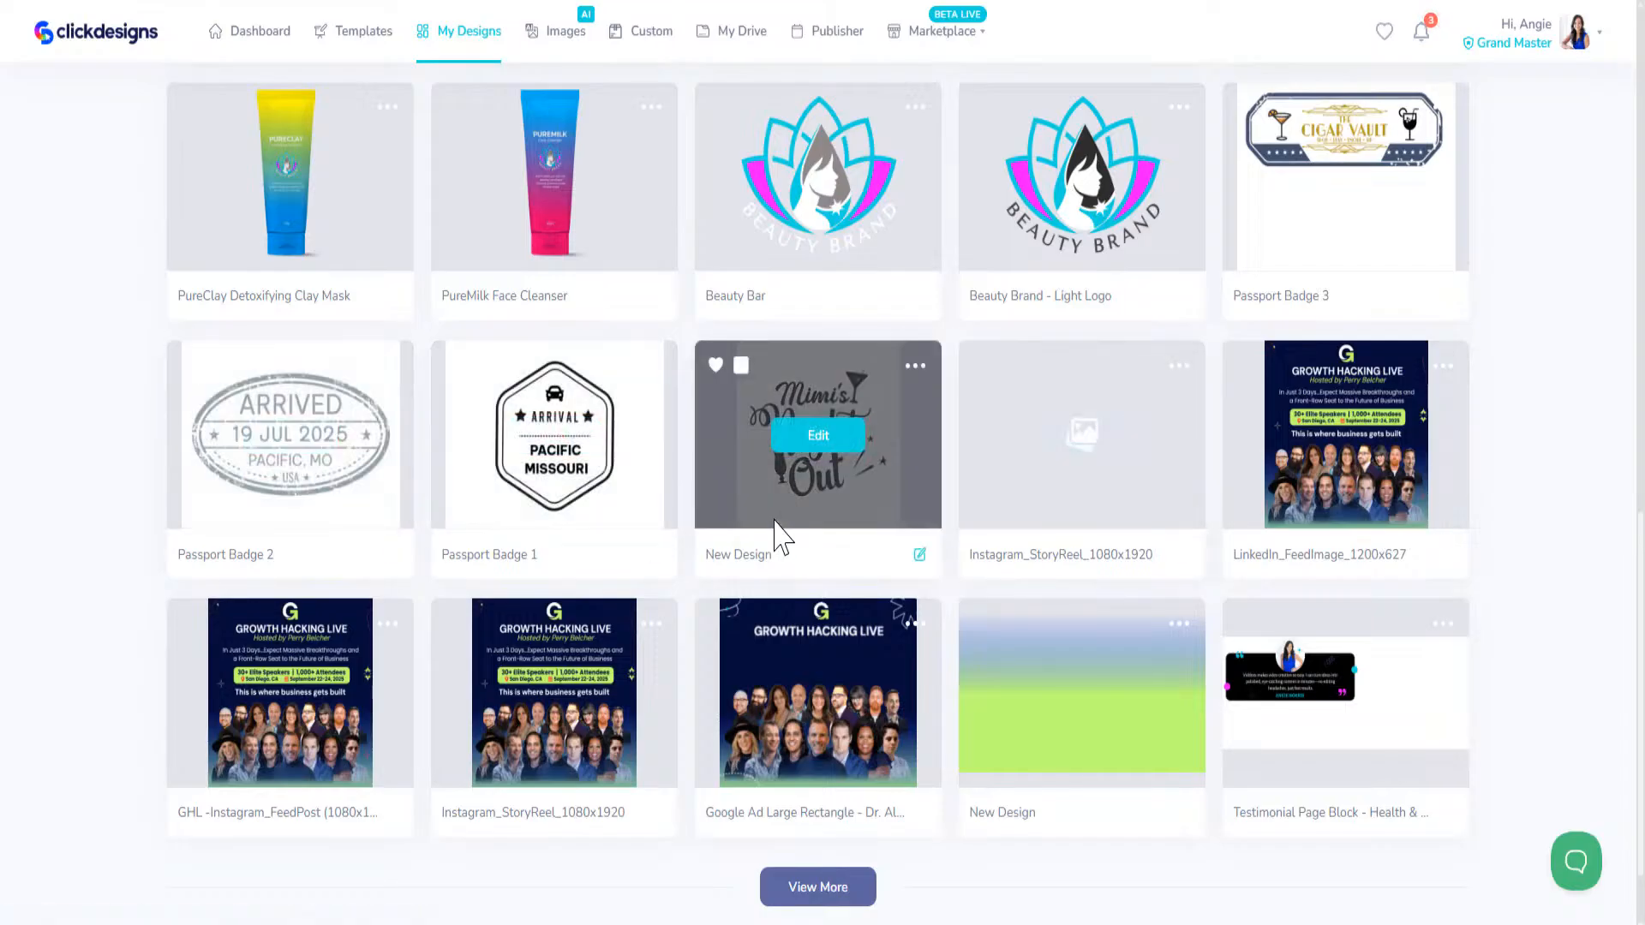
pyautogui.scroll(5, 773, 517)
pyautogui.scroll(8, 773, 515)
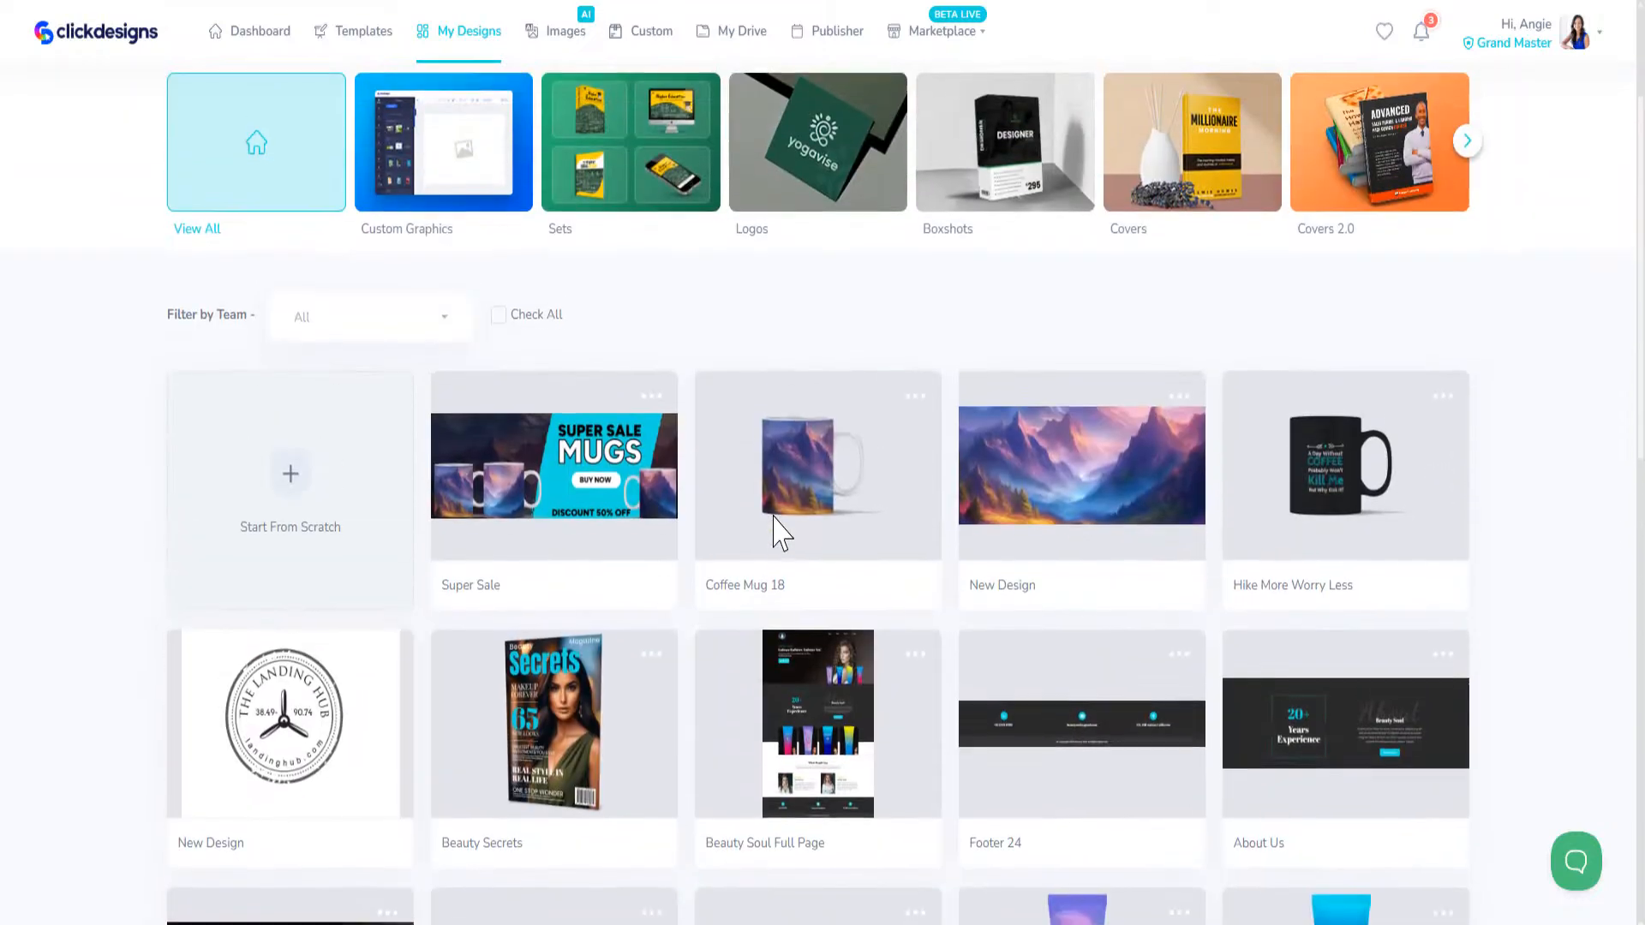
pyautogui.scroll(3, 767, 510)
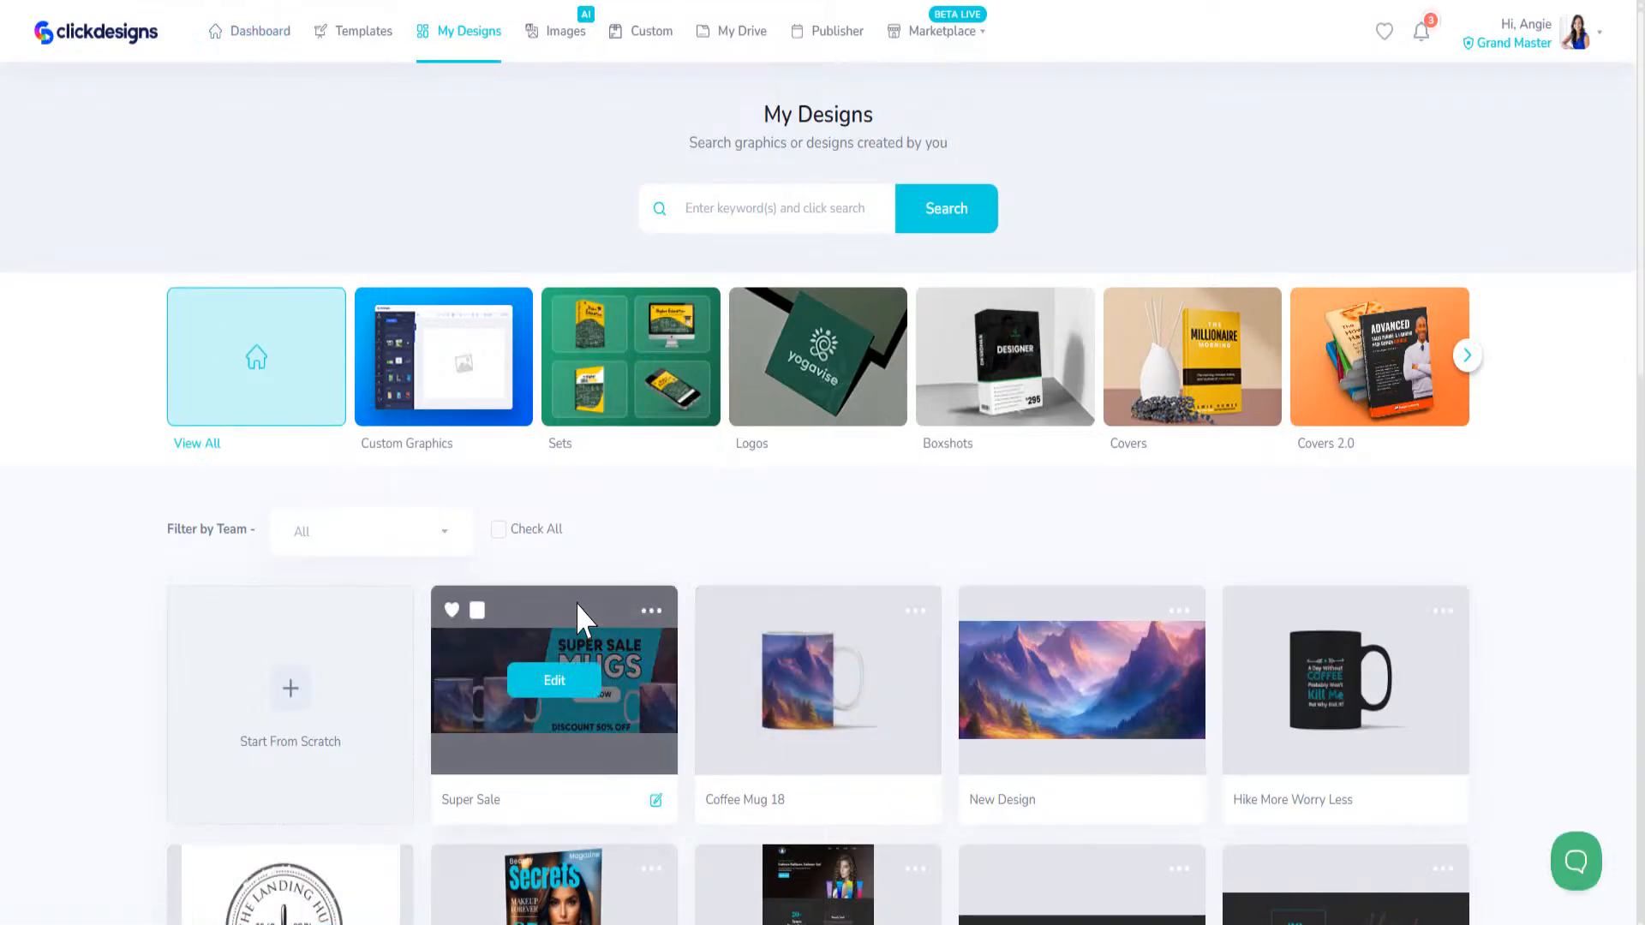
pyautogui.moveTo(1640, 355); pyautogui.dragTo(1640, 594)
pyautogui.moveTo(271, 325)
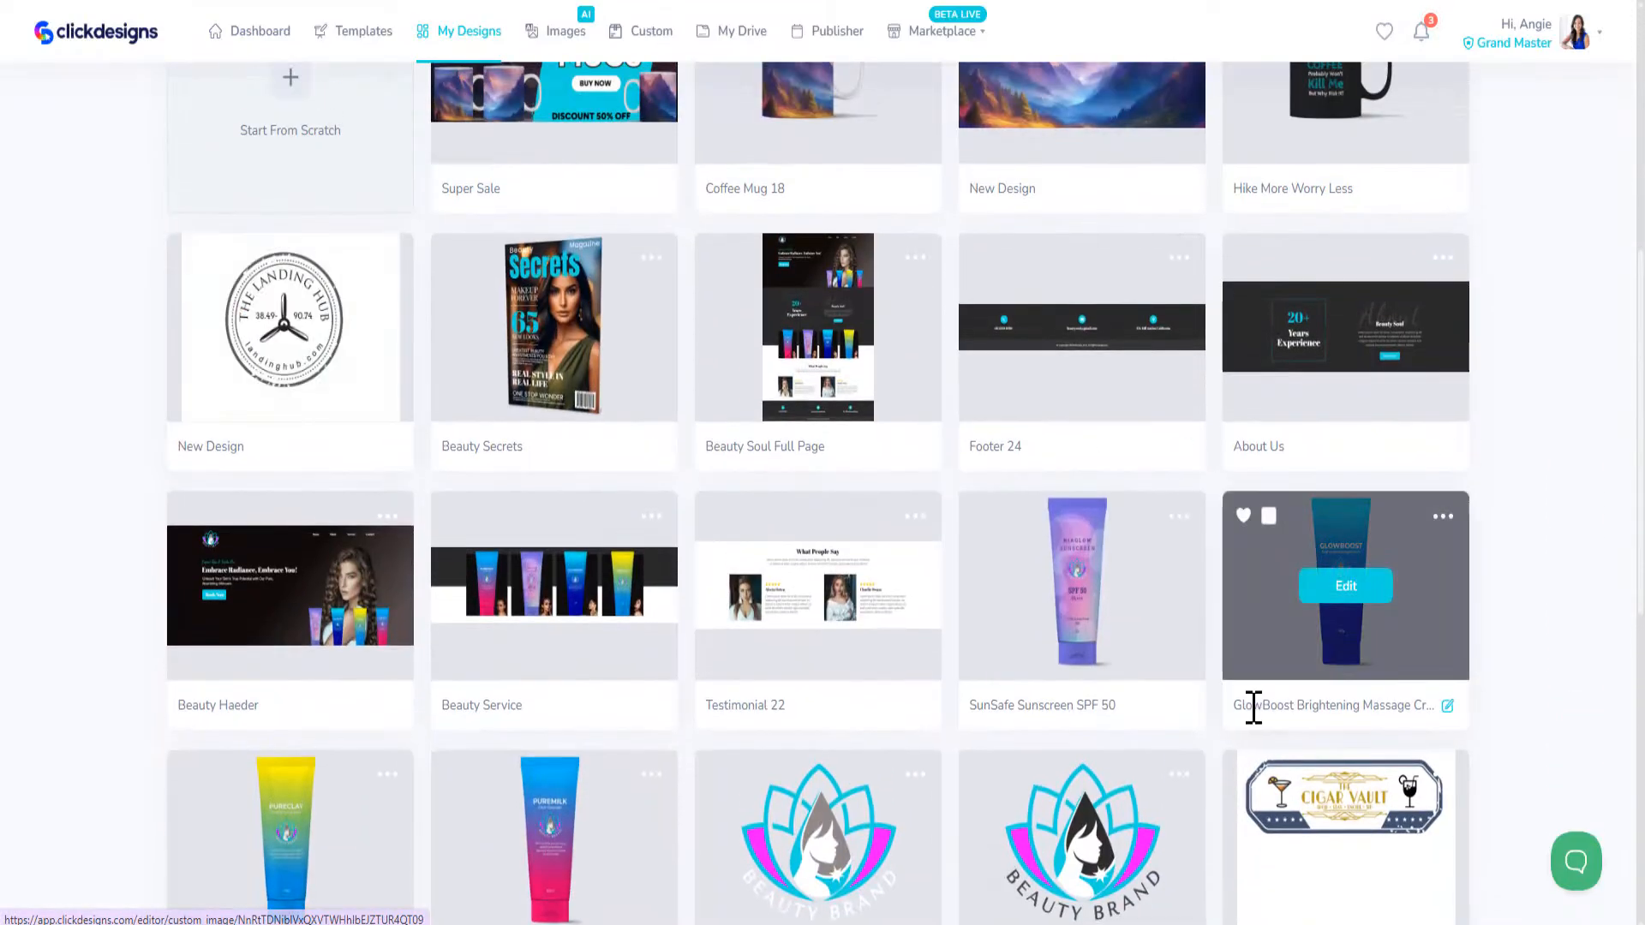
pyautogui.scroll(-5, 1267, 711)
pyautogui.moveTo(882, 625)
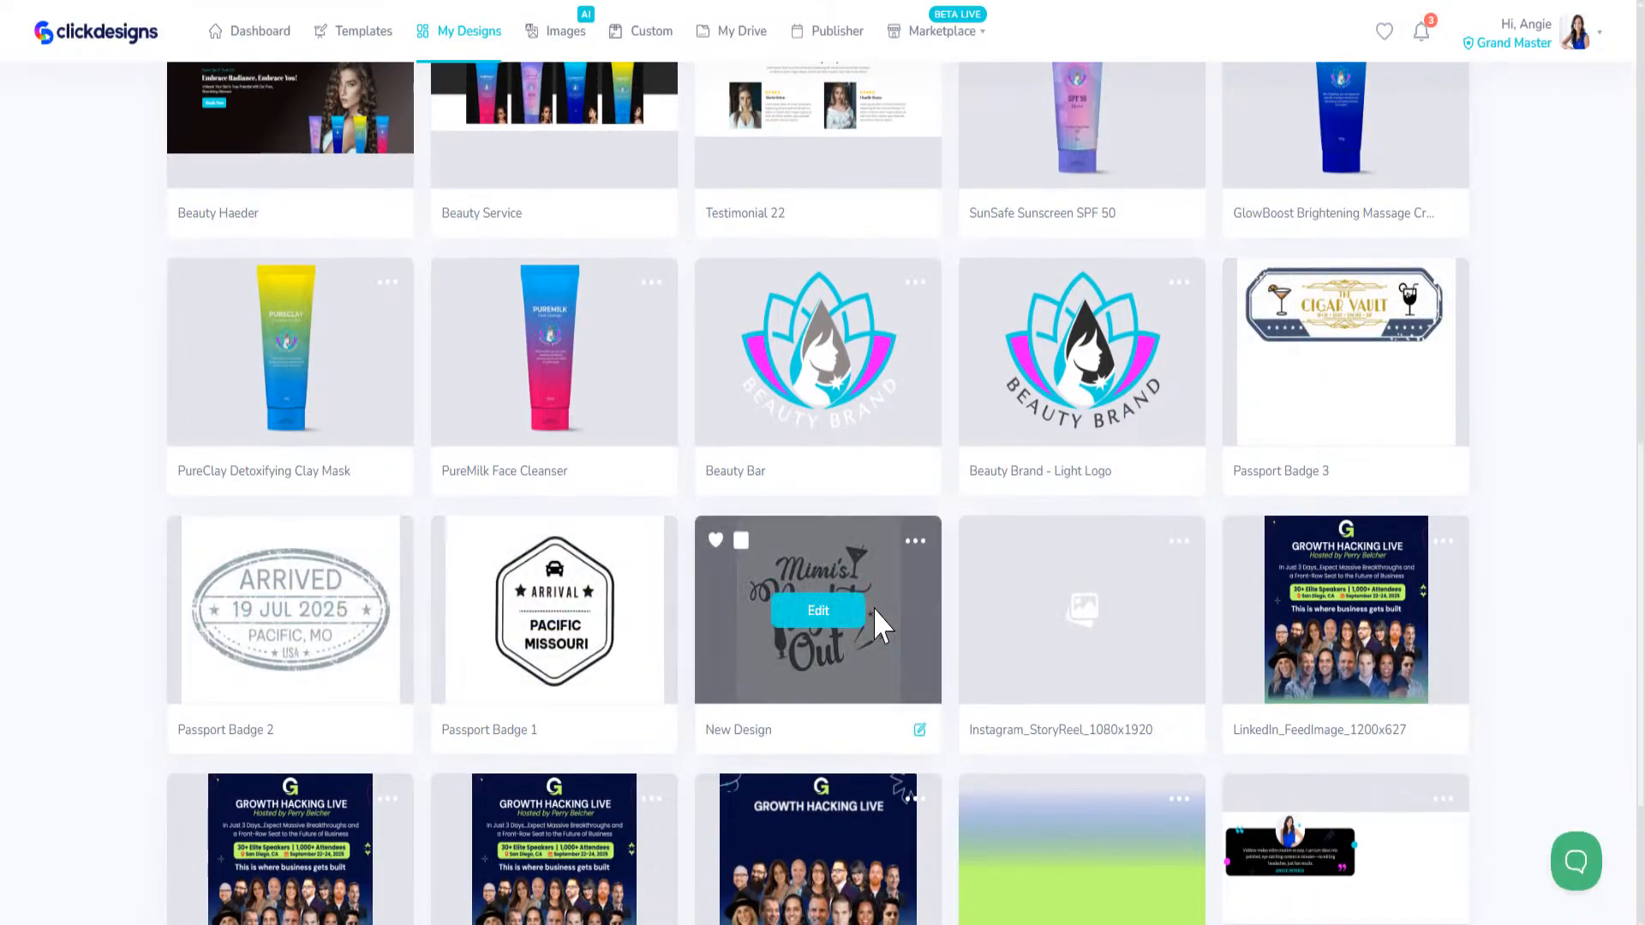
# Step: View the IMG_4709.JPEG photo of the decorated mini suitcases enlarged in the photo viewer, and return to the start of the saved designs
pyautogui.moveTo(51, 0); pyautogui.dragTo(607, 53)
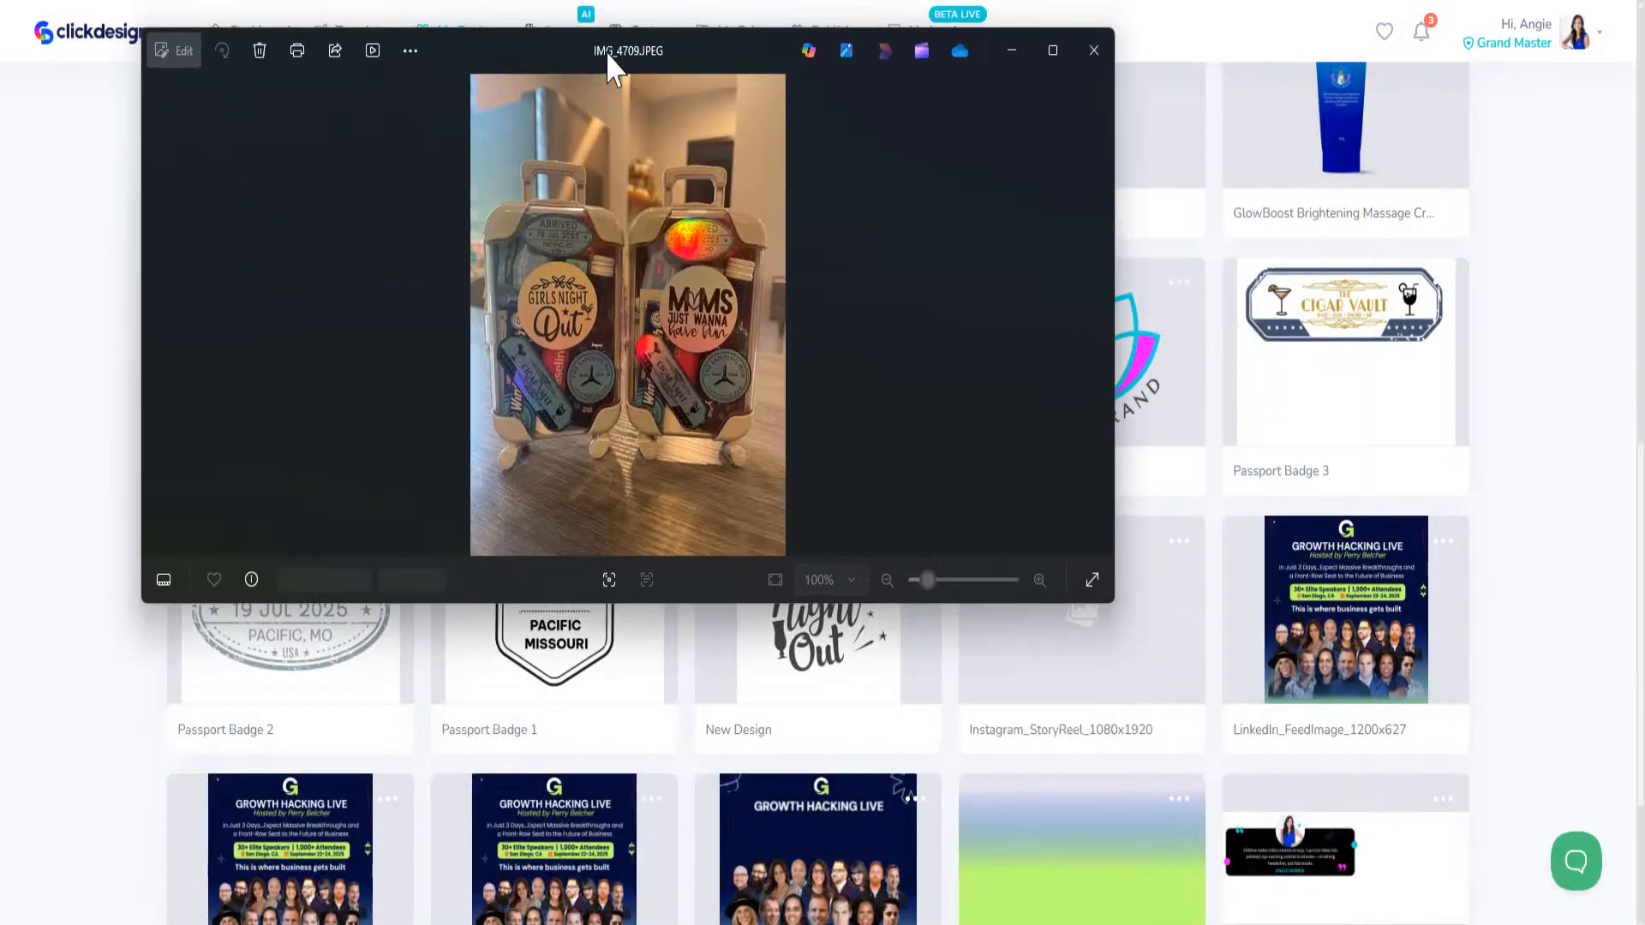
pyautogui.click(1050, 51)
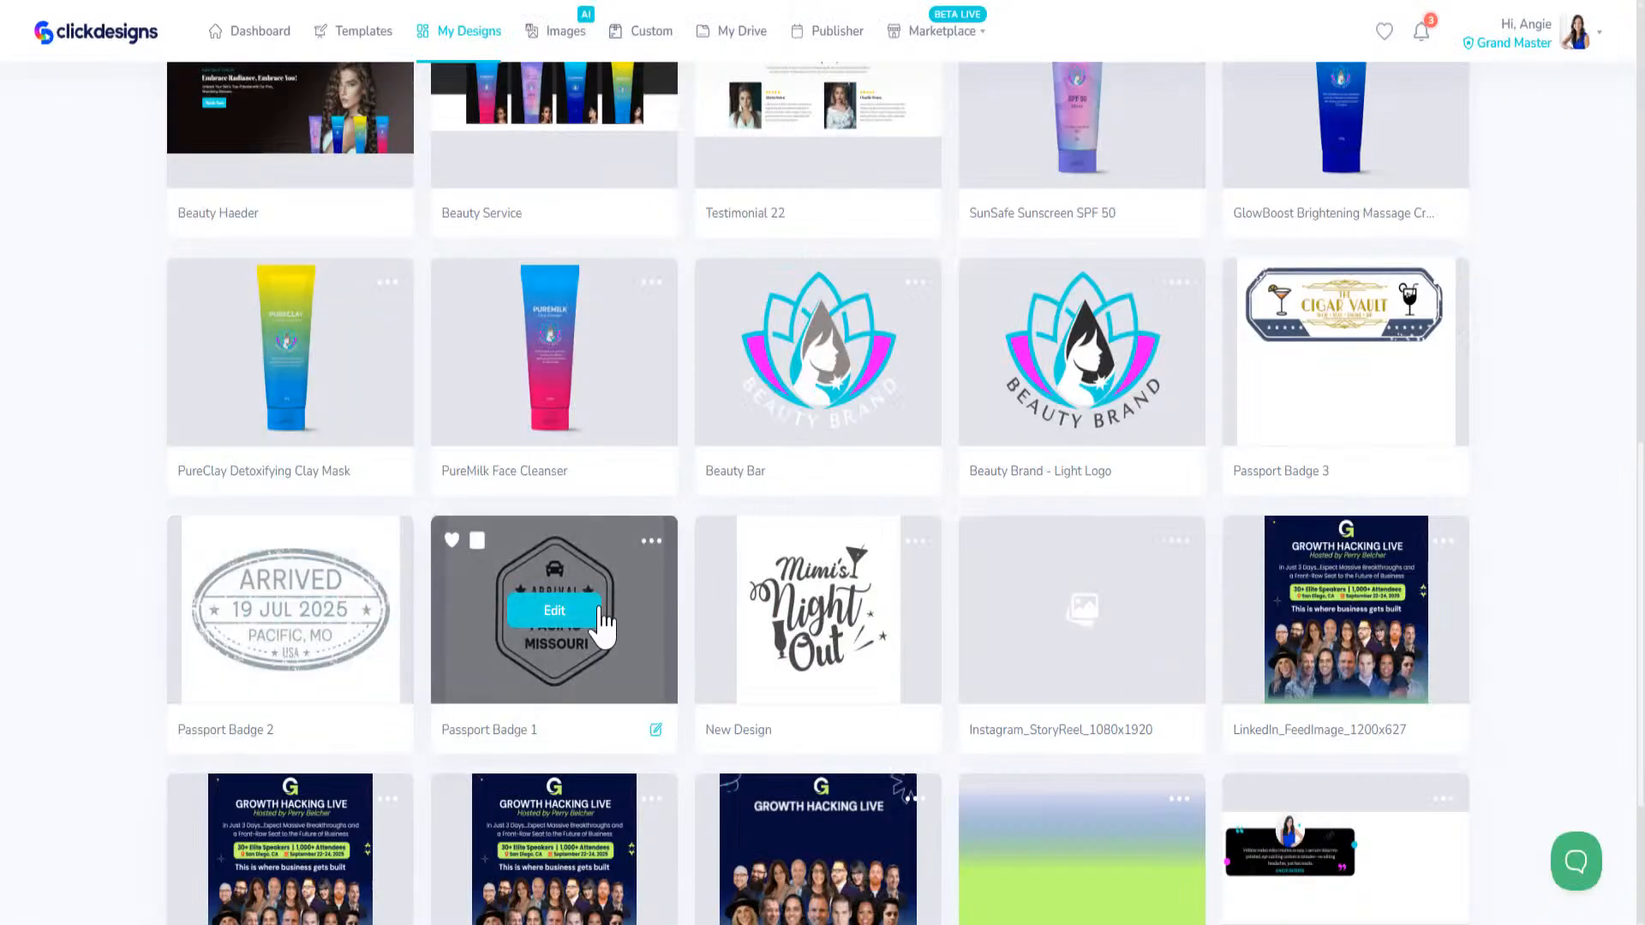
pyautogui.scroll(6, 602, 604)
pyautogui.scroll(5, 604, 564)
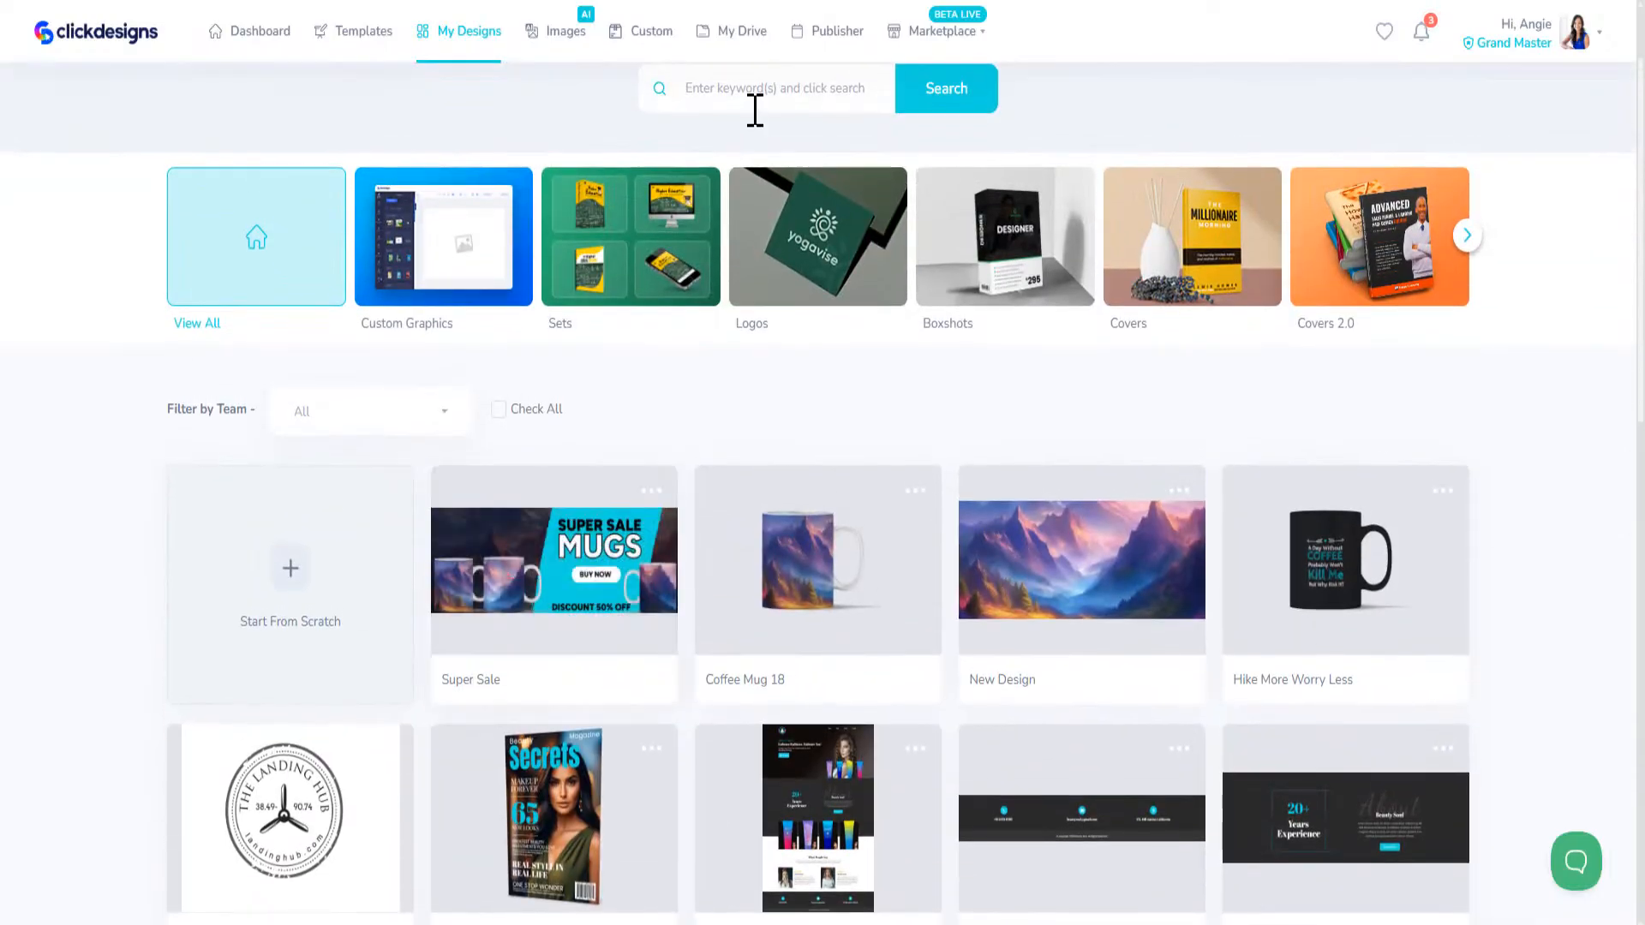
# Step: Show the Apparels category of the design templates
pyautogui.click(380, 40)
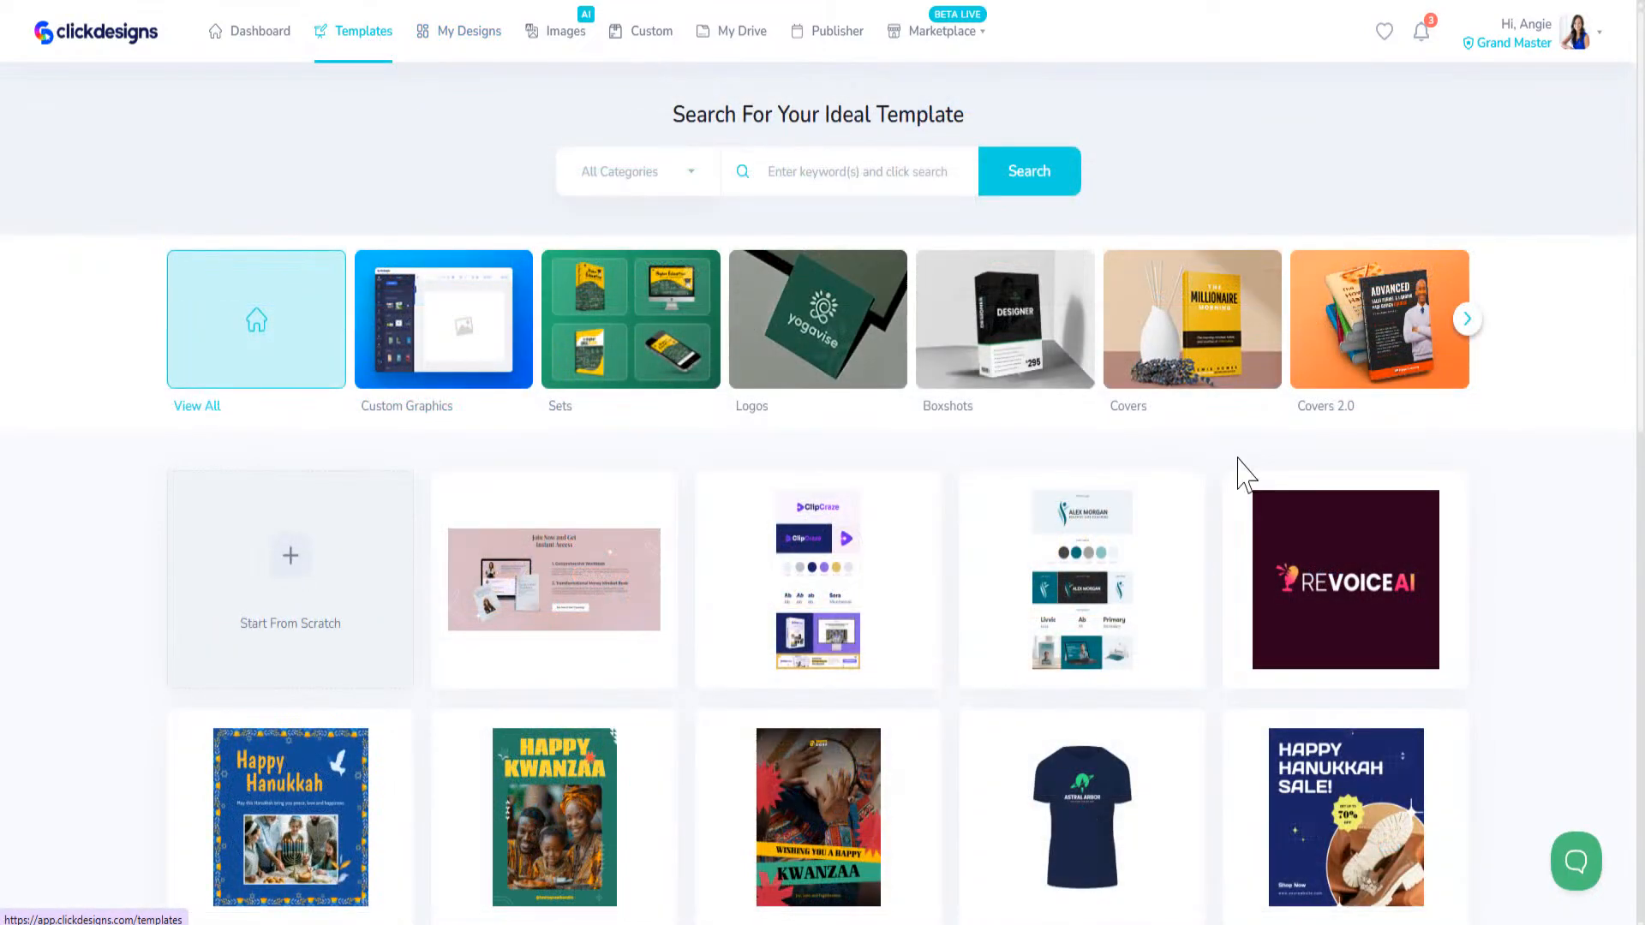
pyautogui.click(1466, 320)
pyautogui.click(1467, 320)
pyautogui.click(1466, 320)
pyautogui.click(1467, 320)
pyautogui.click(1466, 321)
pyautogui.click(1467, 321)
pyautogui.click(1466, 321)
pyautogui.click(1466, 339)
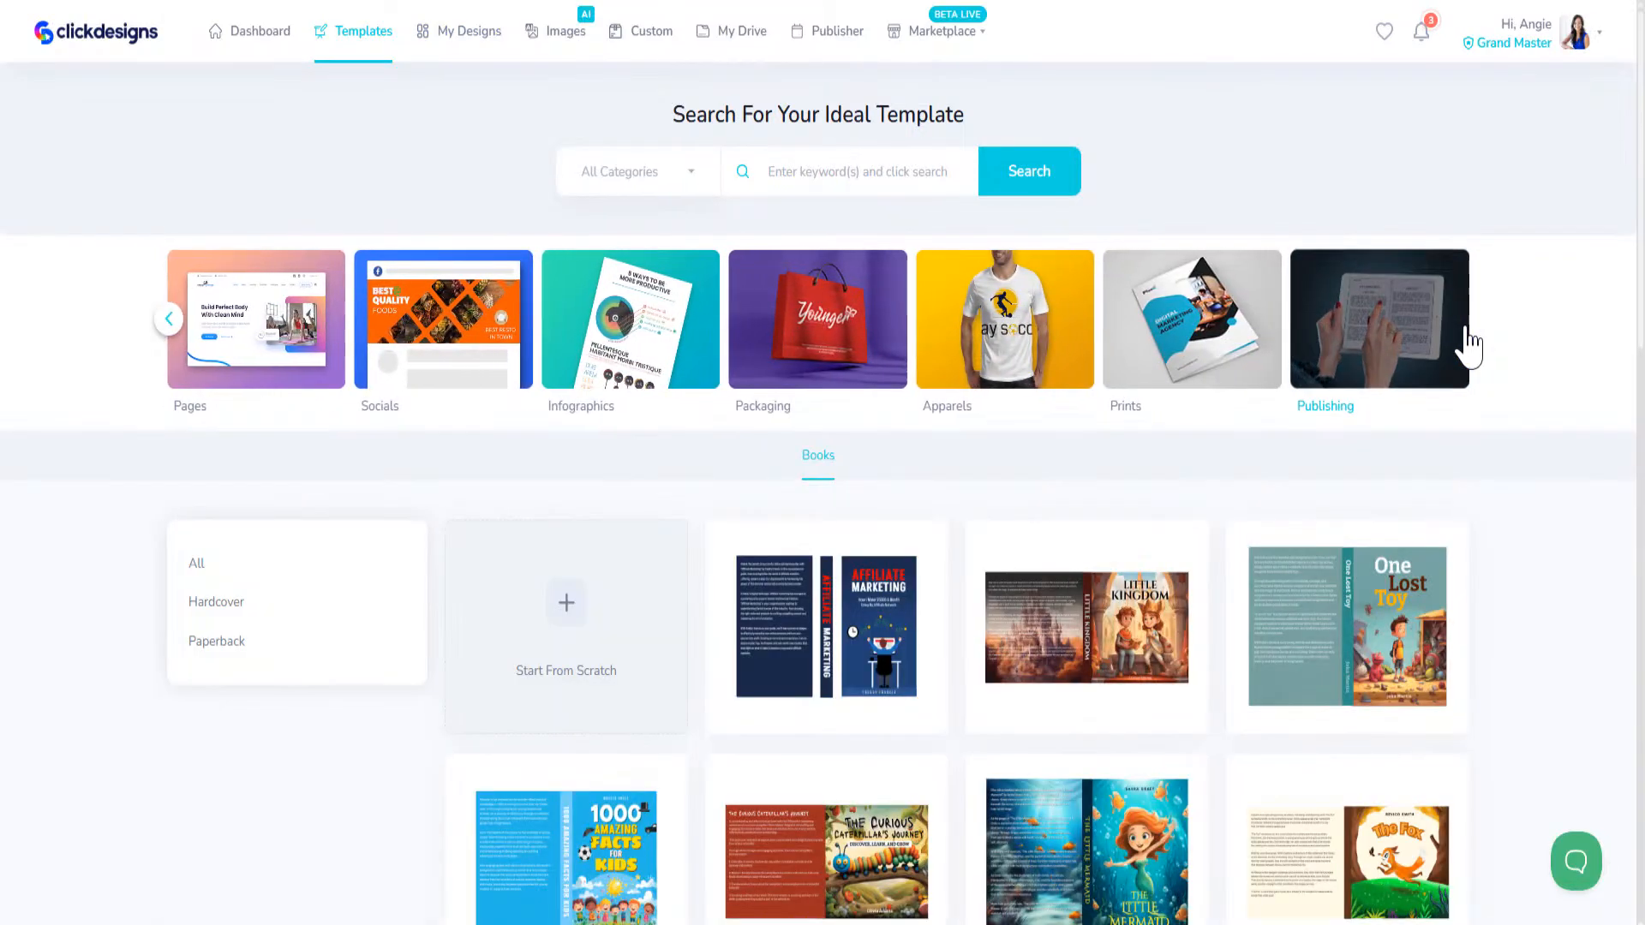
pyautogui.click(1049, 336)
pyautogui.scroll(-3, 814, 631)
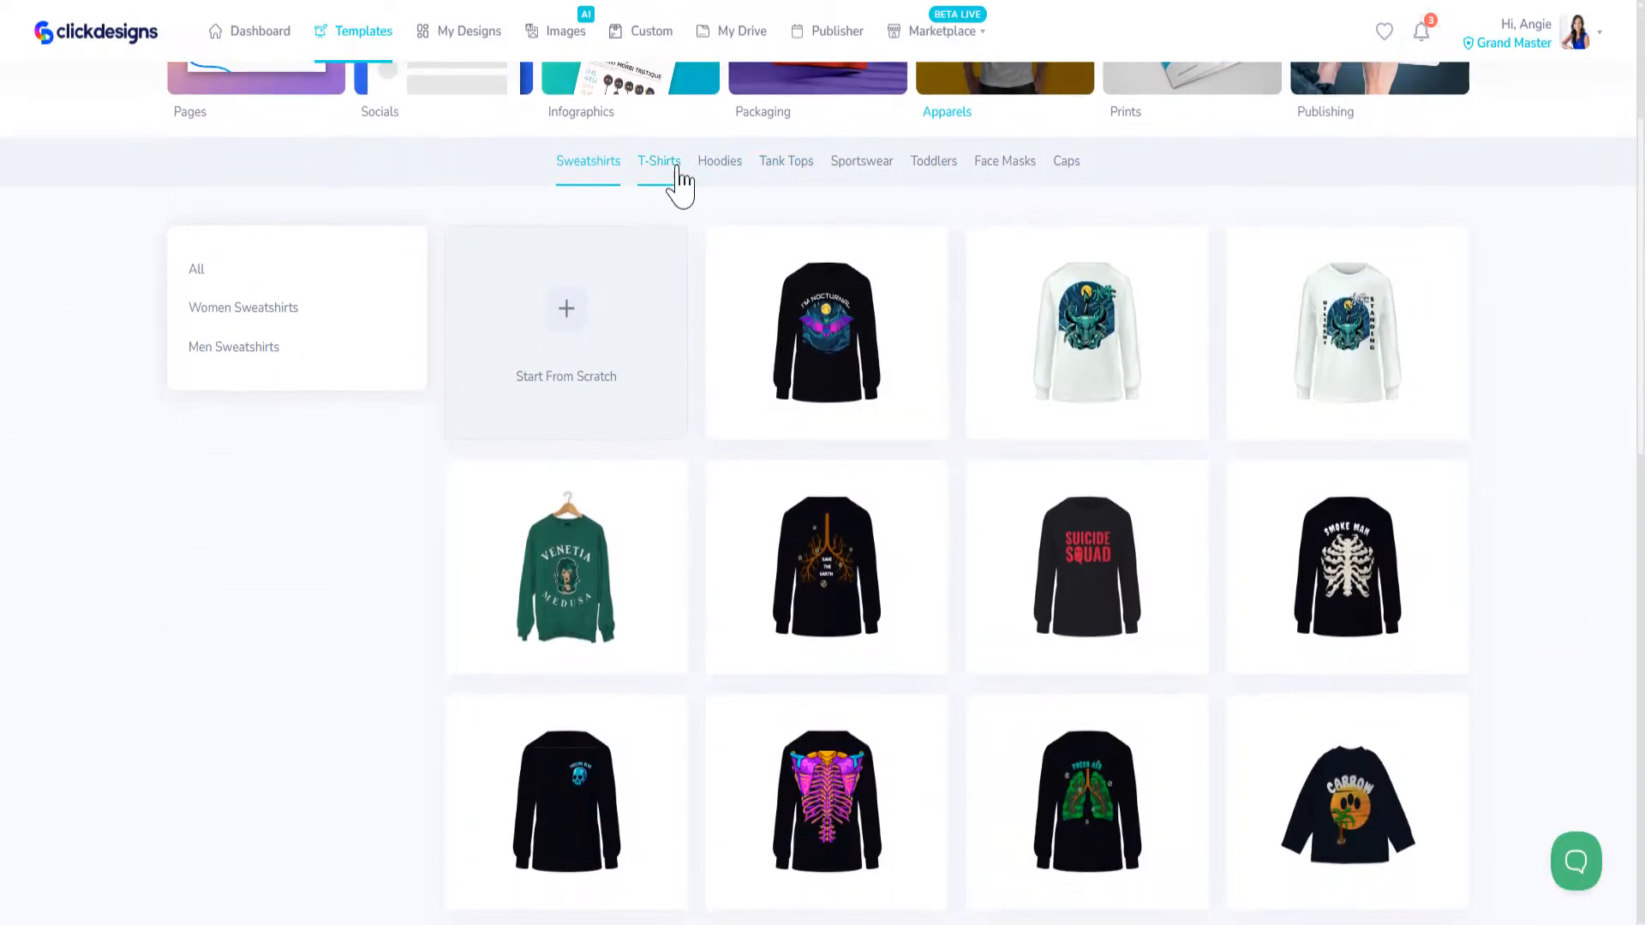
# Step: Open the white Beast Mode template from the tank tops and start editing its front image
pyautogui.click(781, 163)
pyautogui.scroll(-6, 823, 651)
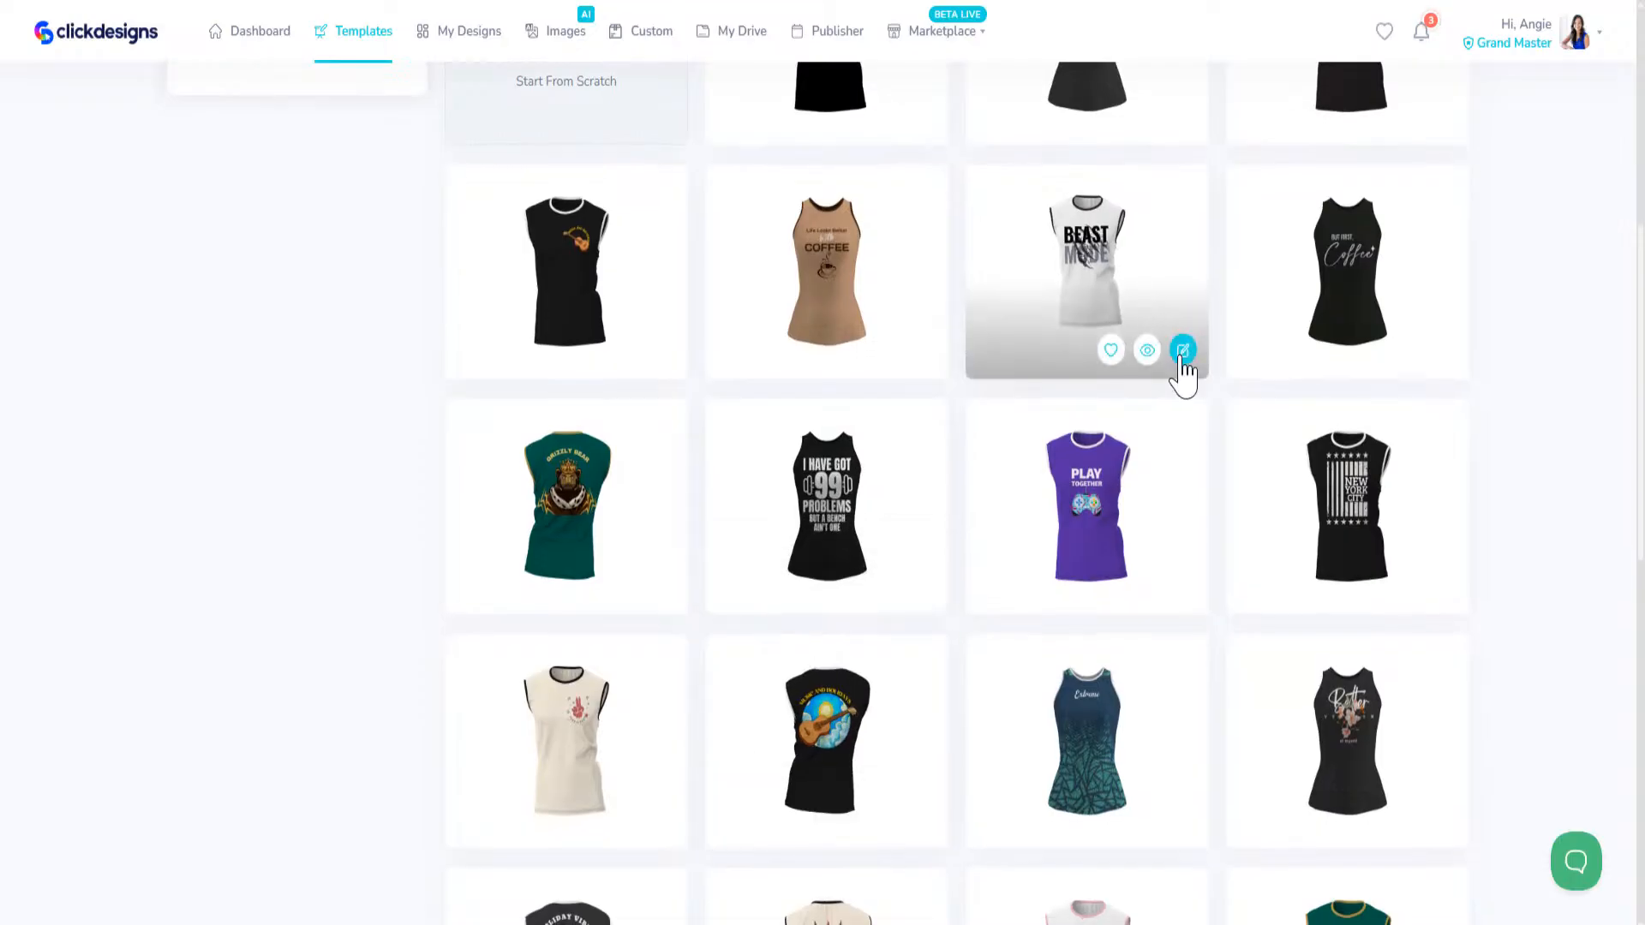
pyautogui.click(1183, 351)
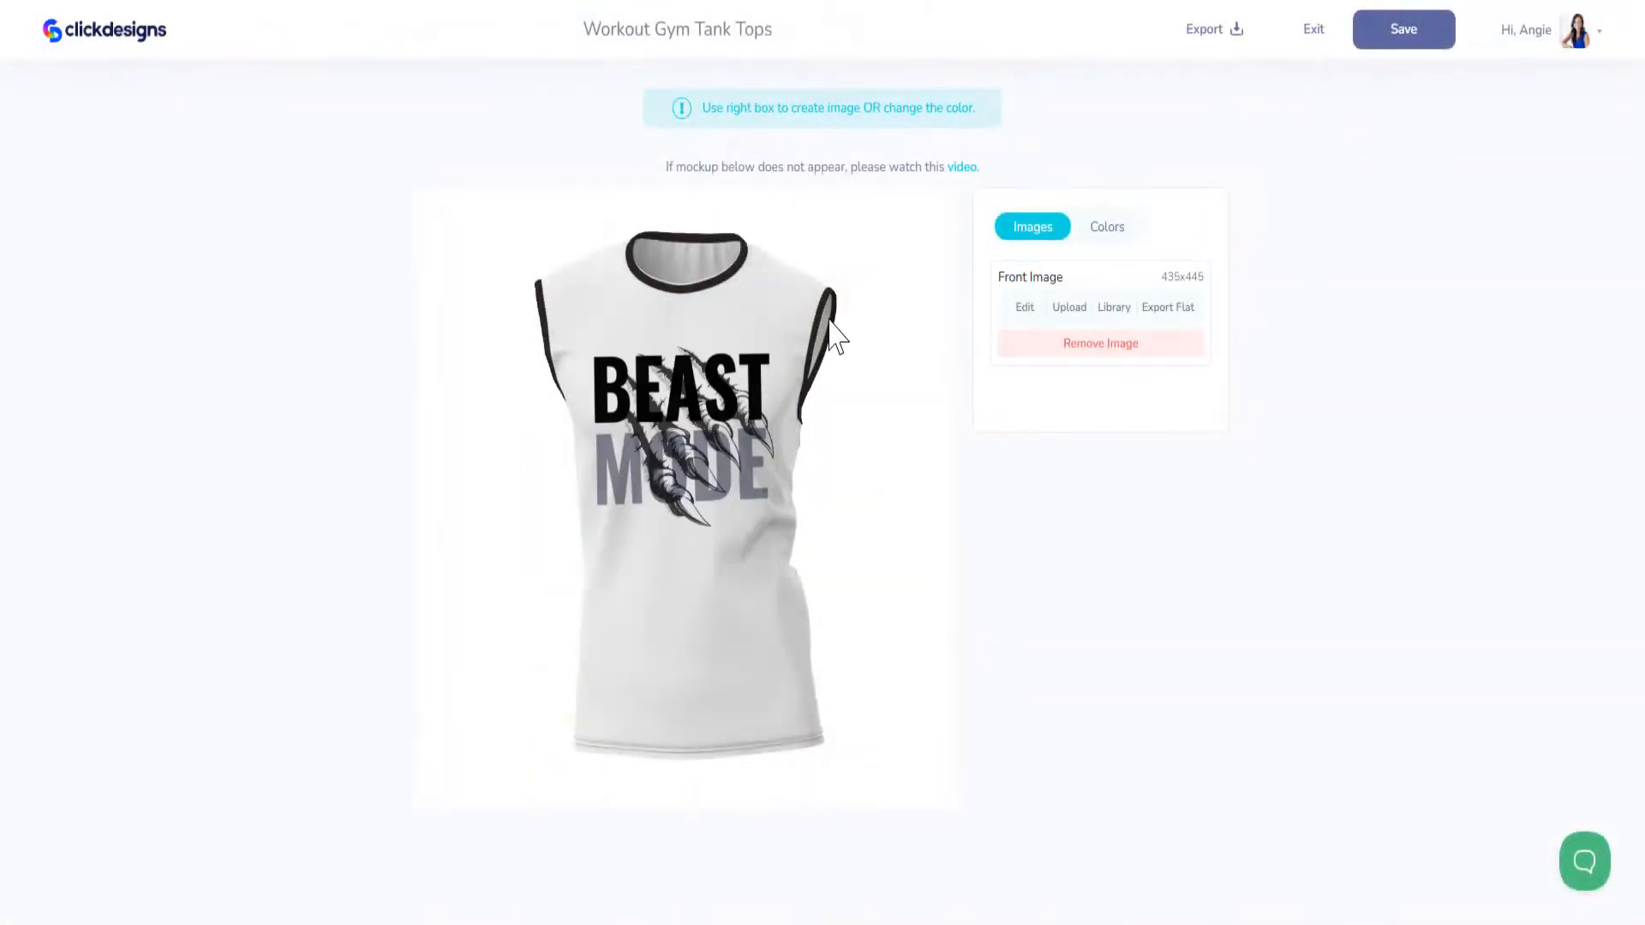
pyautogui.click(1024, 309)
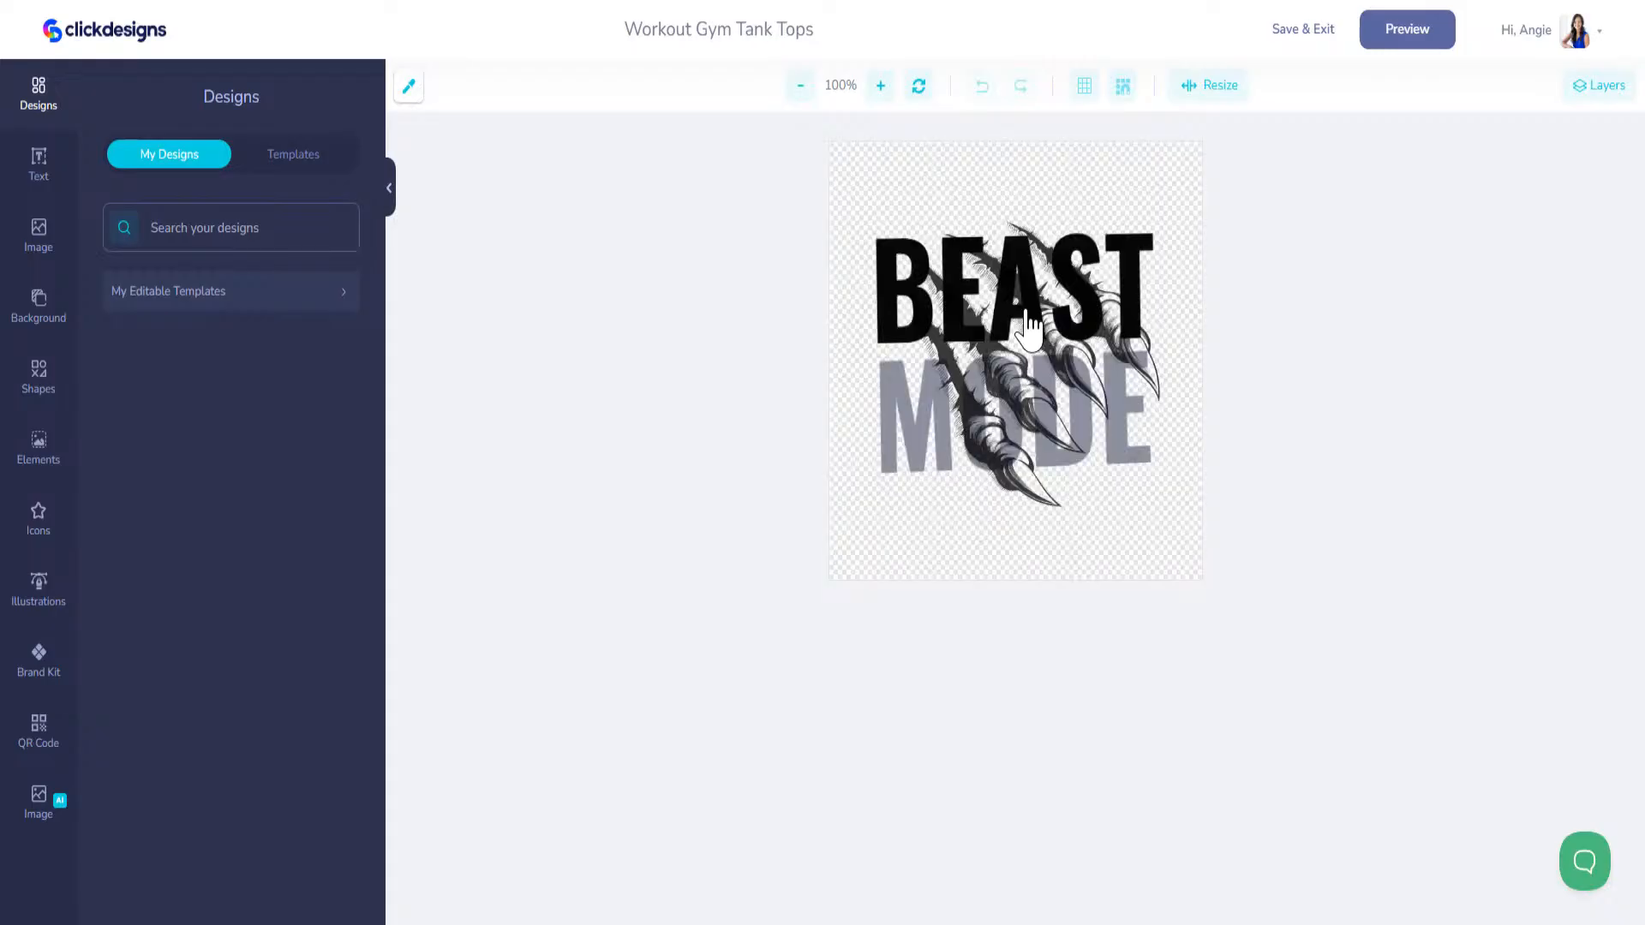
# Step: Delete the claw graphic and the BEAST and MODE texts from the tank top's front artwork
pyautogui.click(1012, 379)
pyautogui.press('Delete')
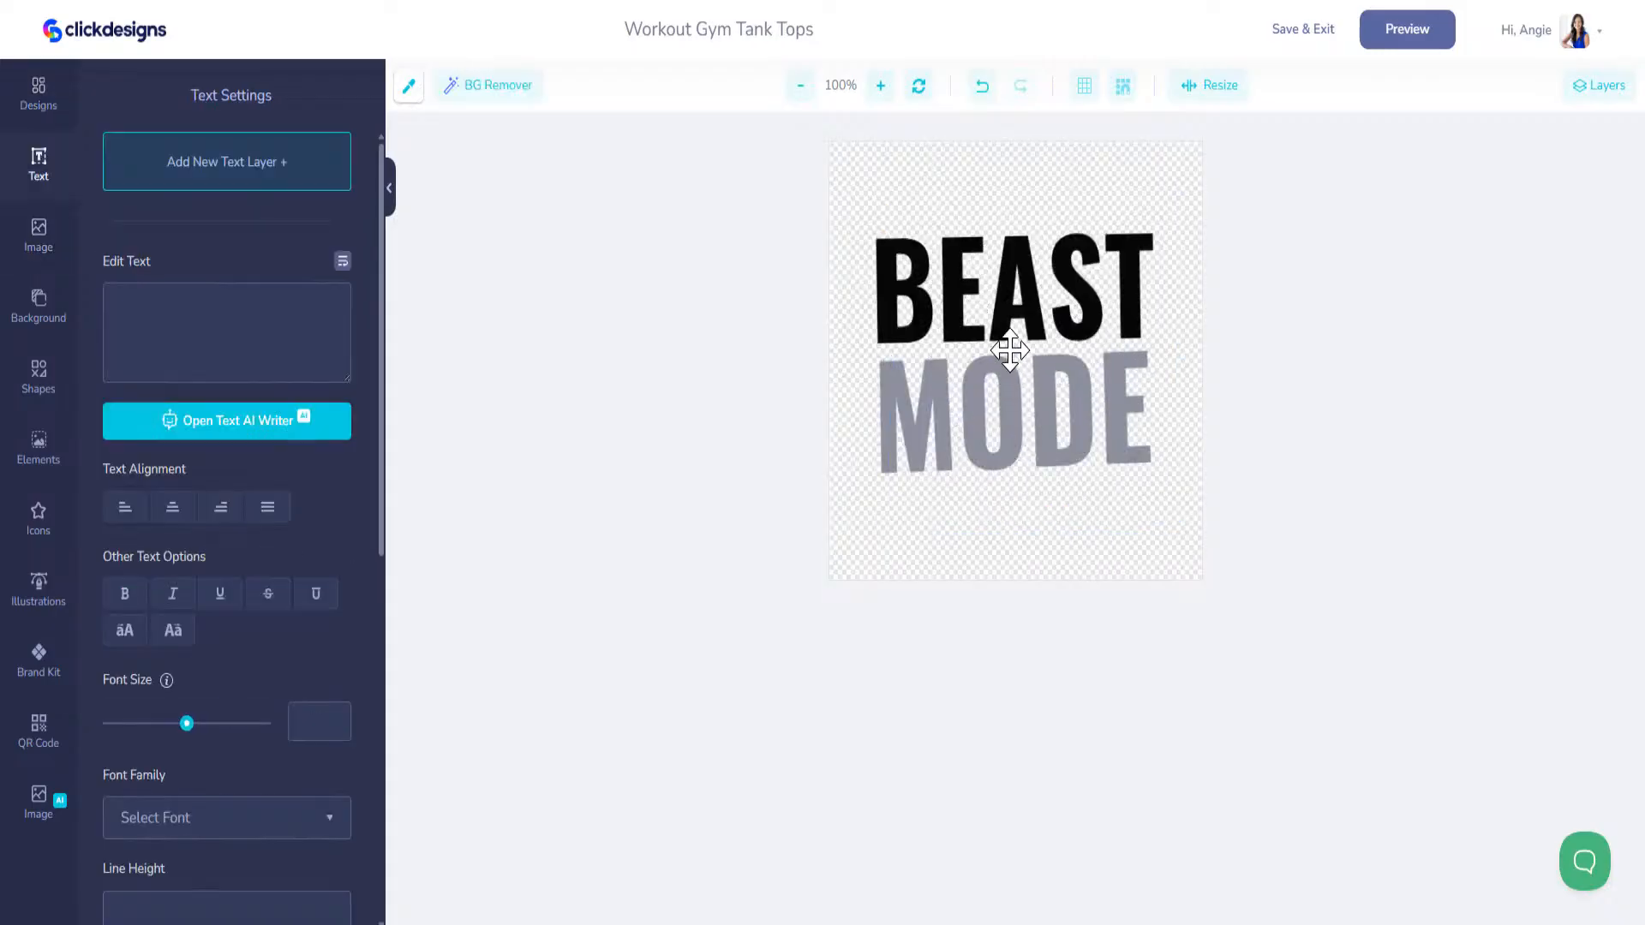
pyautogui.click(1006, 326)
pyautogui.press('Delete')
pyautogui.click(1011, 385)
pyautogui.press('Delete')
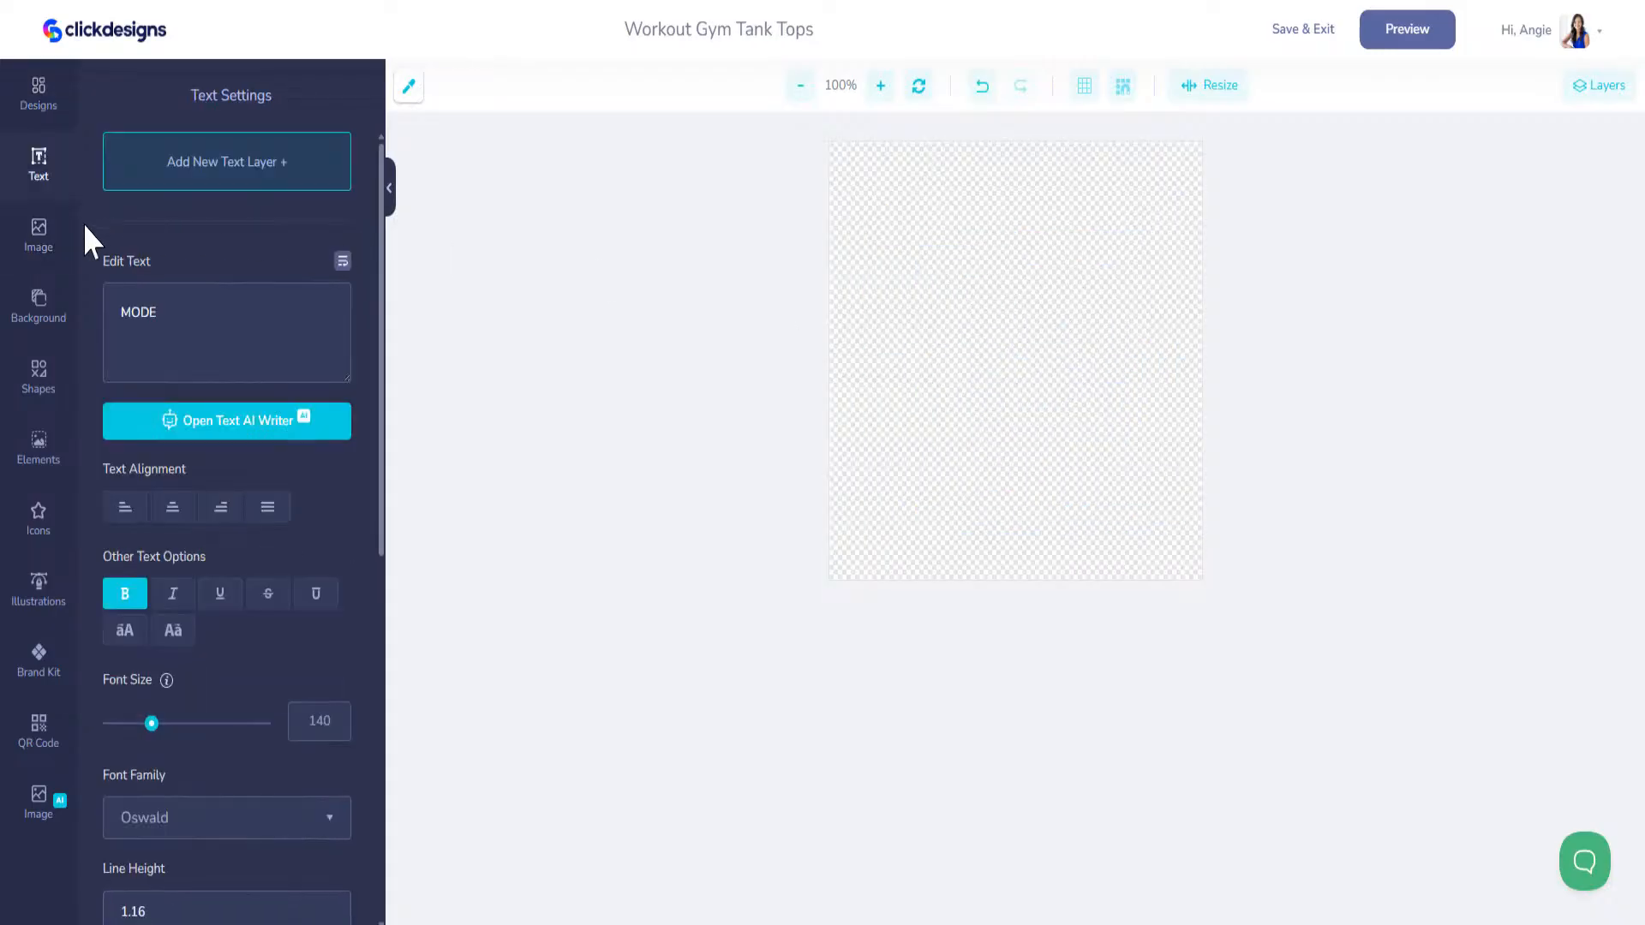
# Step: Place the saved Mimi's Night Out custom graphic on the empty front artwork and preview it on the tank top
pyautogui.click(38, 94)
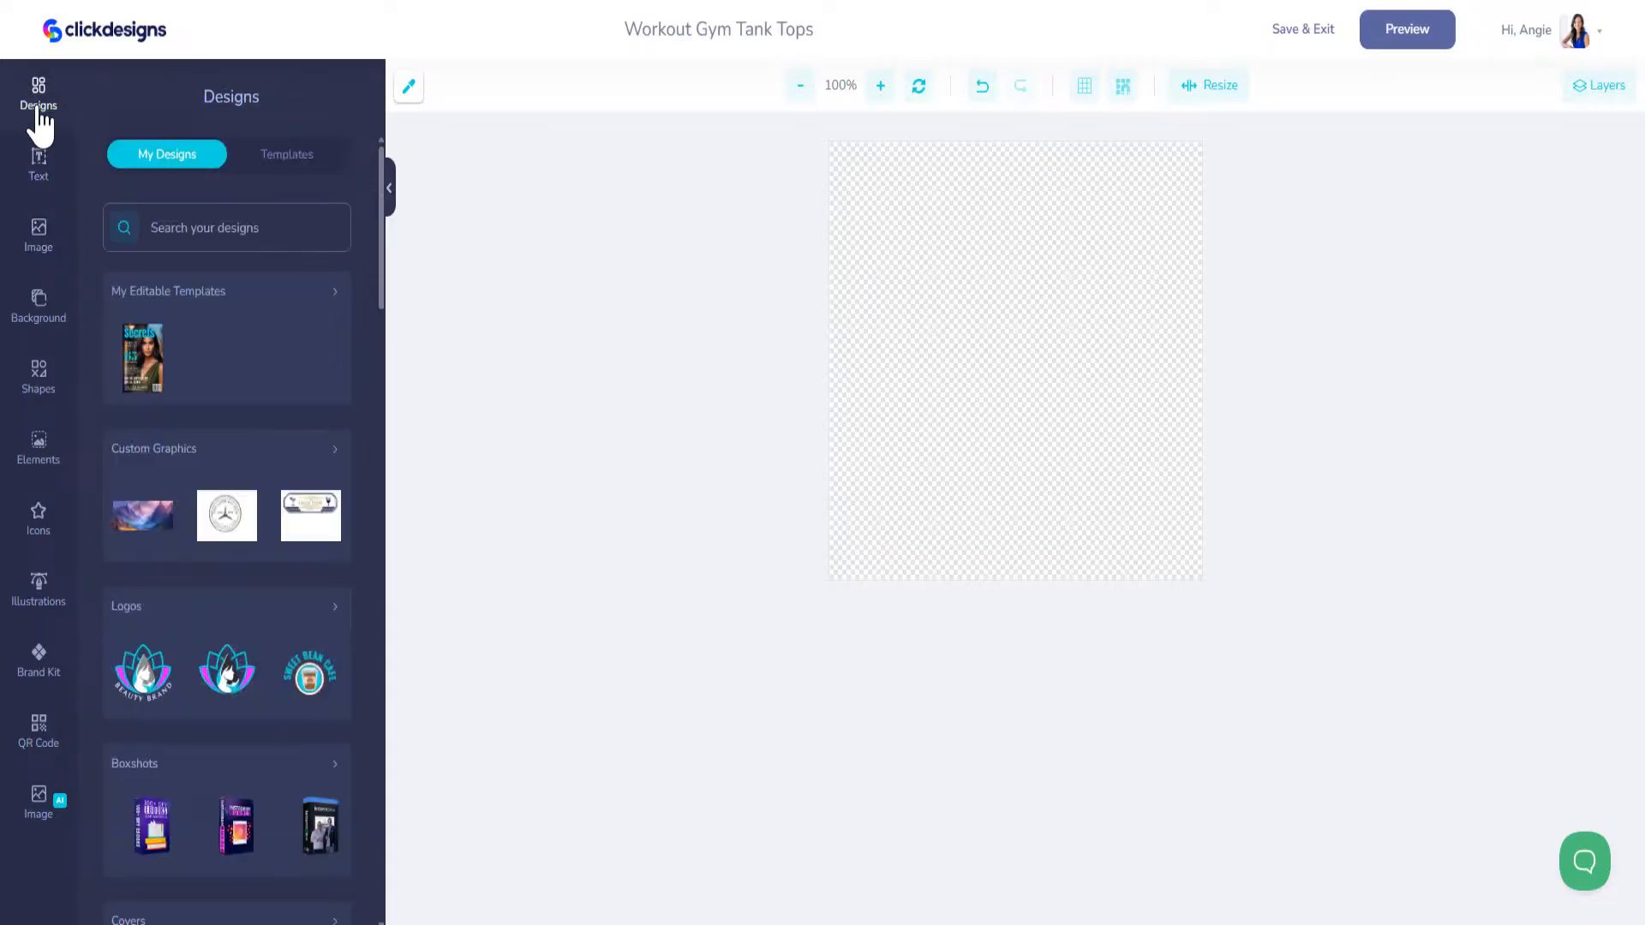
pyautogui.moveTo(335, 505)
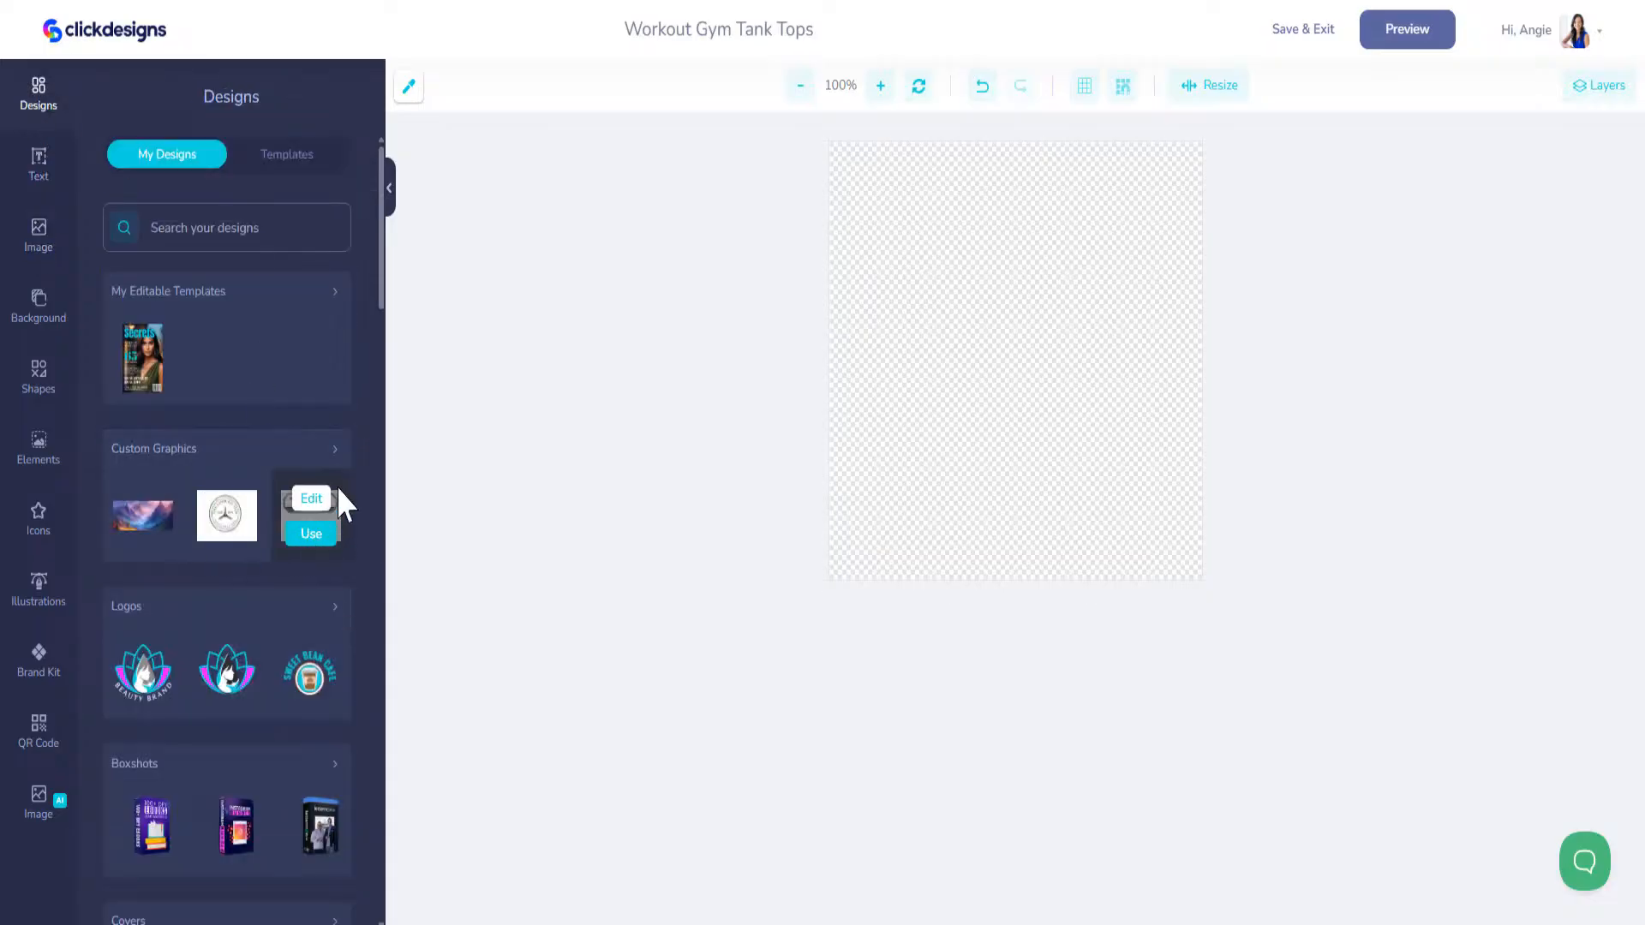
pyautogui.click(335, 449)
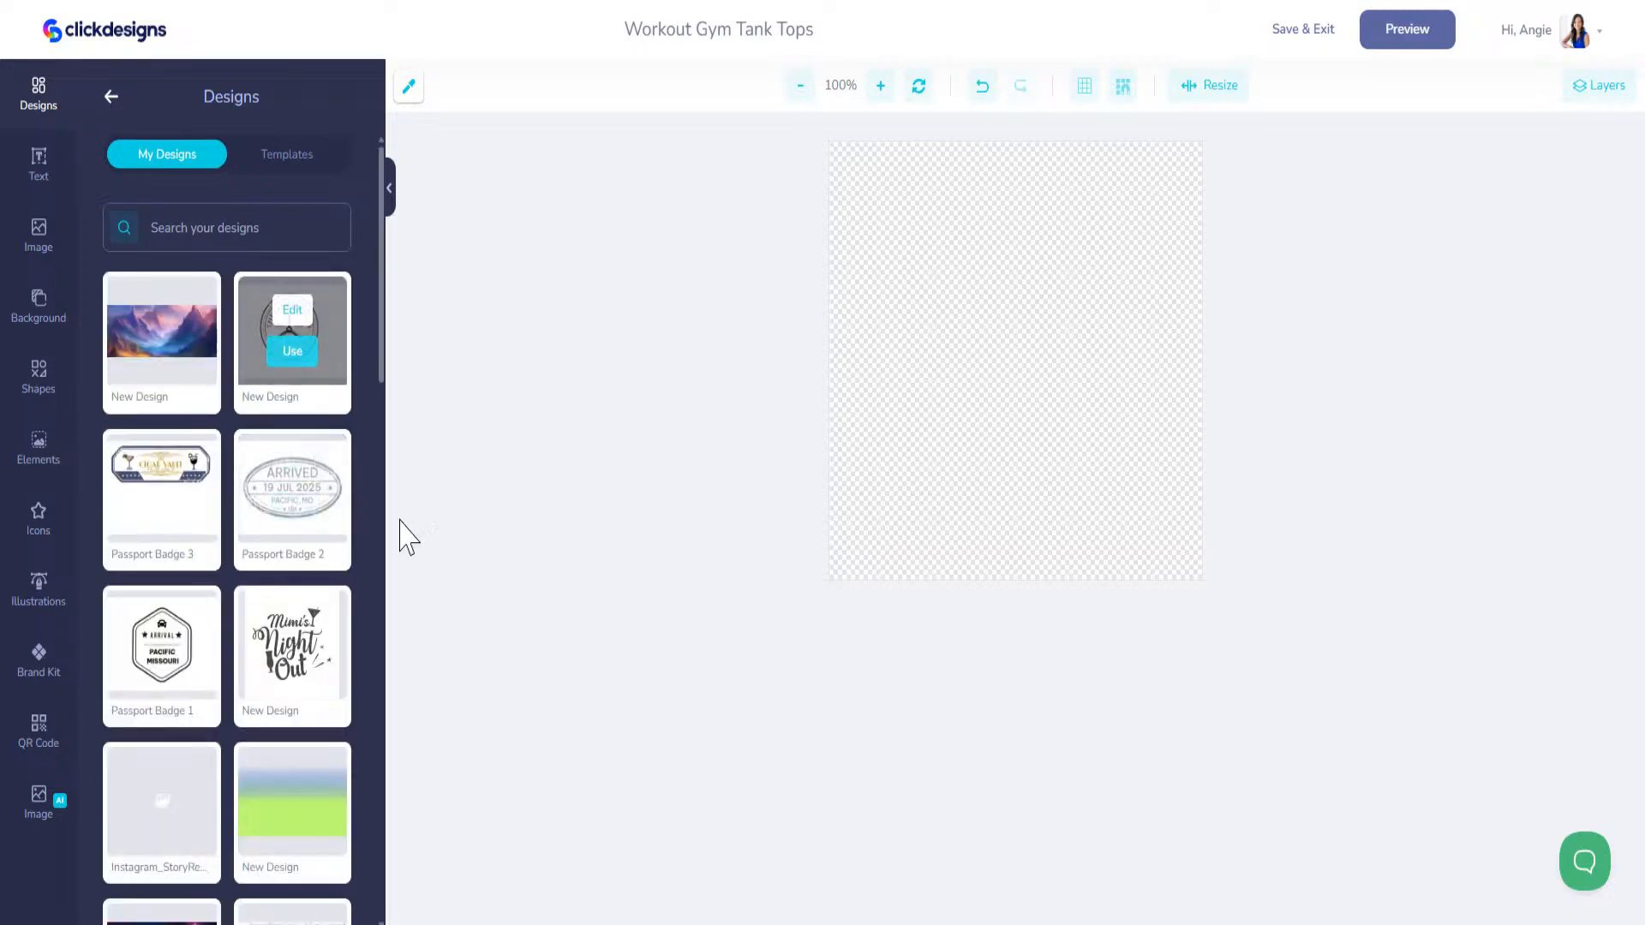
pyautogui.click(294, 666)
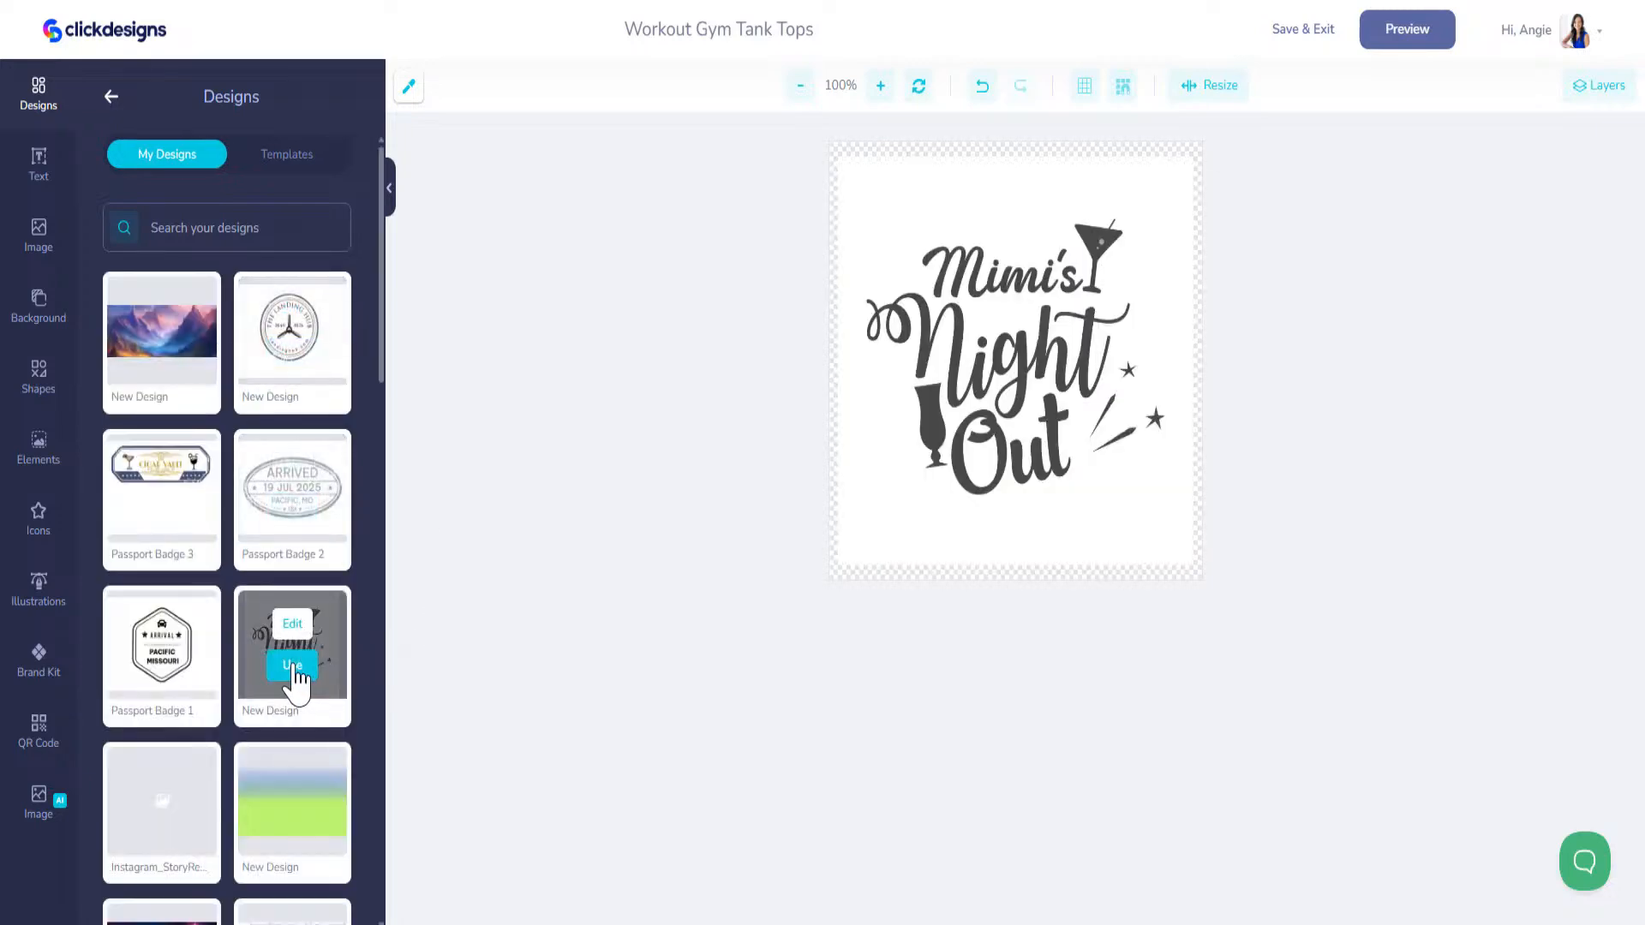
pyautogui.click(1418, 36)
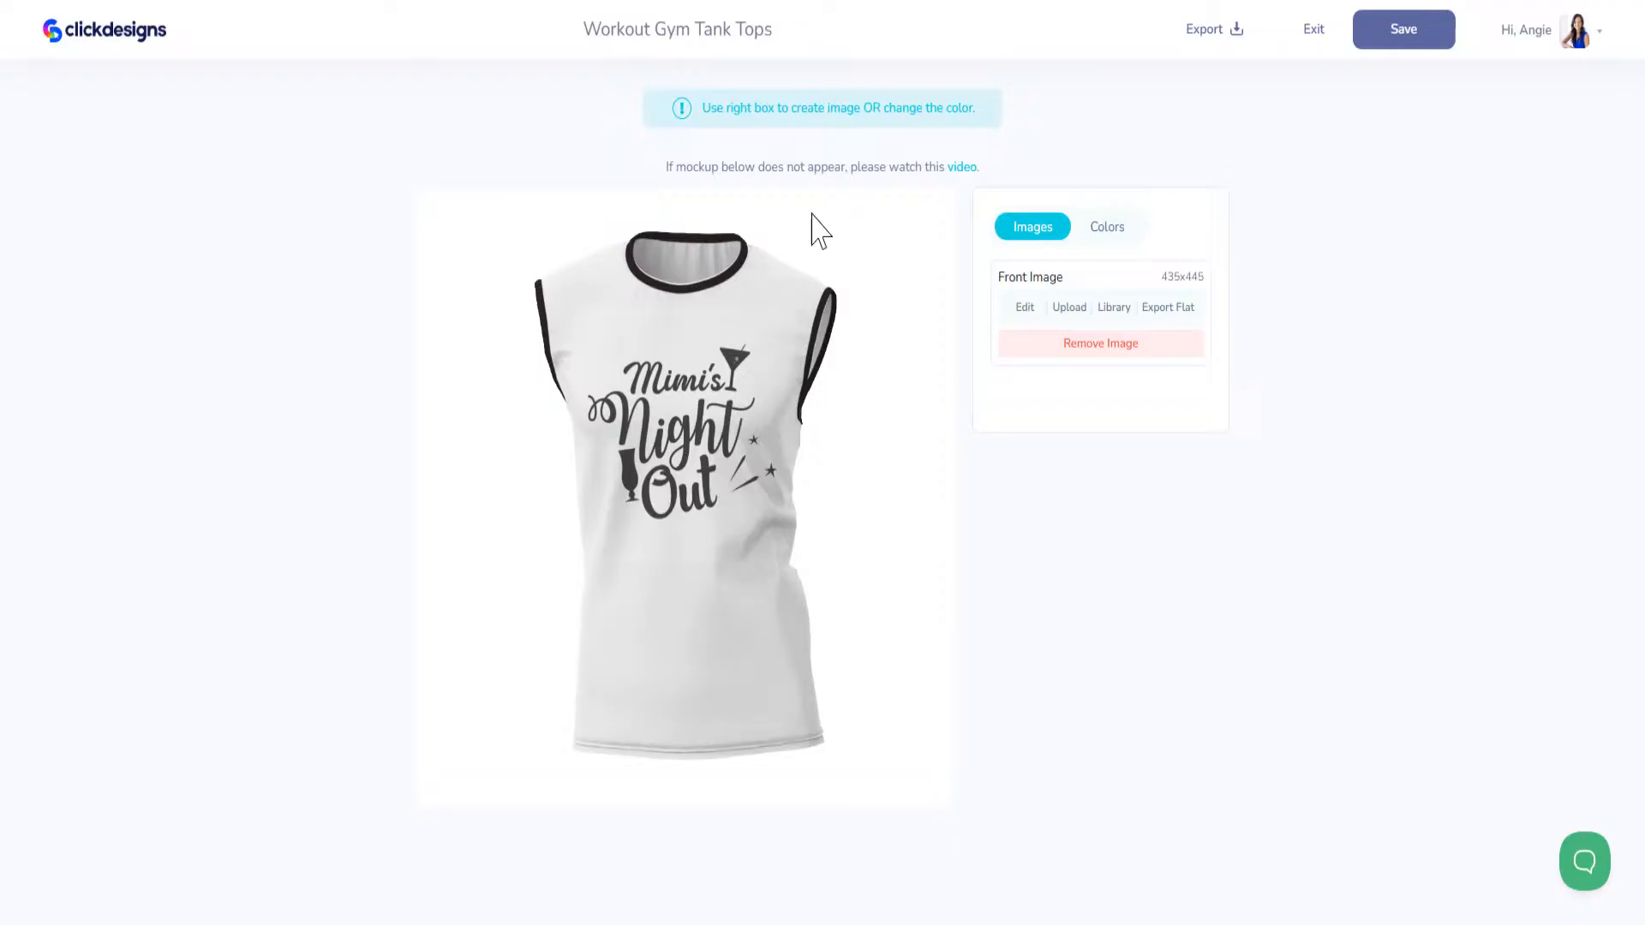
# Step: Set the tank top's collar and cuff colour to #BE10CF, then save the design and exit to the saved designs
pyautogui.click(1114, 226)
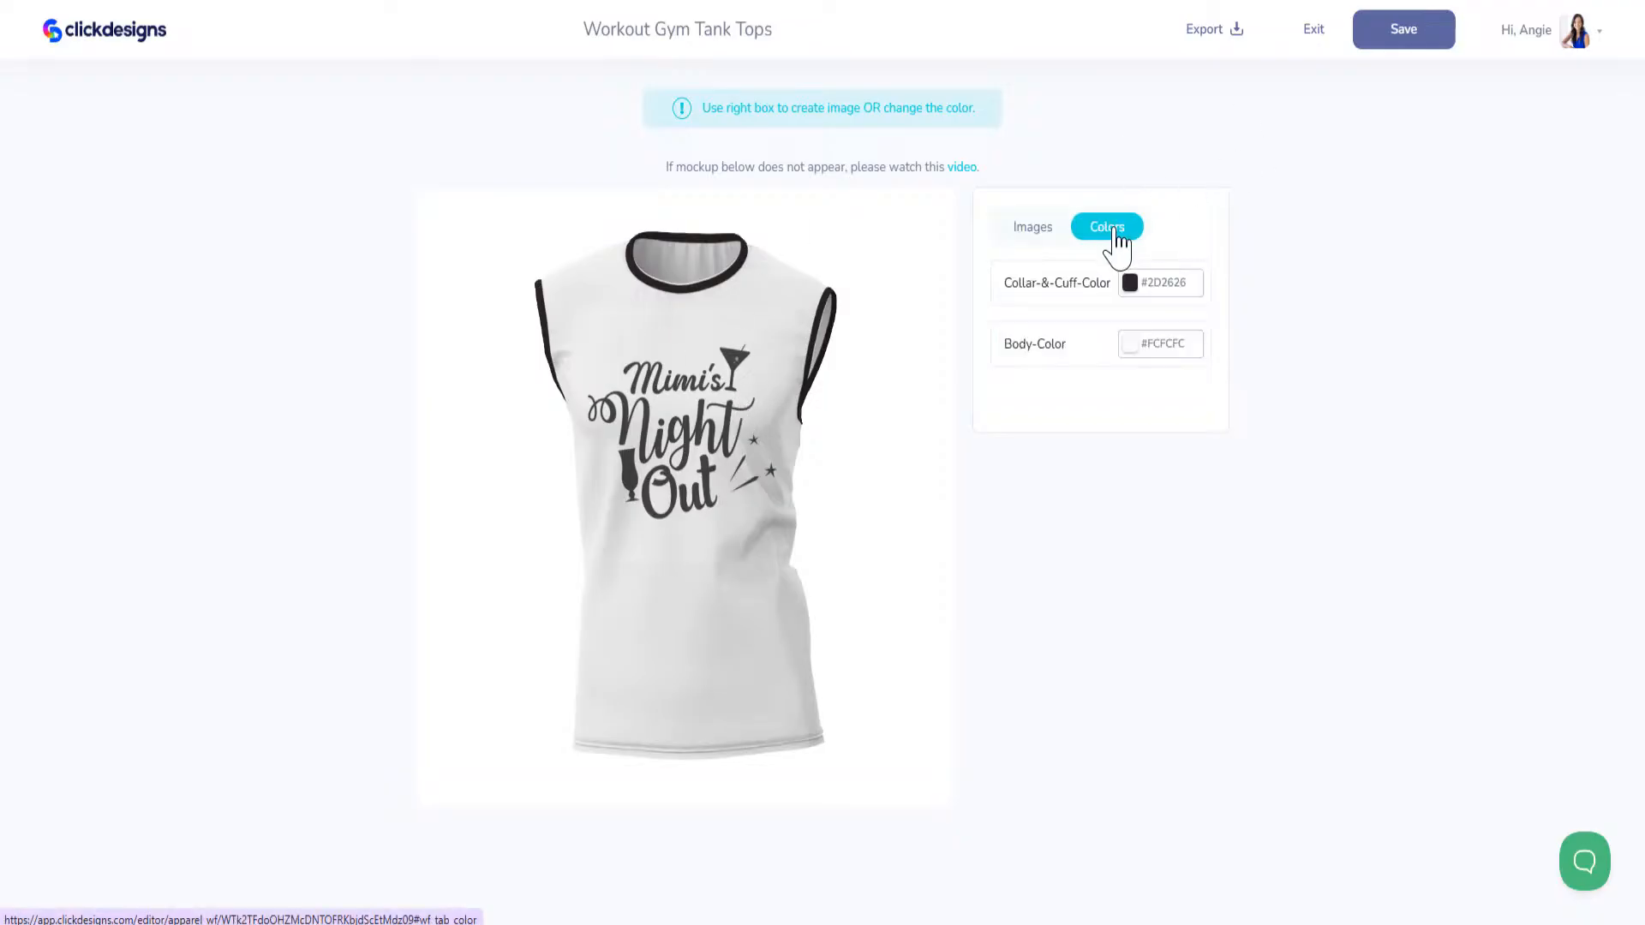
pyautogui.click(1166, 282)
pyautogui.click(1250, 335)
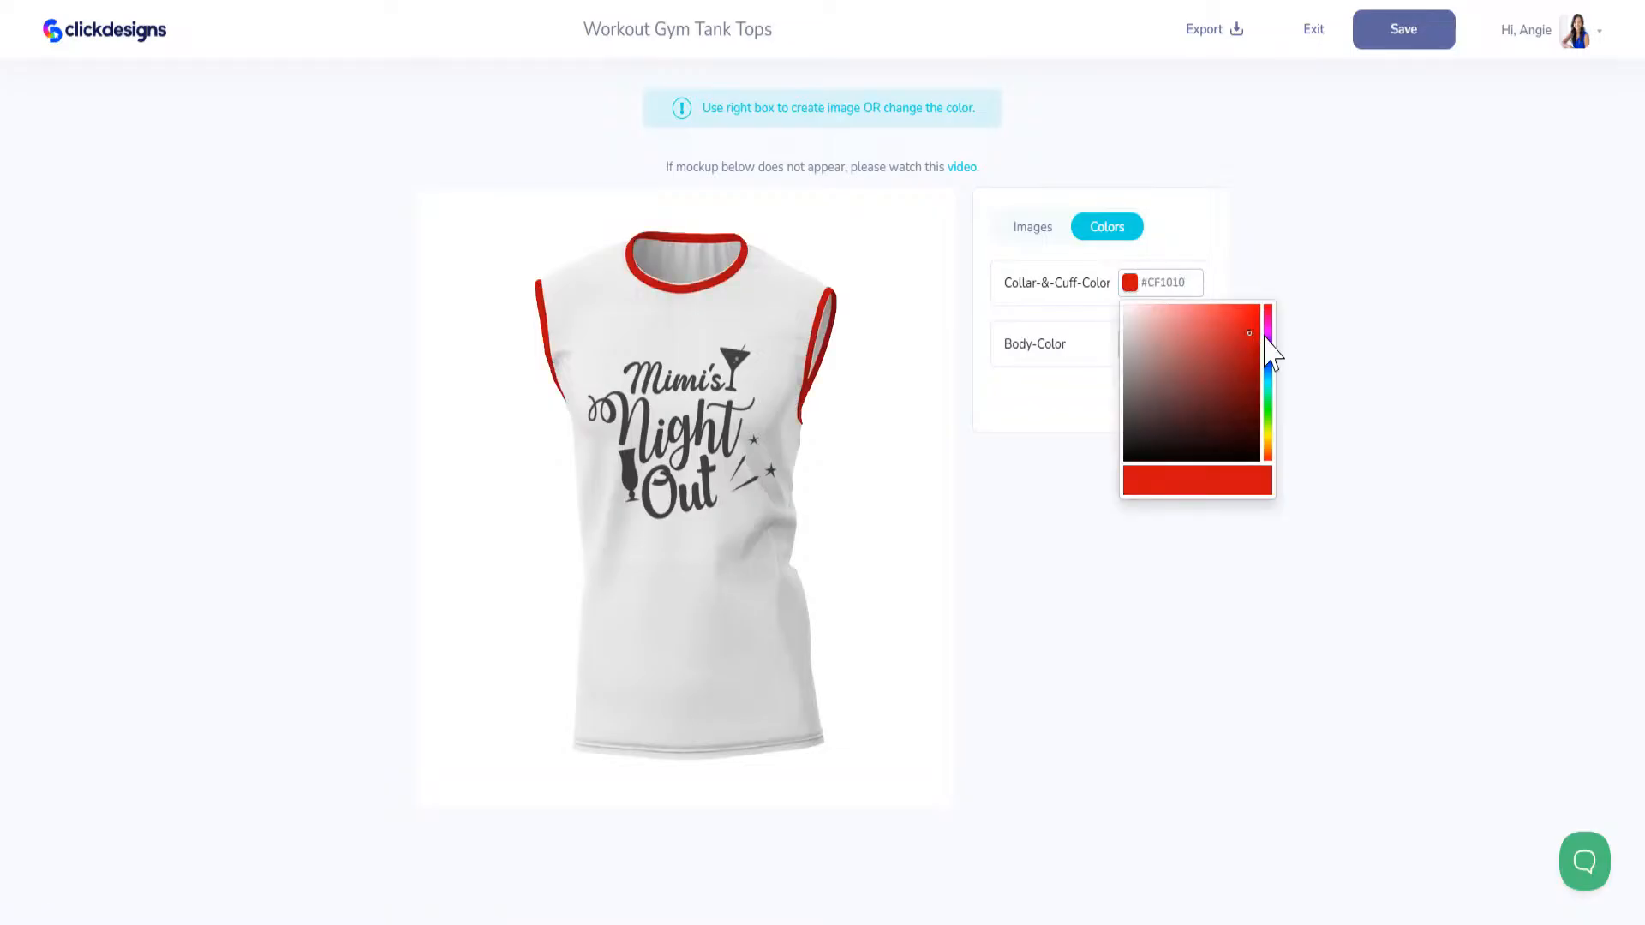
pyautogui.click(1268, 331)
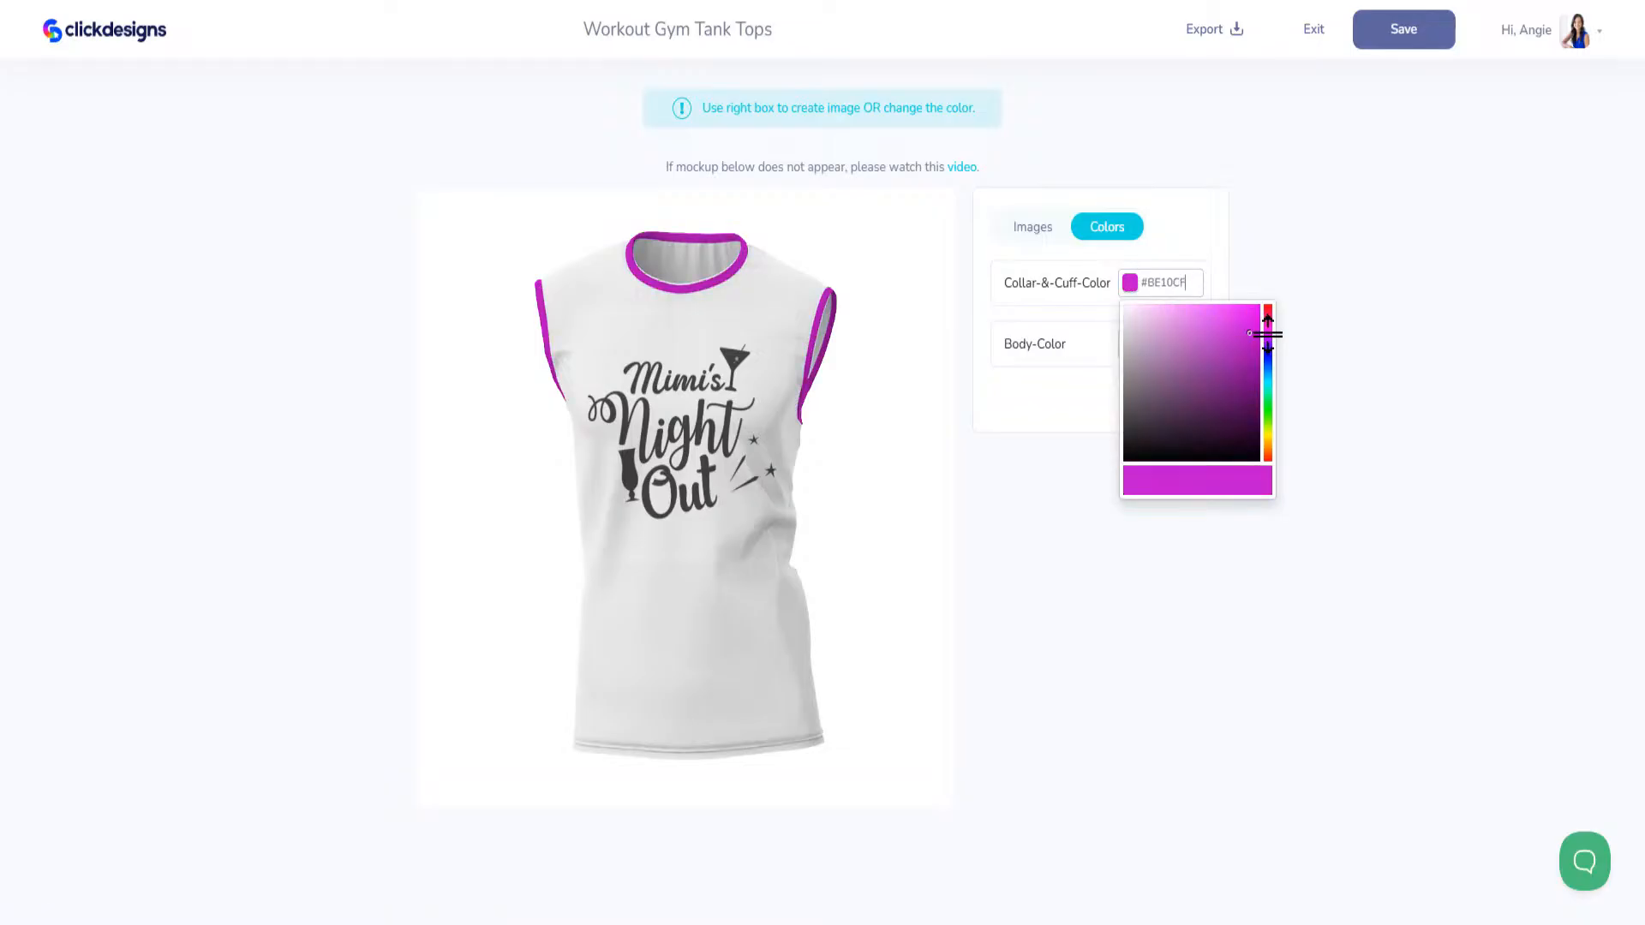
pyautogui.click(1388, 35)
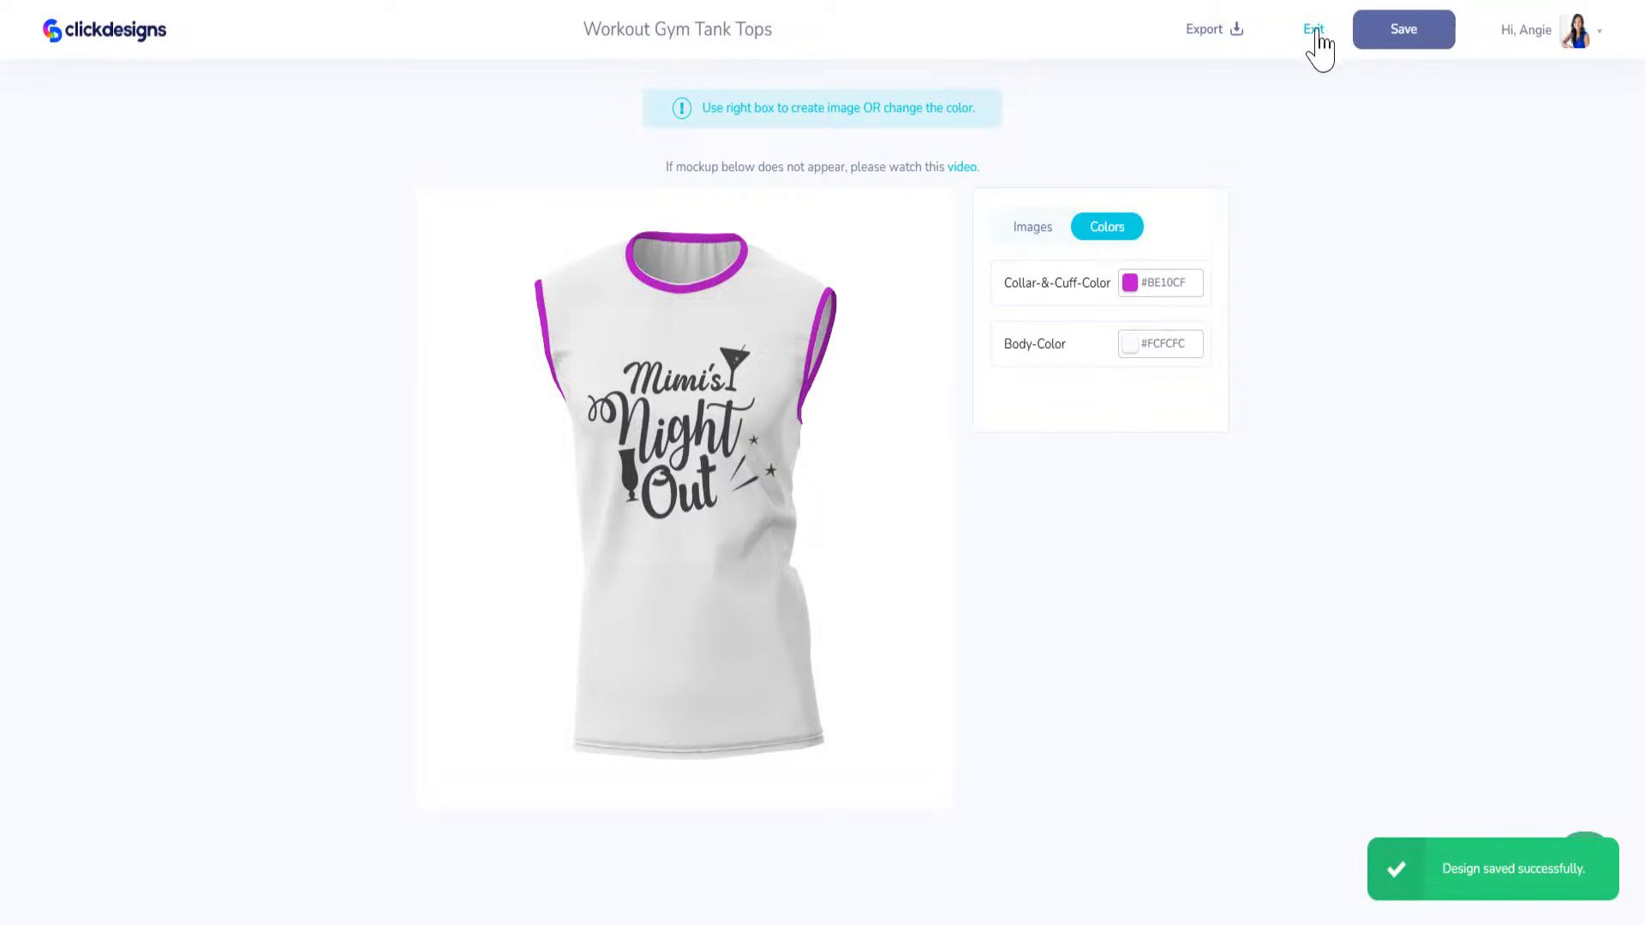
pyautogui.click(1313, 31)
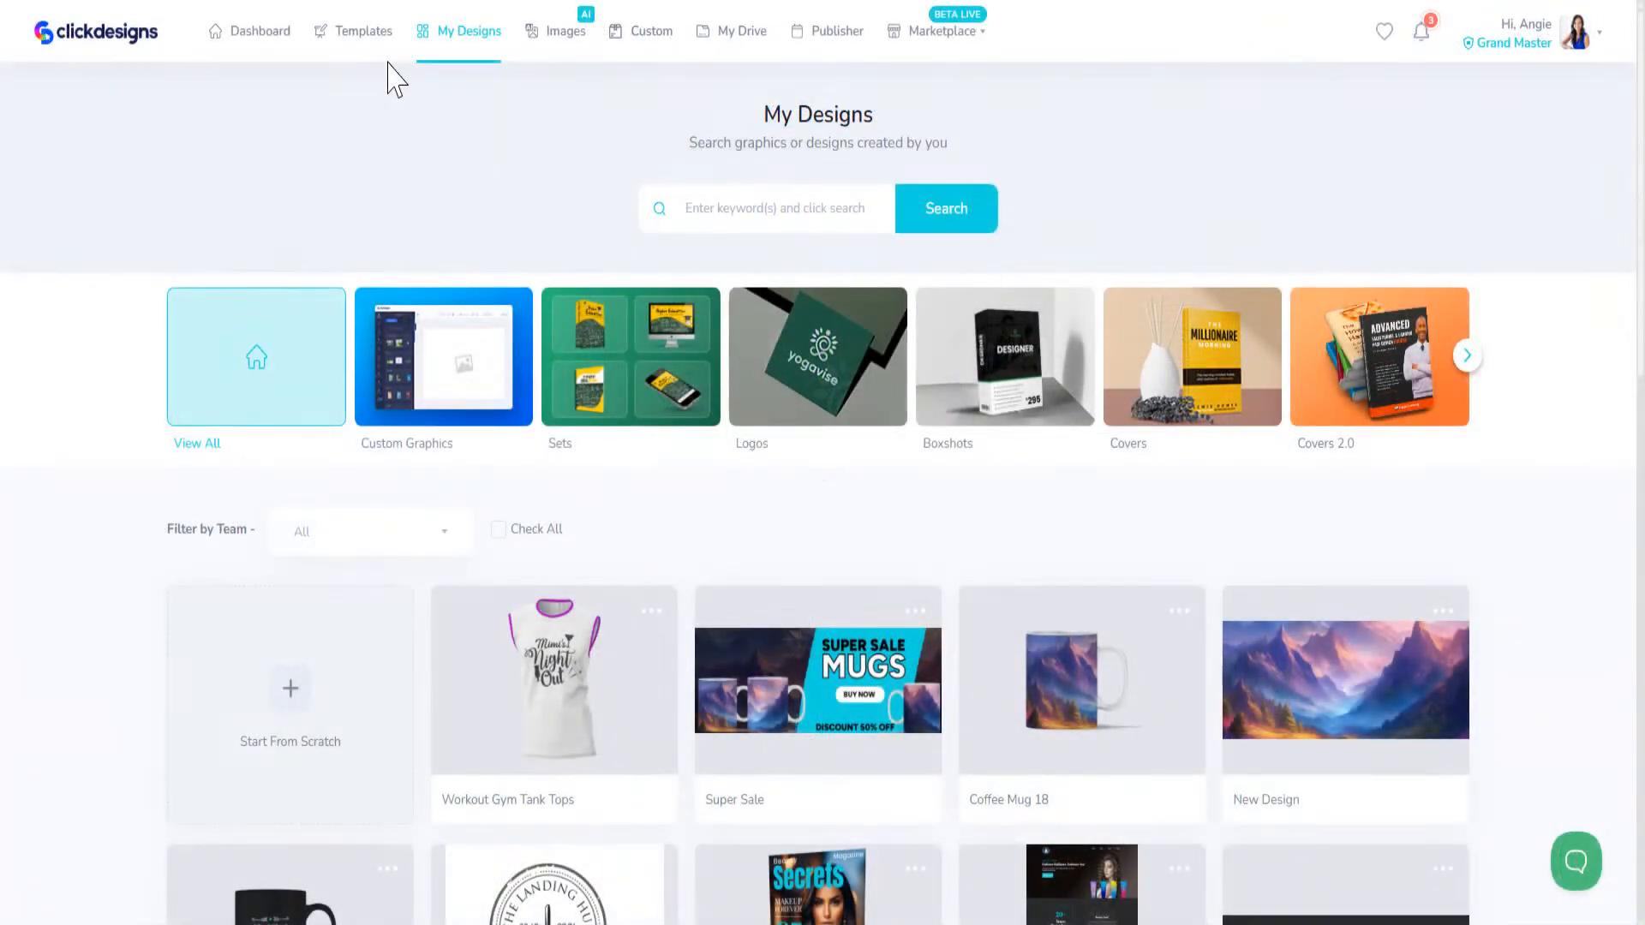
# Step: Open the artwork of the tie-dye Beach Vibes hoodie template, found under Apparels, for editing
pyautogui.click(351, 34)
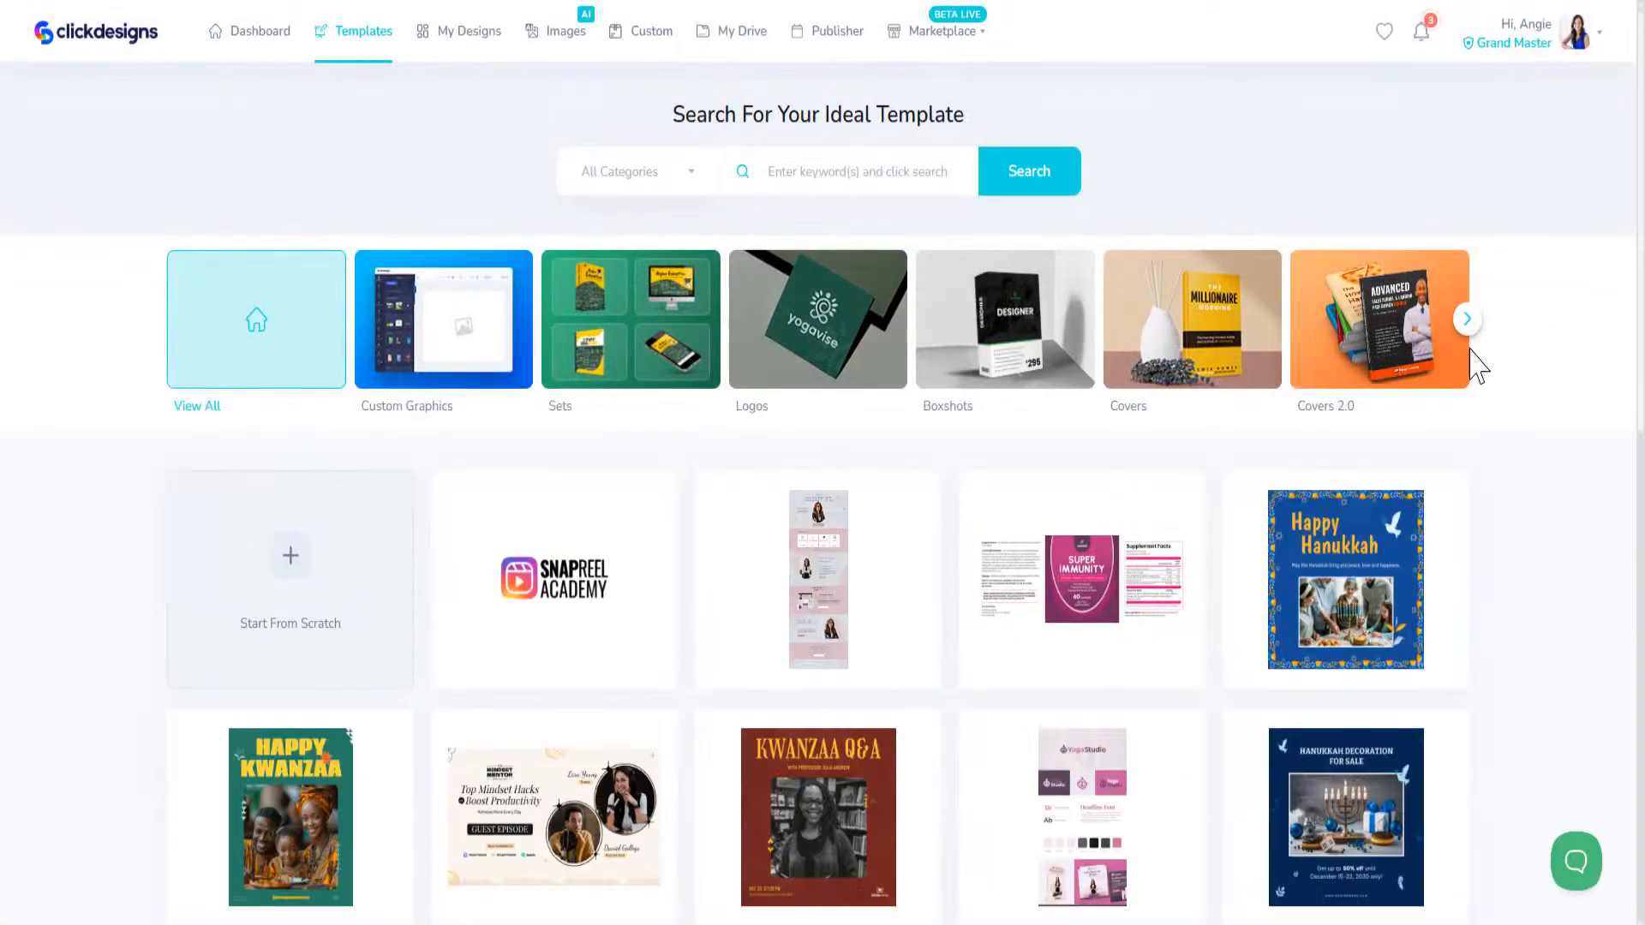
pyautogui.click(1468, 322)
pyautogui.click(1470, 325)
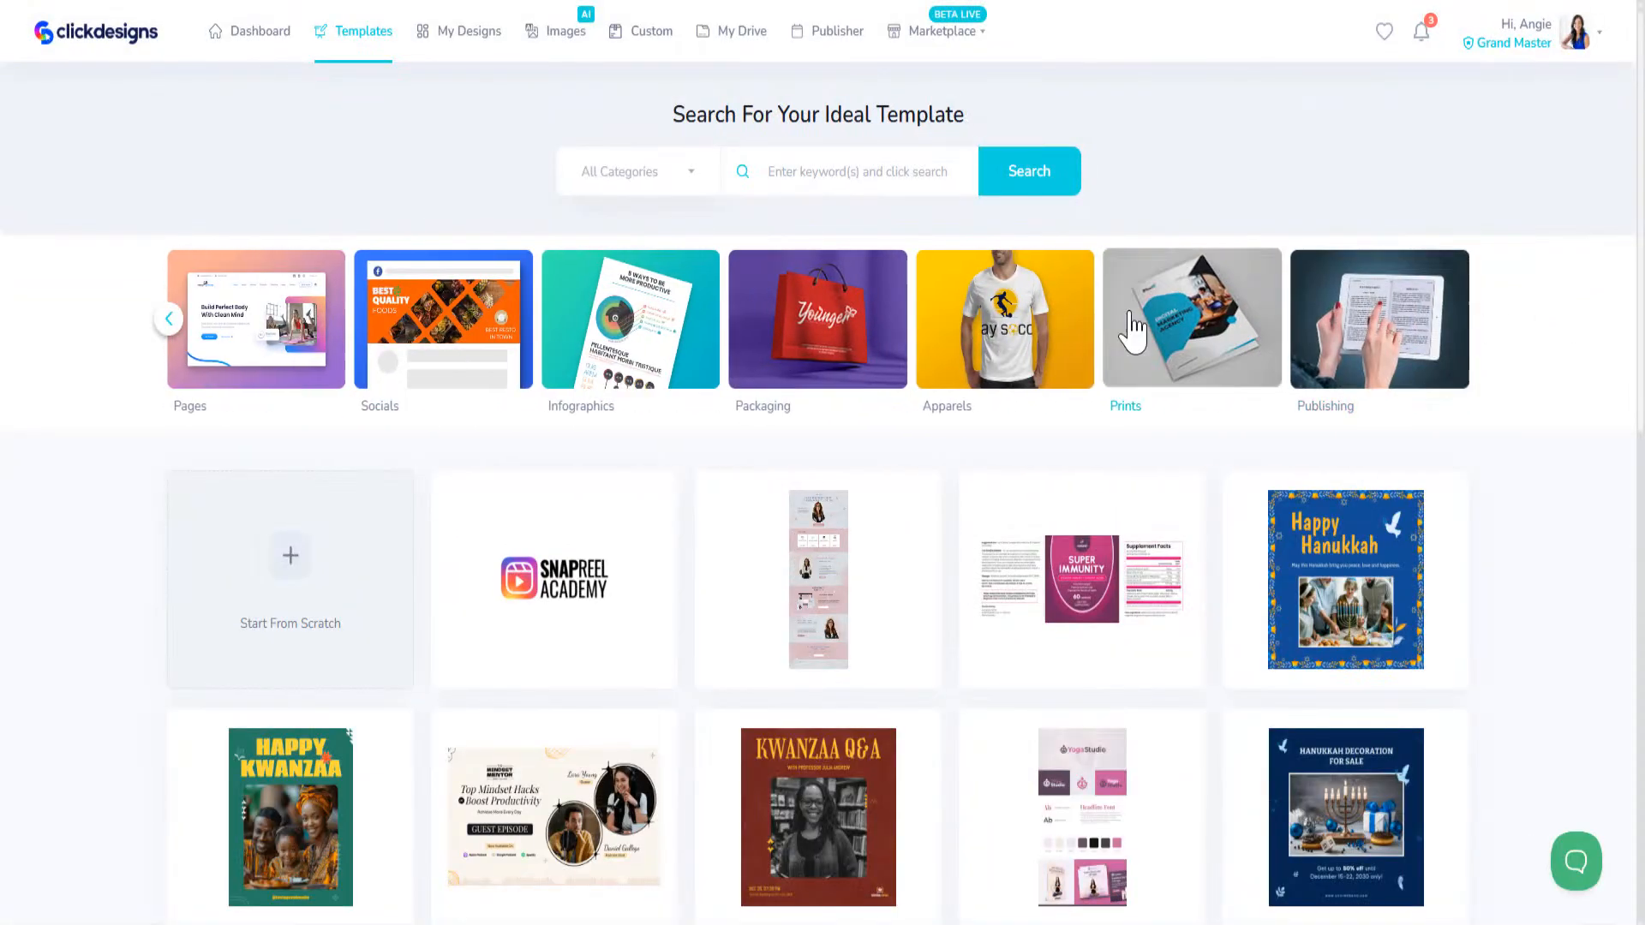
pyautogui.click(1066, 310)
pyautogui.click(823, 490)
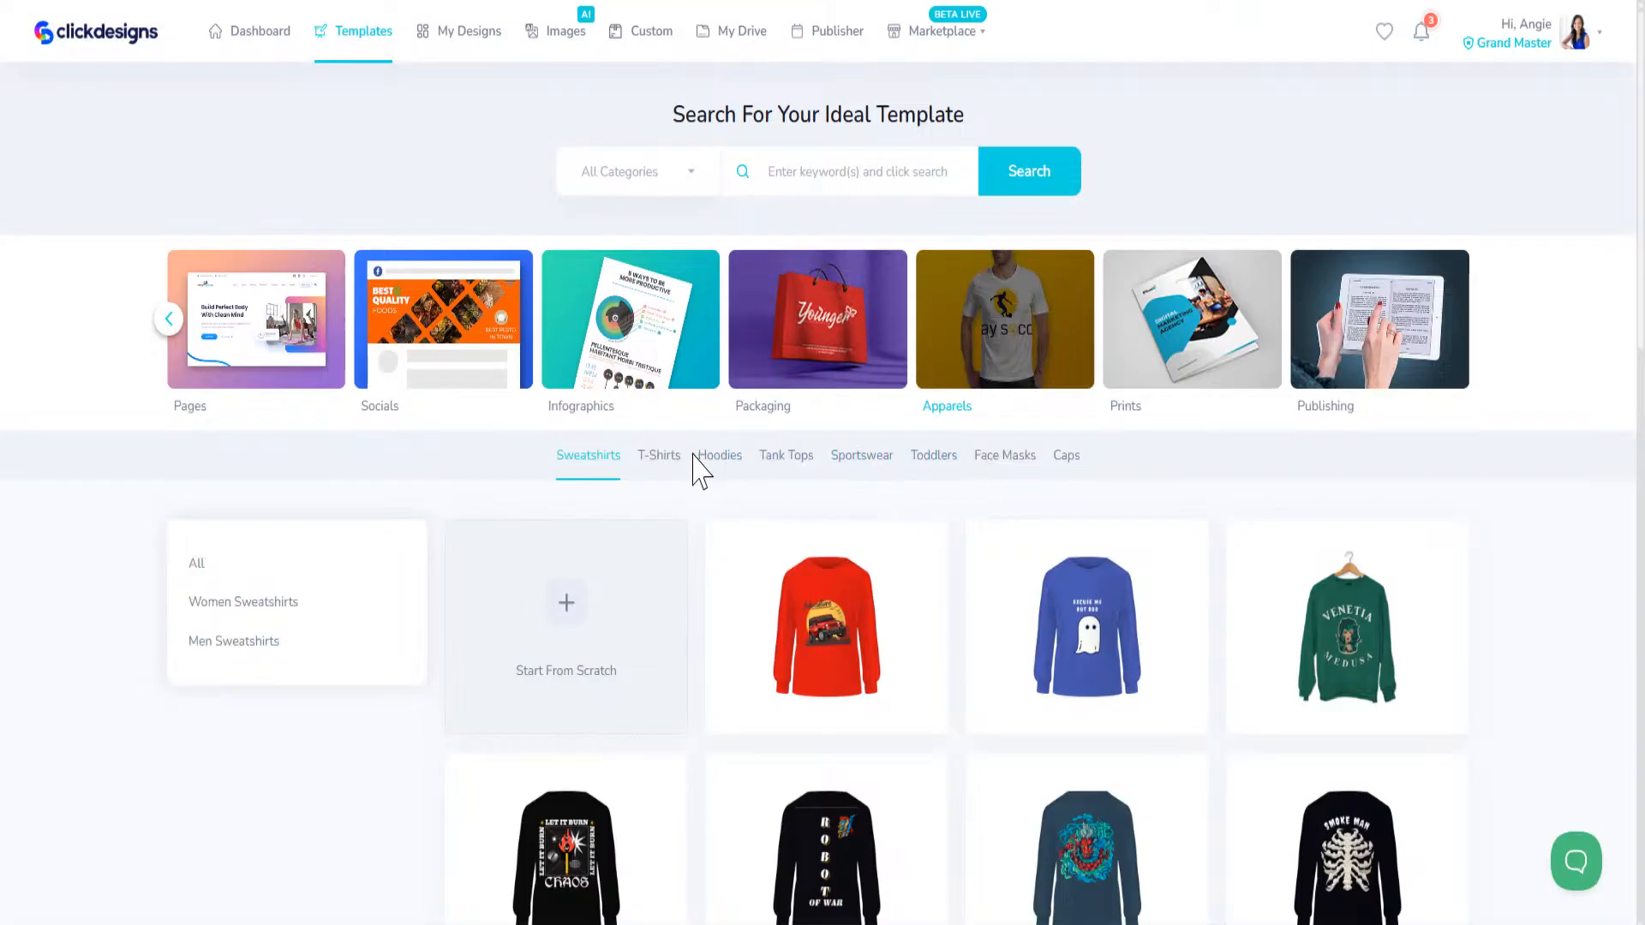
pyautogui.click(711, 473)
pyautogui.scroll(-8, 712, 677)
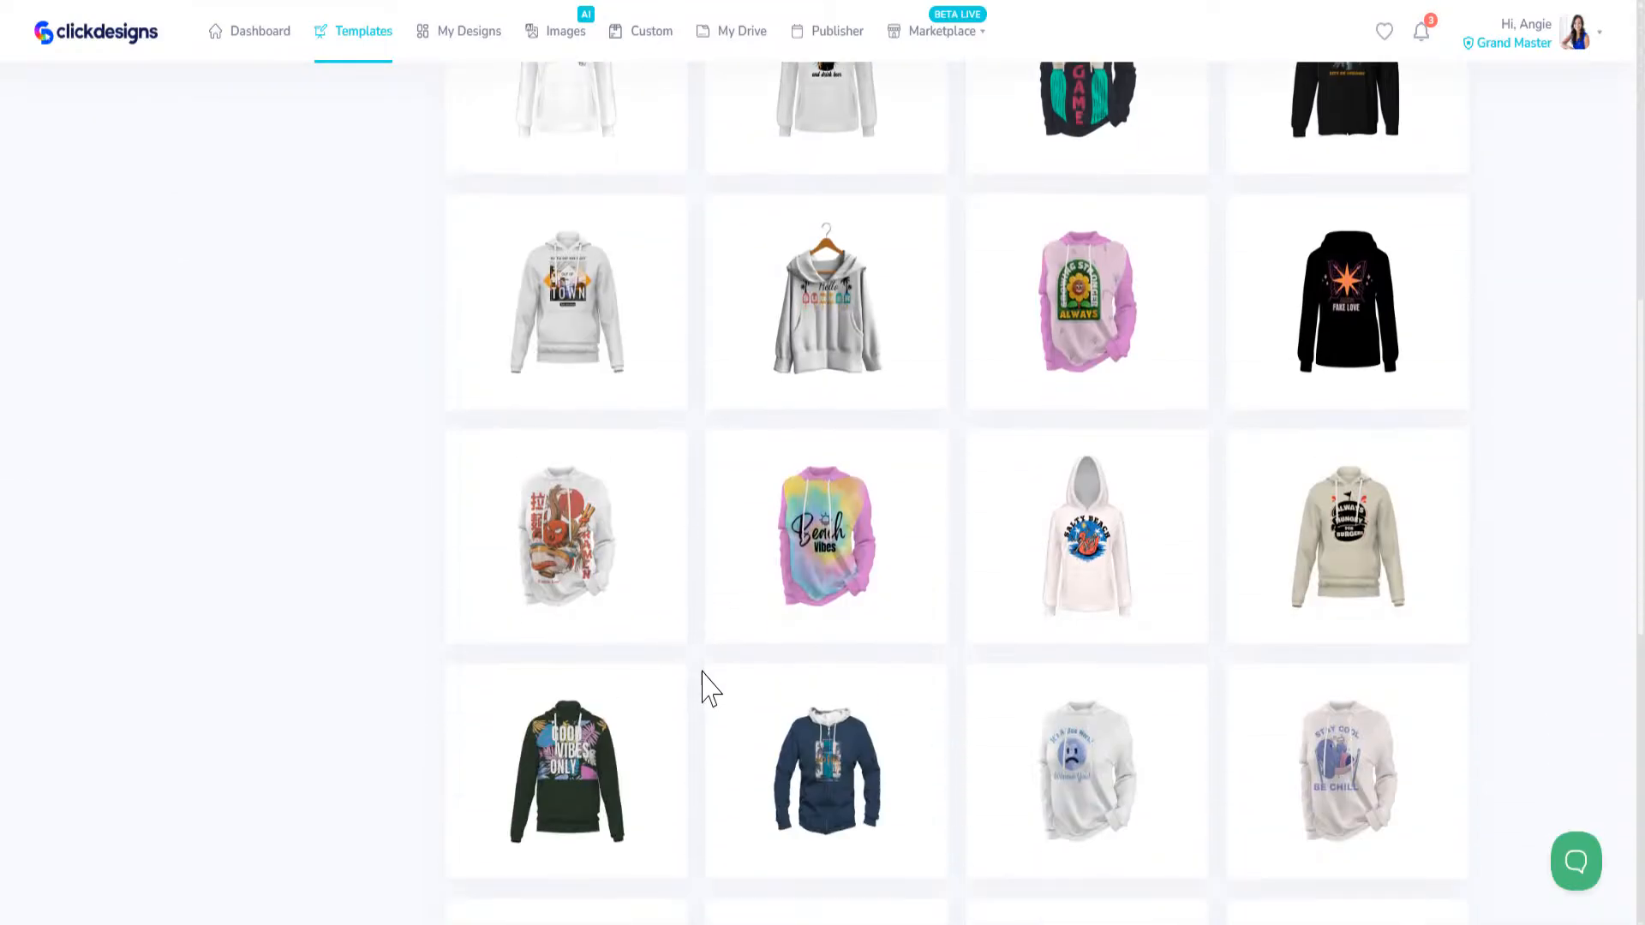
pyautogui.scroll(-3, 710, 686)
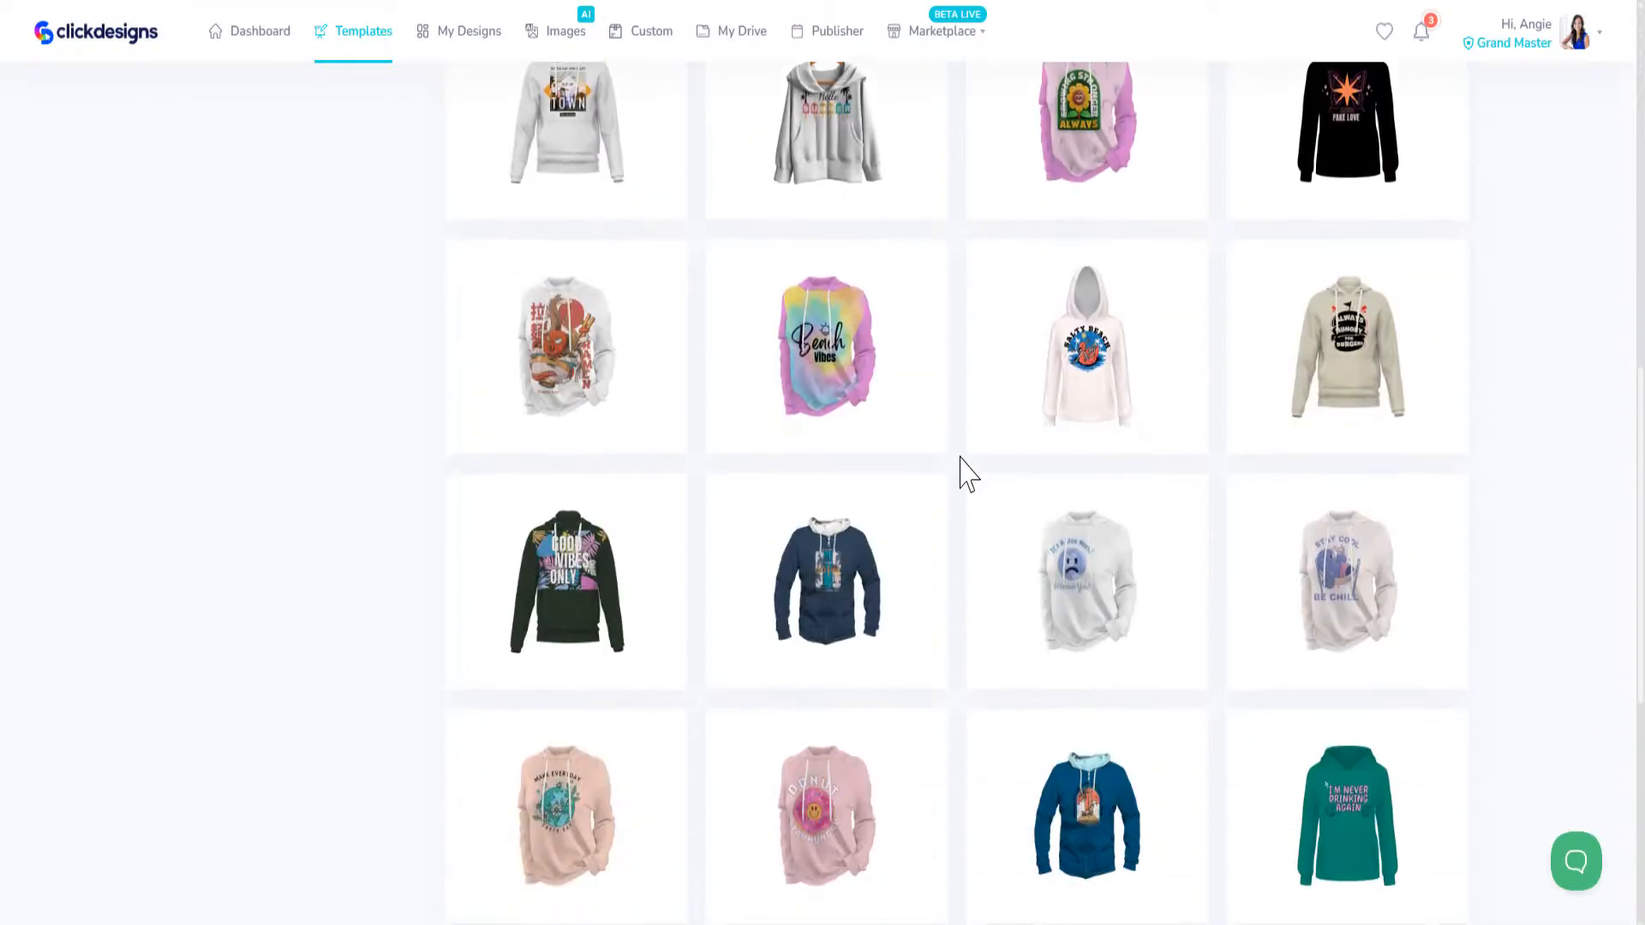
pyautogui.click(923, 424)
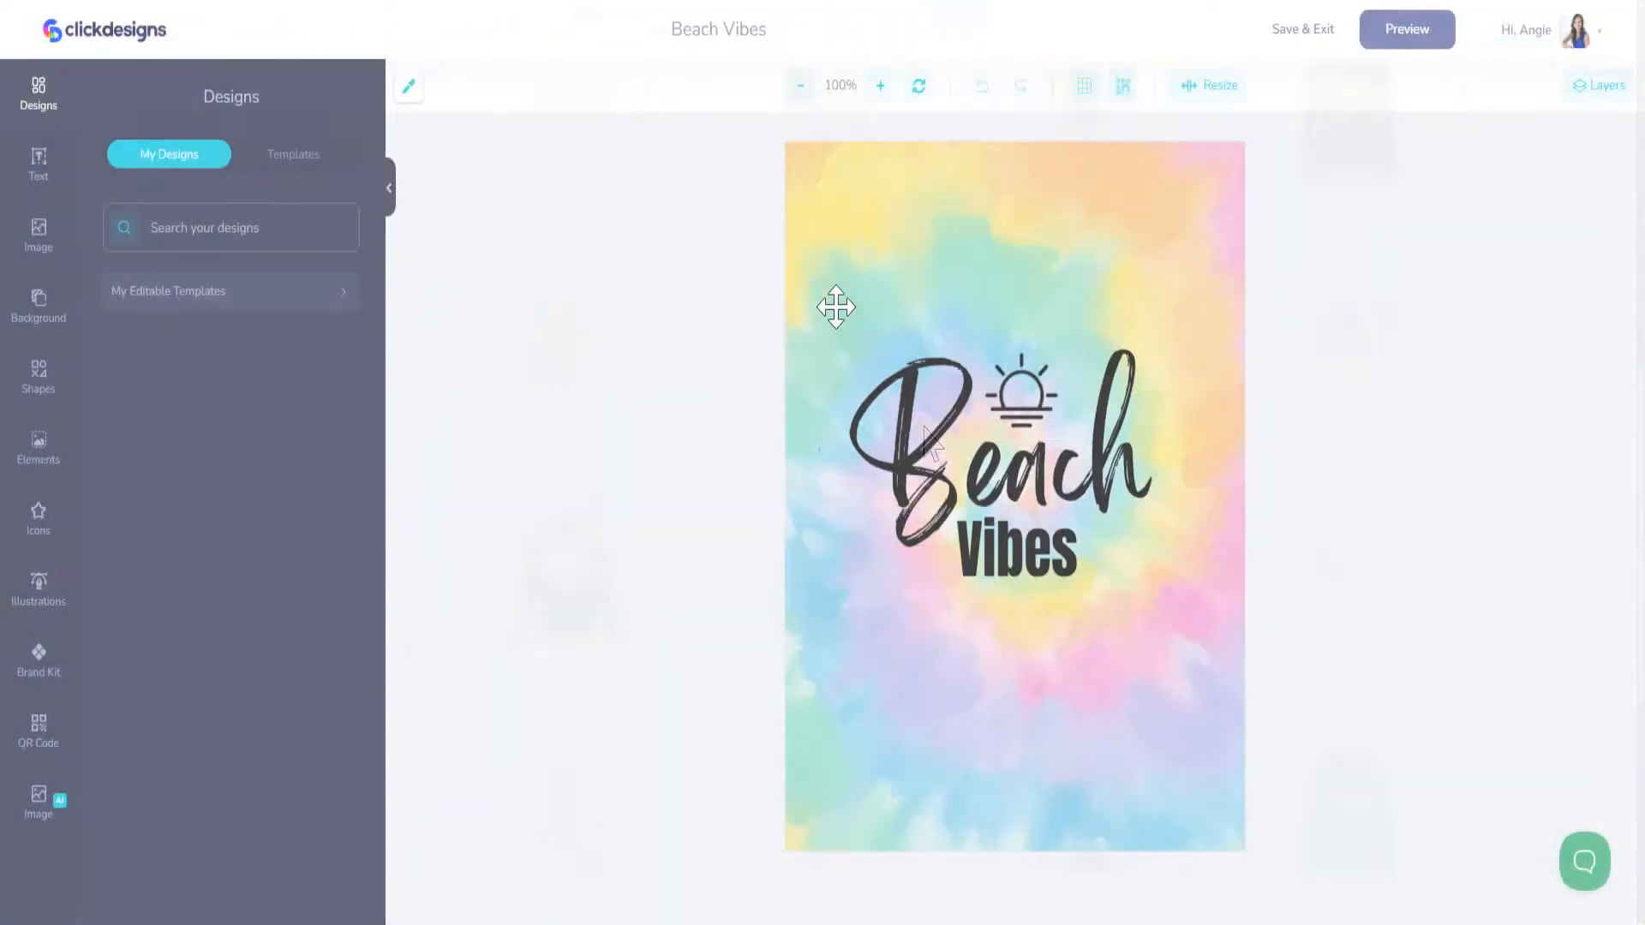
# Step: Delete the Beach text, the sun icon and the Vibes text, keeping the tie-dye background
pyautogui.click(951, 445)
pyautogui.press('Delete')
pyautogui.click(1024, 390)
pyautogui.press('Delete')
pyautogui.click(1024, 549)
pyautogui.press('Delete')
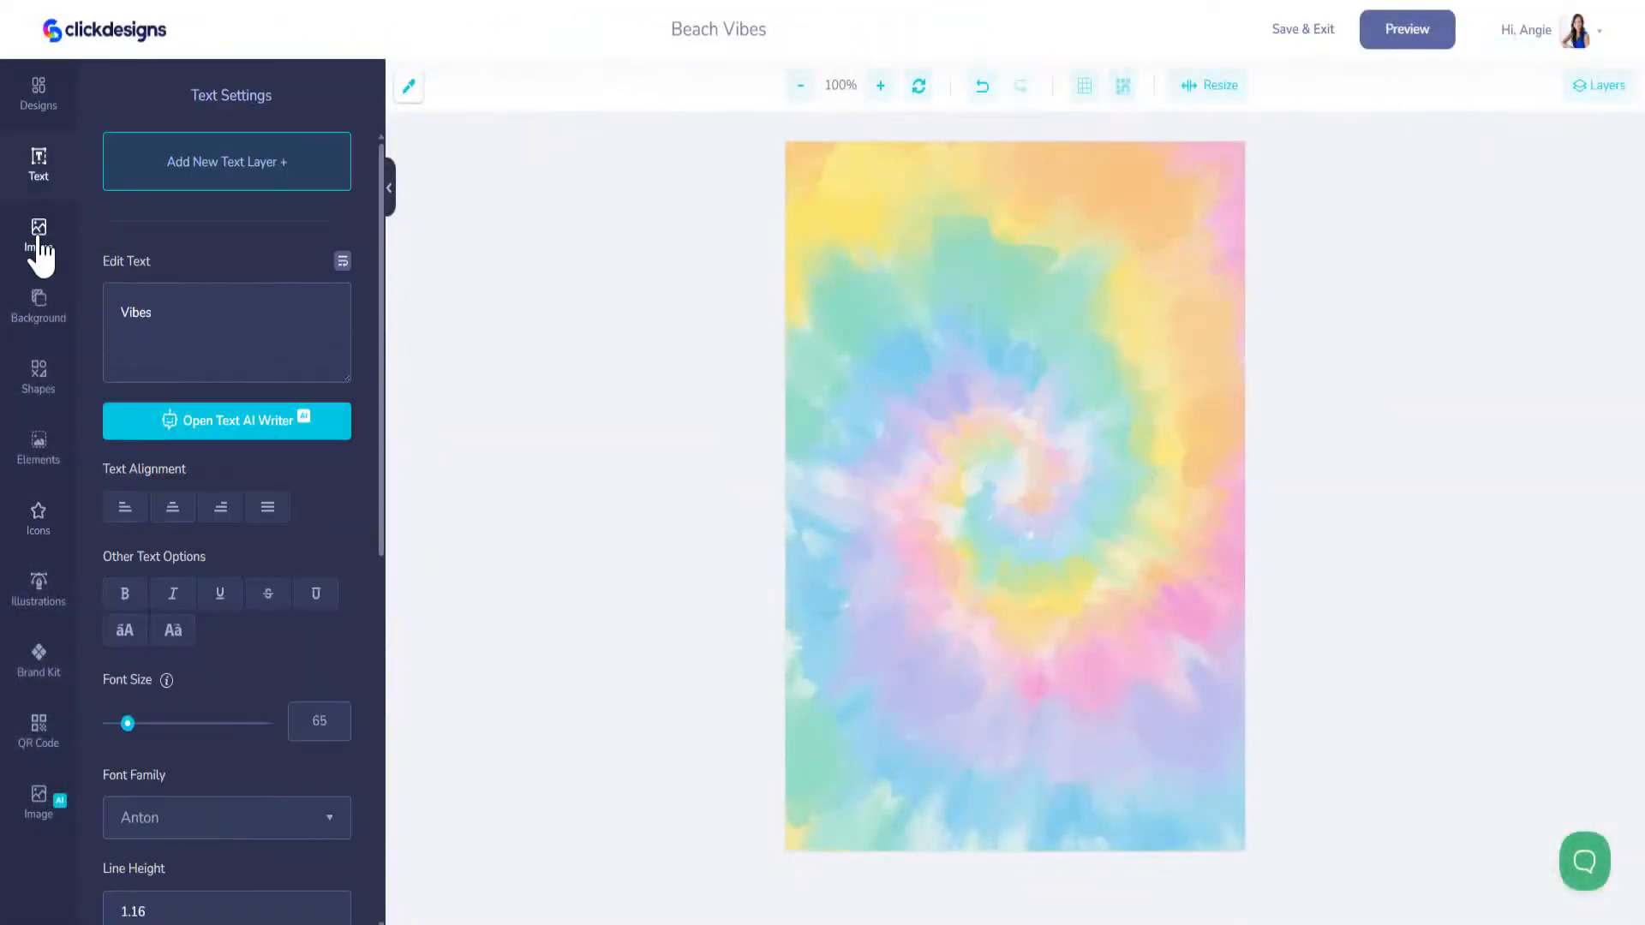
# Step: Try to add the saved Landing Hub badge to the hoodie artwork and remove its white background, then delete the badge
pyautogui.click(39, 235)
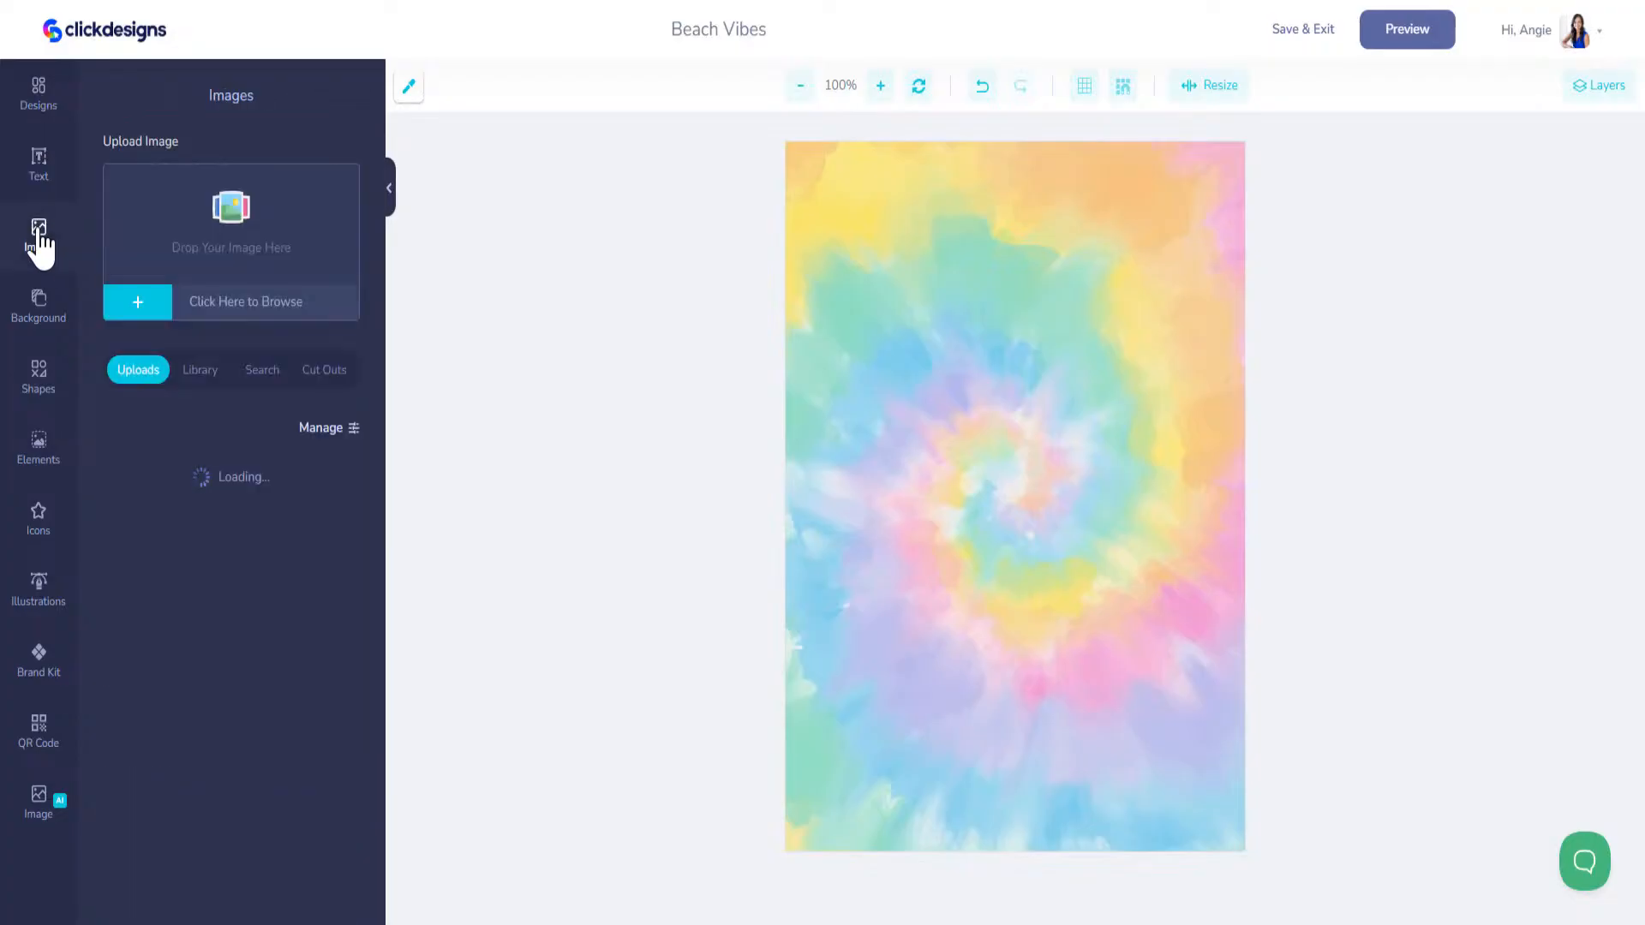
pyautogui.click(38, 92)
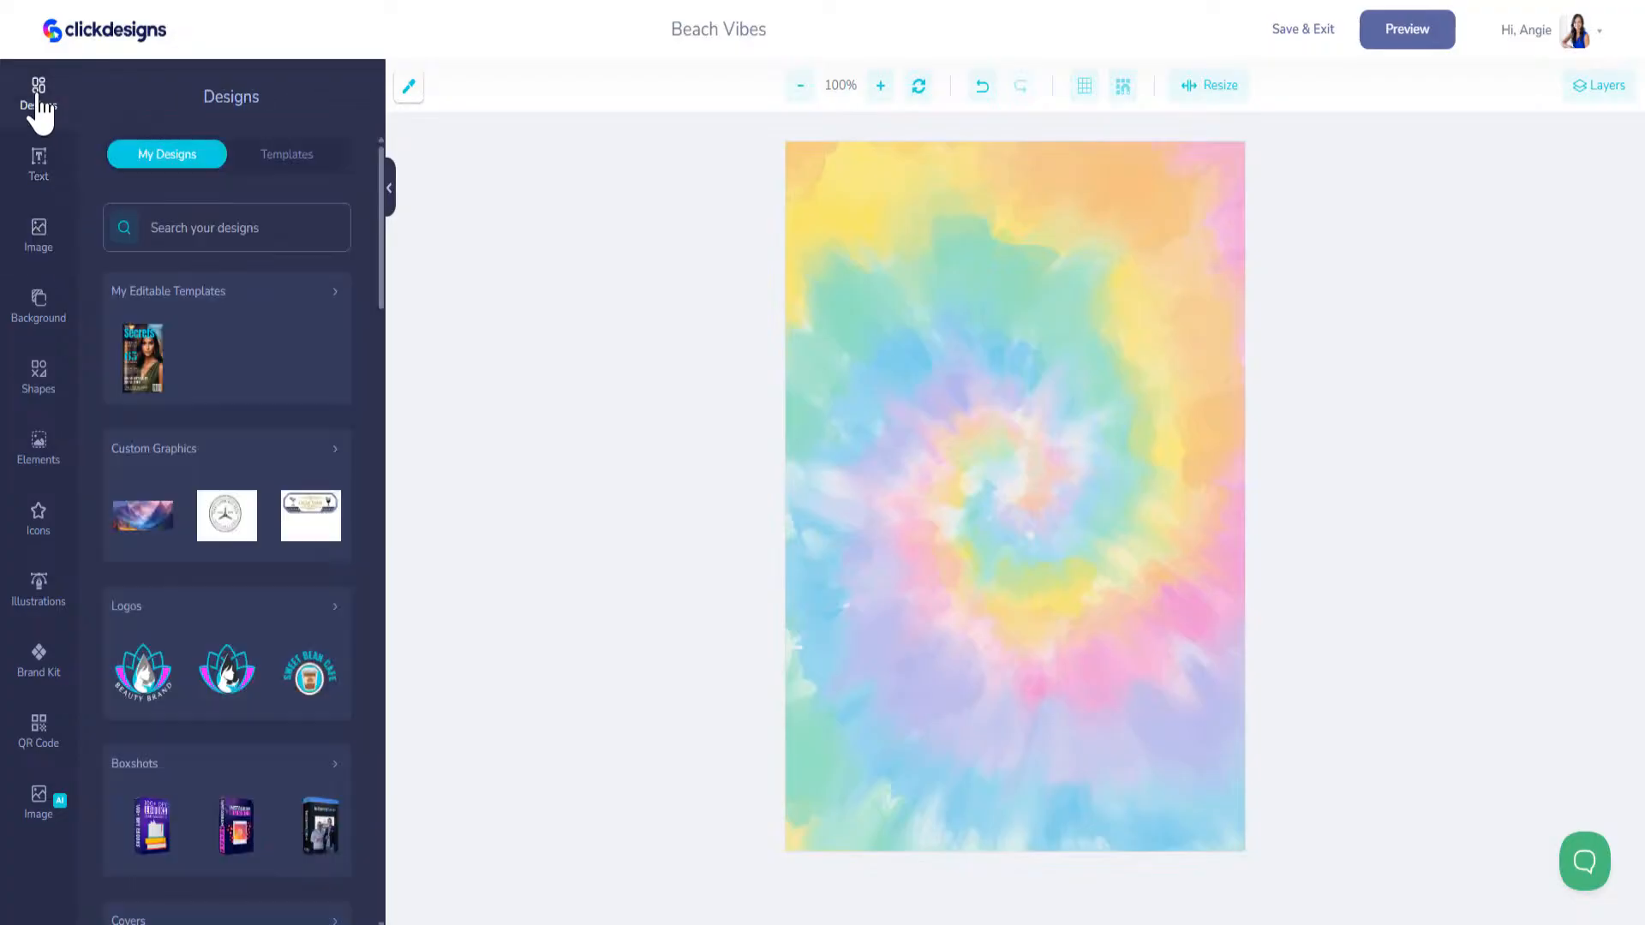
pyautogui.click(228, 534)
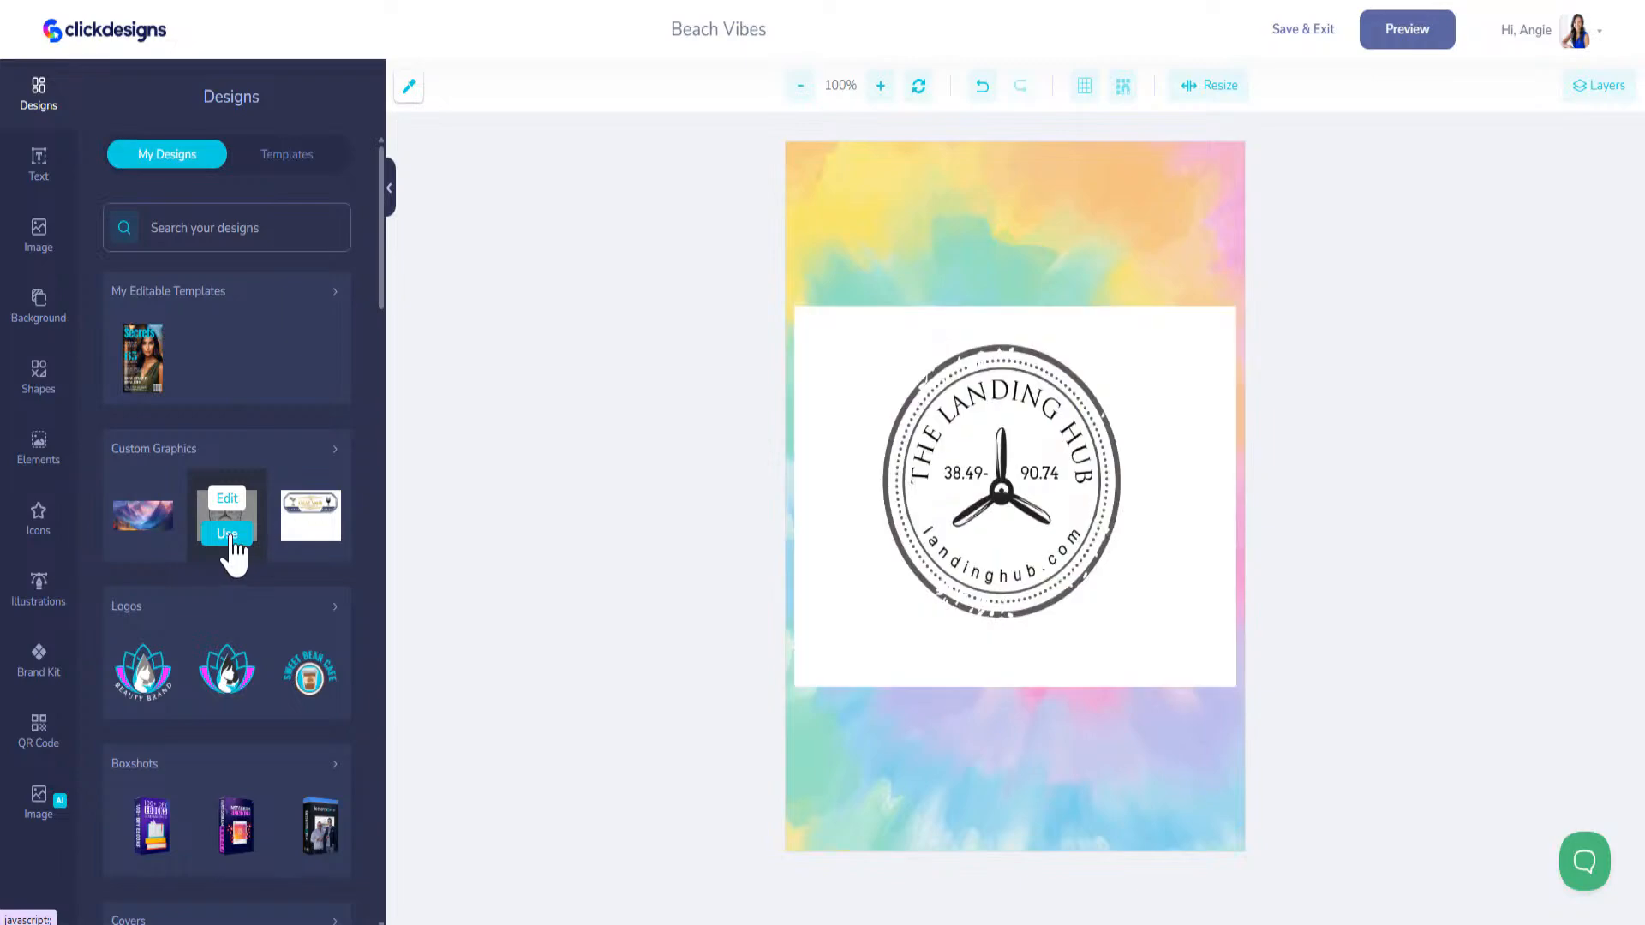
pyautogui.click(495, 101)
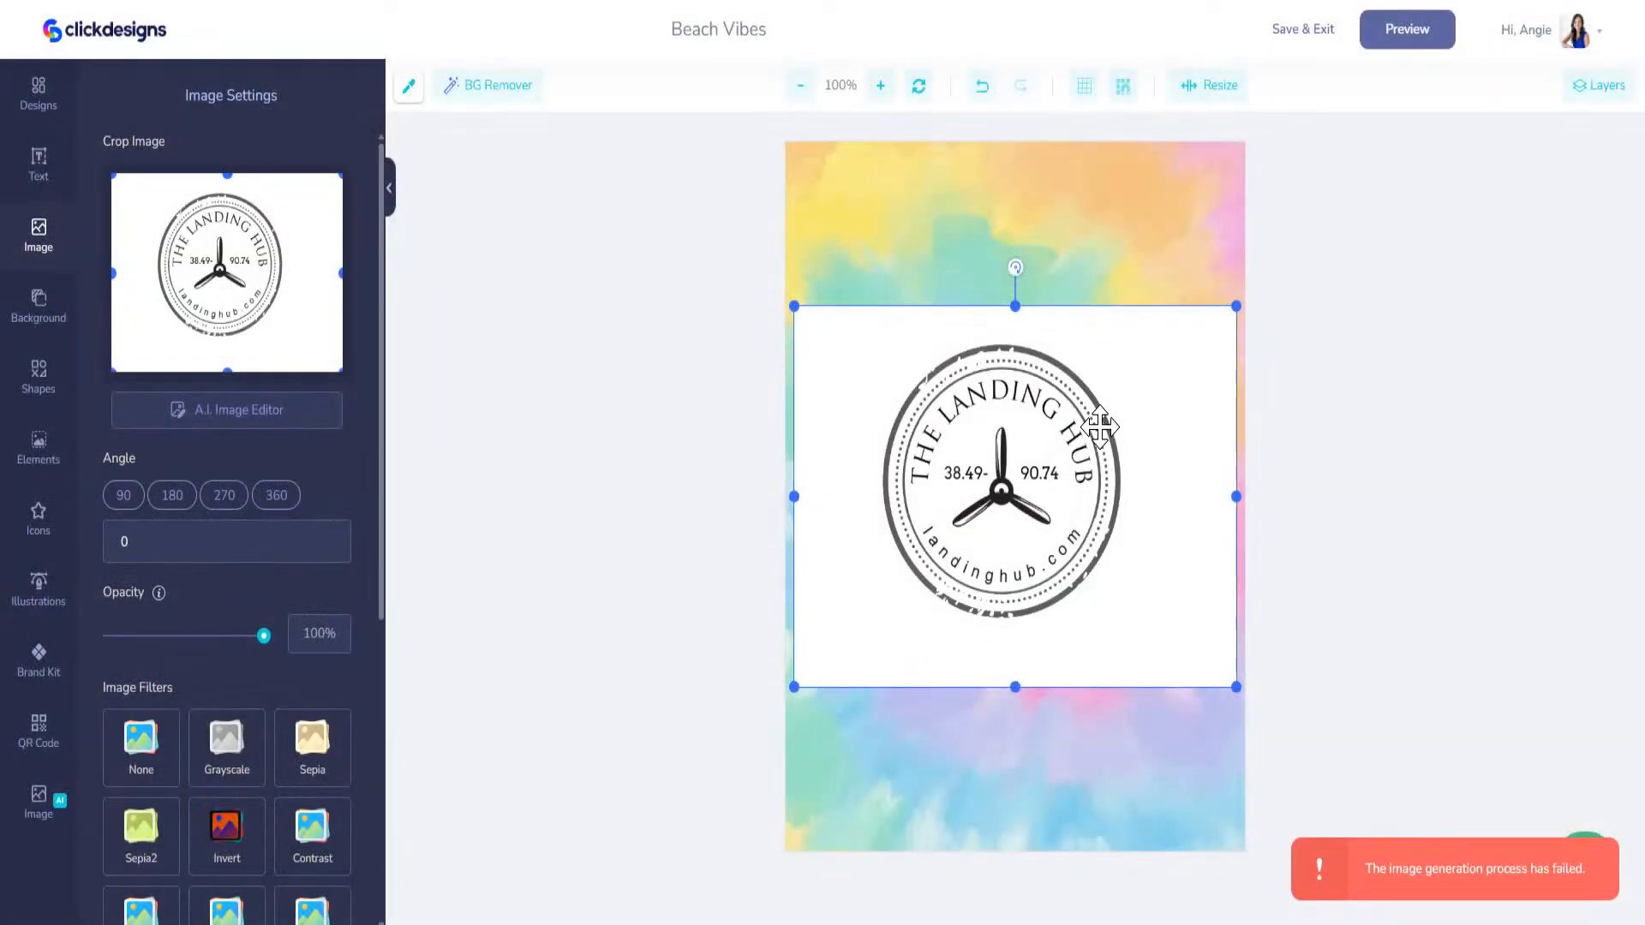
pyautogui.moveTo(1039, 449); pyautogui.dragTo(1042, 376)
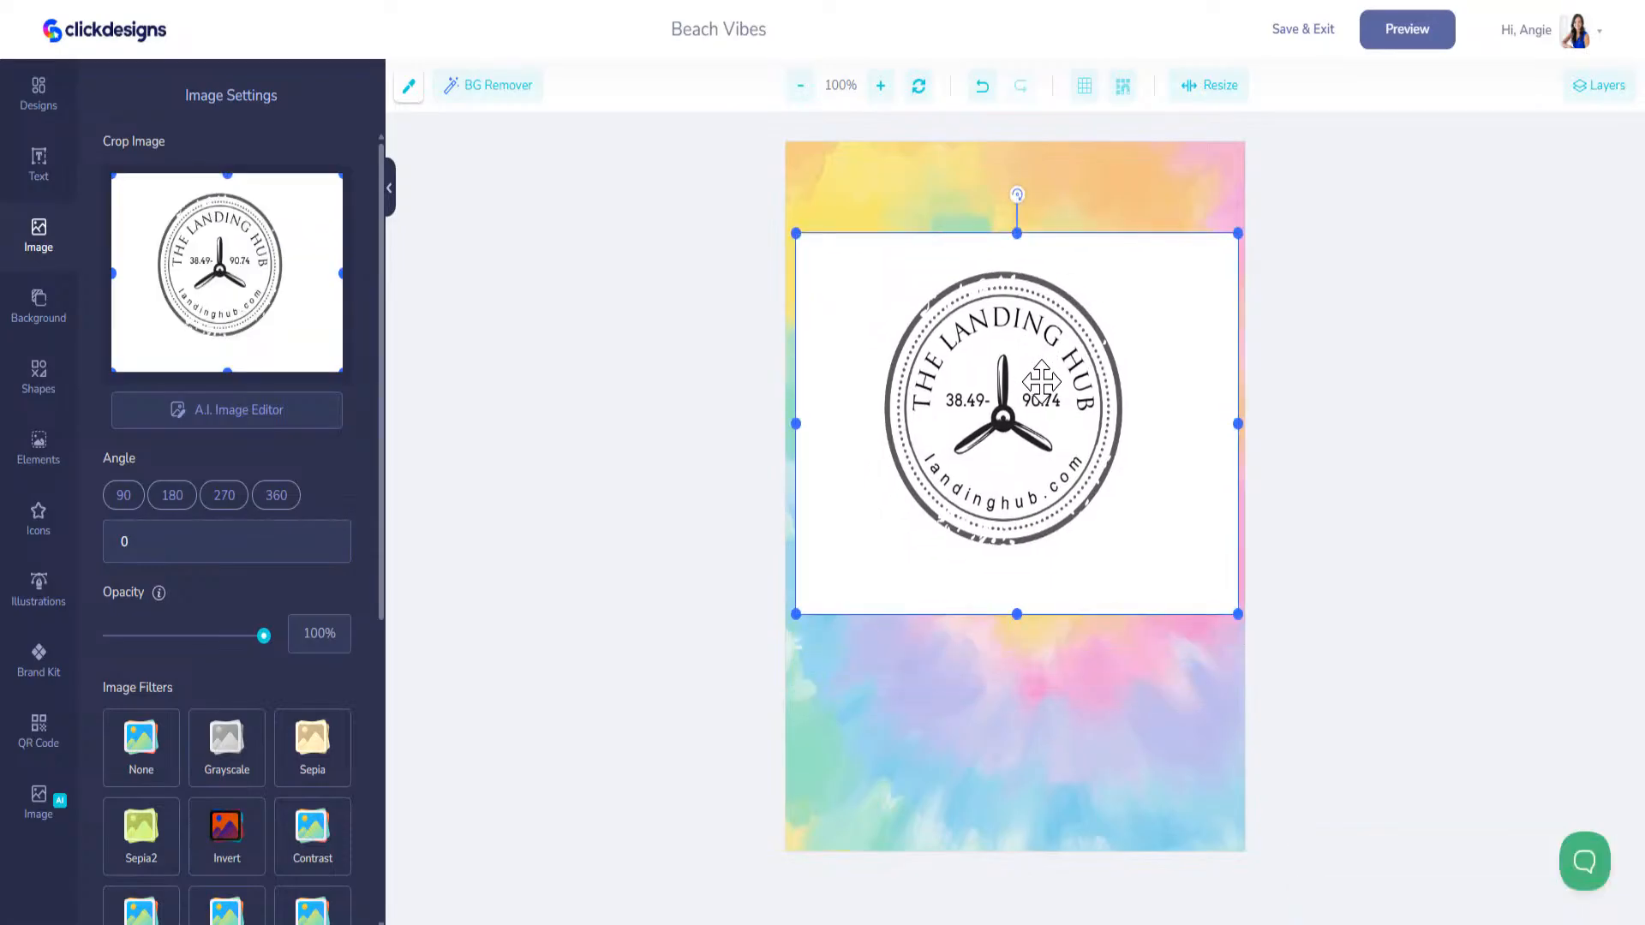
pyautogui.press('Delete')
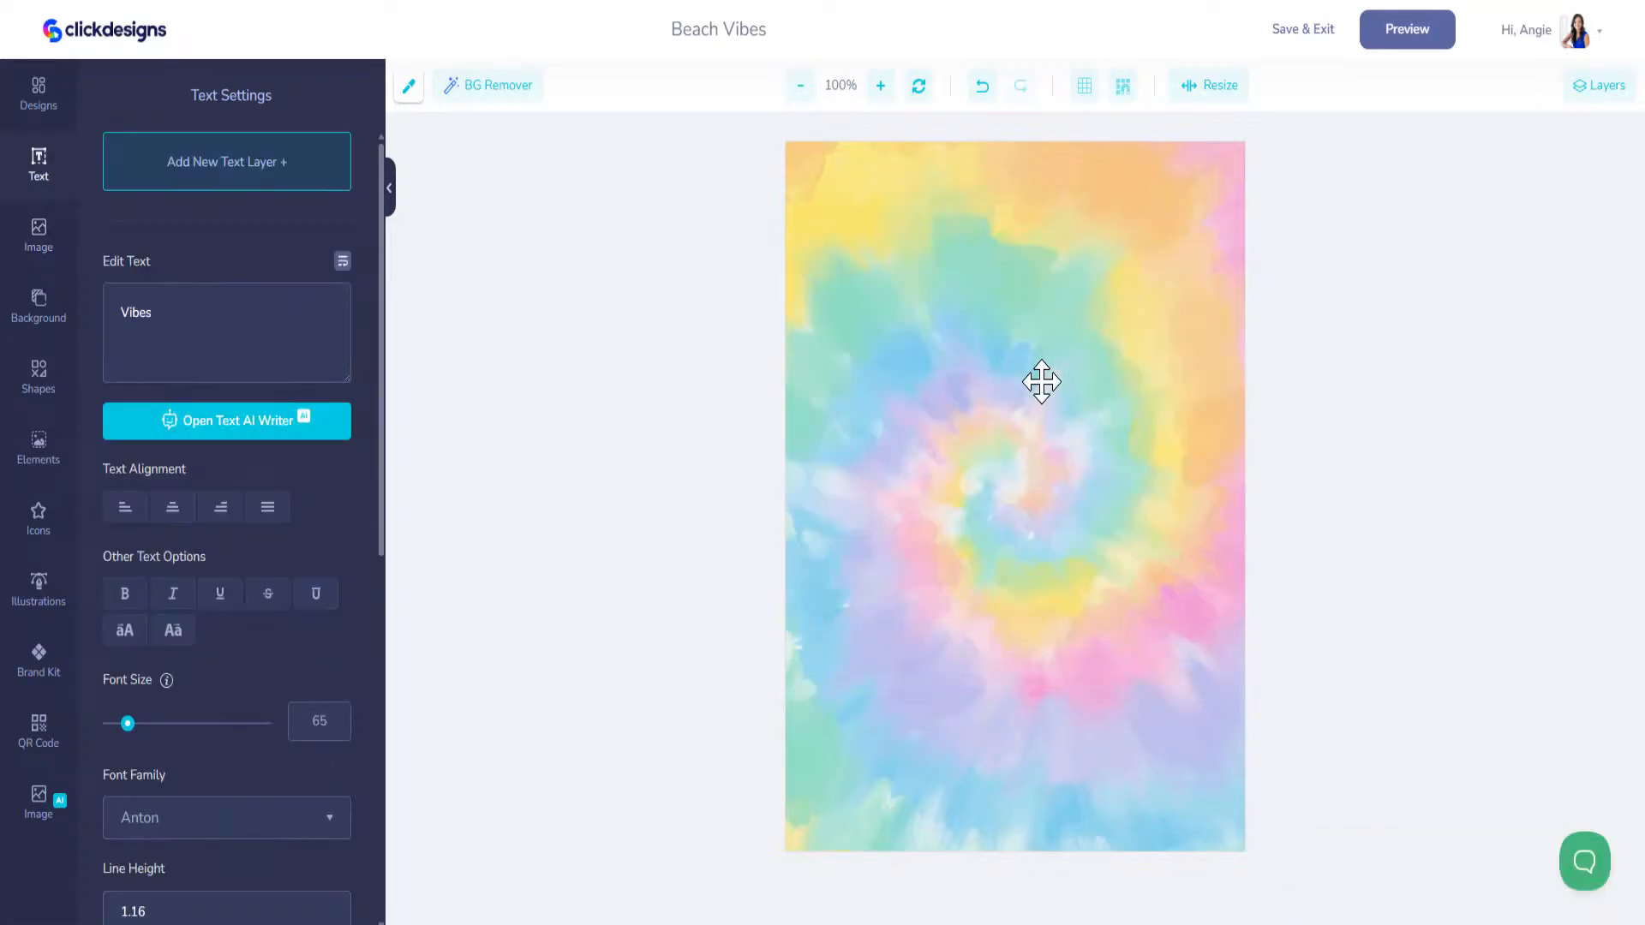
# Step: Insert the saved Landing Hub badge from the full list of custom graphics above the centre of the tie-dye artwork
pyautogui.click(46, 100)
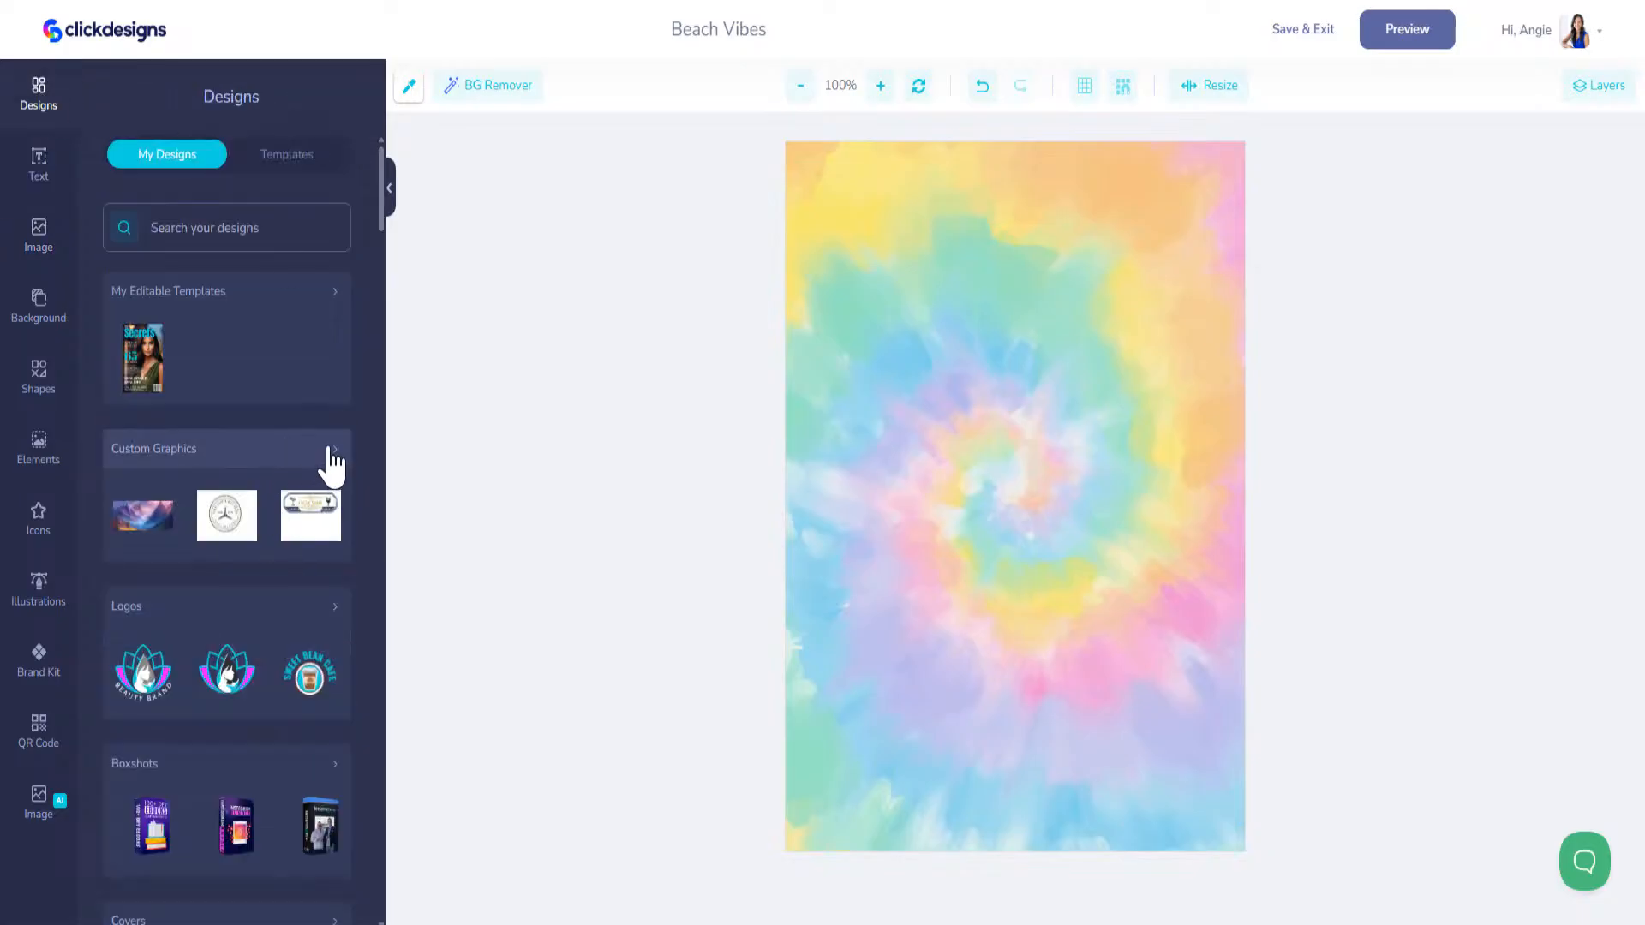
pyautogui.click(331, 465)
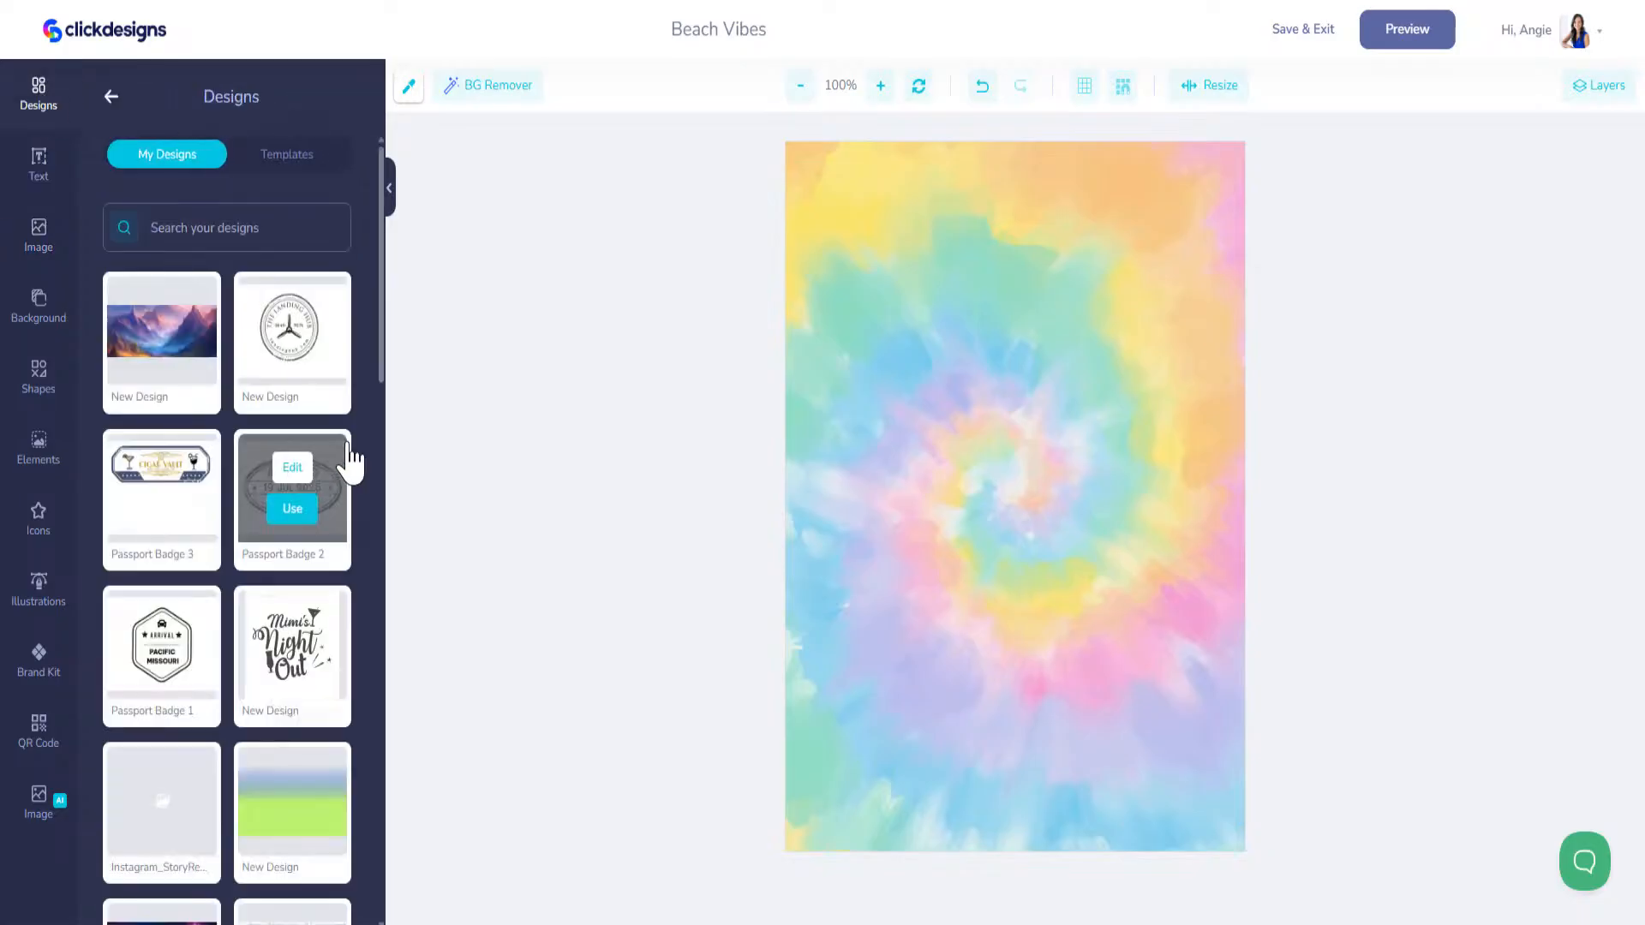
pyautogui.scroll(-1, 286, 631)
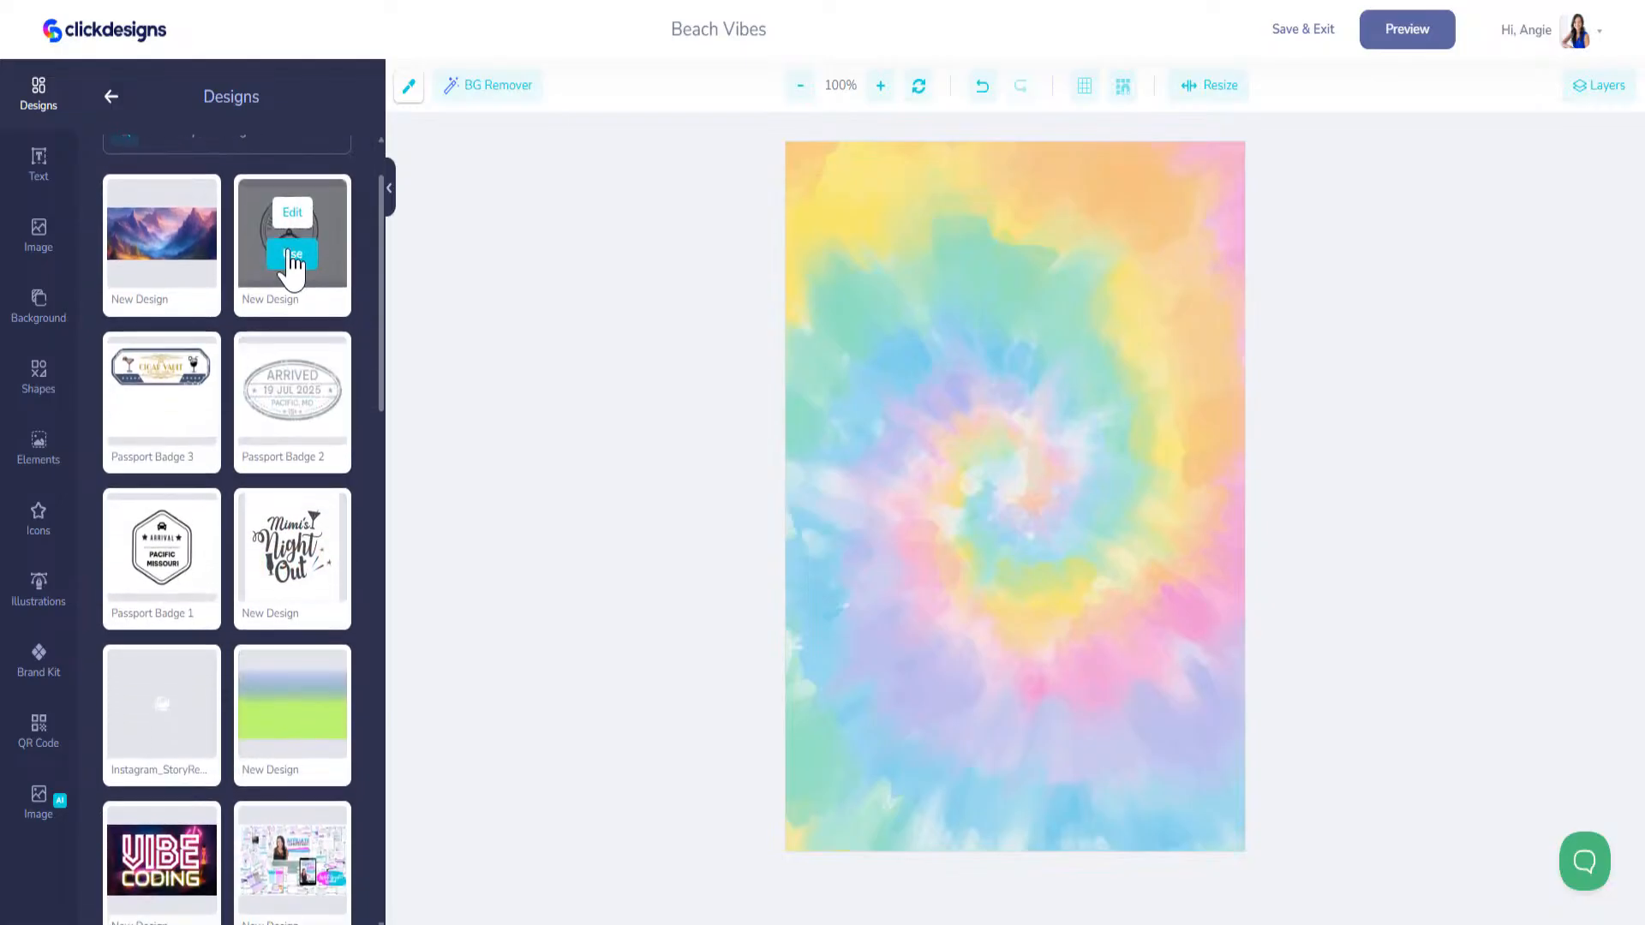
pyautogui.click(293, 254)
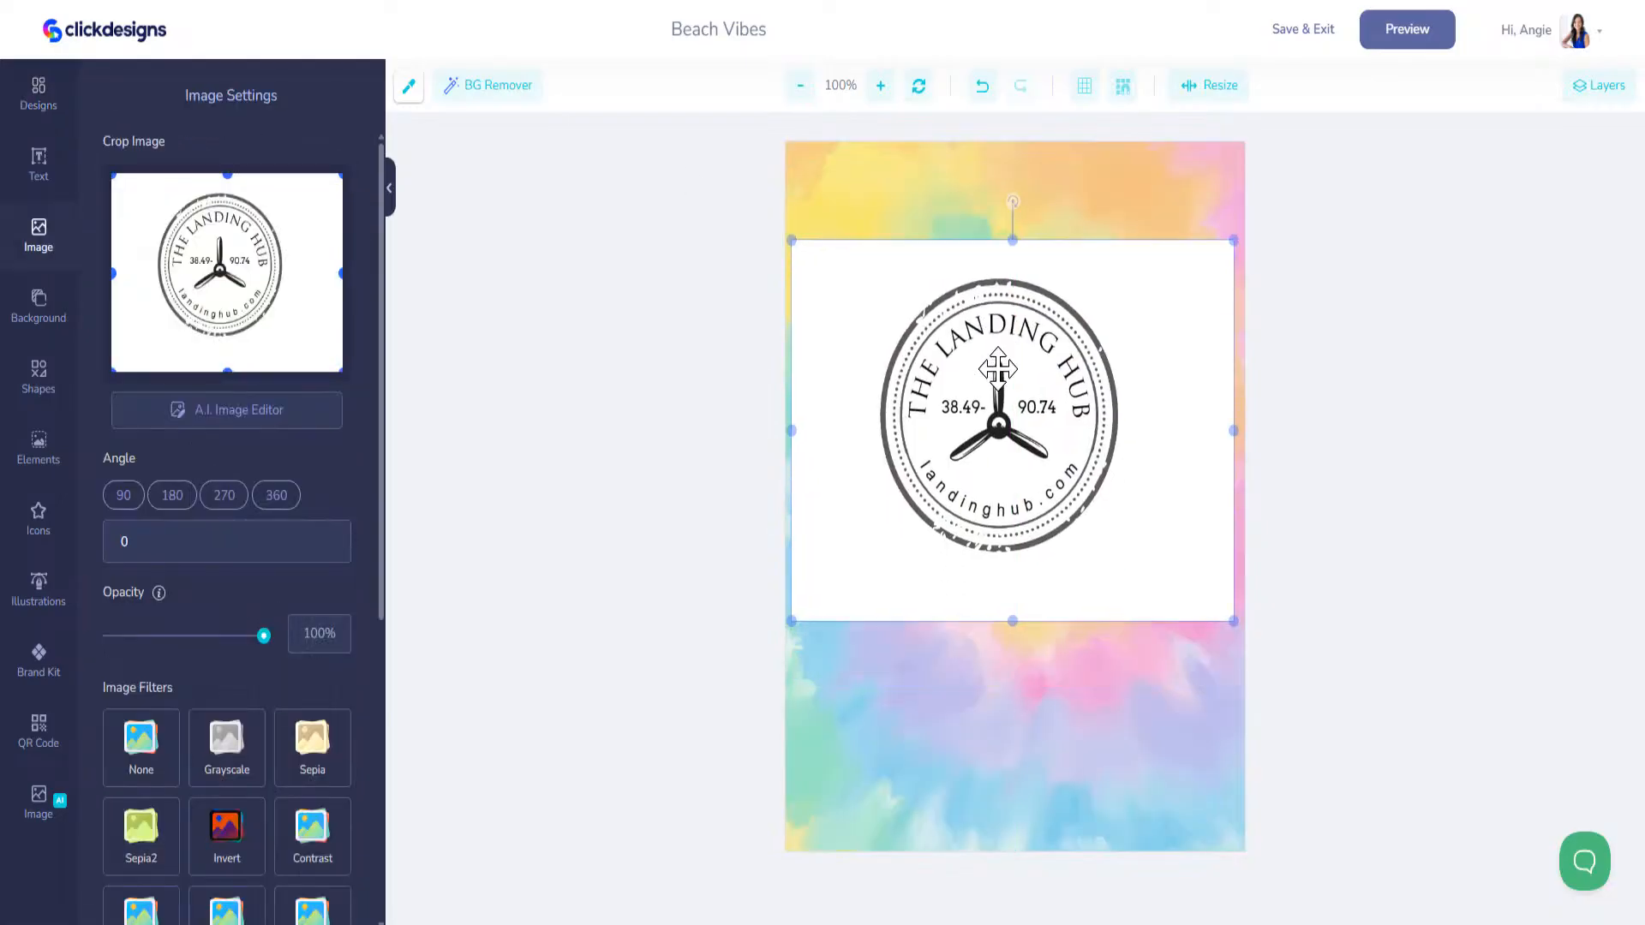
# Step: Remove the Landing Hub badge's white background and enlarge the badge across the tie-dye artwork, previewing it on the hoodie
pyautogui.click(476, 87)
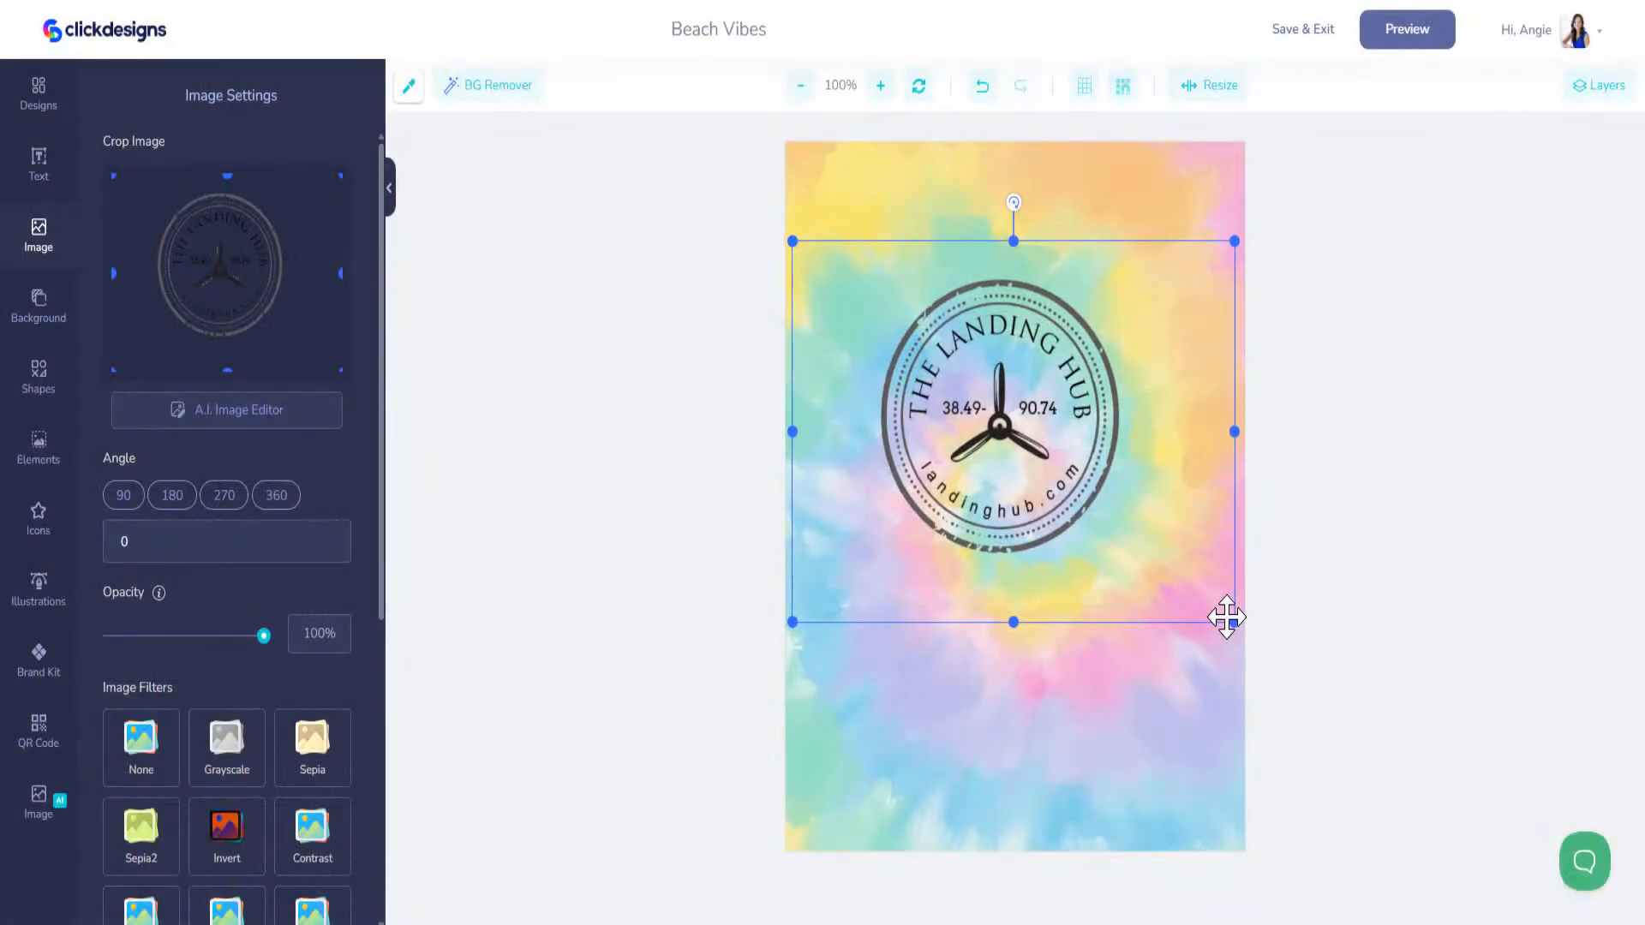
pyautogui.moveTo(1237, 628); pyautogui.dragTo(1399, 746)
pyautogui.moveTo(1100, 574); pyautogui.dragTo(1014, 525)
pyautogui.click(1363, 56)
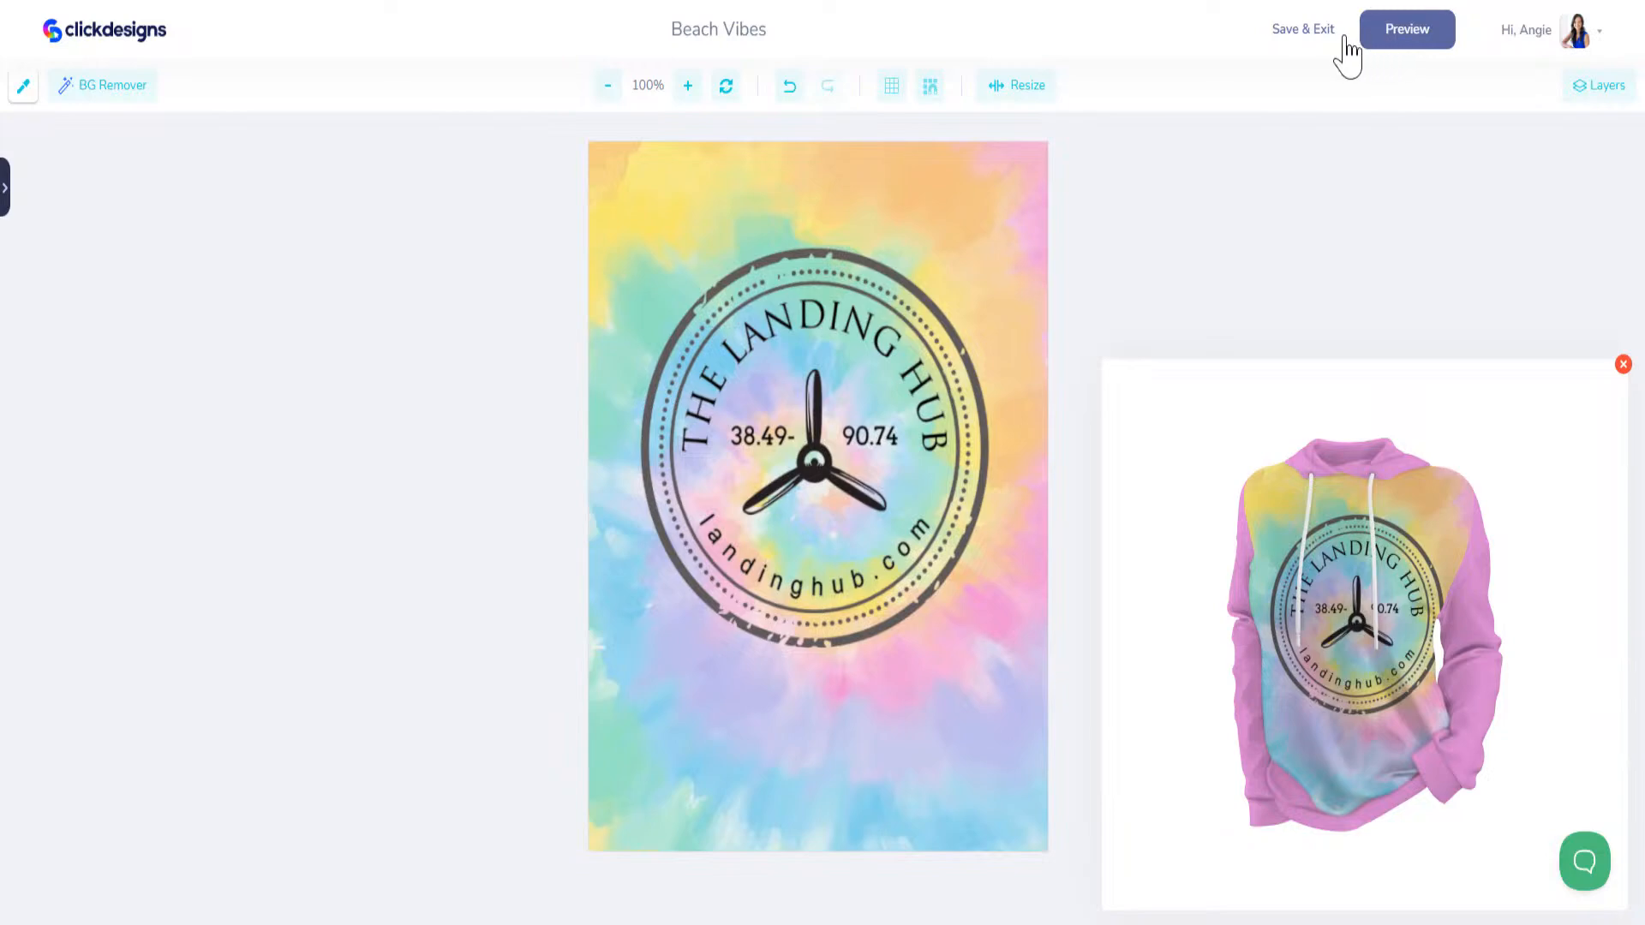
# Step: Shrink the Landing Hub badge and recentre it above the middle of the tie-dye artwork, checking the hoodie preview
pyautogui.click(861, 531)
pyautogui.moveTo(848, 570); pyautogui.dragTo(977, 552)
pyautogui.moveTo(683, 720); pyautogui.dragTo(820, 624)
pyautogui.moveTo(931, 435); pyautogui.dragTo(755, 484)
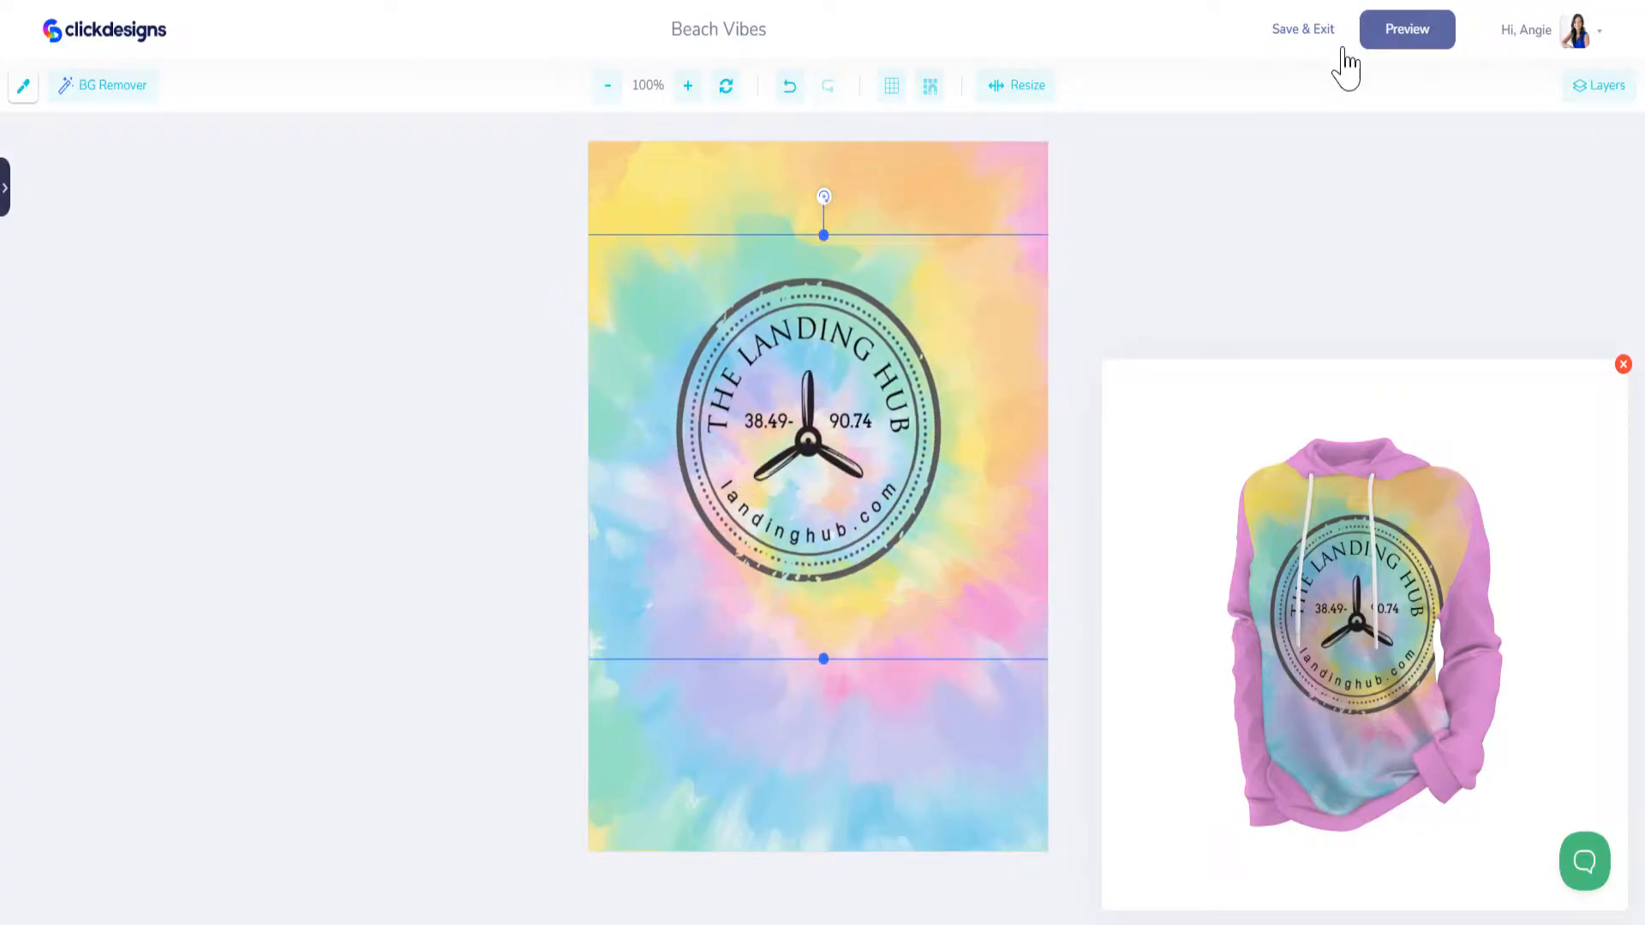
pyautogui.click(1394, 47)
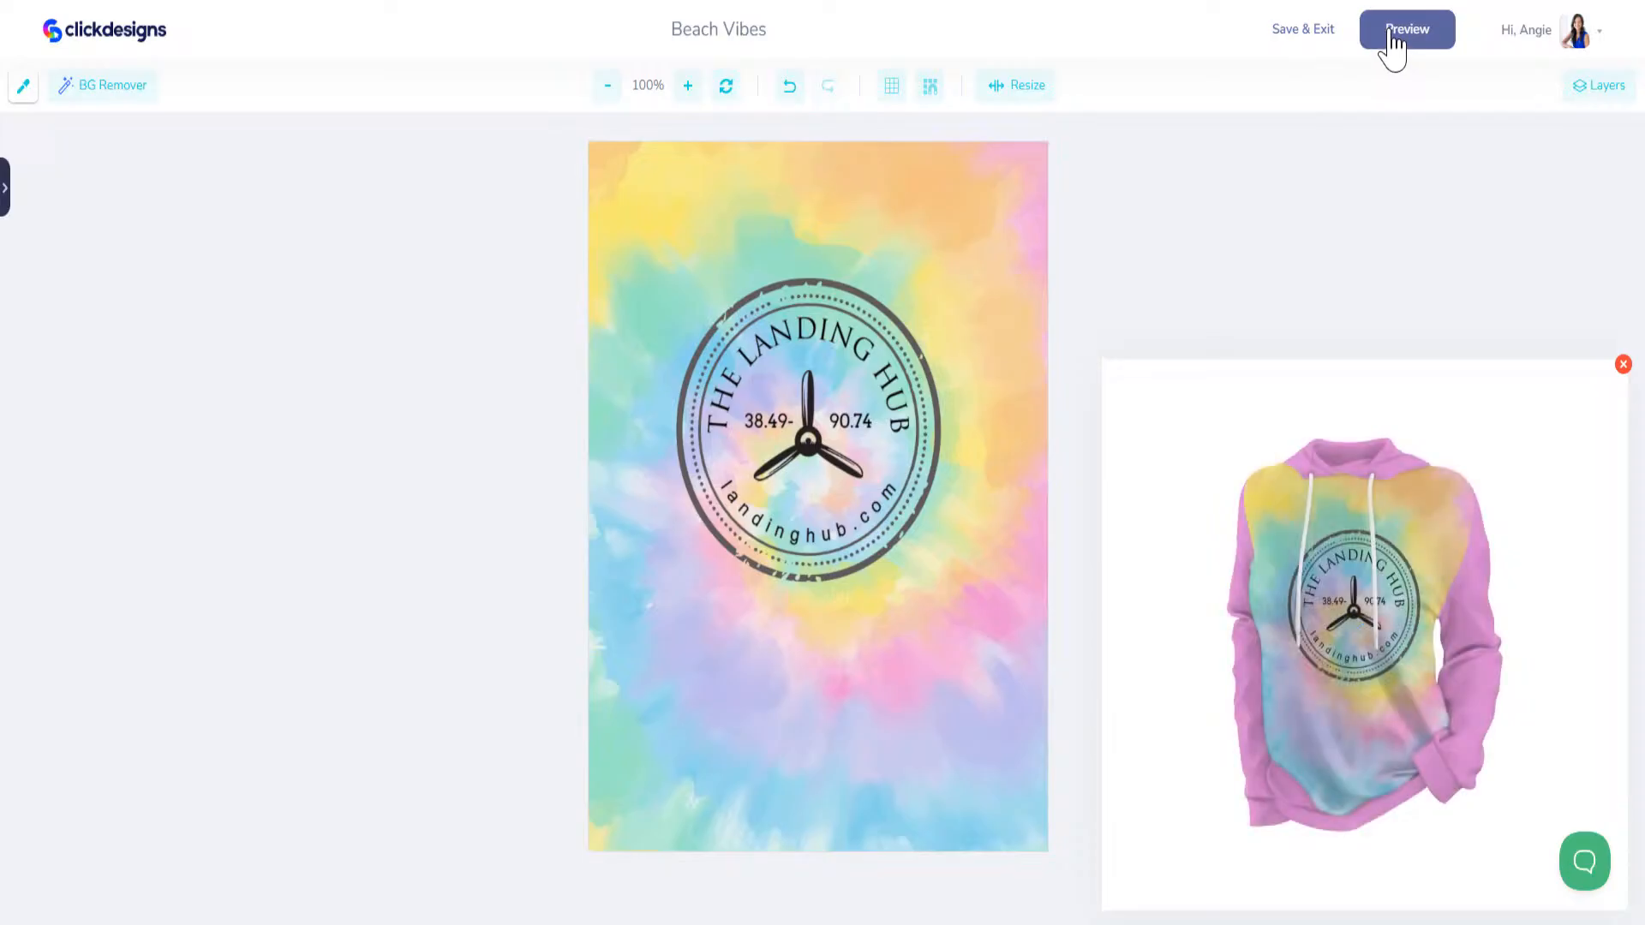
pyautogui.moveTo(828, 488); pyautogui.dragTo(819, 462)
# Step: Save the badge artwork to the hoodie, save the Beach Vibes mockup and exit to the saved designs
pyautogui.click(1341, 44)
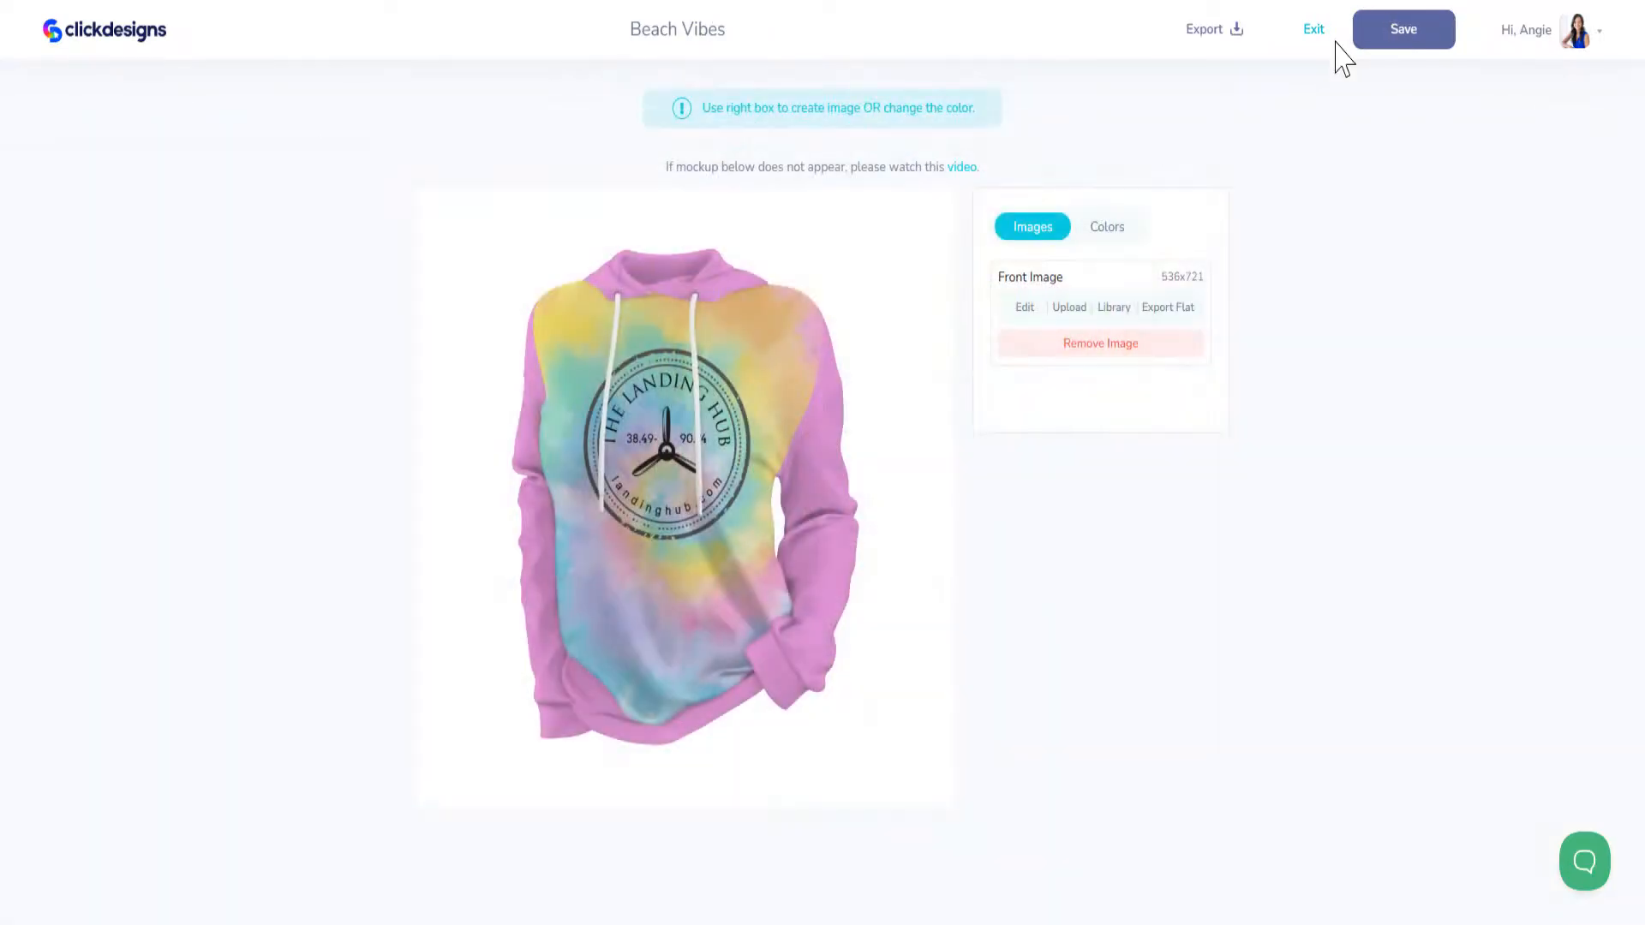
pyautogui.click(1420, 39)
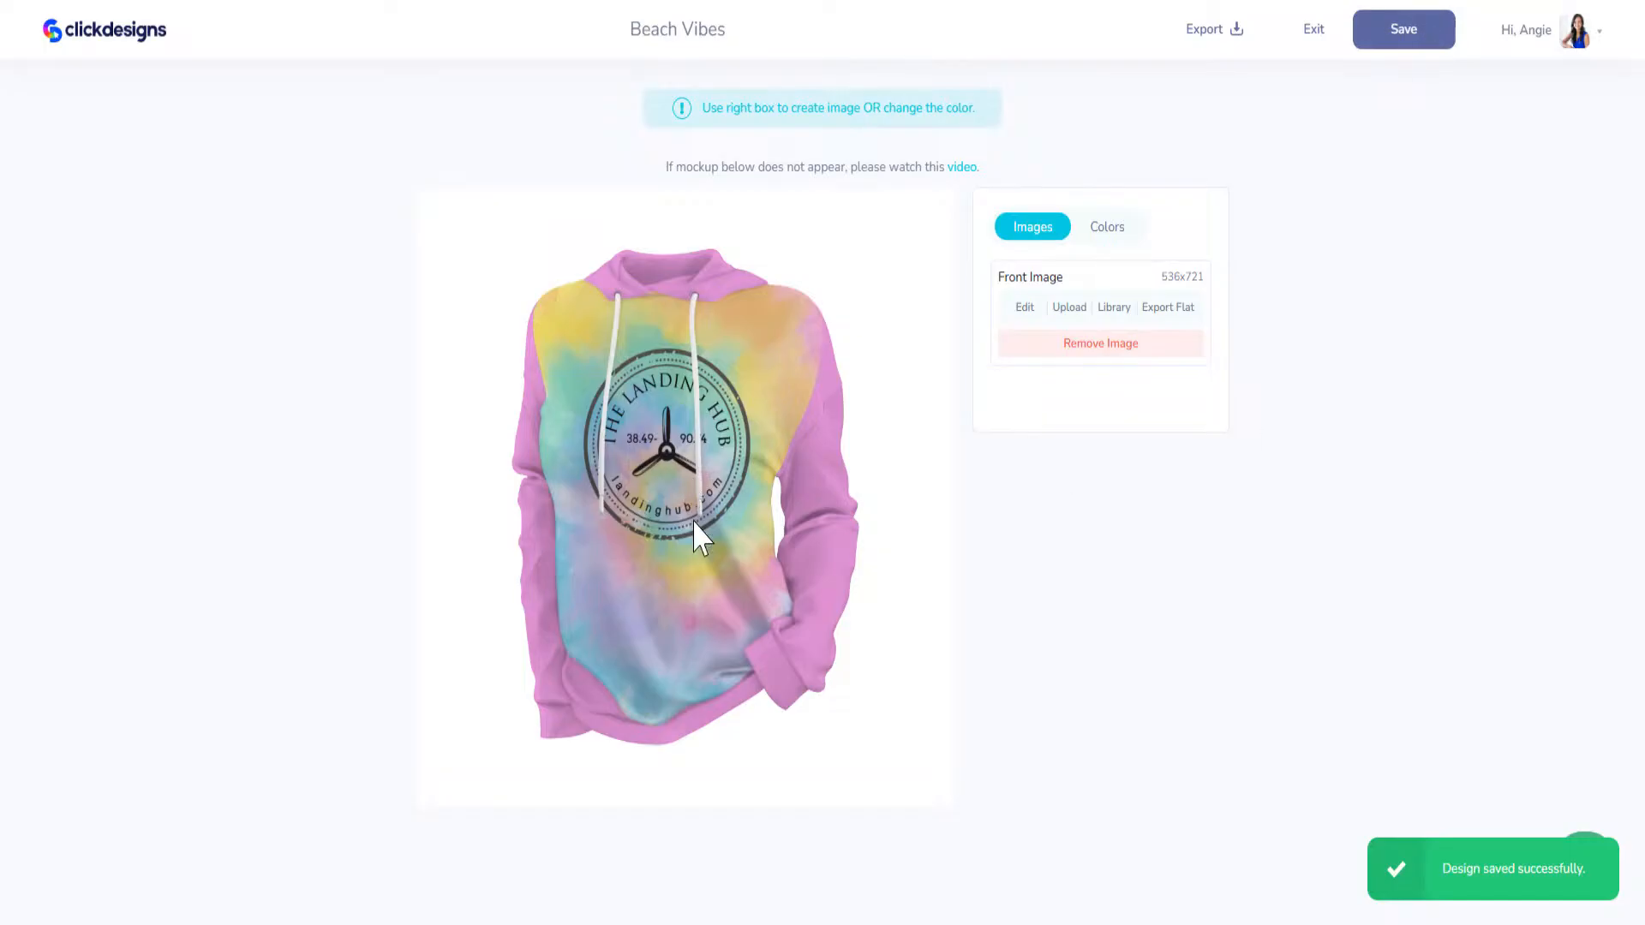
pyautogui.click(1313, 36)
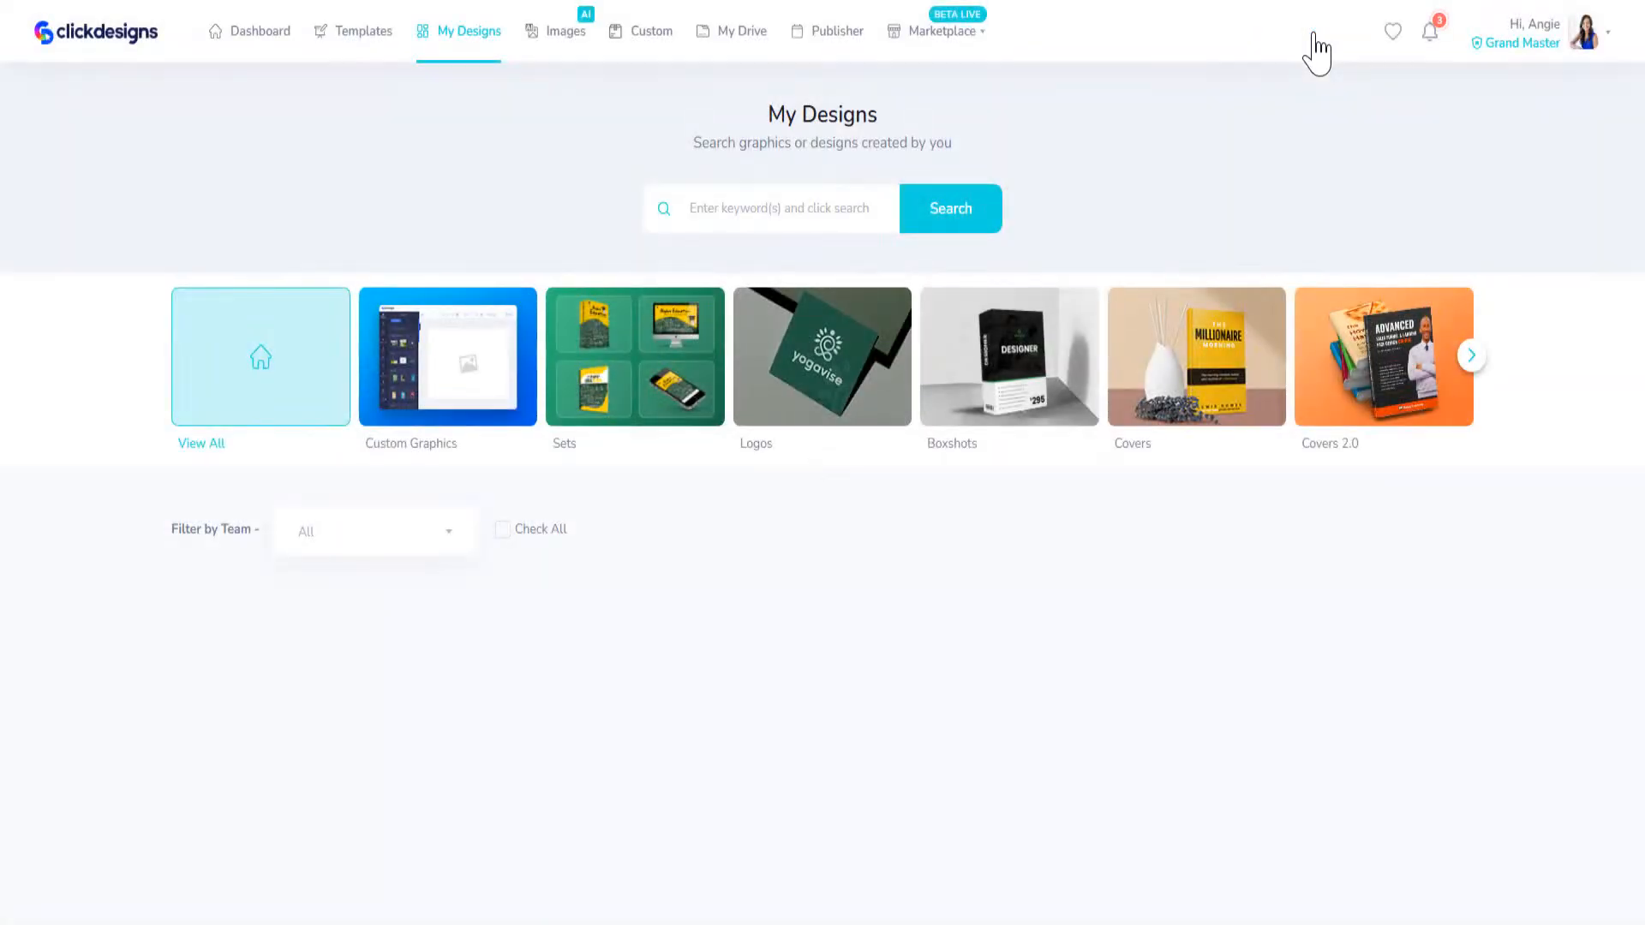
# Step: Look over the saved designs, including the Beach Vibes hoodie, the Workout Gym Tank Tops mockup and the Super Sale banner
pyautogui.scroll(-2, 857, 497)
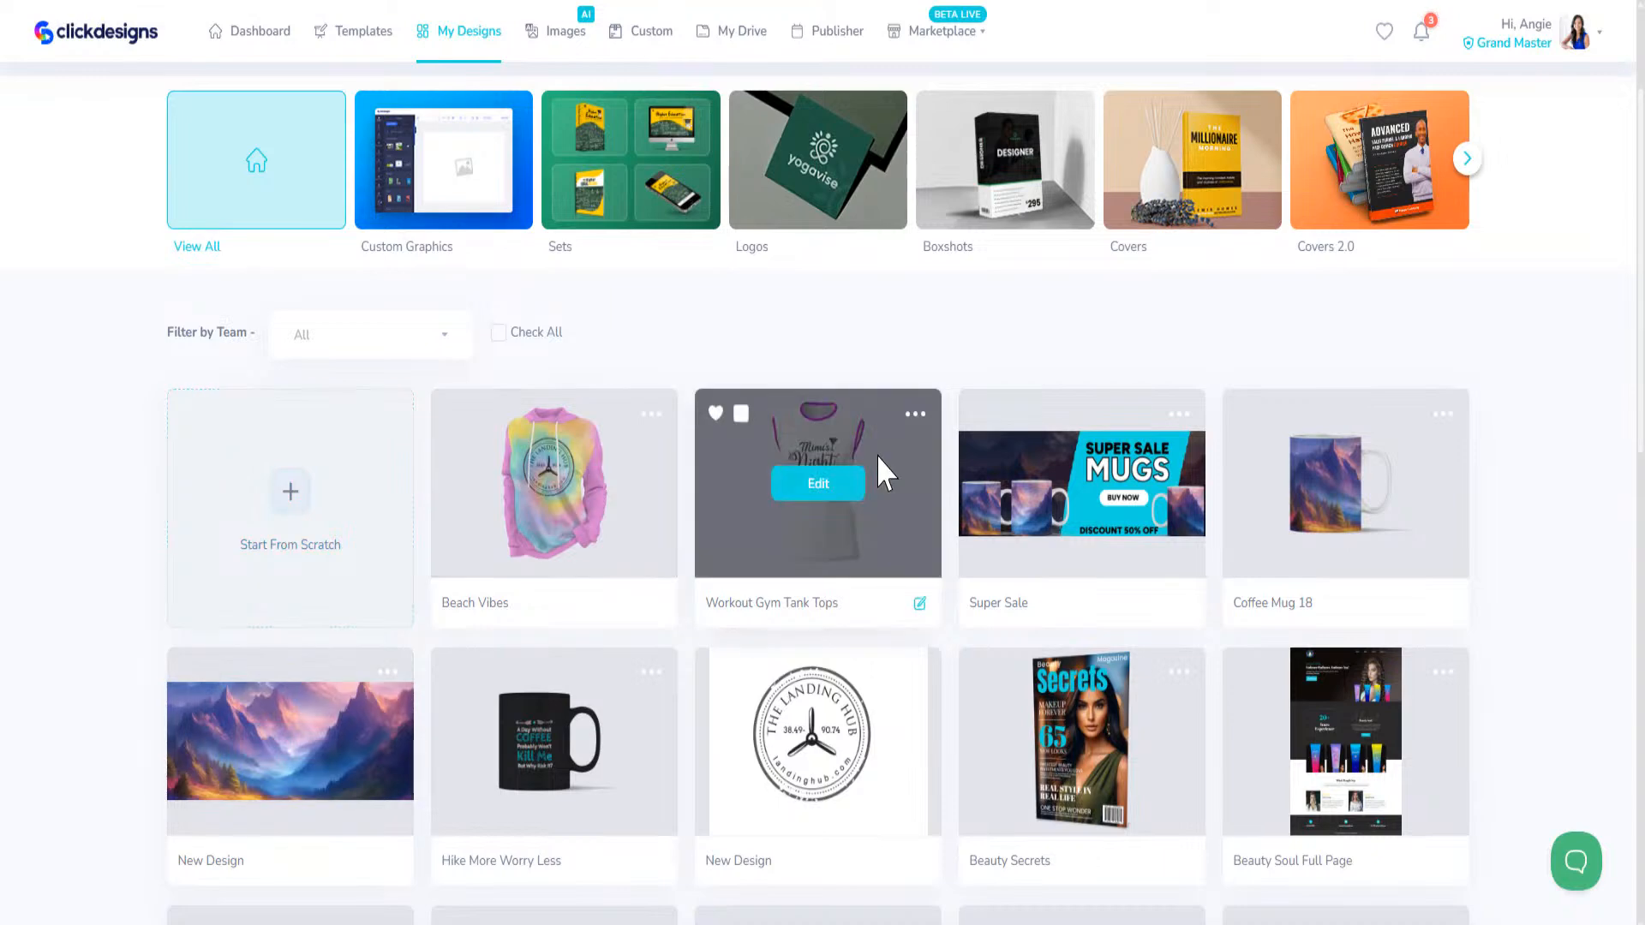
pyautogui.scroll(2, 876, 454)
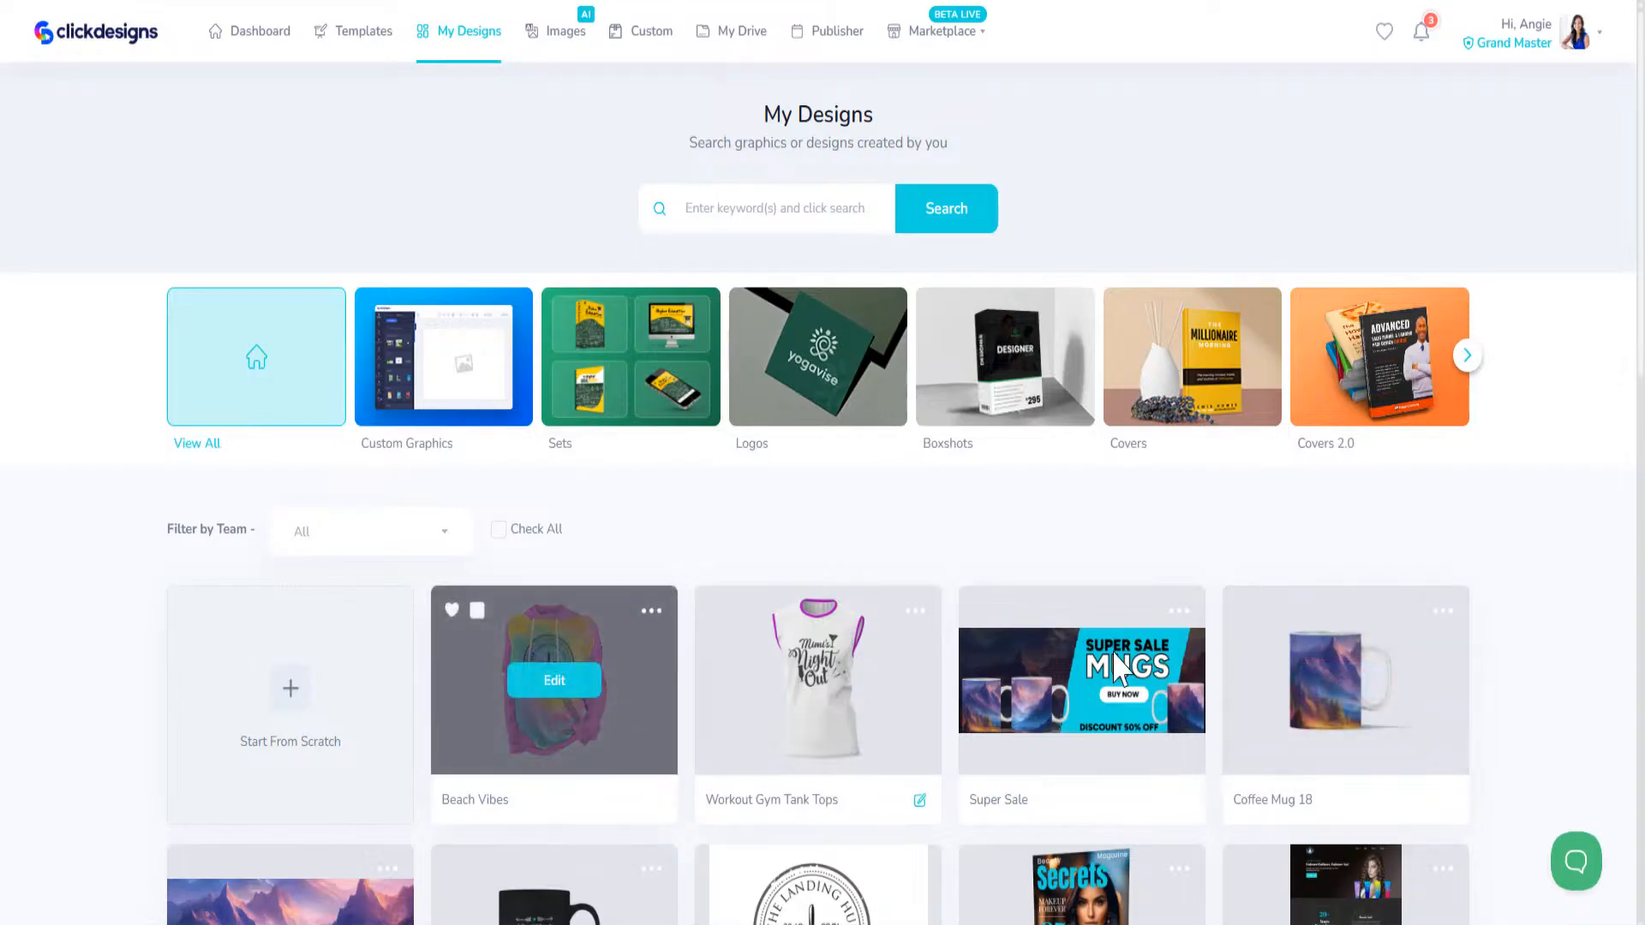
pyautogui.moveTo(985, 685)
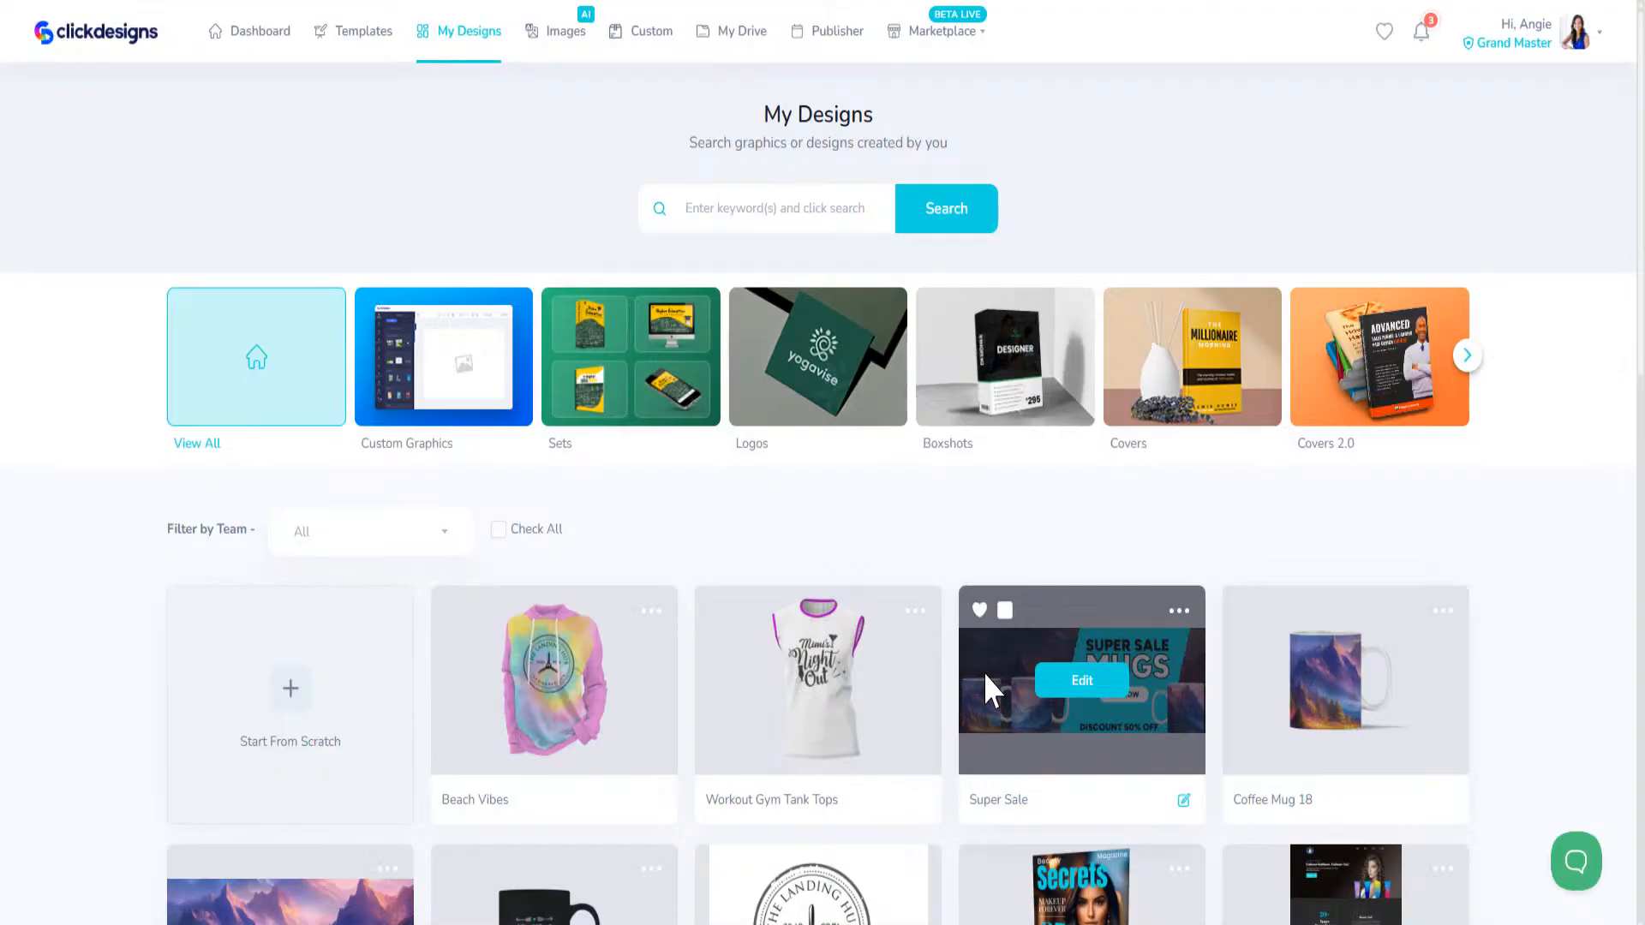
pyautogui.scroll(-4, 962, 669)
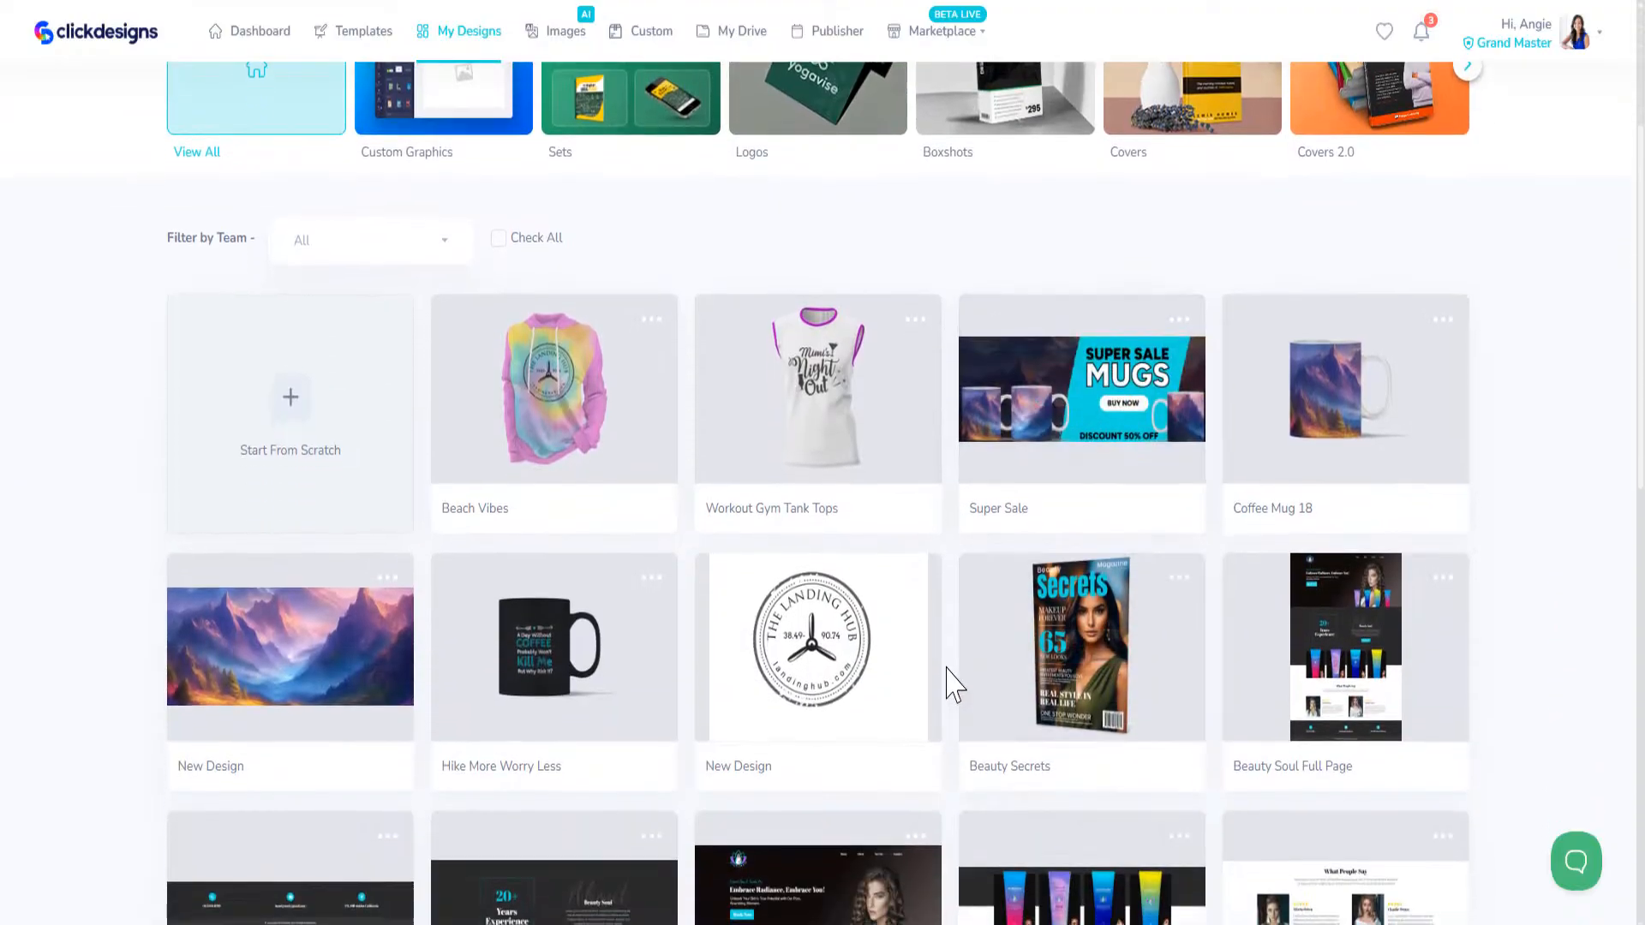
pyautogui.scroll(-3, 950, 685)
pyautogui.scroll(7, 949, 683)
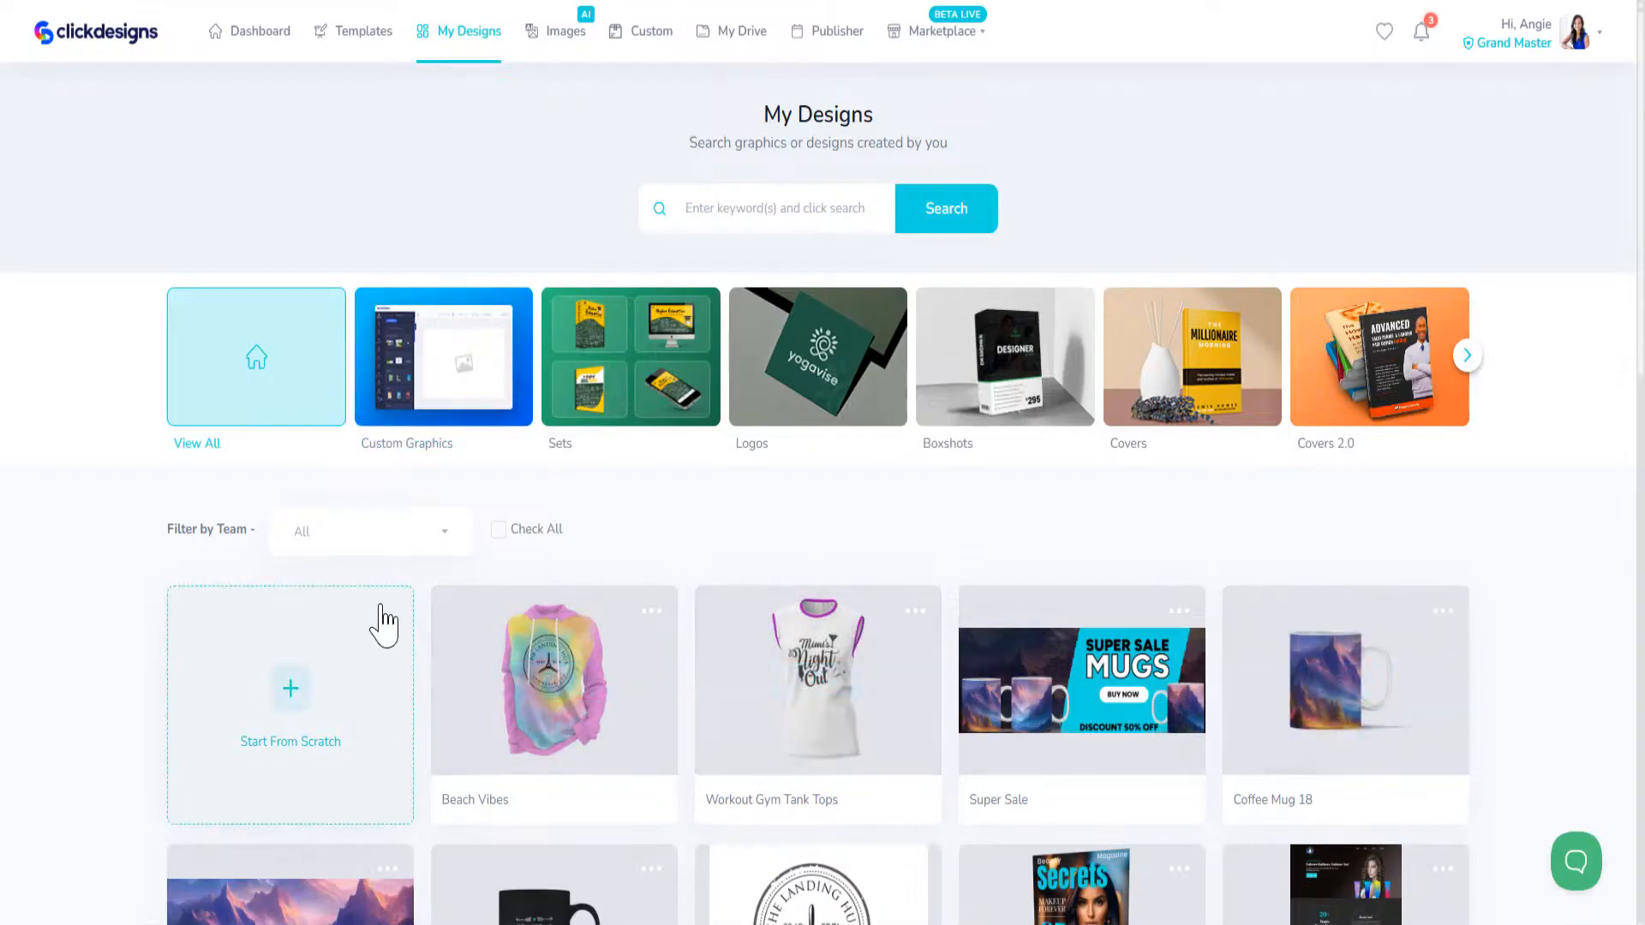
pyautogui.moveTo(937, 701)
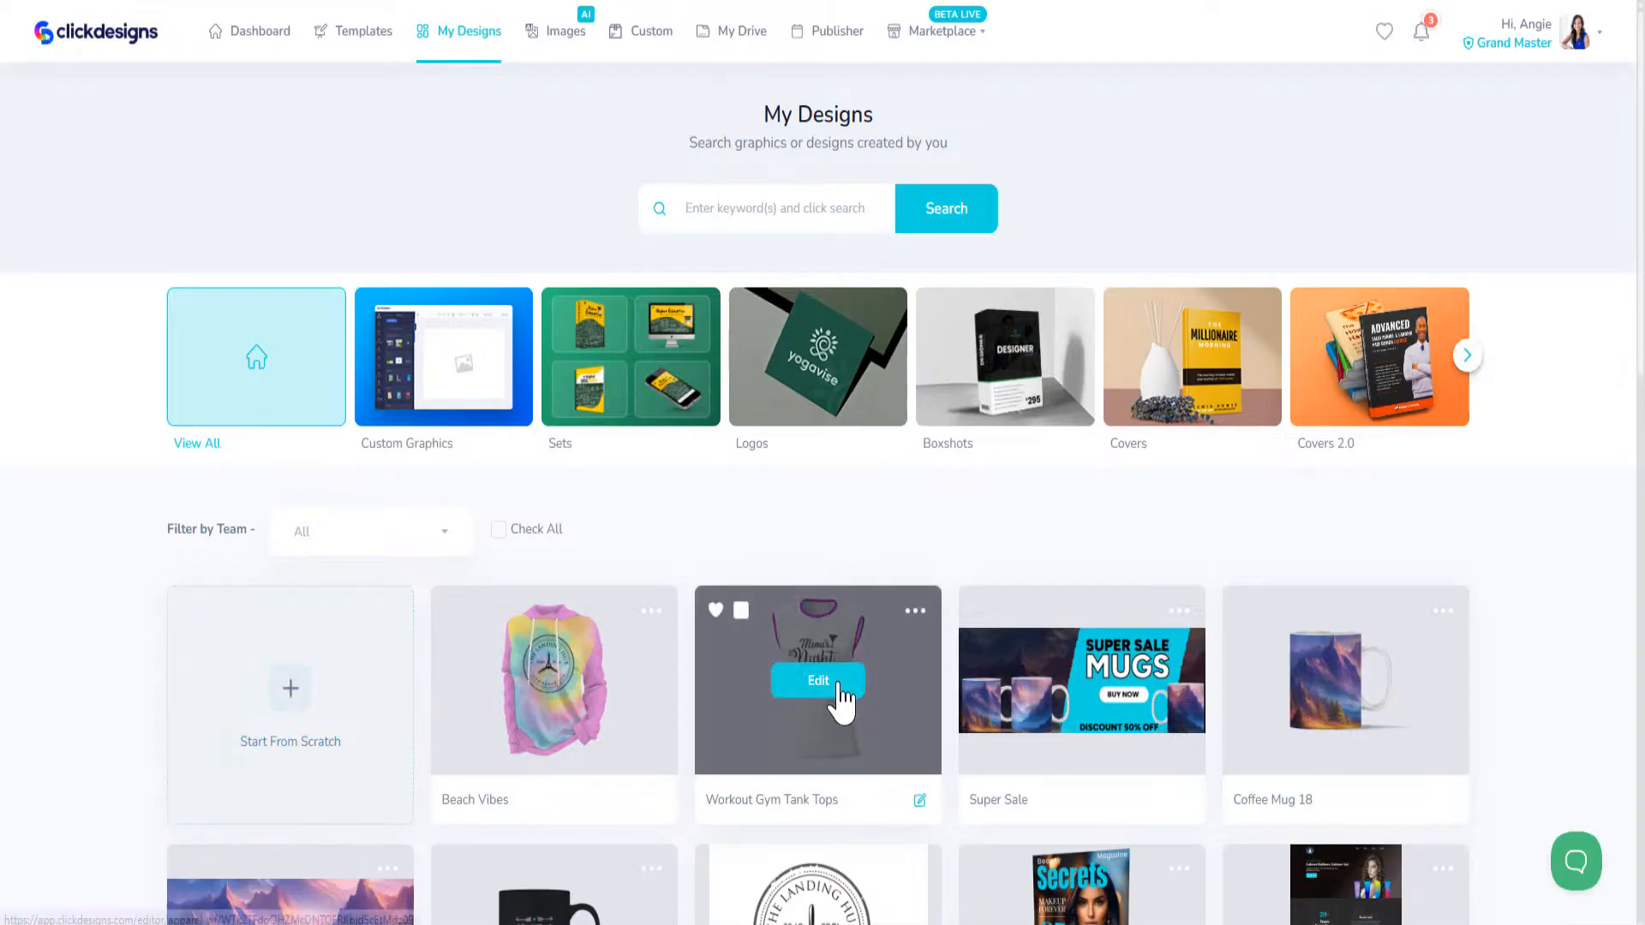
pyautogui.moveTo(561, 702)
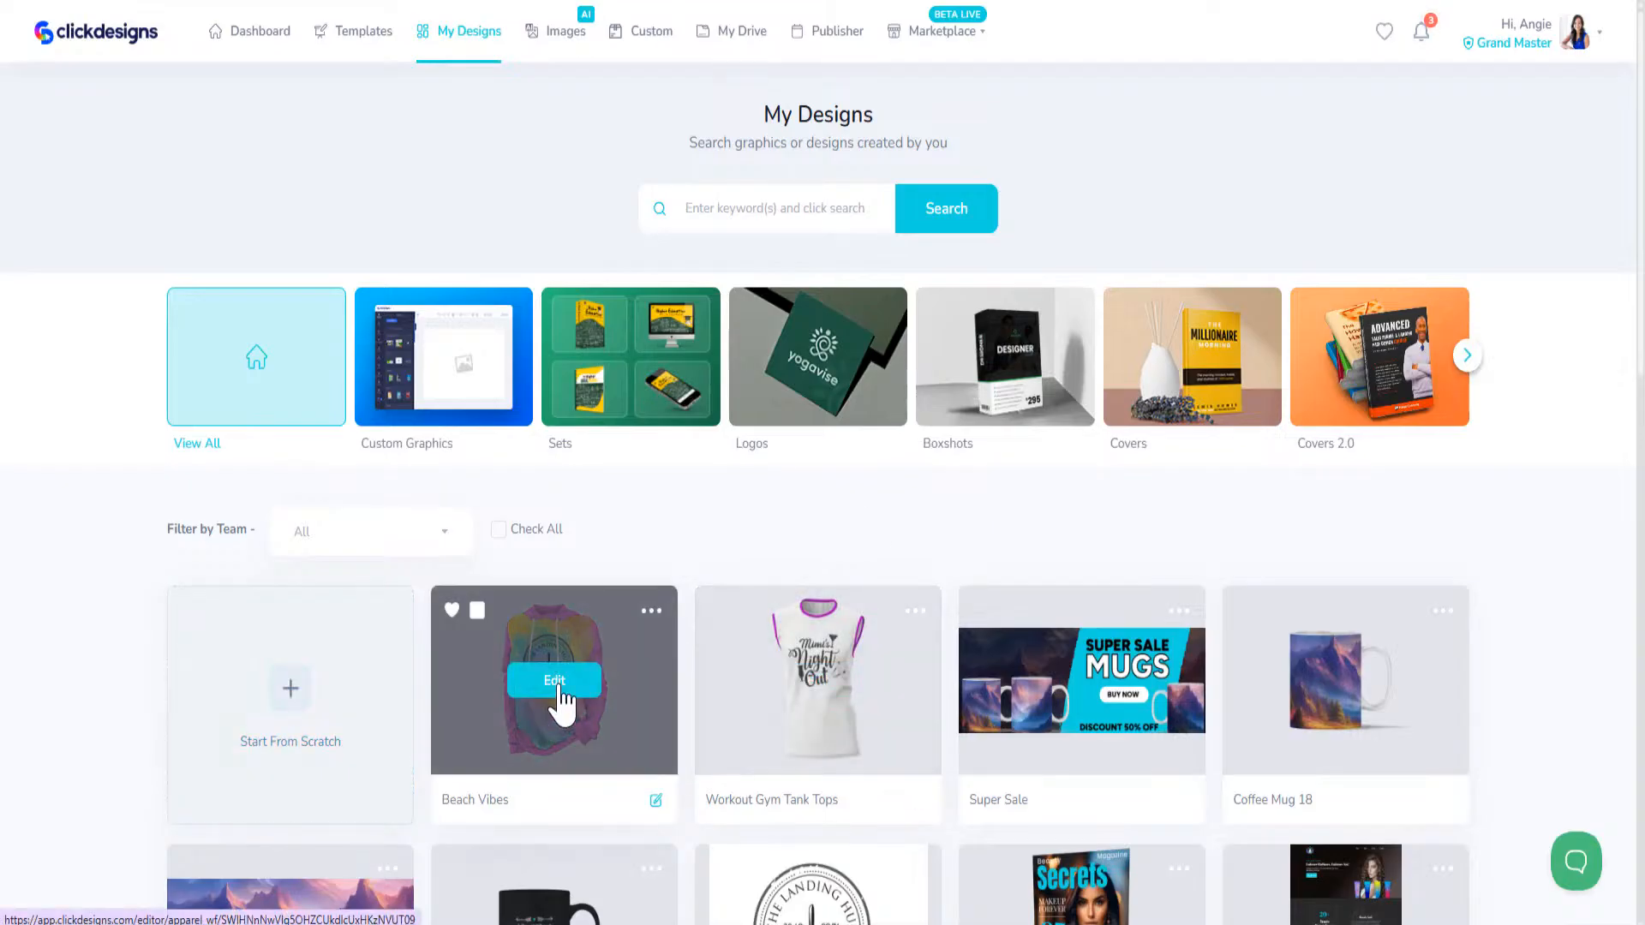